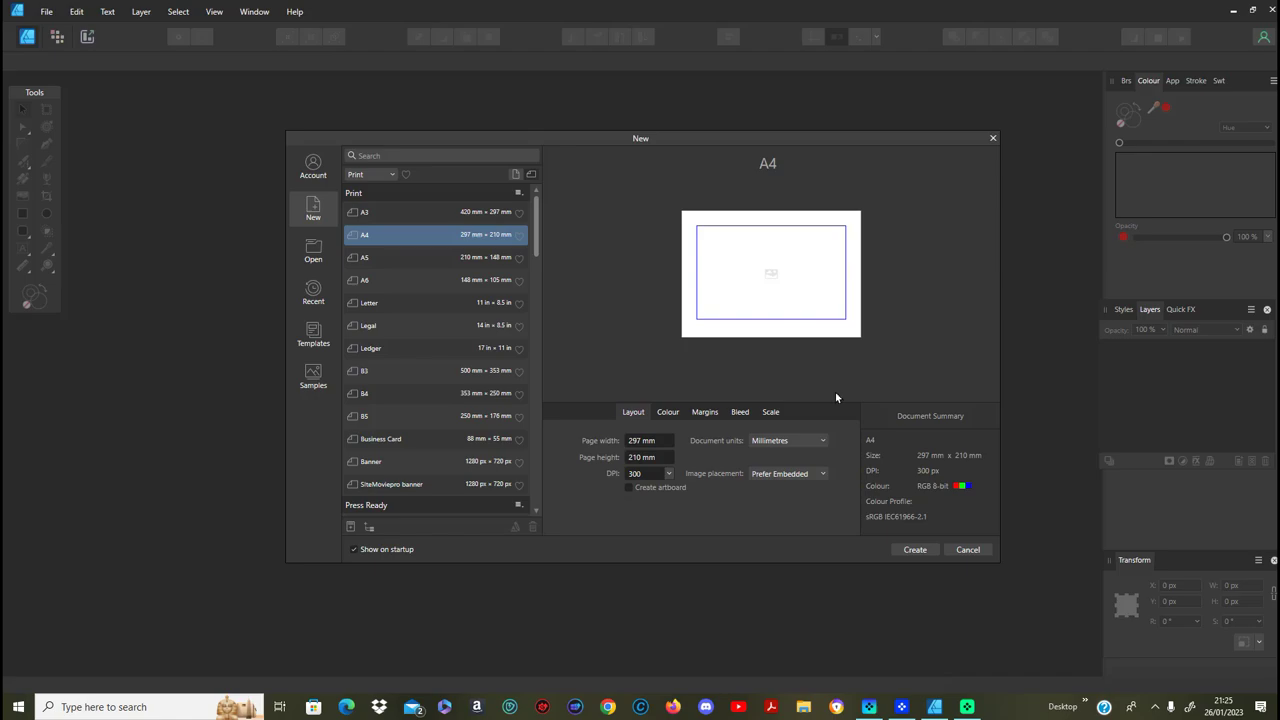
Step: Create a new A4 landscape print document, 297 × 210 mm
left_click(916, 550)
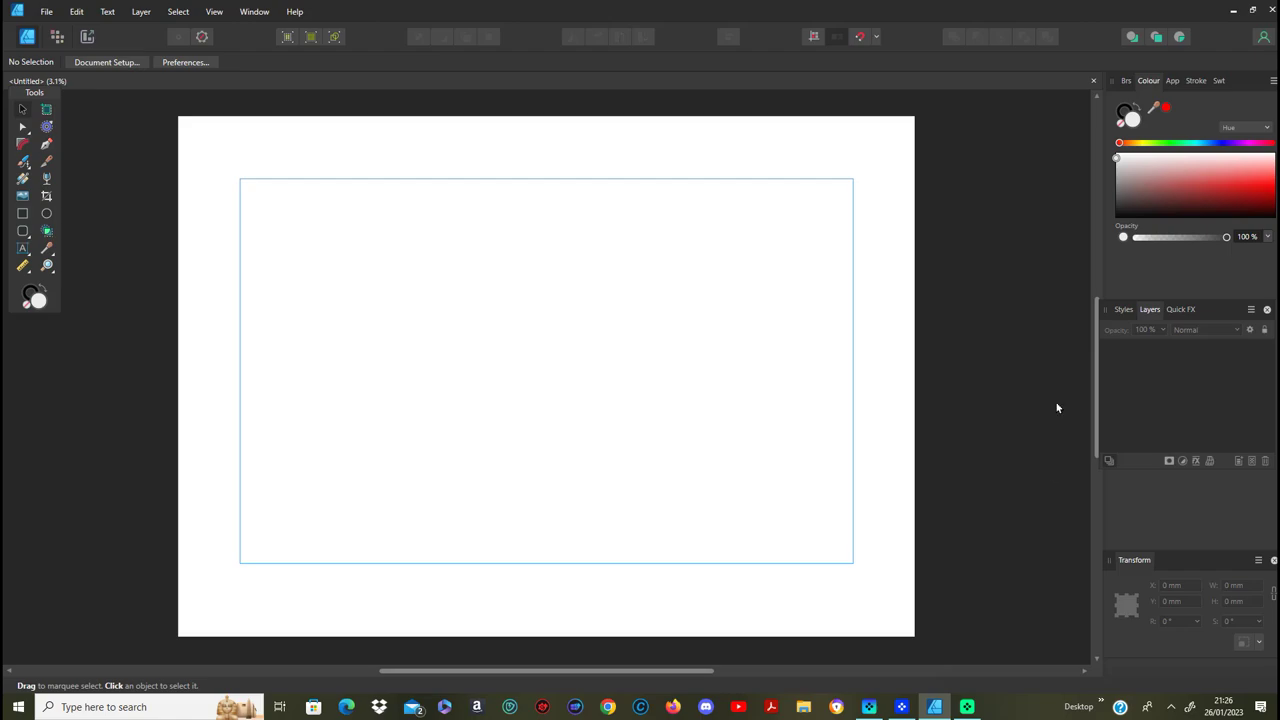
Step: Draw a large circle, about 151 × 154 mm, on the page with the Ellipse Tool
left_click(47, 217)
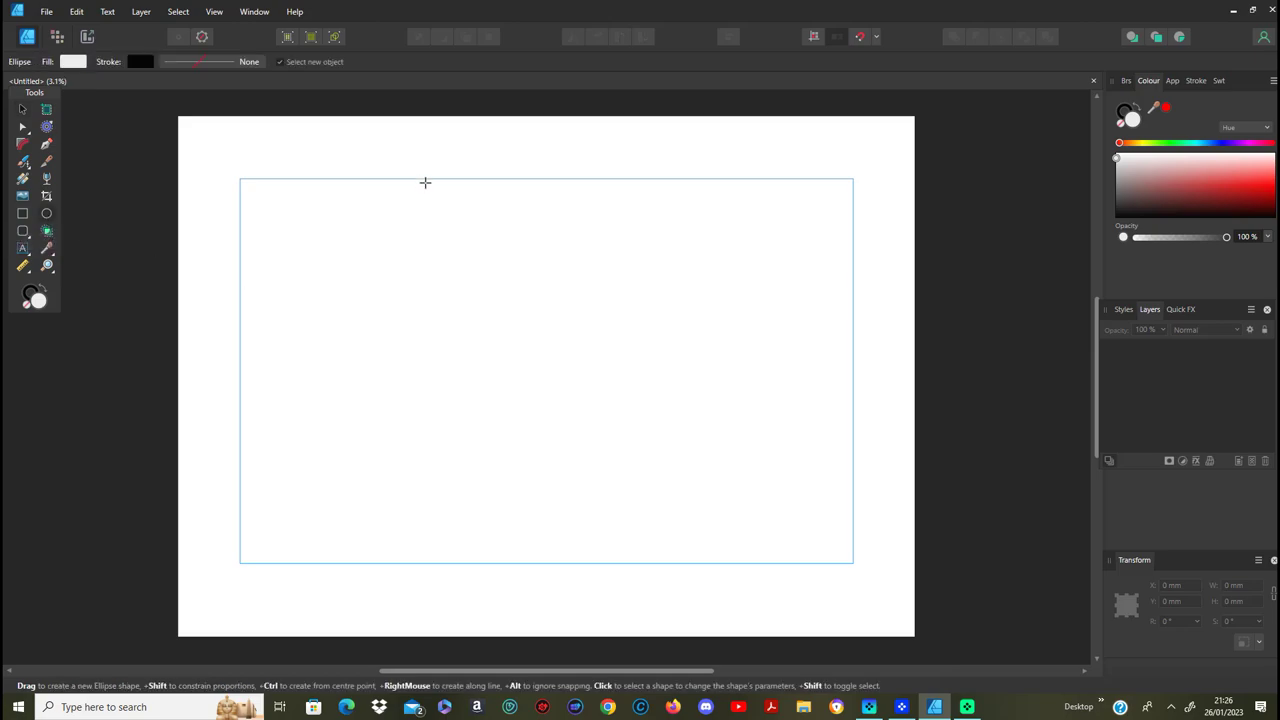
left_click_drag(381, 175, 755, 563)
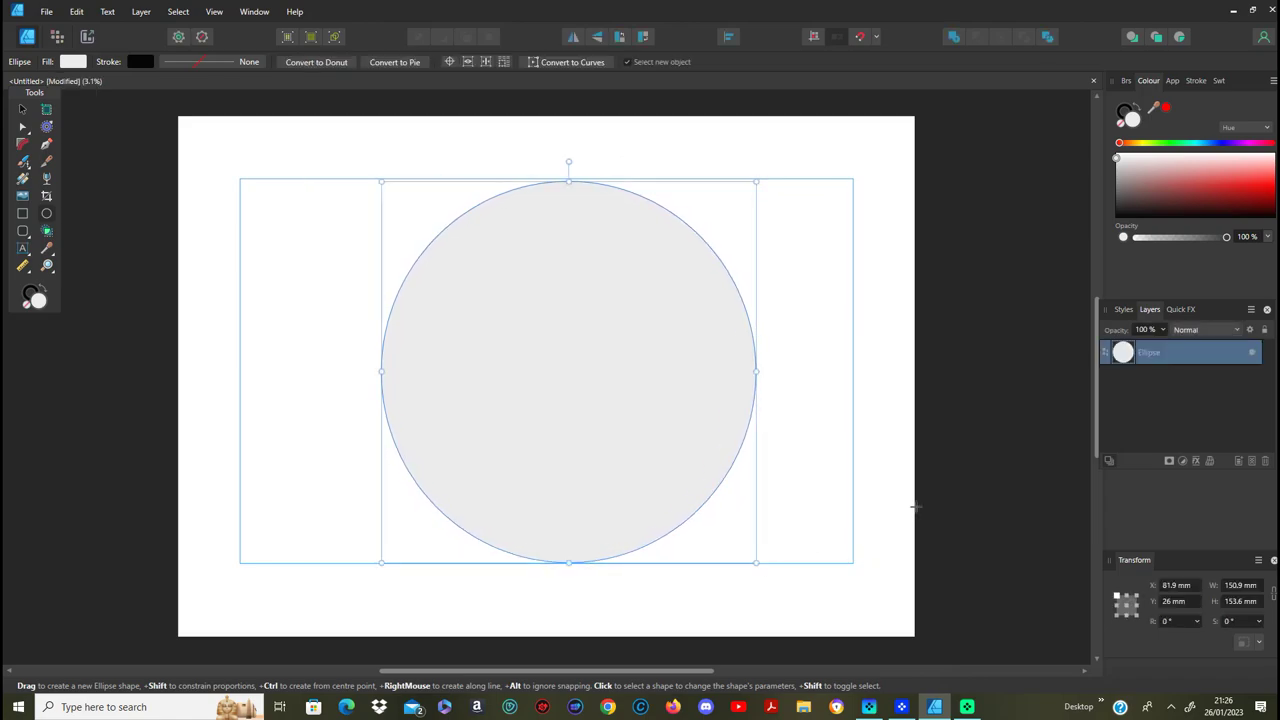
left_click(1129, 114)
left_click(1137, 126)
Step: Apply the gold Metal 10 style, then swap fill and stroke for a gold outline
left_click(1124, 309)
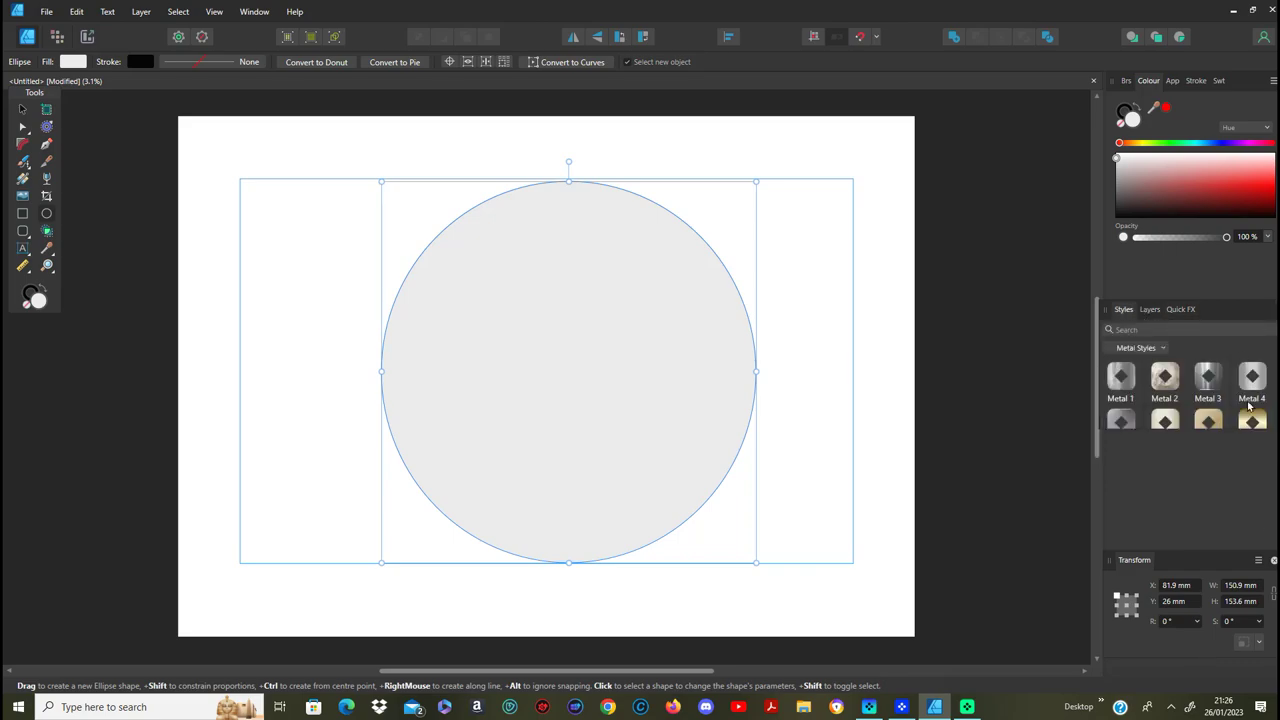
scroll(1250, 408, "down", 2)
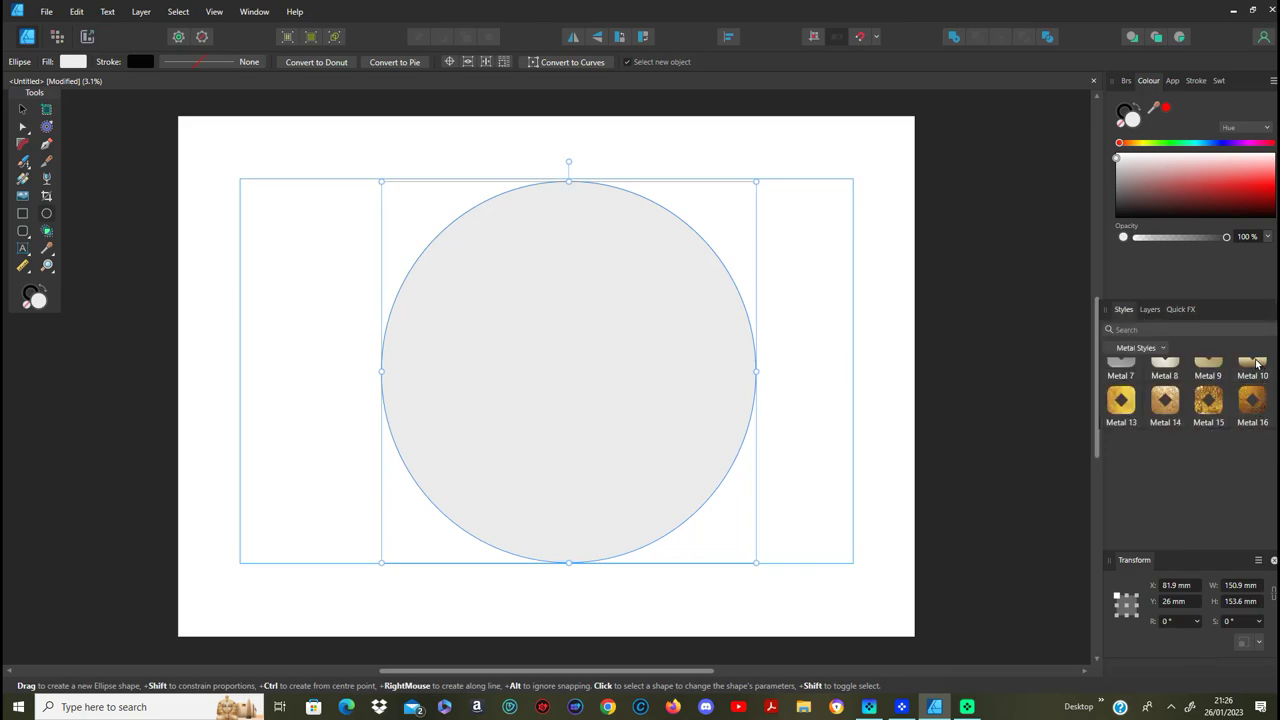
left_click(1256, 365)
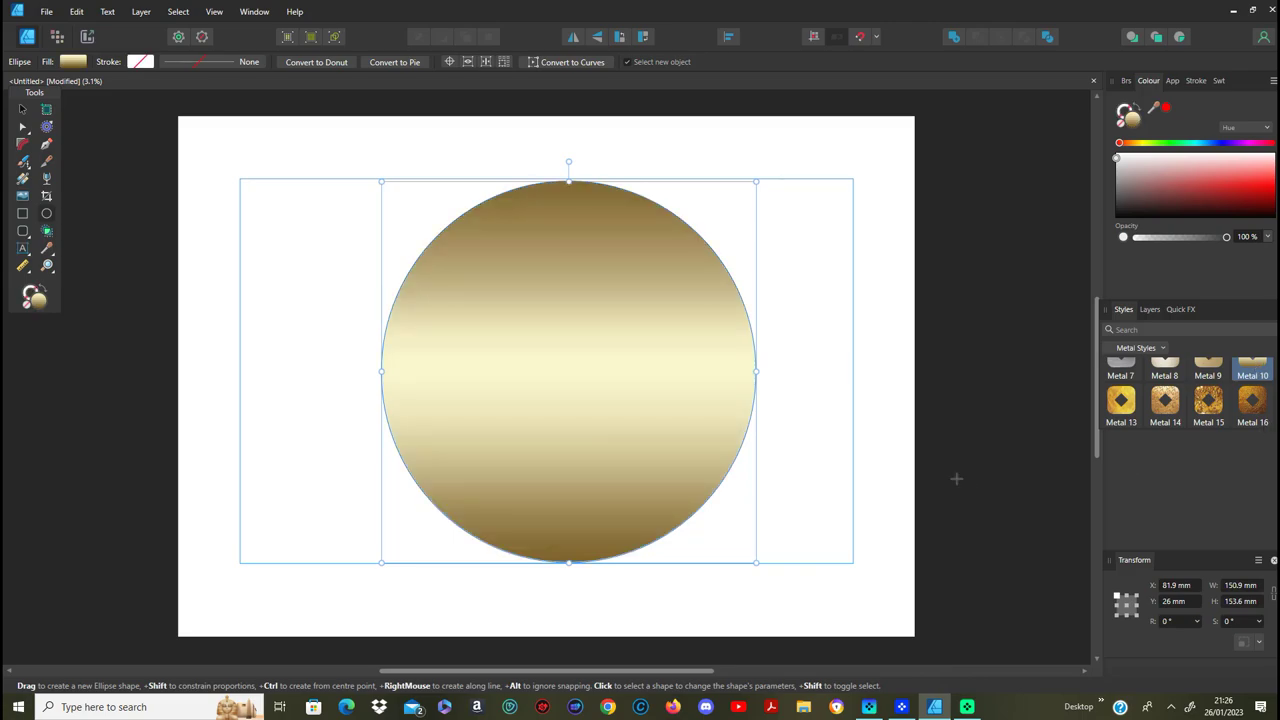
left_click(1141, 113)
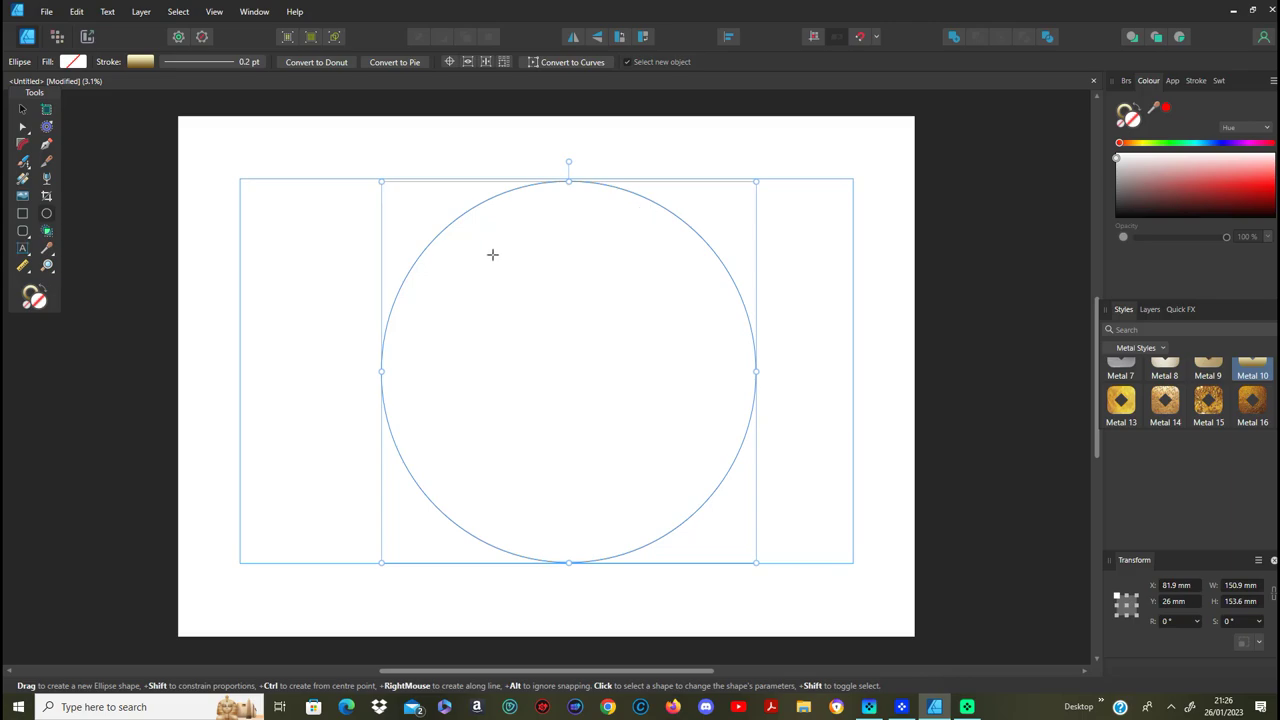
Step: Thicken the circle's stroke width to 35.5 pt to form a ring
left_click(1201, 85)
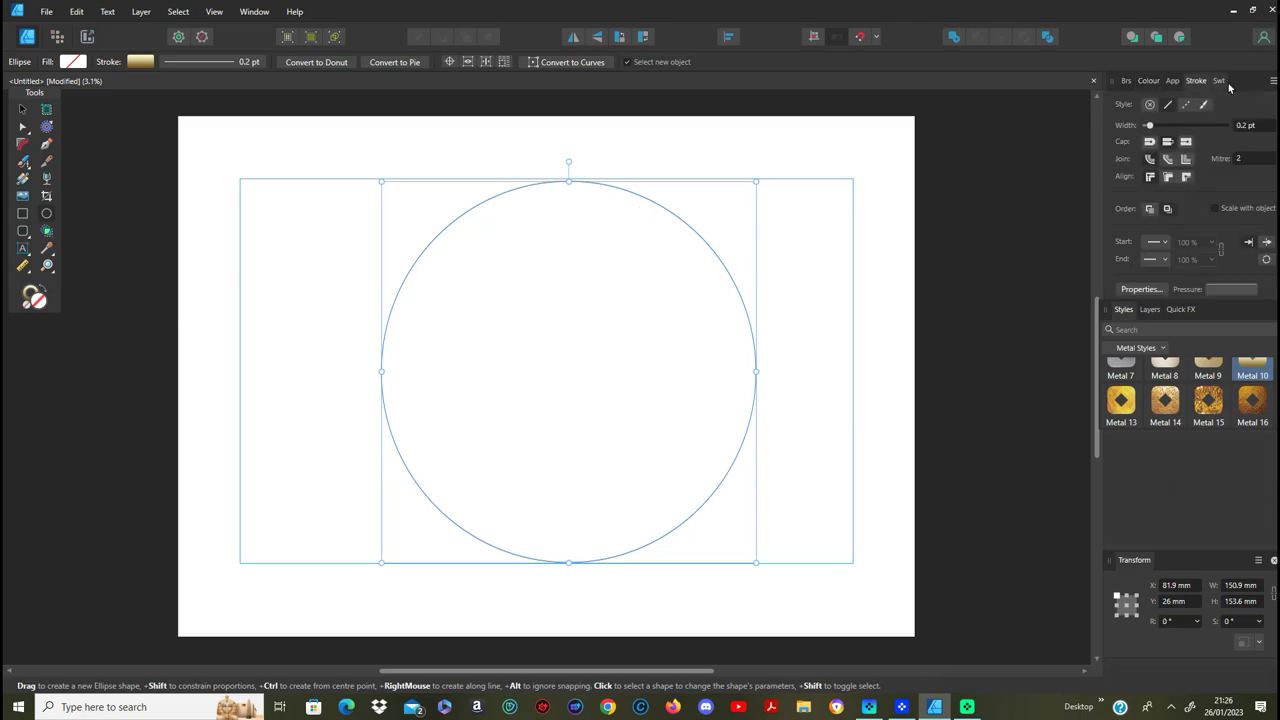
left_click(1150, 127)
left_click_drag(1150, 127, 1204, 145)
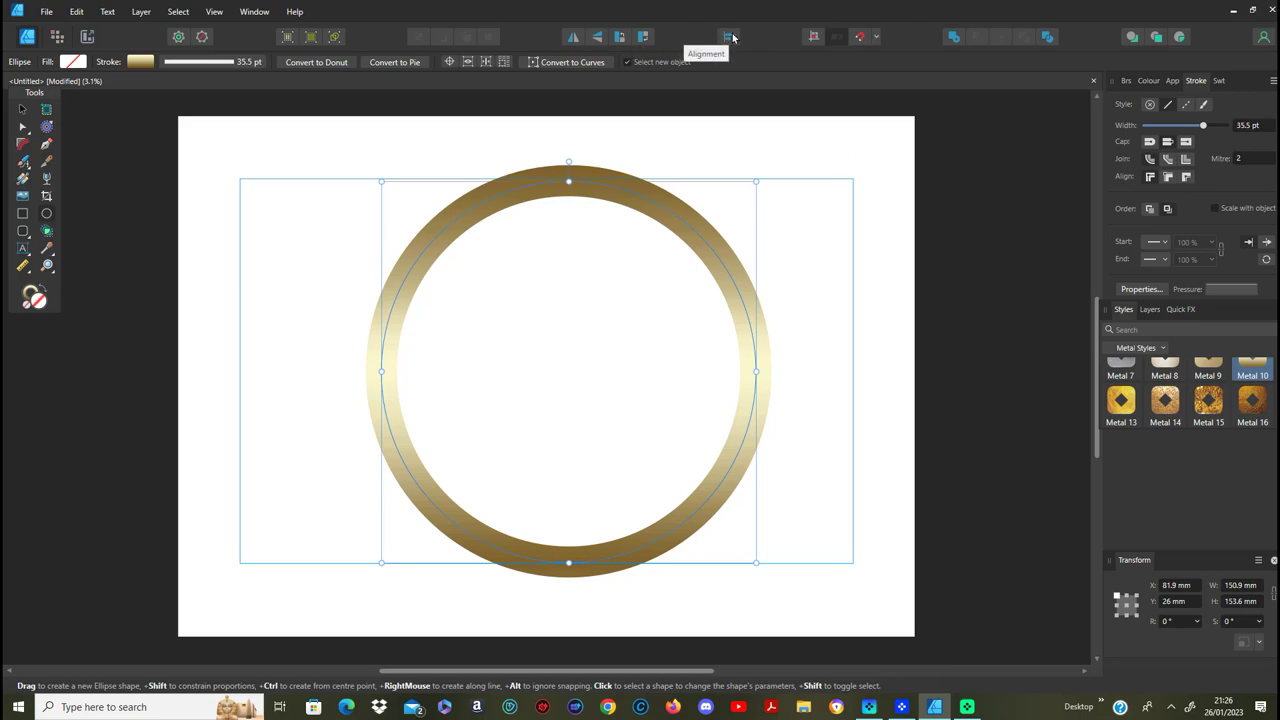
Step: Align the ring to the centre and middle of the page
left_click(22, 108)
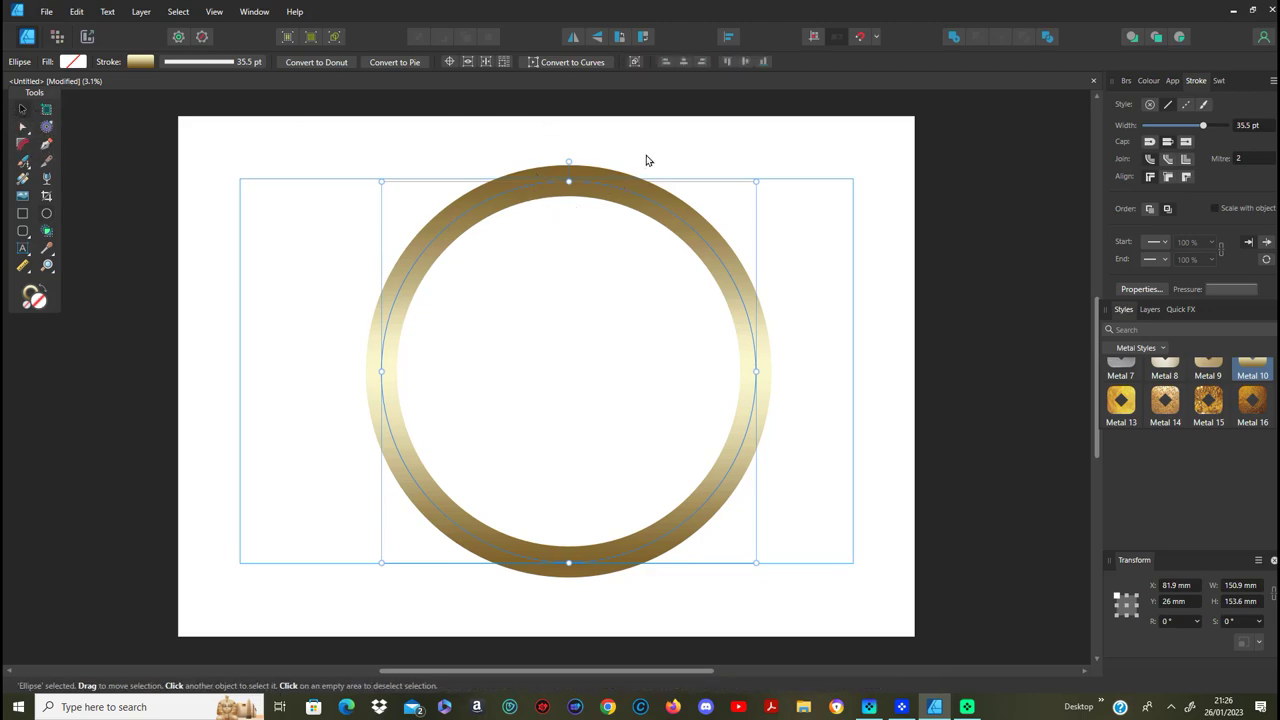
left_click(684, 61)
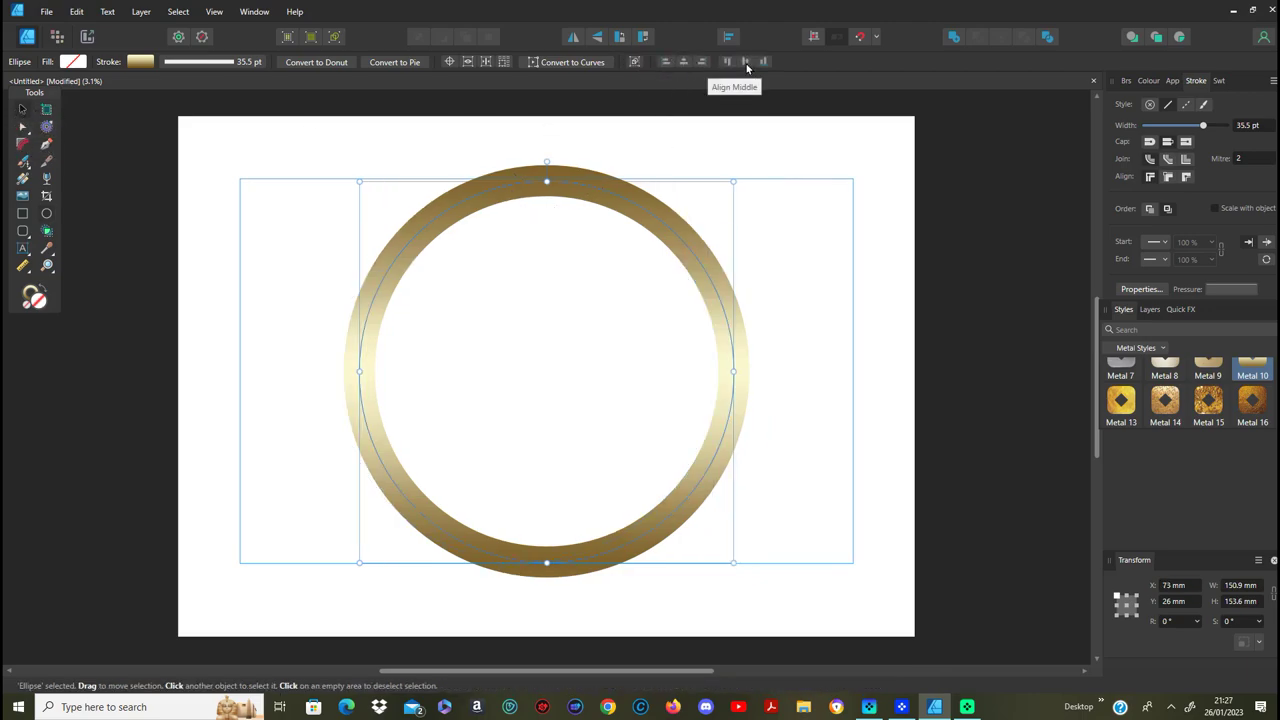
left_click(745, 62)
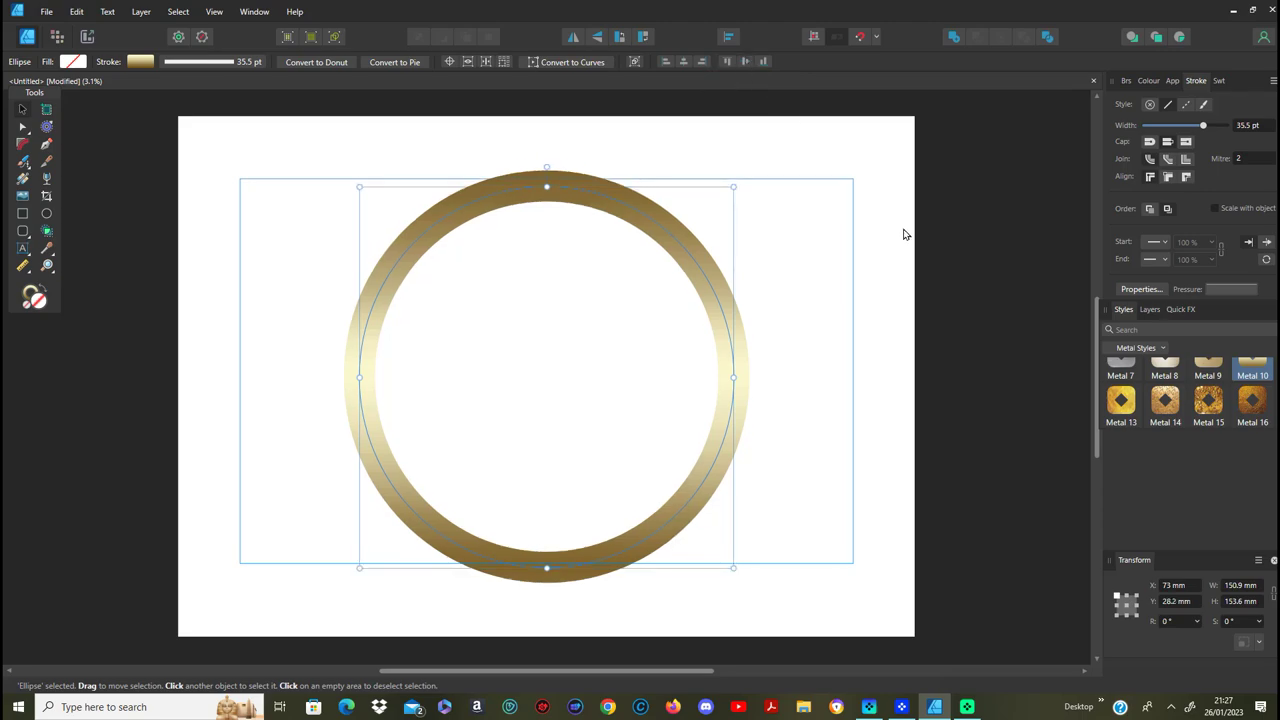
Step: Give the ring a Quick FX 3D effect and increase its radius
left_click(1180, 309)
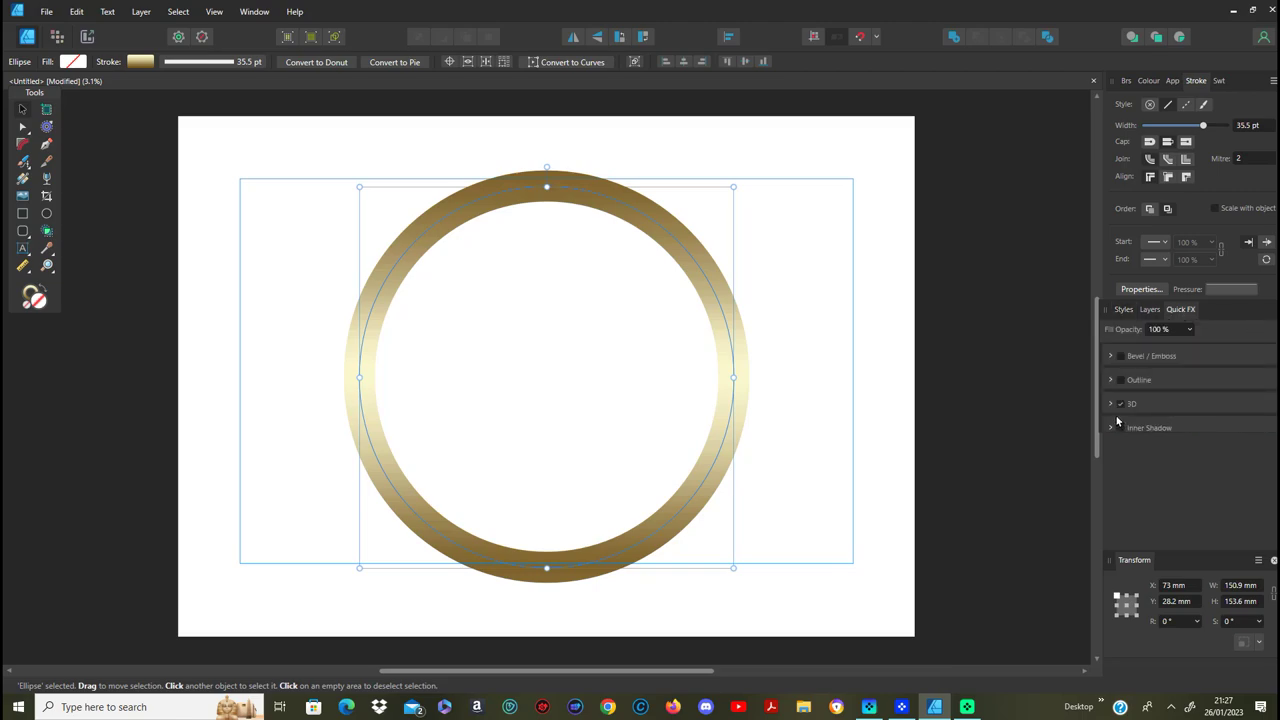
left_click(1110, 404)
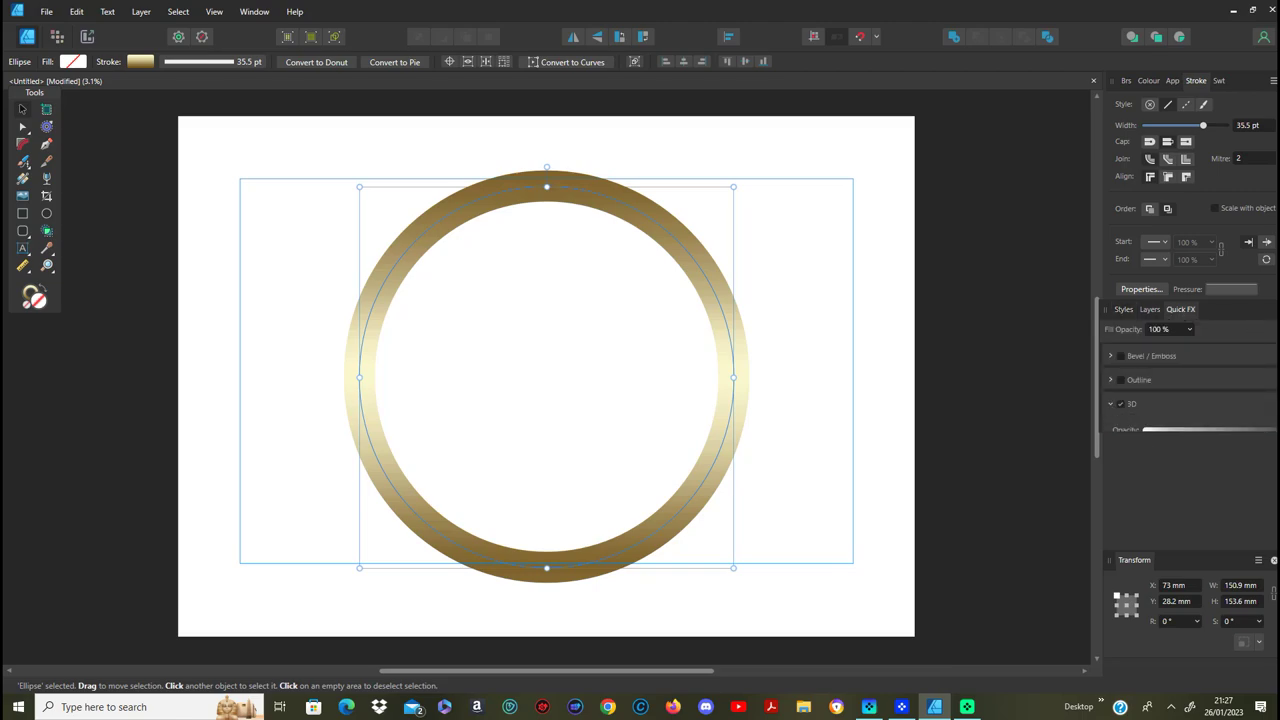
scroll(1165, 400, "down", 2)
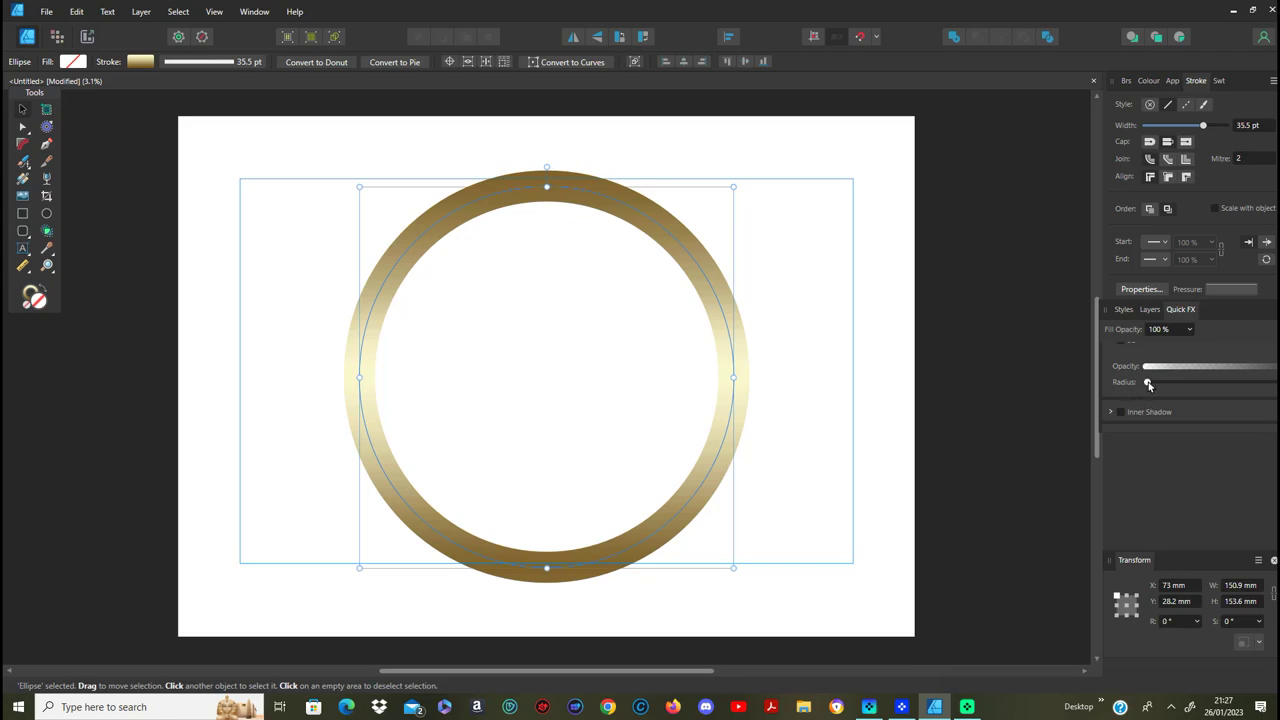
left_click_drag(1148, 385, 1205, 390)
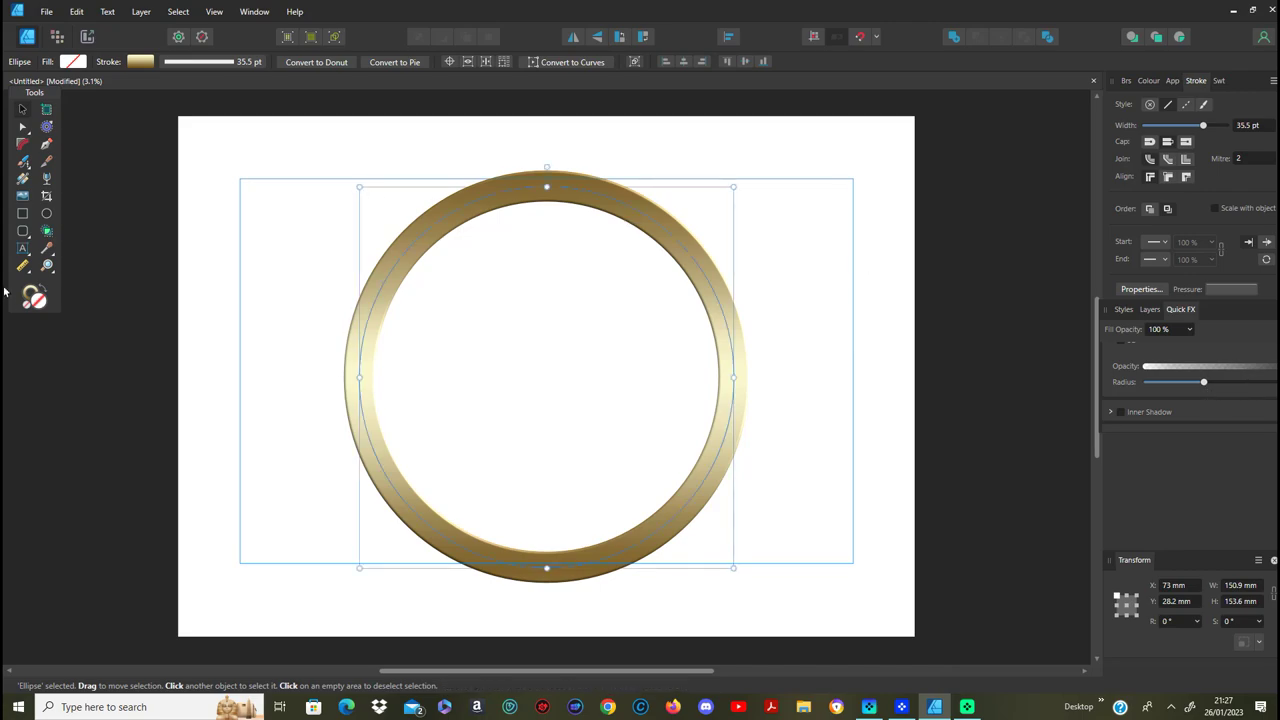
left_click(22, 213)
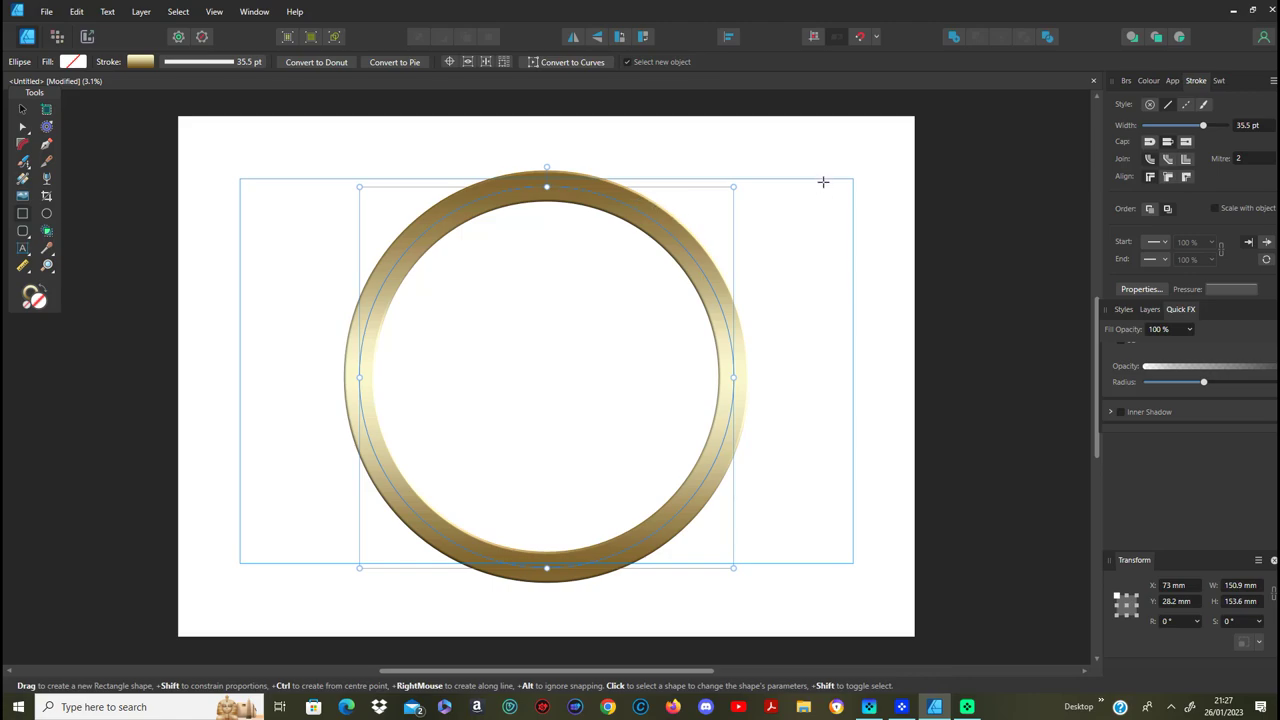
Step: Draw a tall rectangle beside the ring and start narrowing it into a thin bar
left_click_drag(821, 186, 818, 565)
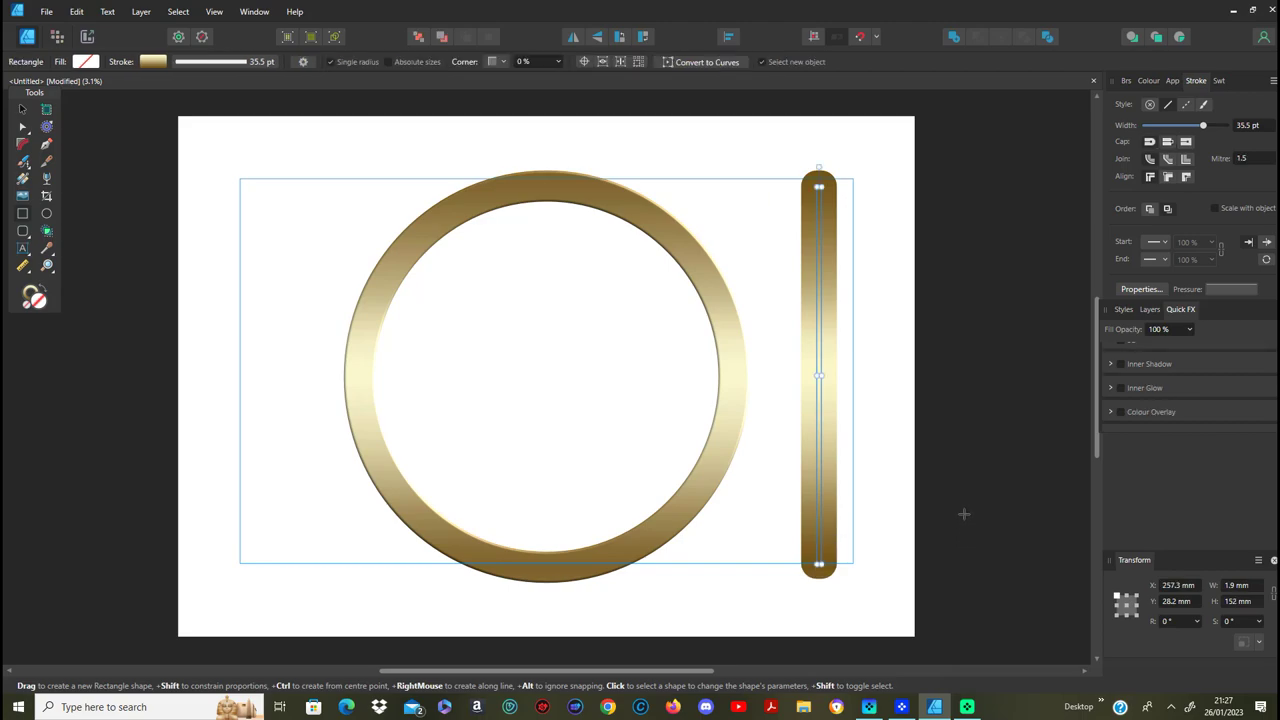
left_click(22, 109)
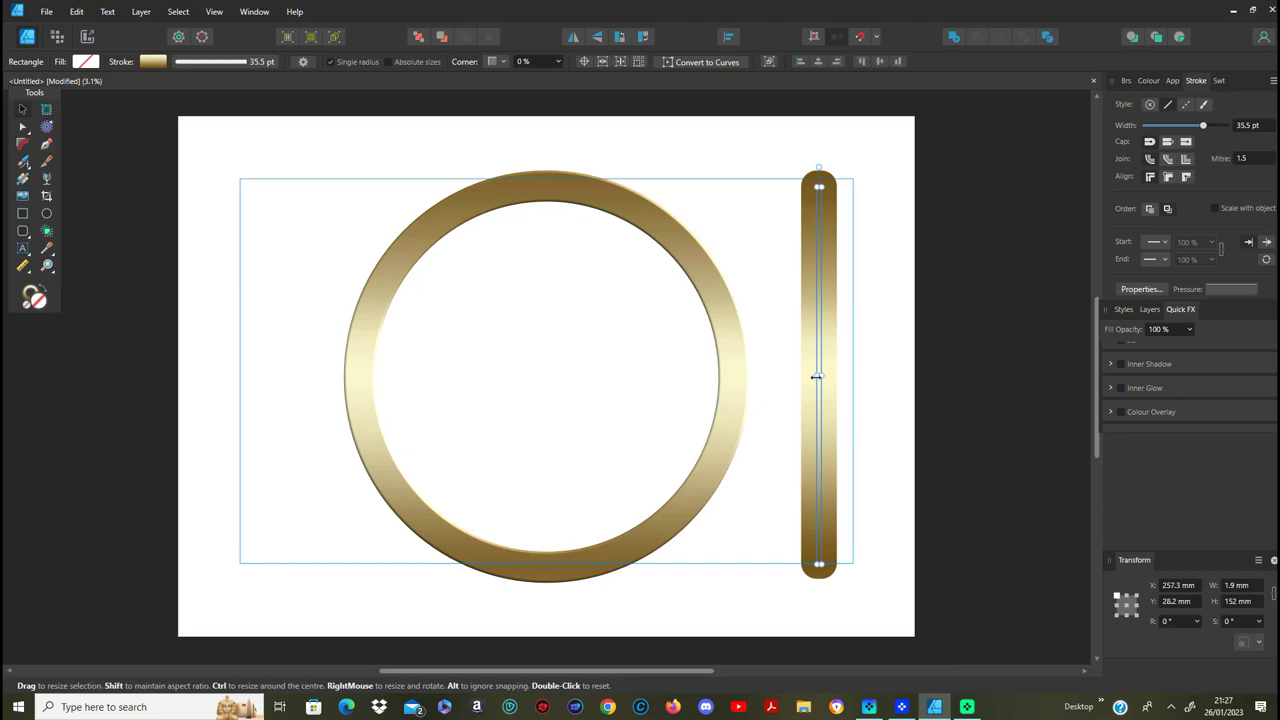
left_click_drag(817, 376, 818, 376)
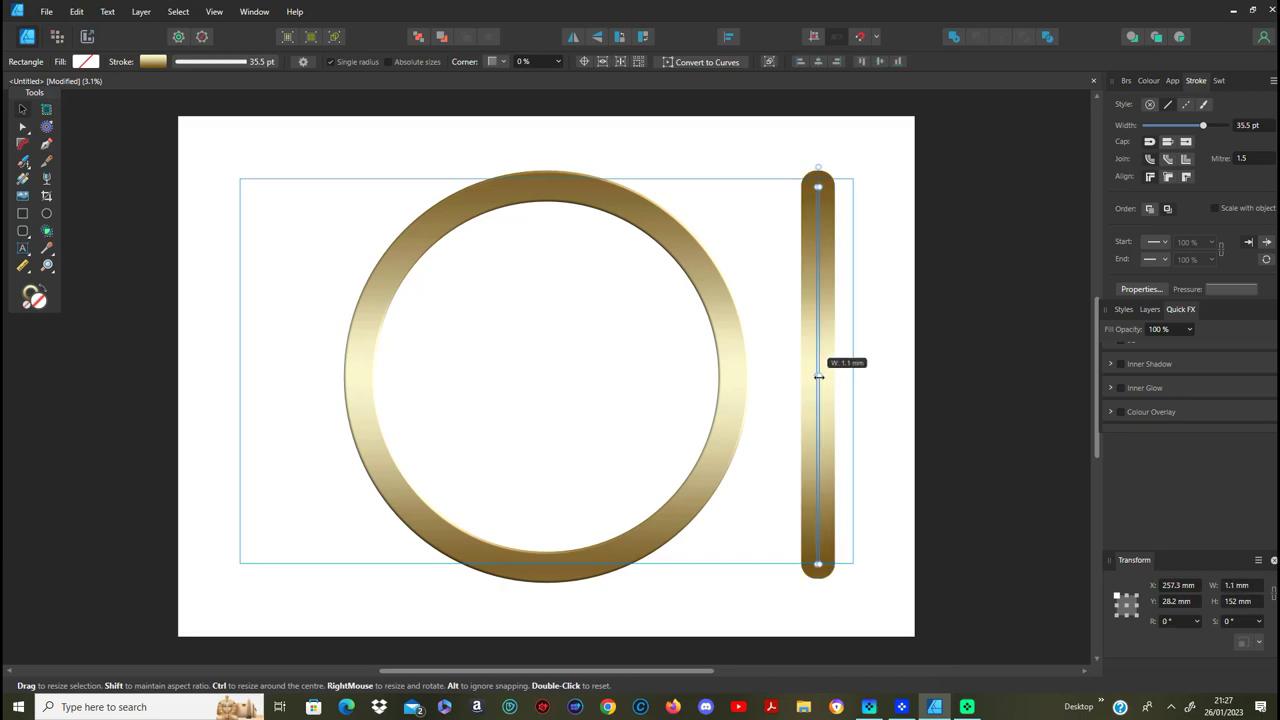
left_click_drag(818, 376, 817, 376)
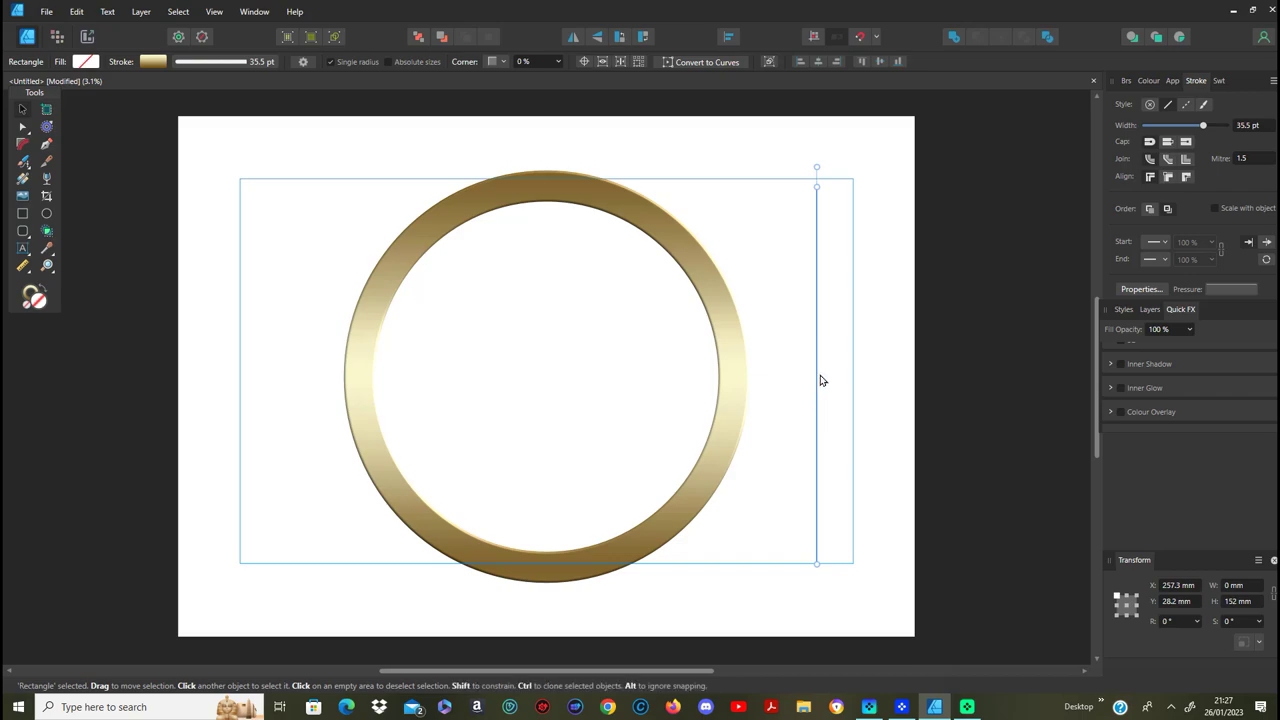
left_click_drag(820, 380, 825, 372)
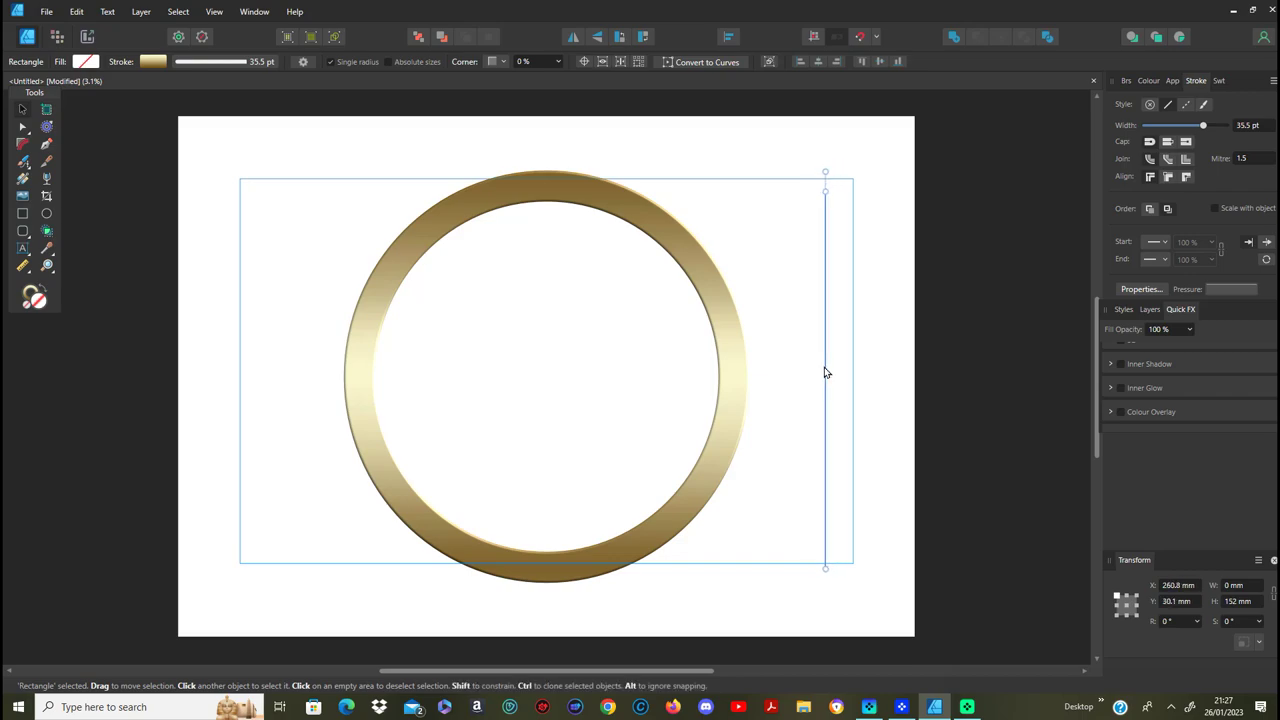
Step: Undo the accidental transforms, narrow the bar to 0.3 mm and move it to the ring's centre
left_click(77, 12)
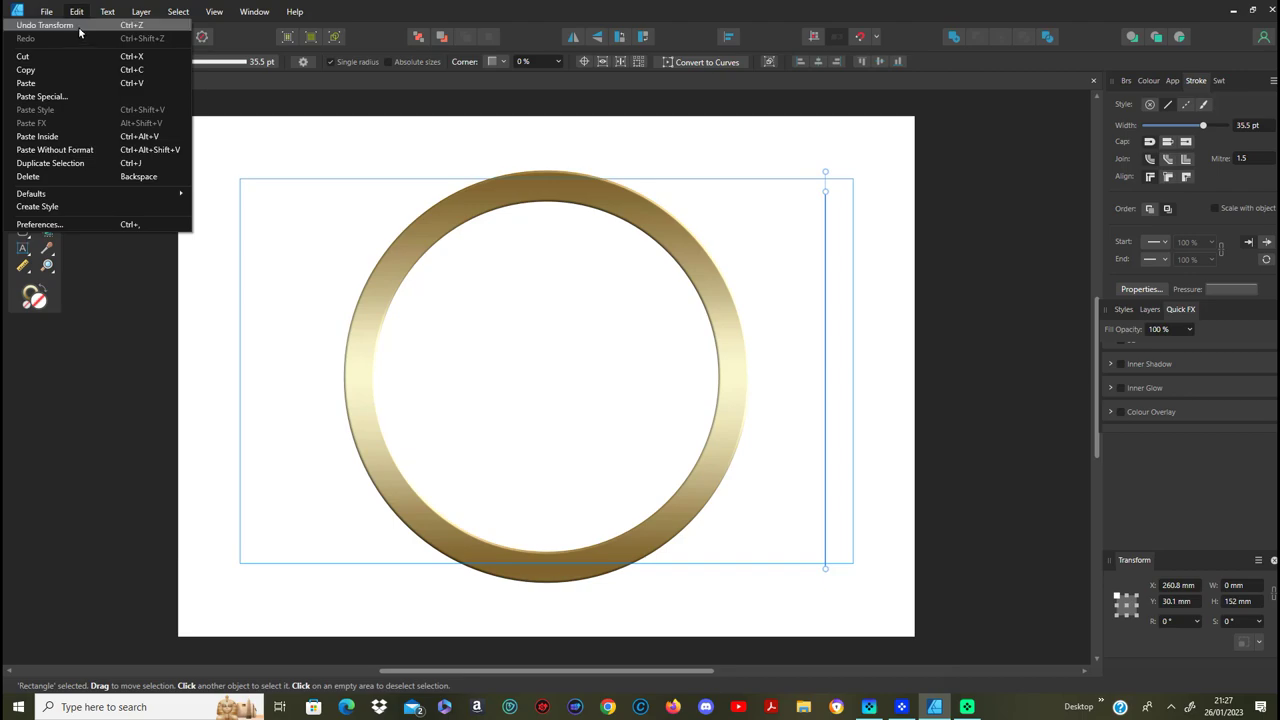
left_click(80, 27)
left_click(58, 12)
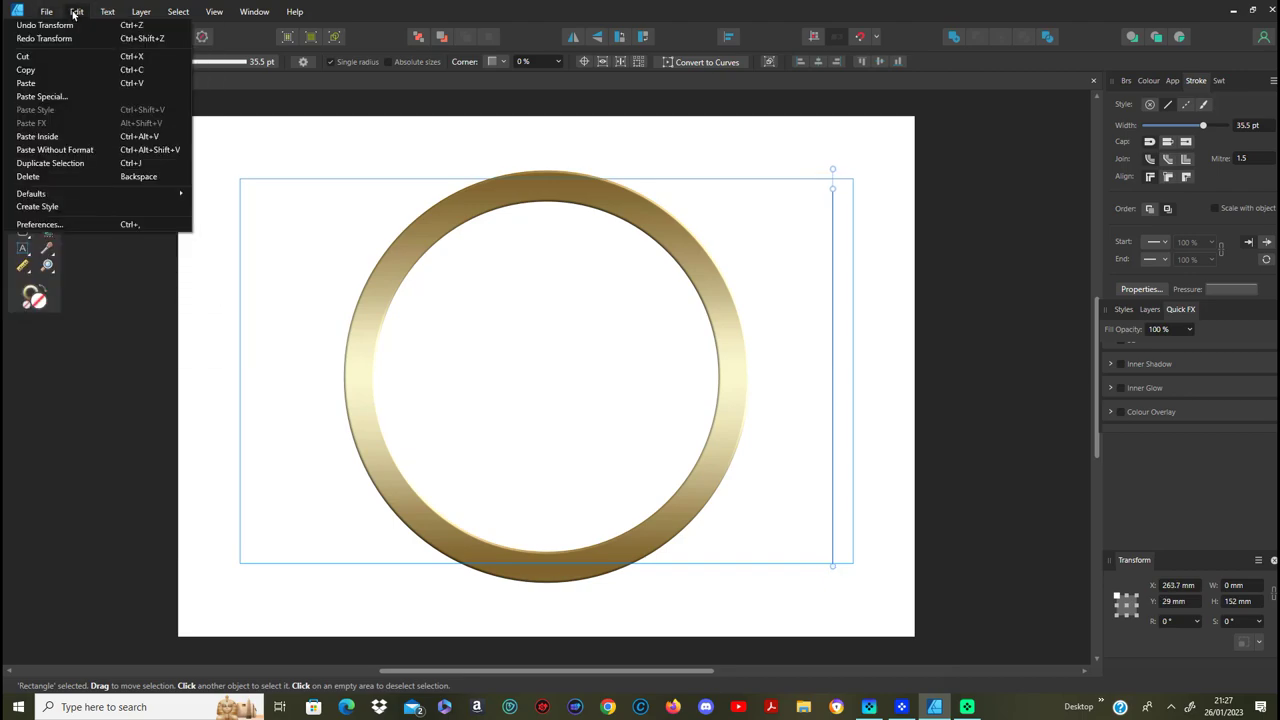
left_click(72, 26)
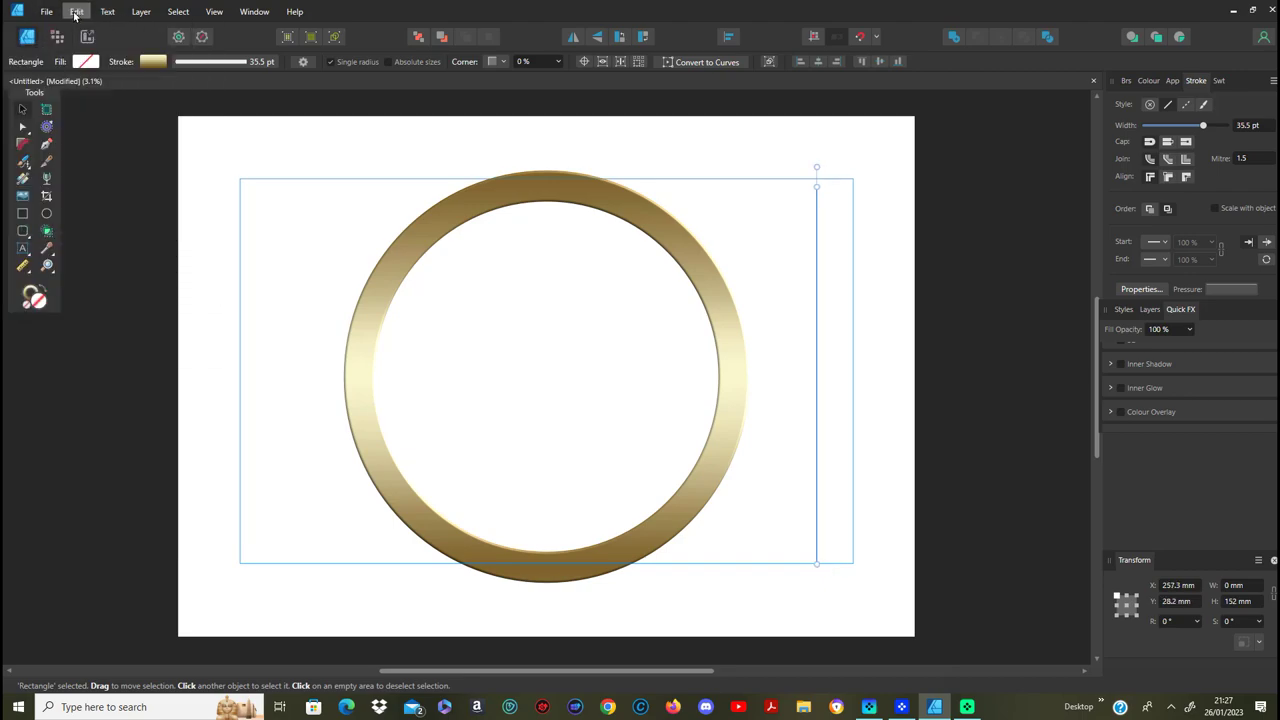
left_click(76, 12)
left_click(74, 28)
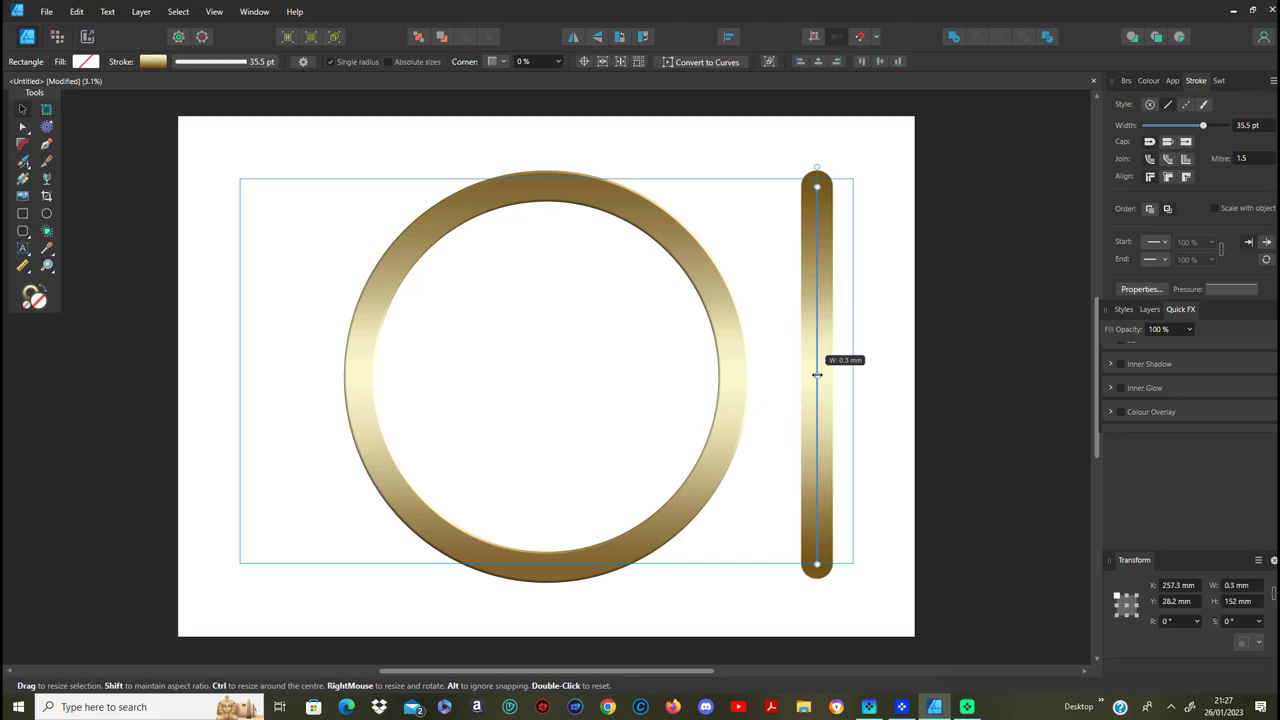
mouse_move(819, 373)
left_mouse_down()
mouse_move(855, 359)
mouse_move(708, 360)
left_mouse_up()
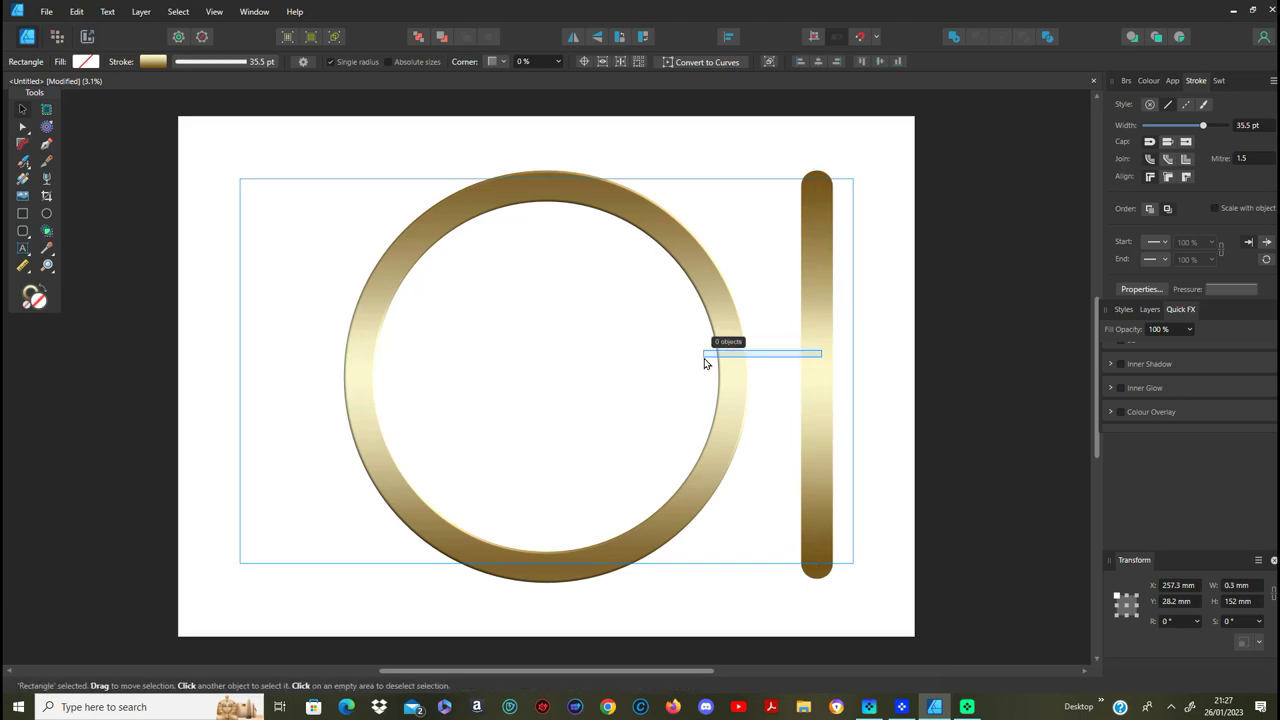
left_click_drag(810, 340, 544, 335)
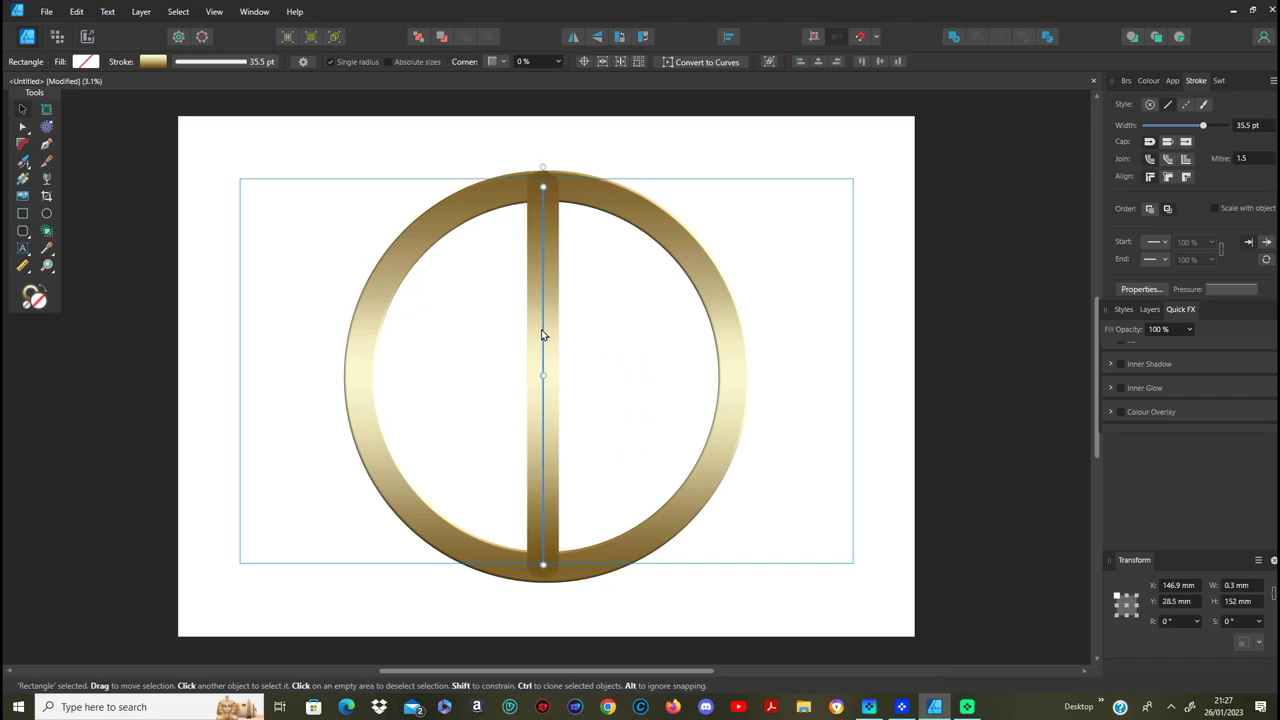
Step: Centre the vertical bar horizontally and move it back one level behind the ring
left_click(818, 62)
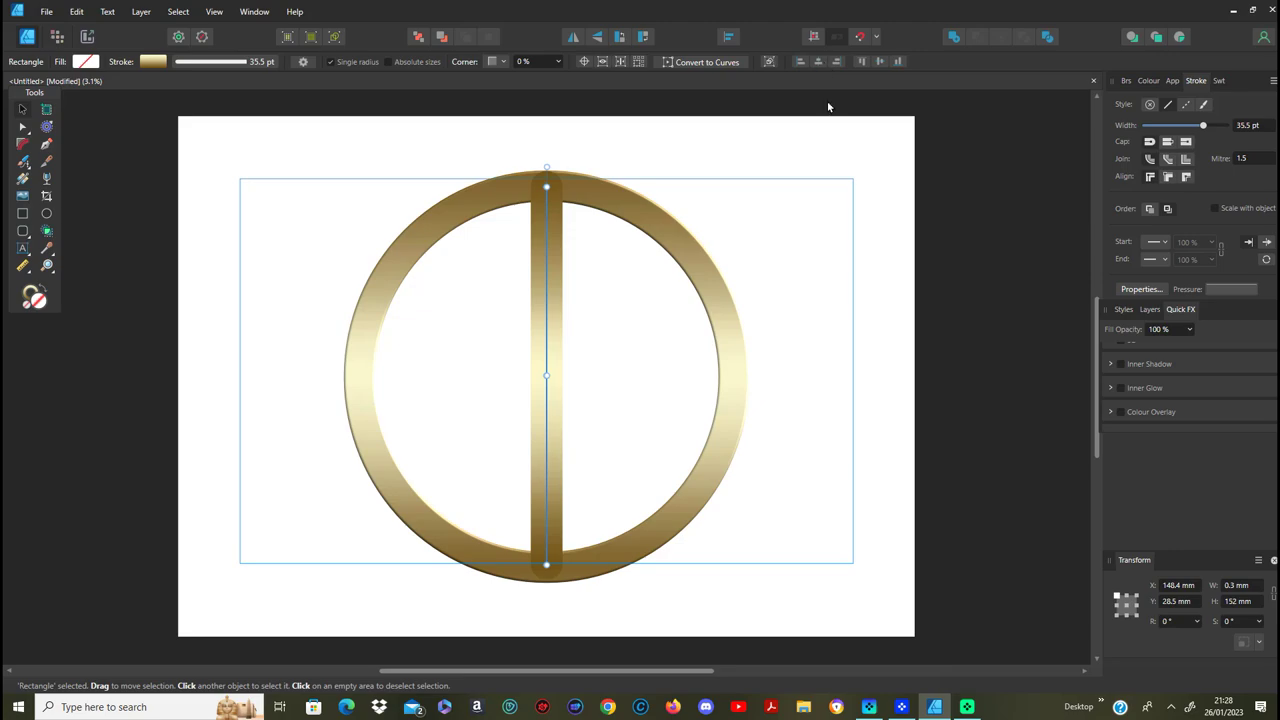
right_click(559, 366)
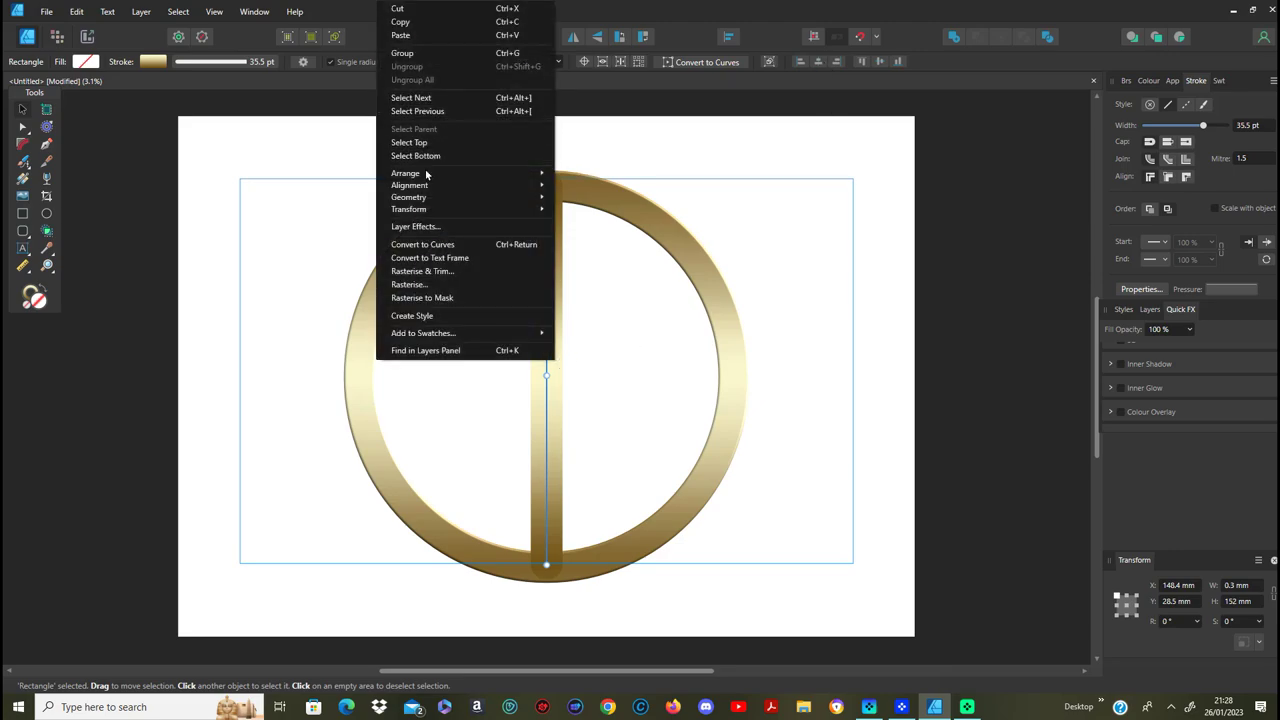
mouse_move(429, 175)
left_click(297, 215)
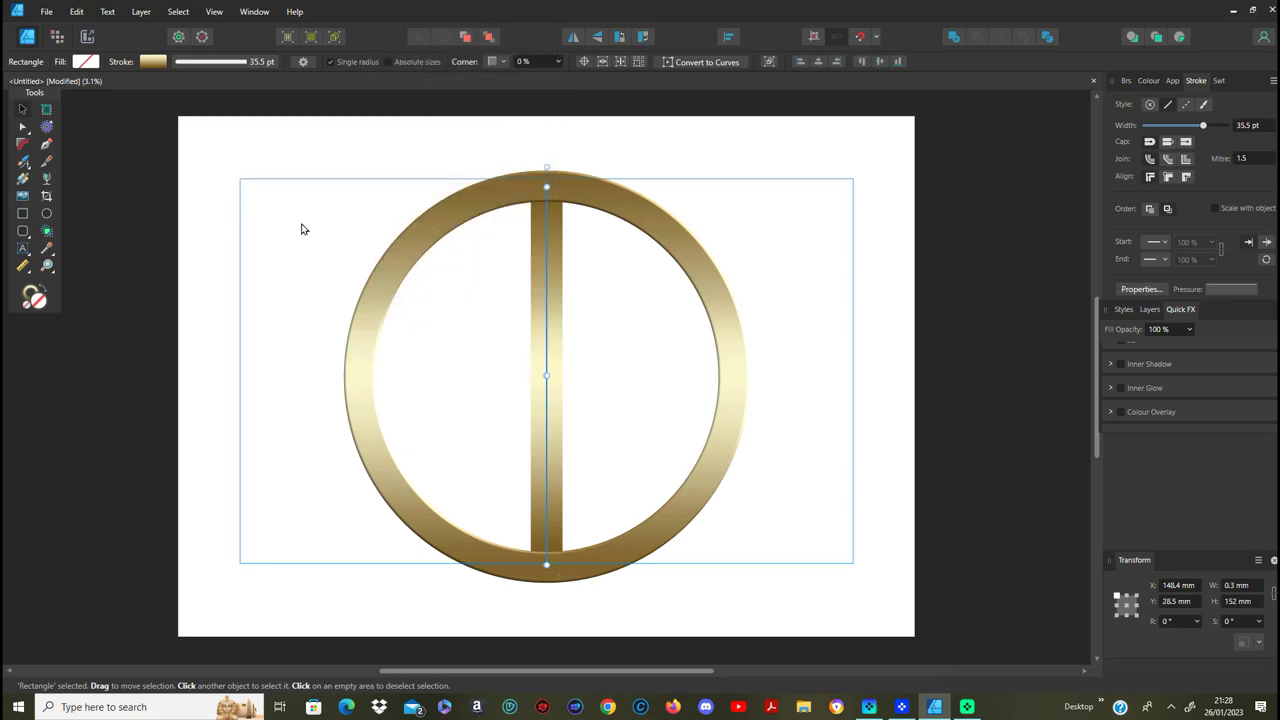
Step: Copy and paste the vertical bar, then rotate the copy to 90°
right_click(555, 419)
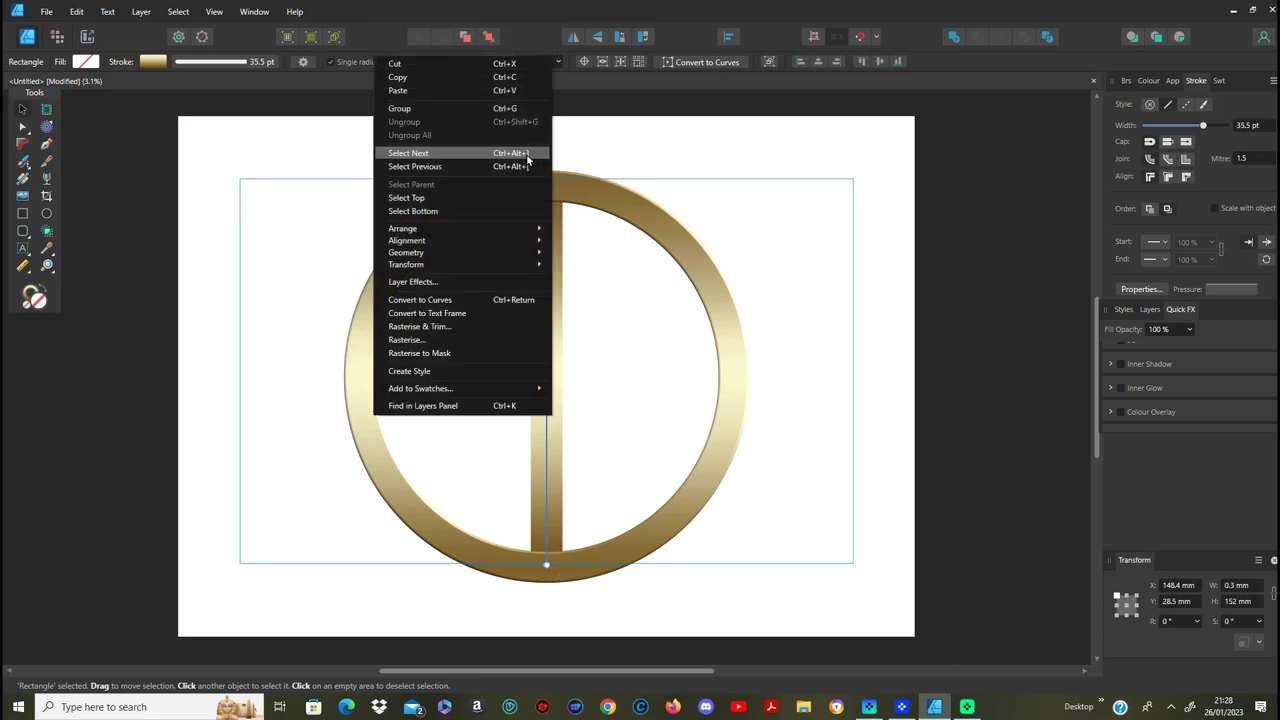
left_click(398, 77)
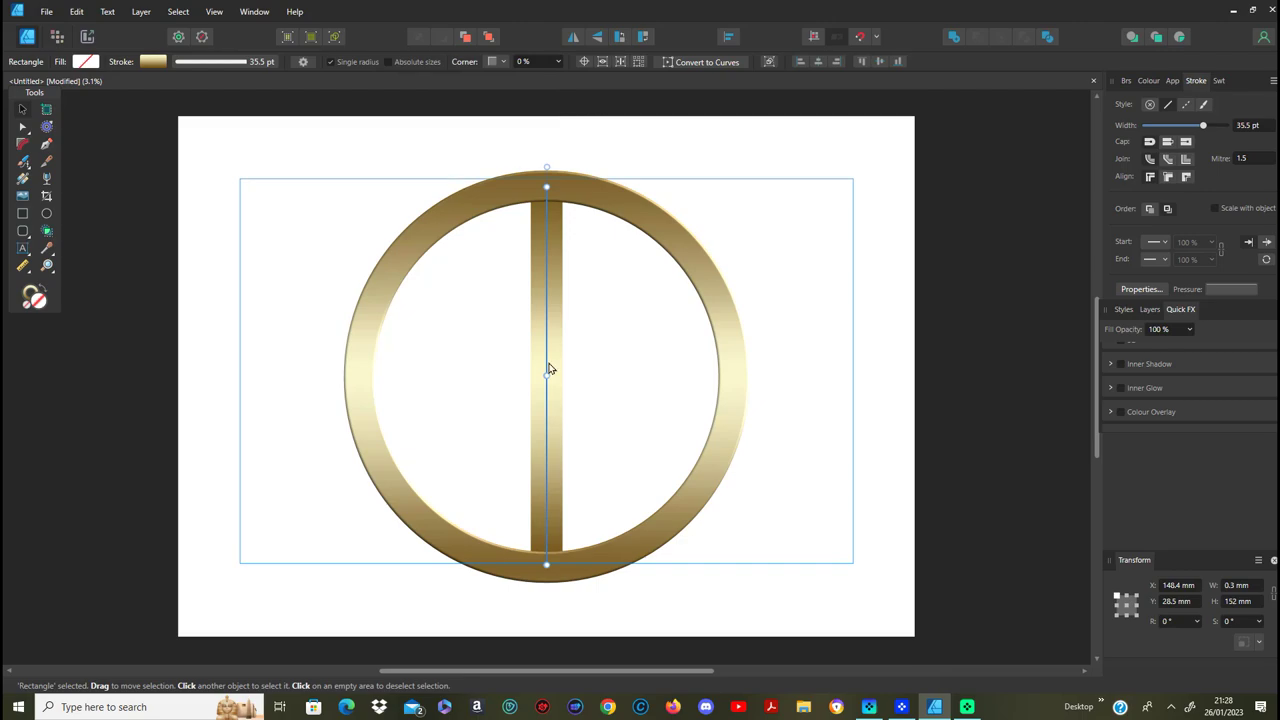
right_click(557, 377)
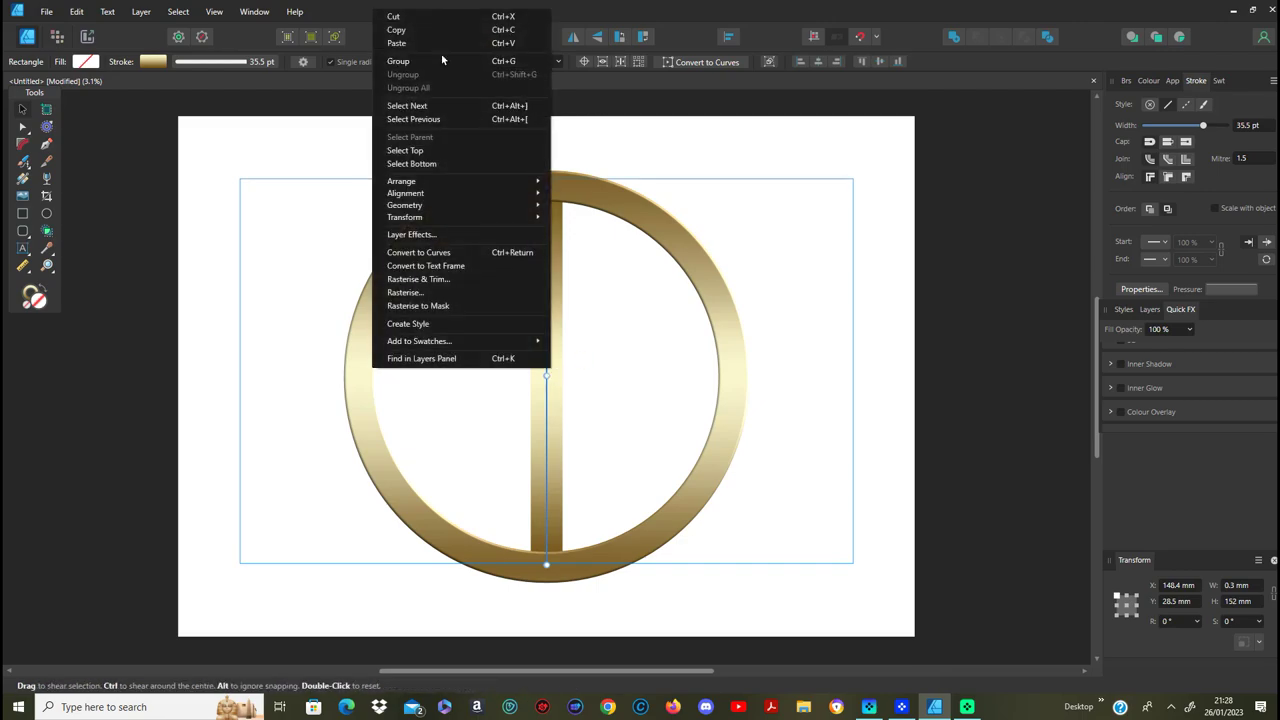
left_click(439, 44)
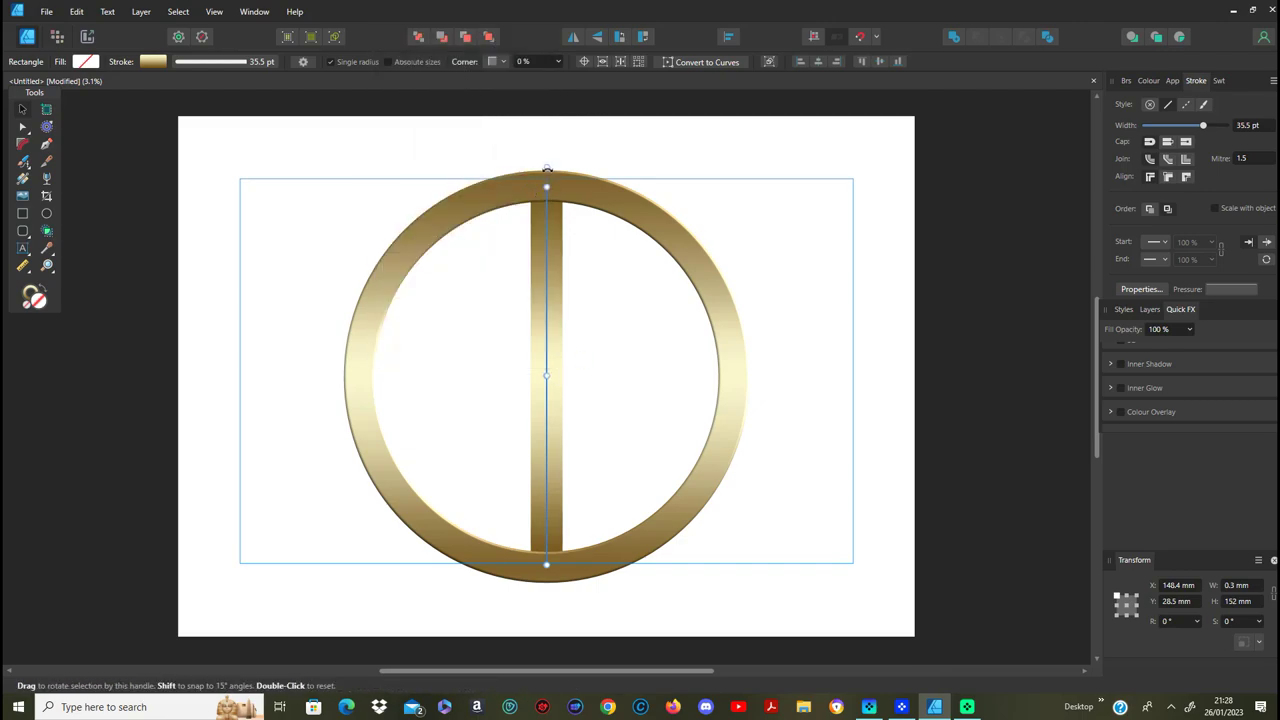
mouse_move(548, 167)
left_mouse_down()
mouse_move(322, 345)
mouse_move(321, 375)
left_mouse_up()
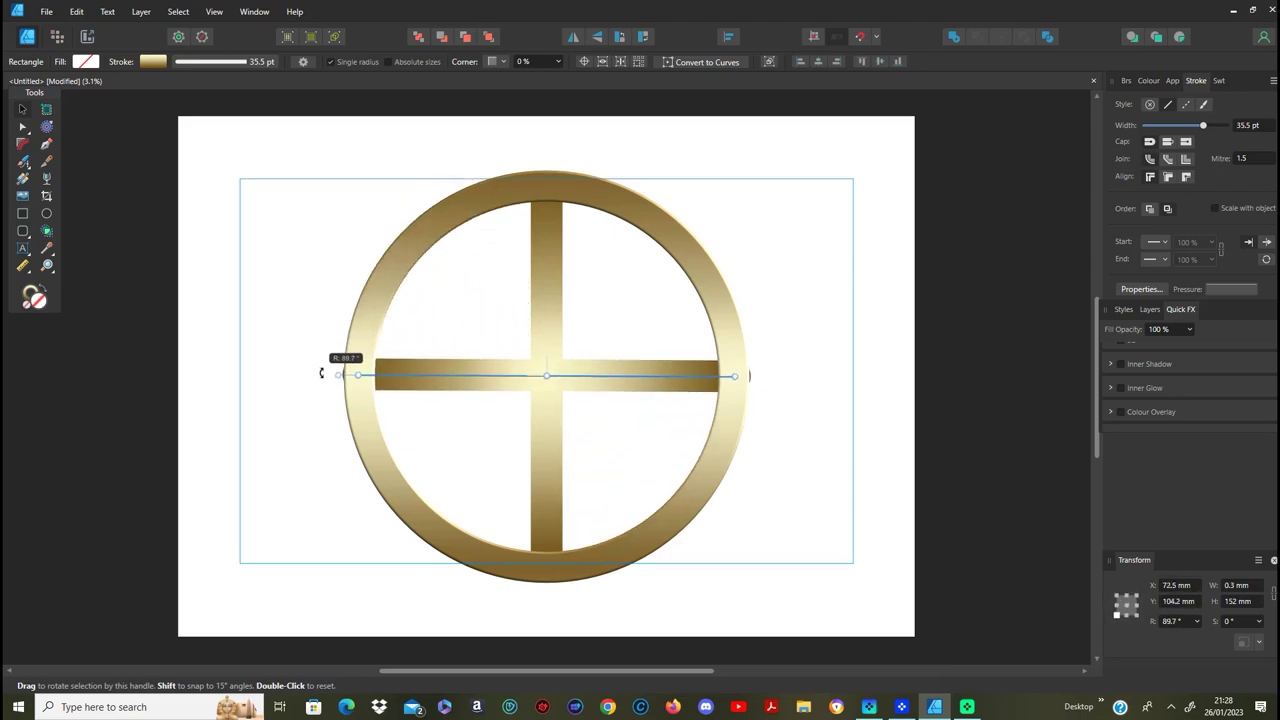
left_click_drag(321, 375, 321, 374)
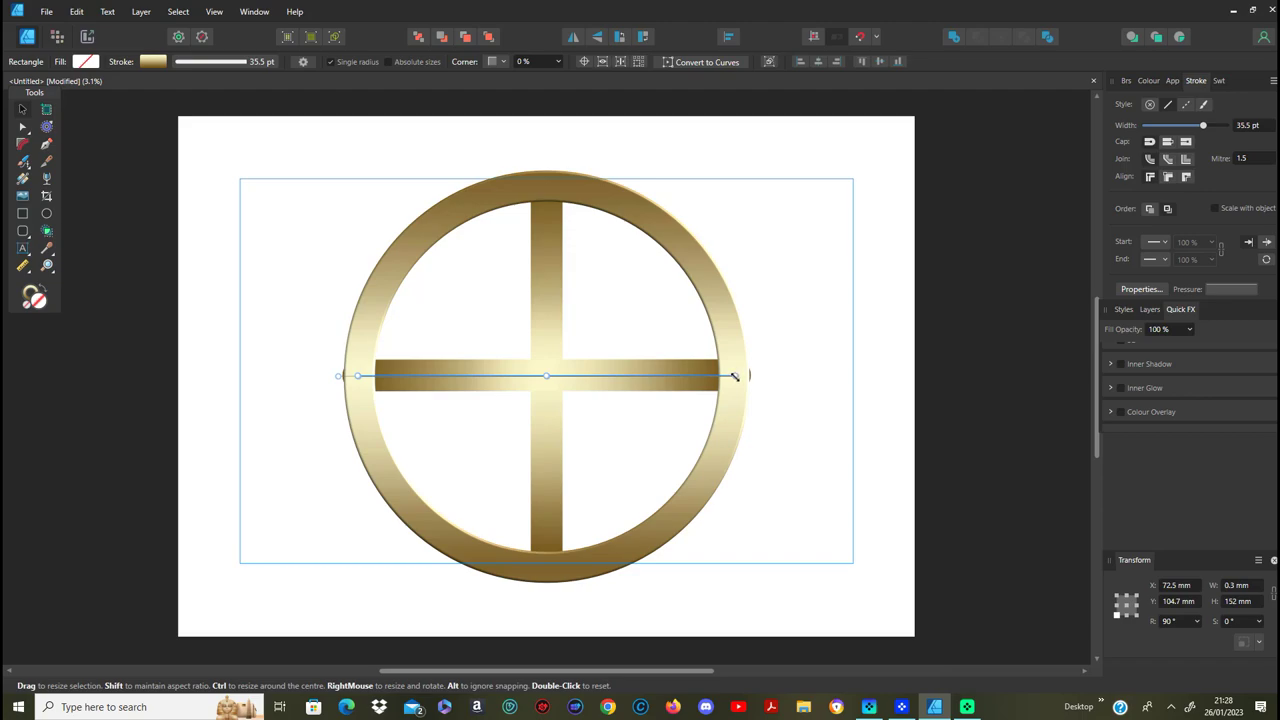
Step: Nudge the horizontal bar left, shorten it to fit the ring, and deselect
key("Left")
key("Left")
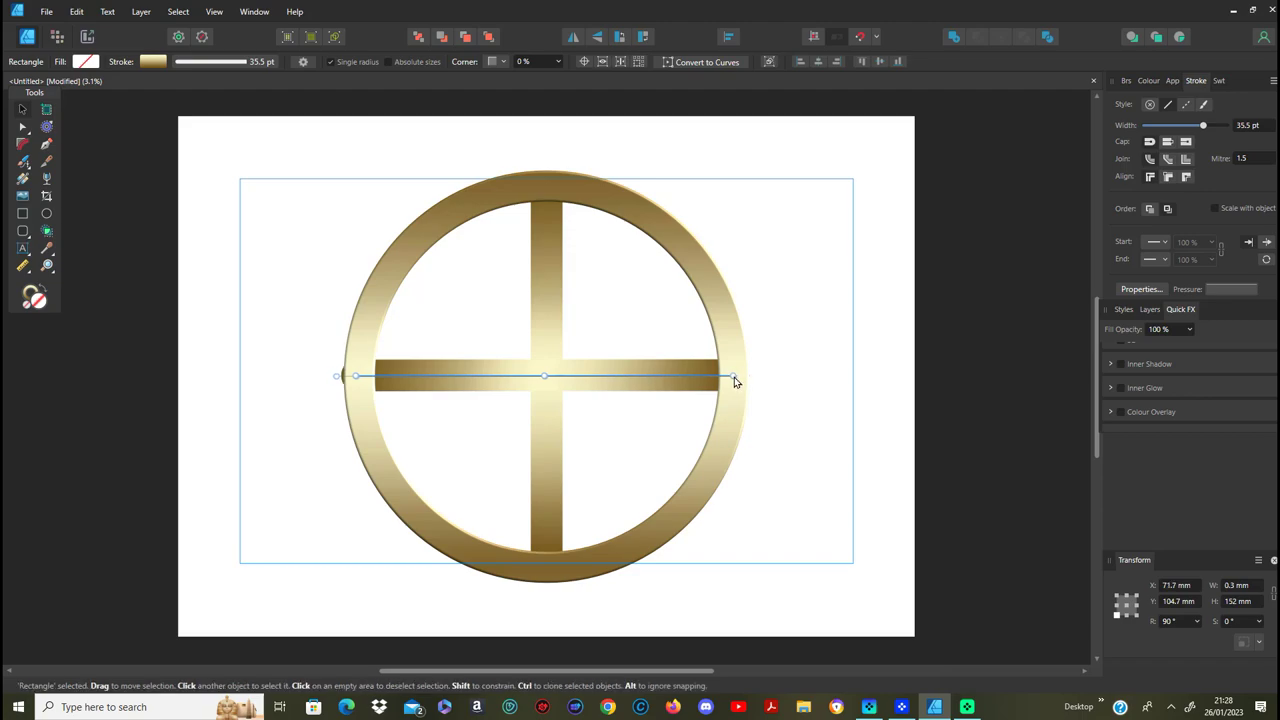
key("Left")
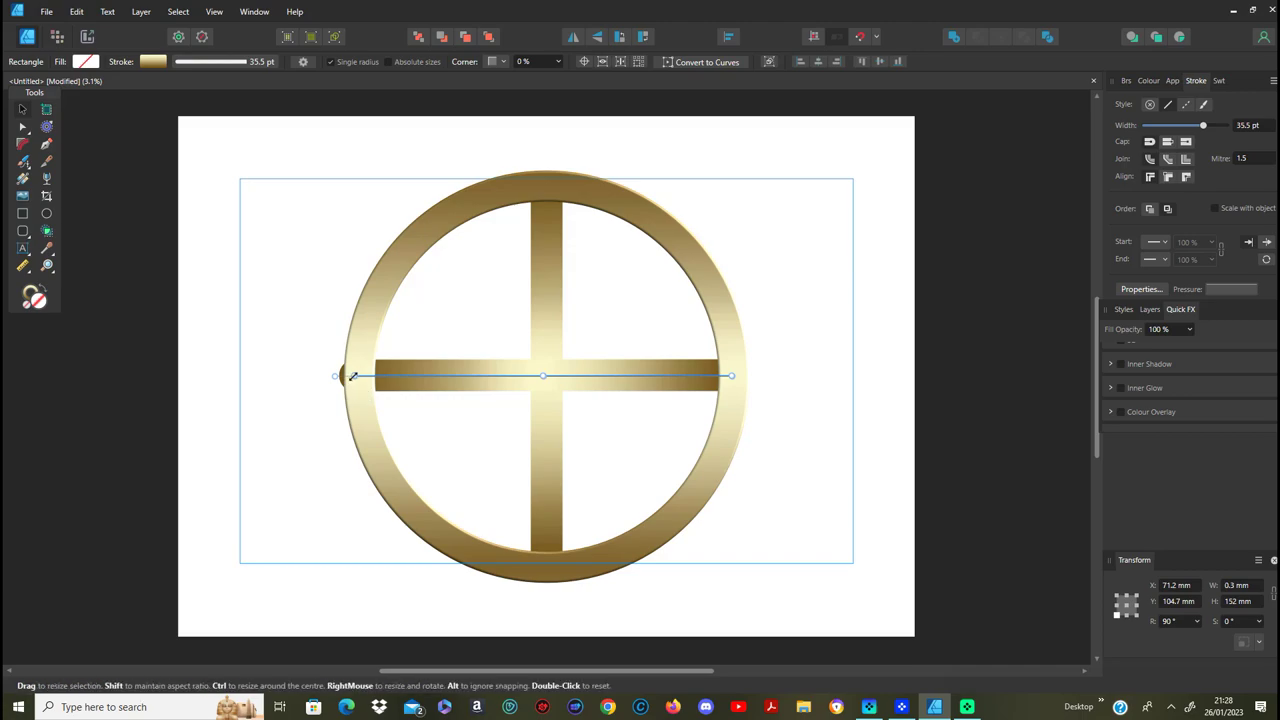
left_click_drag(355, 375, 360, 376)
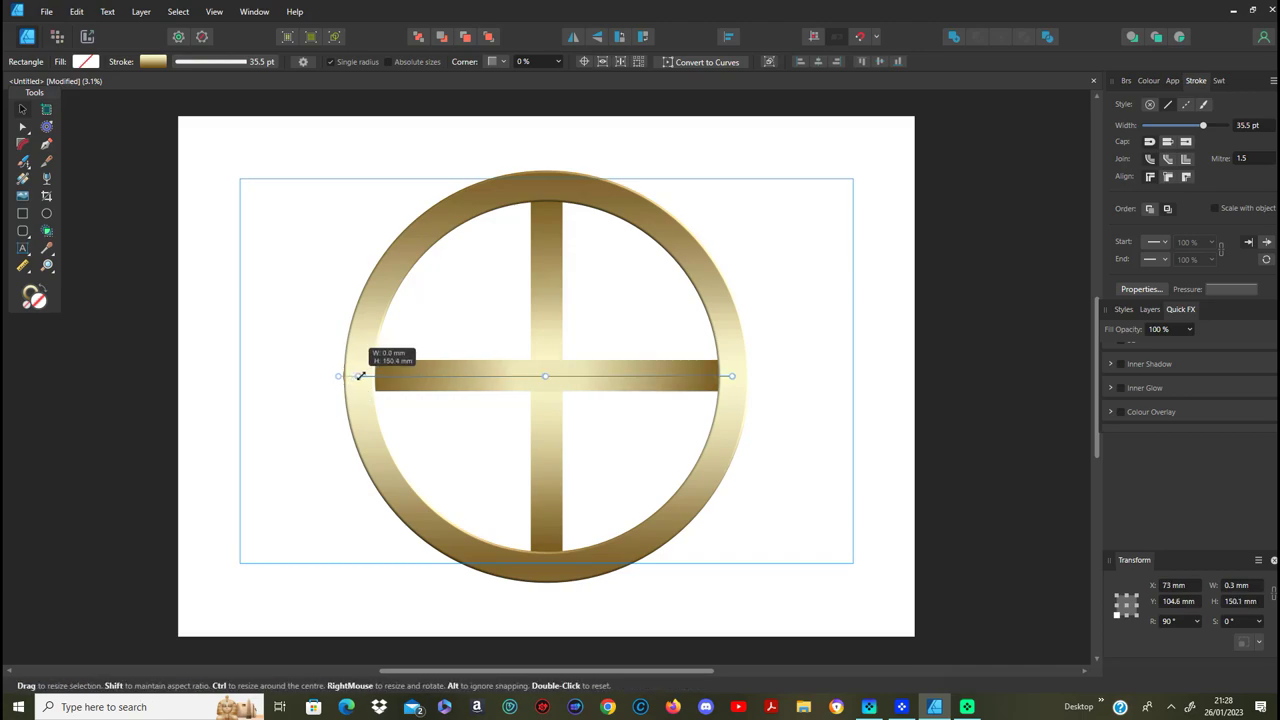
left_click(837, 309)
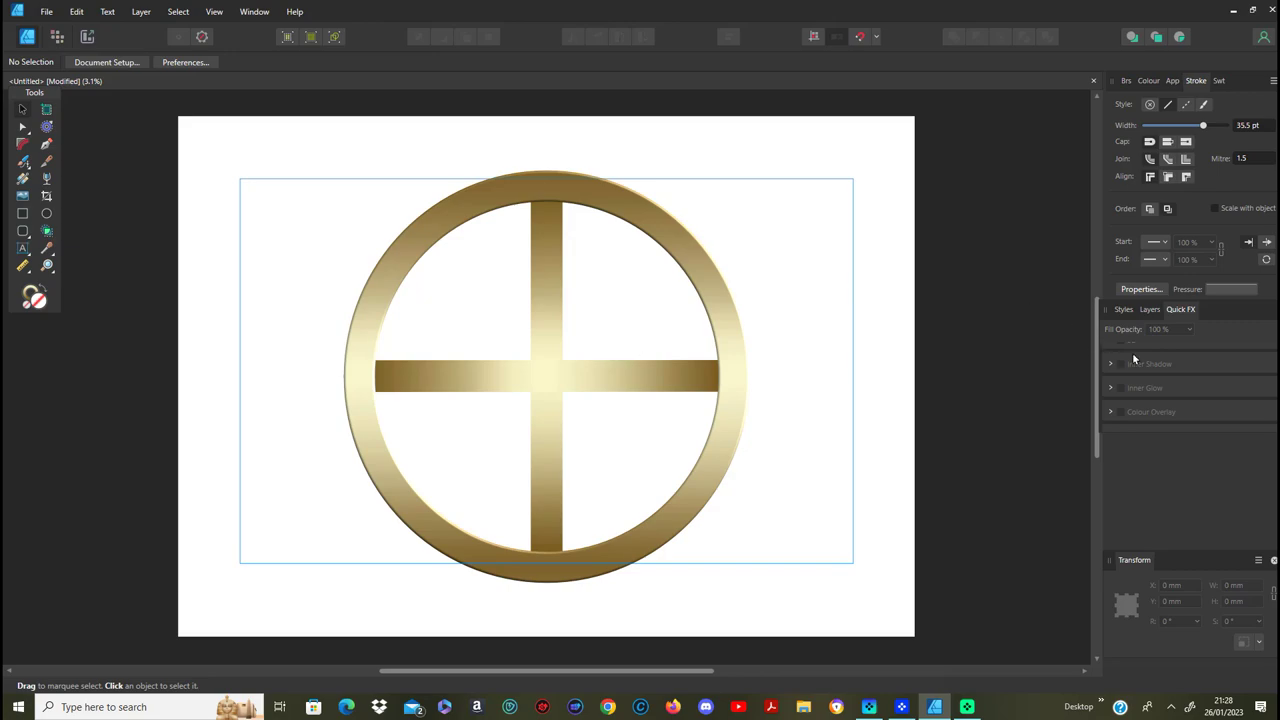
Step: Select both Rectangle layers in the Layers panel and show their Quick FX
left_click(1128, 311)
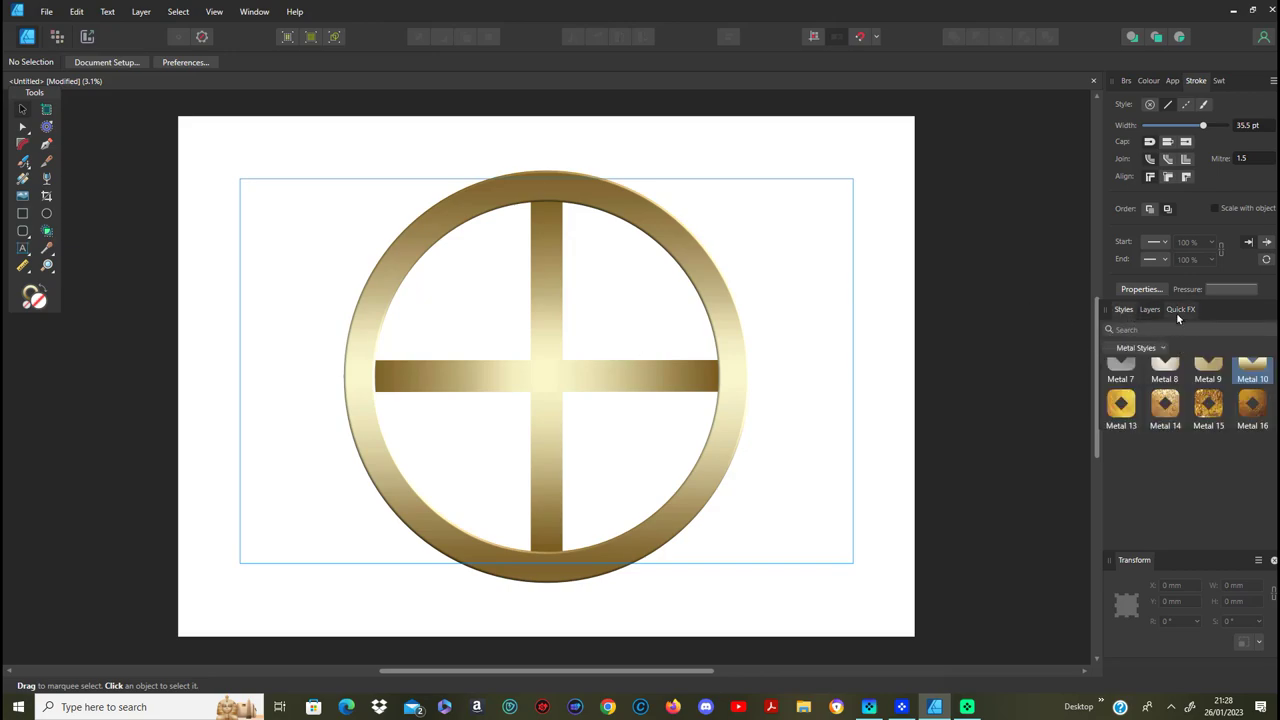
left_click(1148, 311)
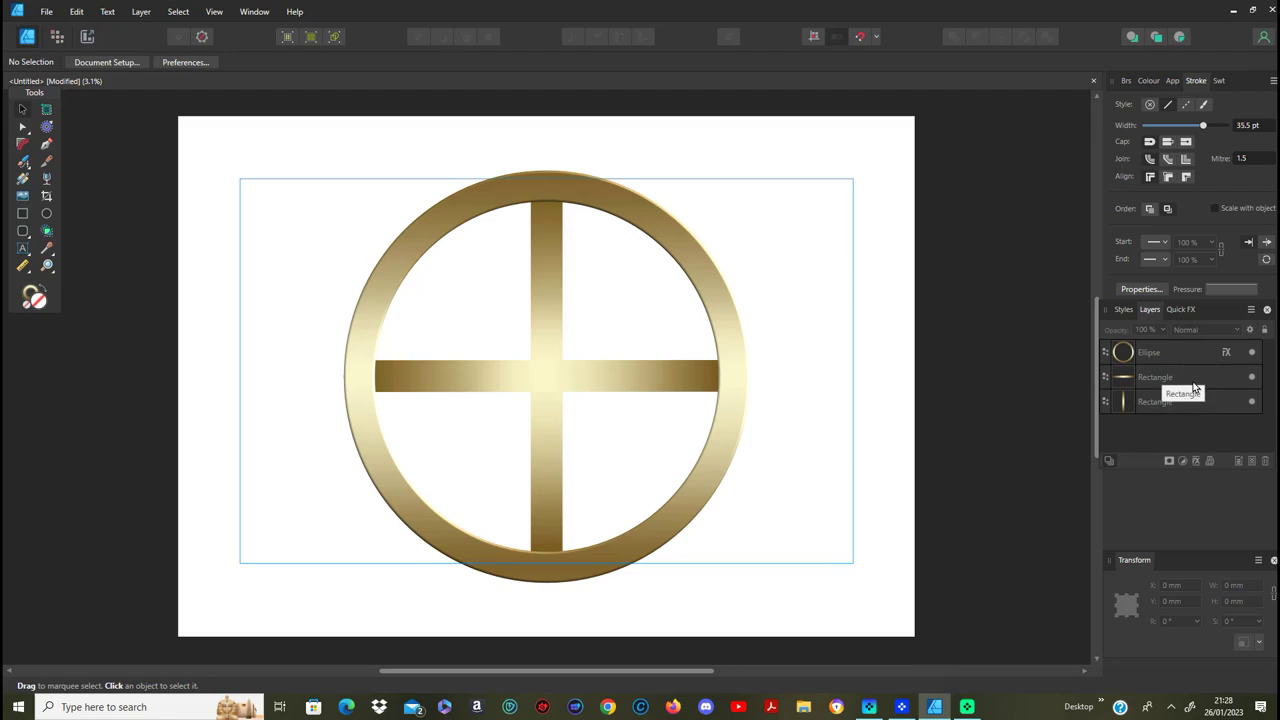
left_click(1192, 380)
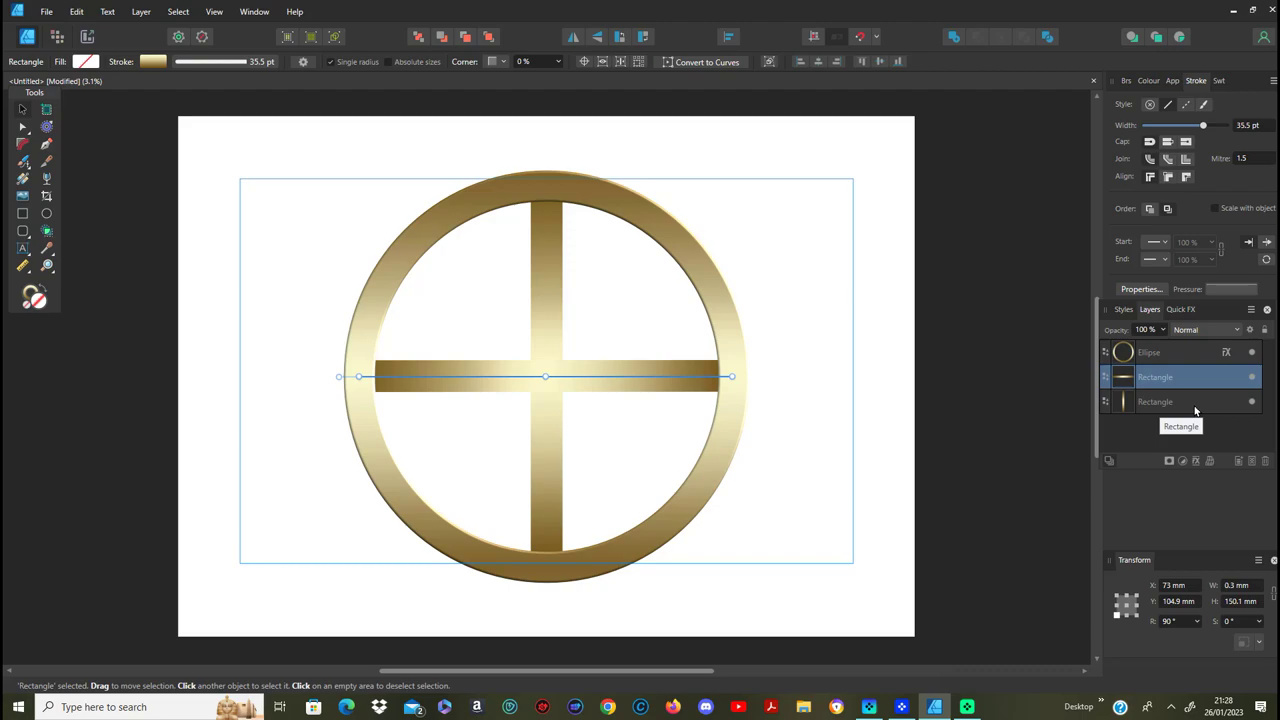
left_click(1194, 402, "shift")
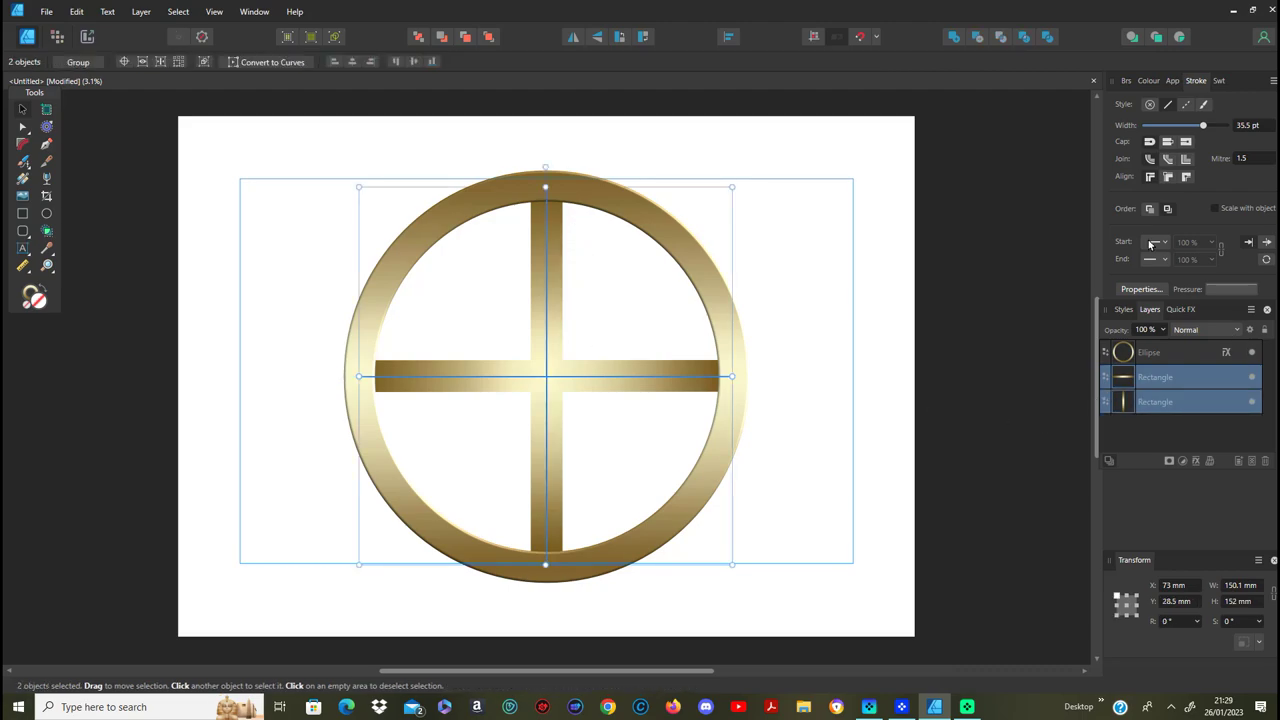
left_click(1184, 310)
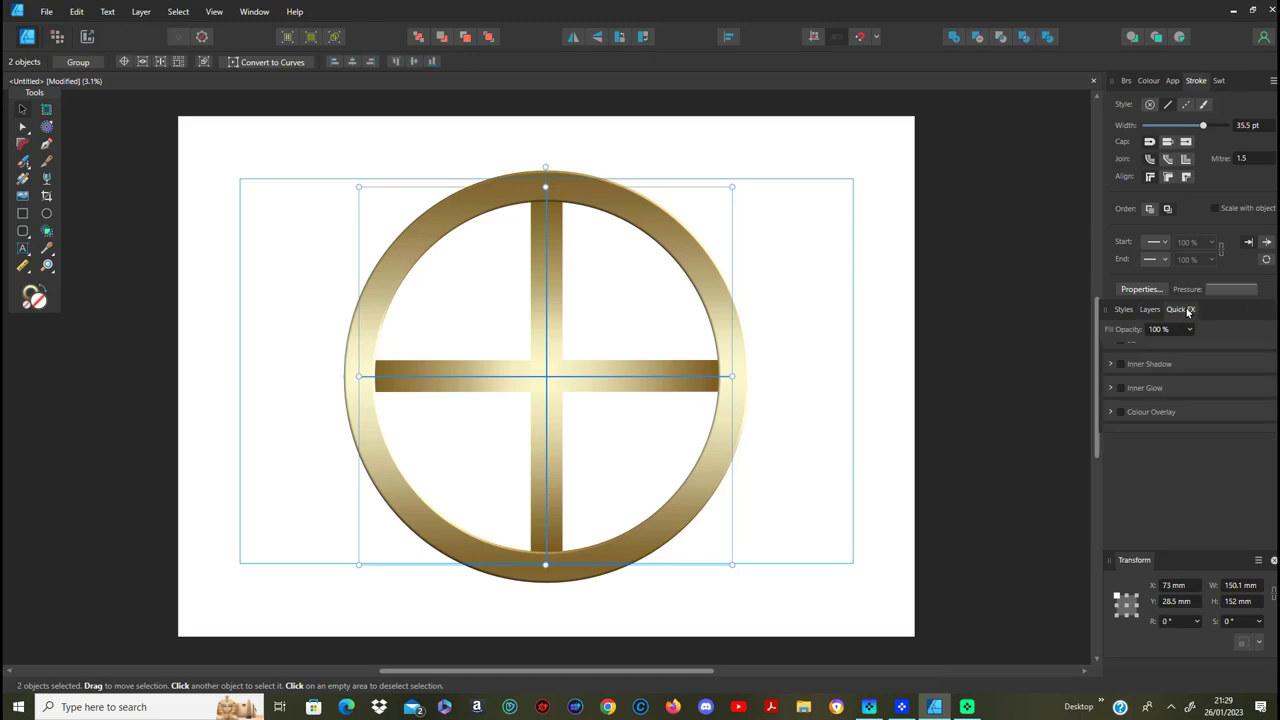
scroll(1150, 405, "up", 3)
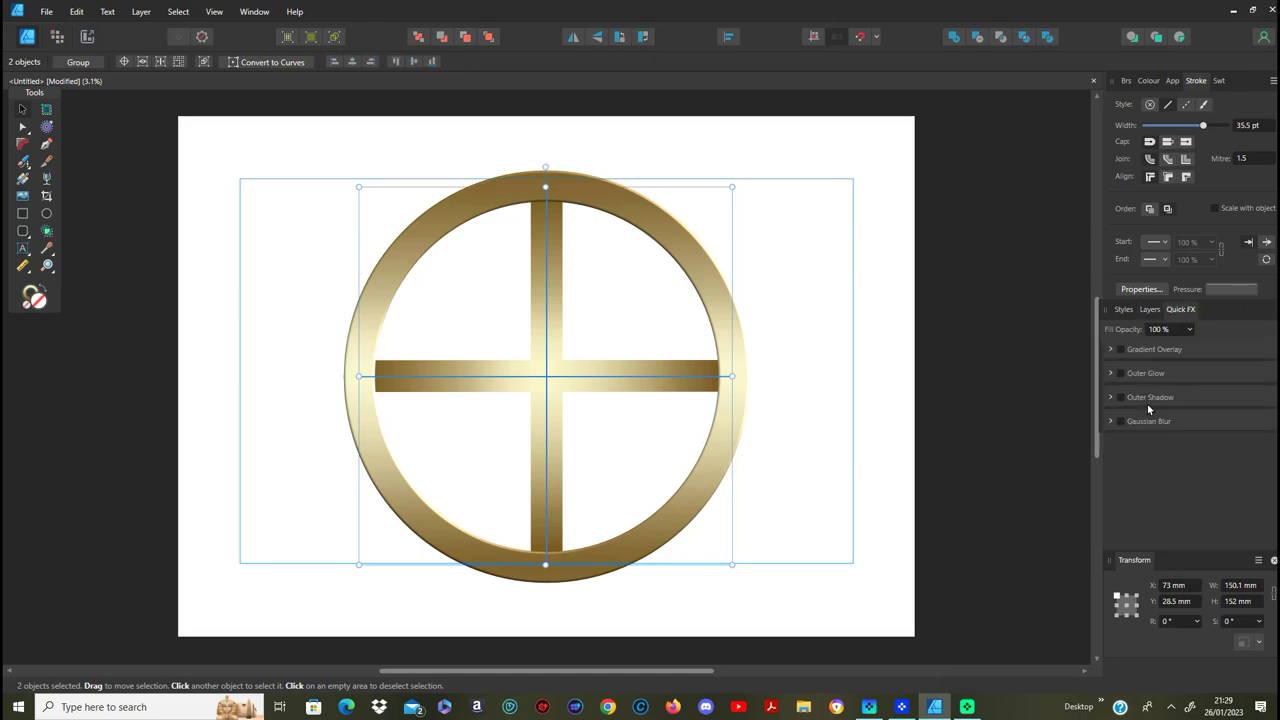
Step: Enable the 3D effect on both bars, raise its radius, then deselect them
scroll(1150, 405, "down", 3)
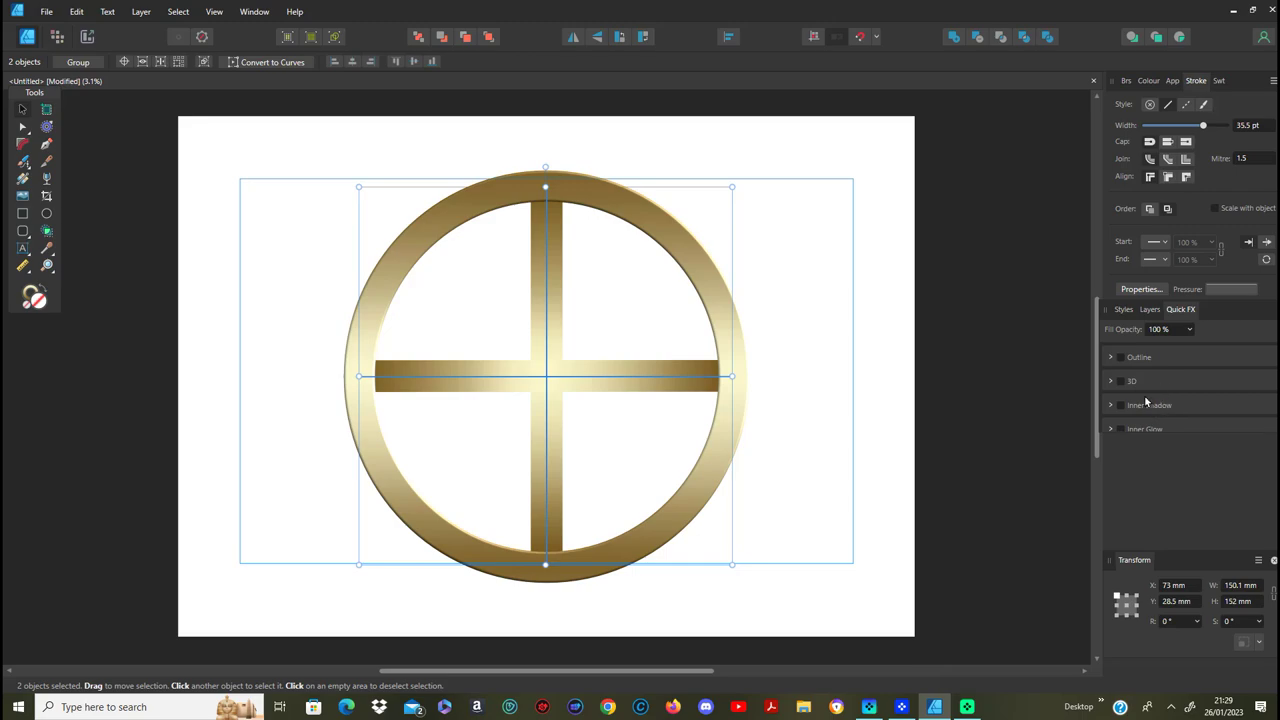
left_click(1120, 382)
left_click_drag(1158, 424, 1207, 426)
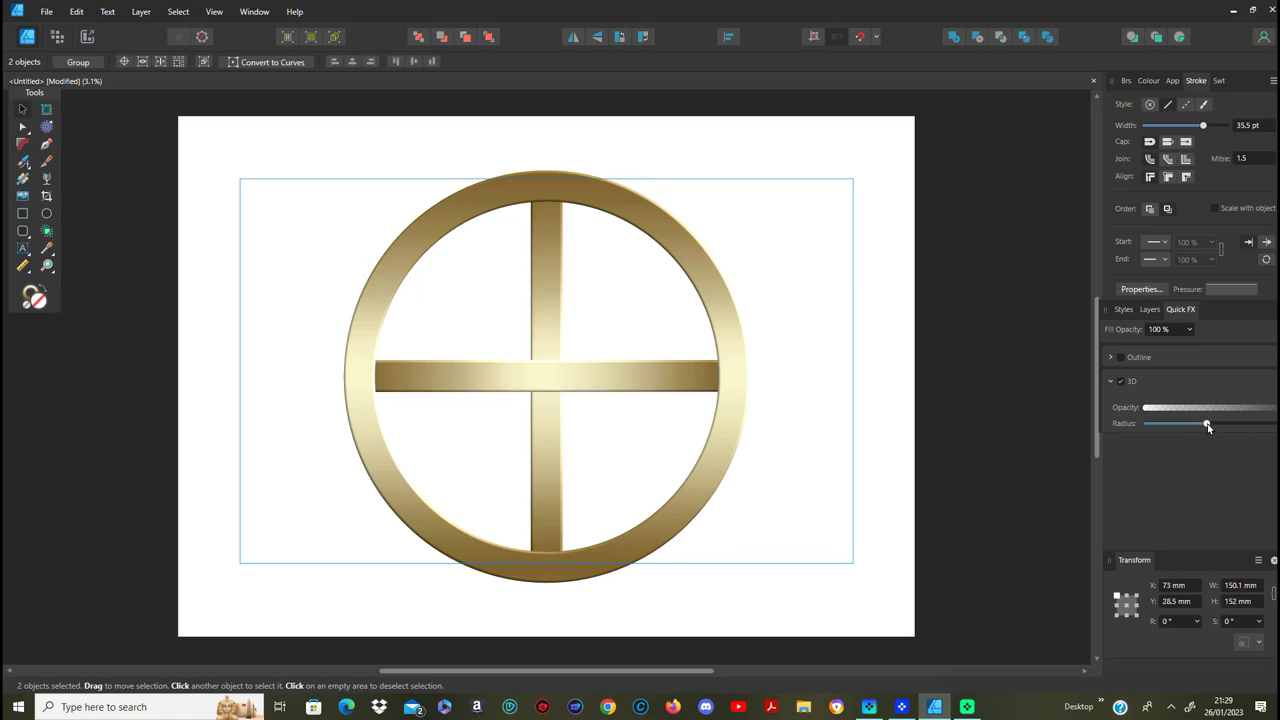
left_click(1048, 462)
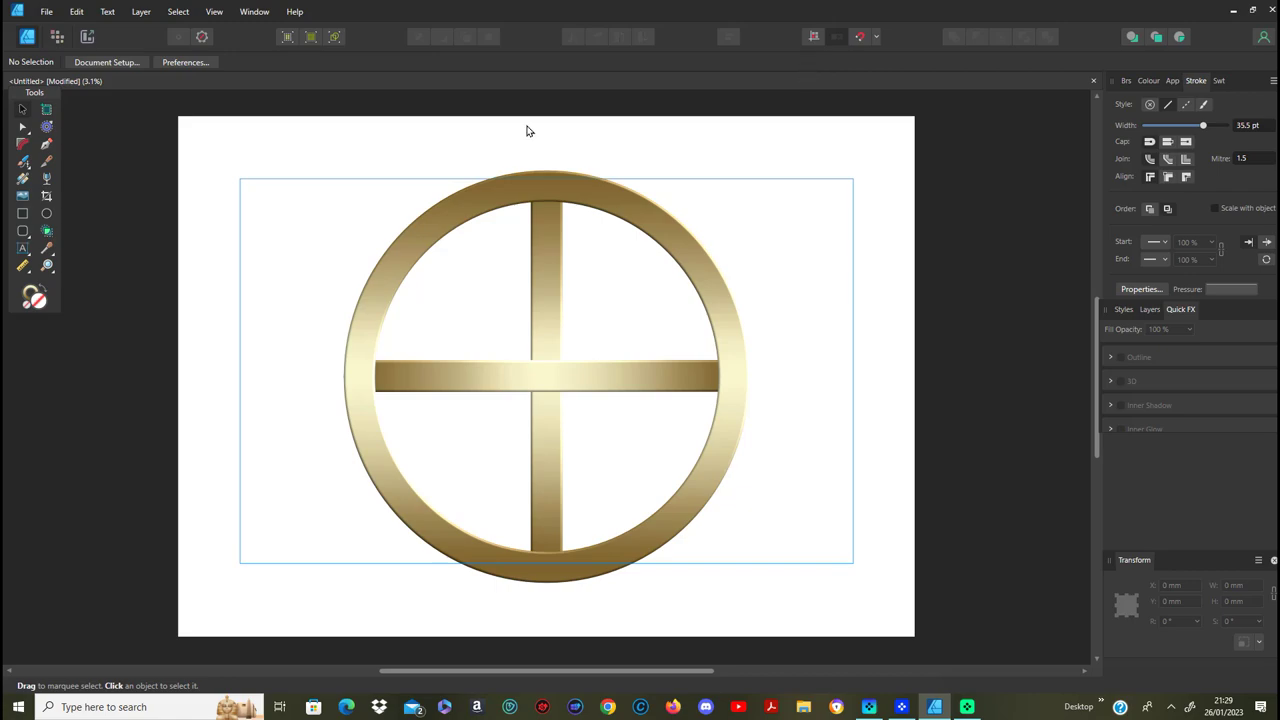
Step: Select the ring, paste the copied bar over it, and show the Colour panel
left_click(48, 214)
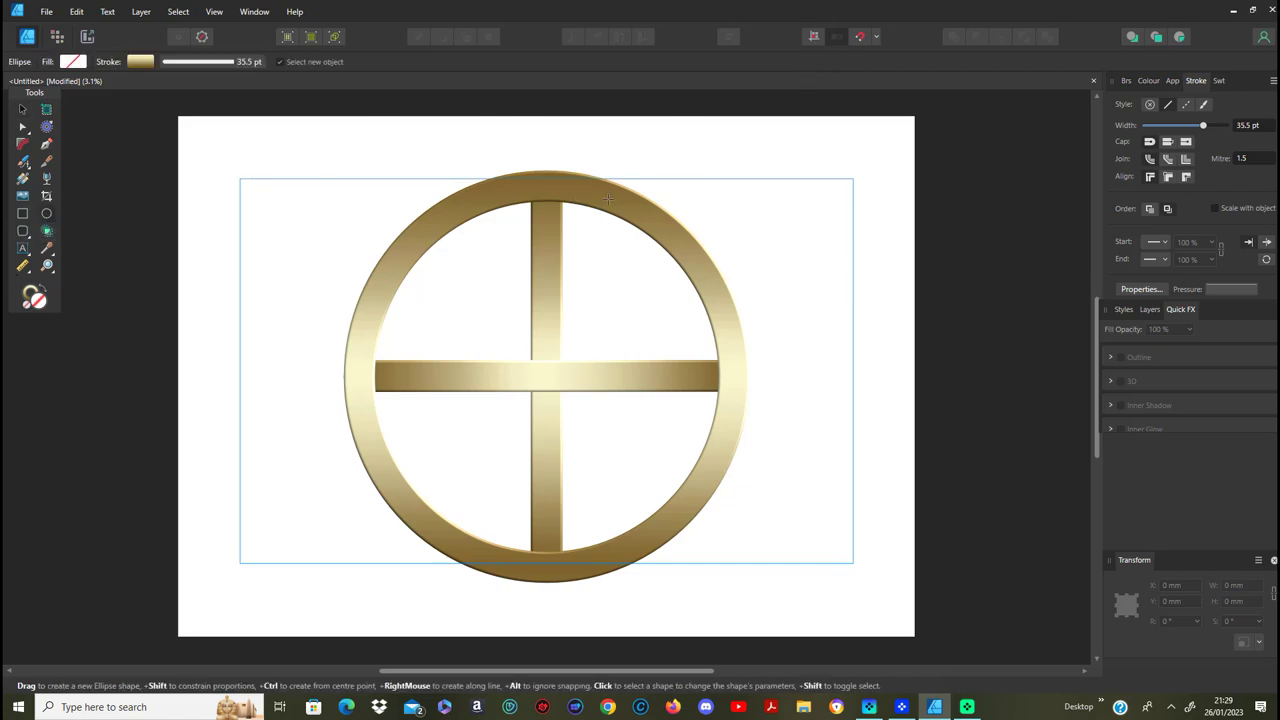
left_click(22, 109)
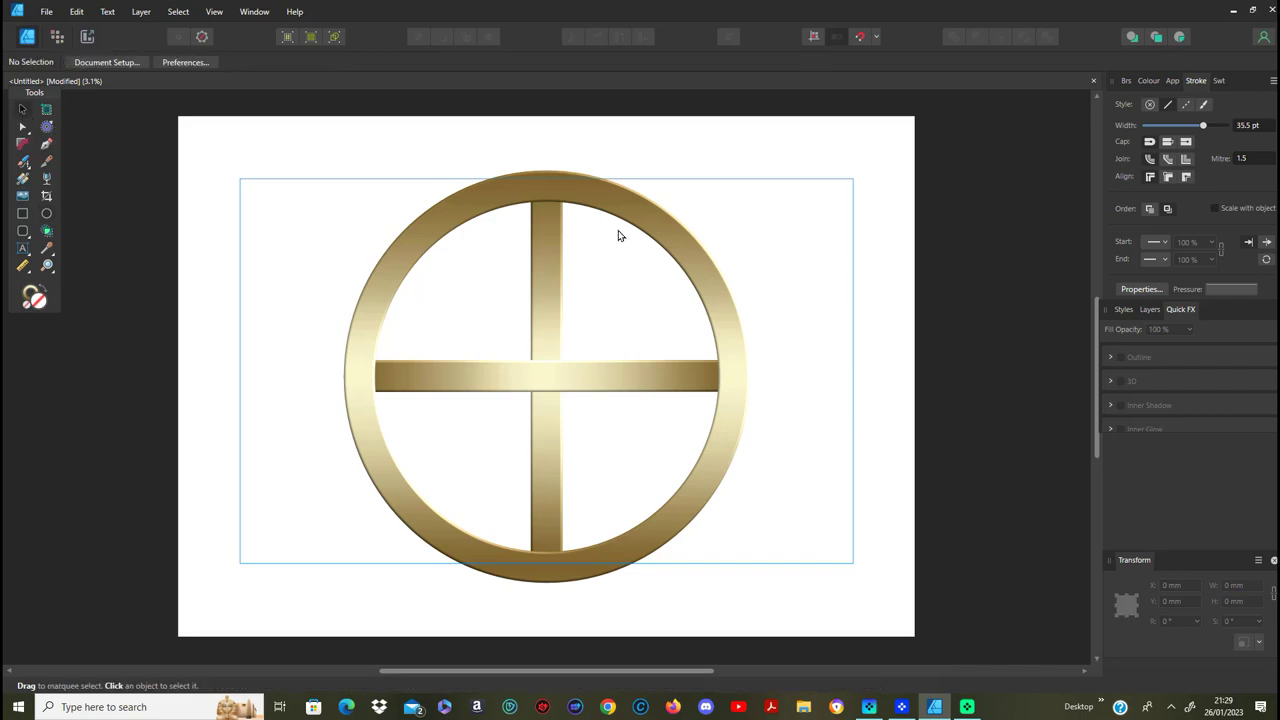
left_click(643, 208)
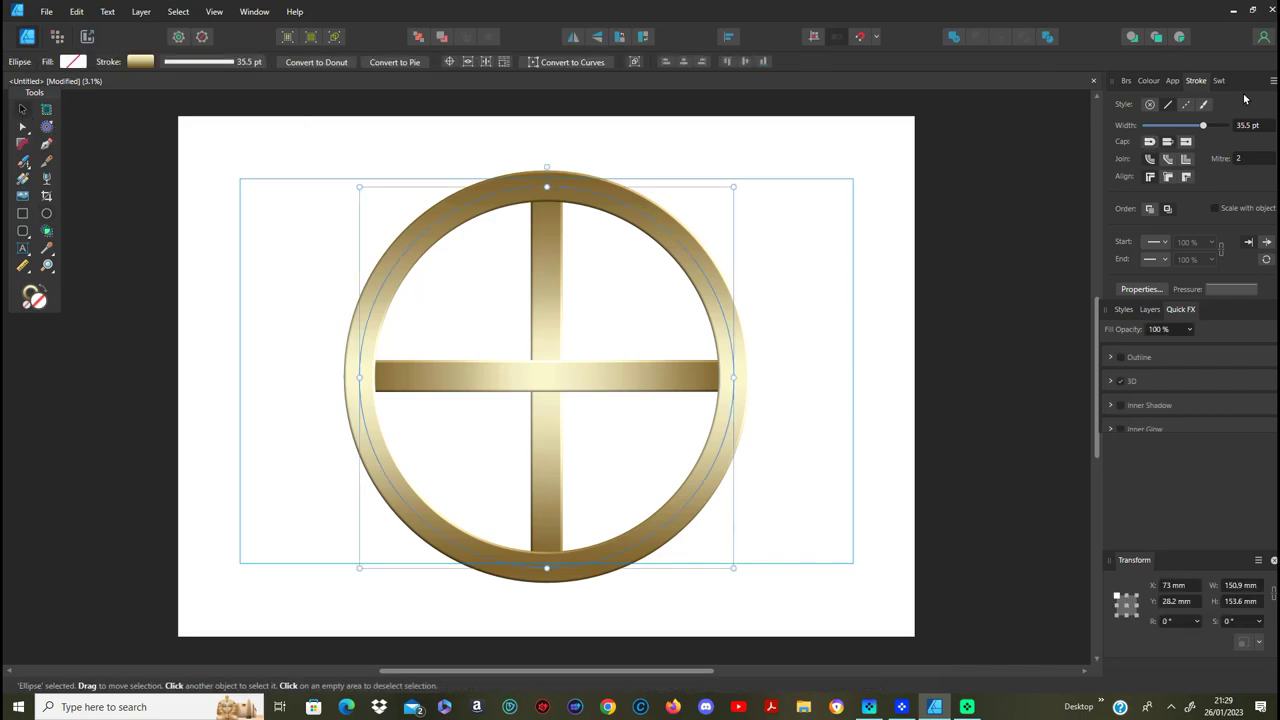
right_click(660, 222)
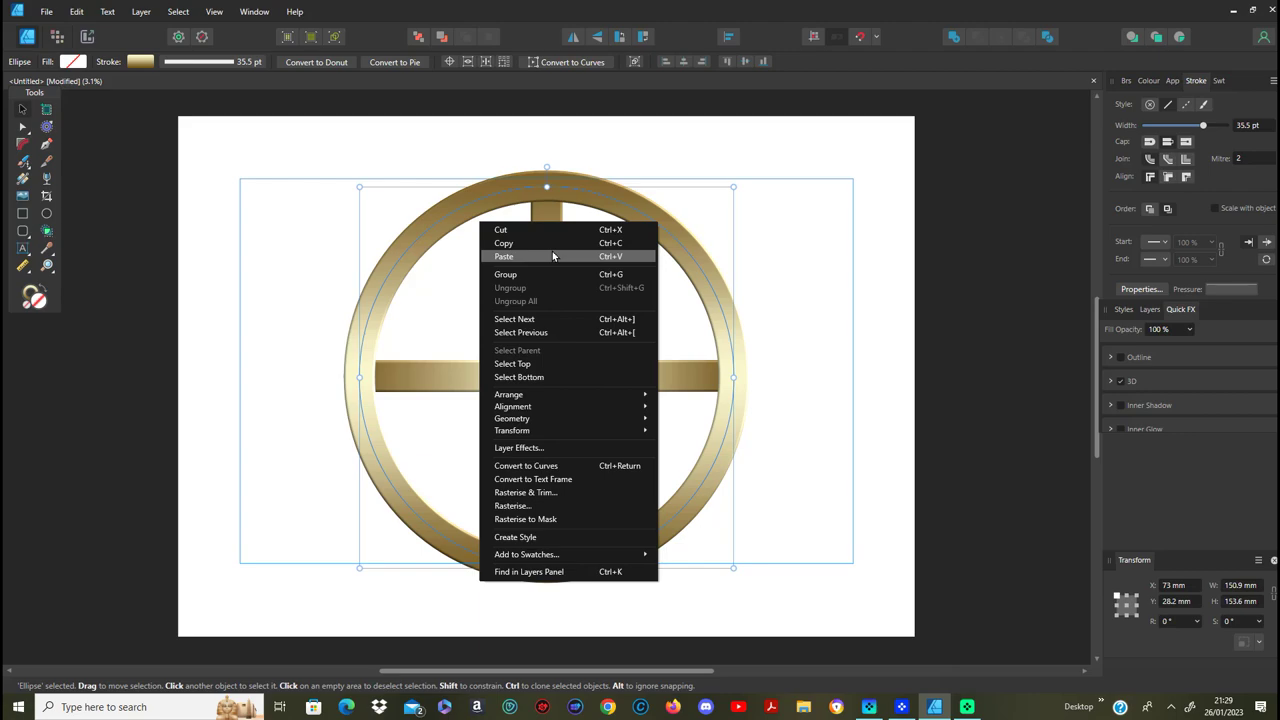
left_click(654, 219)
right_click(656, 214)
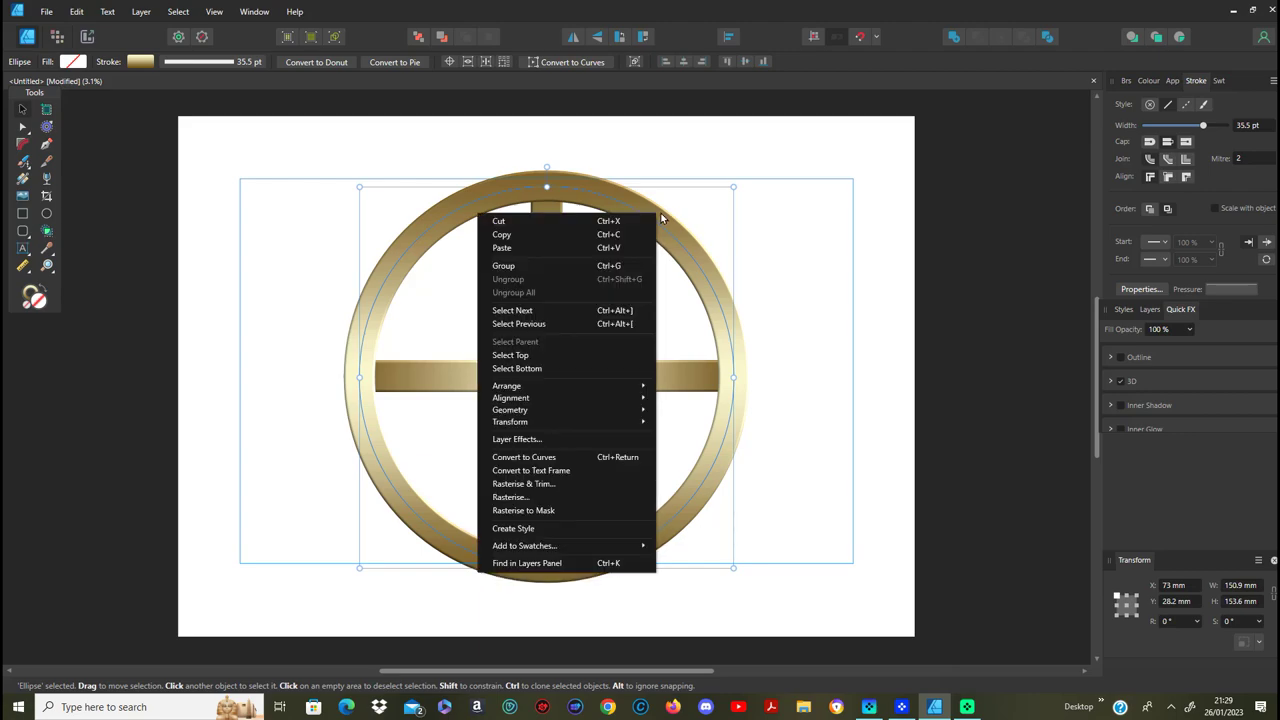
left_click(561, 252)
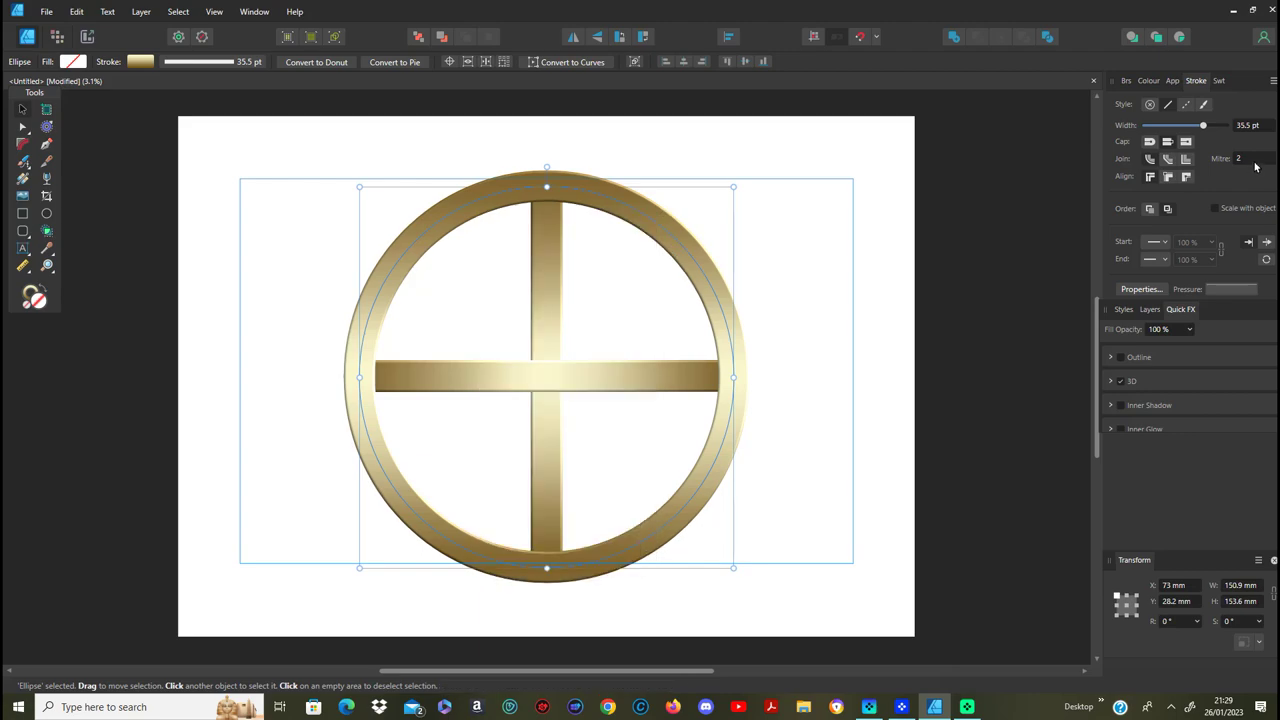
left_click(1149, 82)
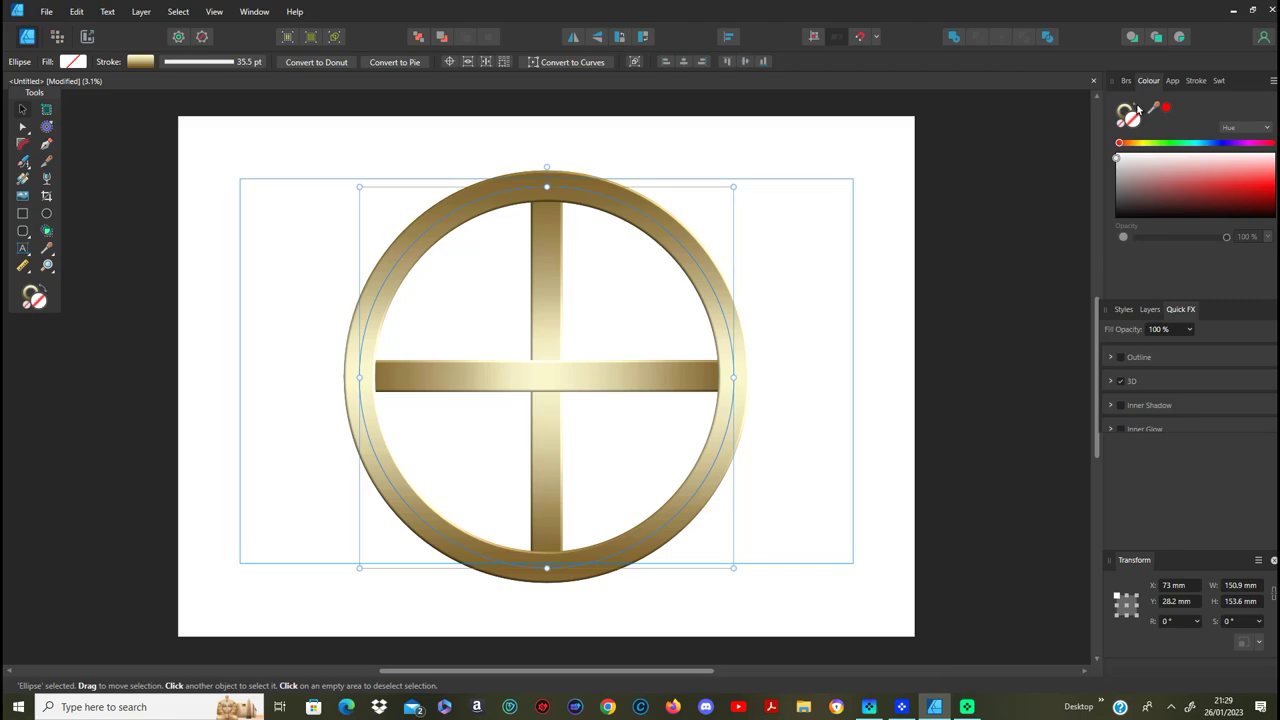
Step: Give the inner disc a solid green fill instead of the gold gradient
left_click(1137, 110)
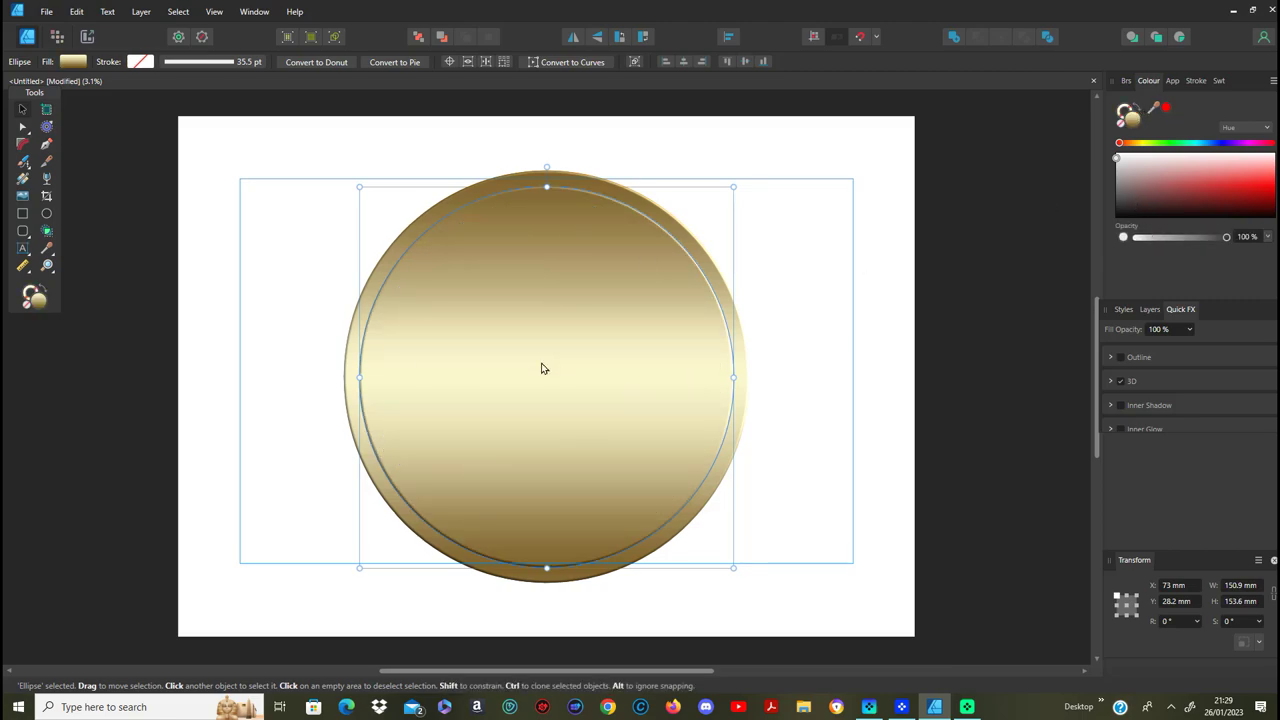
left_click(1173, 144)
left_click(1223, 186)
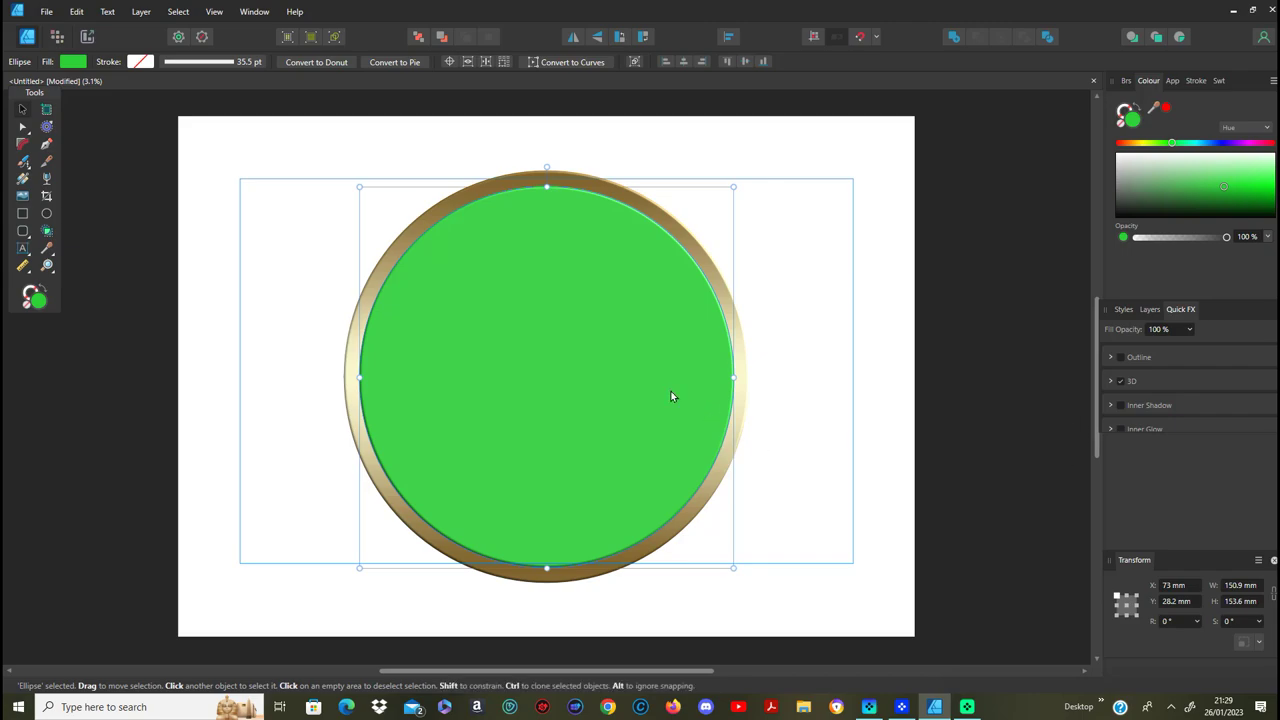
Step: Send the green disc back one level so it sits behind the gold cross bars
right_click(636, 388)
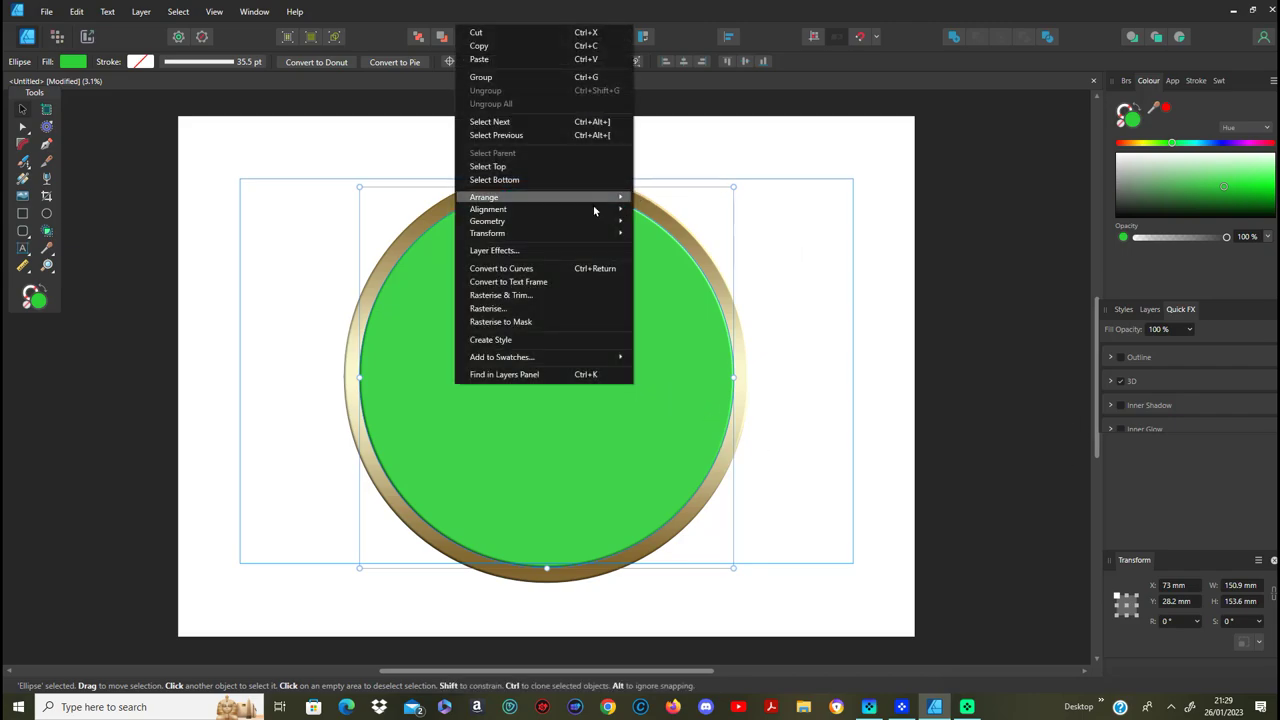
mouse_move(566, 199)
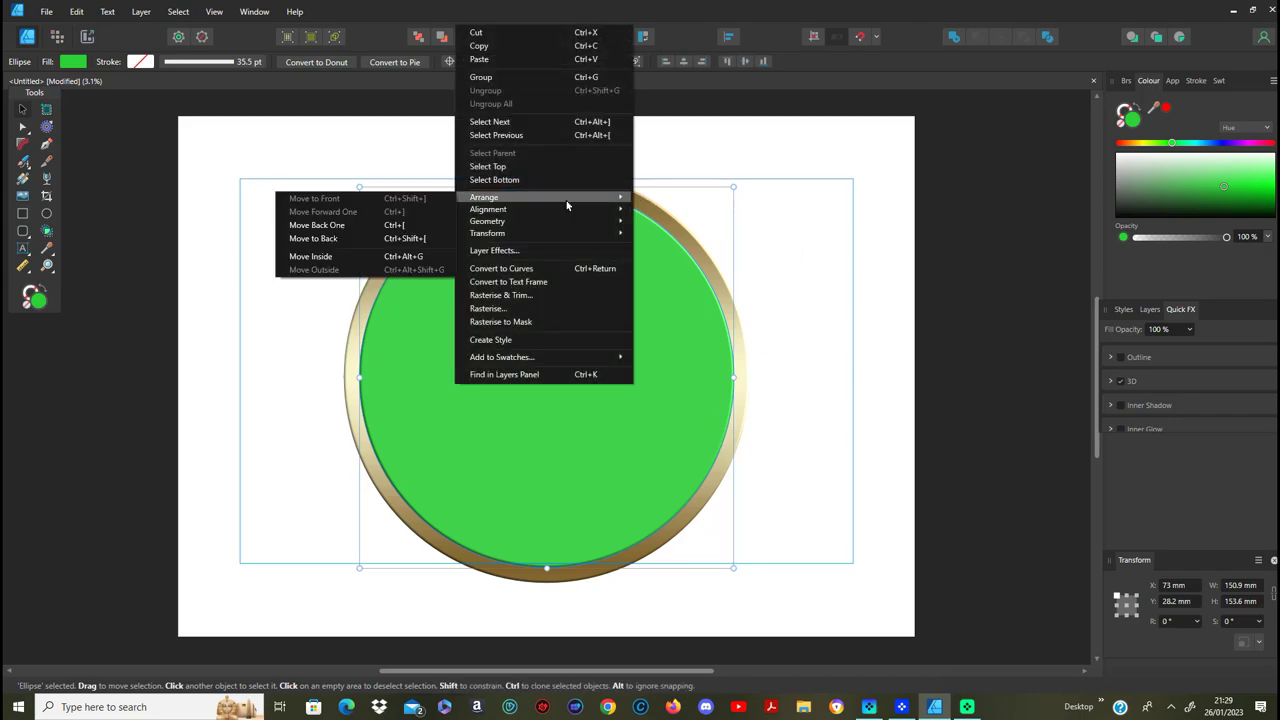
left_click(365, 240)
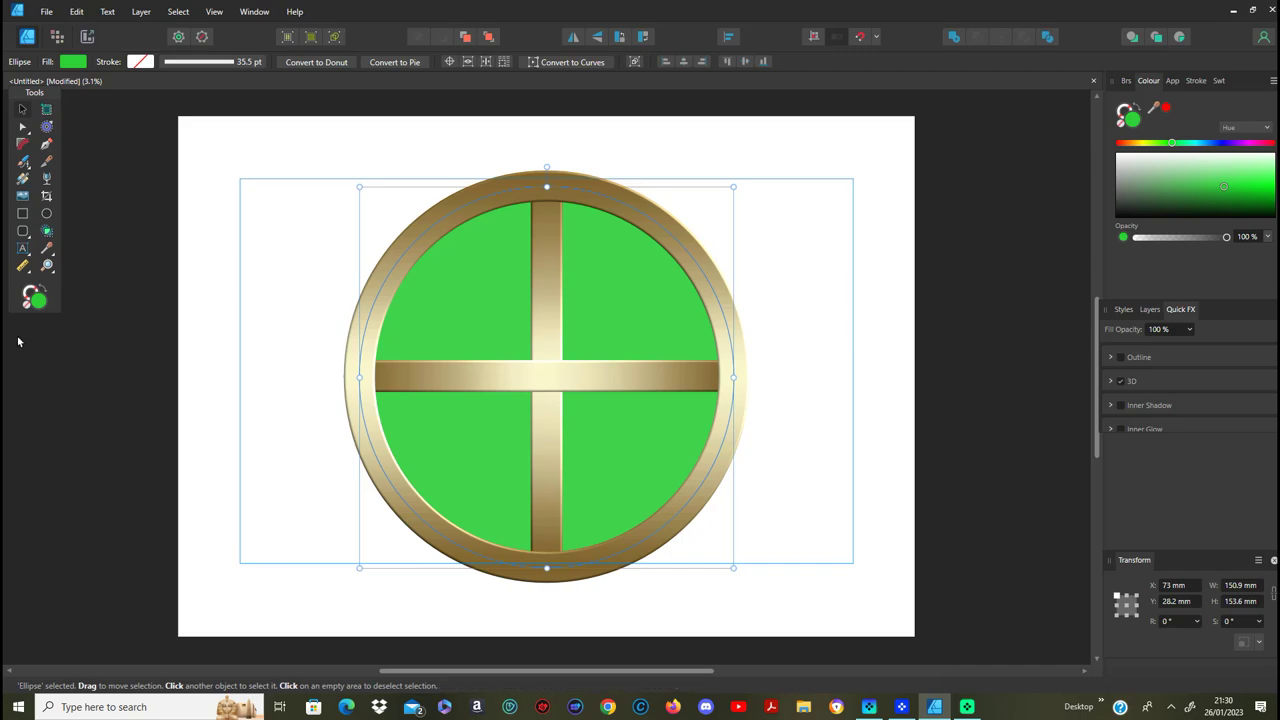
Step: Draw a page-sized magenta rectangle and send it to the back behind the emblem
left_click(22, 213)
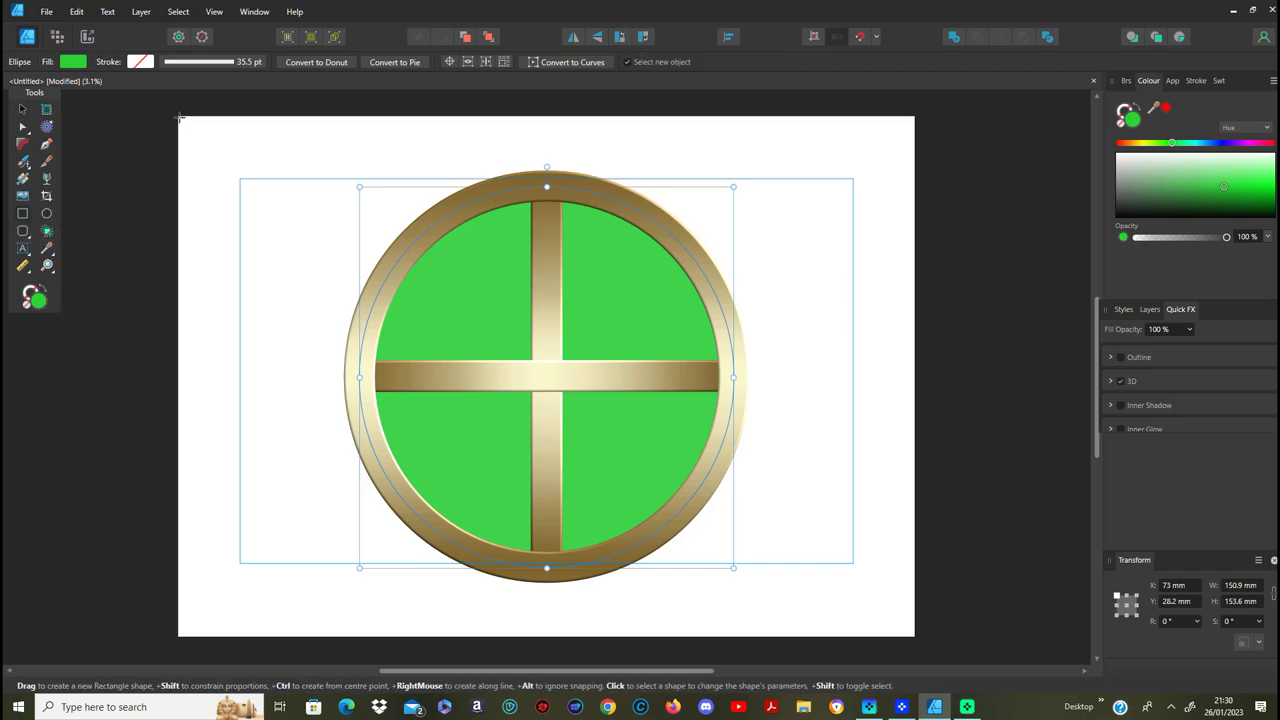
mouse_move(179, 116)
left_mouse_down()
mouse_move(779, 631)
mouse_move(916, 640)
left_mouse_up()
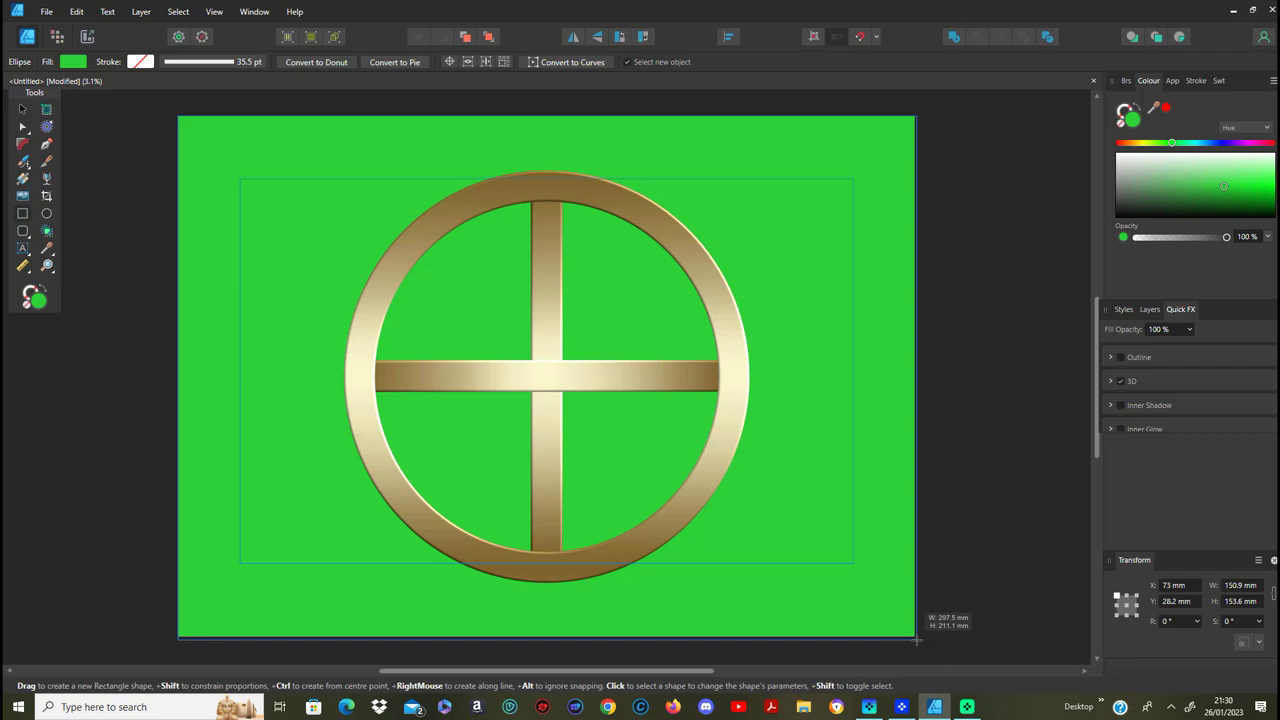
left_click_drag(916, 640, 916, 640)
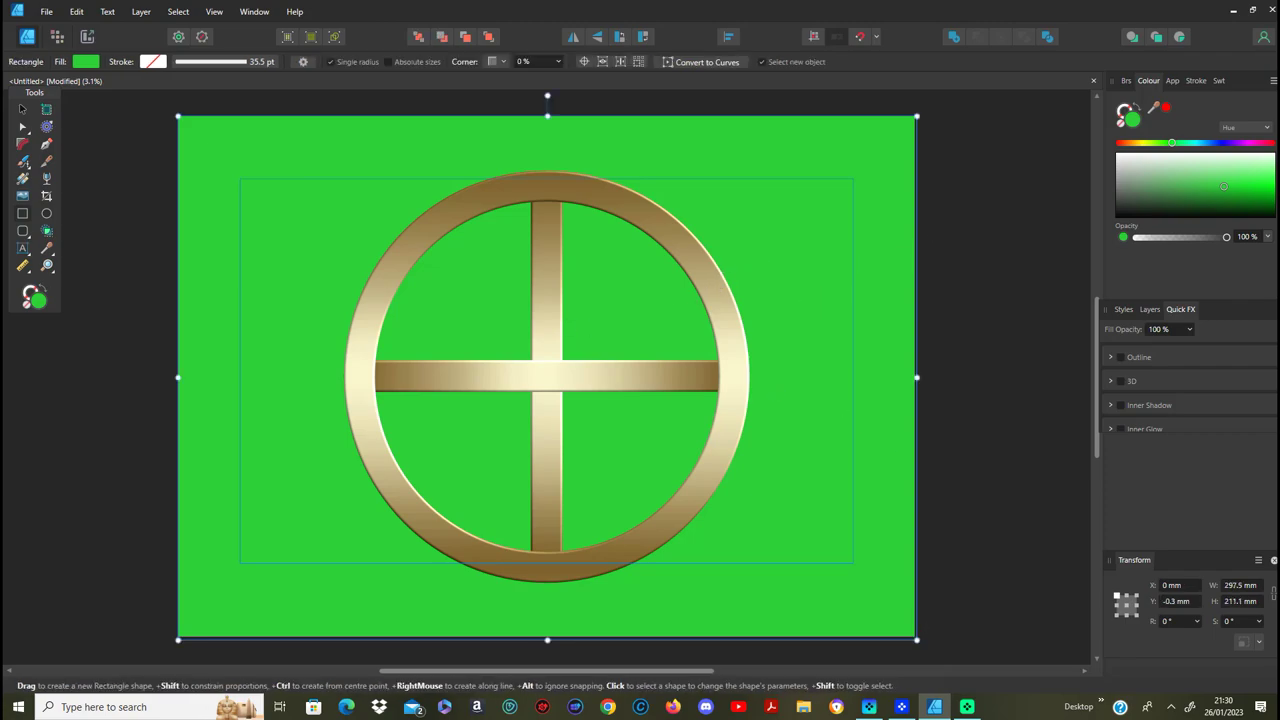
left_click(1250, 145)
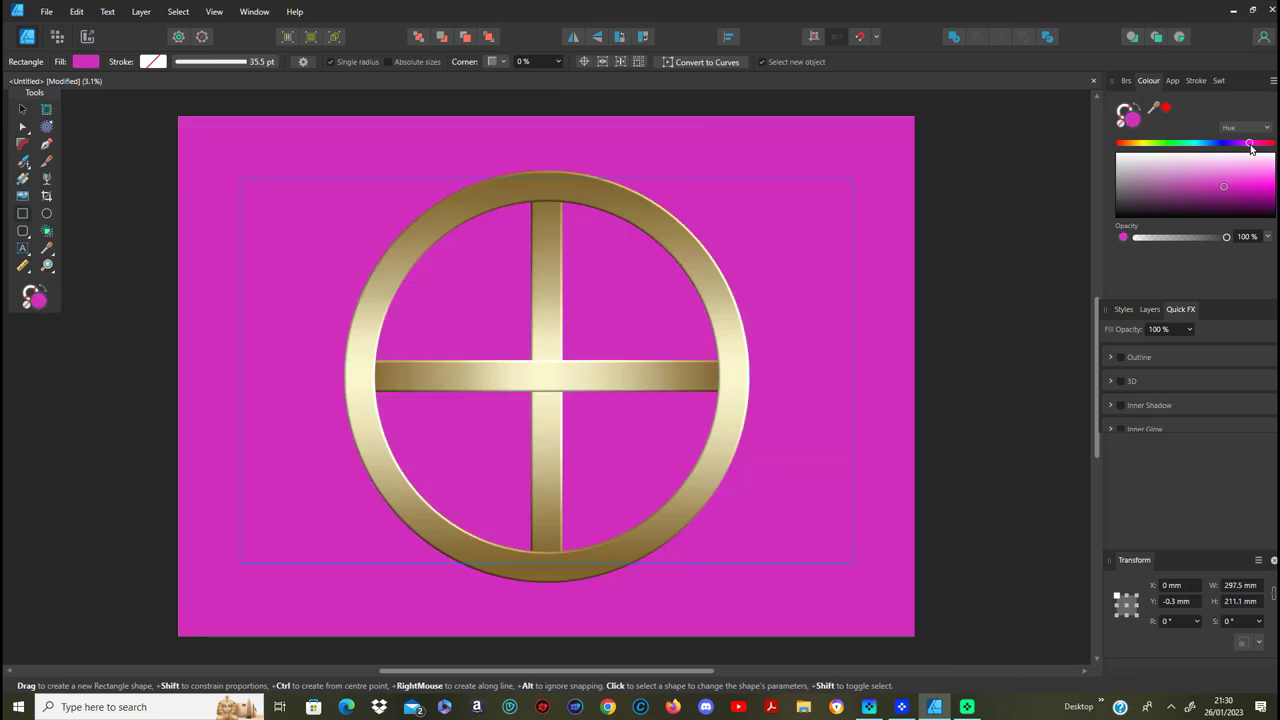
right_click(857, 286)
mouse_move(720, 461)
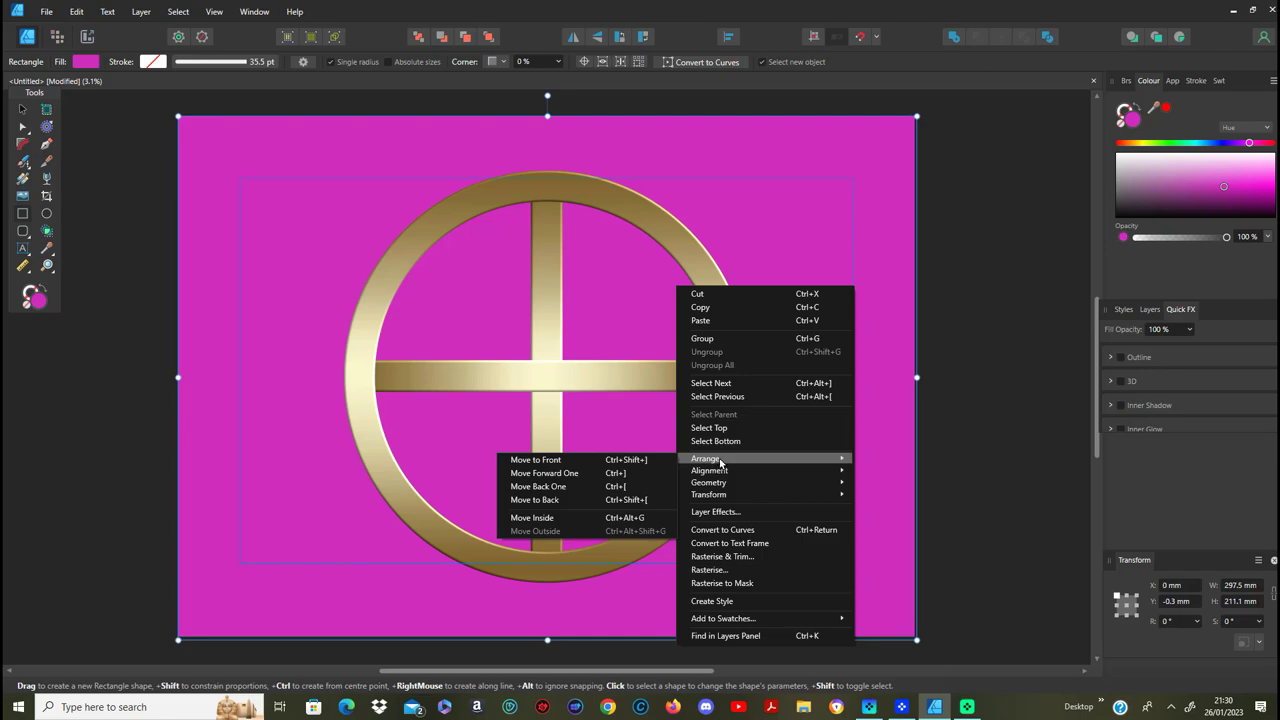
left_click(564, 499)
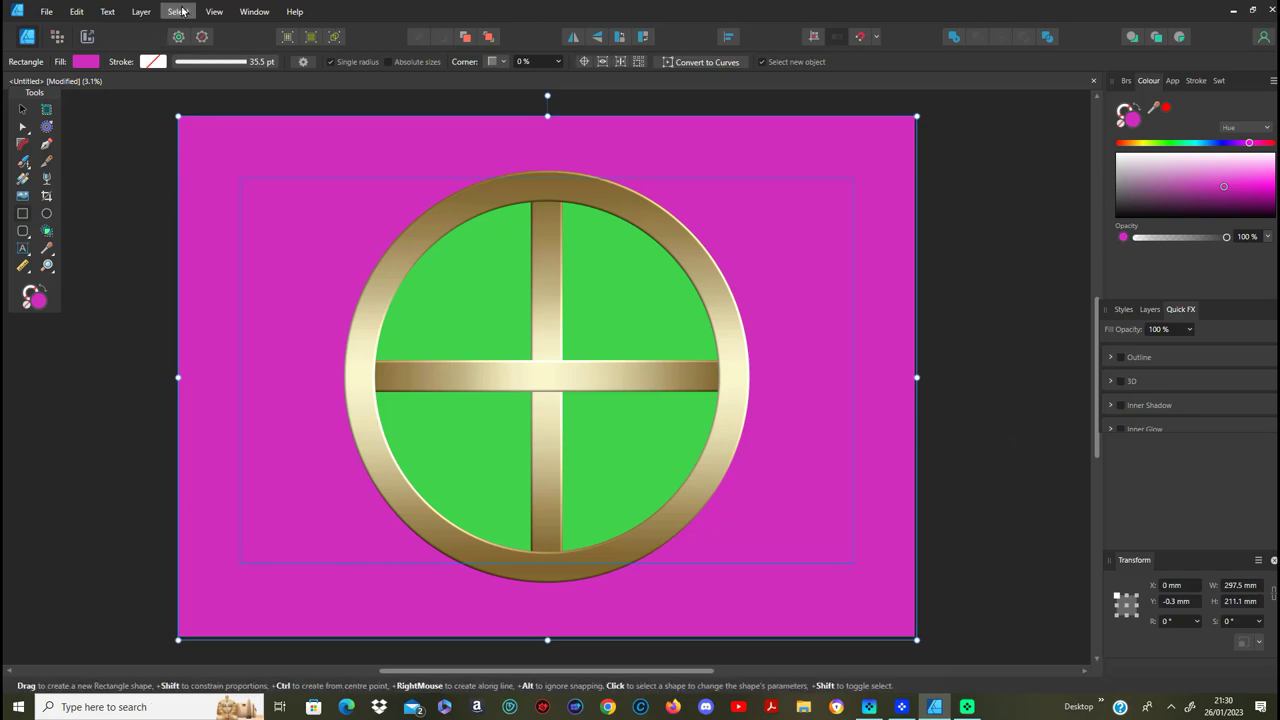
Step: Select all five objects of the design with Select All
left_click(180, 13)
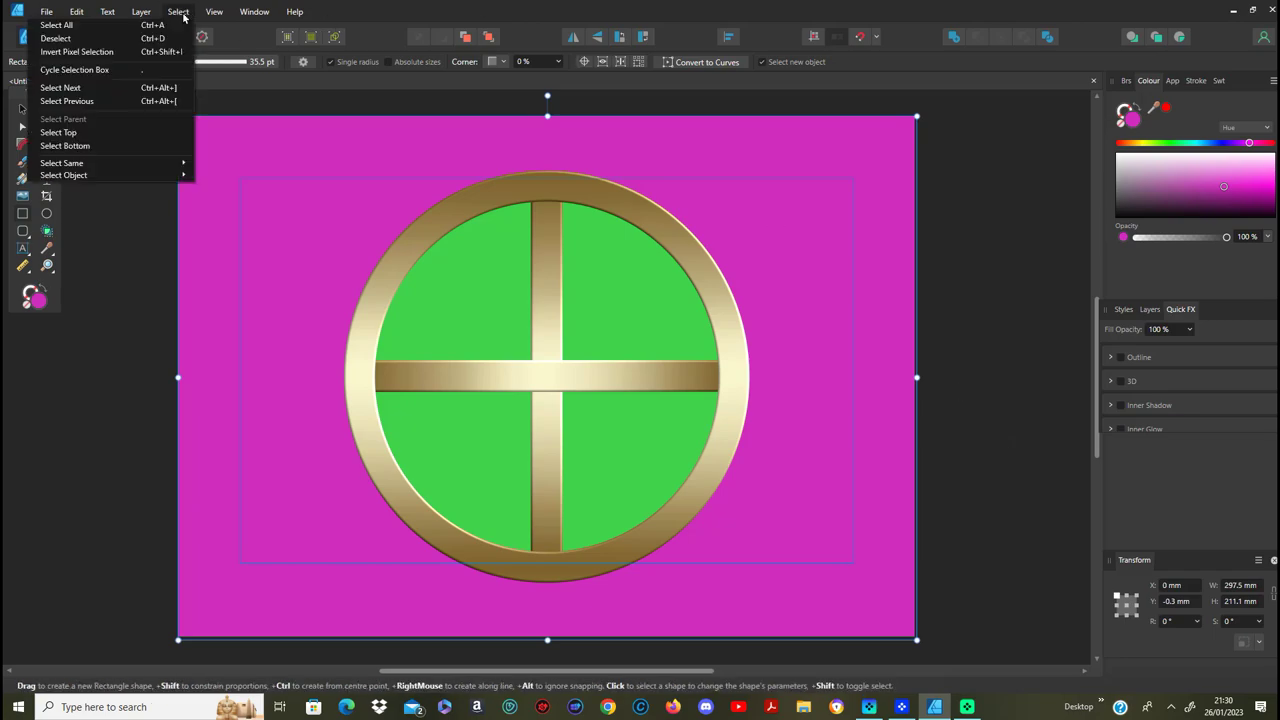
left_click(118, 27)
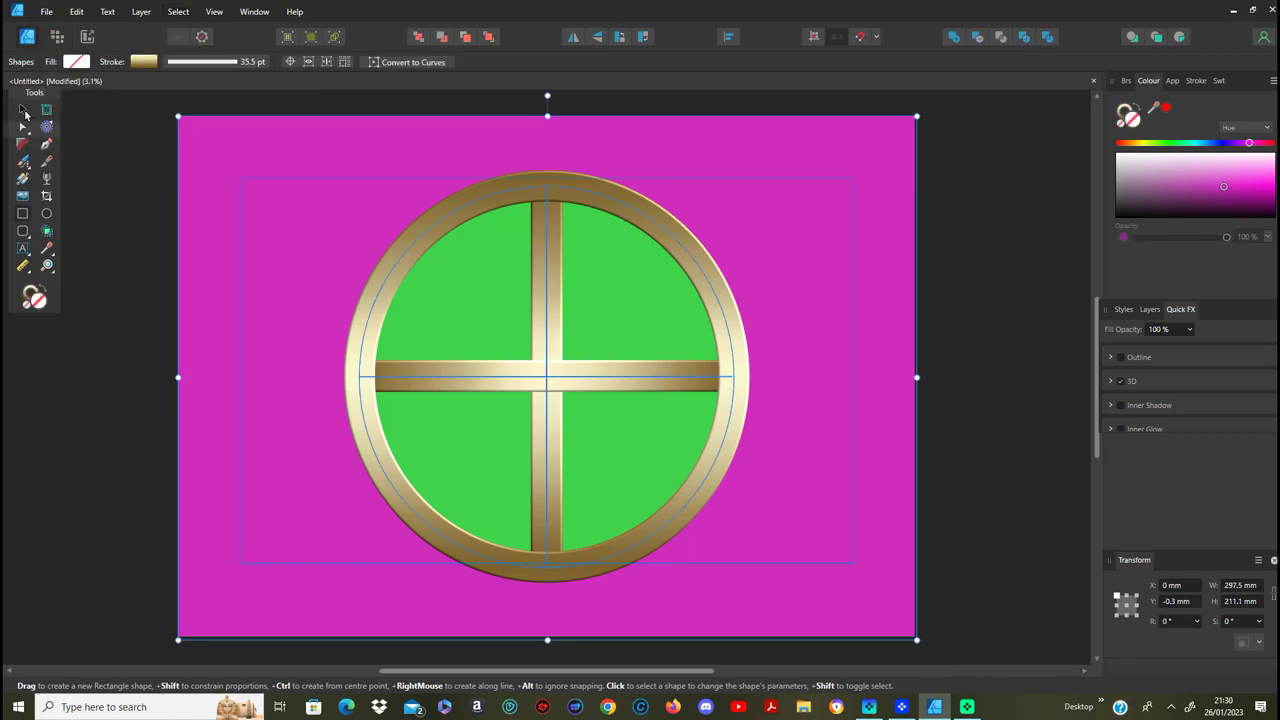
left_click(178, 12)
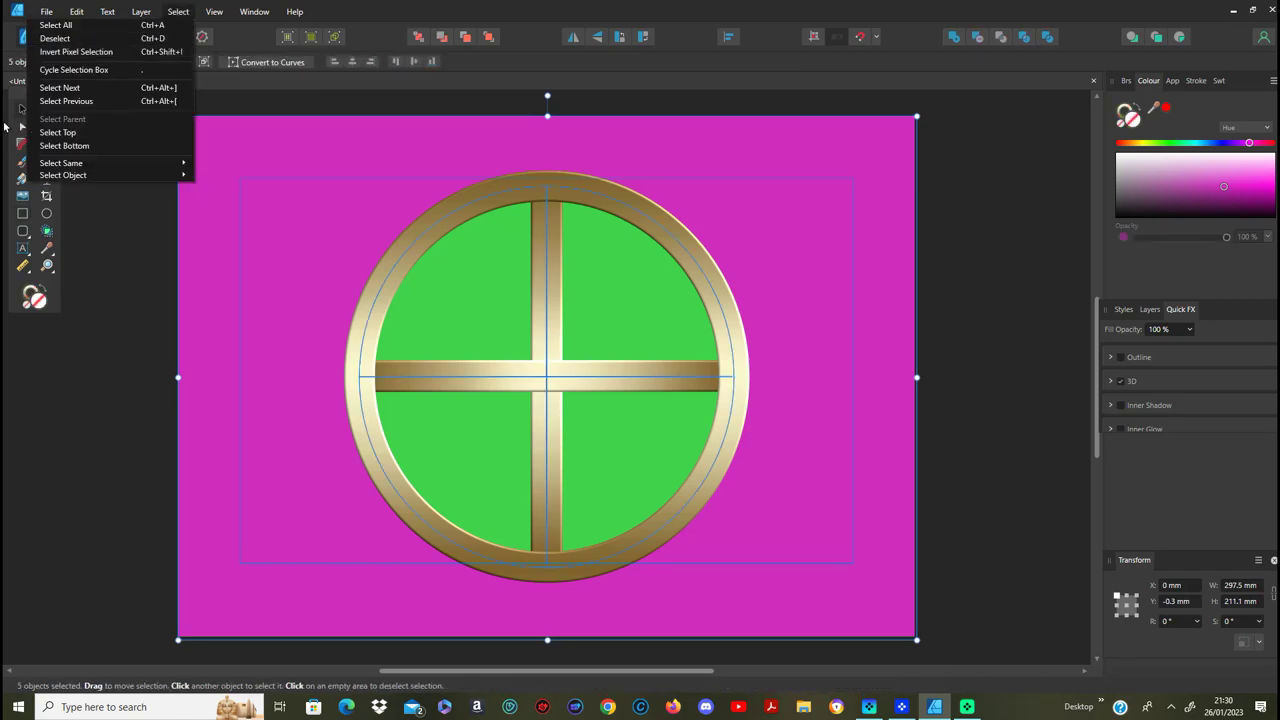
left_click(177, 11)
left_click(183, 13)
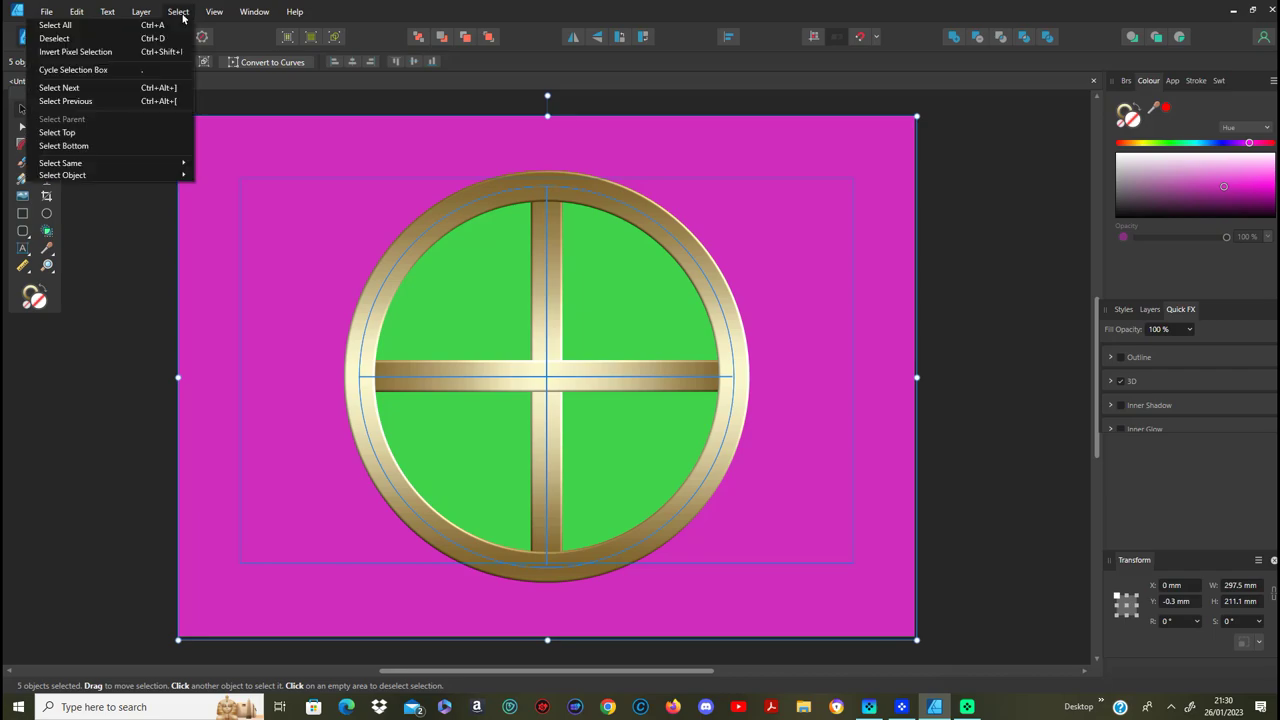
left_click(163, 27)
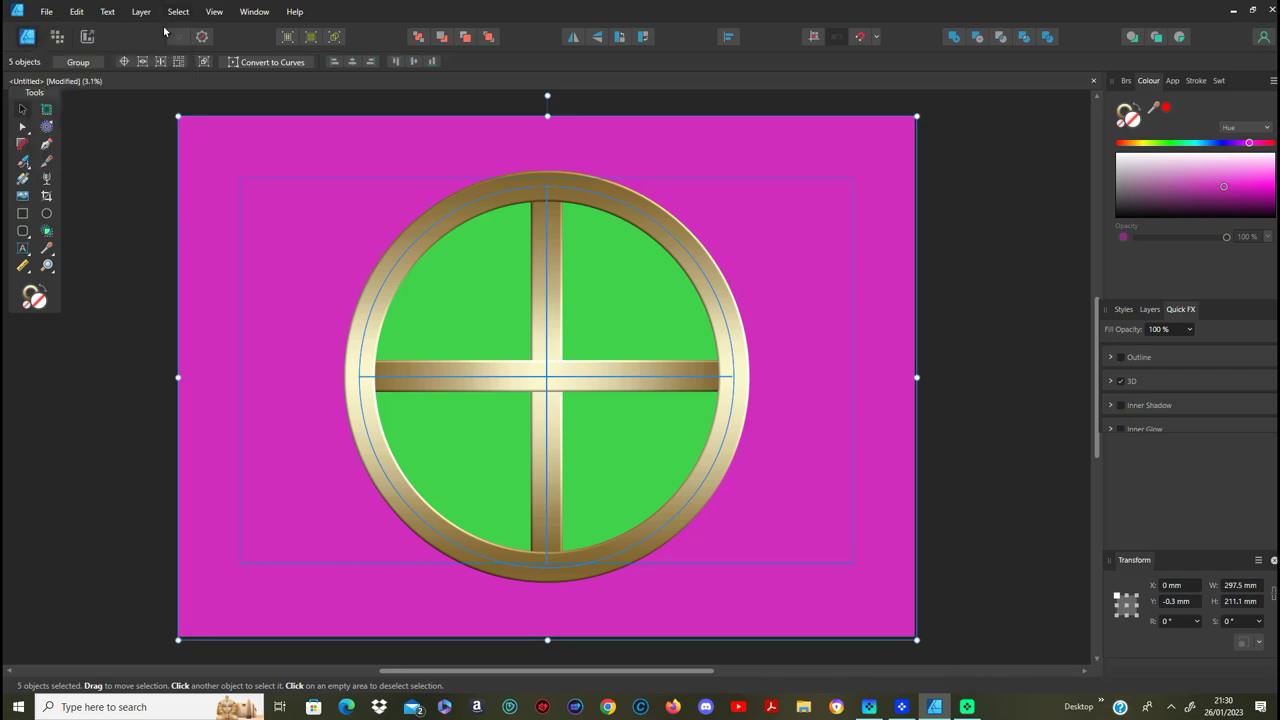
Step: Show the Layers panel listing the five selected objects
left_click(1150, 309)
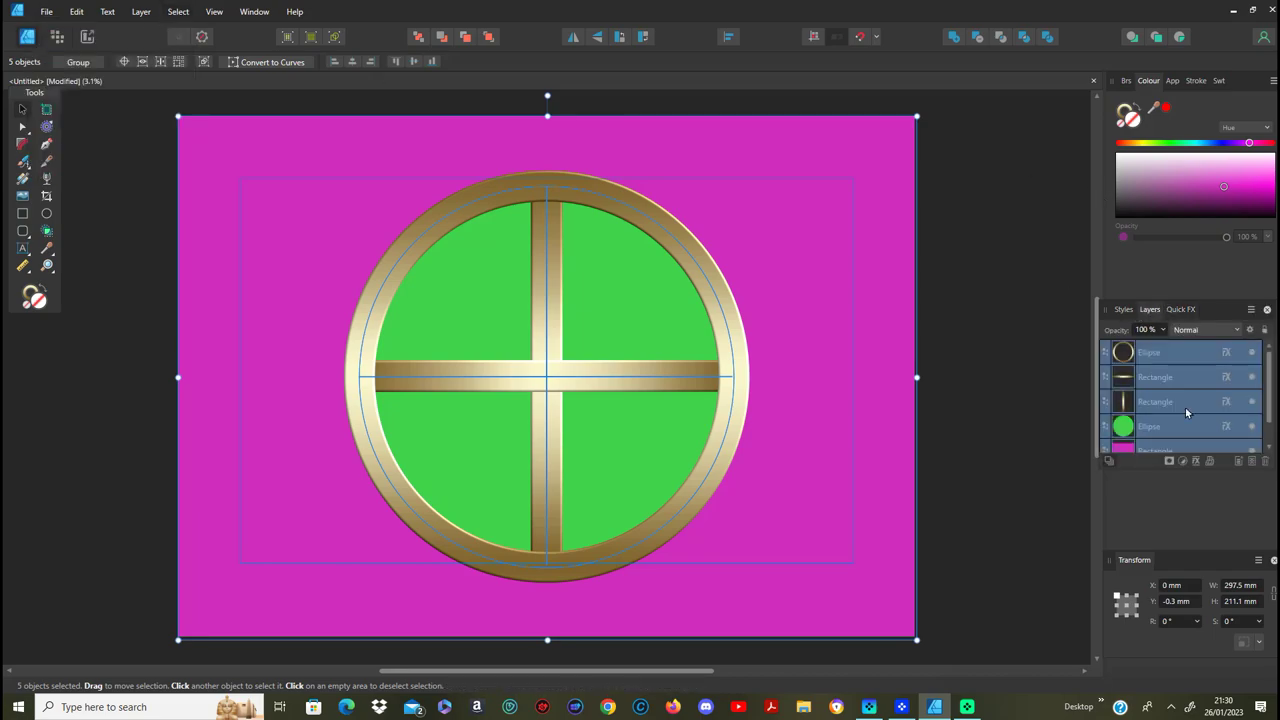
left_click(1271, 446)
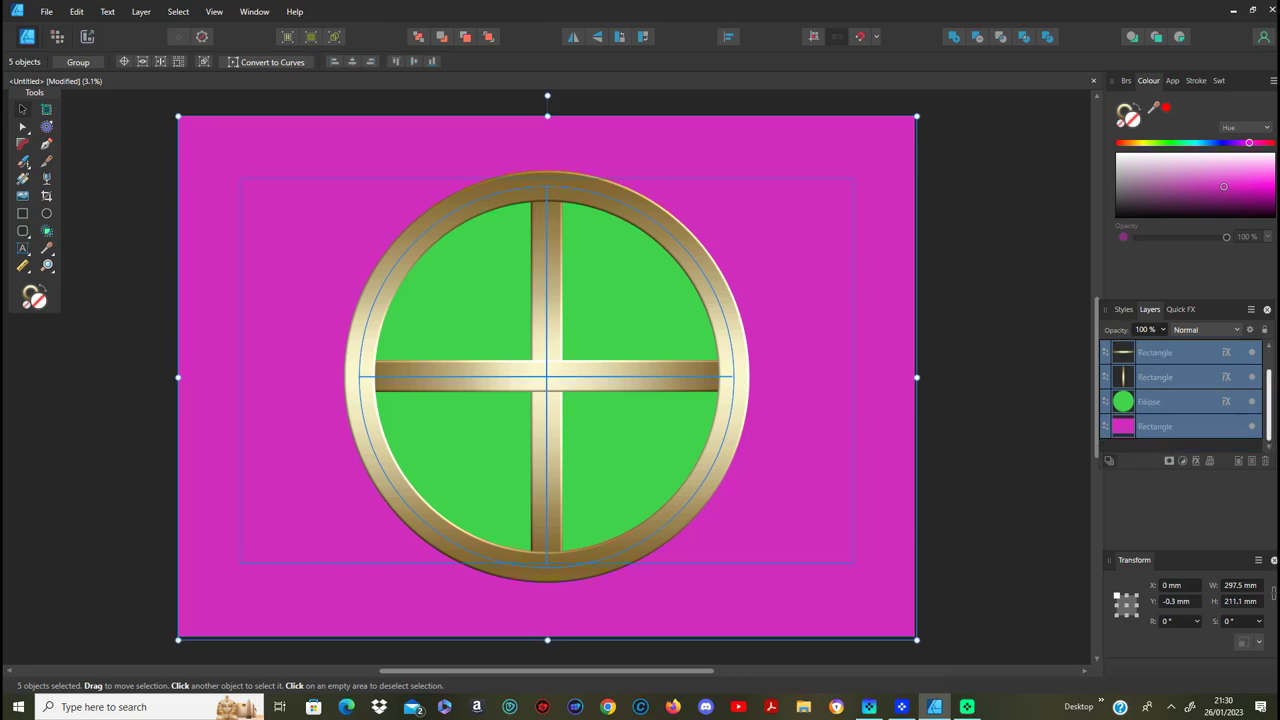
scroll(1180, 400, "up", 1)
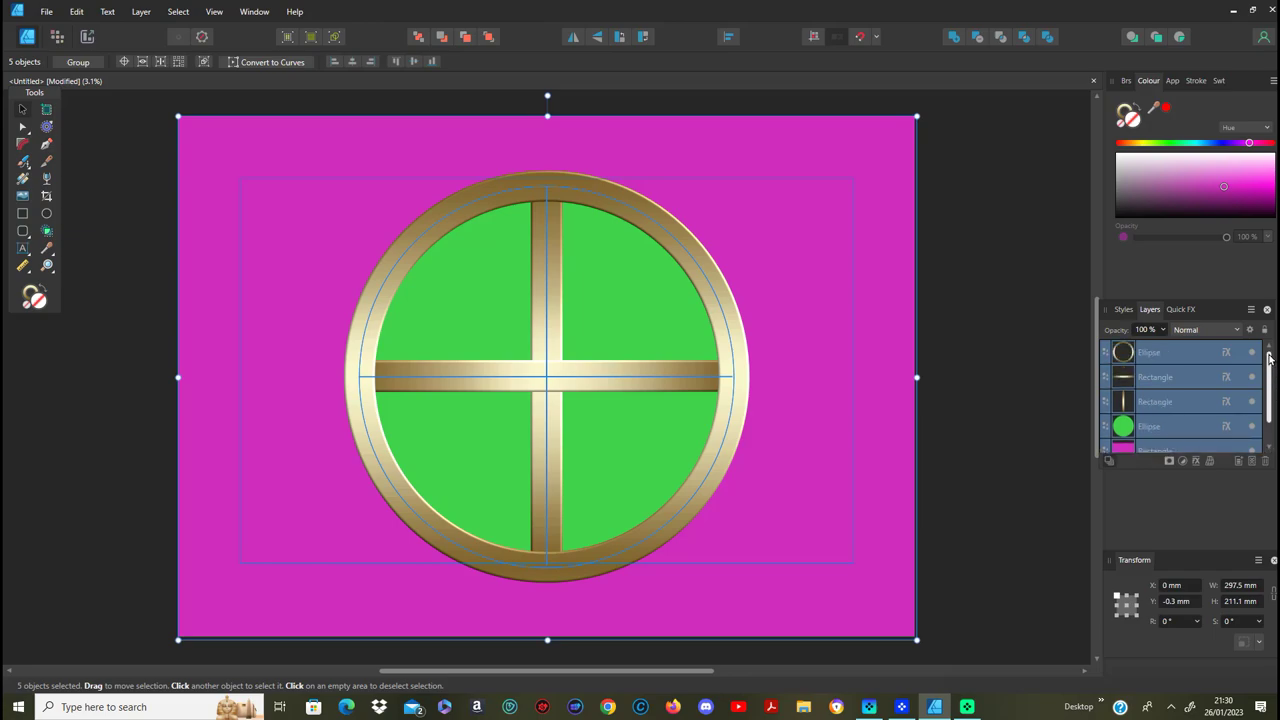
left_click(40, 14)
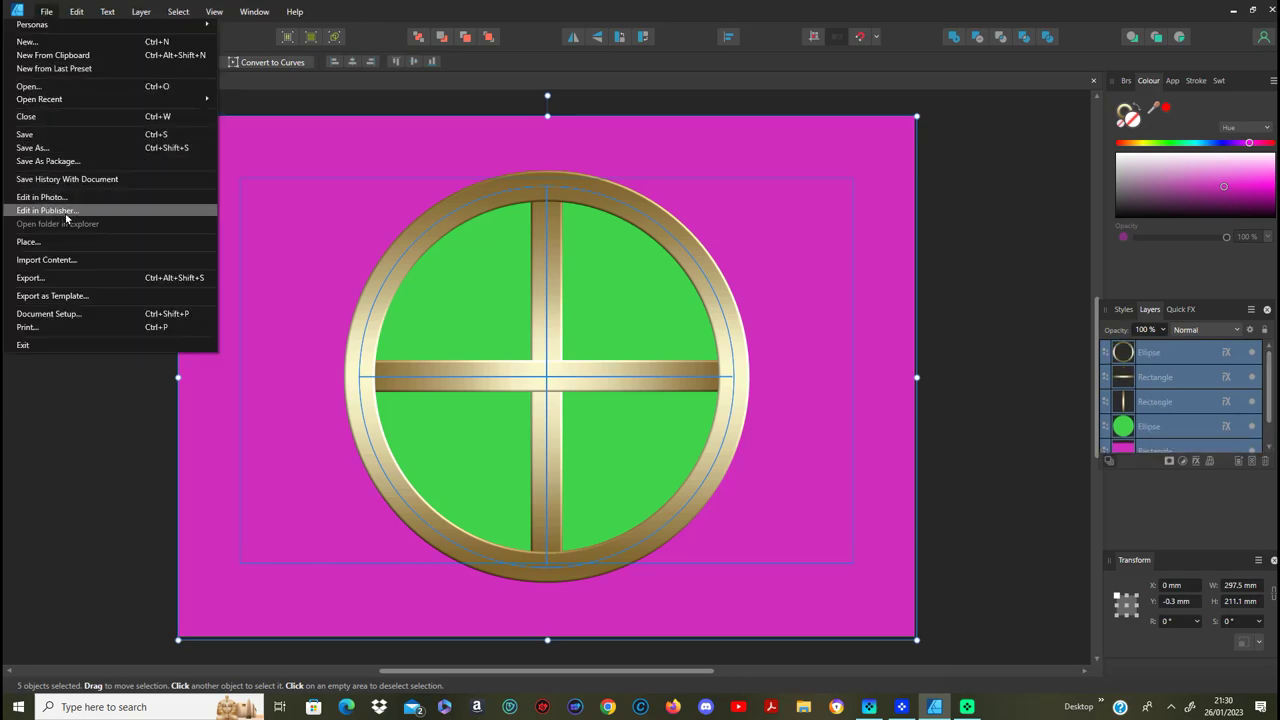
Step: Export a PNG of the selection only at 1920 × 1080 px
left_click(55, 283)
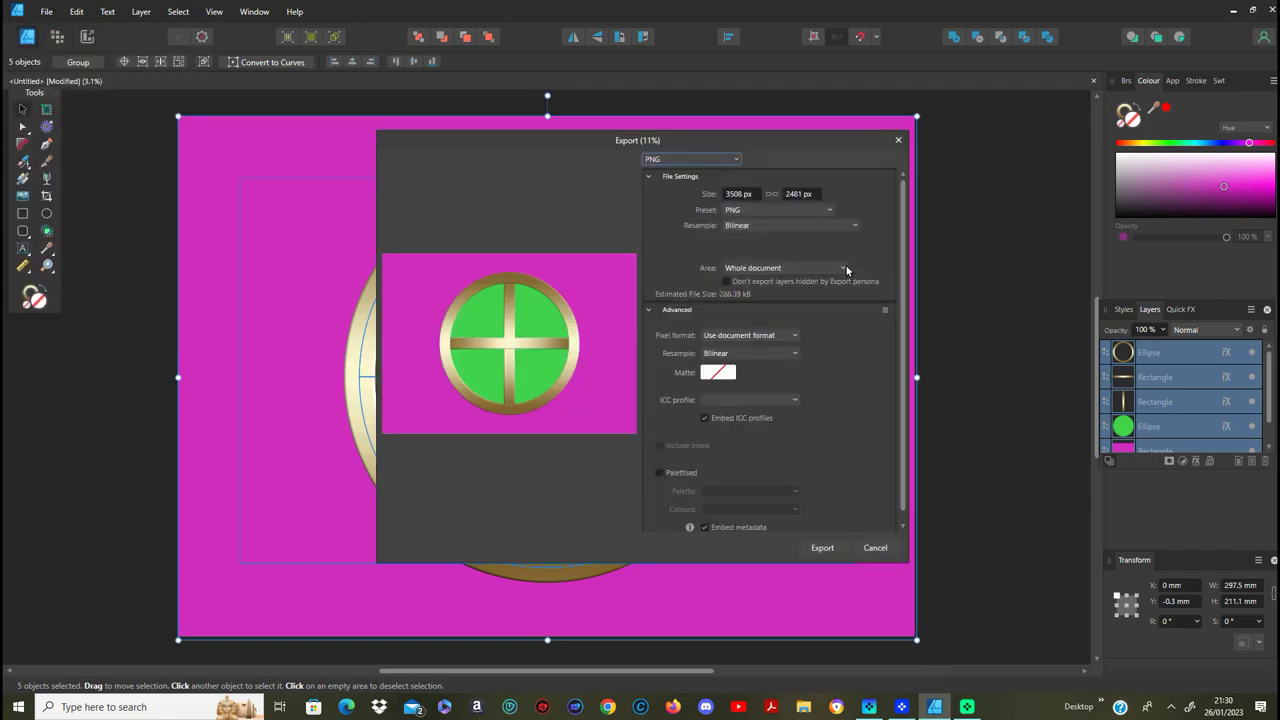
left_click(846, 268)
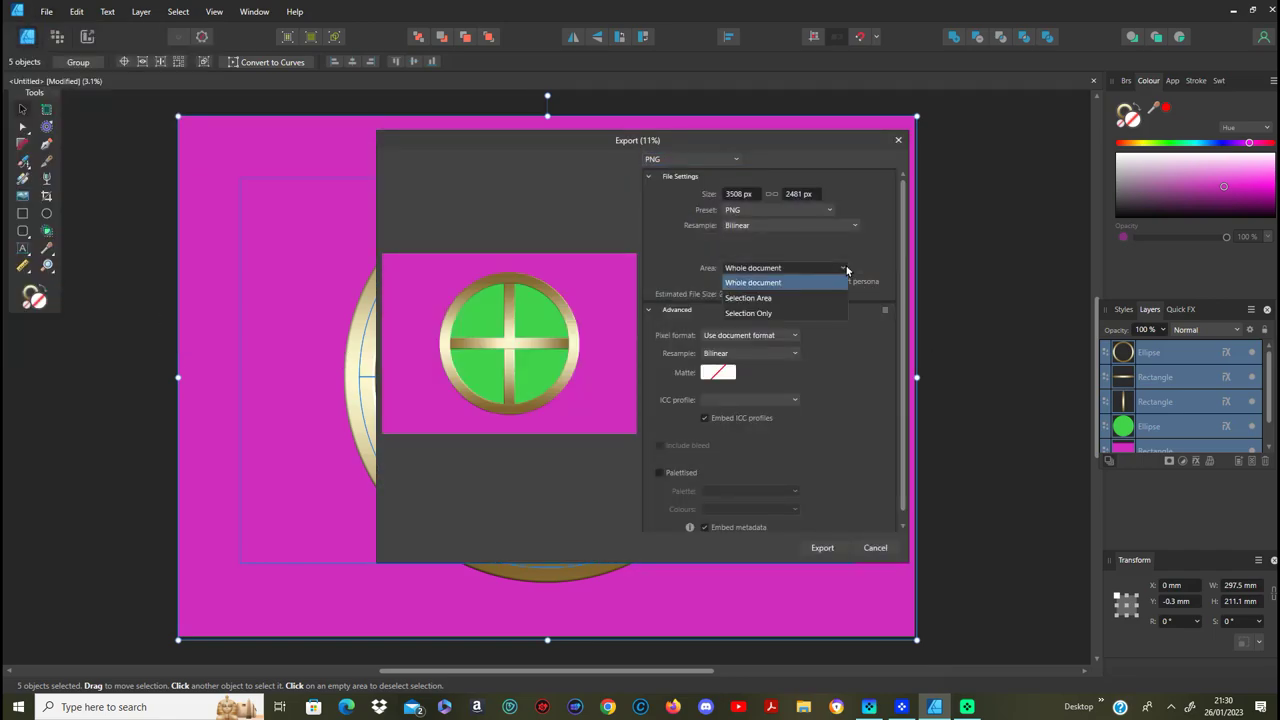
left_click(769, 314)
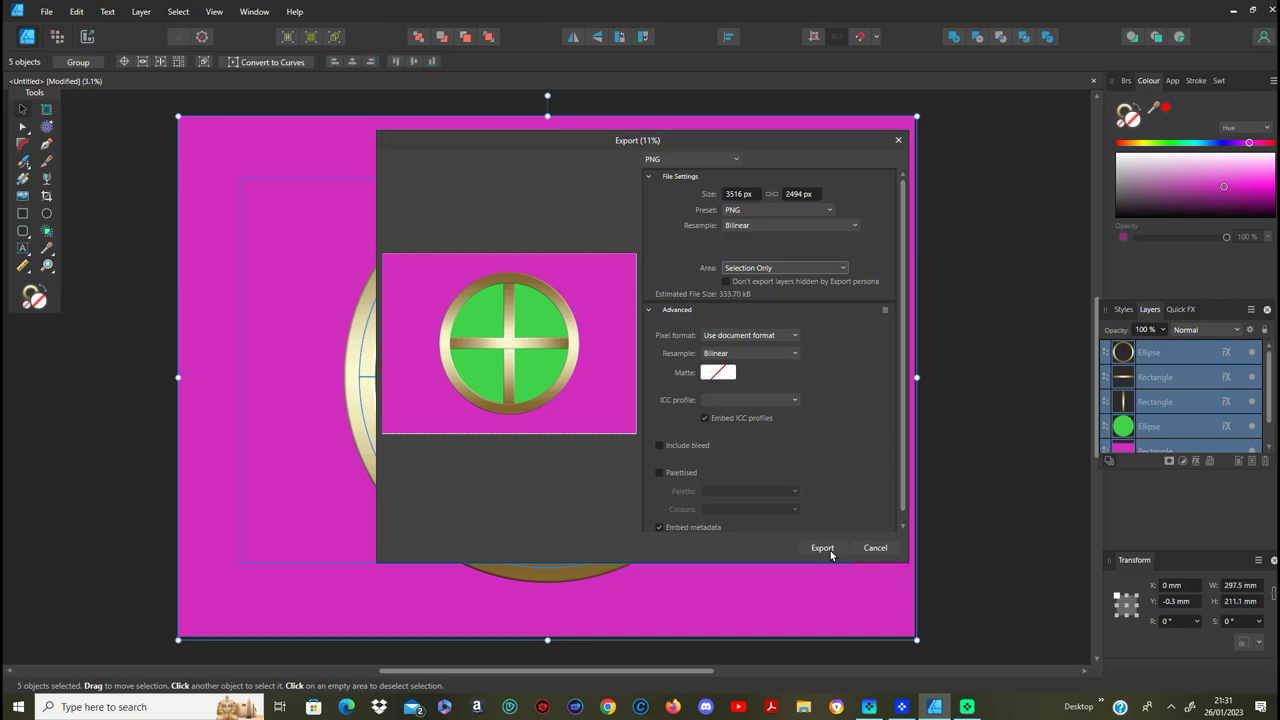
left_click(748, 197)
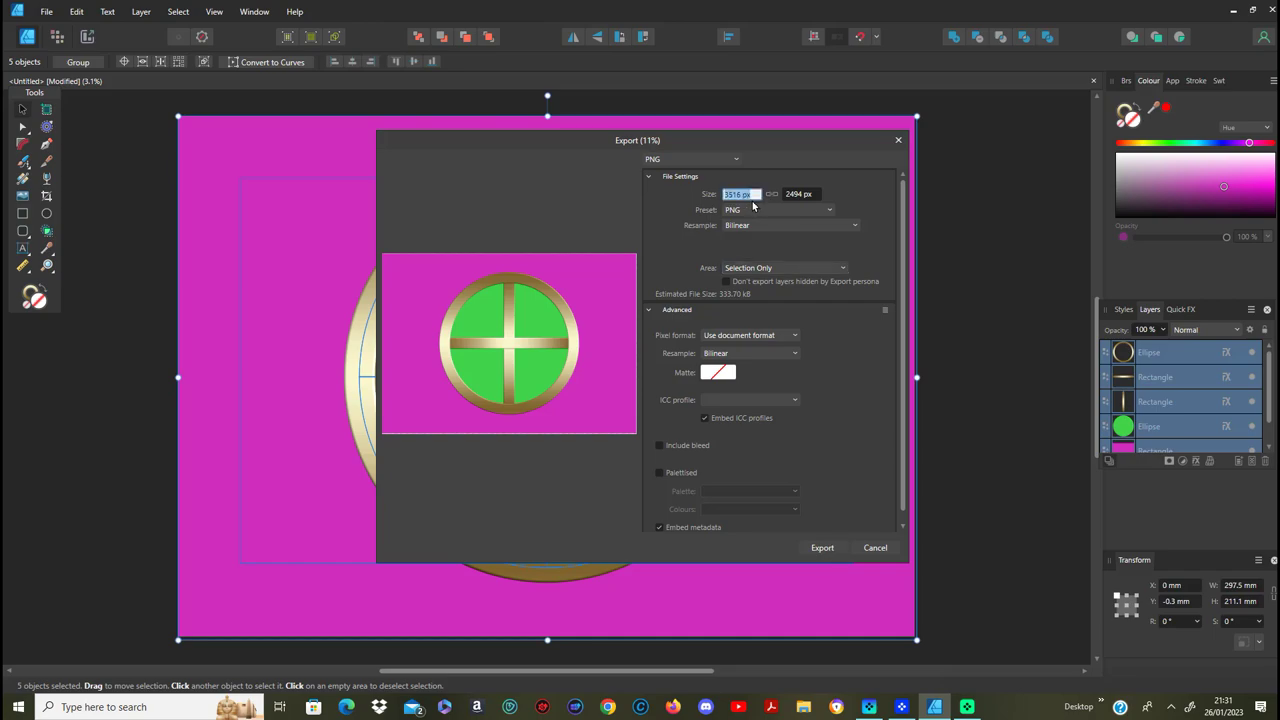
type("1920")
key("Tab")
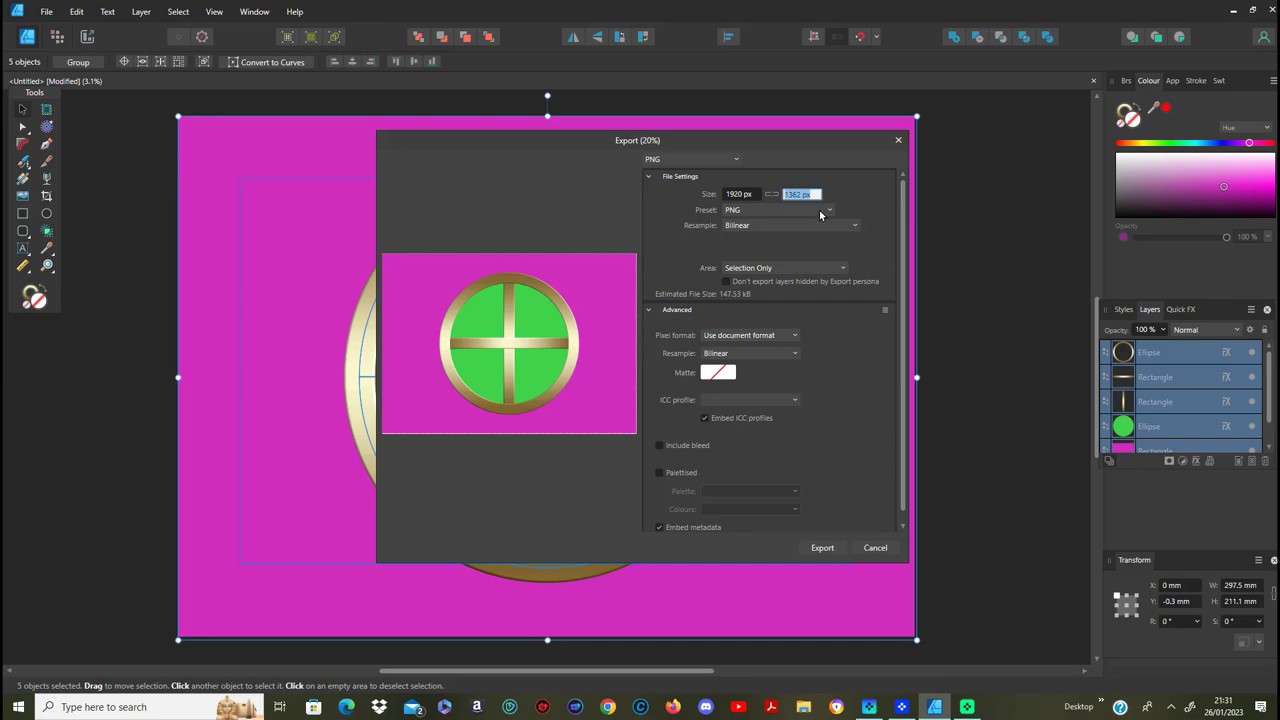
type("10")
left_click(772, 194)
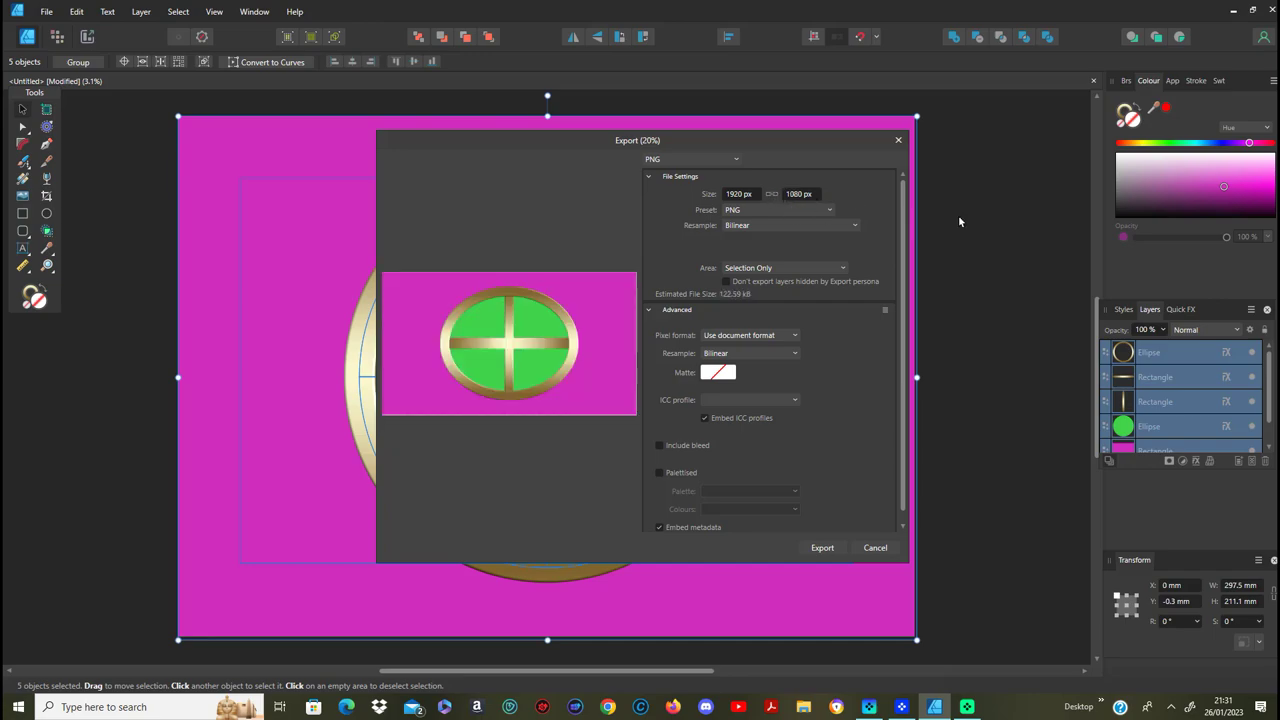
left_click(829, 550)
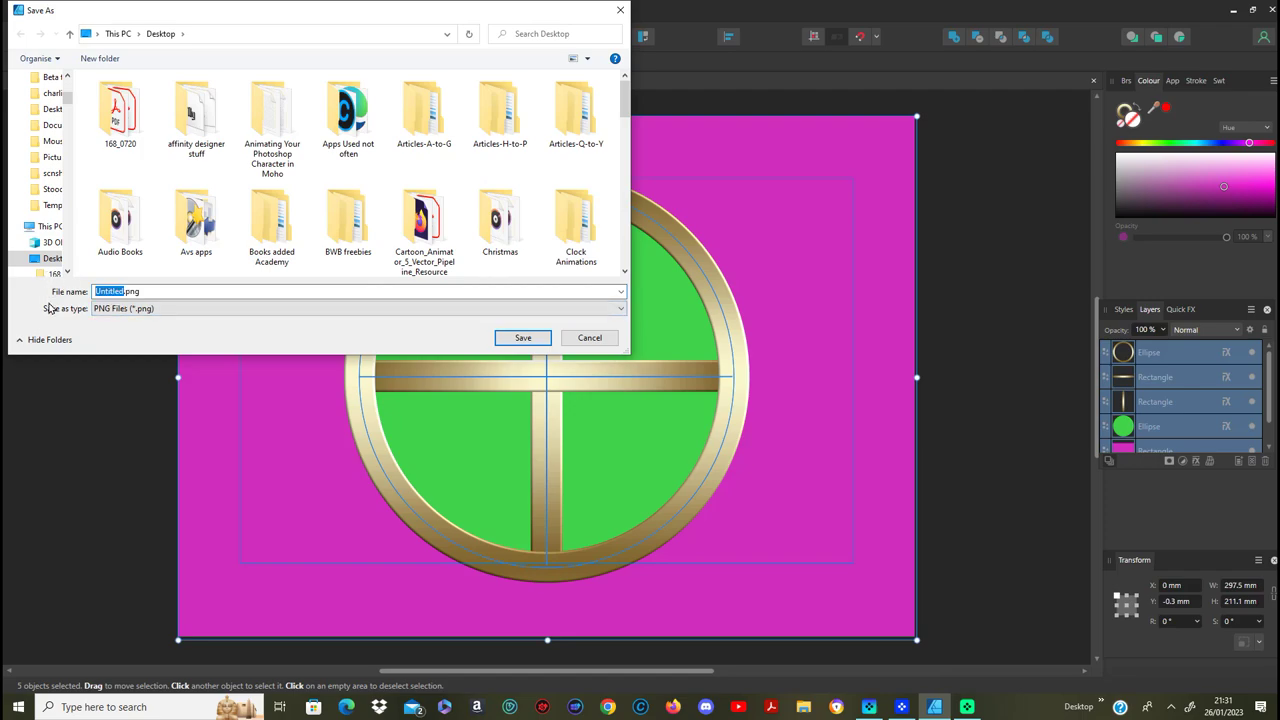
Step: Save the PNG on the Desktop as 'tutorial circle.png'
key("BackSpace")
type("tu")
type("tos")
type("ia")
type("l ci")
type("rcle")
key("Return")
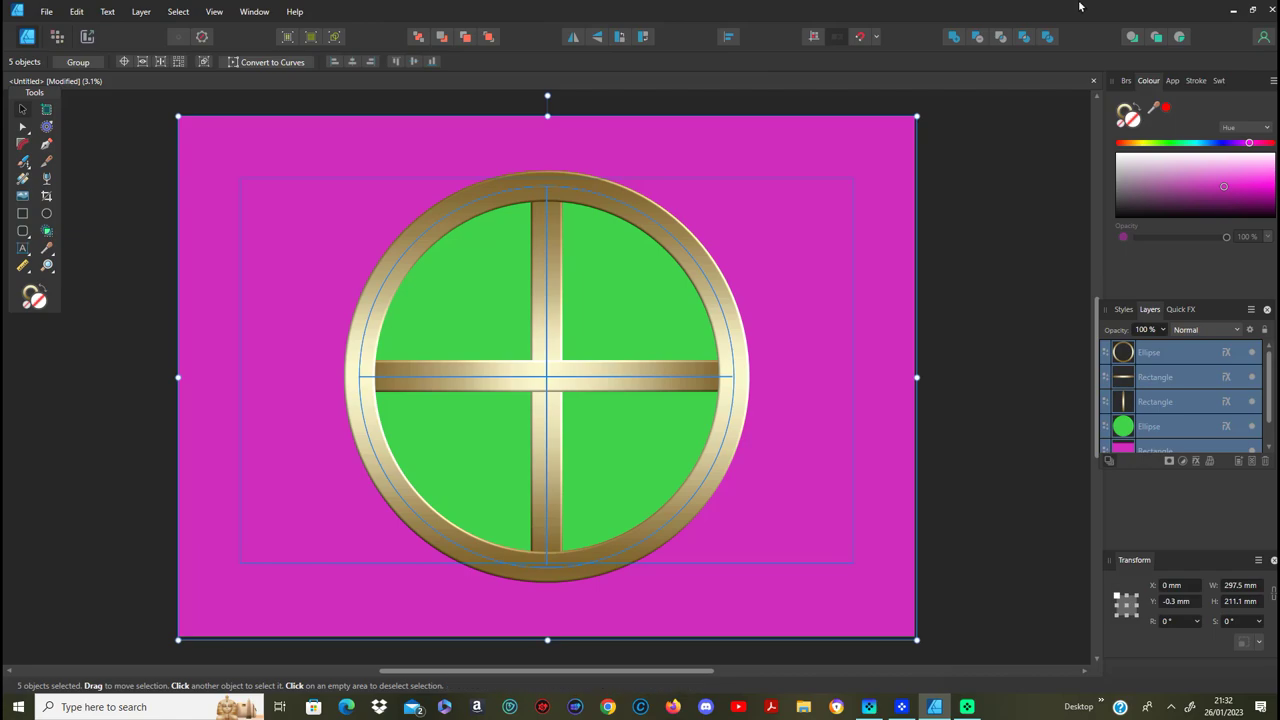
Step: View the exported tutorial circle.png in Windows Photos, then return to Affinity Designer
left_click(1237, 11)
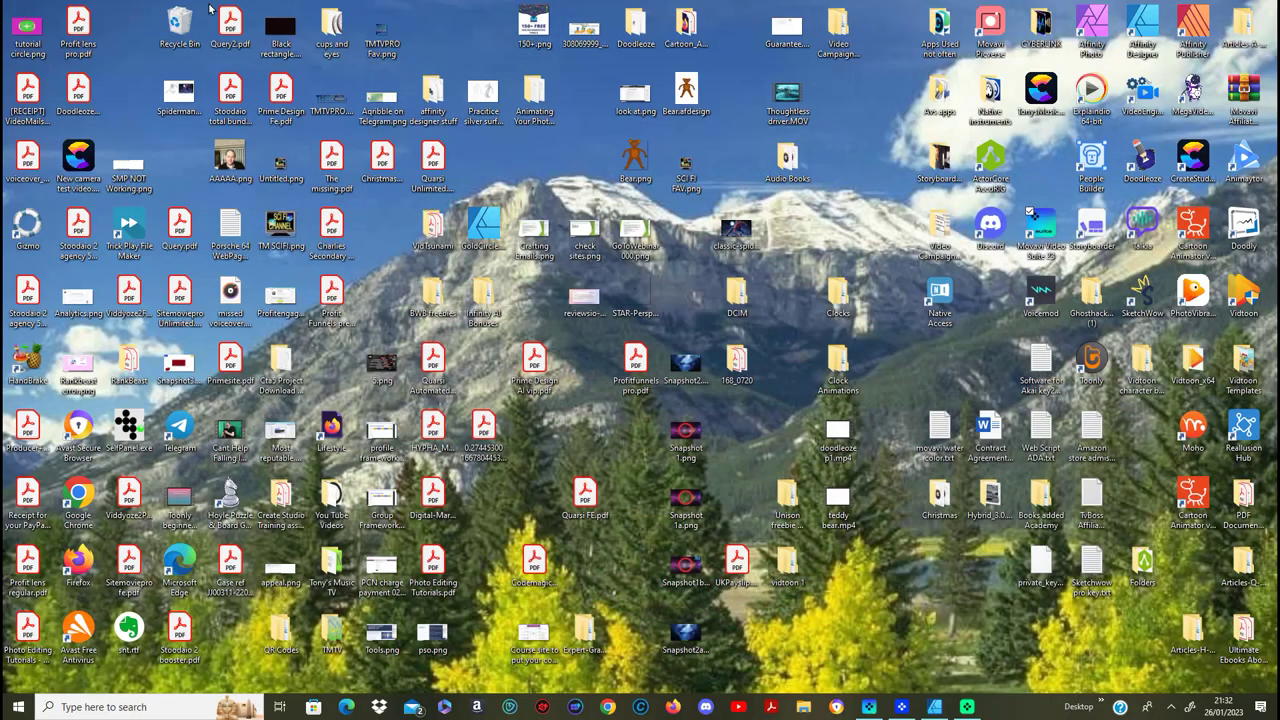
double_click(40, 36)
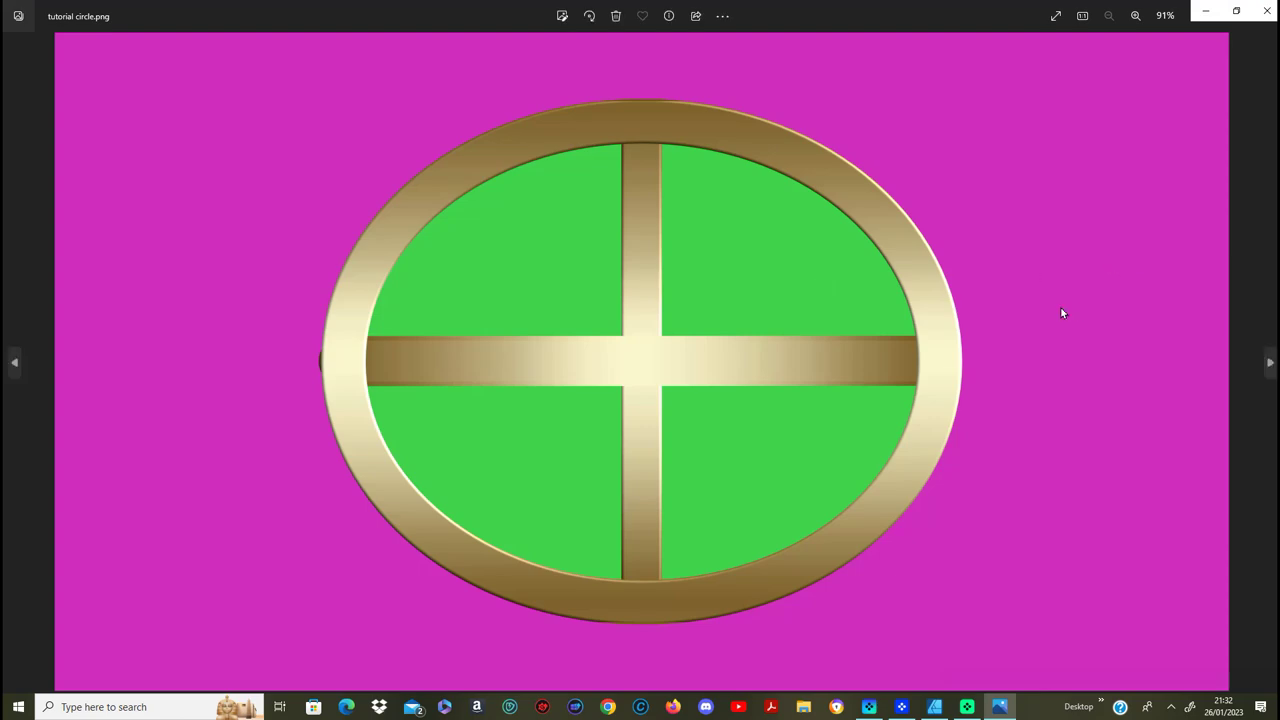
left_click(1276, 18)
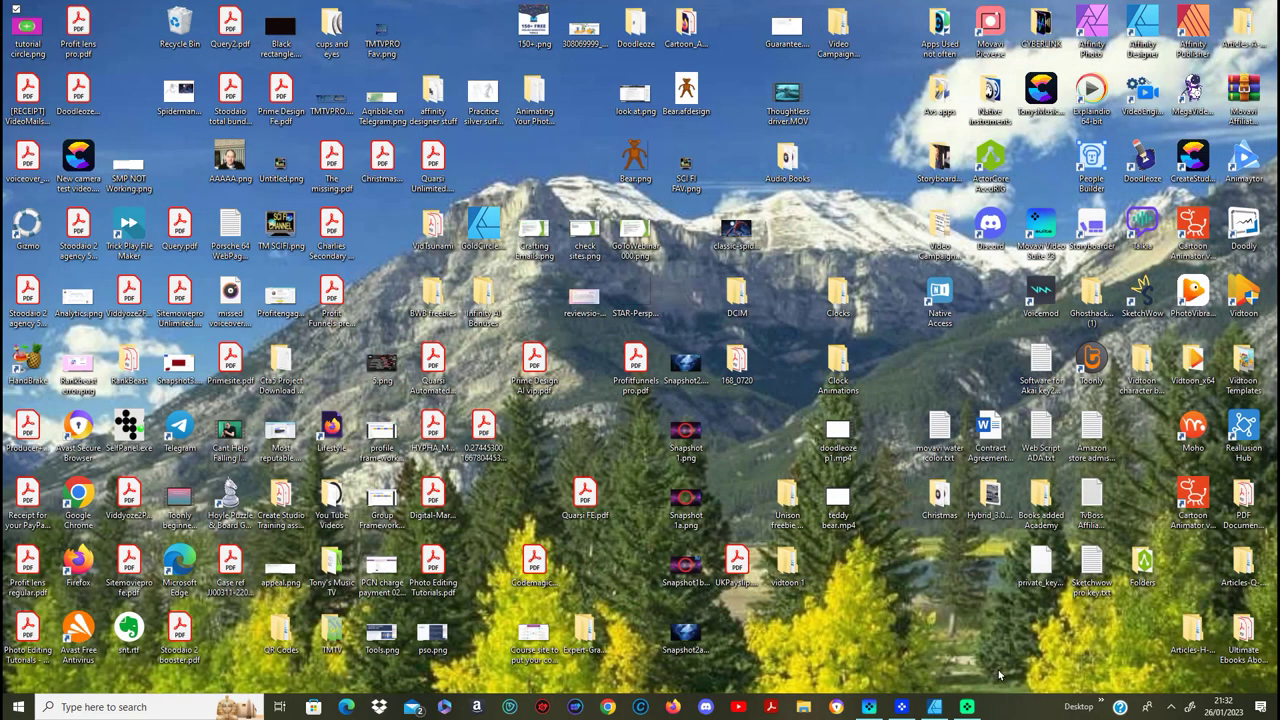
left_click(934, 707)
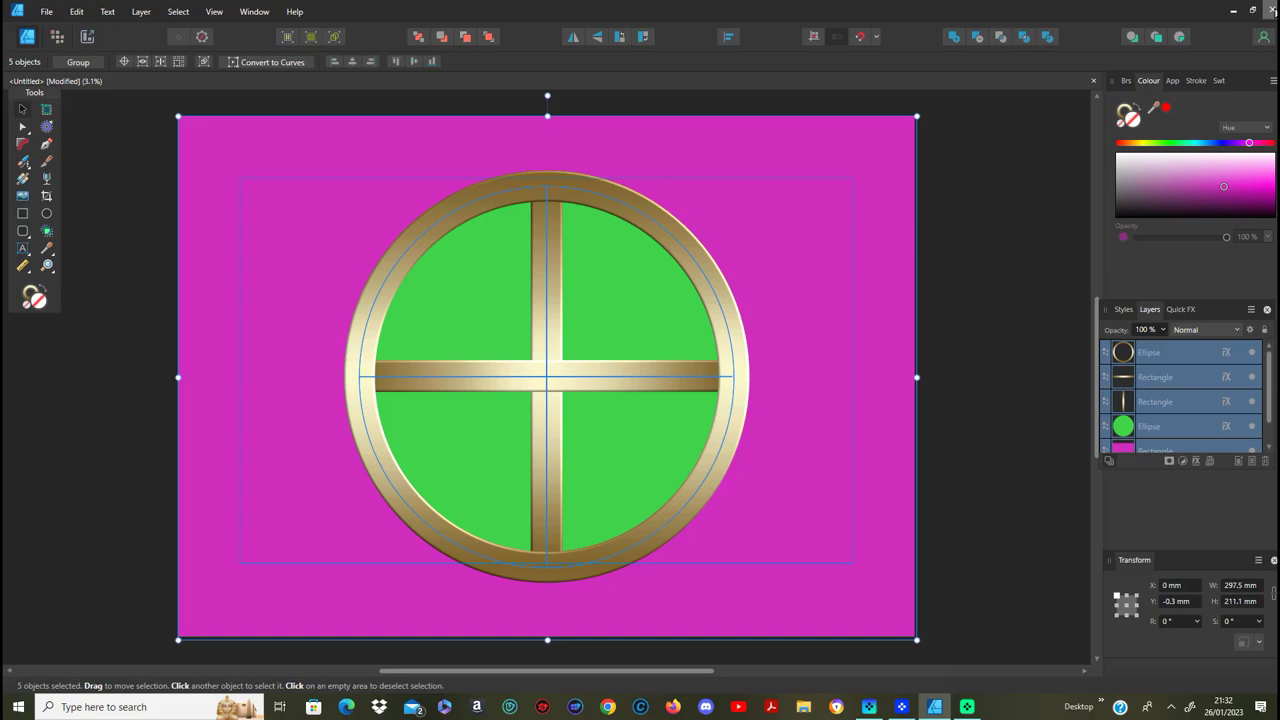
Step: Close the untitled ring-and-cross design, choosing not to save changes
left_click(1271, 10)
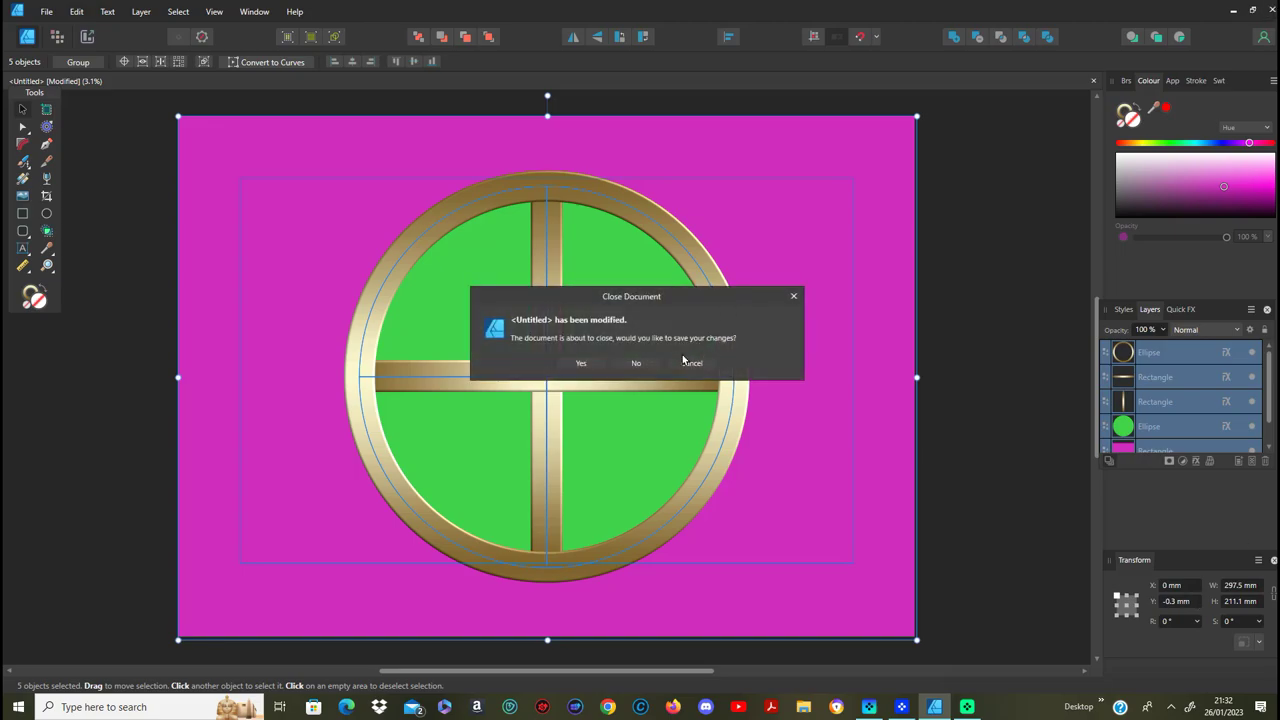
left_click(636, 366)
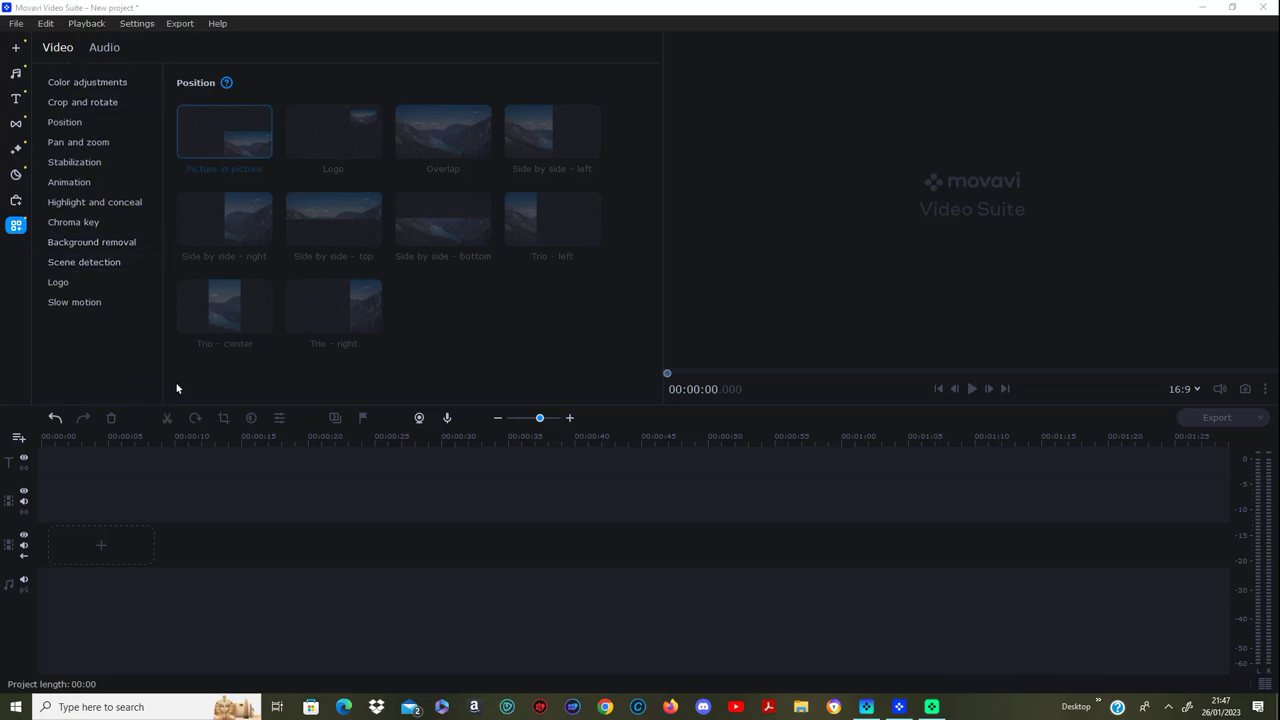
Step: Drag Space - 2619.mp4 from Project files onto the main video track
left_click(16, 48)
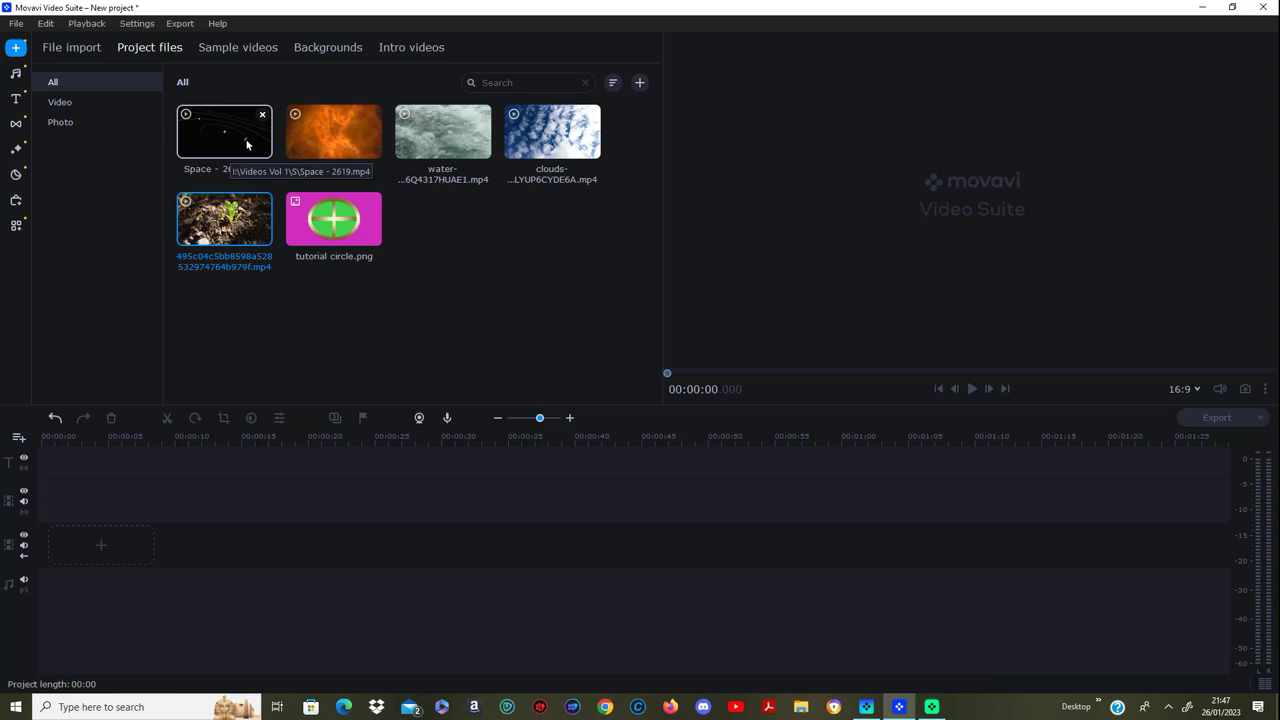
left_click_drag(246, 145, 100, 552)
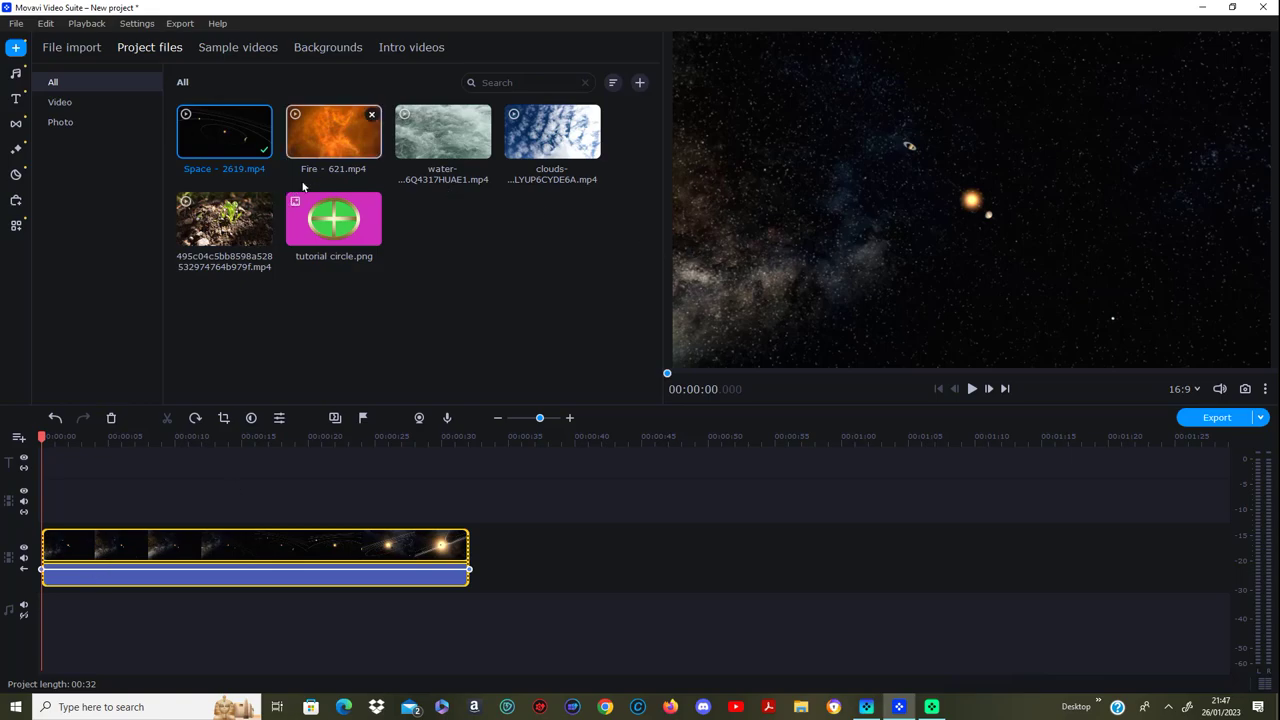
Step: Place Fire - 621.mp4 on an overlay track above the Space clip and preview it
left_click(351, 148)
left_click_drag(351, 148, 44, 496)
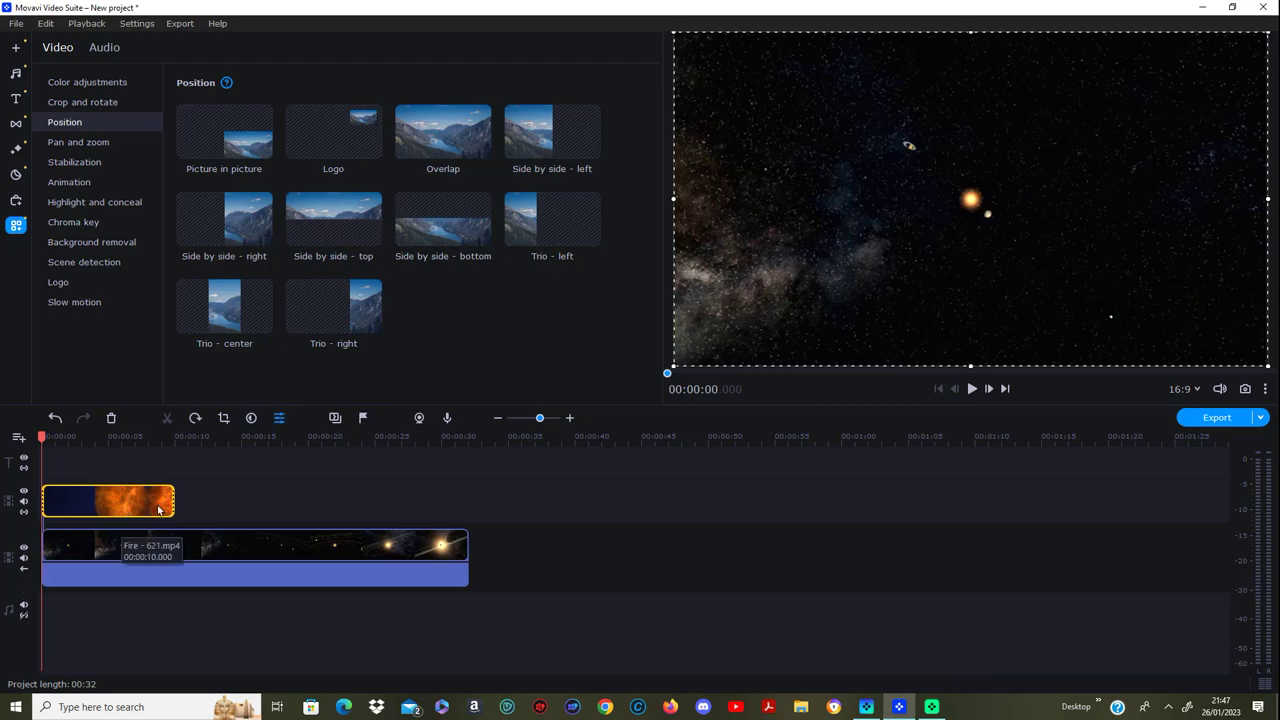
left_click(972, 392)
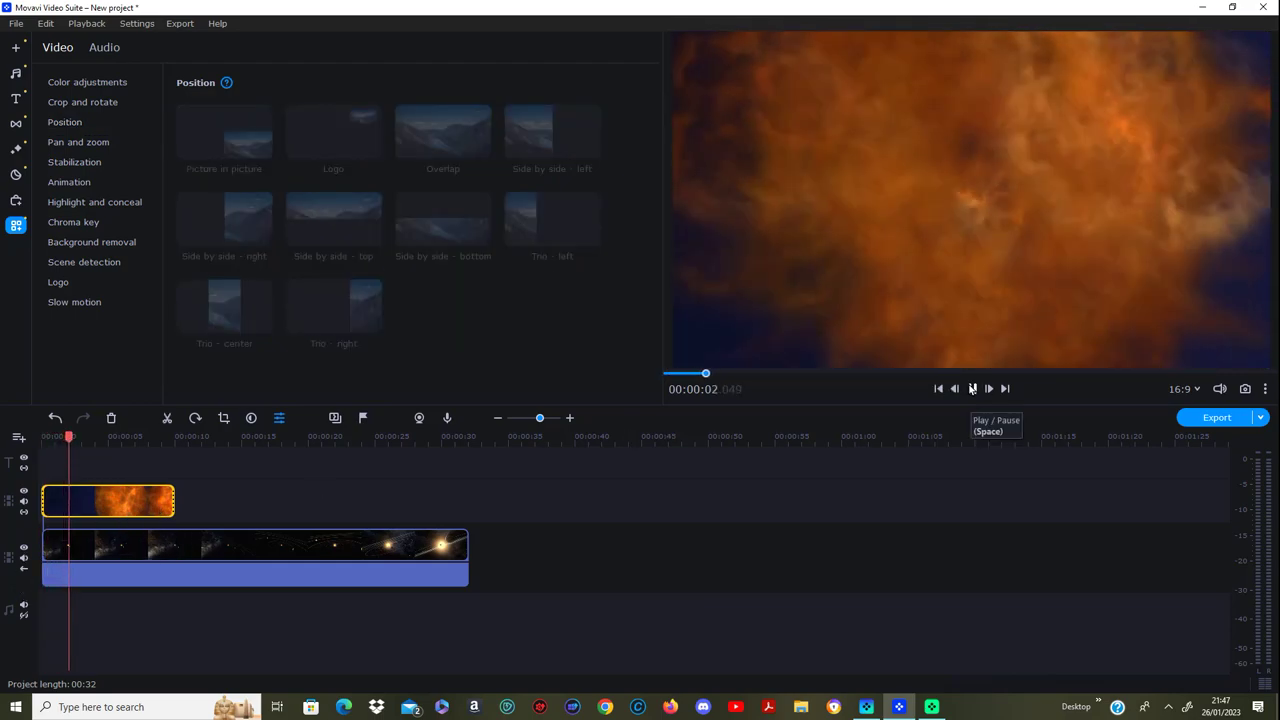
left_click(971, 389)
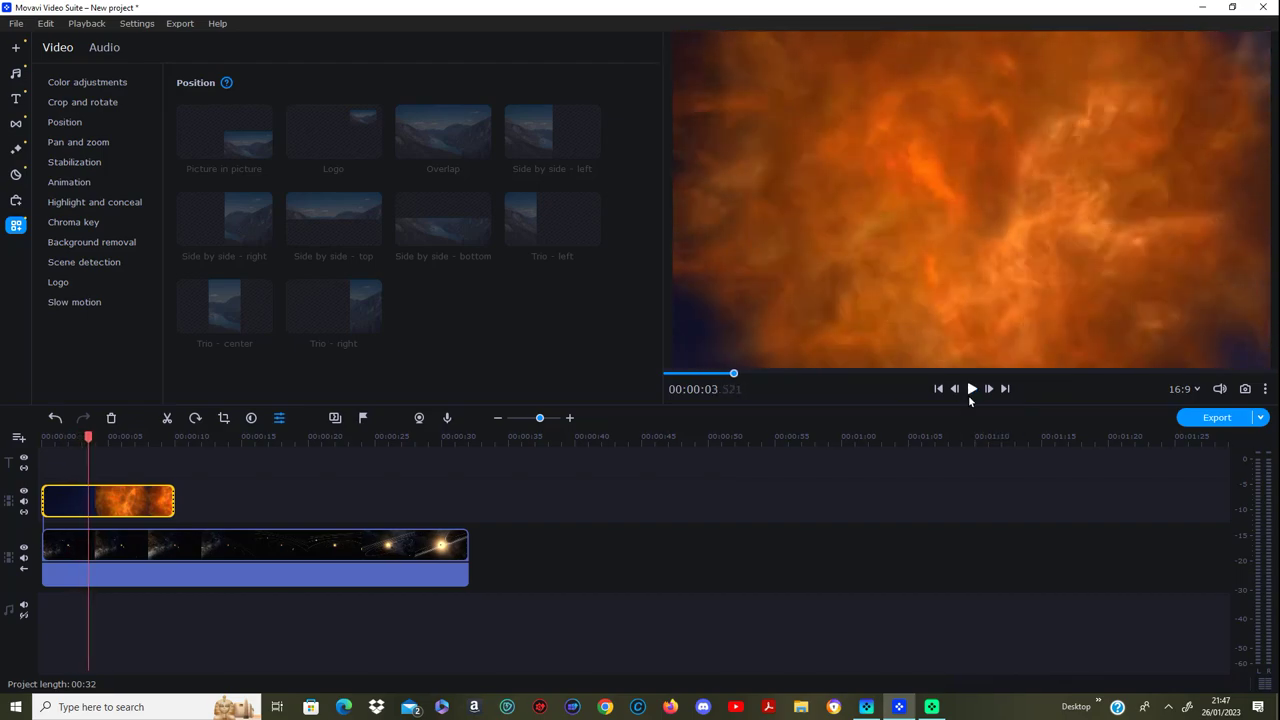
Step: Split the Fire clip, delete its first piece and move the rest to 0:00
left_click(167, 418)
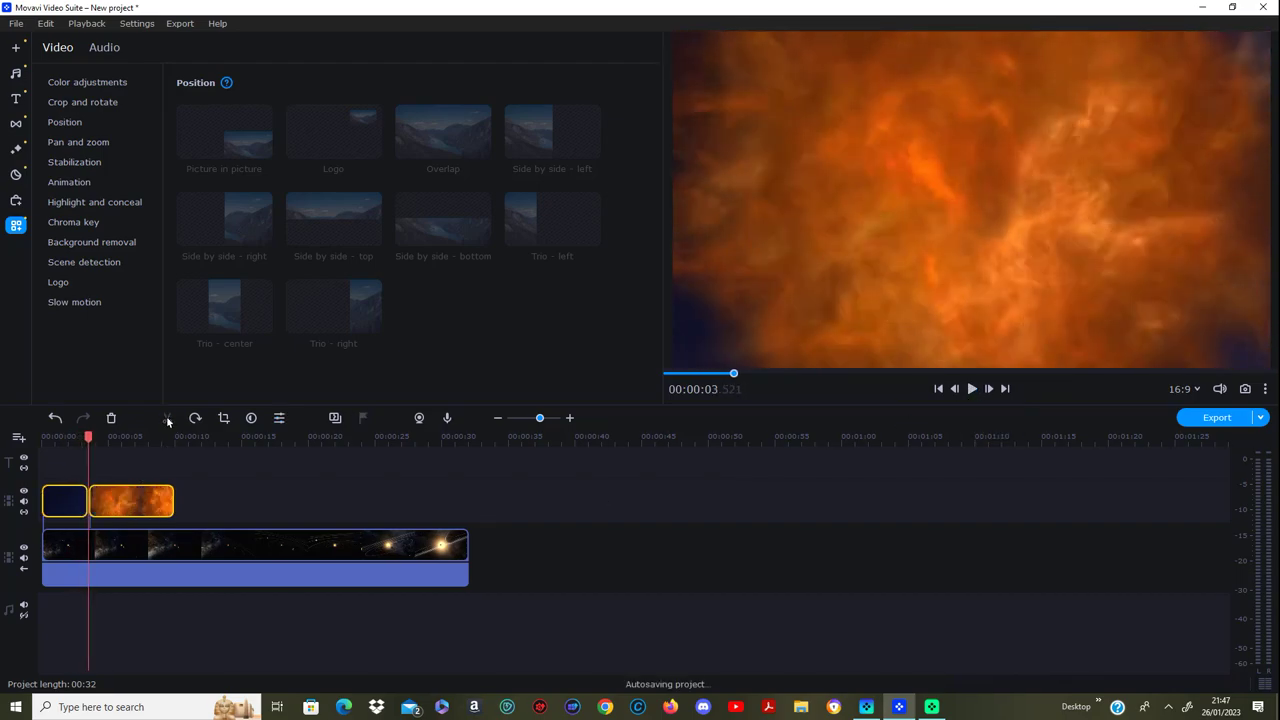
right_click(63, 506)
left_click(57, 512)
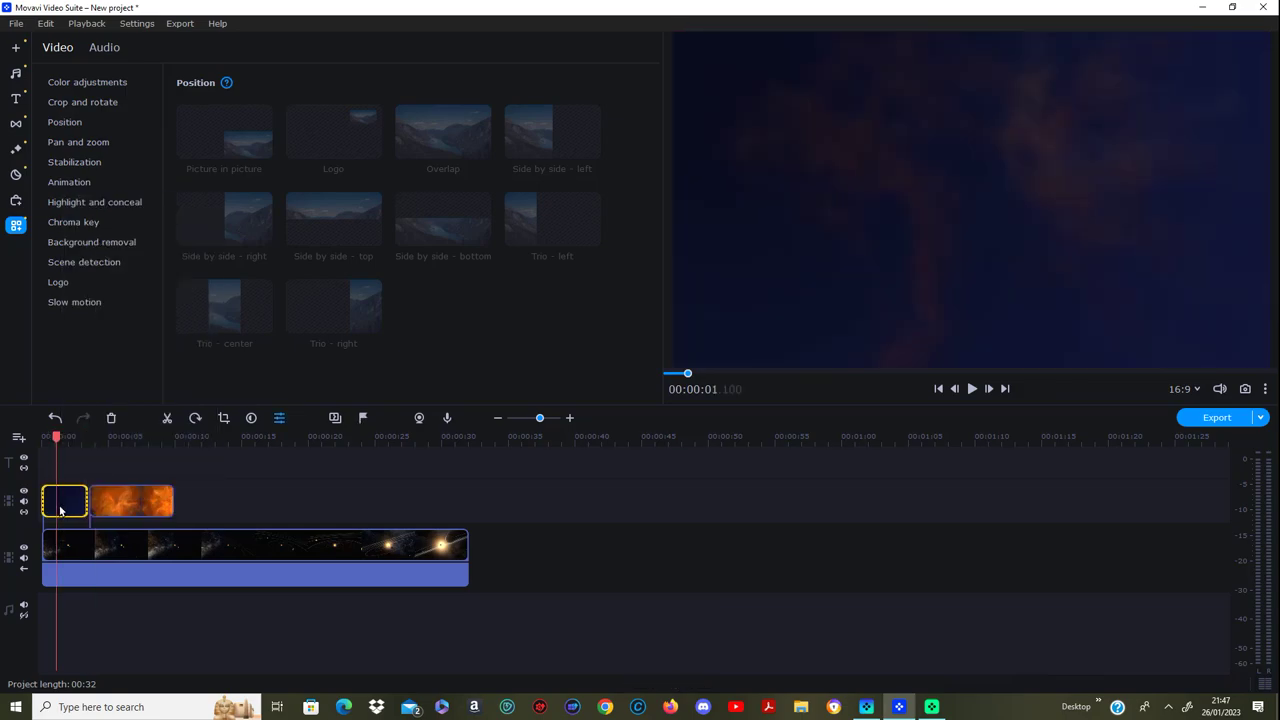
right_click(60, 510)
left_click(112, 450)
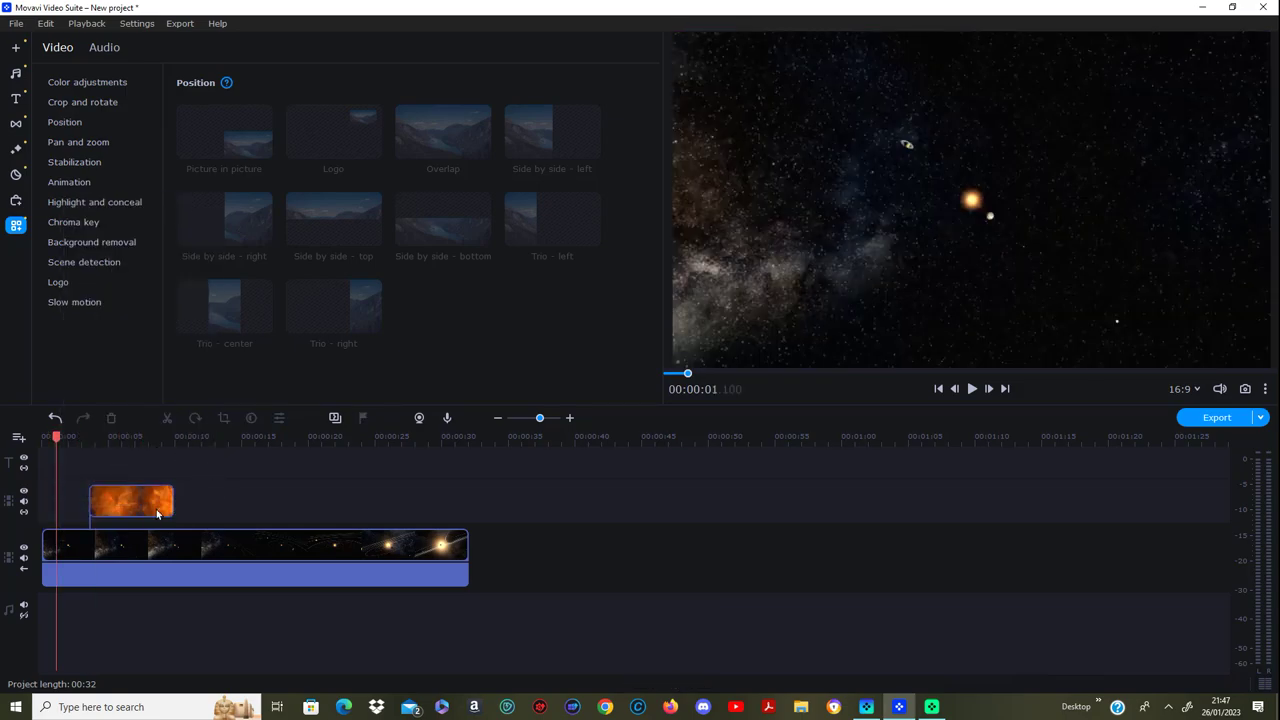
left_click_drag(157, 513, 109, 510)
Step: Copy the trimmed fire clip and paste two copies end to end after it
right_click(96, 510)
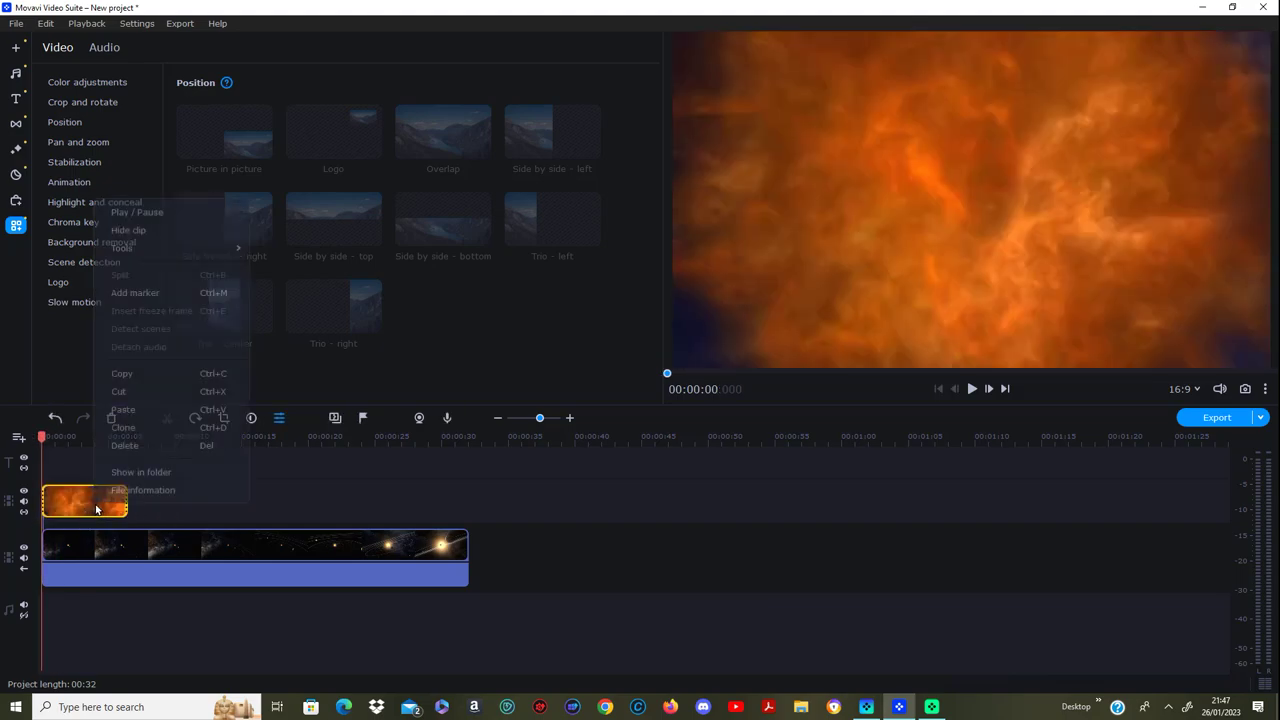
left_click(146, 376)
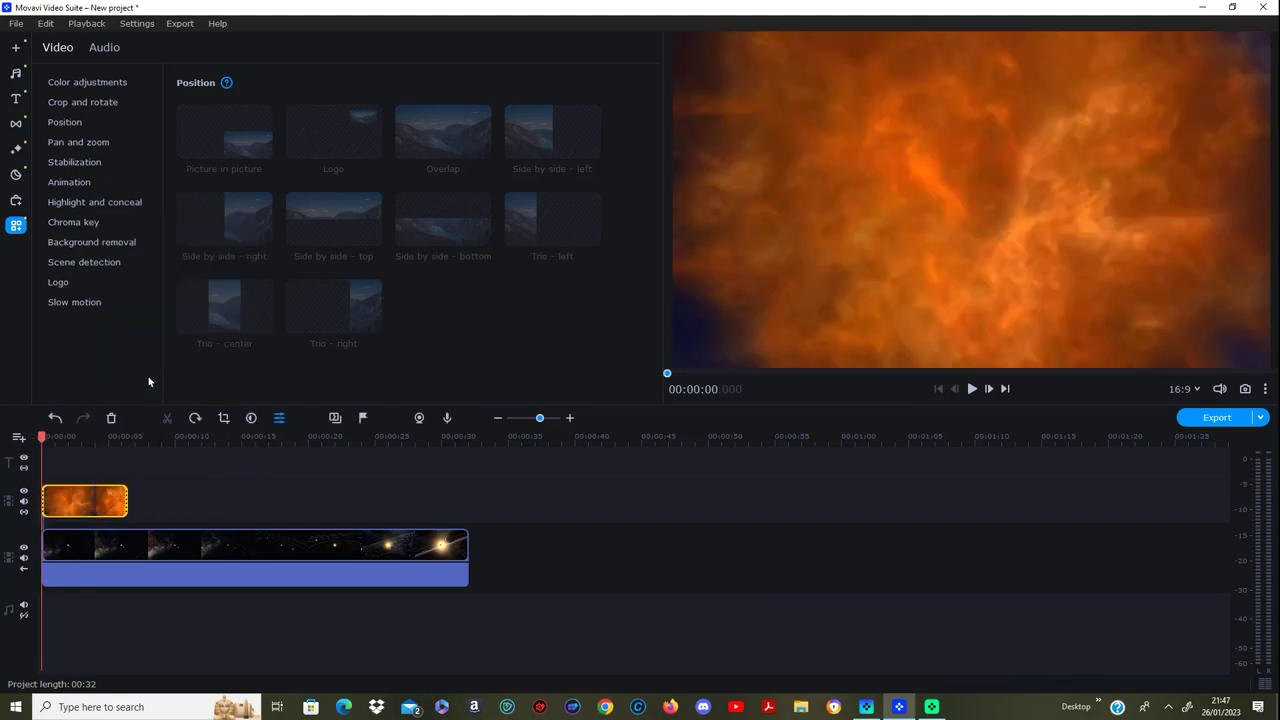
left_click(133, 445)
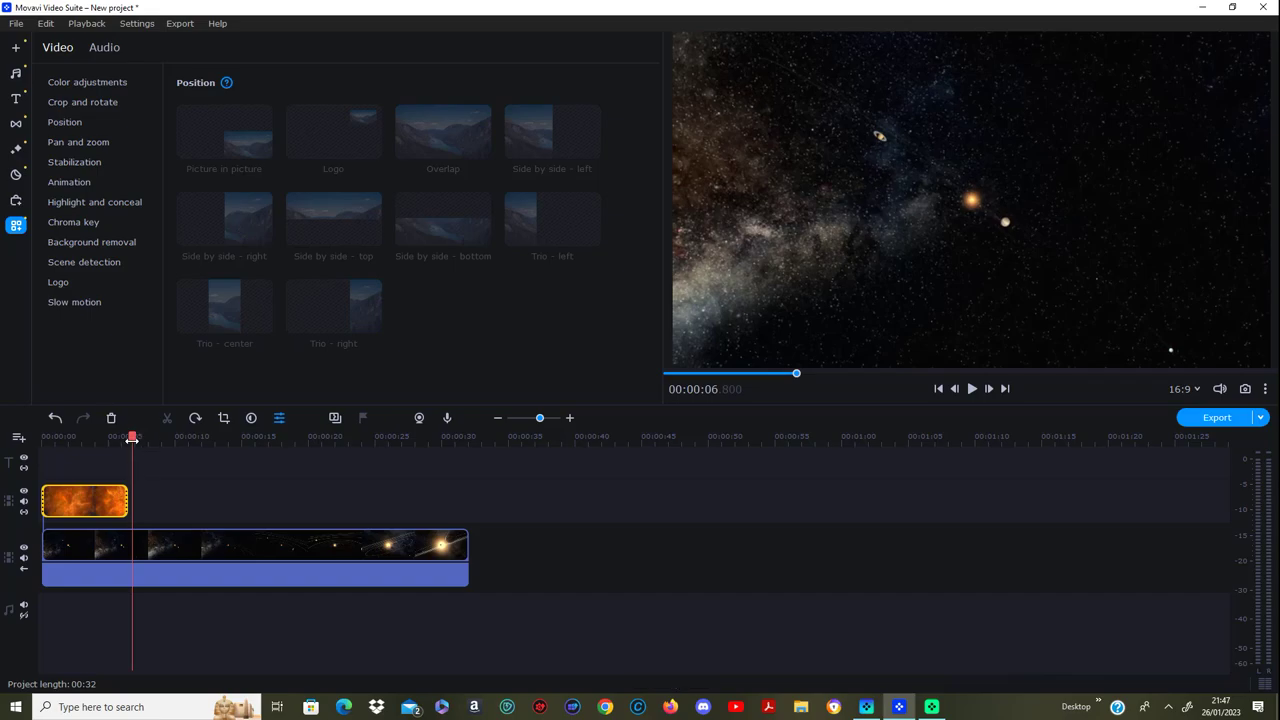
left_click_drag(131, 440, 129, 443)
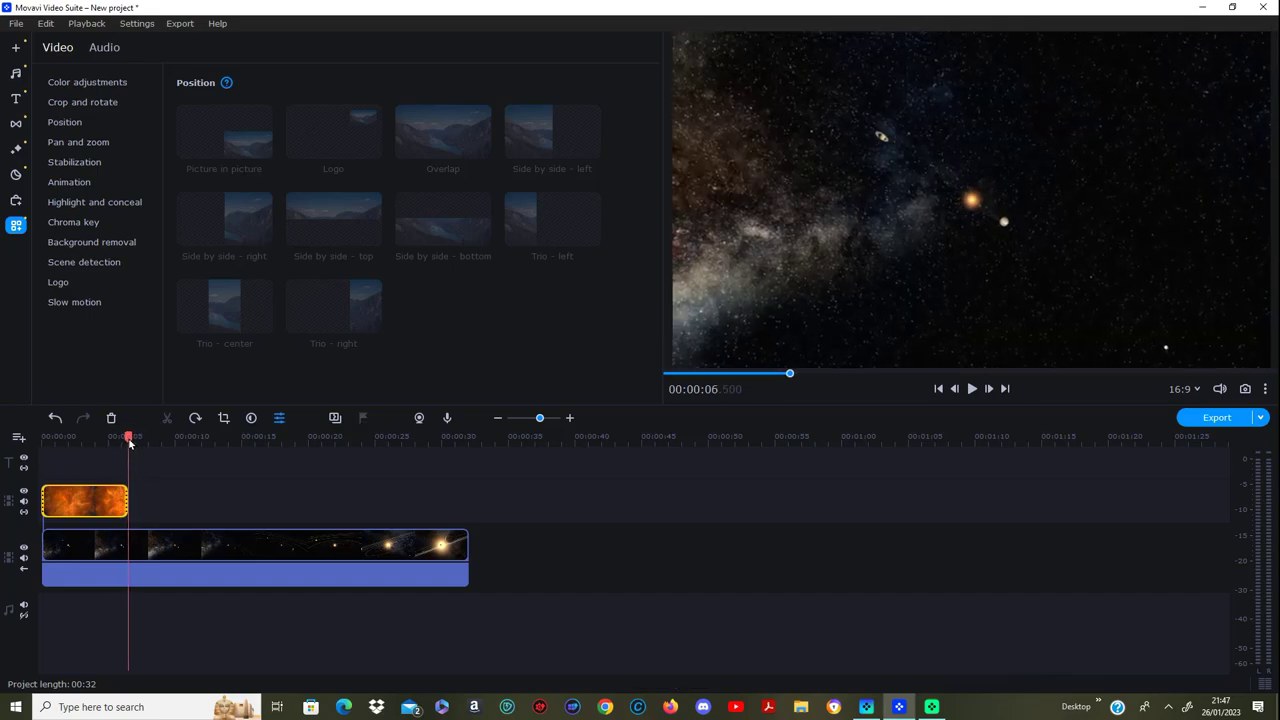
right_click(148, 490)
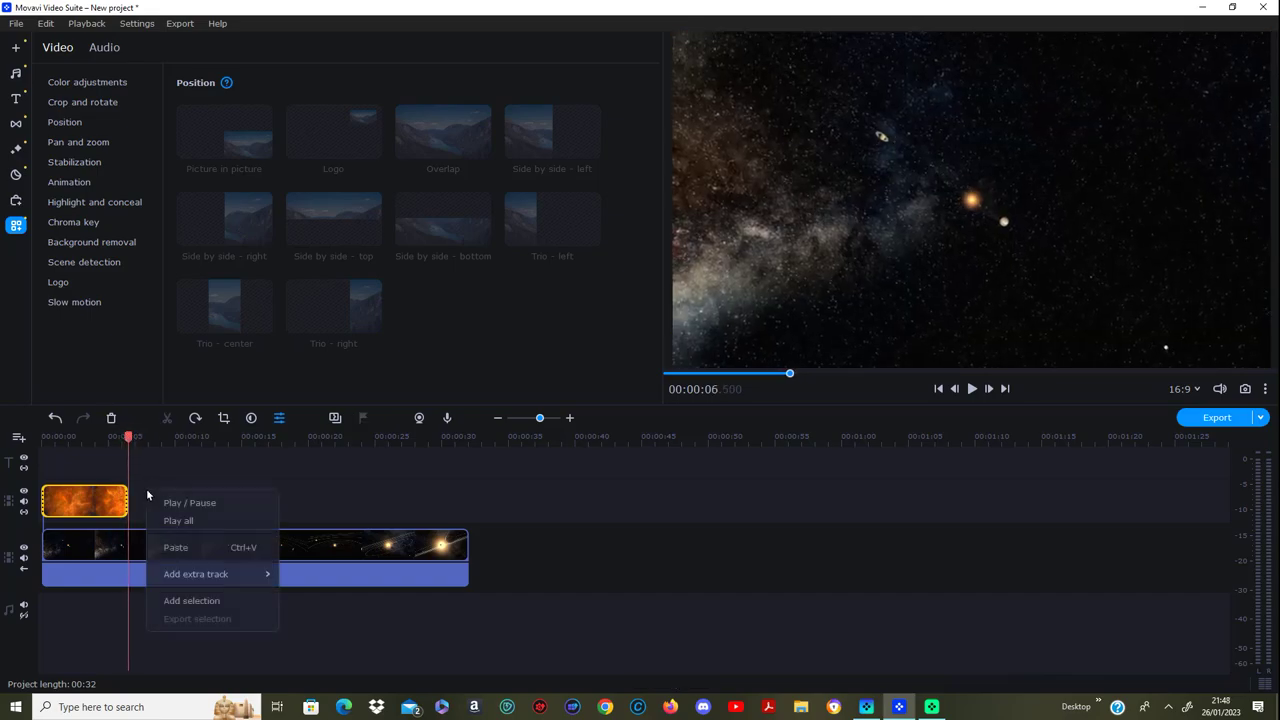
left_click(195, 550)
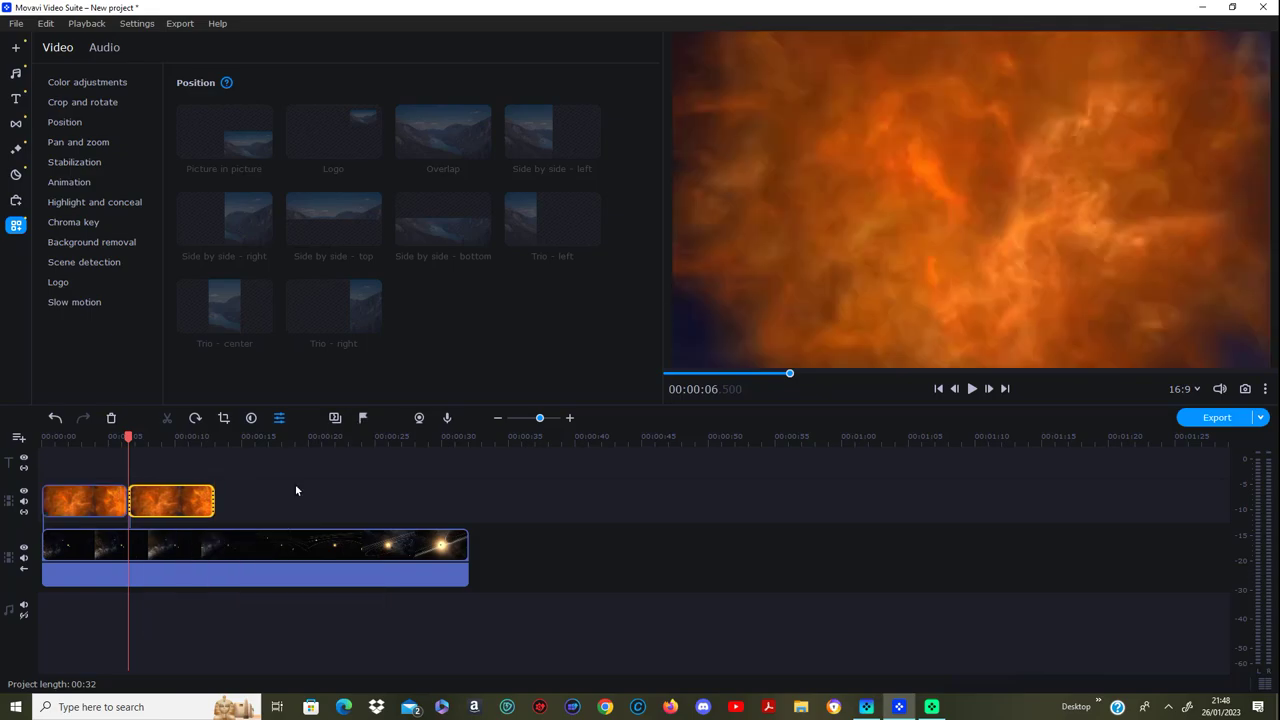
right_click(209, 479)
left_click(249, 533)
mouse_move(197, 510)
left_mouse_down()
mouse_move(277, 503)
mouse_move(272, 547)
left_mouse_up()
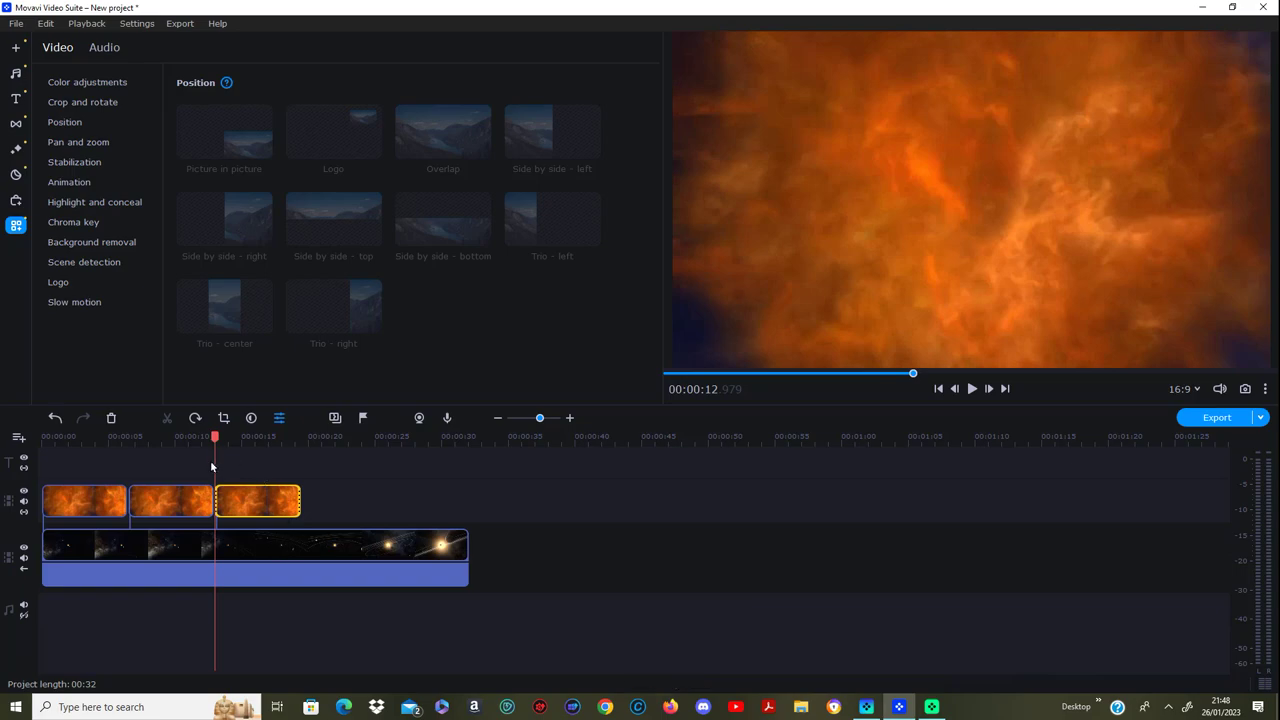
Step: Paste two more fire copies so the row spans the full 32 seconds
right_click(211, 466)
left_click(257, 520)
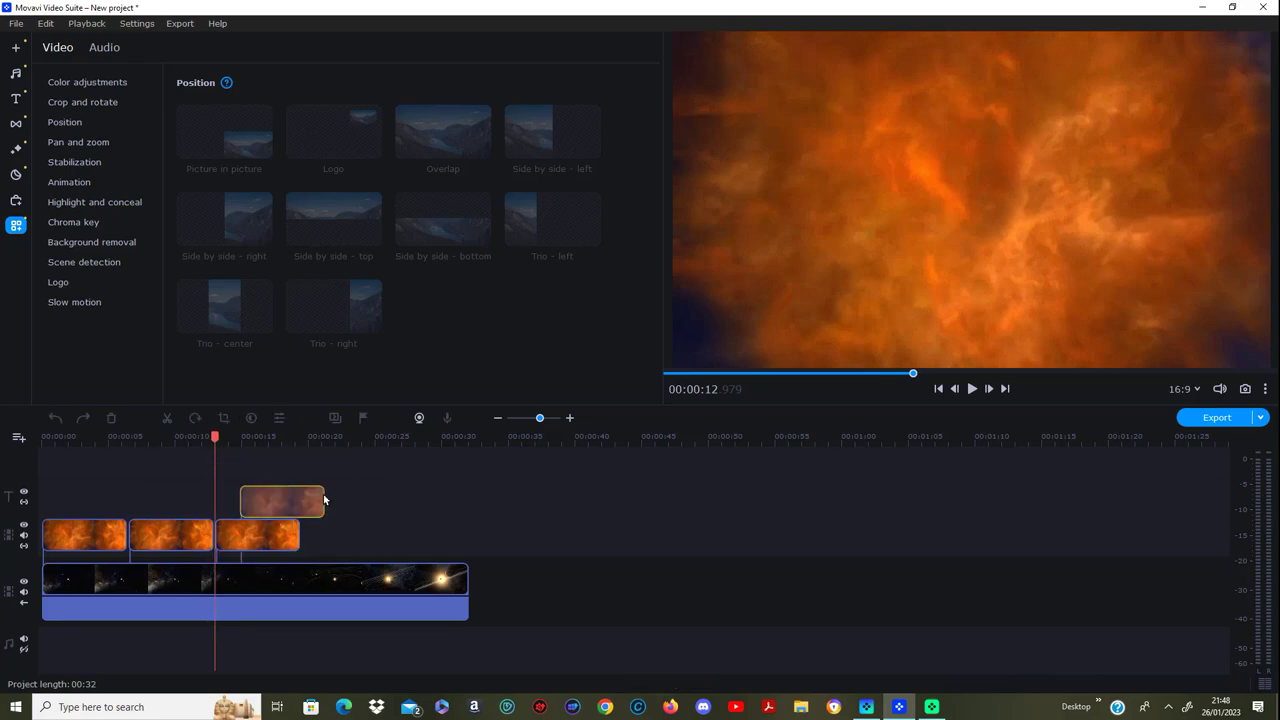
left_click_drag(325, 499, 366, 540)
right_click(353, 456)
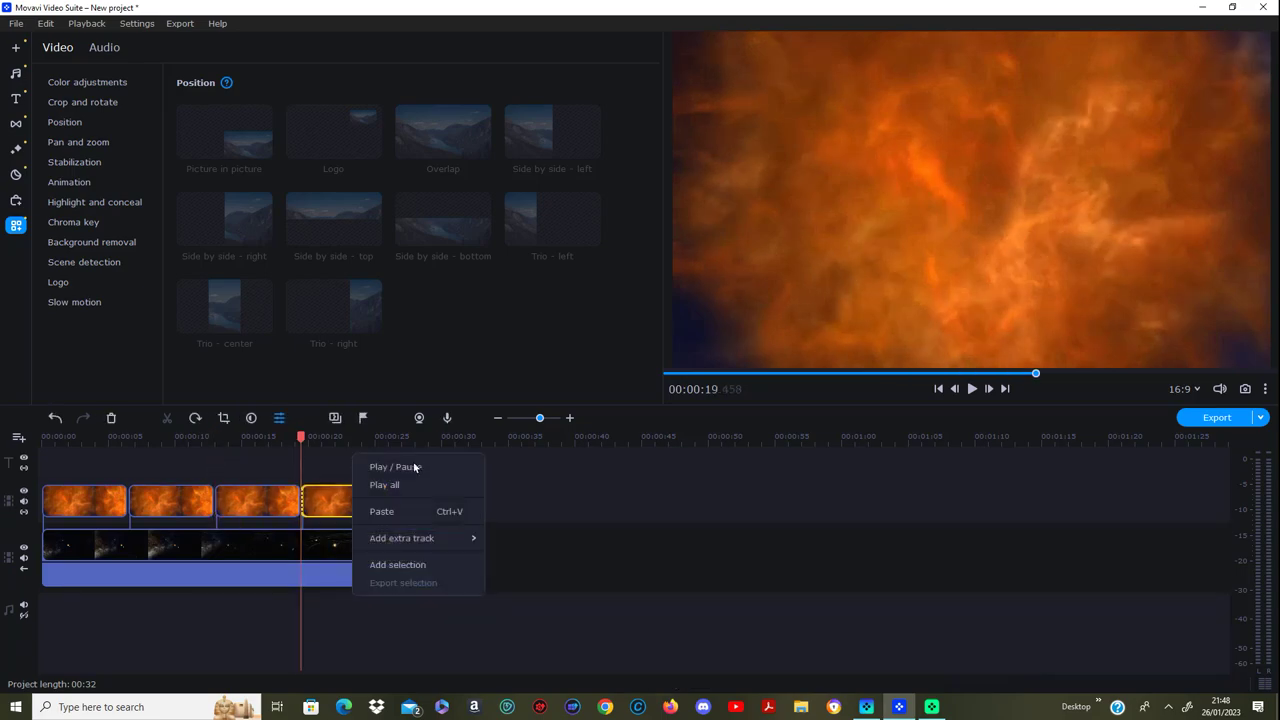
left_click(399, 512)
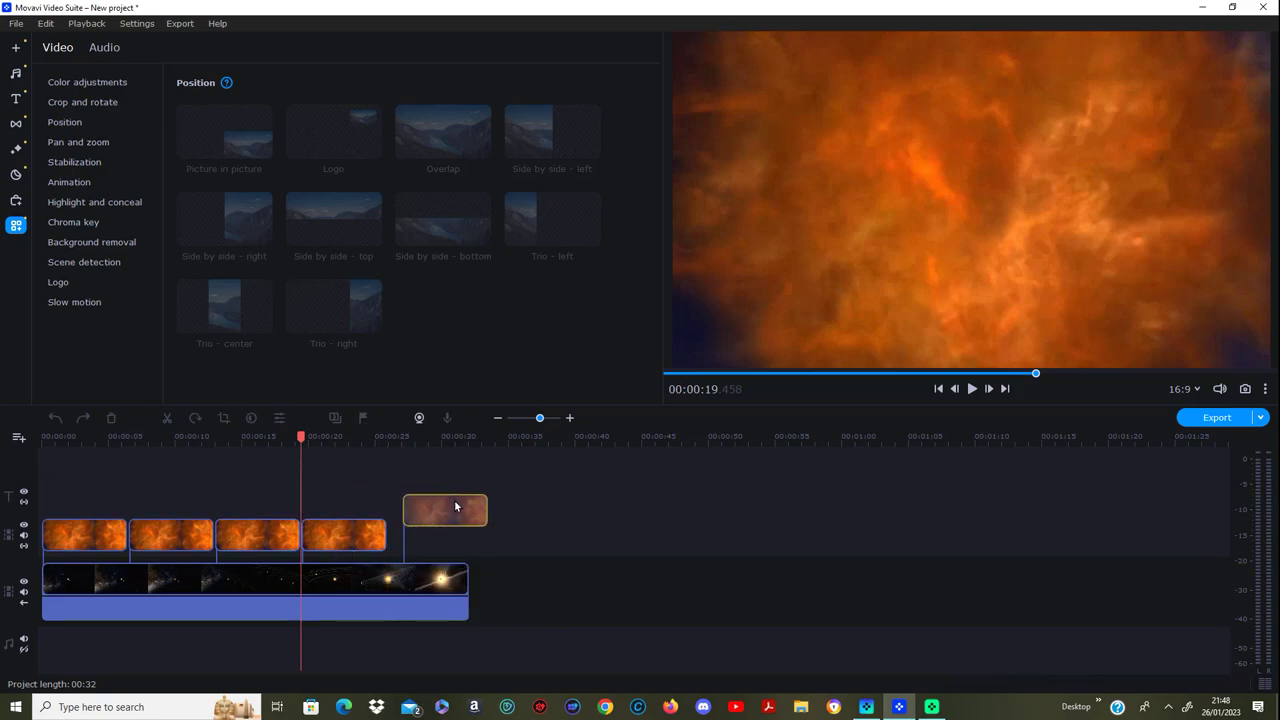
left_click_drag(357, 490, 445, 535)
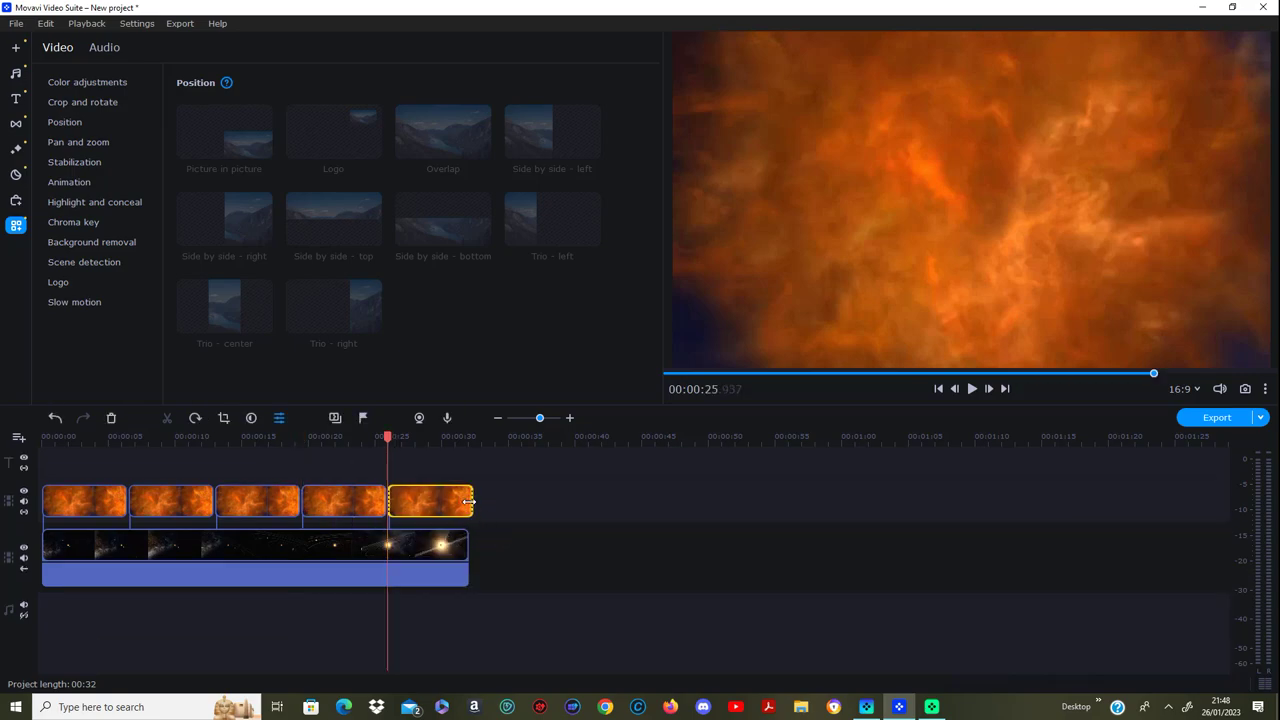
left_click(469, 501)
left_click(525, 508)
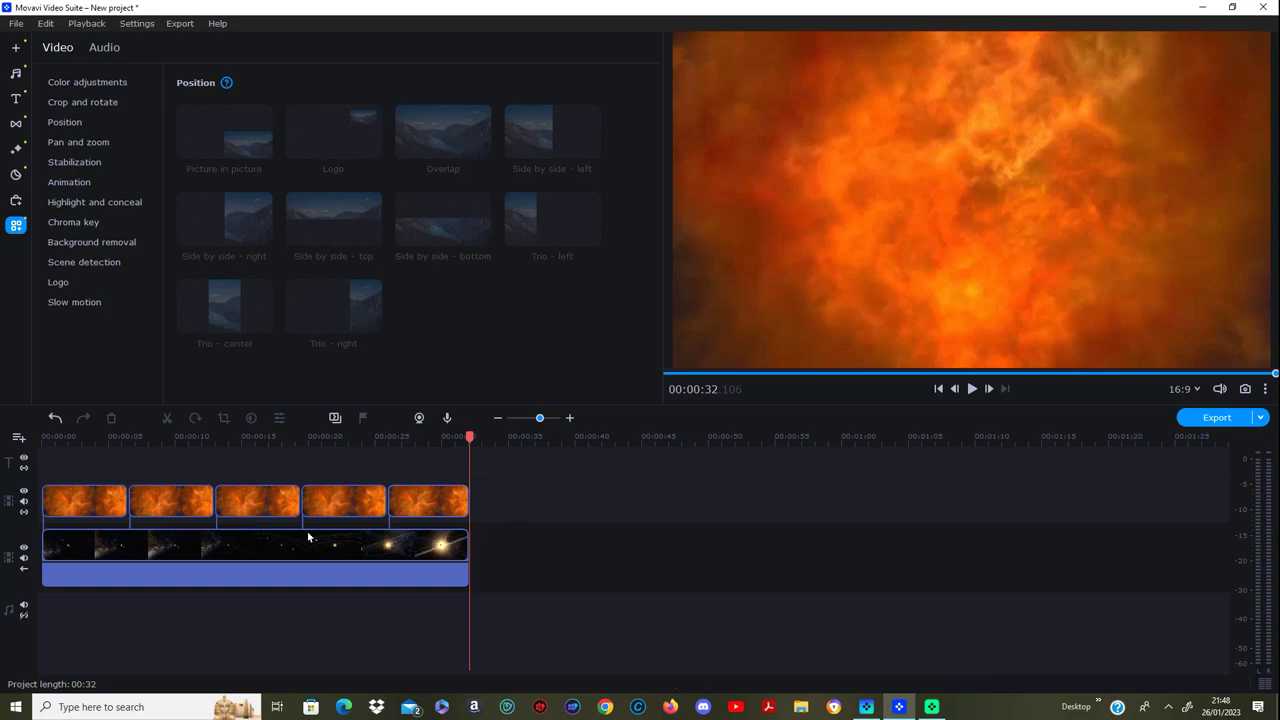
Step: Add a Crossfade between the first two fire clips, redoing it after clearing transitions
left_click(15, 123)
left_click_drag(255, 160, 121, 505)
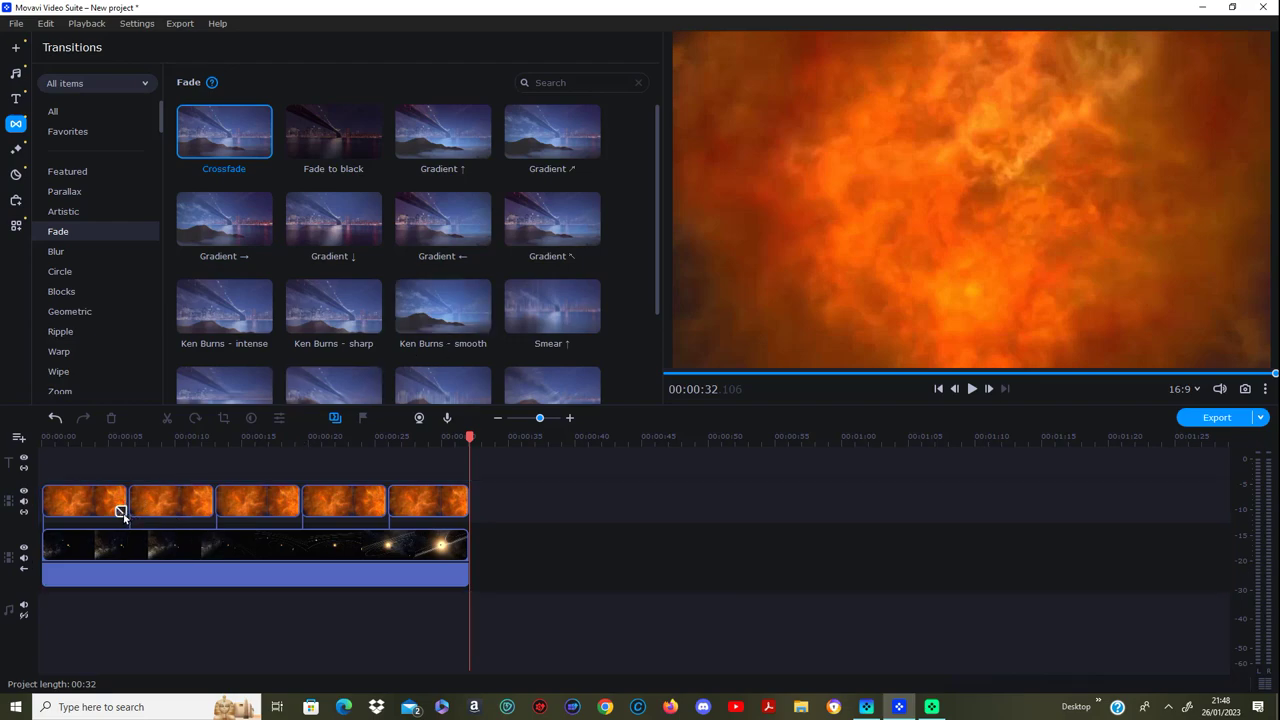
right_click(121, 511)
left_click(162, 597)
left_click(176, 509)
left_click_drag(172, 511, 176, 506)
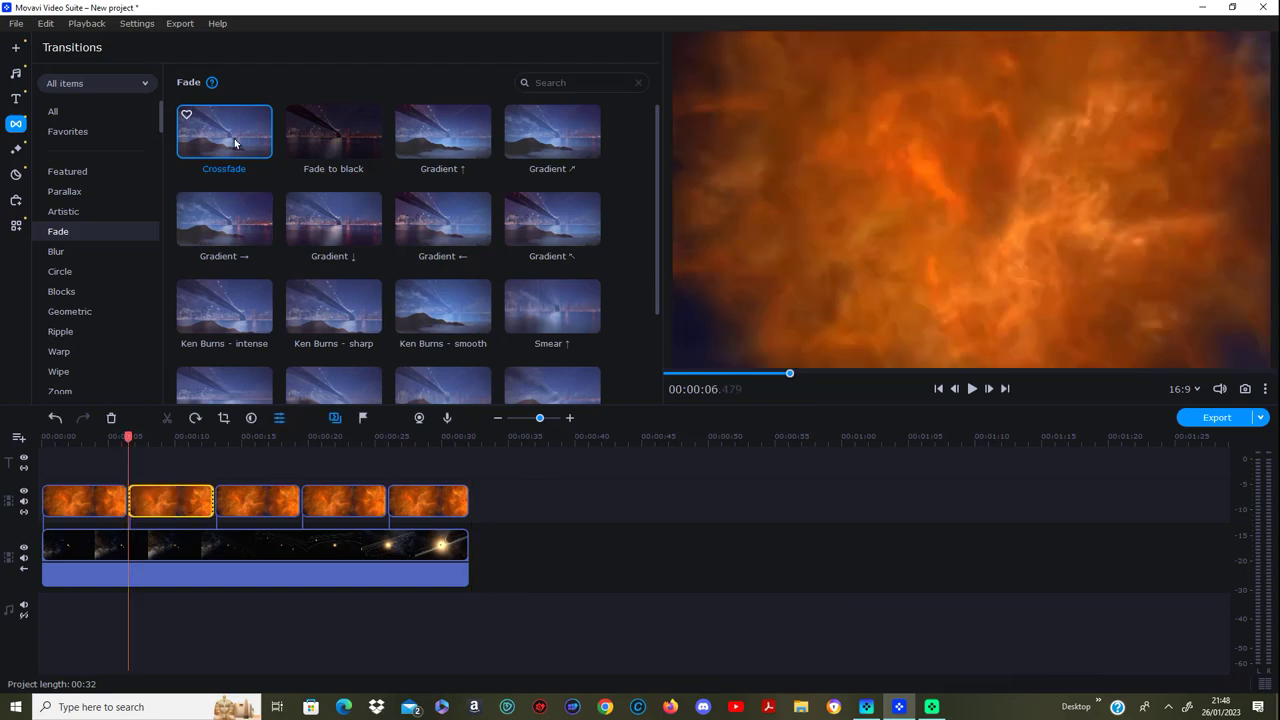
mouse_move(186, 114)
left_mouse_down()
mouse_move(128, 425)
mouse_move(128, 495)
left_mouse_up()
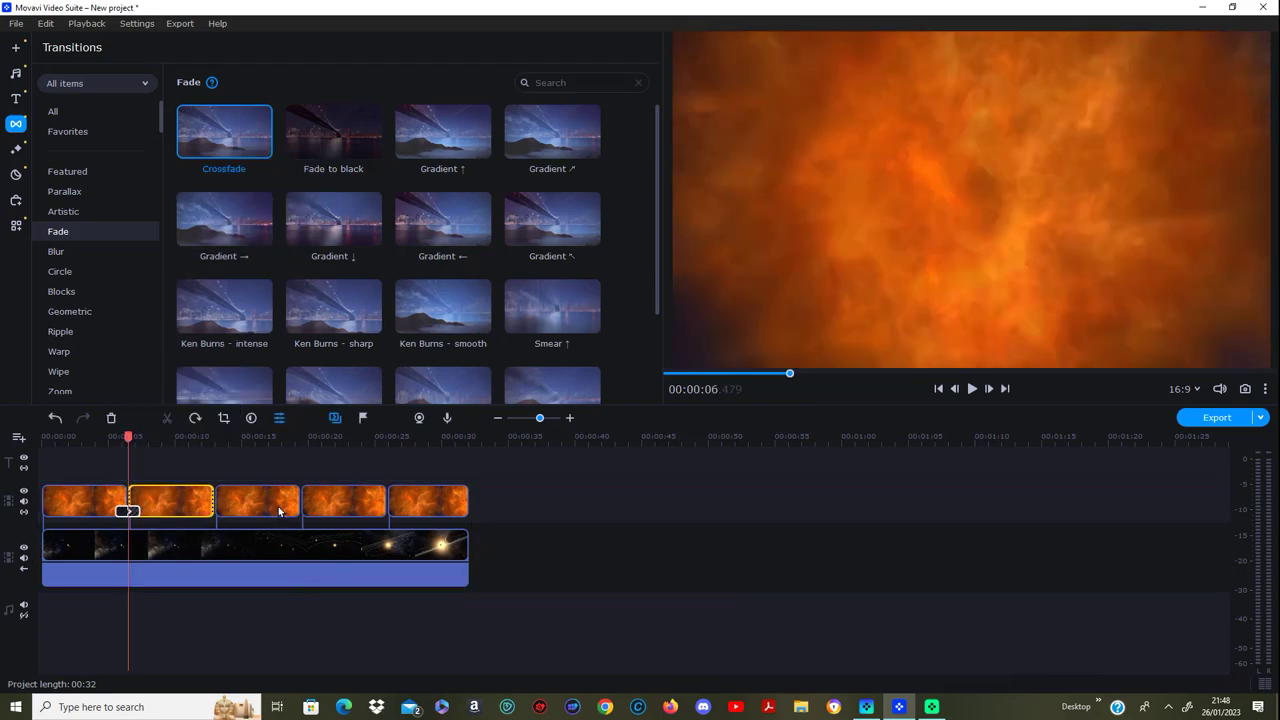
Step: Try a Crossfade between clips two and three, remove it and shift the third clip
left_click(279, 511)
left_click(279, 511)
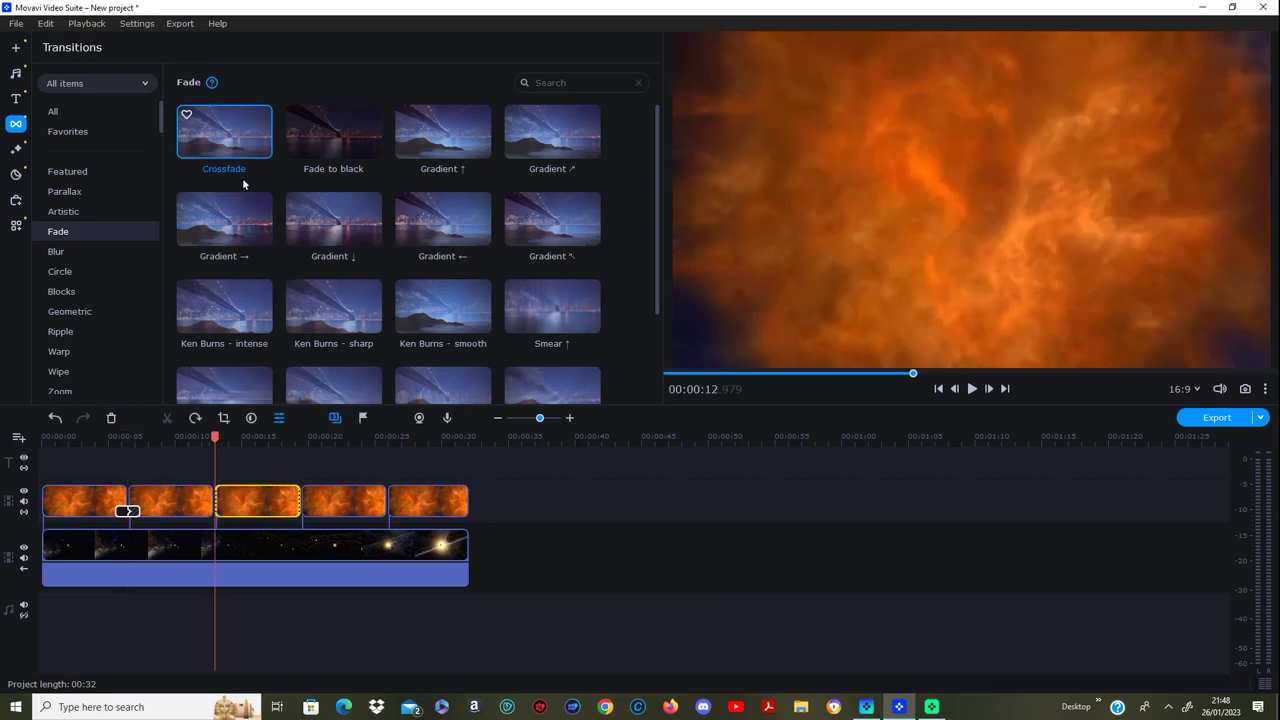
left_click_drag(240, 171, 214, 510)
right_click(210, 514)
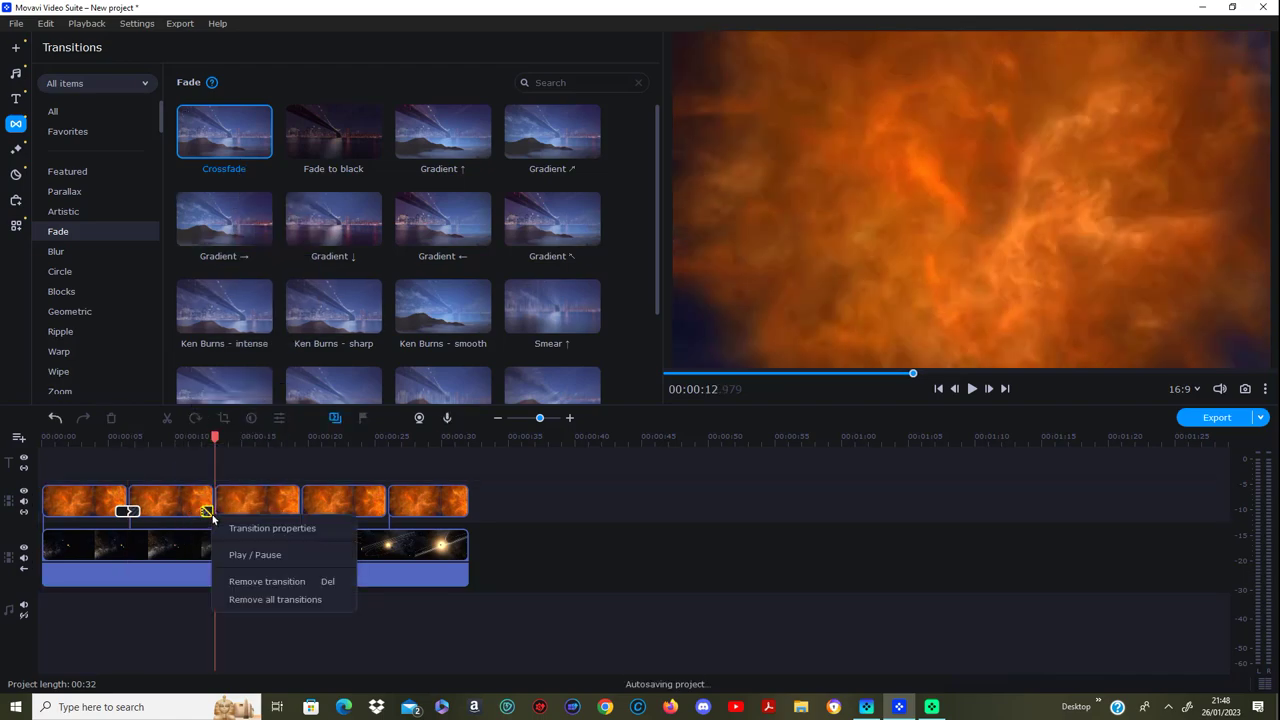
left_click(247, 580)
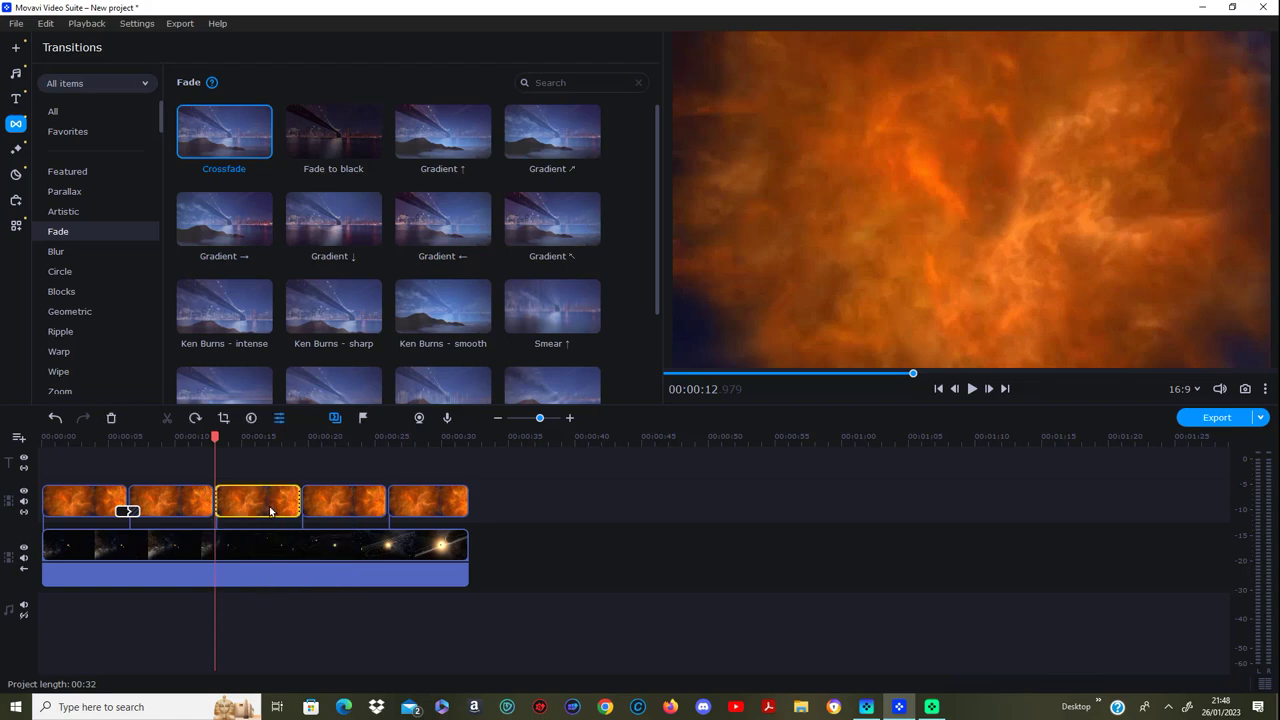
left_click(261, 509)
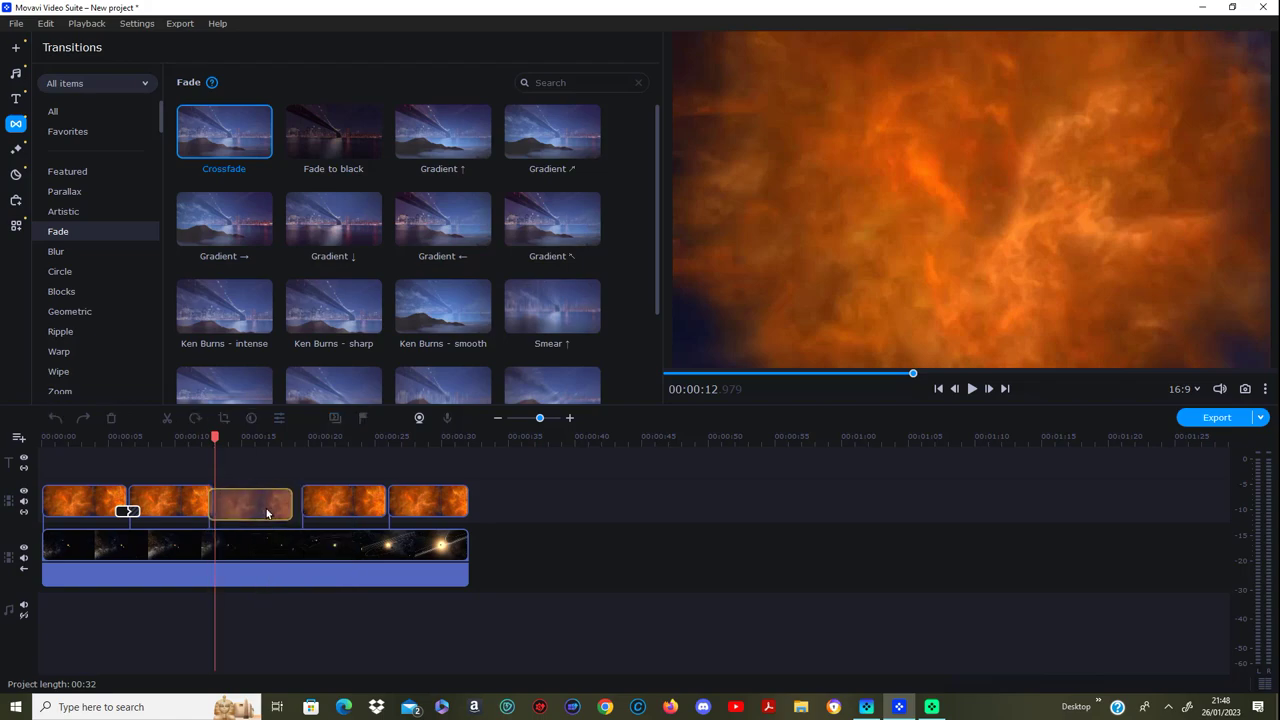
mouse_move(266, 508)
left_mouse_down()
mouse_move(256, 533)
mouse_move(202, 553)
left_mouse_up()
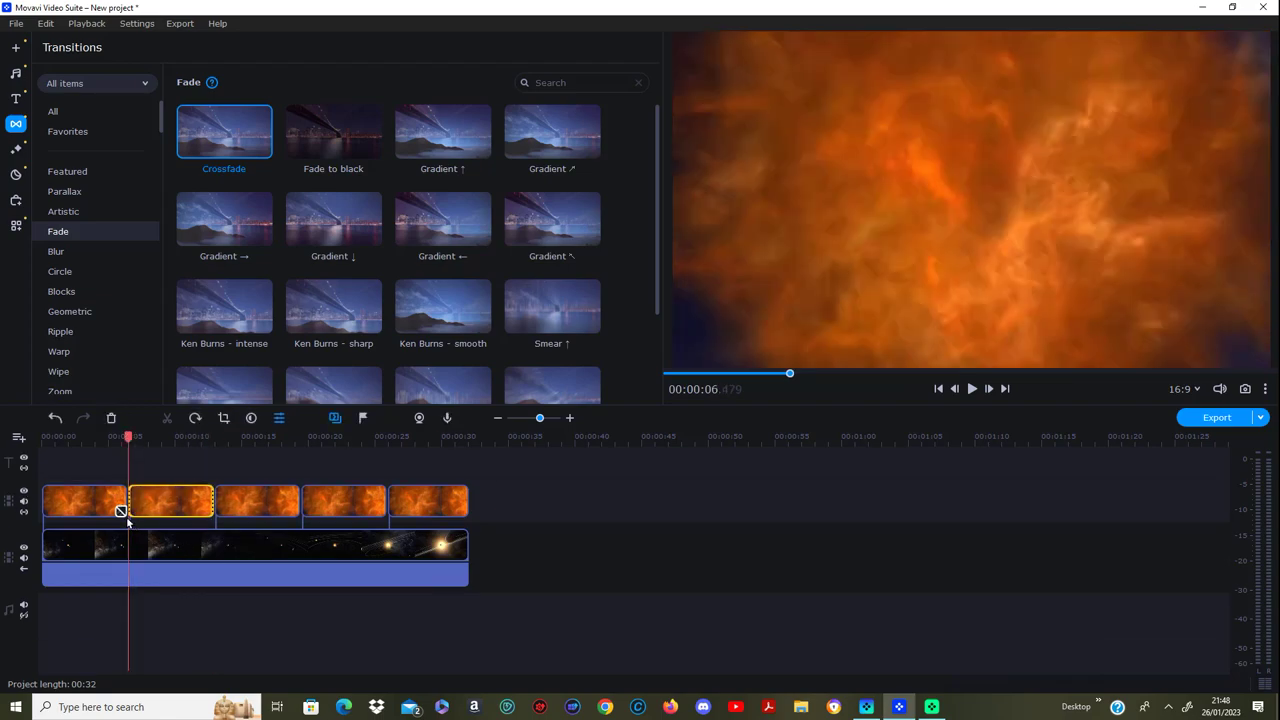
Step: Remove the first clips' transition and realign the third fire clip
right_click(119, 509)
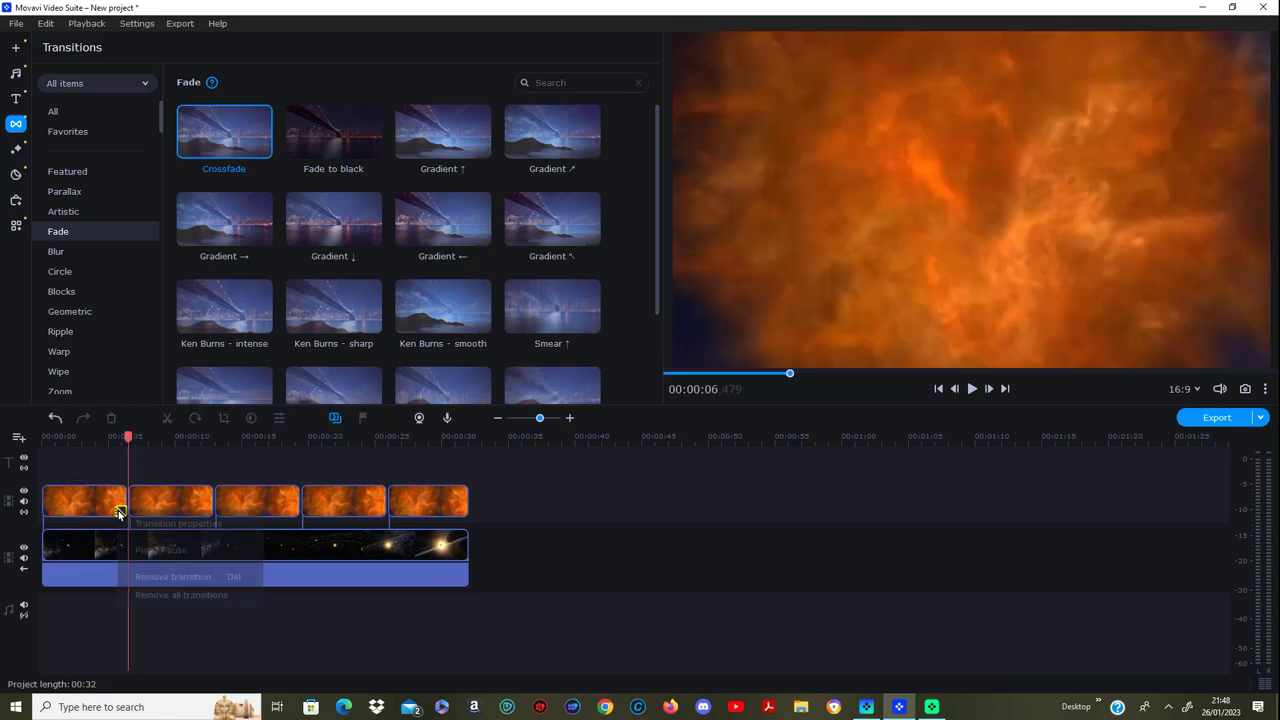
left_click(172, 578)
left_click(253, 510)
left_click_drag(253, 510, 249, 513)
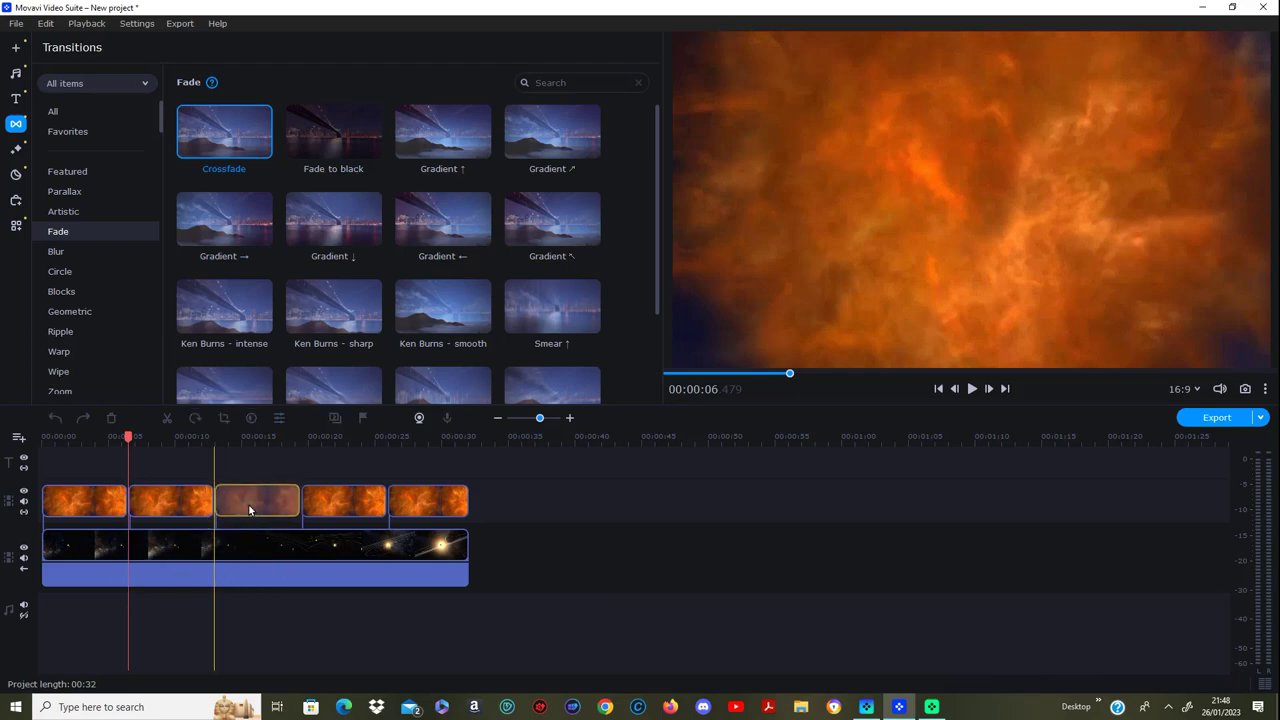
left_click_drag(249, 511, 250, 512)
left_click(339, 511)
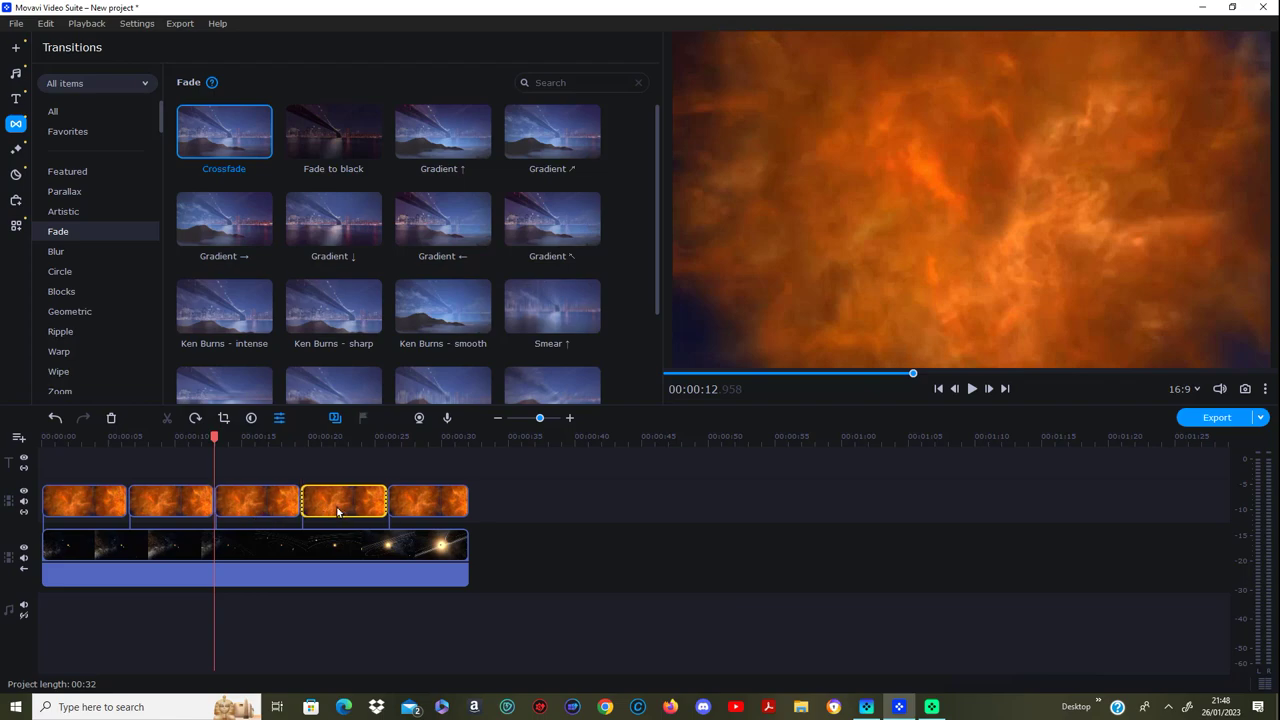
left_click(418, 506)
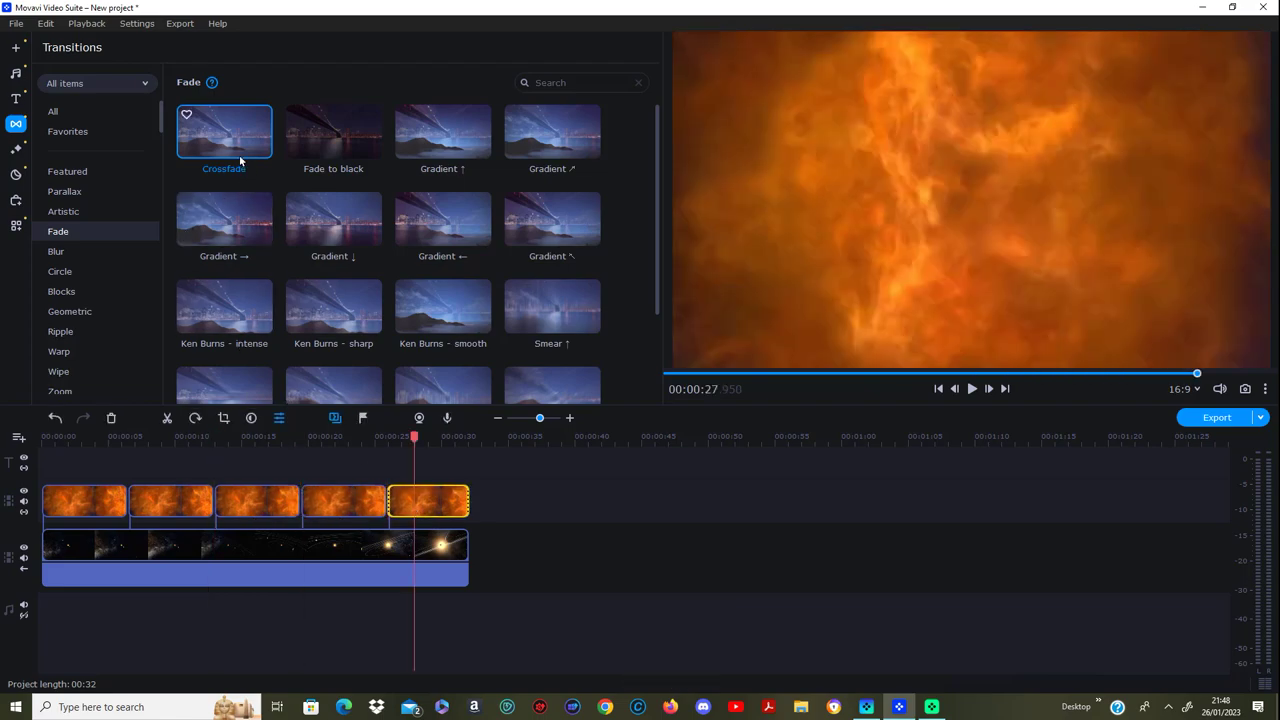
Step: Move the fourth fire clip after the fifth and drop Crossfades on the remaining joins
mouse_move(243, 165)
left_mouse_down()
mouse_move(78, 386)
mouse_move(125, 512)
mouse_move(250, 158)
mouse_move(214, 505)
left_mouse_up()
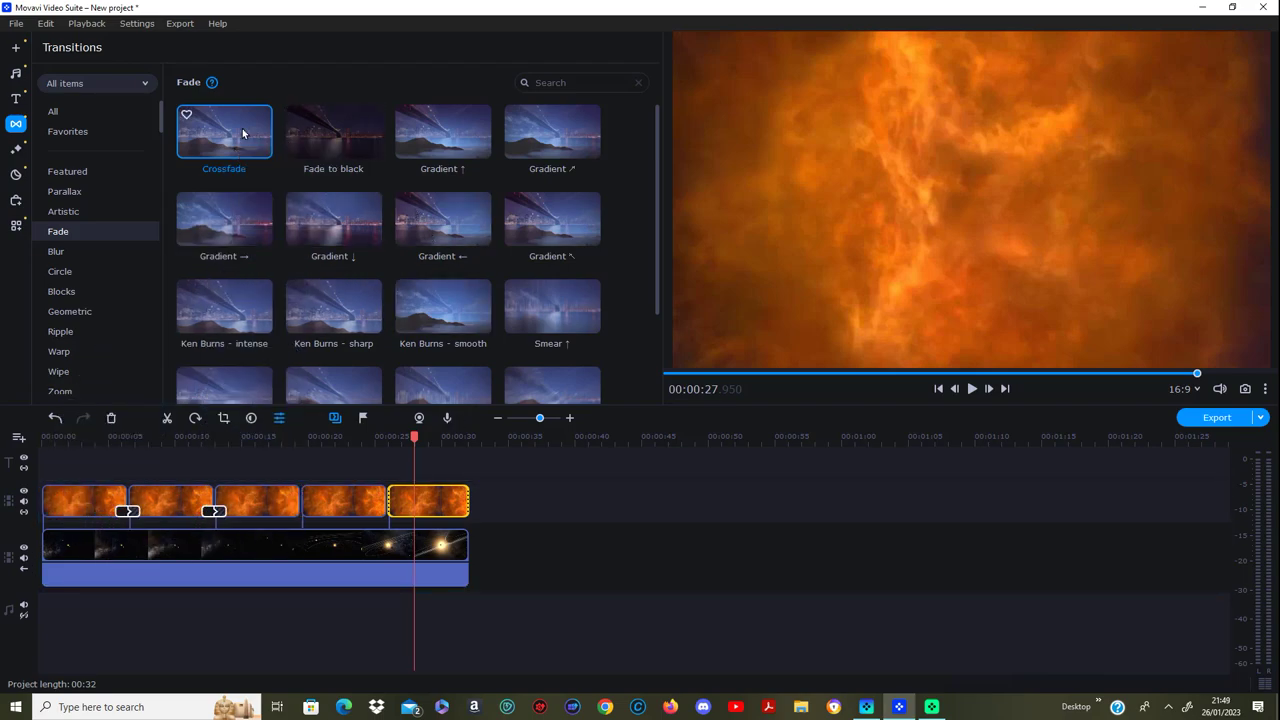
left_click_drag(242, 133, 638, 508)
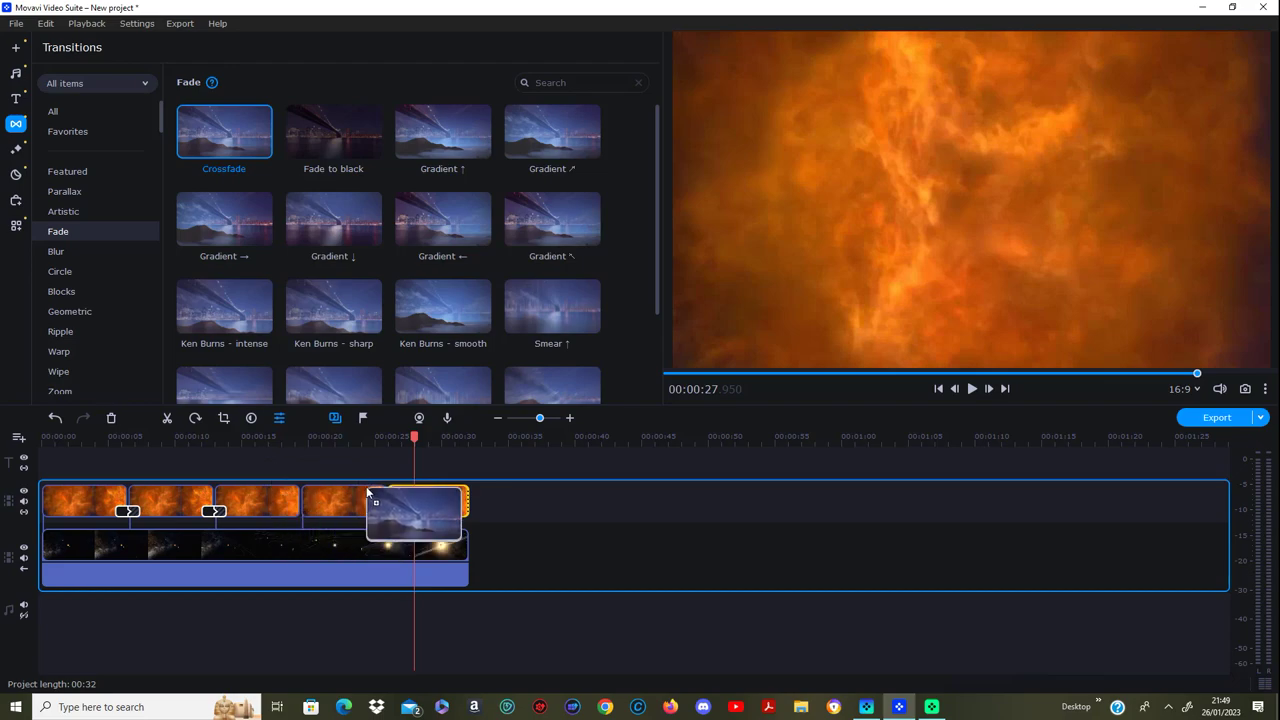
left_click_drag(638, 508, 196, 128)
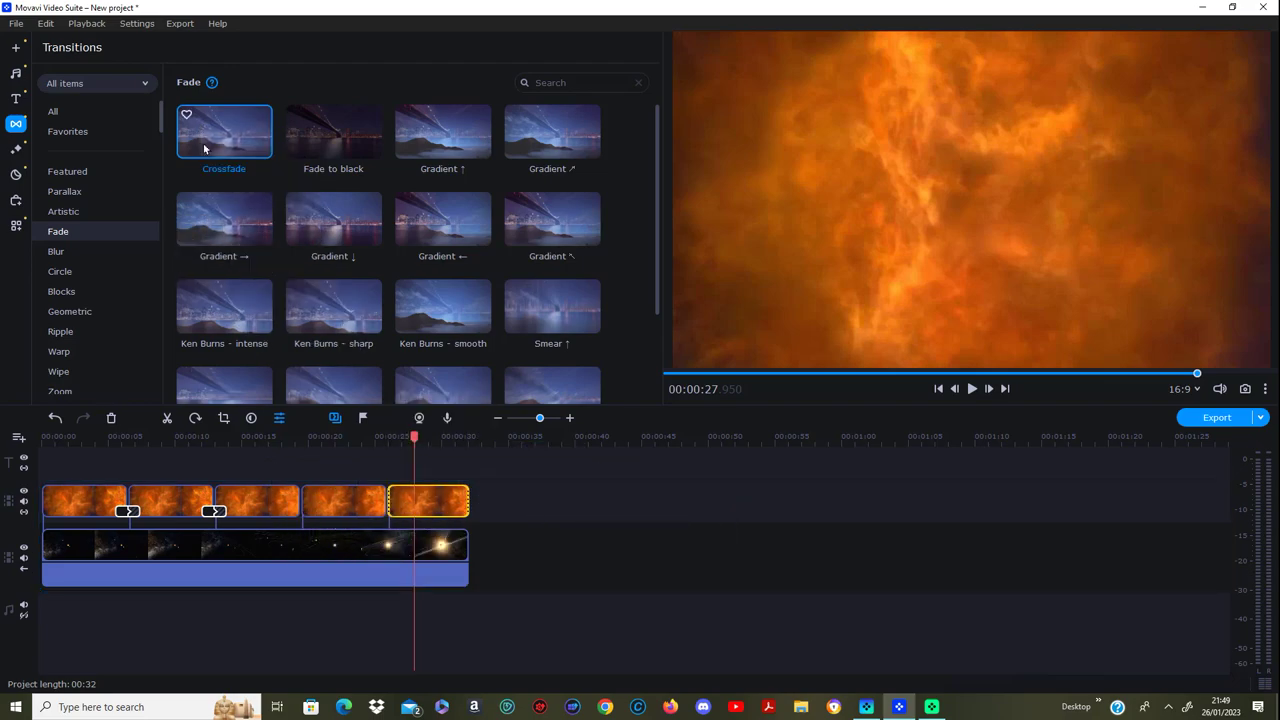
left_click_drag(337, 507, 337, 507)
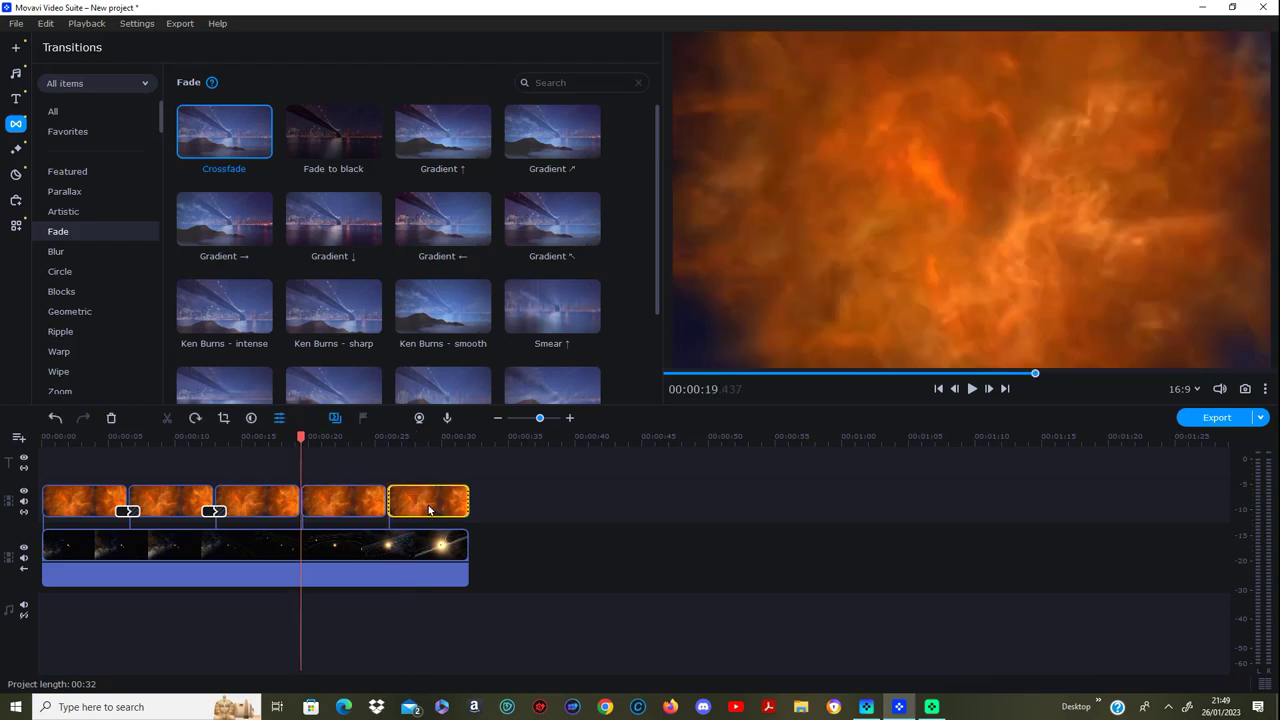
left_click_drag(336, 506, 427, 508)
mouse_move(252, 145)
left_mouse_down()
mouse_move(319, 436)
mouse_move(319, 510)
left_mouse_up()
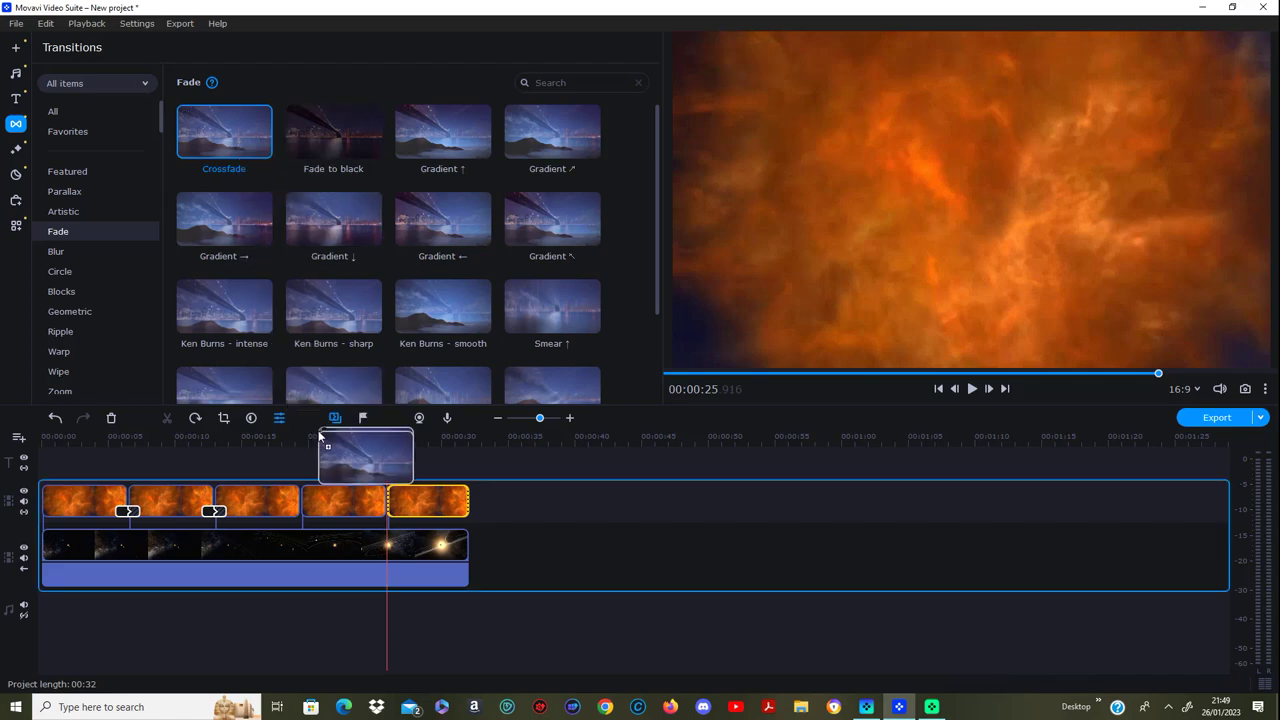
mouse_move(229, 134)
left_mouse_down()
mouse_move(400, 432)
mouse_move(388, 510)
left_mouse_up()
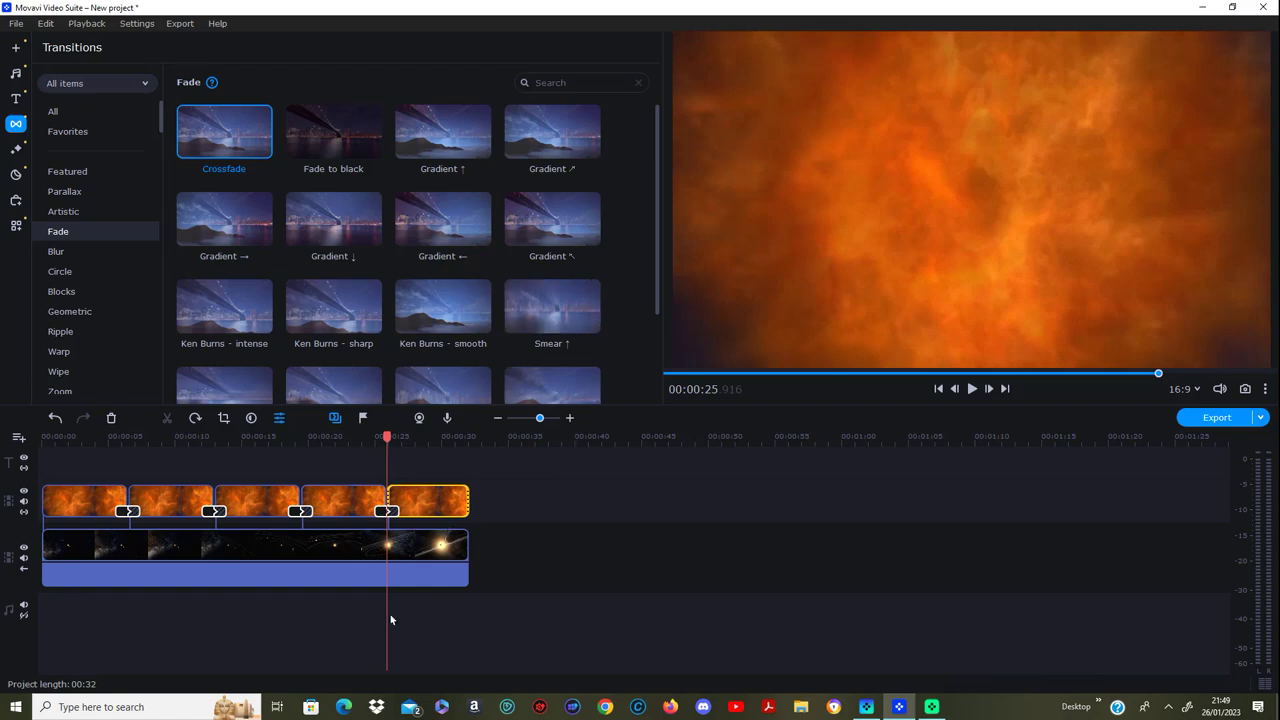
Step: Move all the fire clips after the space clip, then delete the space clip
mouse_move(573, 487)
left_mouse_down()
mouse_move(40, 528)
mouse_move(216, 510)
left_mouse_up()
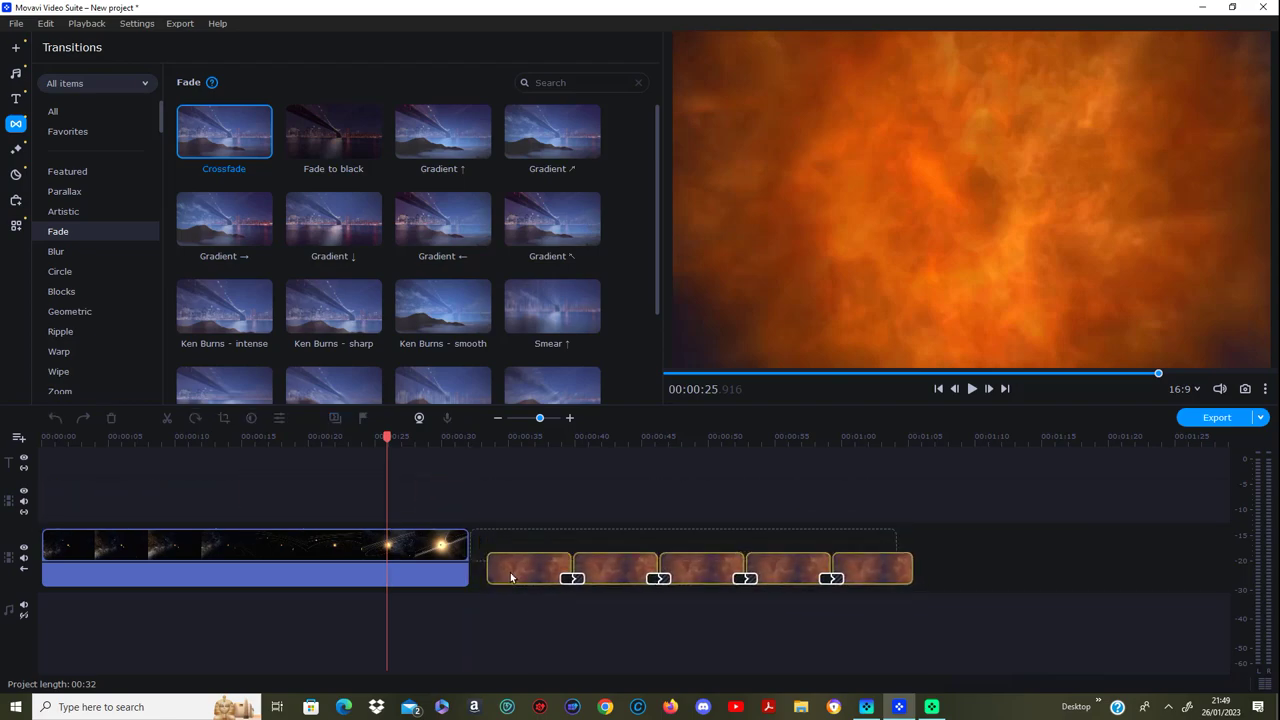
left_click_drag(510, 563, 510, 572)
right_click(395, 555)
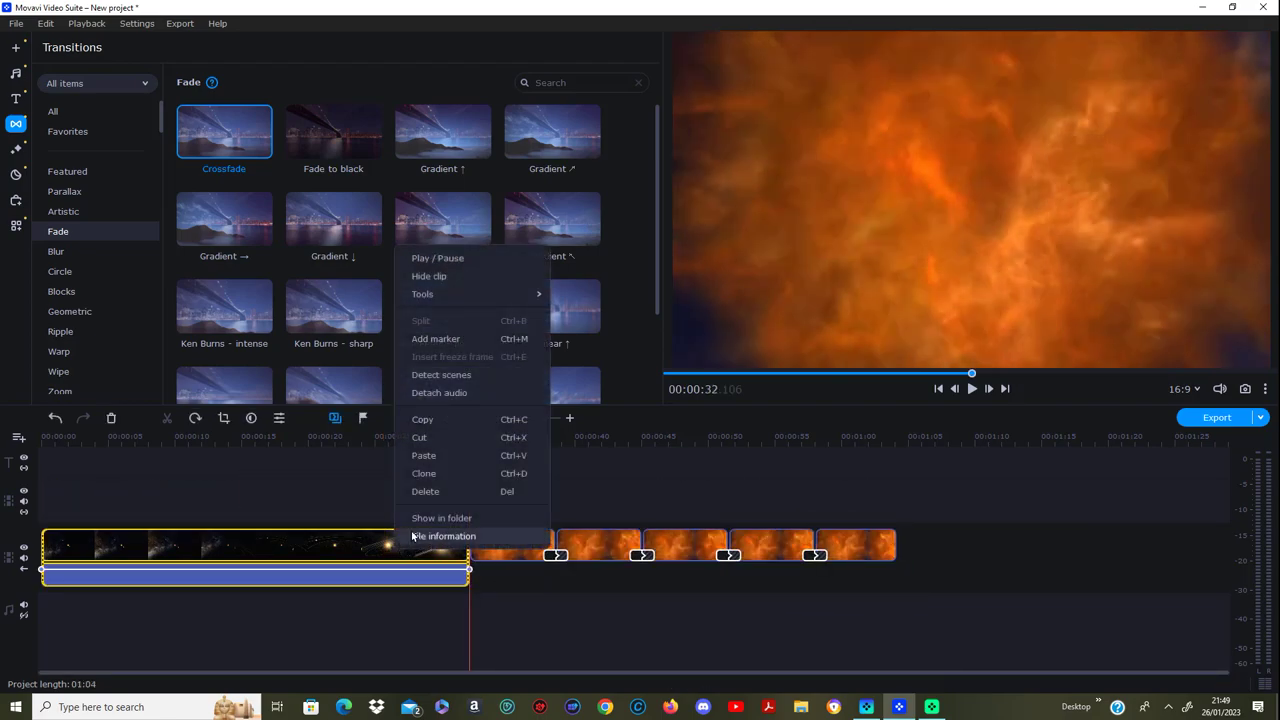
left_click(436, 493)
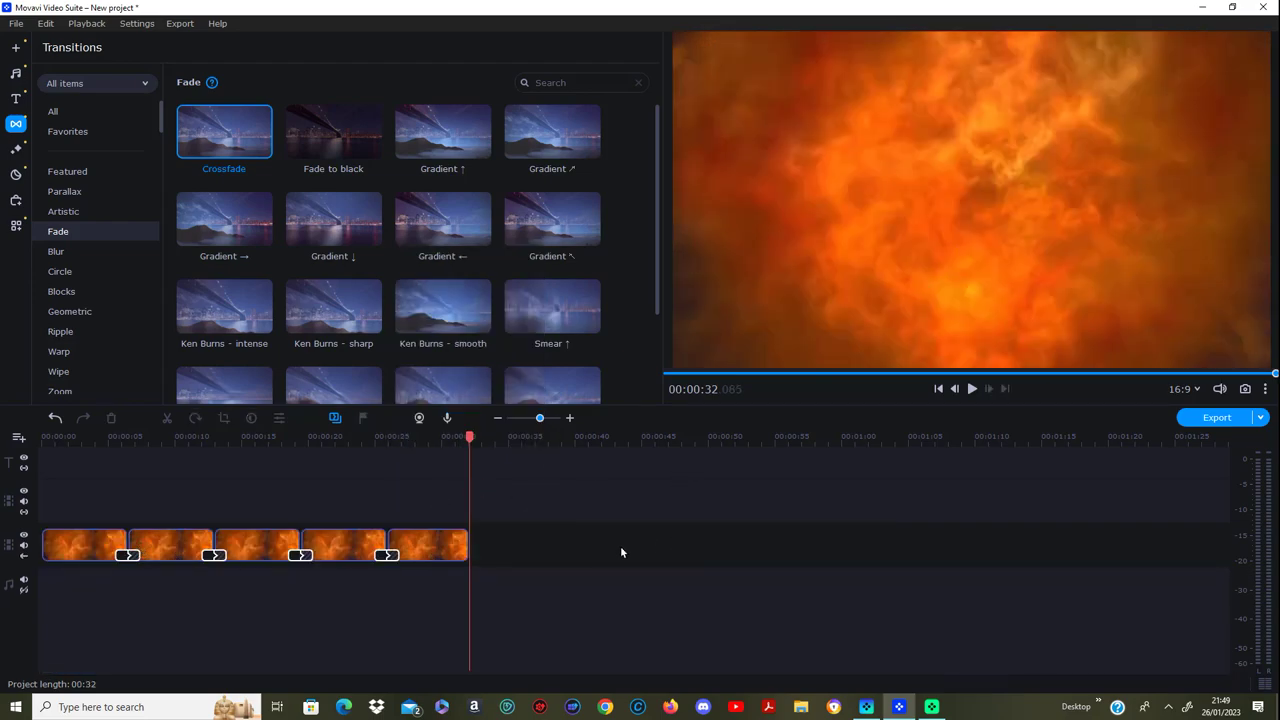
Step: Add the water clip to the top track and cut away its first two seconds
left_click(18, 49)
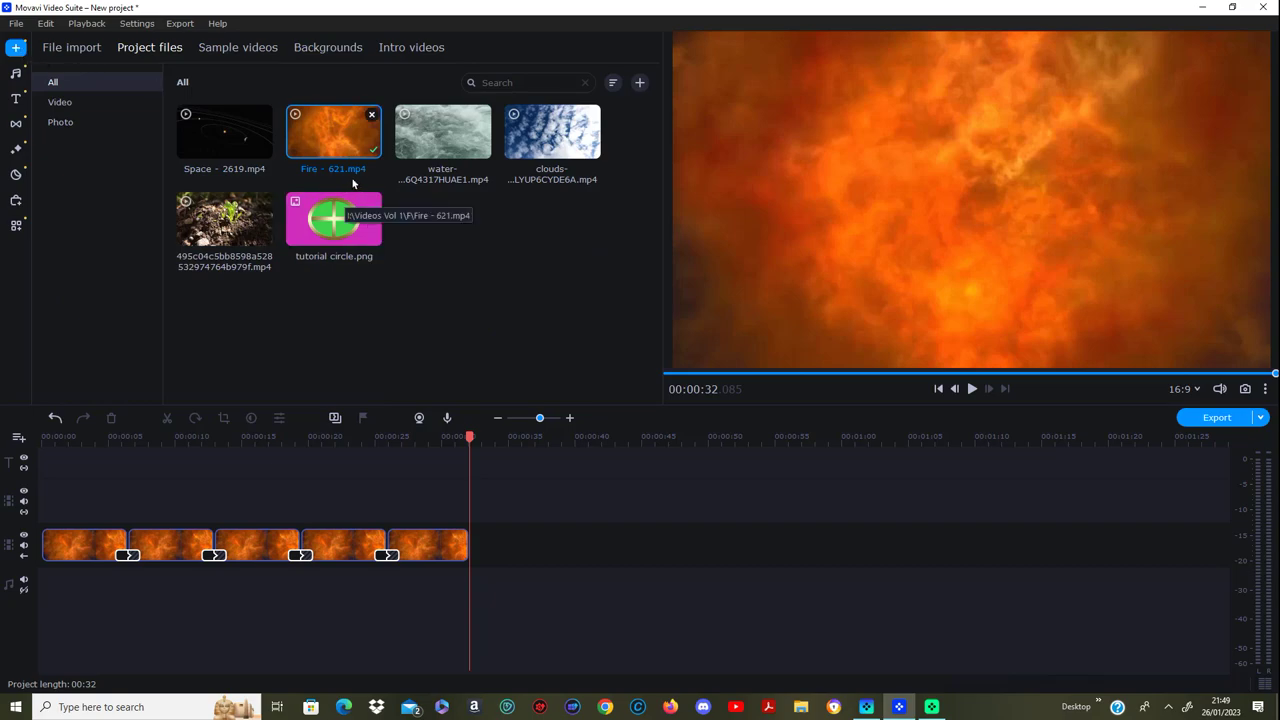
left_click_drag(450, 140, 42, 492)
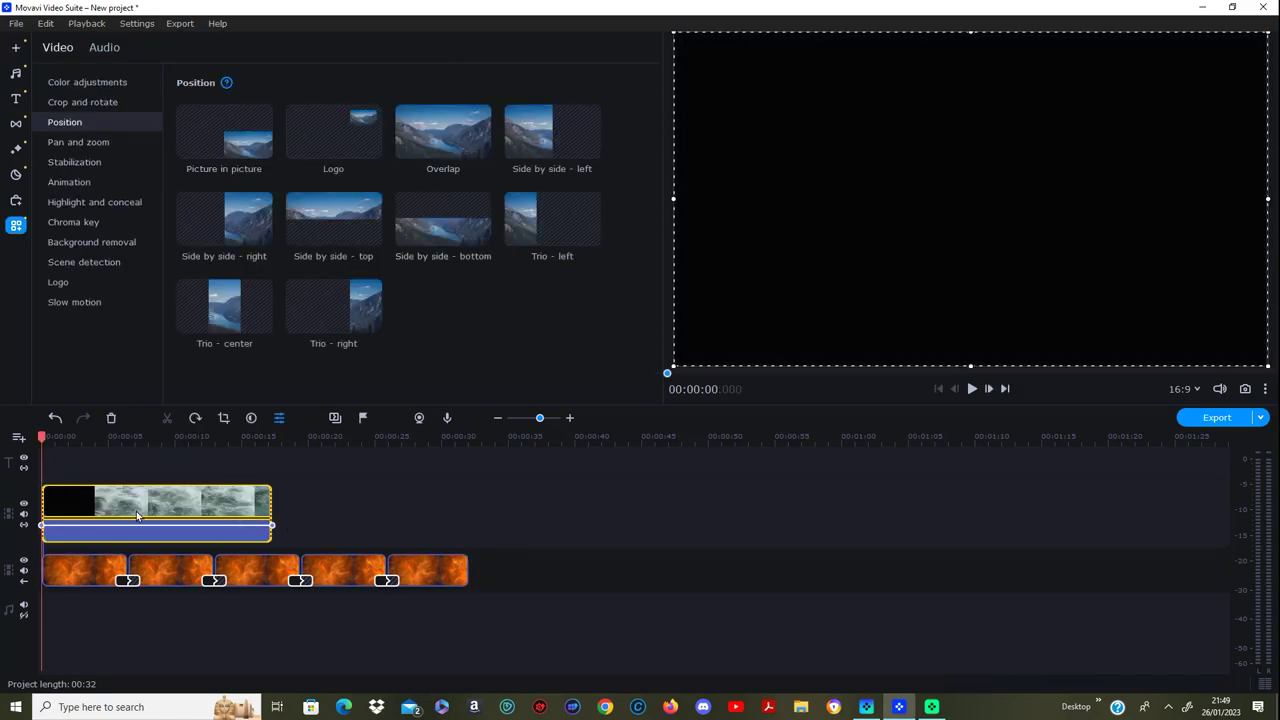
left_click(972, 390)
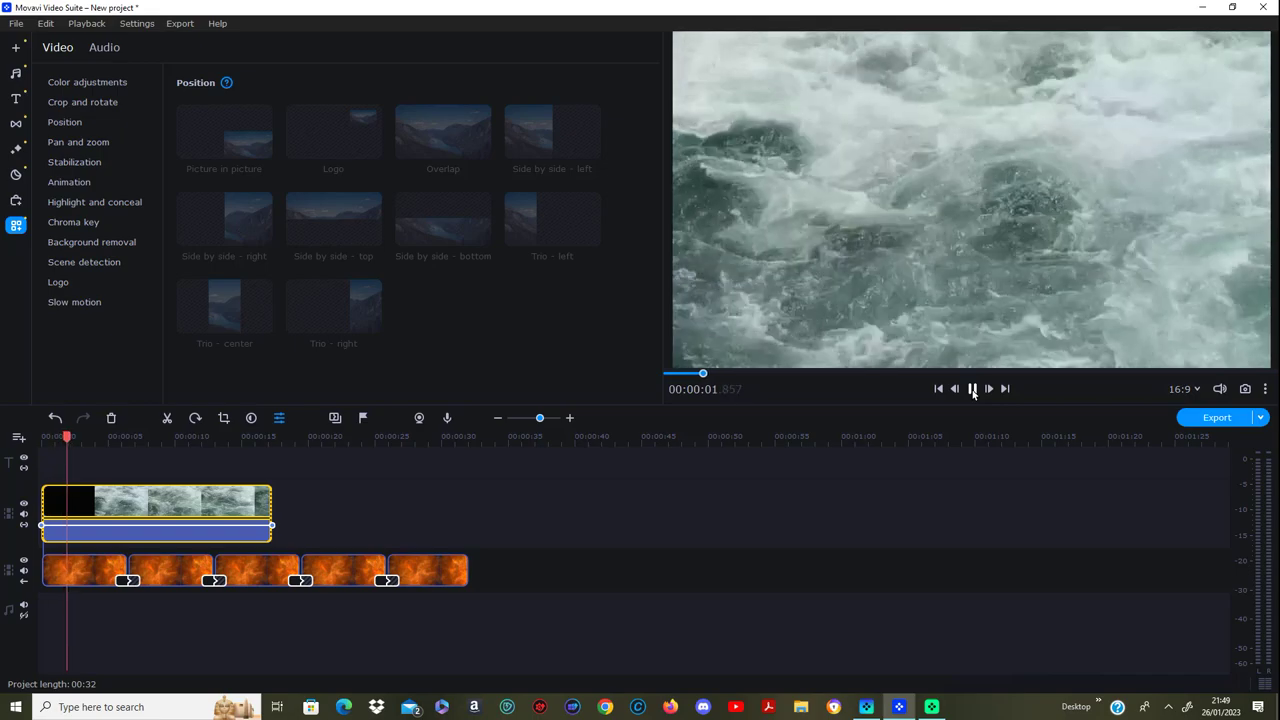
left_click(972, 390)
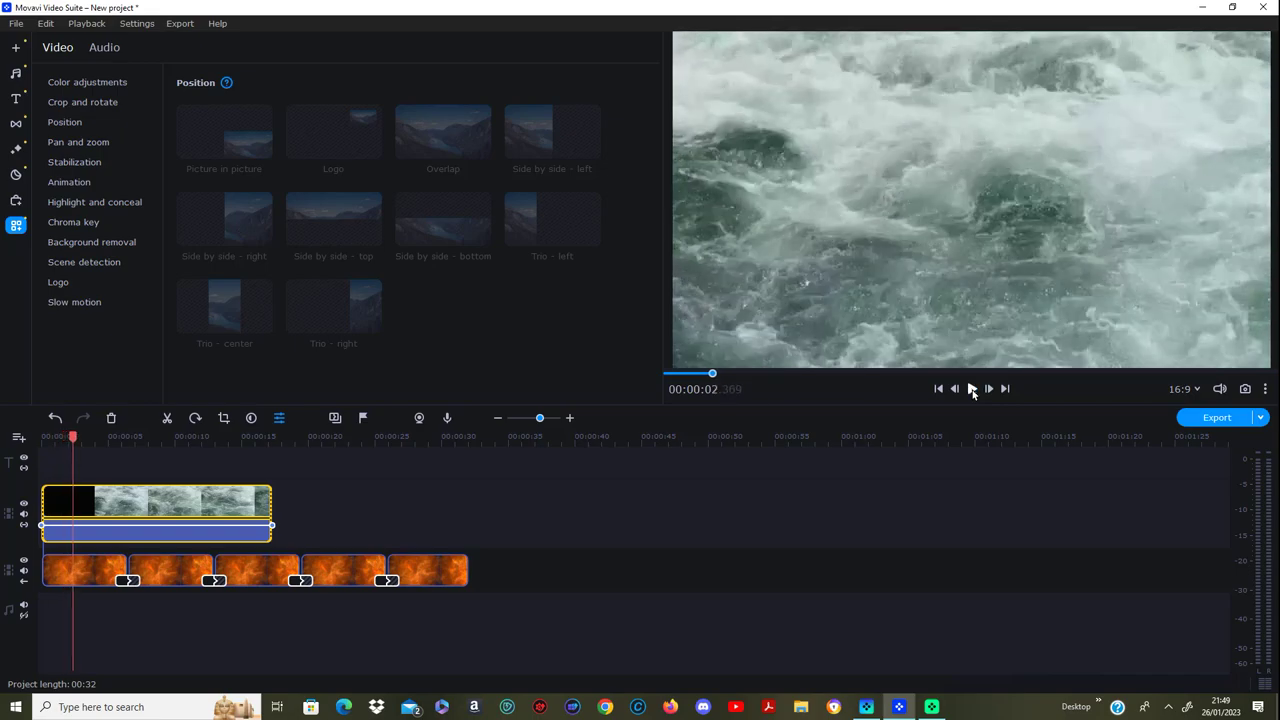
left_click(169, 419)
left_click(53, 516)
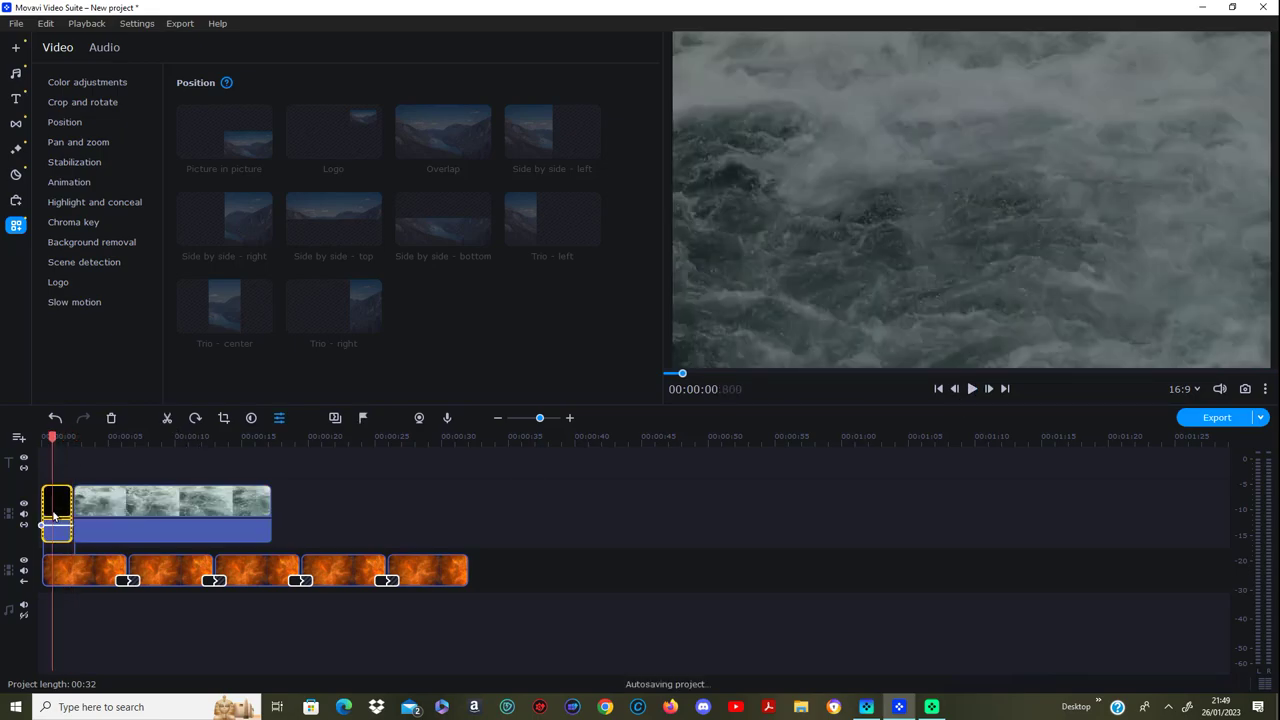
right_click(55, 512)
left_click(85, 449)
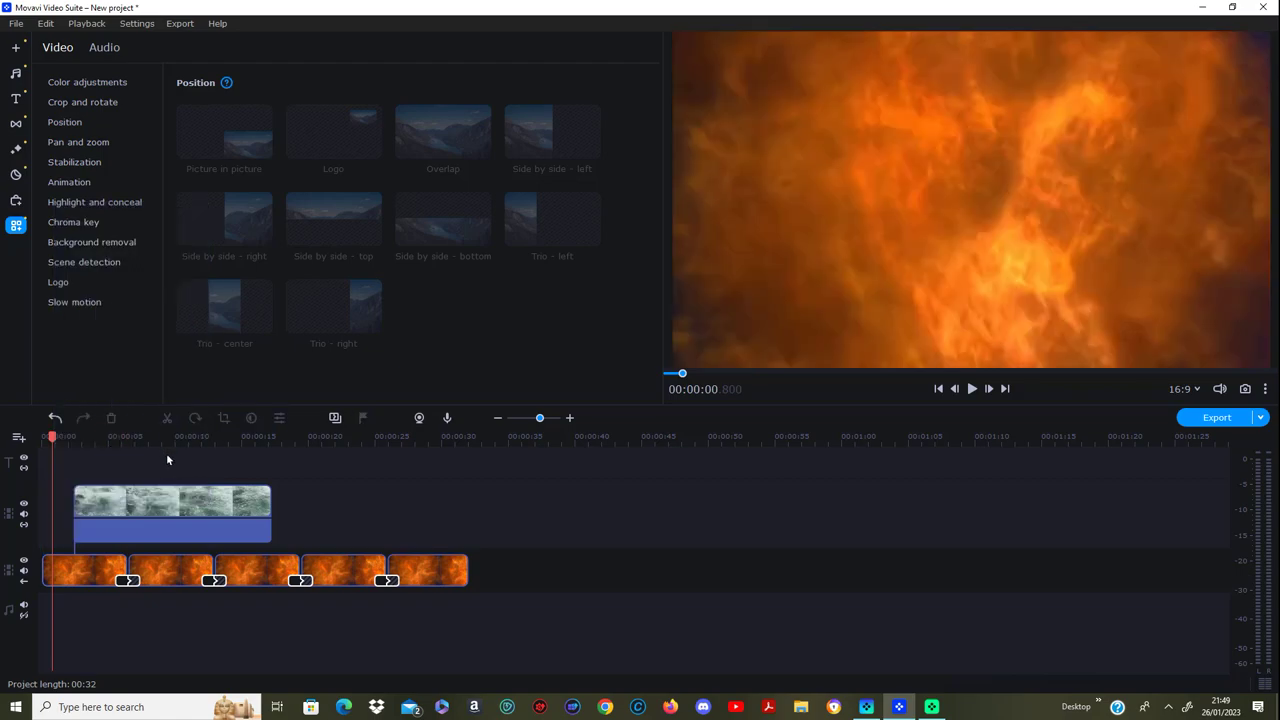
Step: Cut the water clip at about 16 seconds, deleting the end piece and its audio
left_click(235, 441)
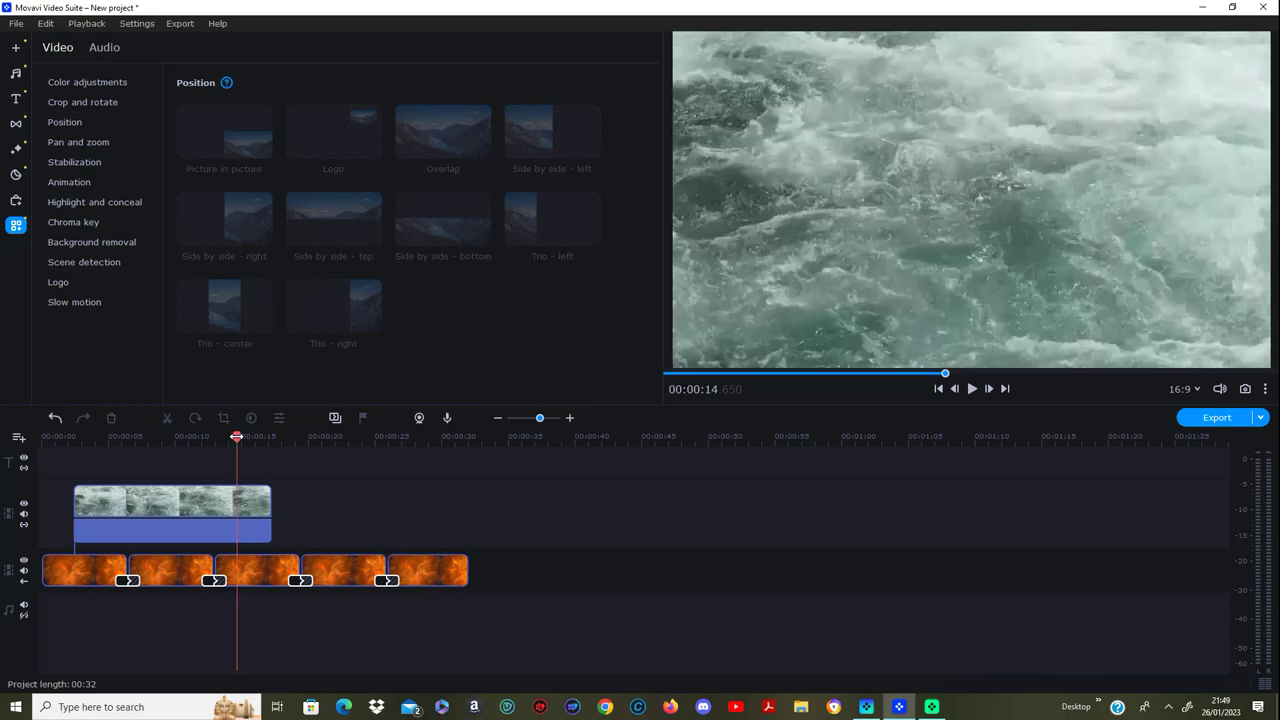
mouse_move(234, 438)
left_mouse_down()
mouse_move(259, 438)
mouse_move(244, 438)
left_mouse_up()
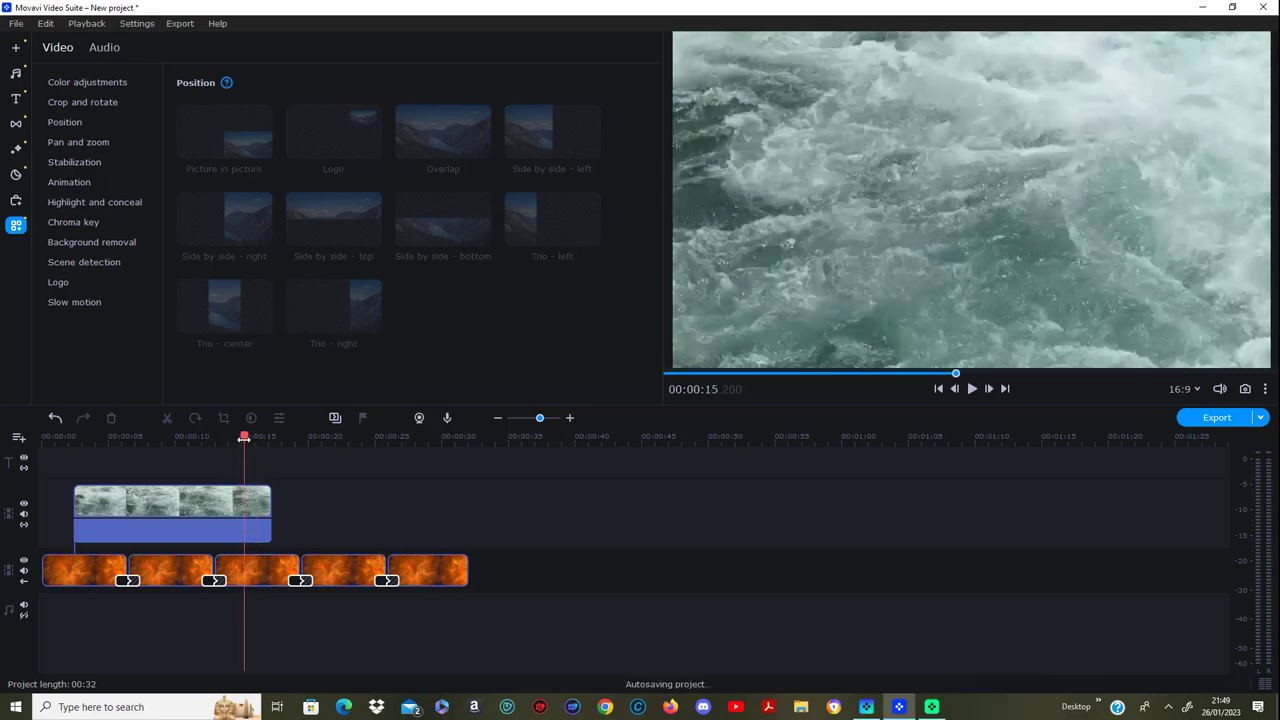
left_click(244, 510)
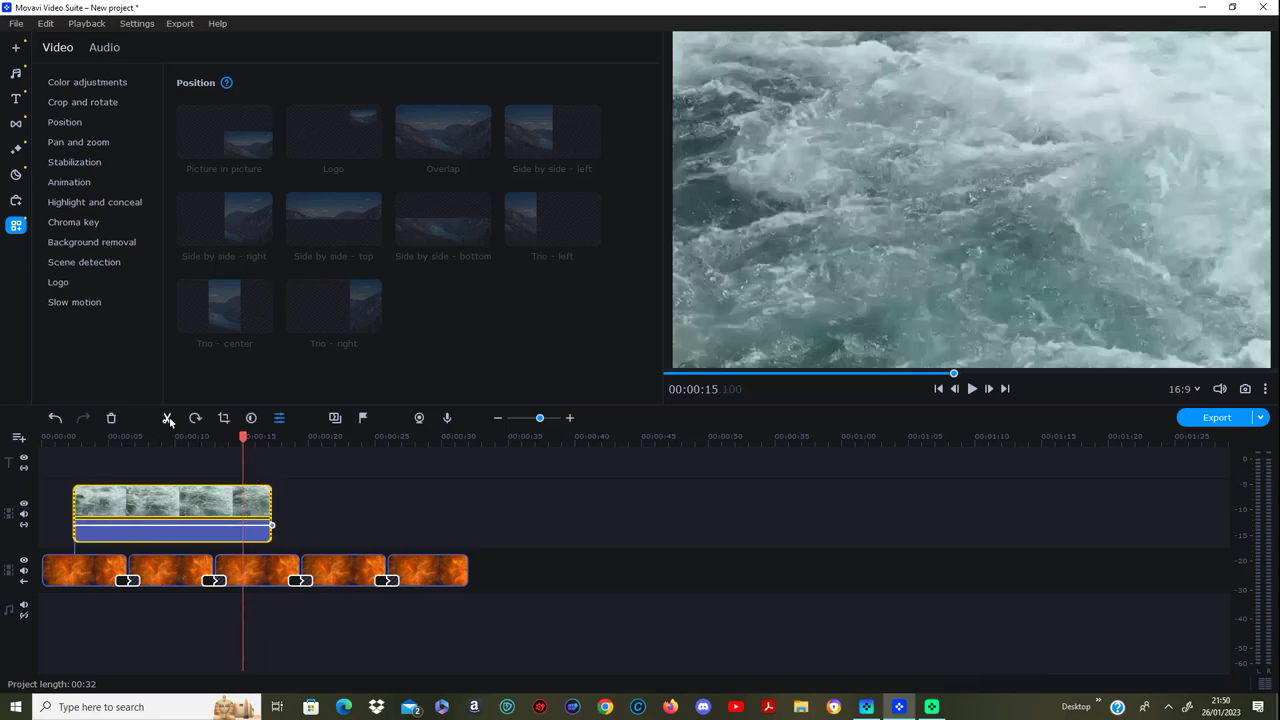
left_click(168, 419)
left_click(262, 514)
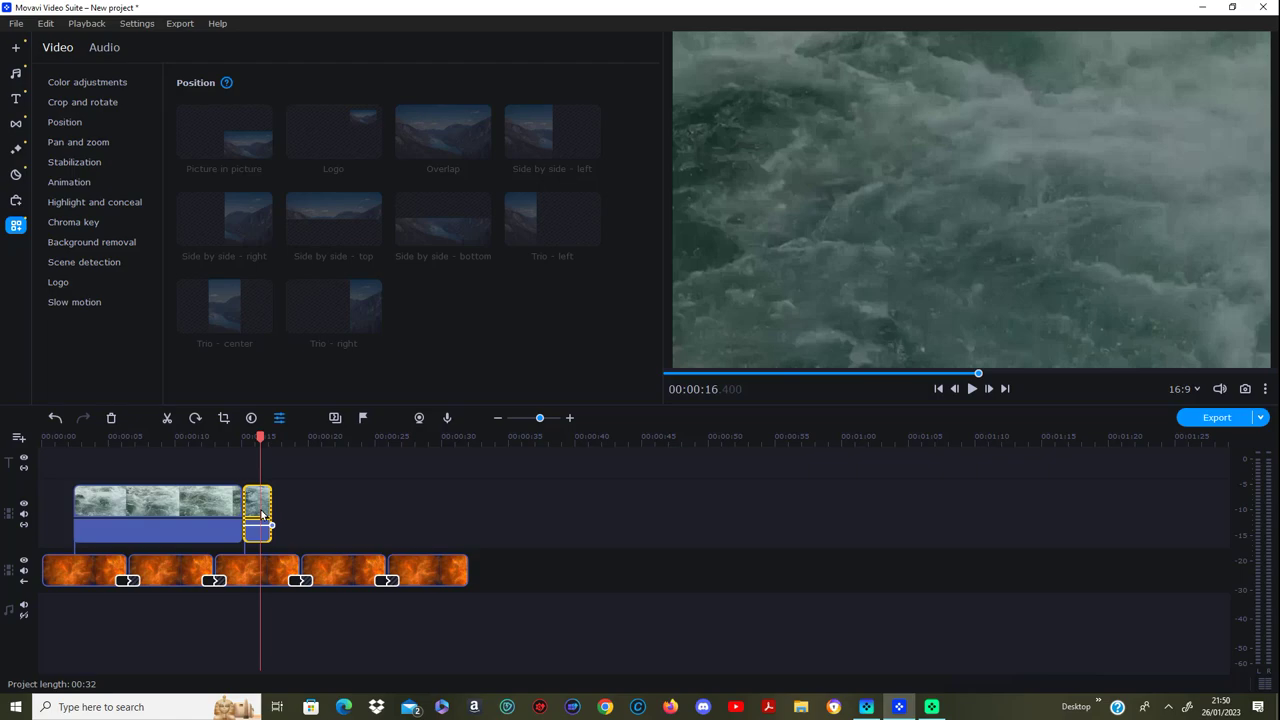
right_click(264, 512)
left_click(316, 452)
left_click(195, 537)
right_click(195, 537)
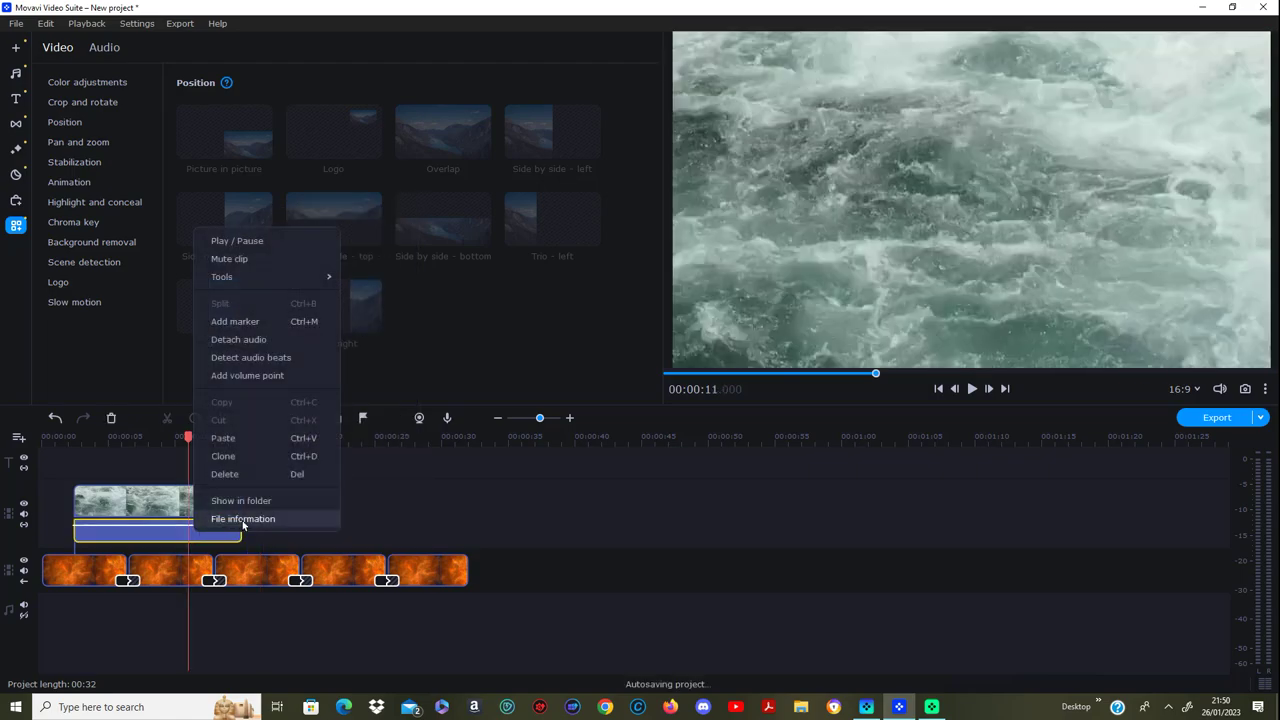
left_click(243, 477)
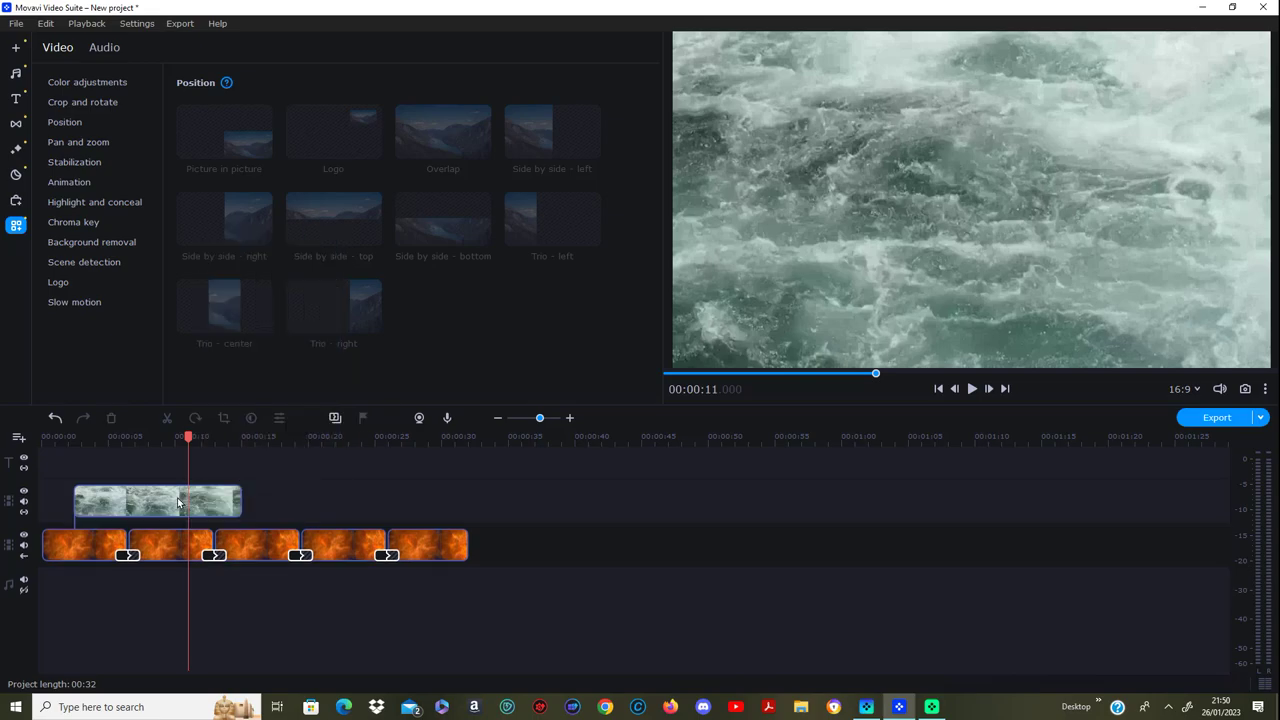
Step: Move the water clip to the timeline start and paste a second copy flush after it
mouse_move(184, 504)
left_mouse_down()
mouse_move(152, 508)
mouse_move(163, 505)
left_mouse_up()
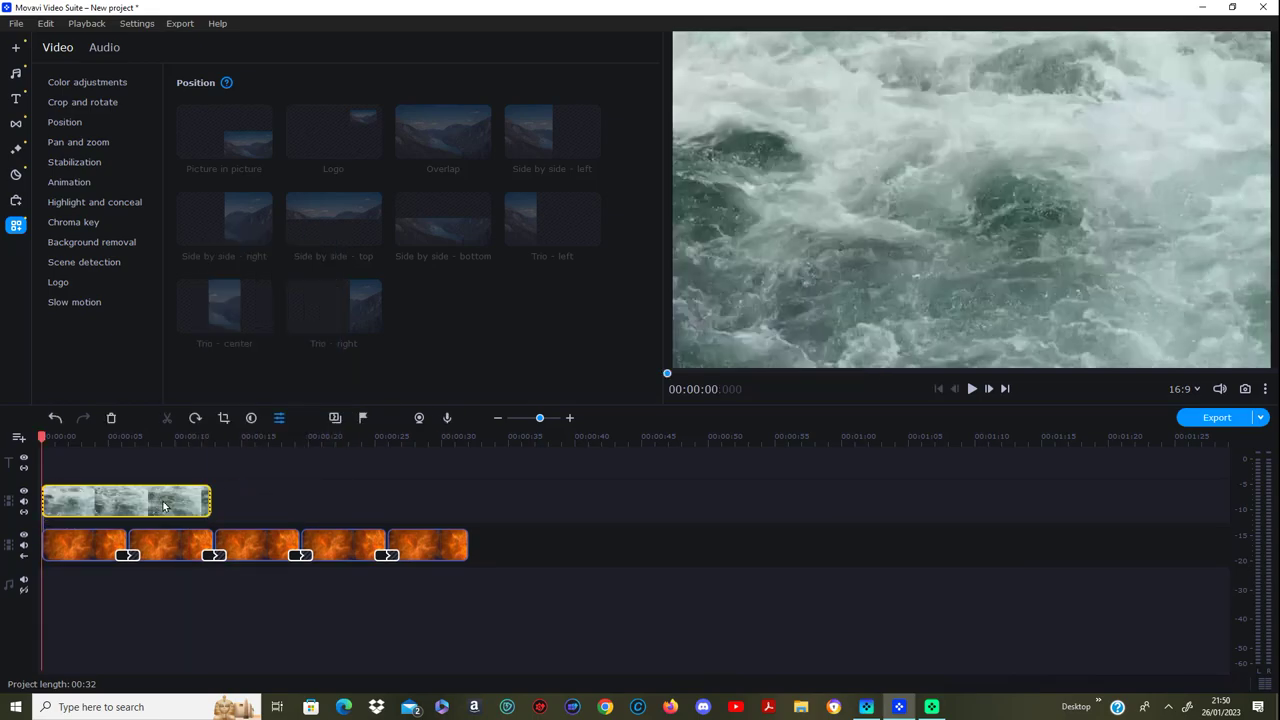
right_click(181, 505)
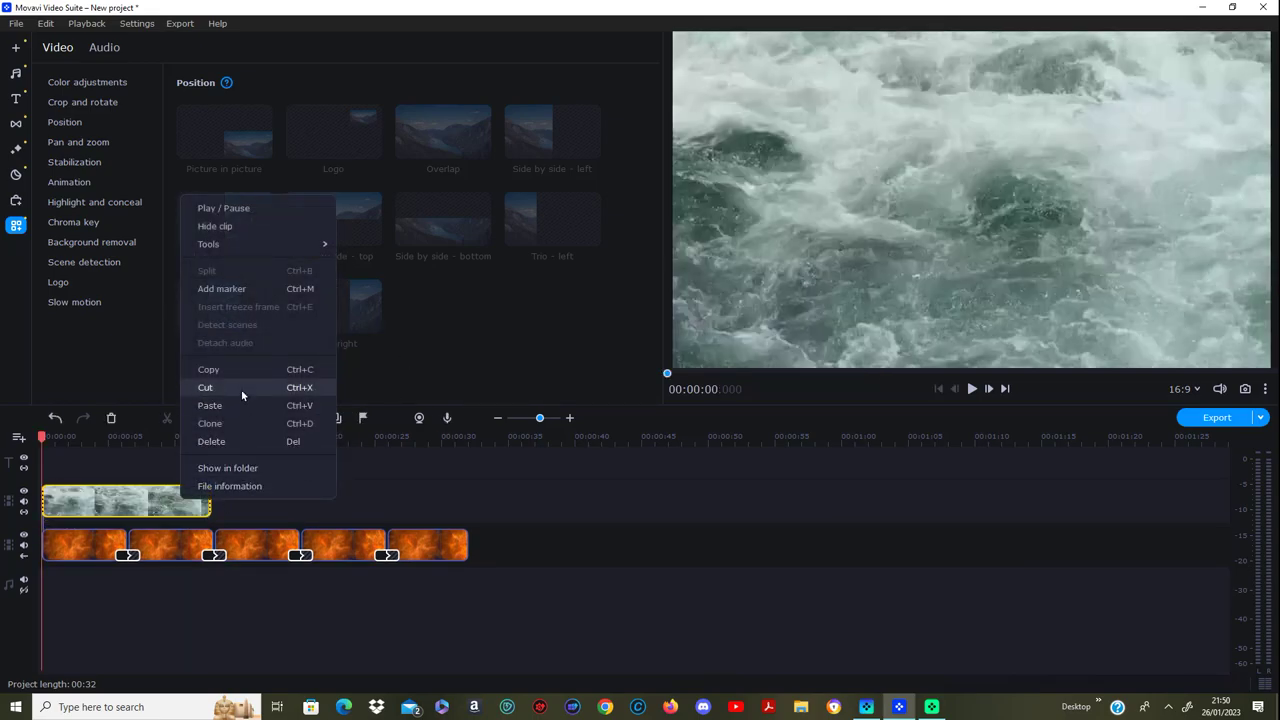
key("Escape")
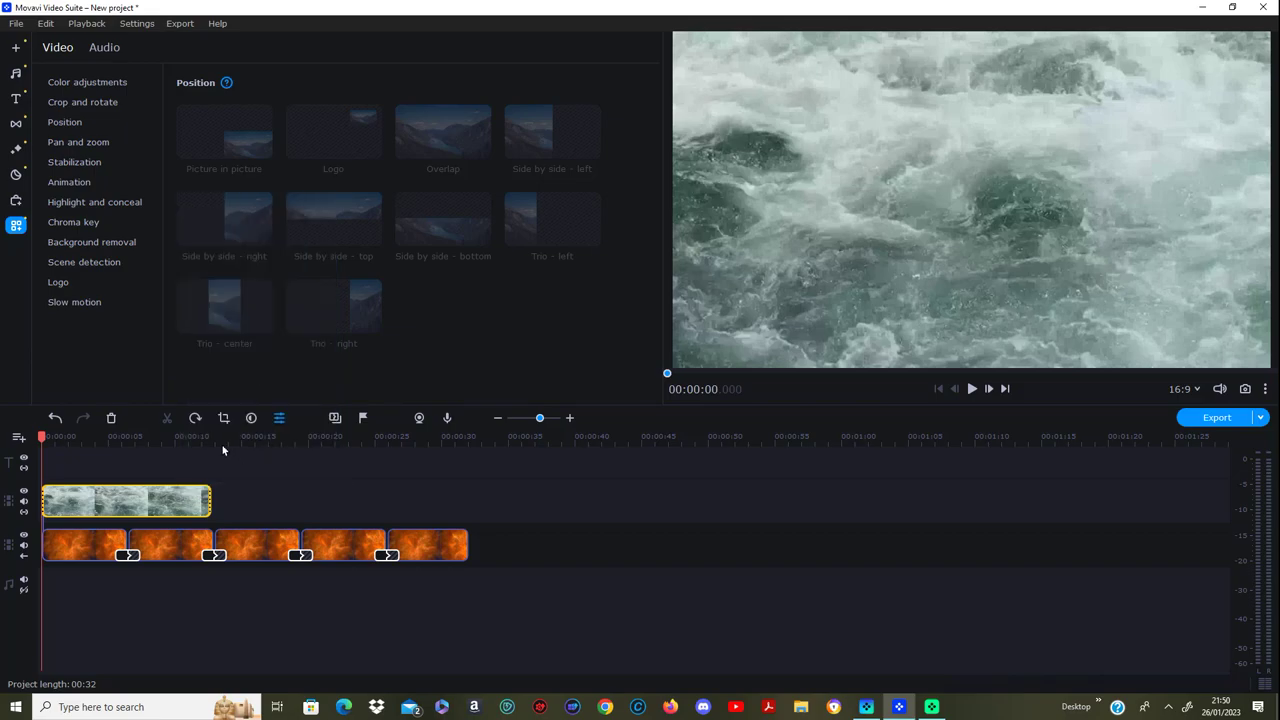
left_click(217, 441)
right_click(273, 498)
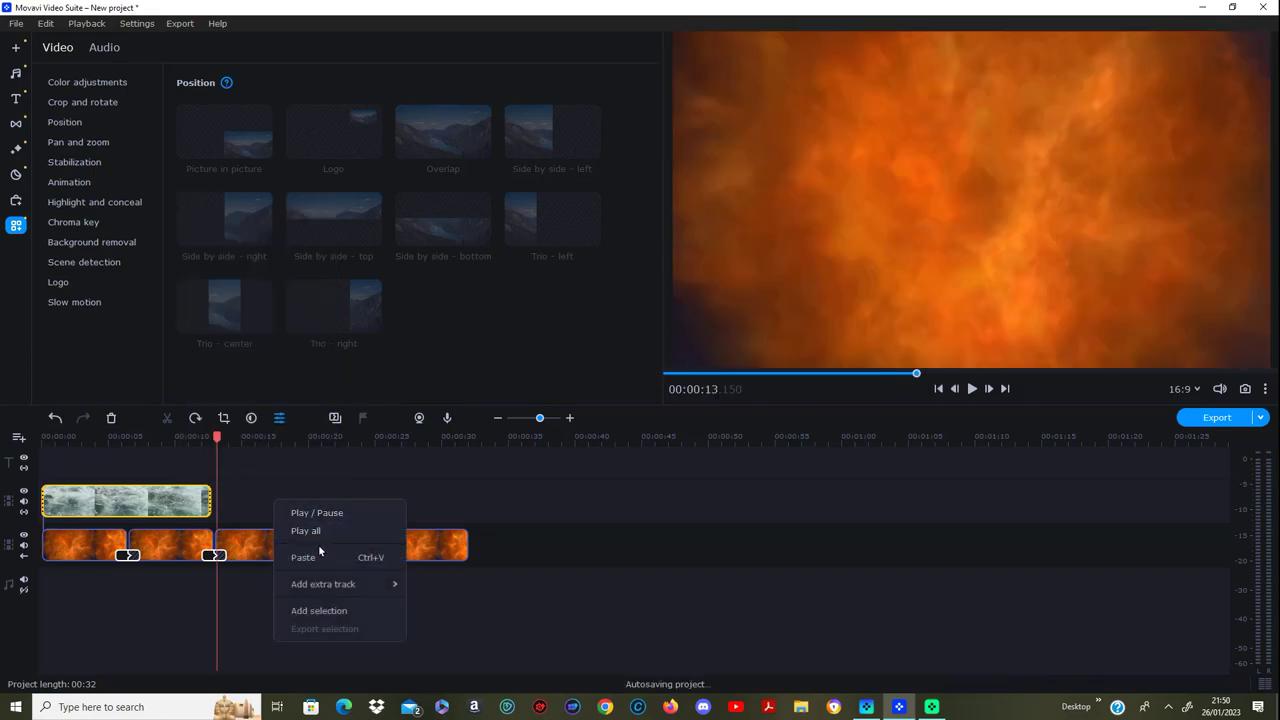
left_click(303, 557)
left_click_drag(313, 509, 303, 506)
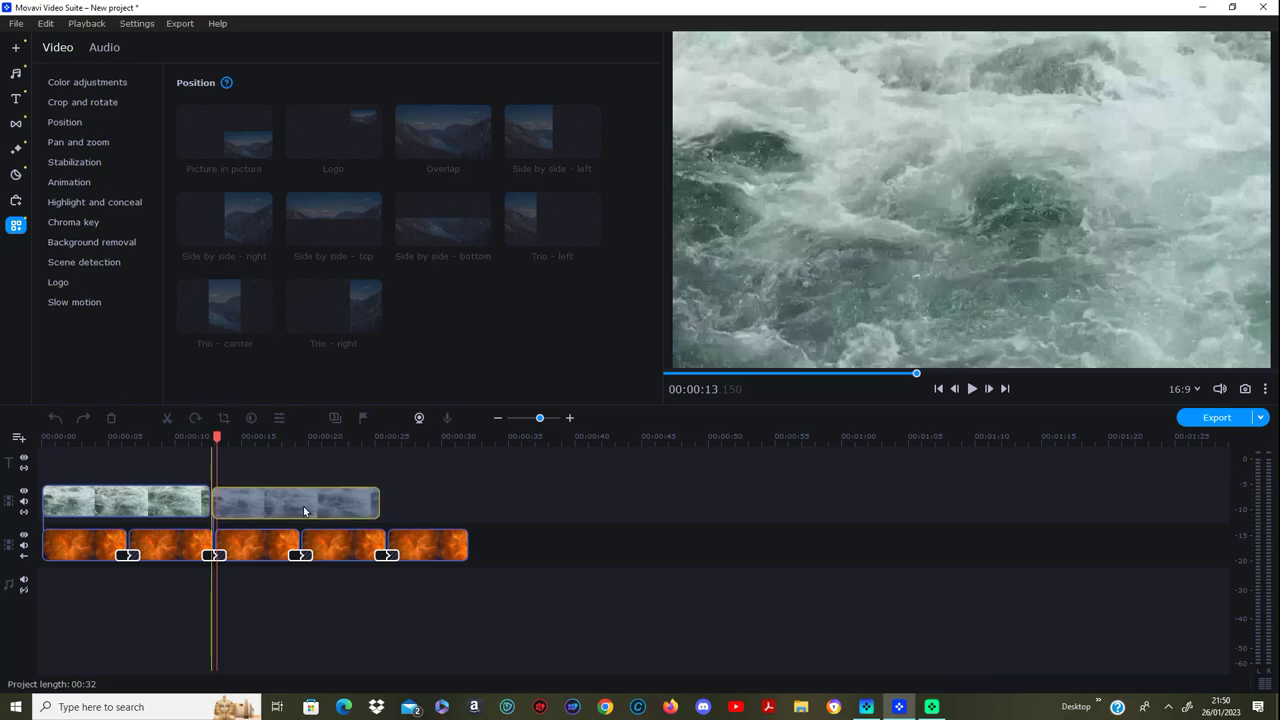
Step: Paste a third water copy flush, trim it to 00:32, and crossfade the first two
left_click(389, 441)
right_click(405, 494)
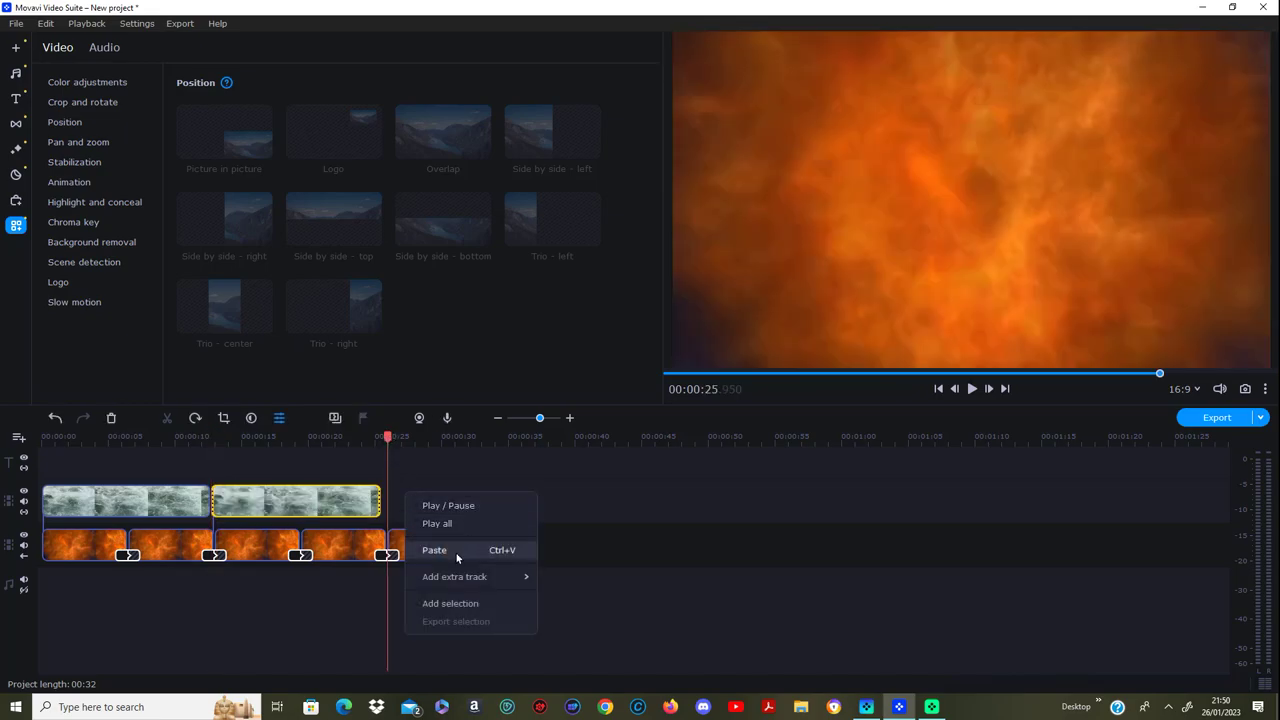
left_click(455, 551)
left_click_drag(460, 516, 455, 517)
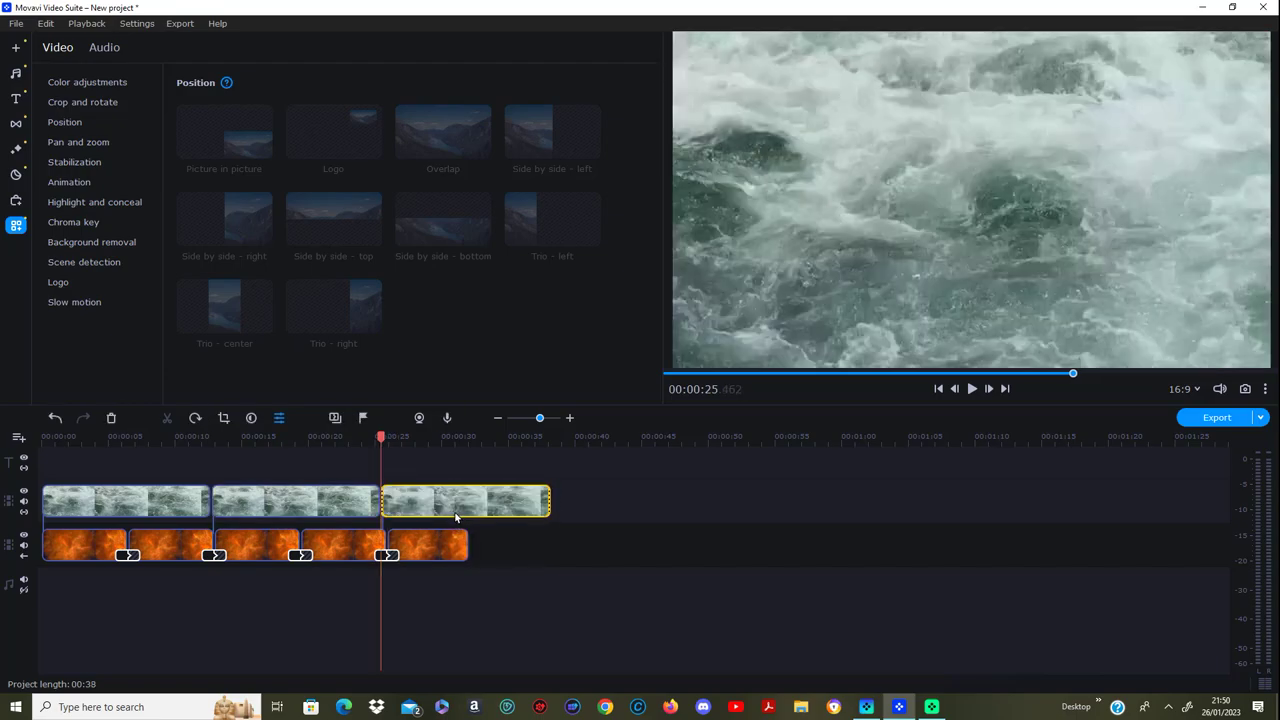
left_click_drag(548, 501, 469, 510)
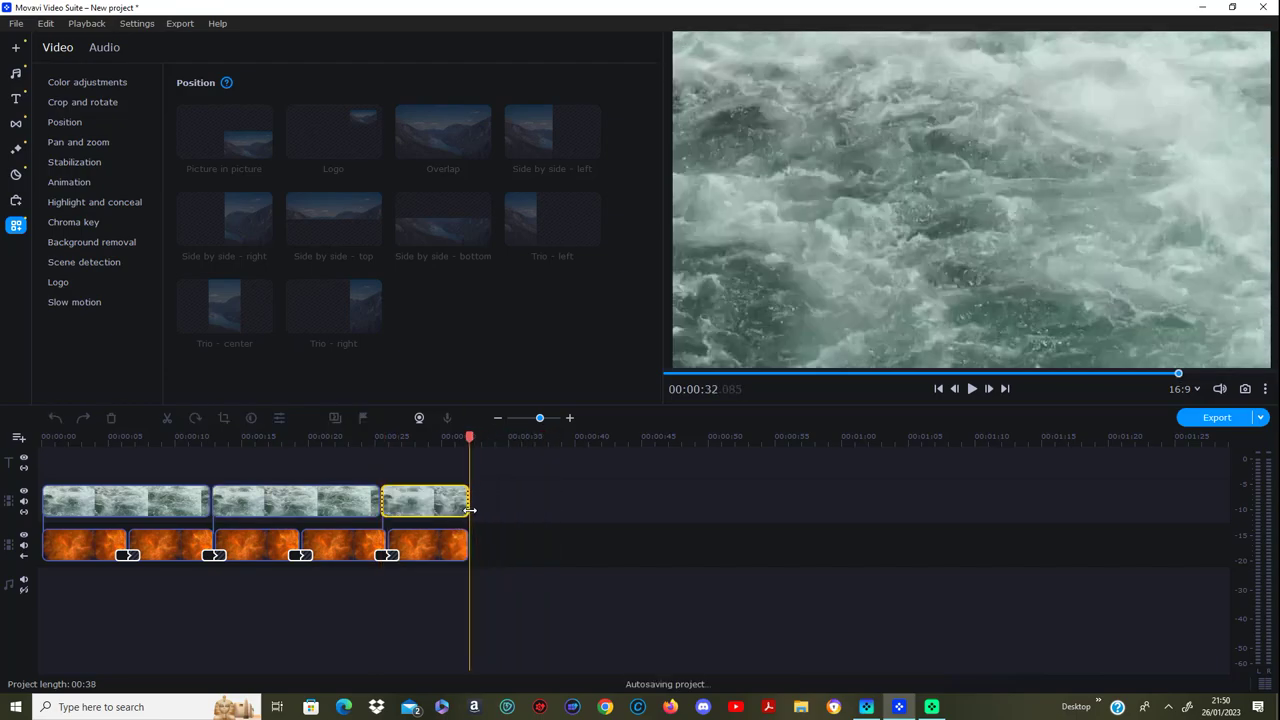
left_click(568, 556)
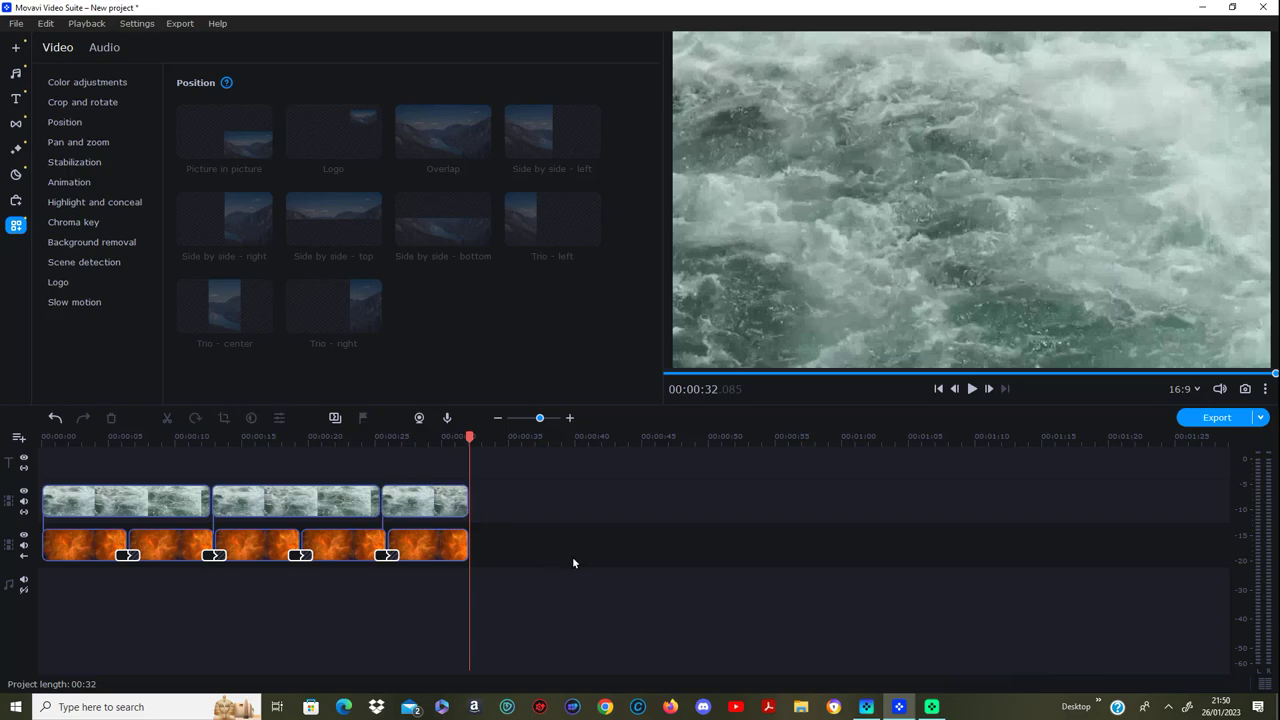
left_click(15, 124)
left_click_drag(248, 136, 212, 508)
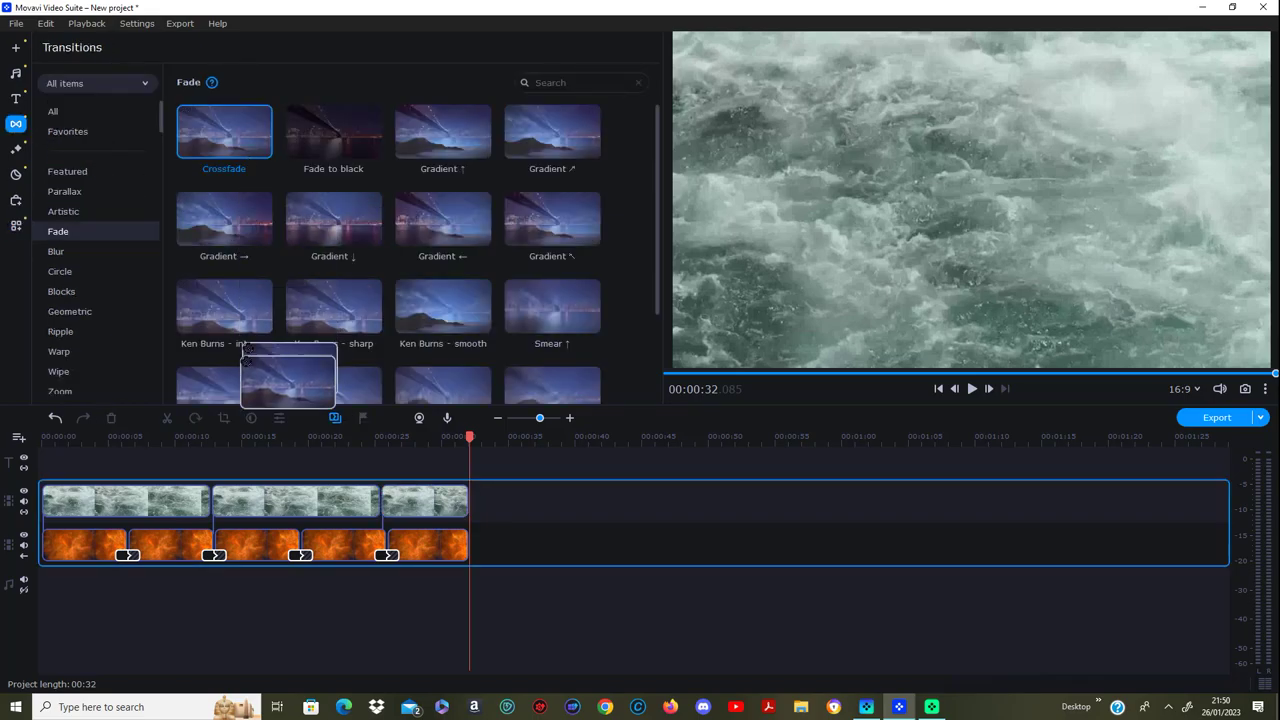
Step: Add a Crossfade before the last water clip and put the clouds clip on a new top track
left_click_drag(238, 138, 381, 508)
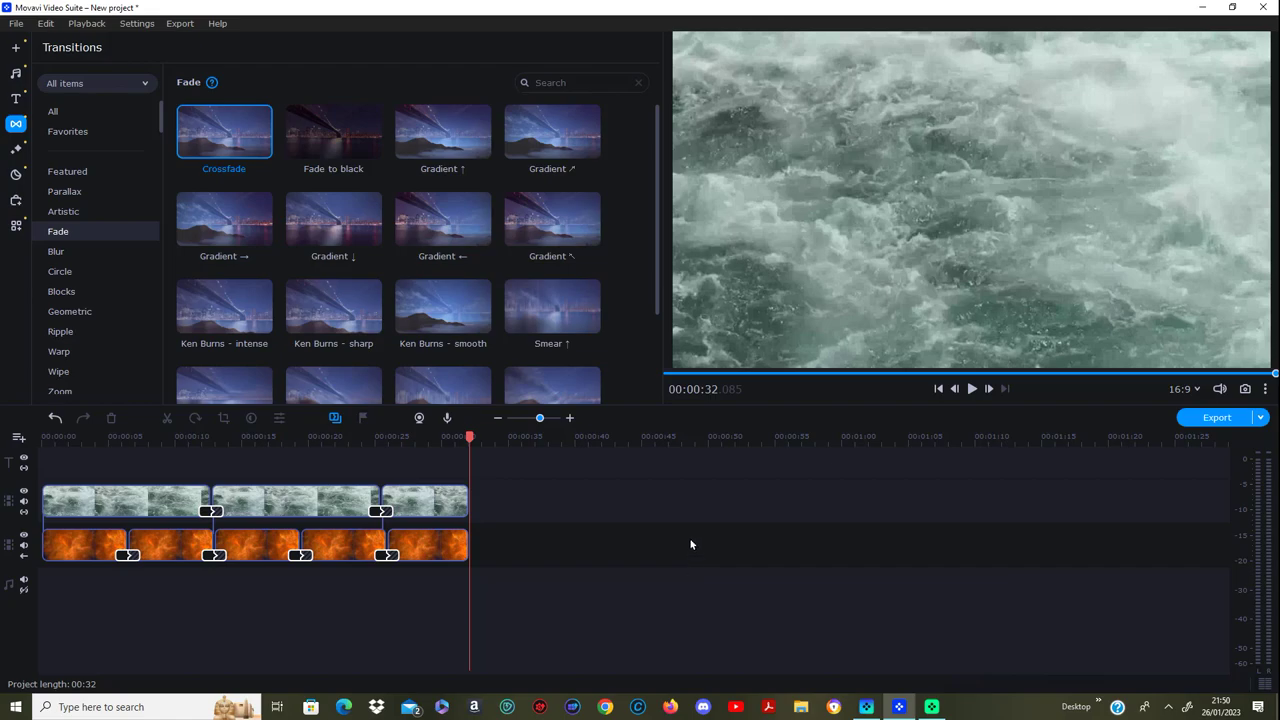
left_click(17, 52)
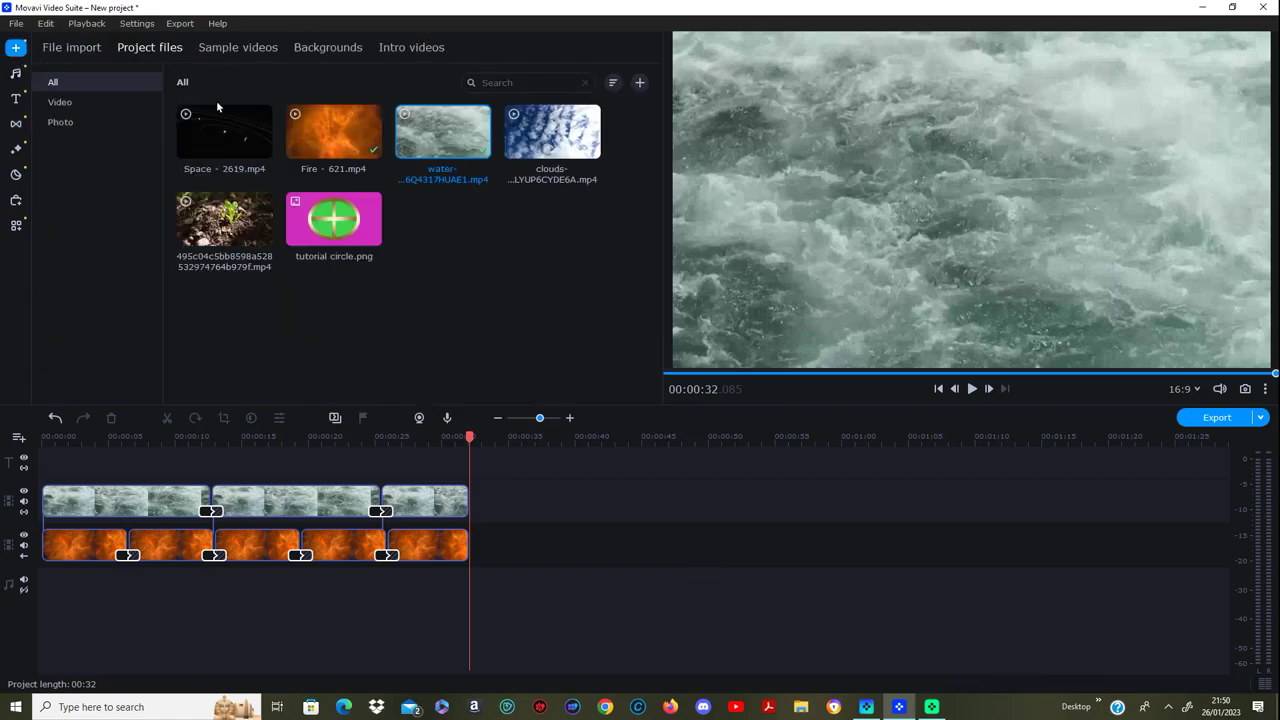
mouse_move(571, 155)
left_mouse_down()
mouse_move(116, 449)
mouse_move(43, 437)
left_mouse_up()
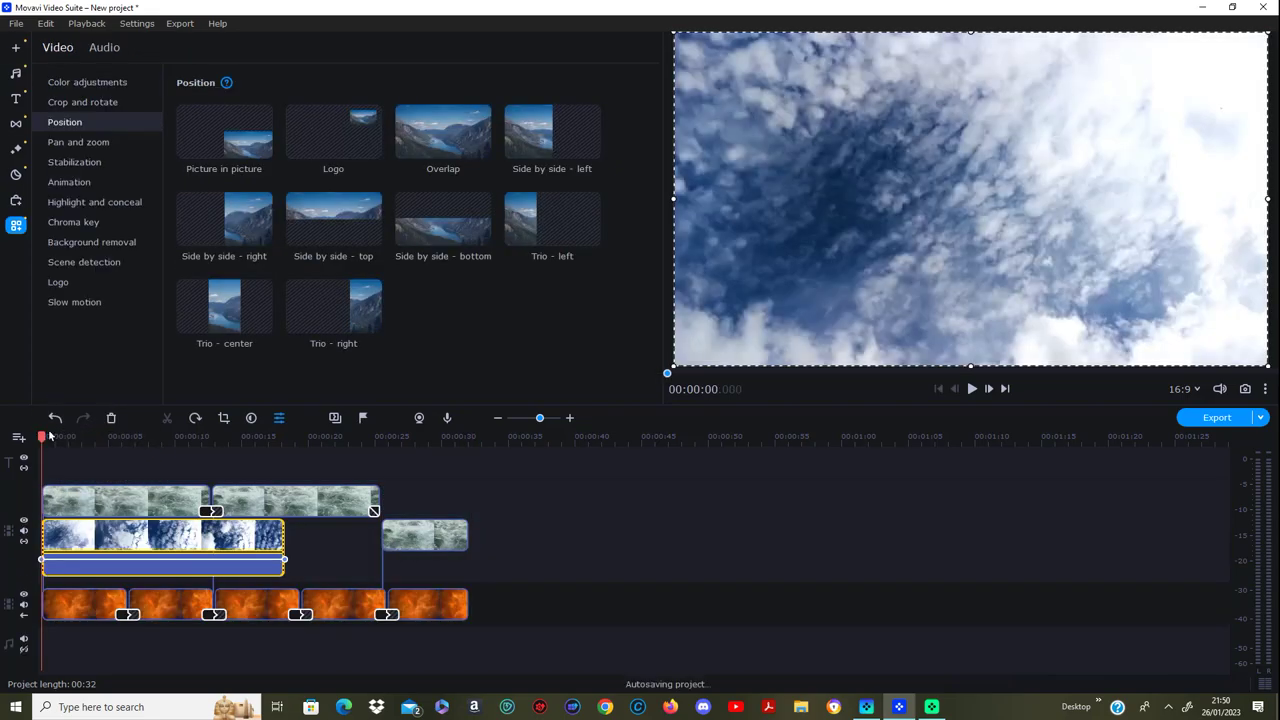
left_click_drag(168, 548, 163, 483)
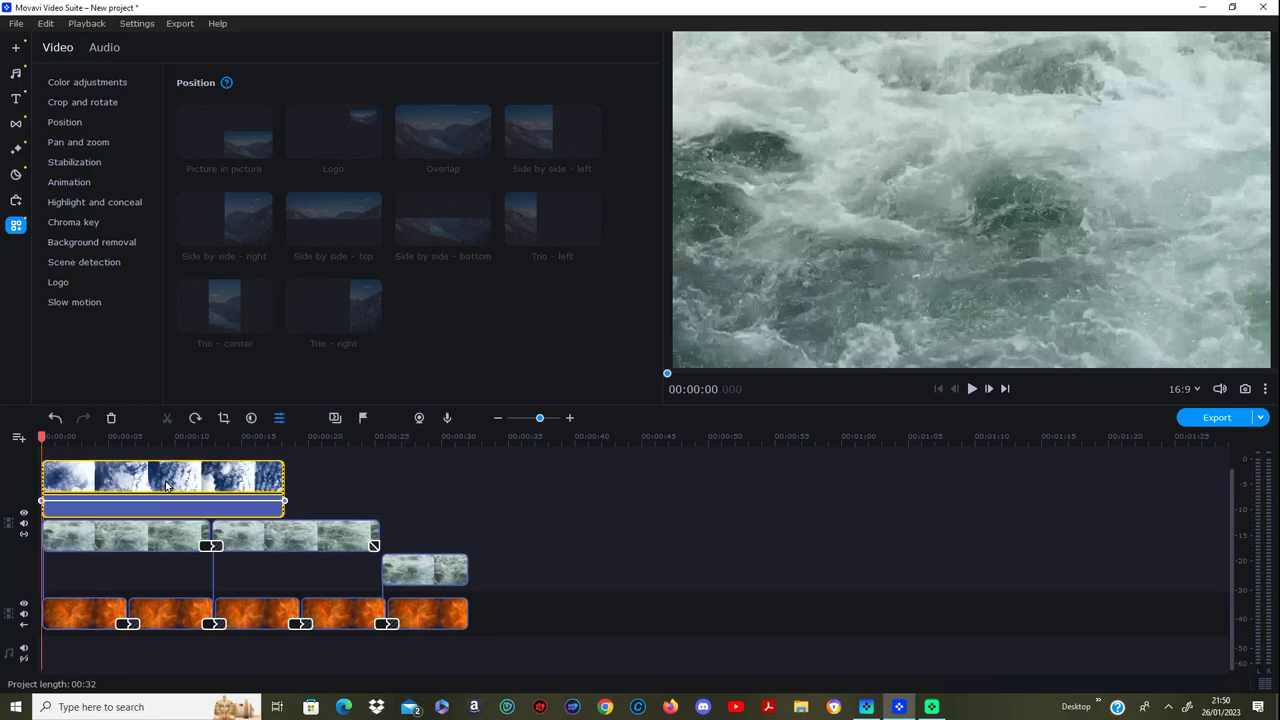
left_click(401, 586)
mouse_move(401, 586)
left_mouse_down()
mouse_move(415, 545)
mouse_move(372, 583)
left_mouse_up()
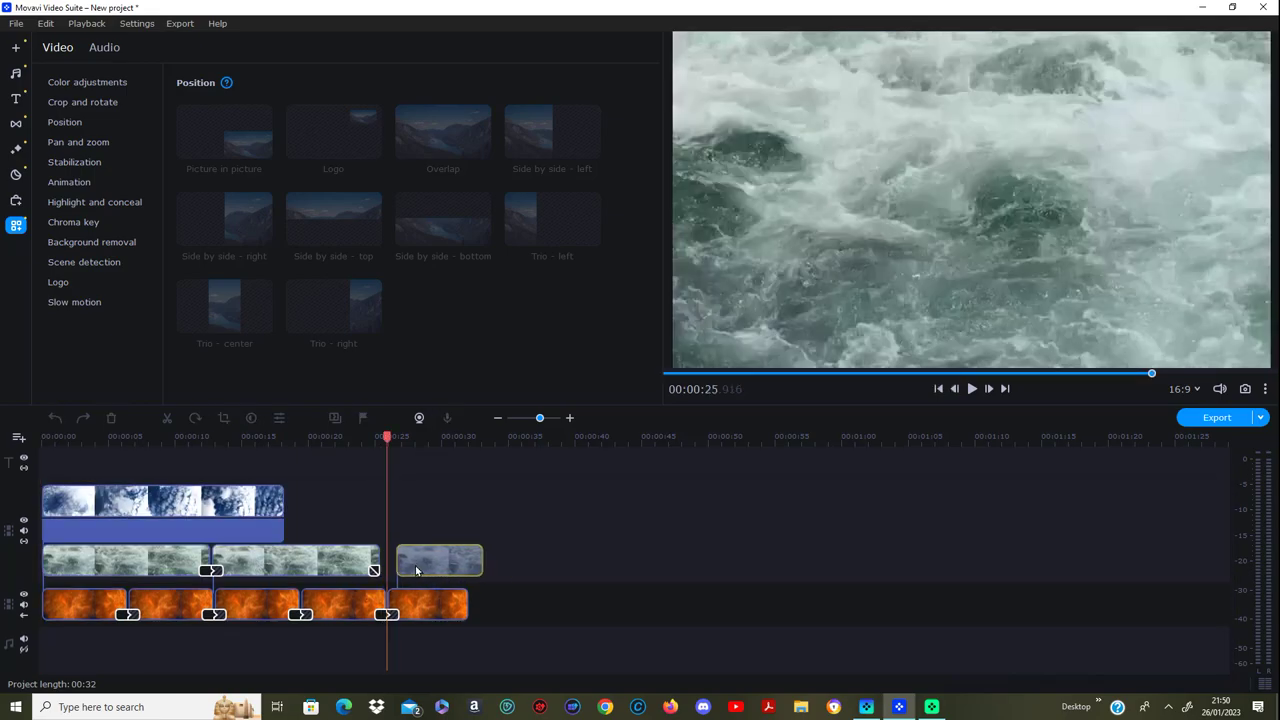
Step: Replace the faulty transition before the last water clip with a fresh Crossfade
left_click(372, 570)
right_click(373, 573)
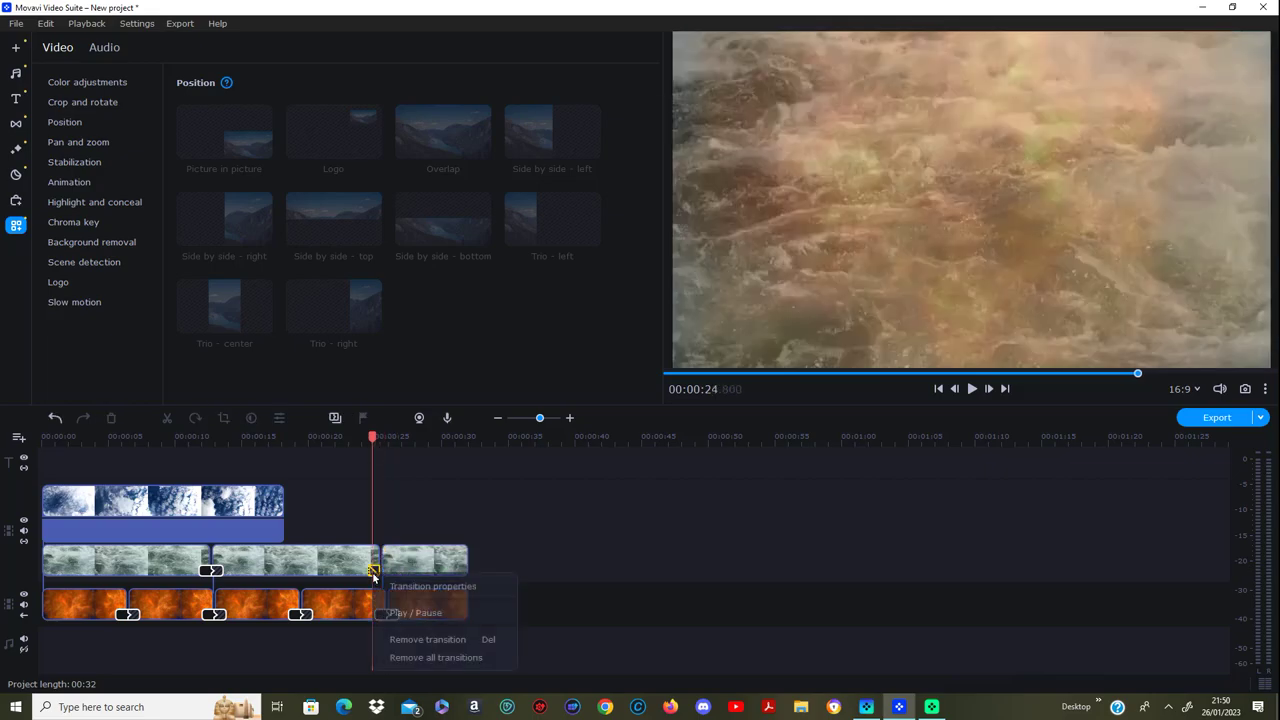
left_click(428, 638)
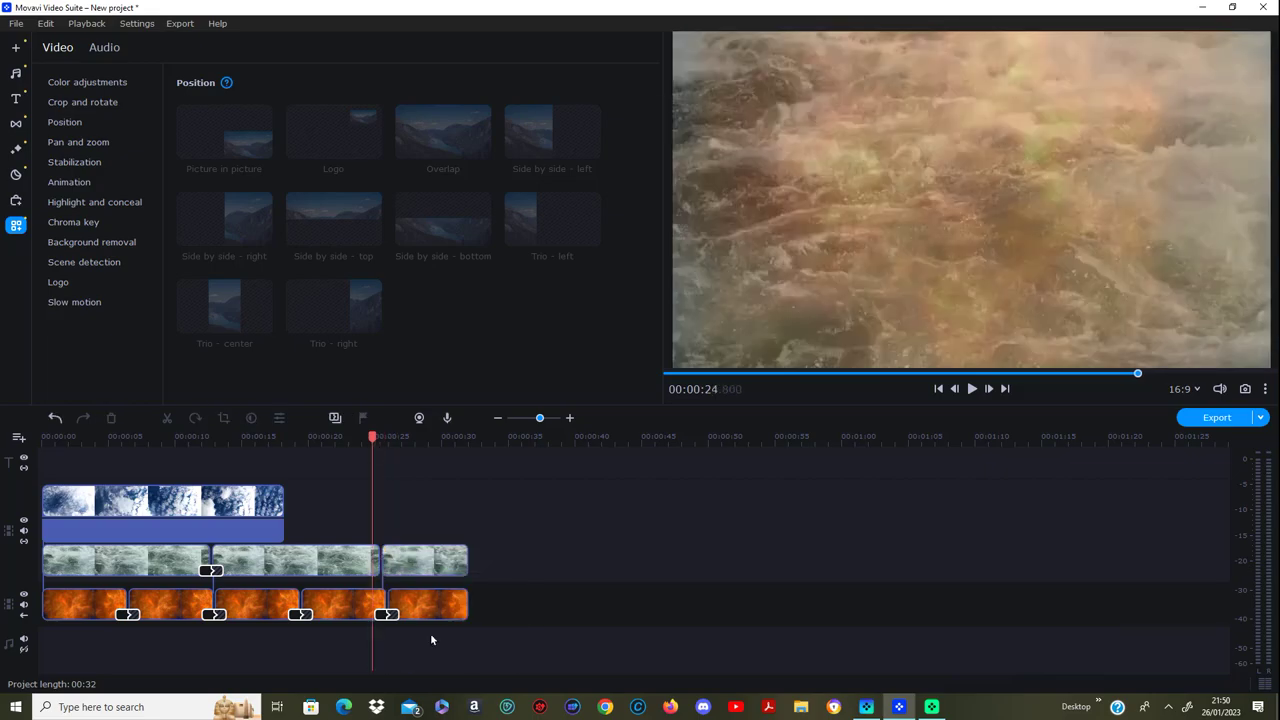
left_click(17, 125)
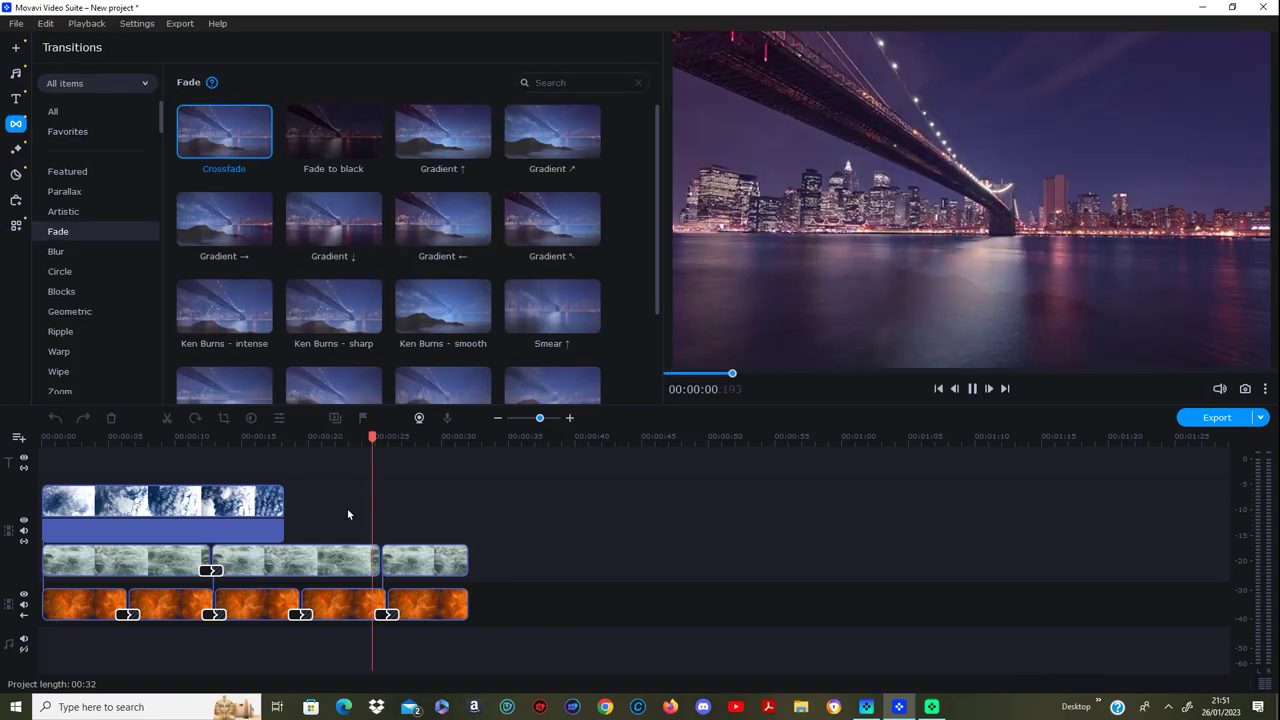
left_click_drag(224, 131, 386, 563)
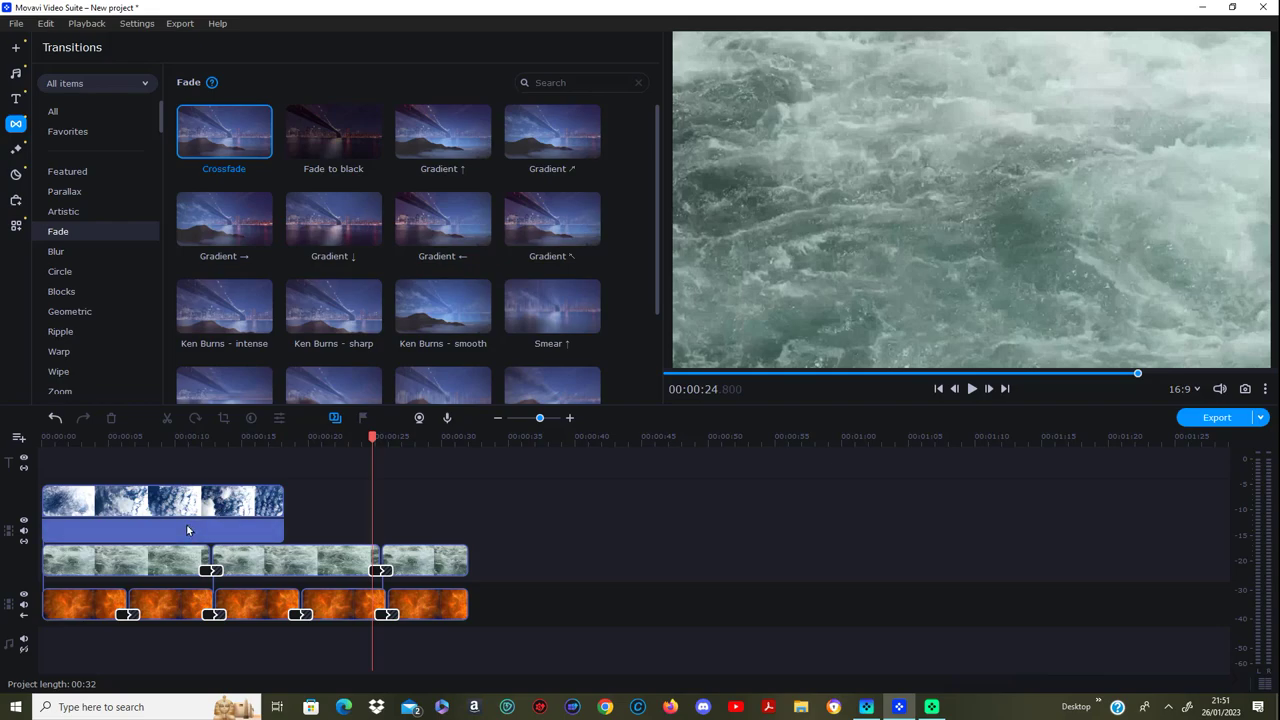
Step: Delete the clouds clip's separate audio bar
left_click(186, 526)
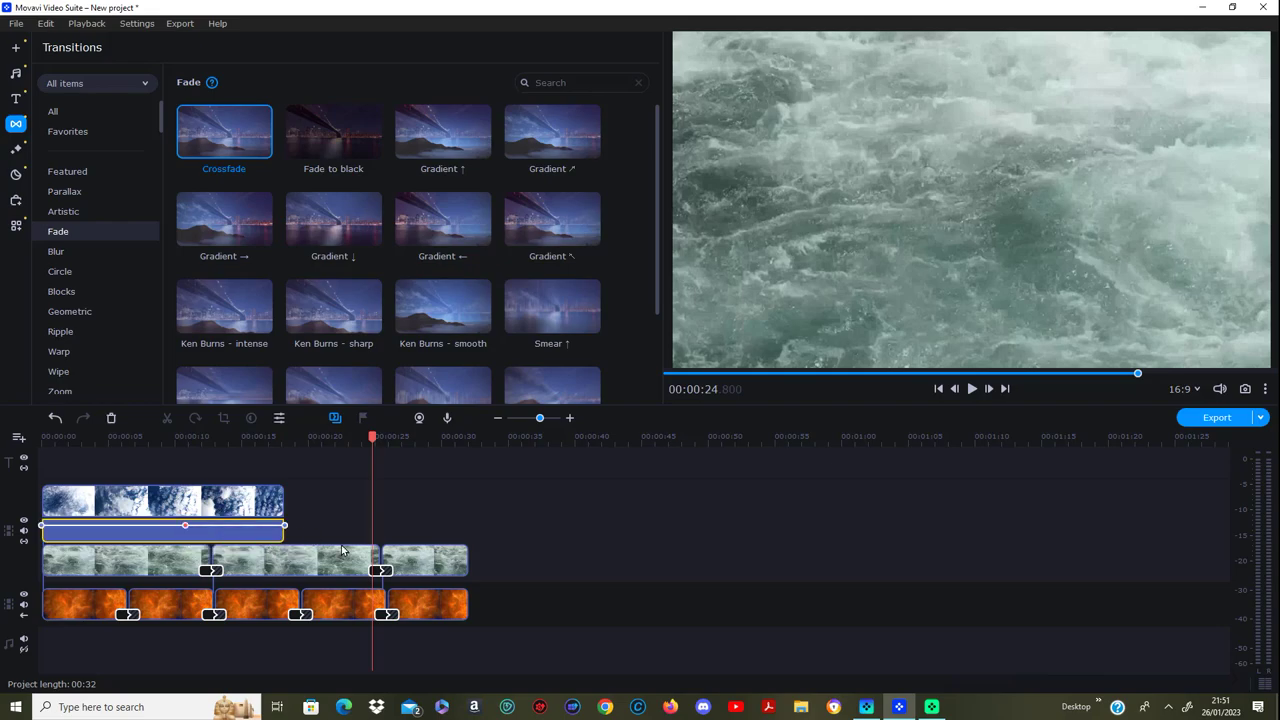
right_click(165, 531)
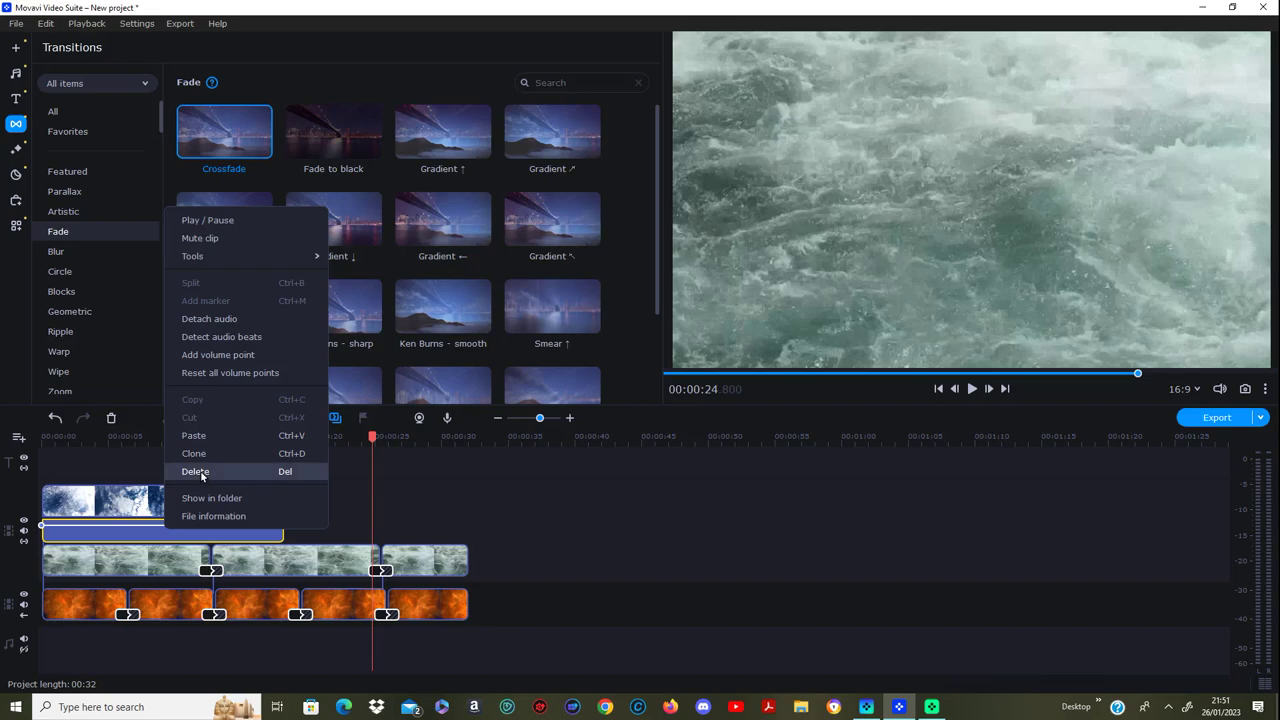
left_click(168, 508)
left_click(135, 540)
right_click(141, 540)
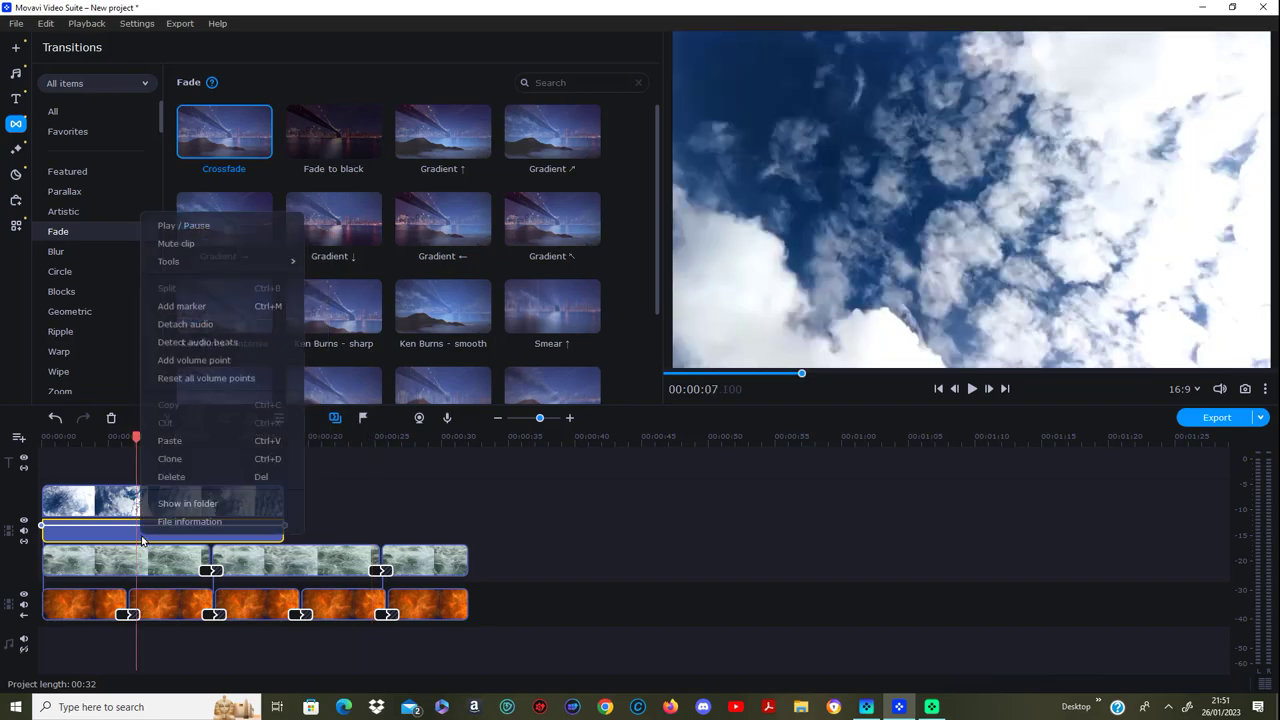
left_click(192, 477)
Step: Preview the clouds clip from the start and copy it
left_click(188, 510)
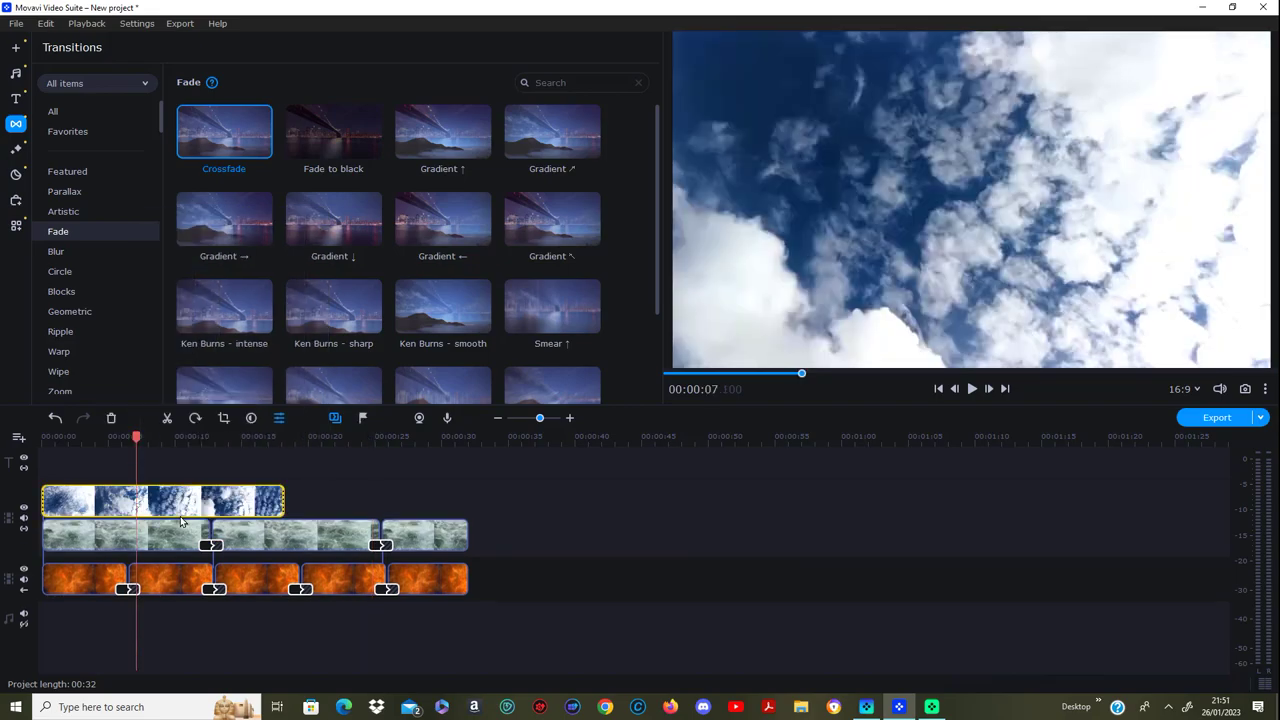
left_click(44, 440)
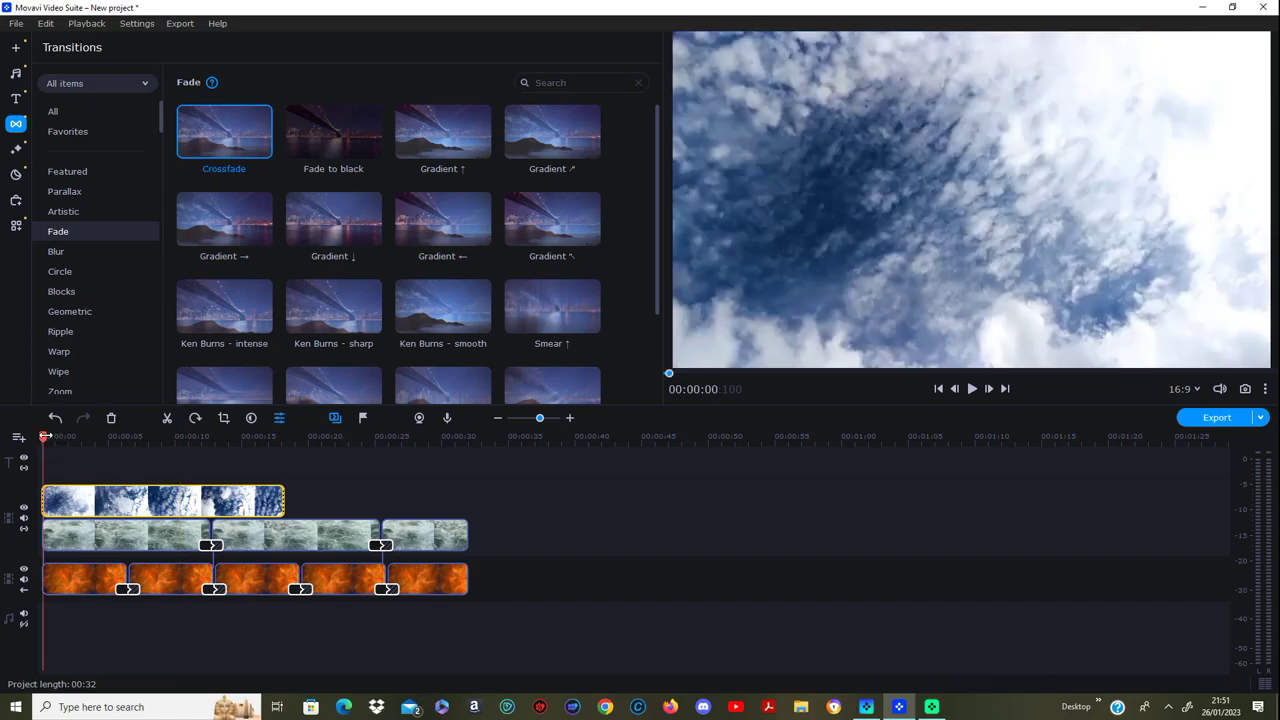
left_click_drag(44, 437, 276, 443)
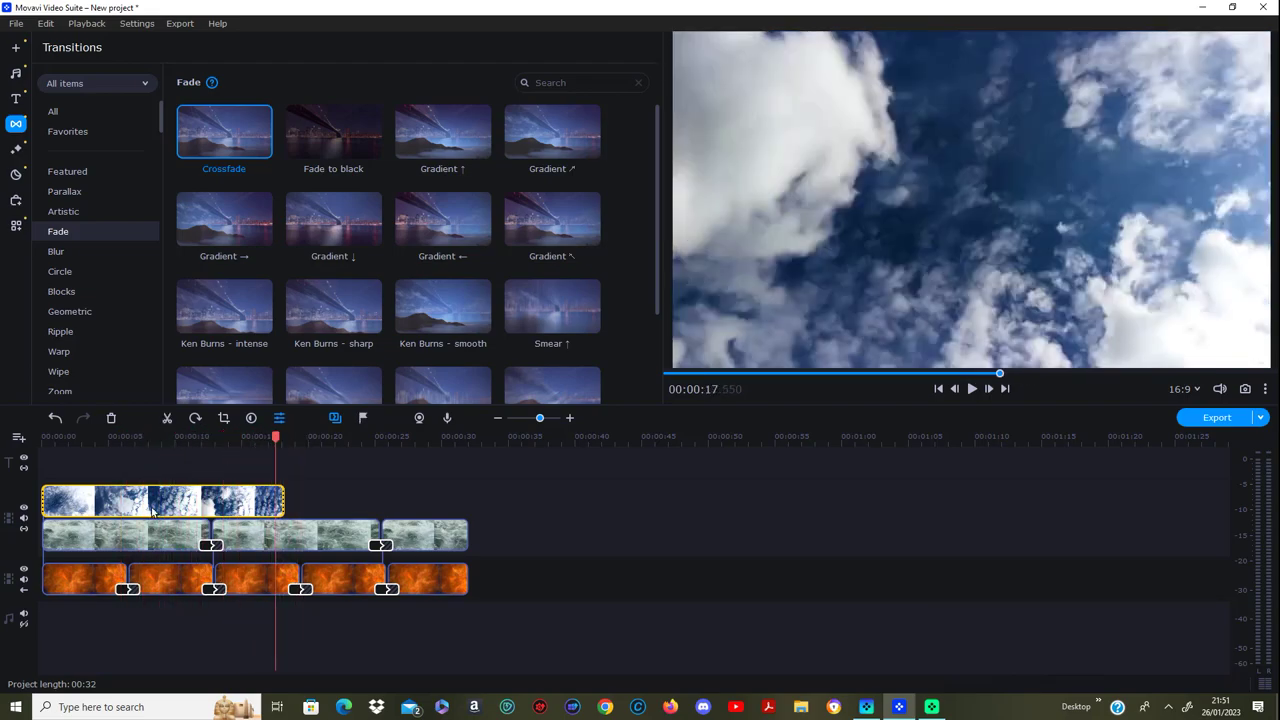
right_click(155, 505)
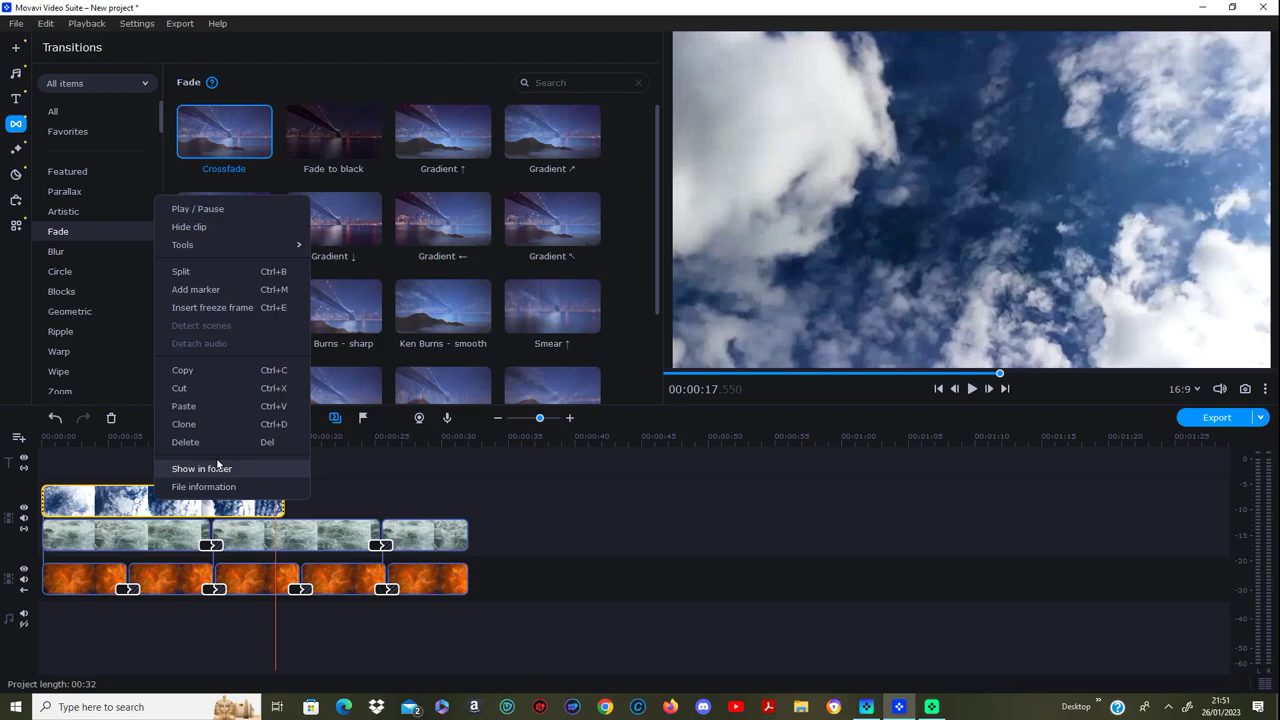
left_click(205, 371)
Step: Paste a second clouds clip flush after the first, trim it to 00:32, and crossfade them
left_click(293, 440)
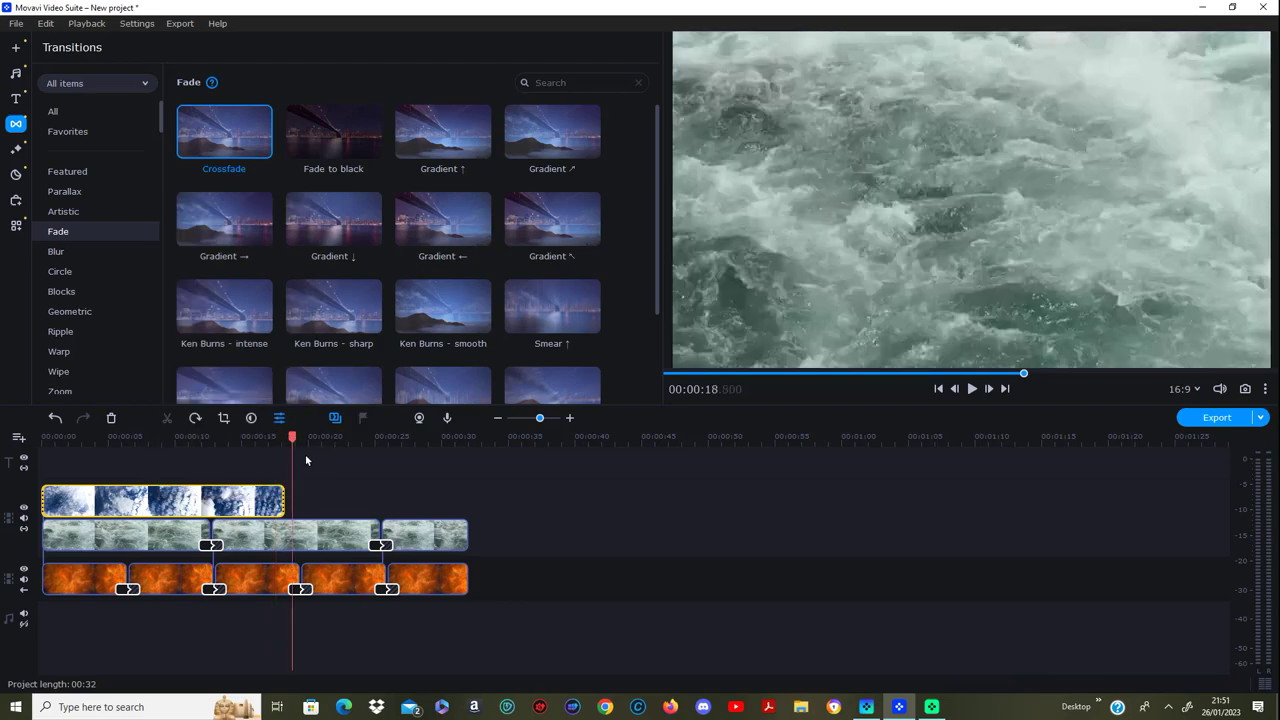
right_click(310, 480)
left_click(348, 543)
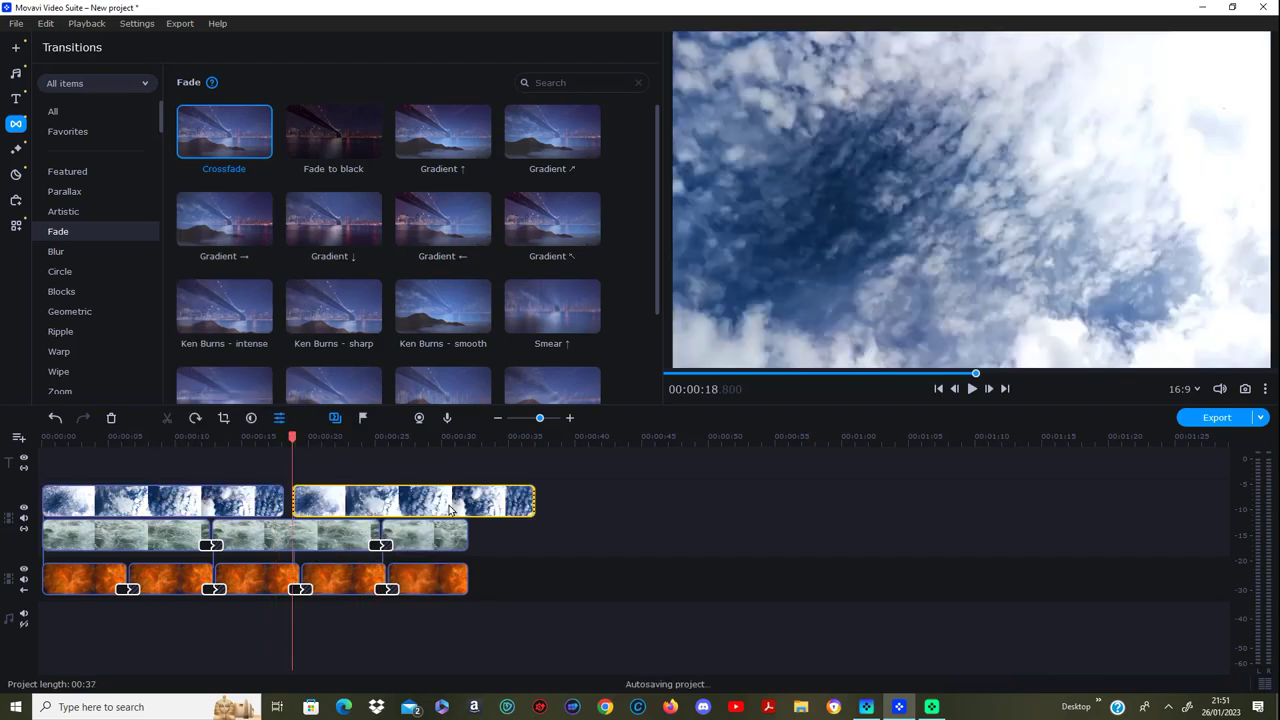
left_click_drag(453, 507, 446, 507)
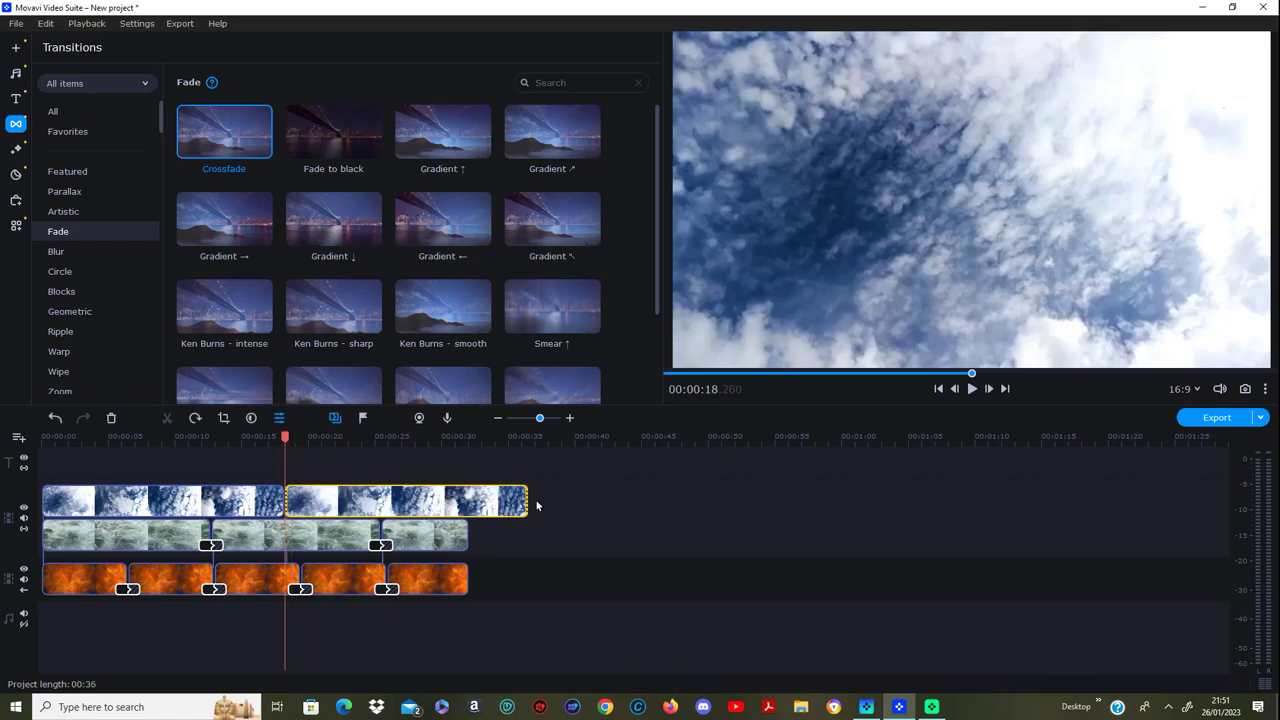
left_click_drag(527, 500, 468, 500)
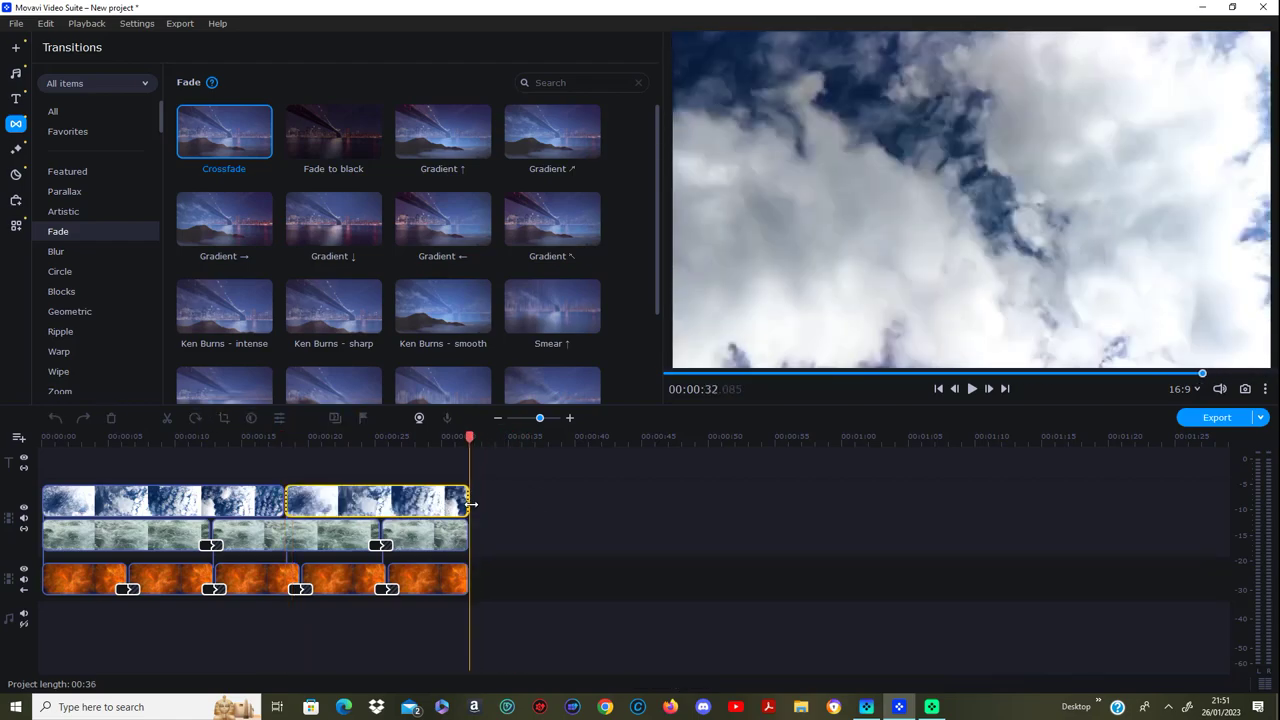
left_click_drag(217, 146, 287, 499)
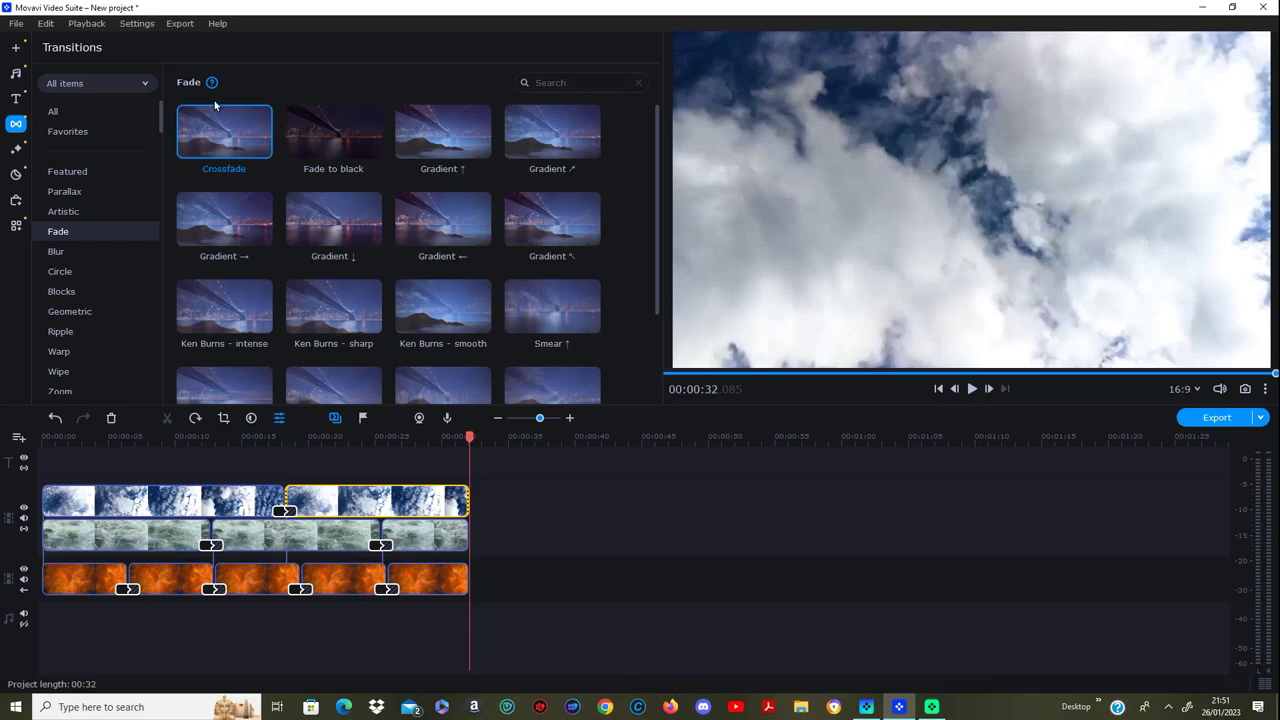
left_click(17, 49)
Step: Add the soil seedling clip and move the clouds and water clips to the timeline start above it
left_click_drag(224, 218, 86, 443)
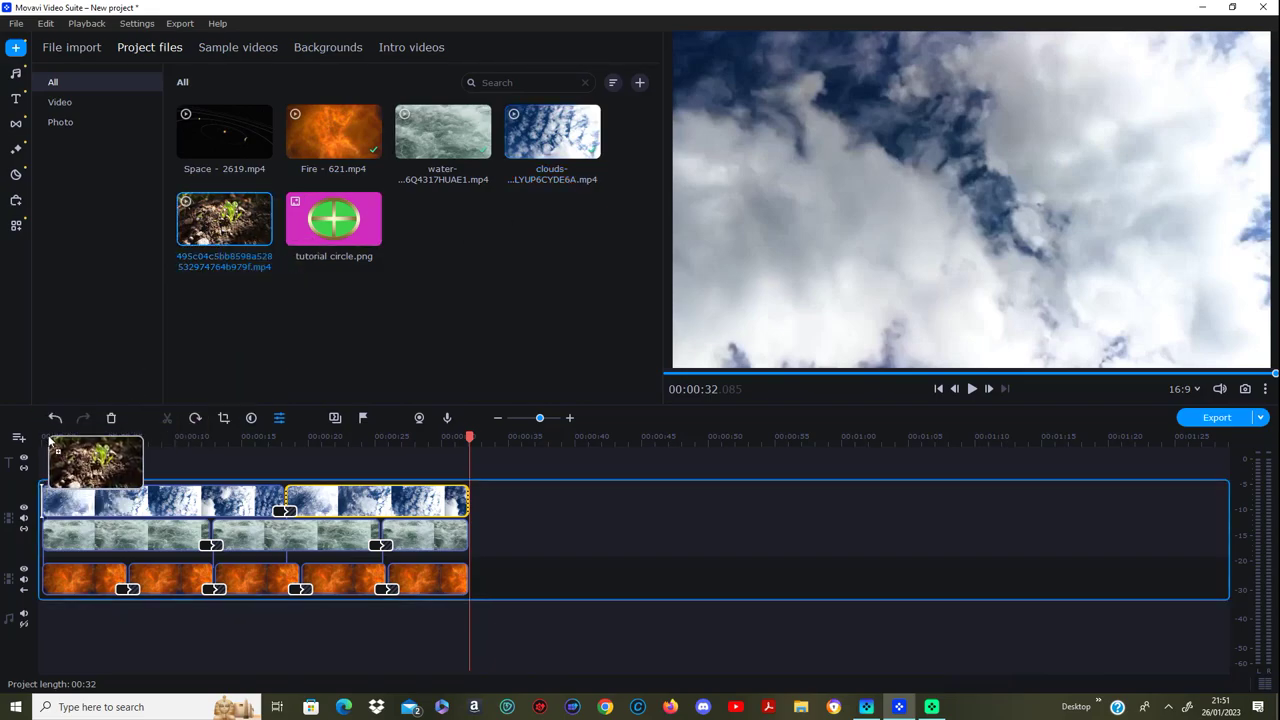
mouse_move(40, 419)
left_mouse_down()
mouse_move(43, 604)
mouse_move(43, 580)
left_mouse_up()
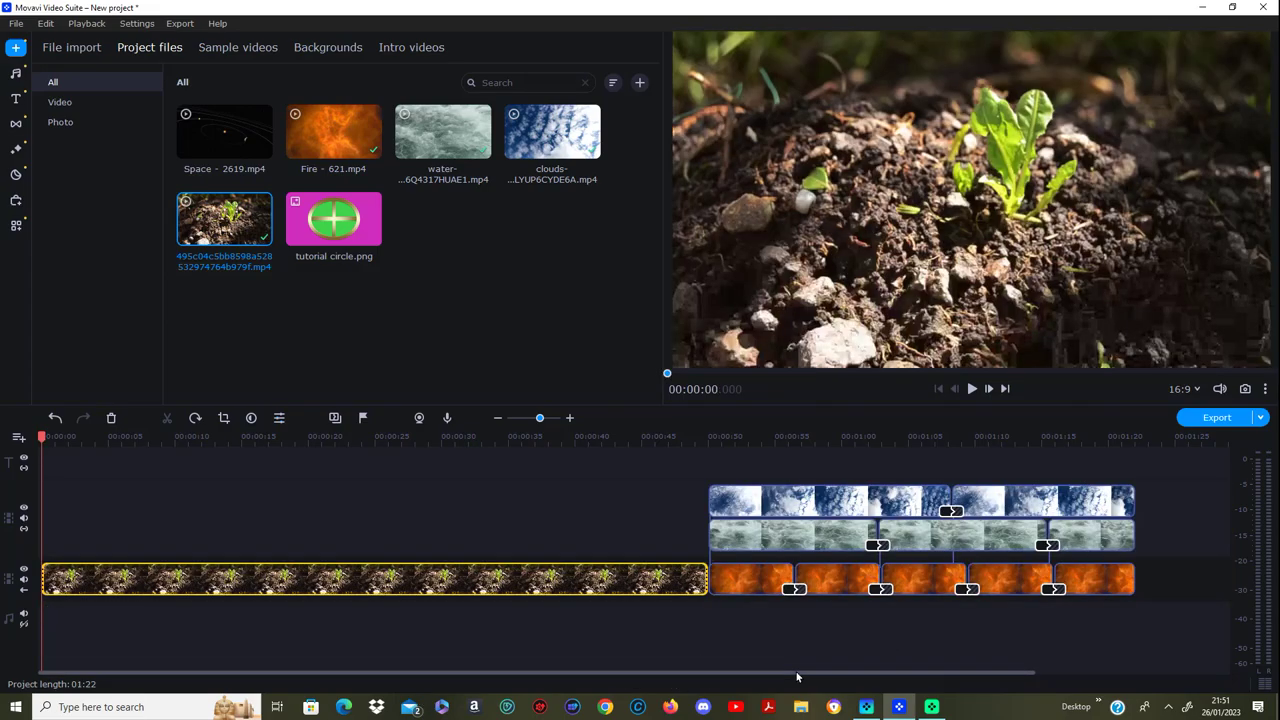
mouse_move(747, 628)
left_mouse_down()
mouse_move(1142, 524)
mouse_move(1142, 498)
left_mouse_up()
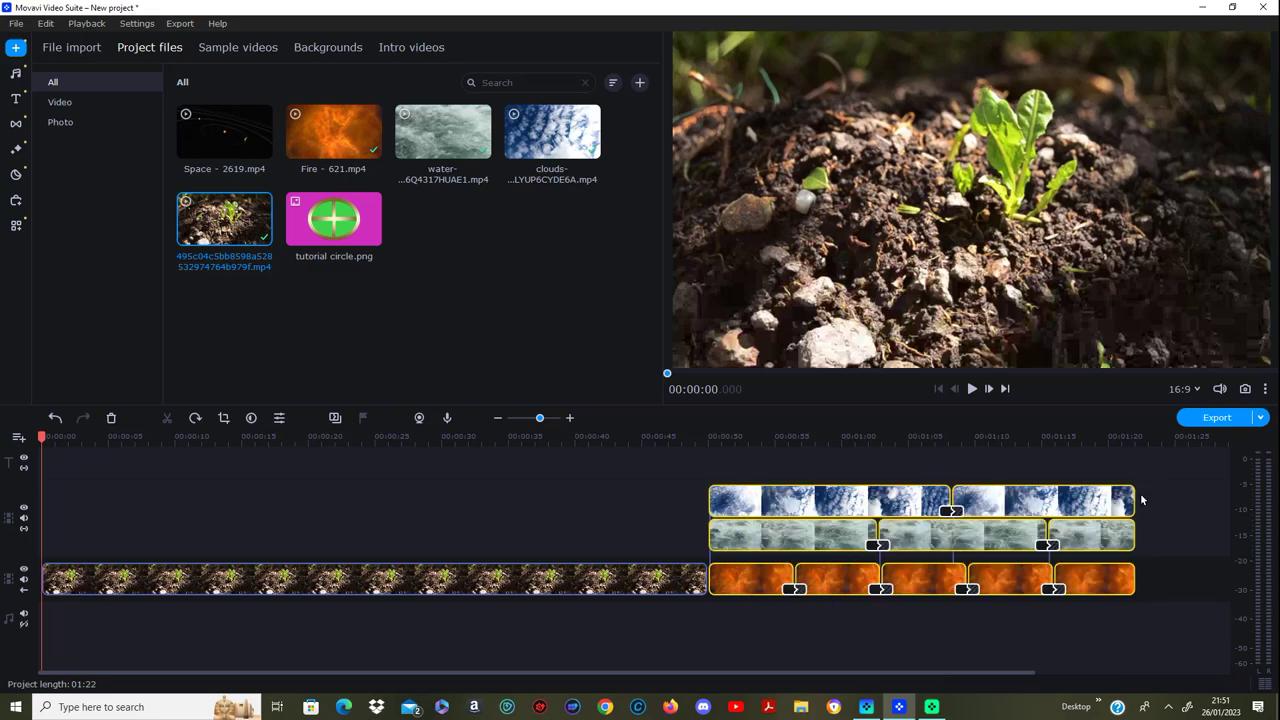
left_click_drag(762, 523, 101, 502)
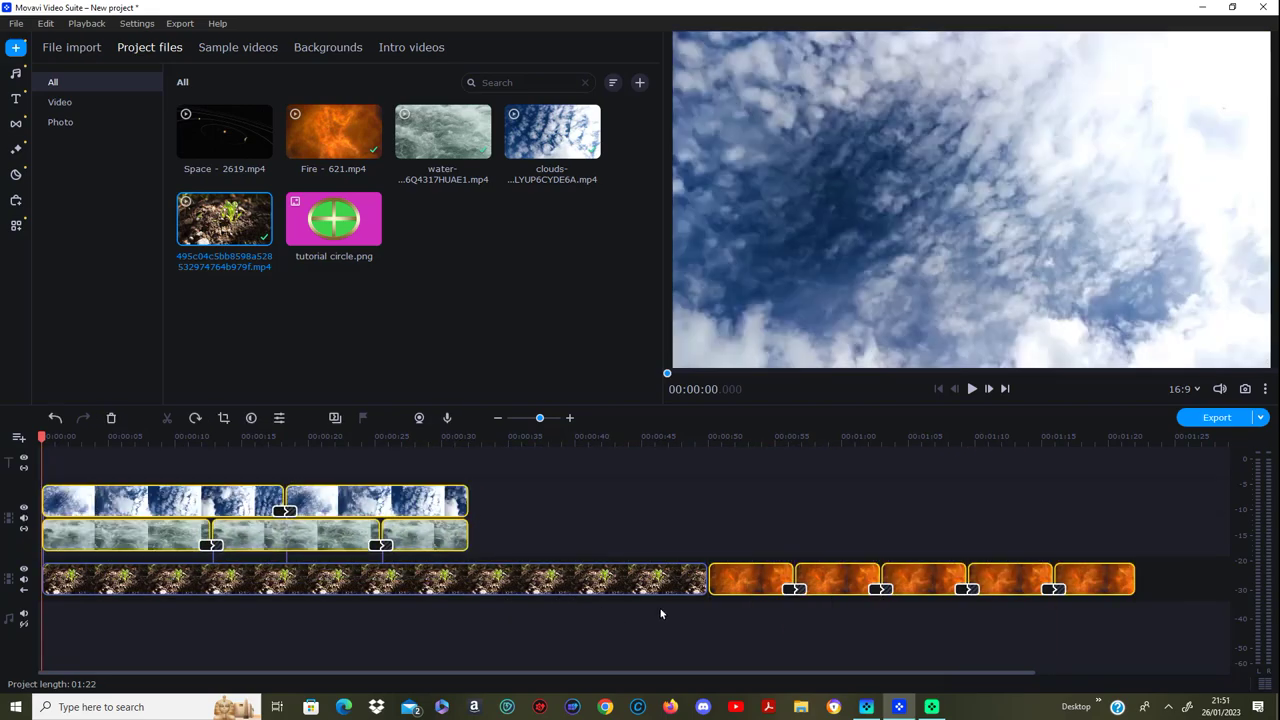
Step: Move all the fire clips onto a top track at the timeline start
left_click_drag(706, 513, 1056, 640)
scroll(501, 594, "up", 3)
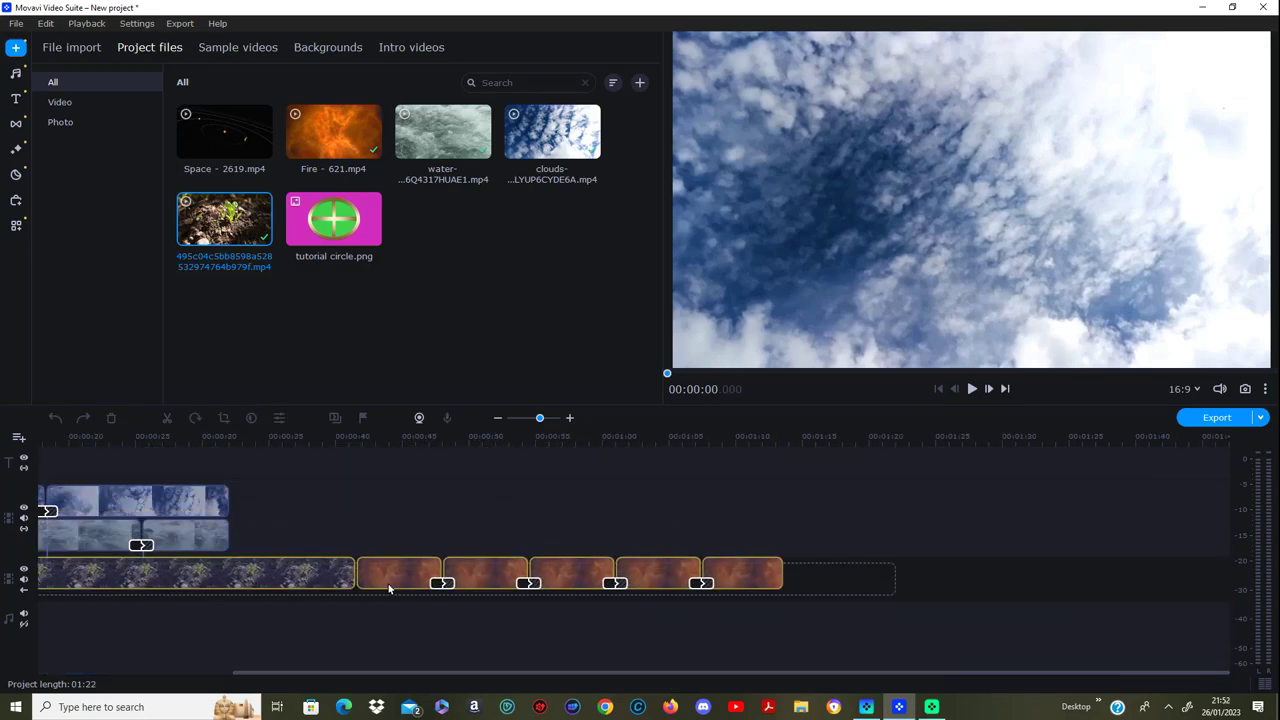
left_click(792, 614)
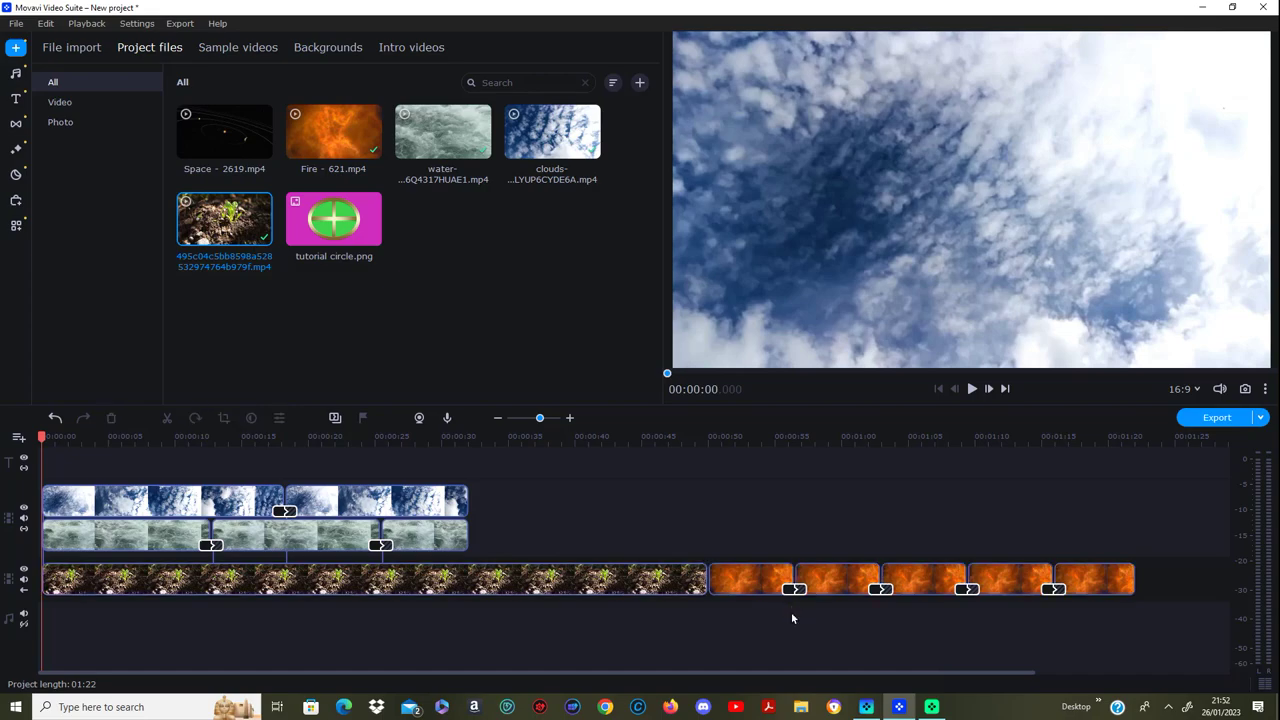
left_click_drag(740, 626, 1213, 539)
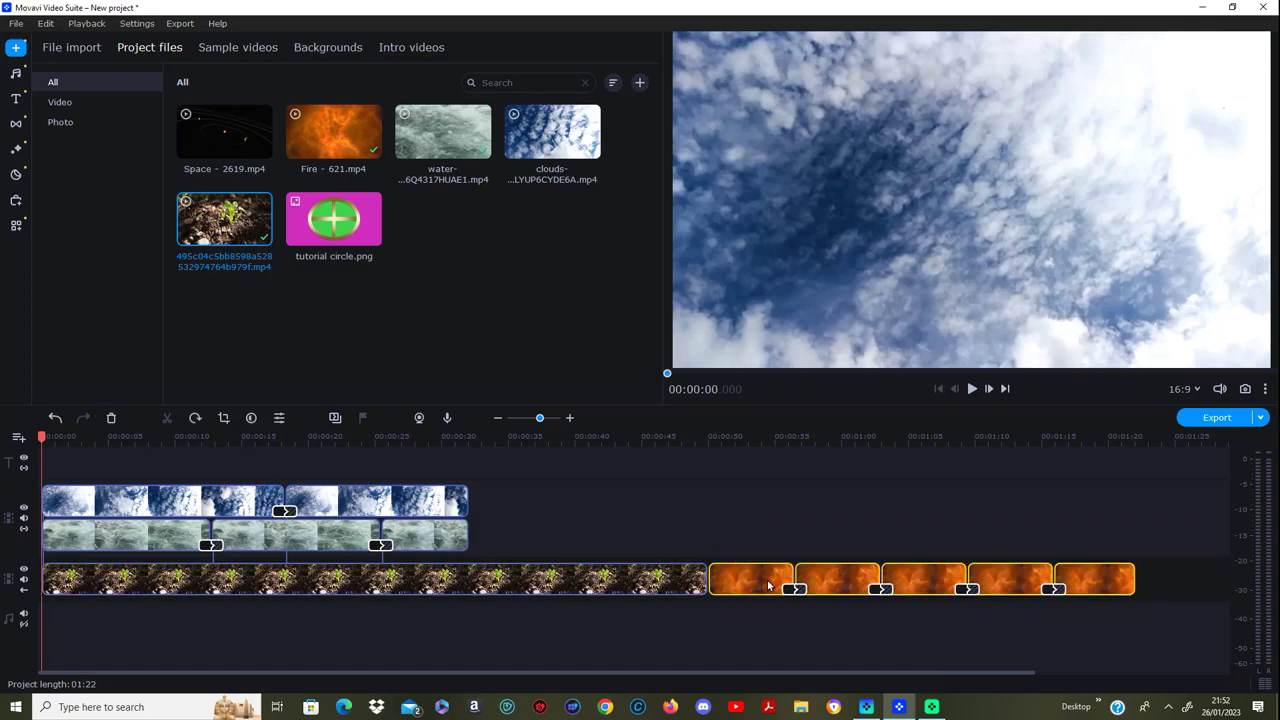
left_click_drag(769, 585, 98, 441)
Step: Trim the soil clip so it ends at 00:32
left_click(700, 613)
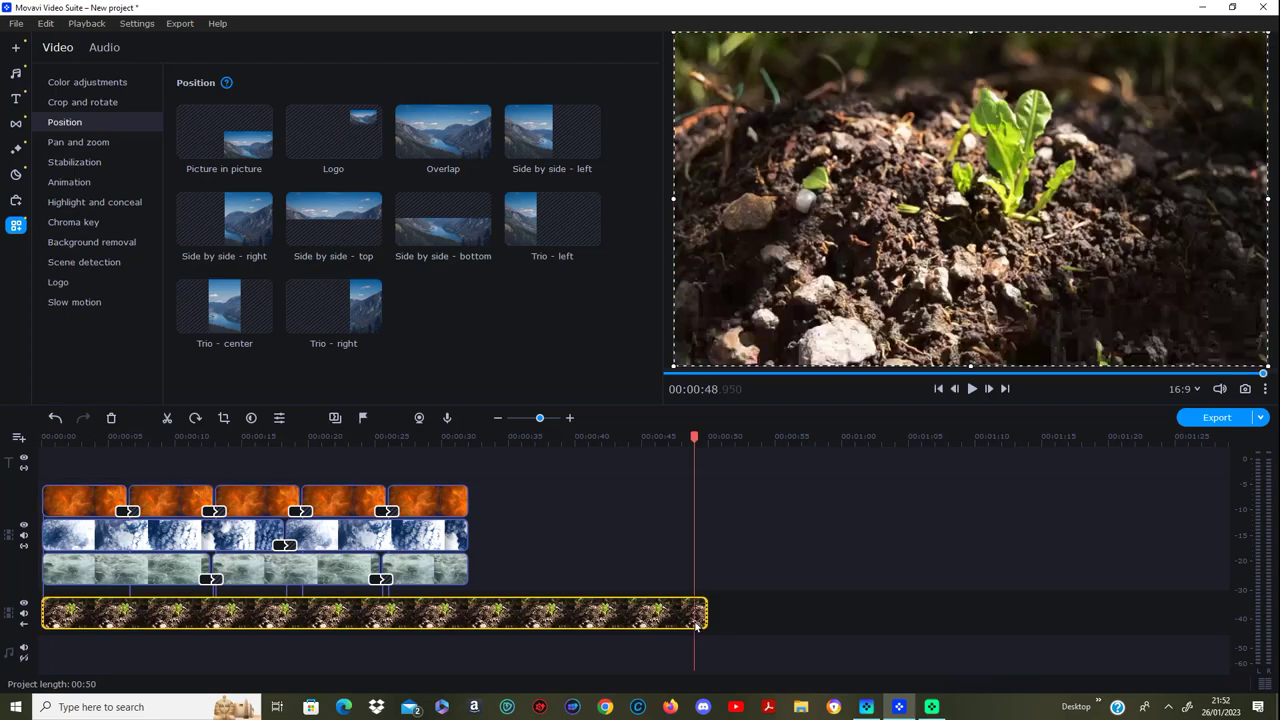
left_click_drag(705, 613, 467, 614)
left_click(670, 619)
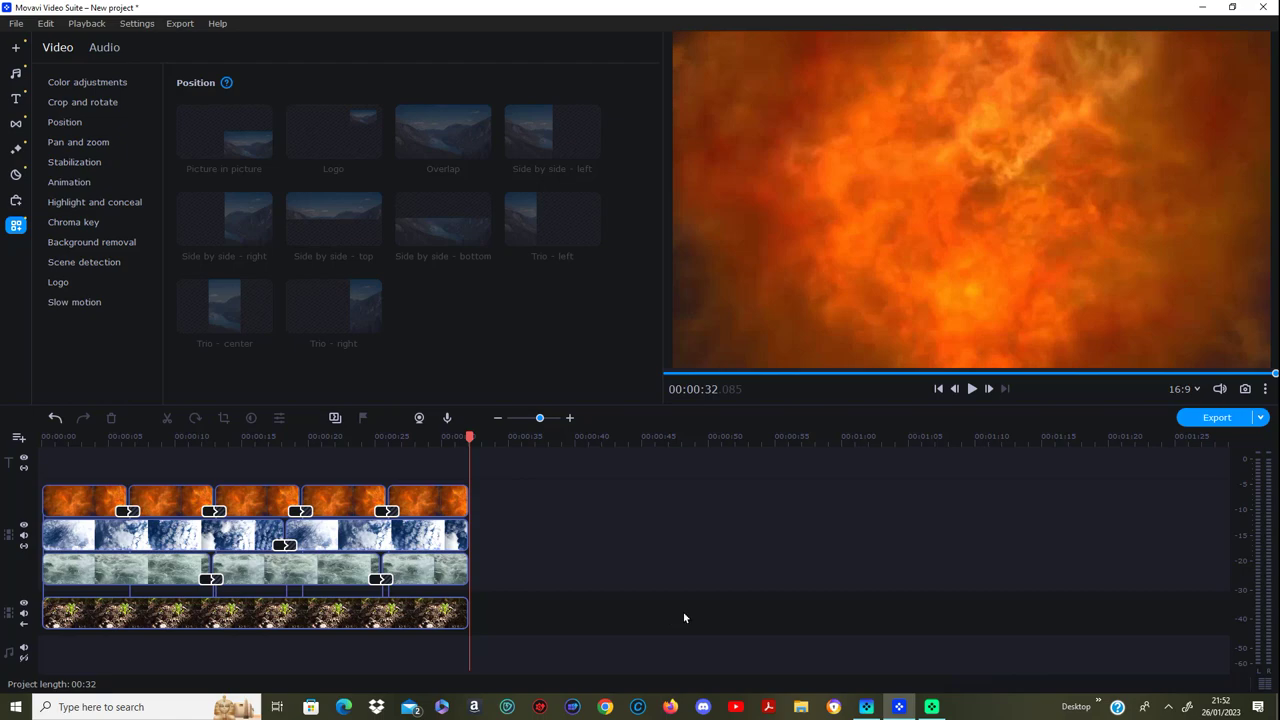
Step: Place tutorial circle.png on a new top track at the start, above the fire clips
left_click(16, 48)
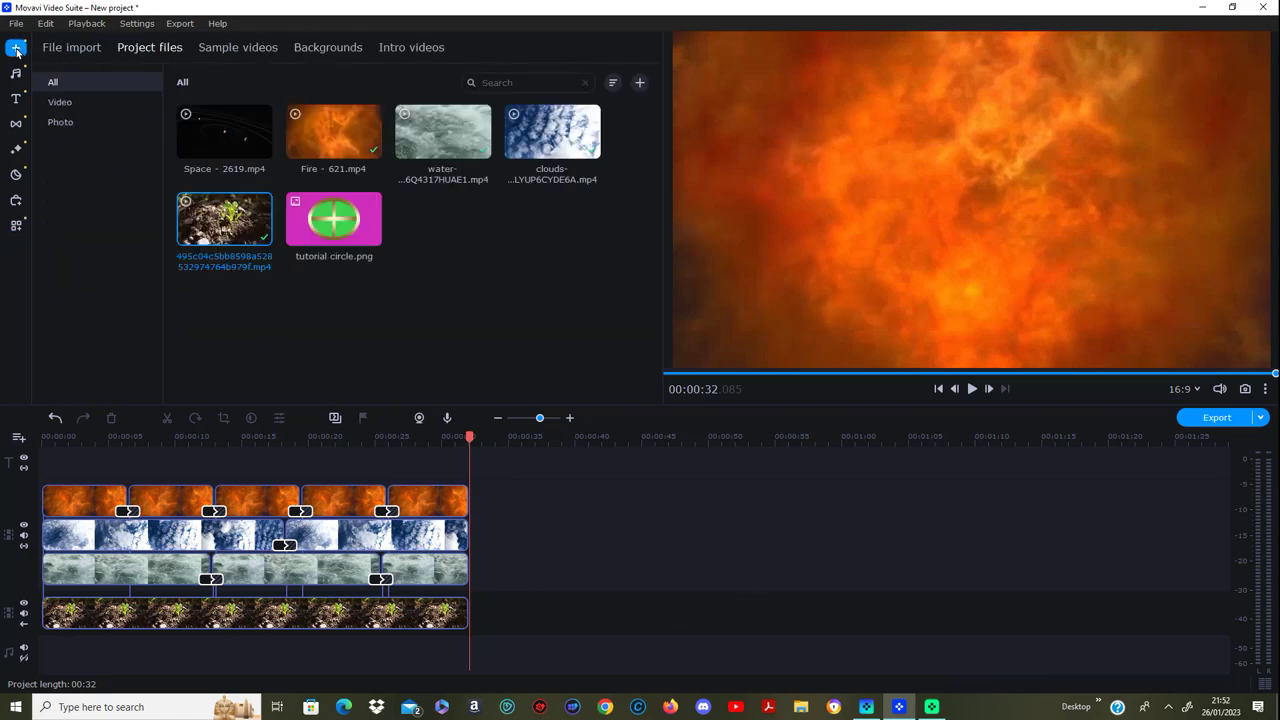
left_click(370, 244)
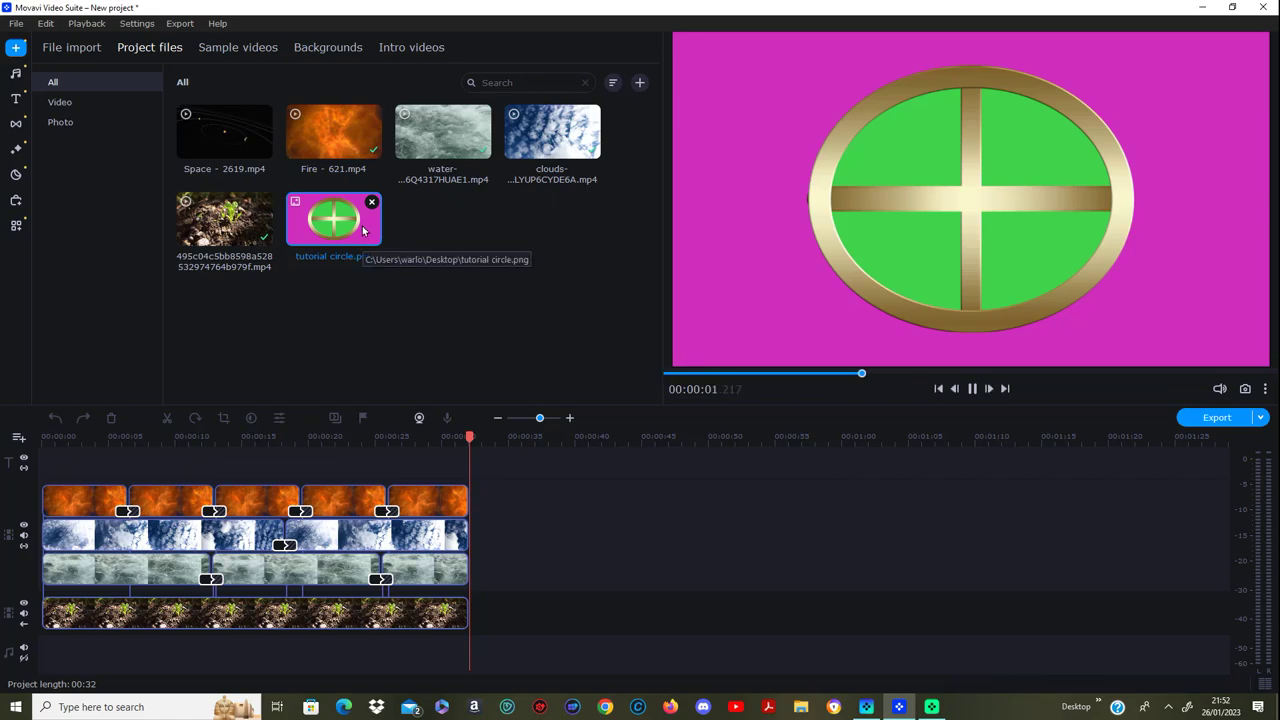
left_click_drag(367, 234, 42, 434)
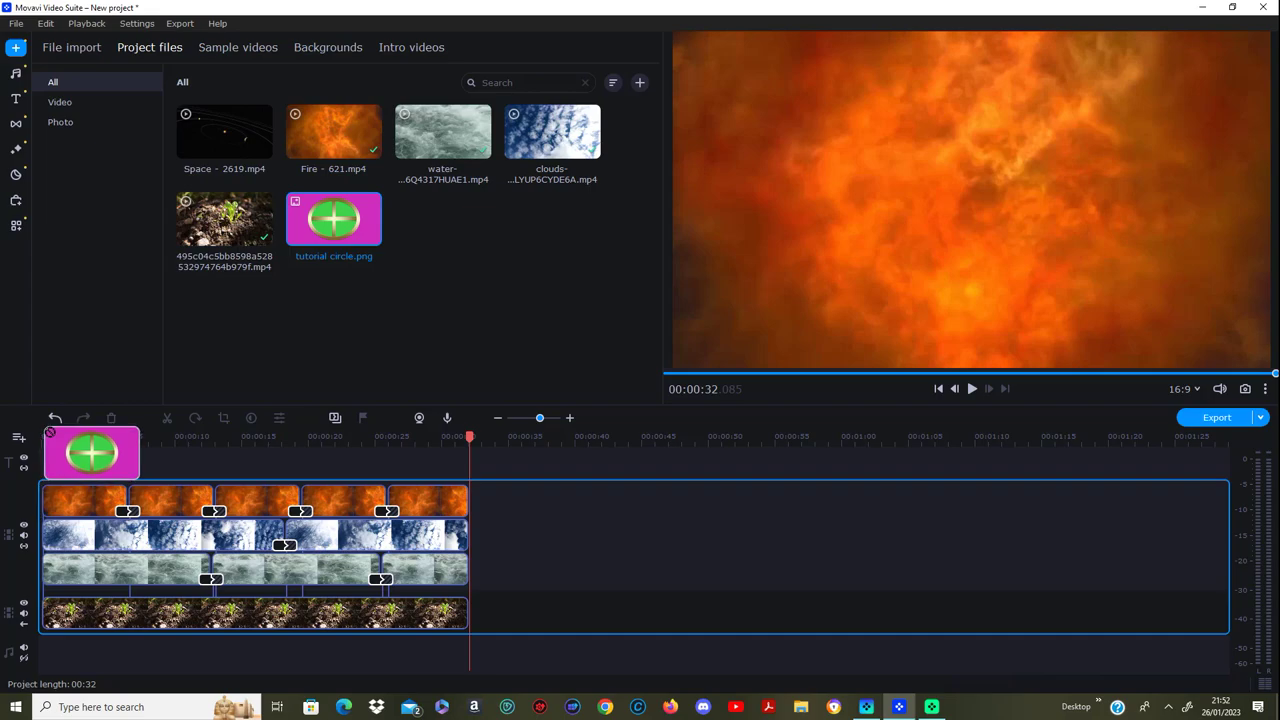
mouse_move(42, 434)
left_mouse_down()
mouse_move(137, 489)
mouse_move(112, 467)
mouse_move(67, 523)
left_mouse_up()
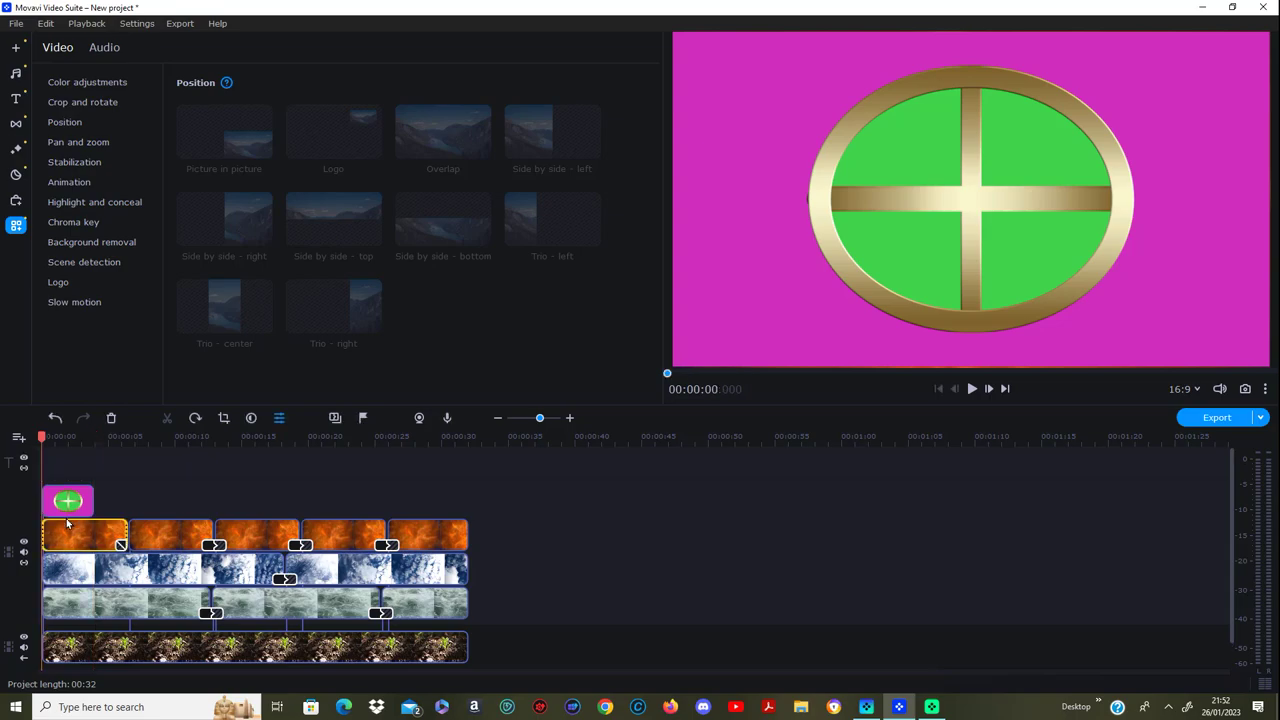
Step: Replace the transition between the first two fire clips with a Crossfade
right_click(122, 546)
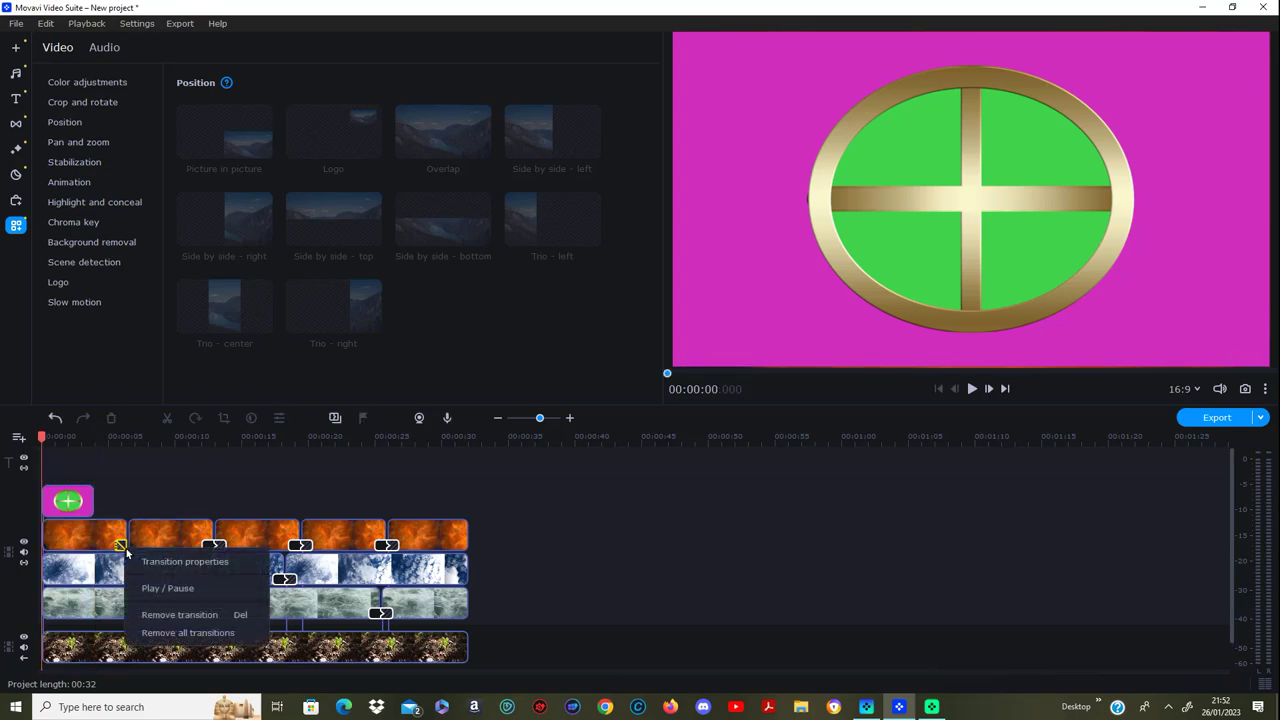
left_click(176, 615)
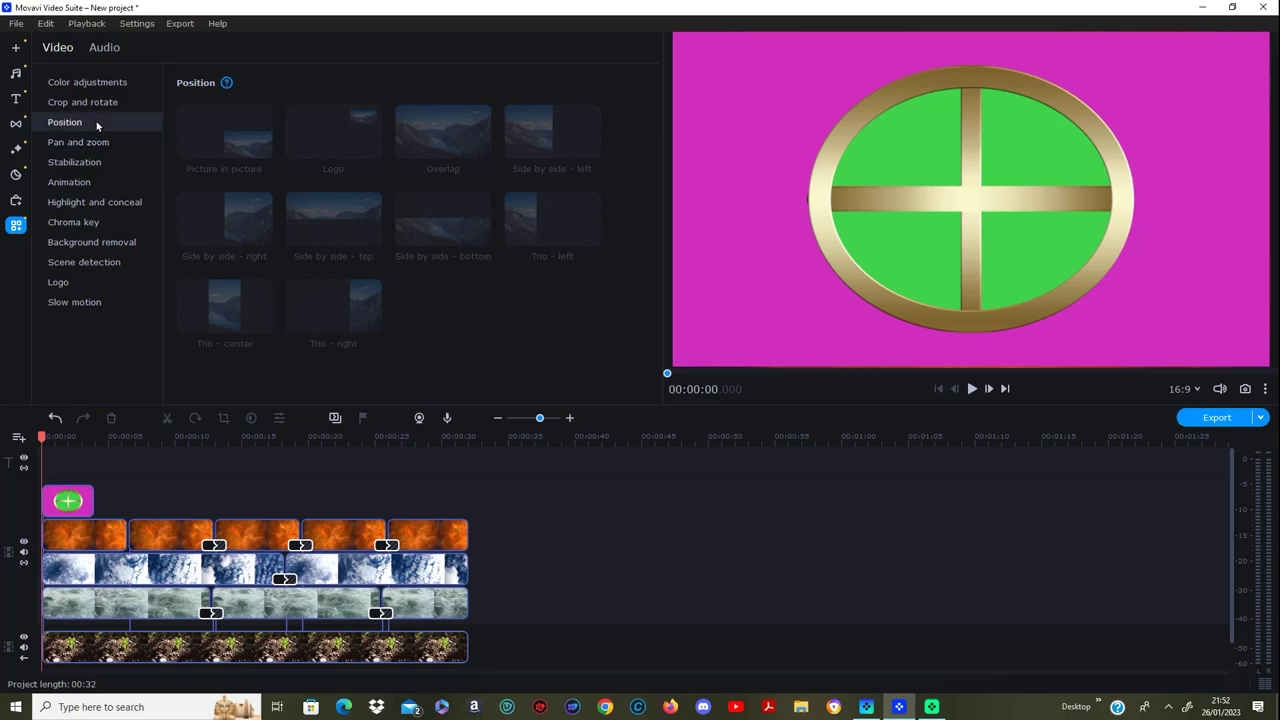
left_click(16, 124)
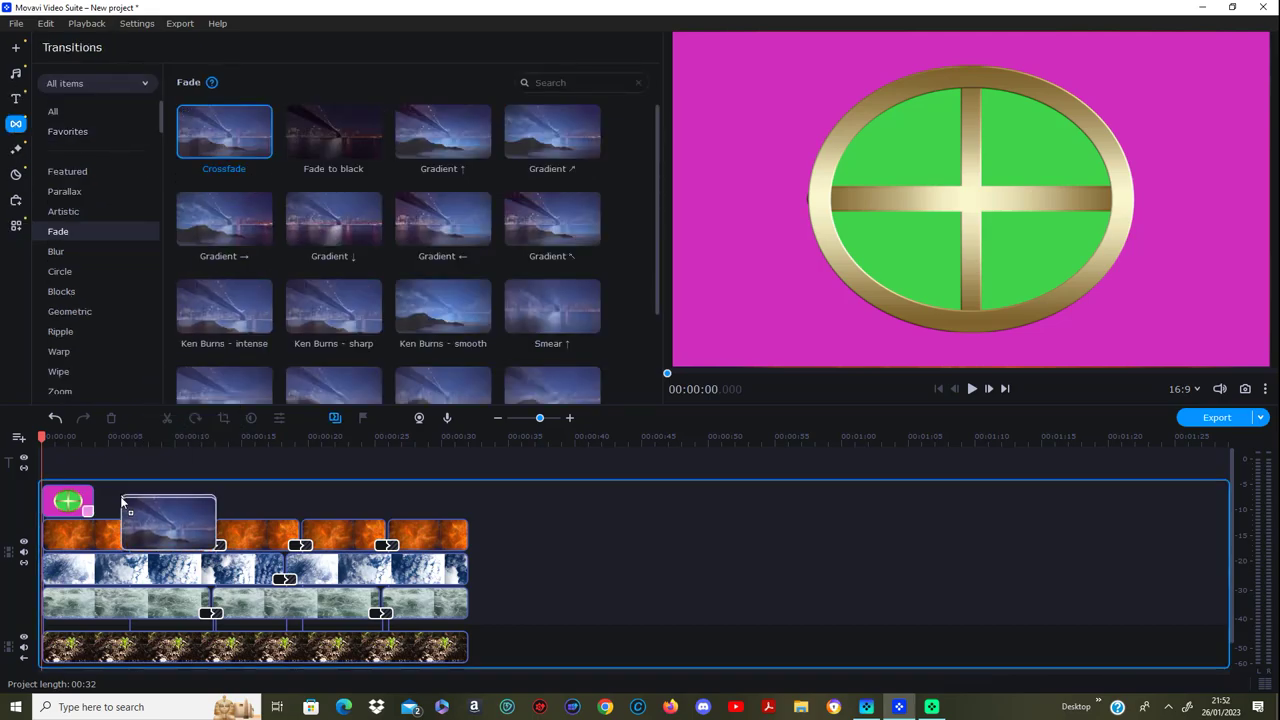
left_click_drag(211, 147, 128, 540)
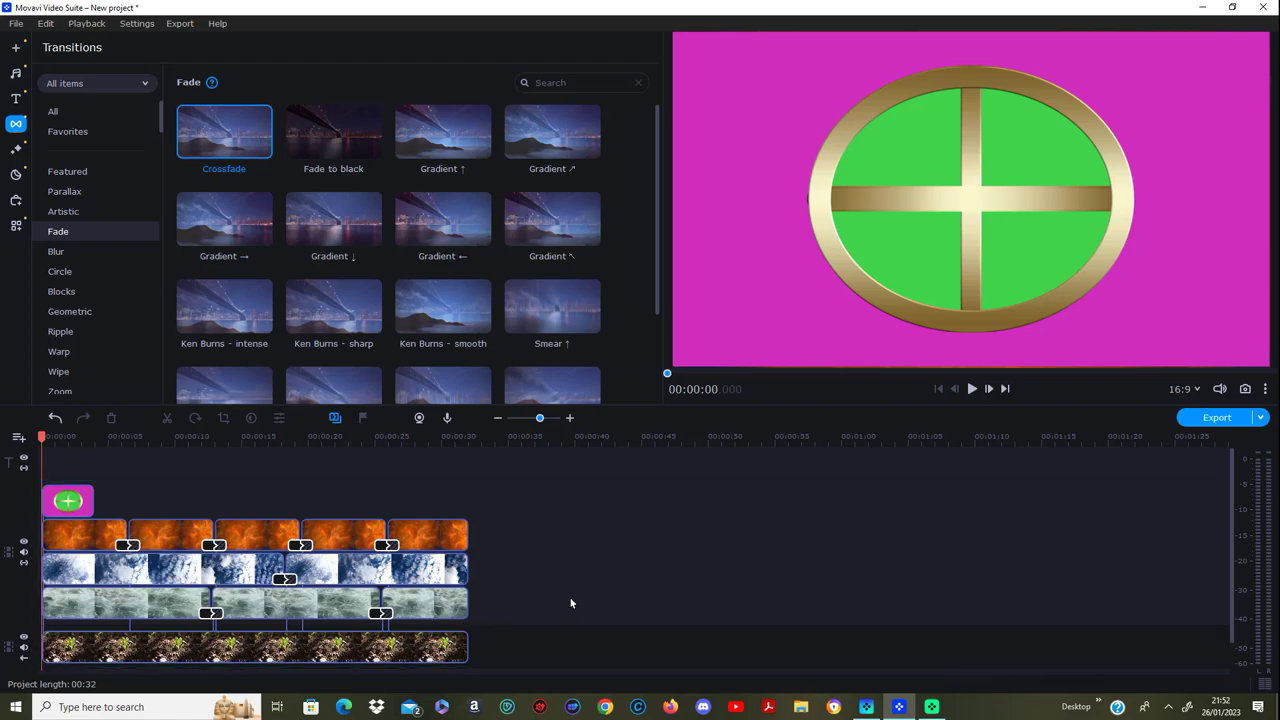
Step: Stretch the tutorial circle image clip so it ends at 00:32
left_click(91, 505)
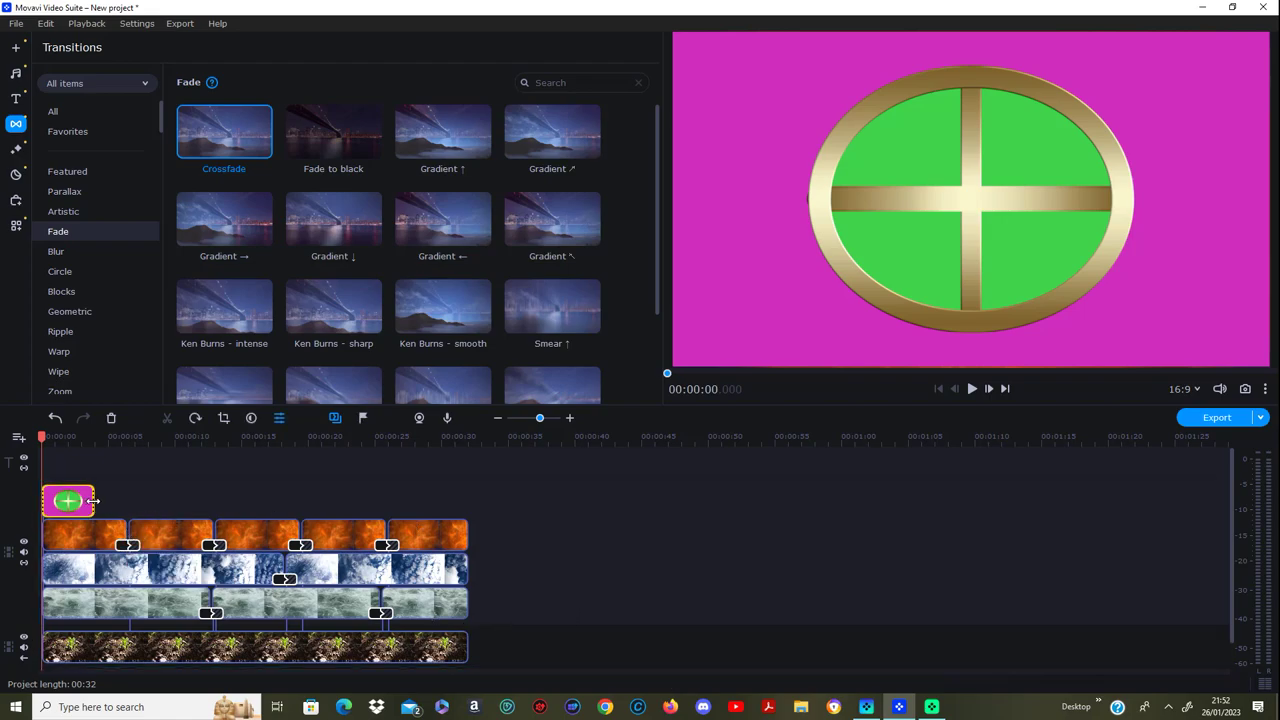
left_click_drag(92, 501, 437, 500)
left_click_drag(457, 500, 467, 500)
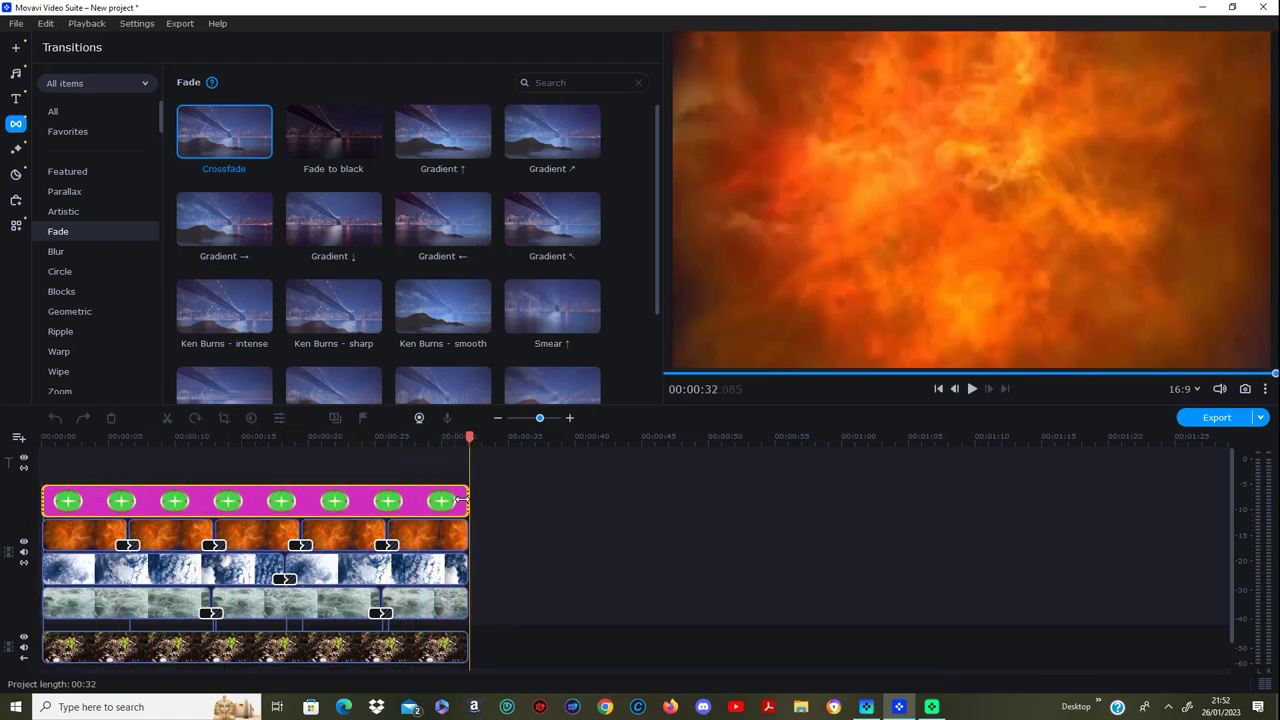
left_click(701, 580)
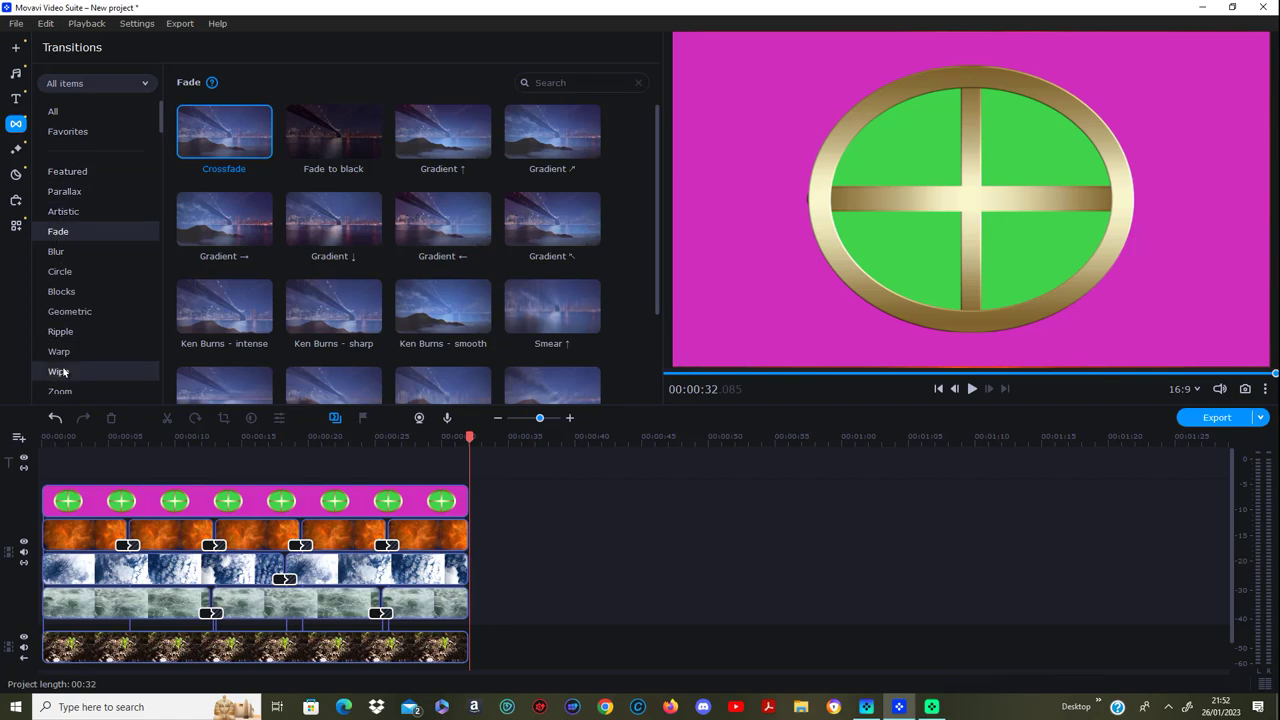
left_click(16, 226)
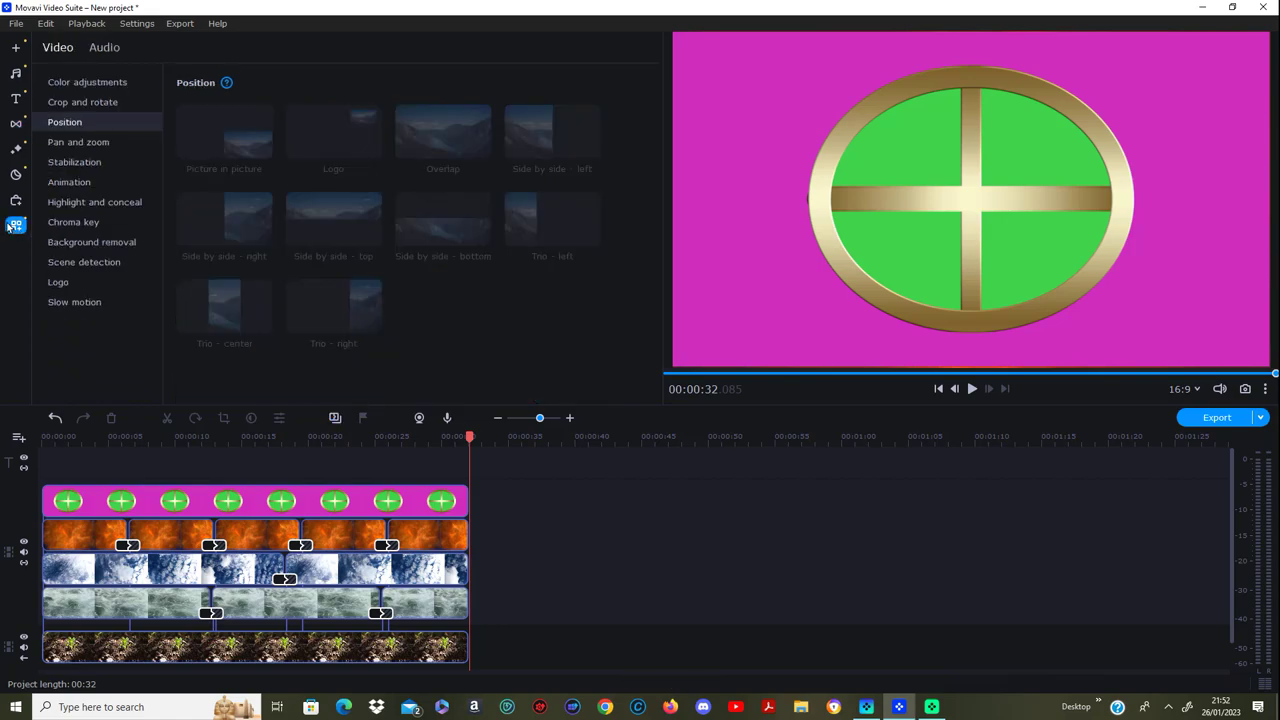
Step: Apply a green Chroma key to the circle image, sampled from the preview, so fire shows through
left_click(85, 223)
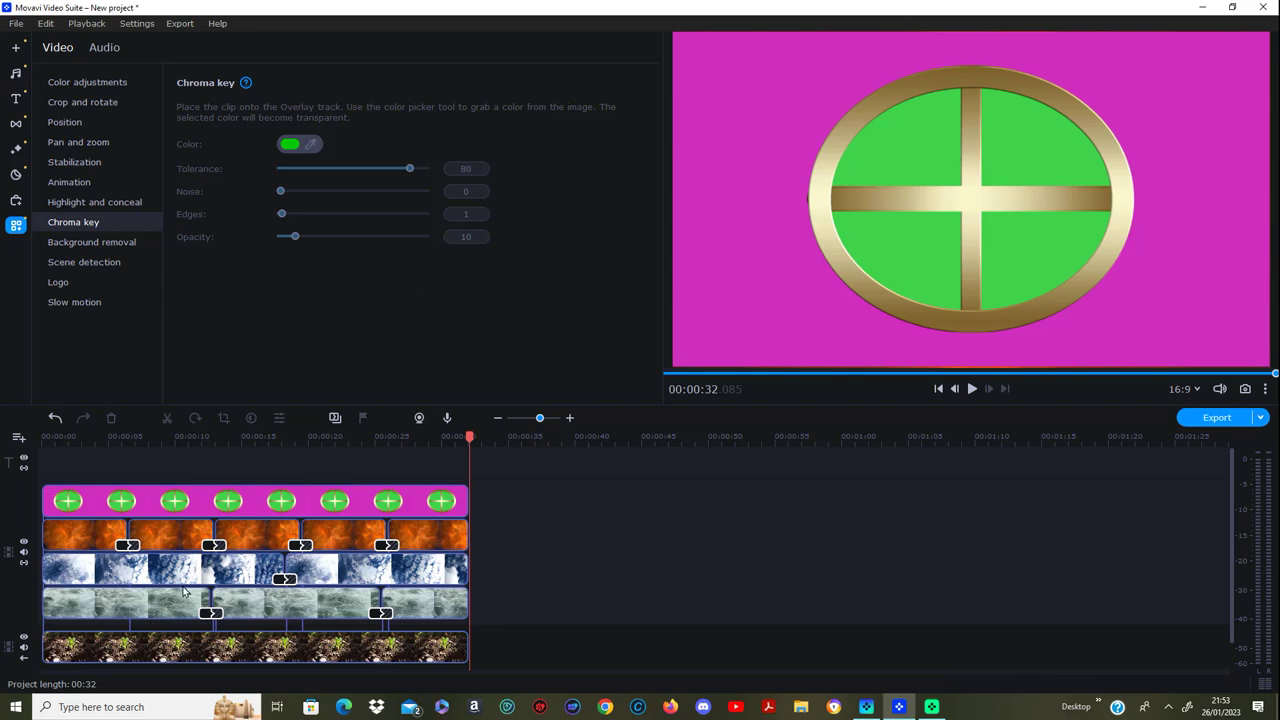
left_click(297, 500)
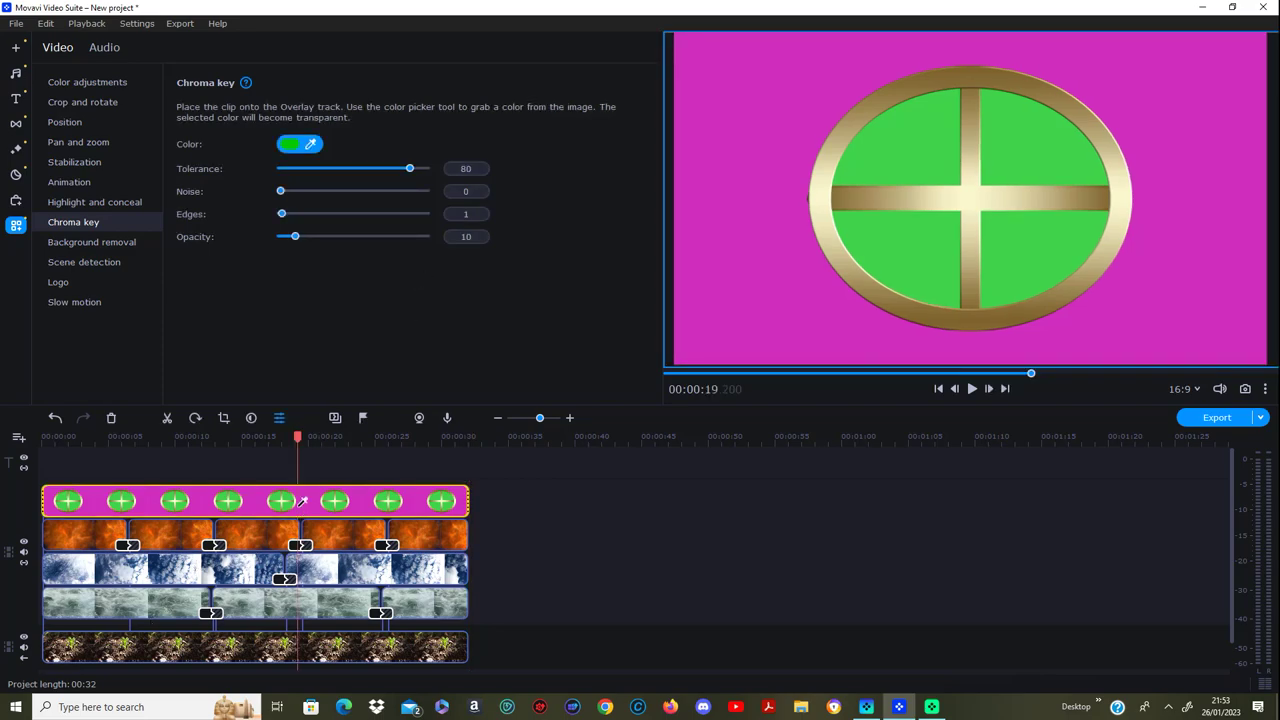
left_click(947, 160)
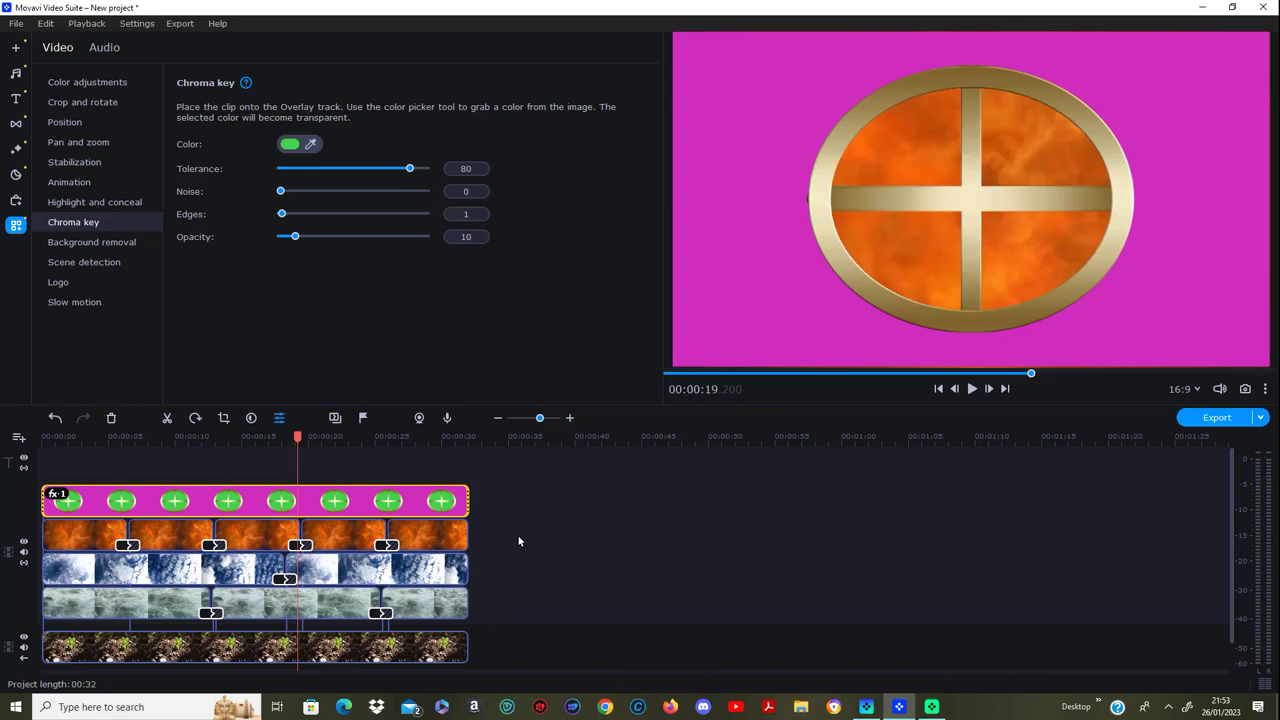
left_click_drag(518, 536, 55, 537)
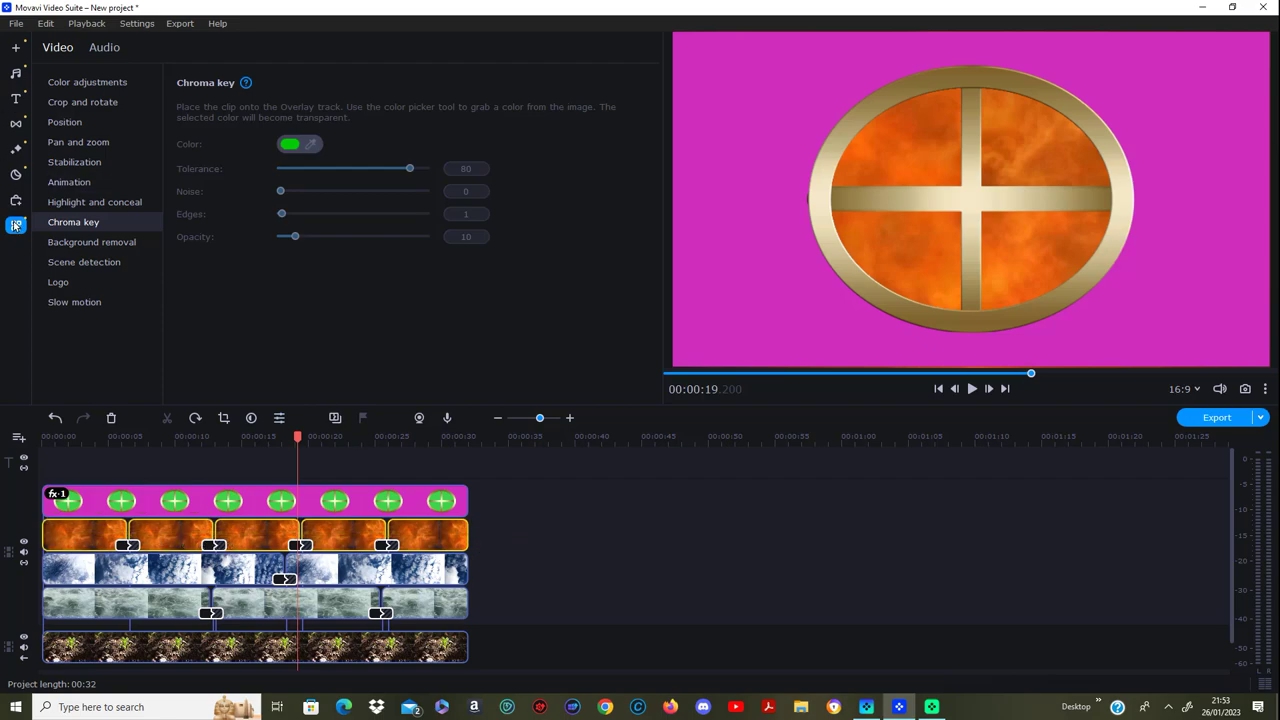
left_click(90, 124)
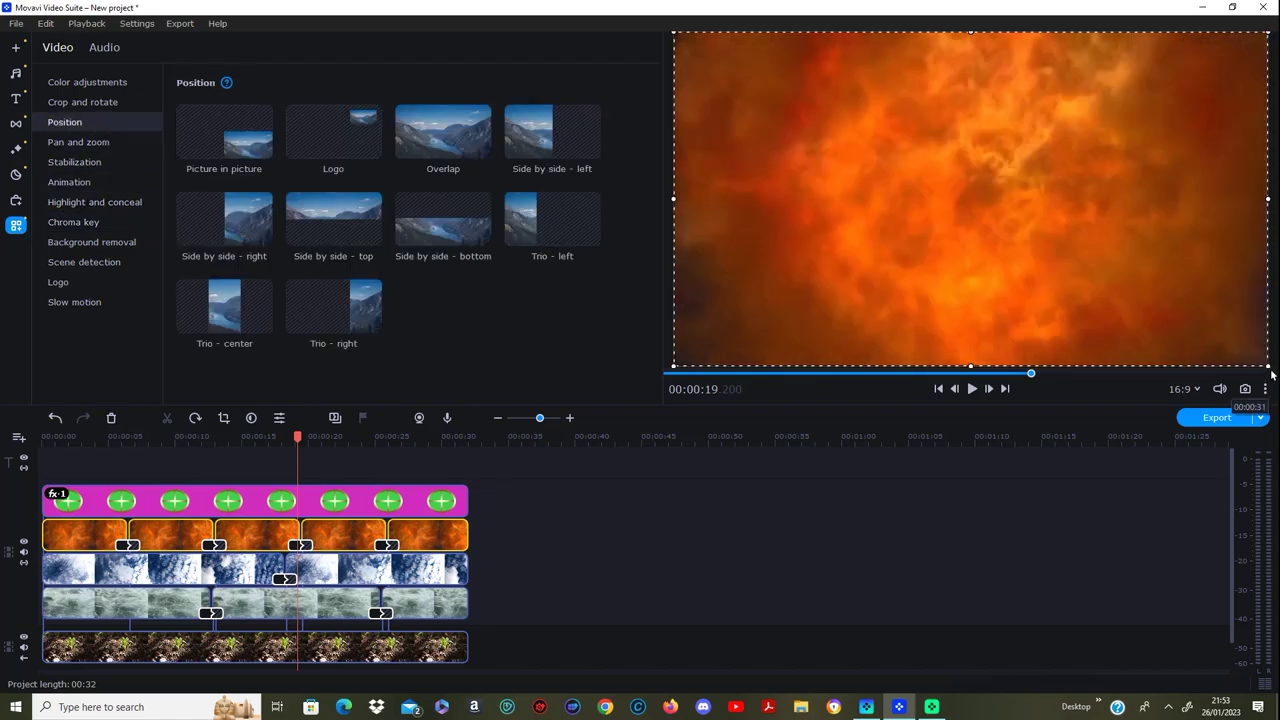
Step: Resize the fire footage with the preview handles to fit the ring's top-left quarter
left_click_drag(1268, 366, 957, 222)
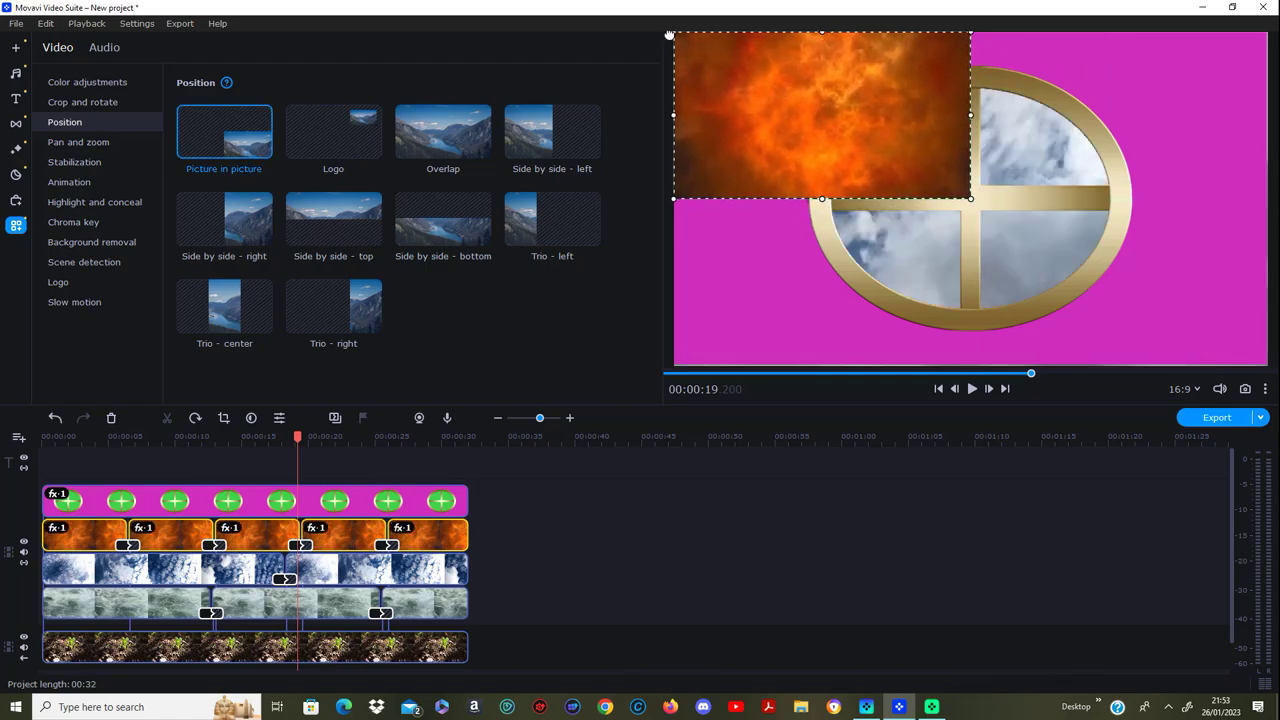
left_click_drag(669, 35, 746, 50)
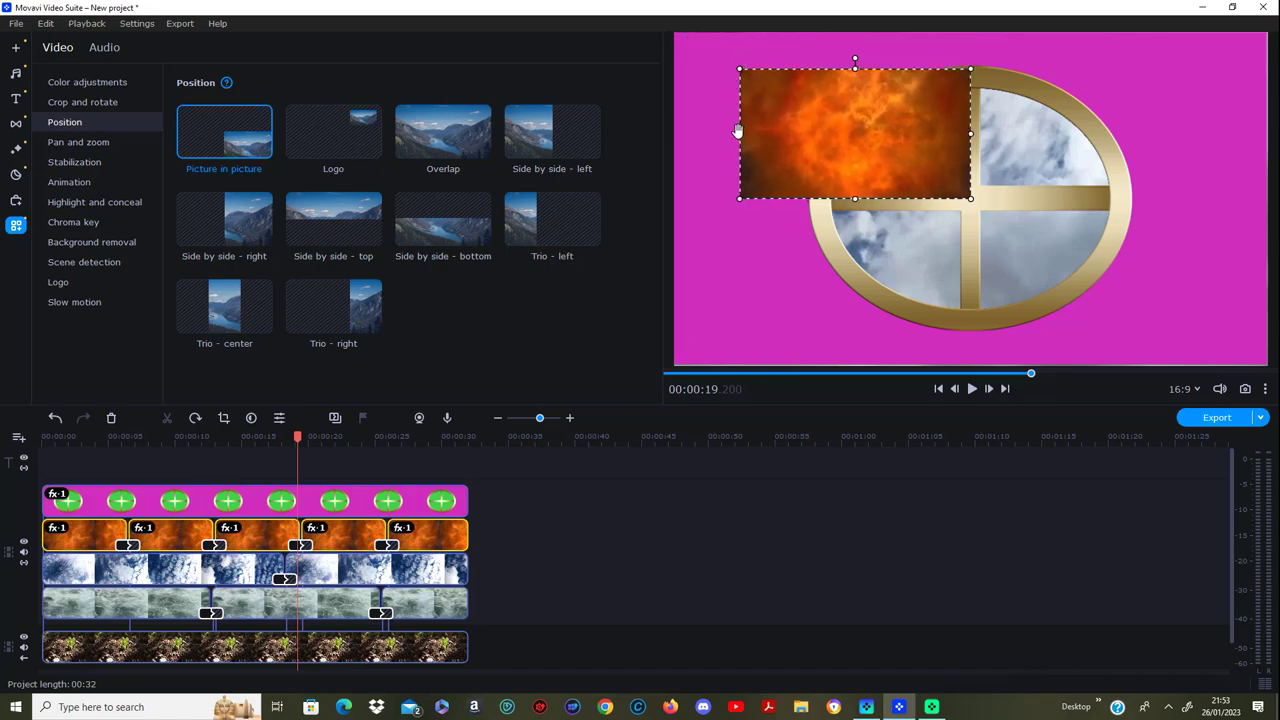
left_click_drag(737, 130, 817, 135)
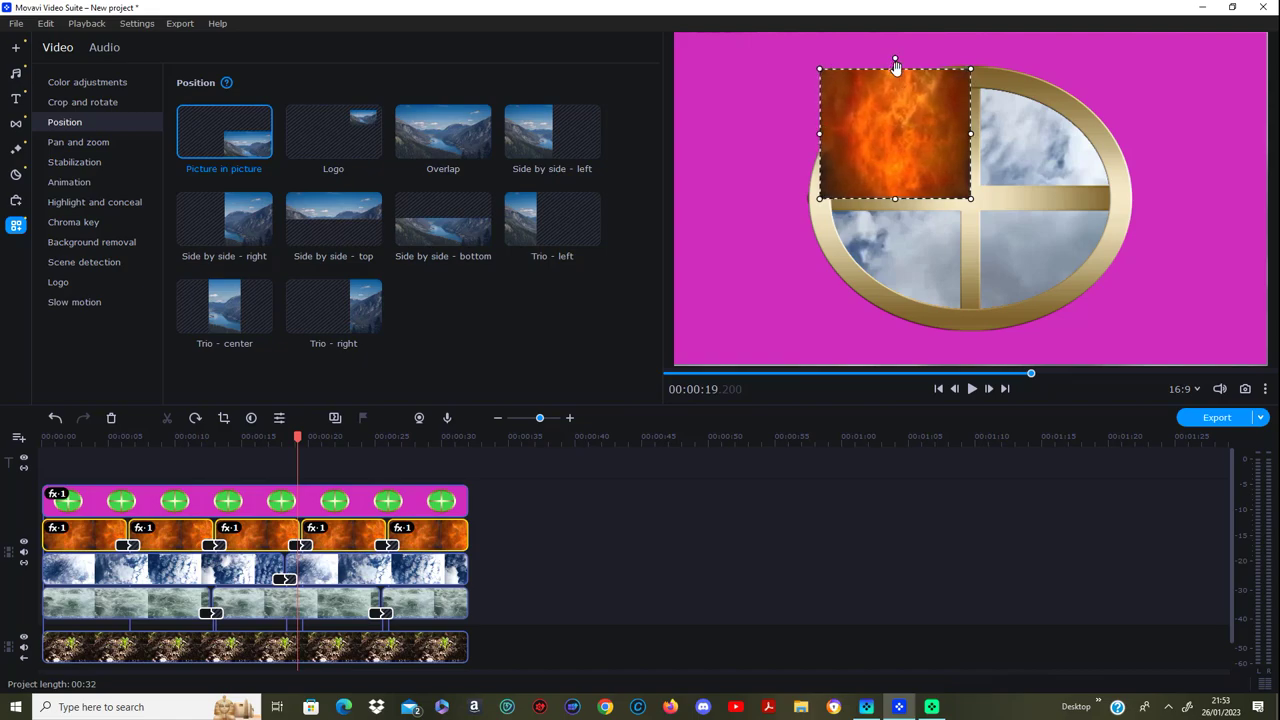
left_click_drag(896, 66, 896, 77)
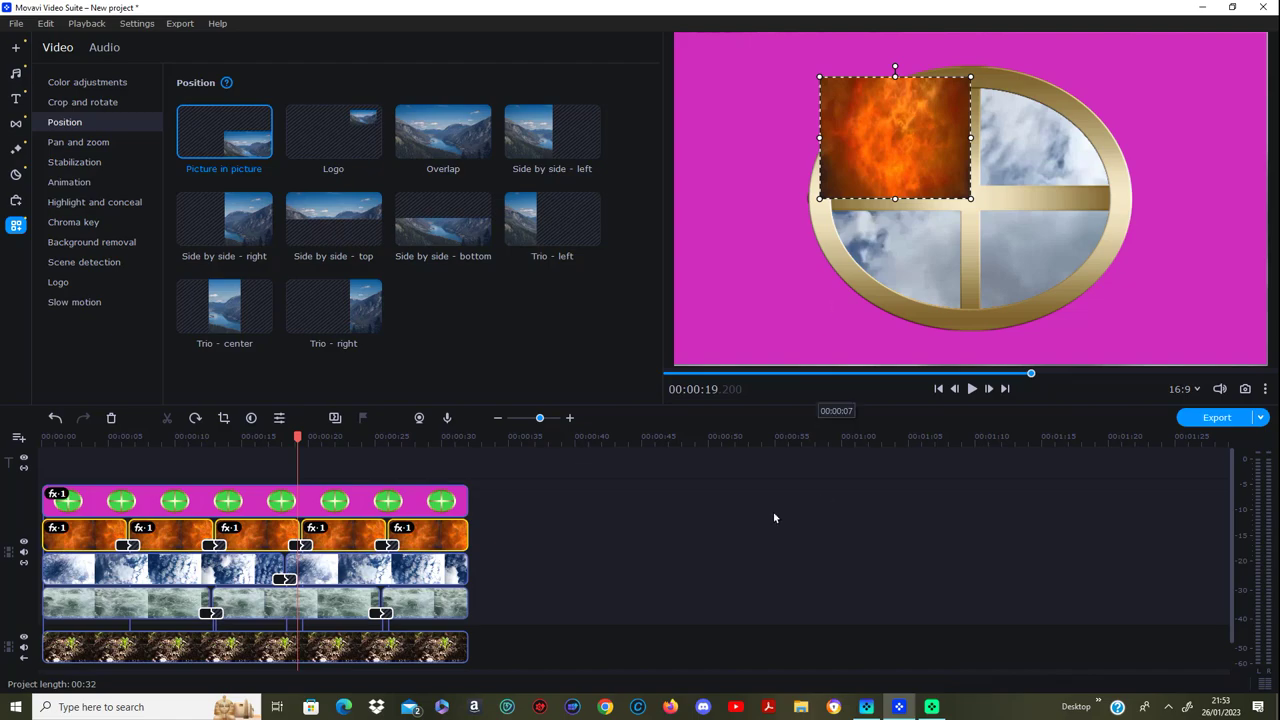
left_click(574, 577)
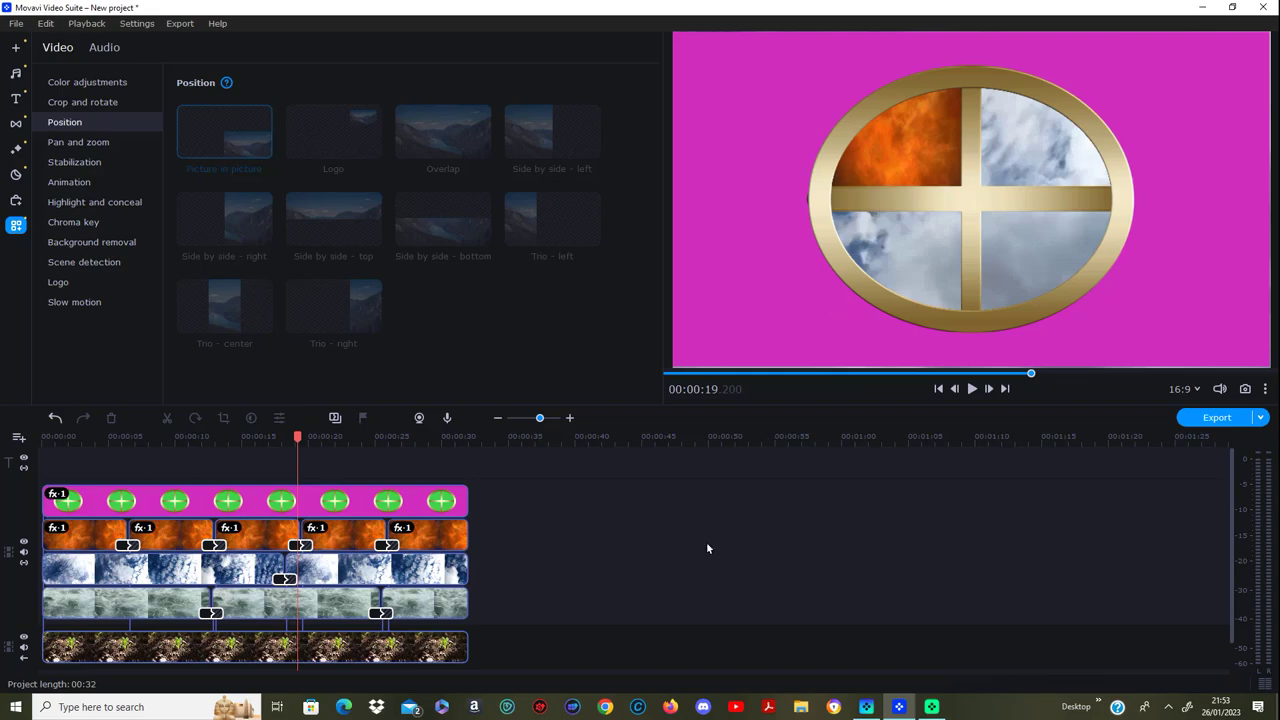
Step: Resize the clouds footage with the preview handles to fit the ring's top-right quarter
left_click(463, 535)
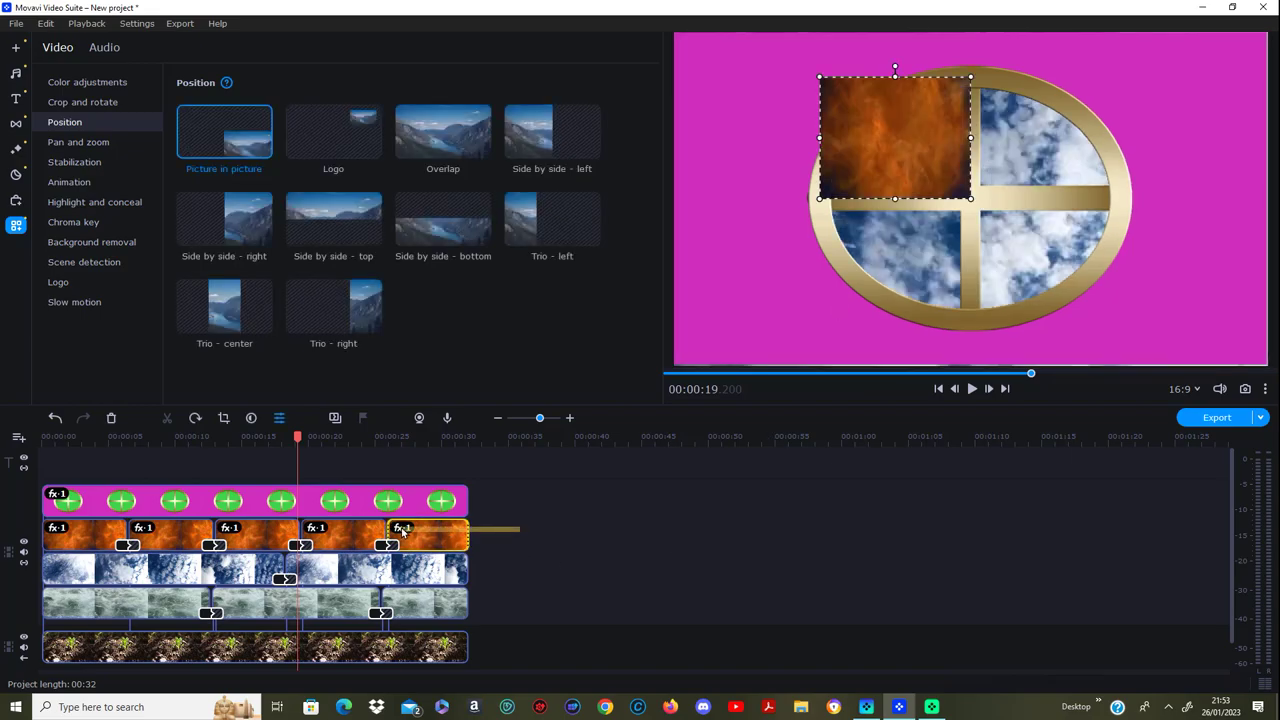
left_click(495, 540)
left_click(445, 569)
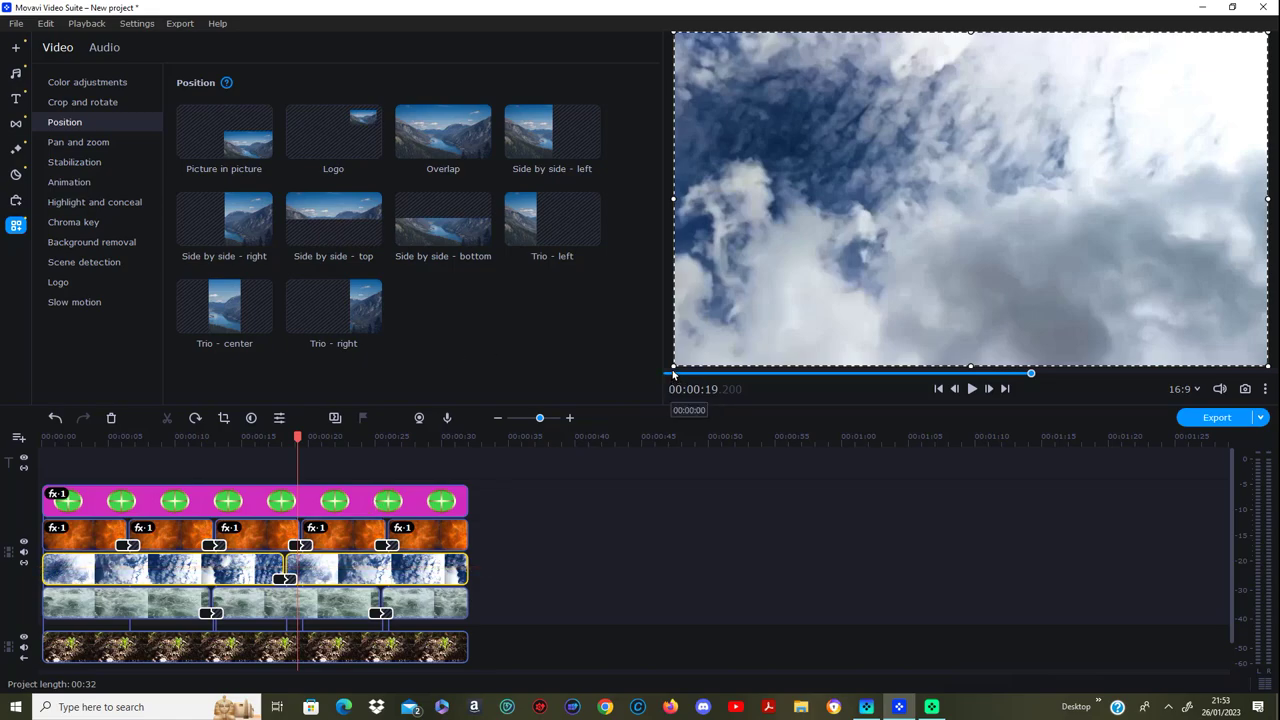
left_click_drag(674, 367, 985, 232)
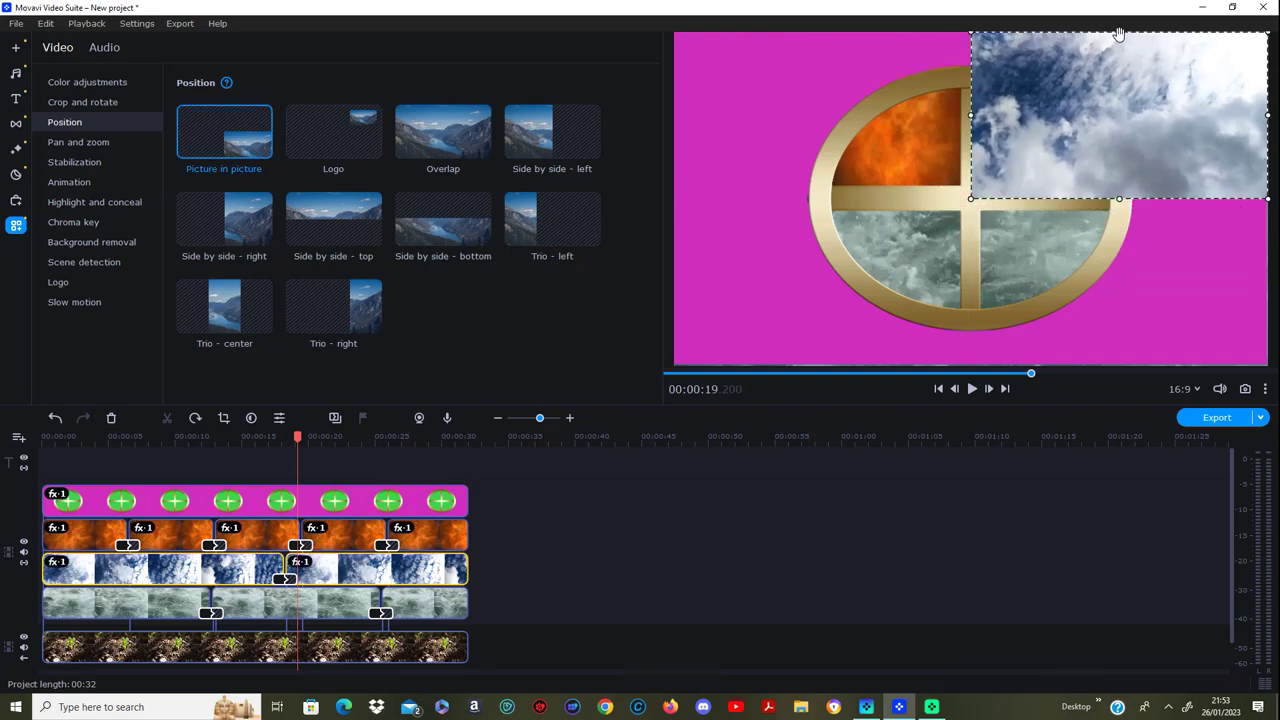
left_click_drag(1119, 34, 1120, 78)
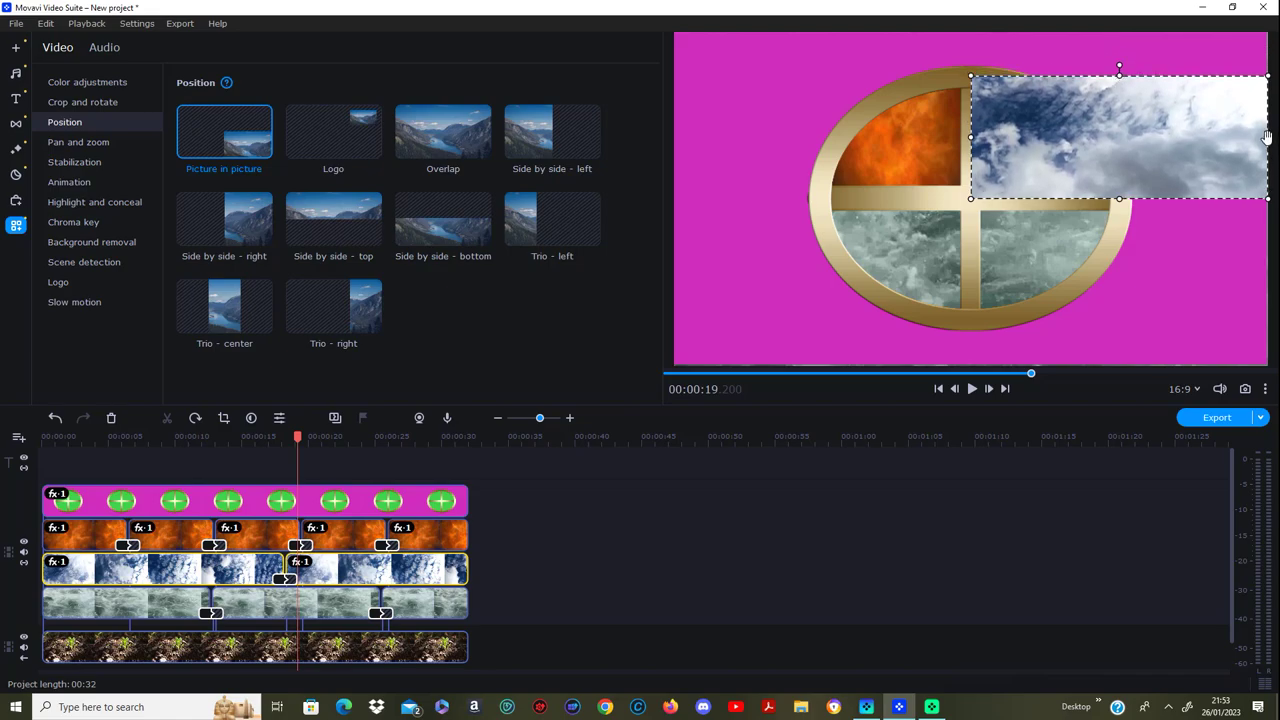
left_click_drag(1267, 137, 1121, 148)
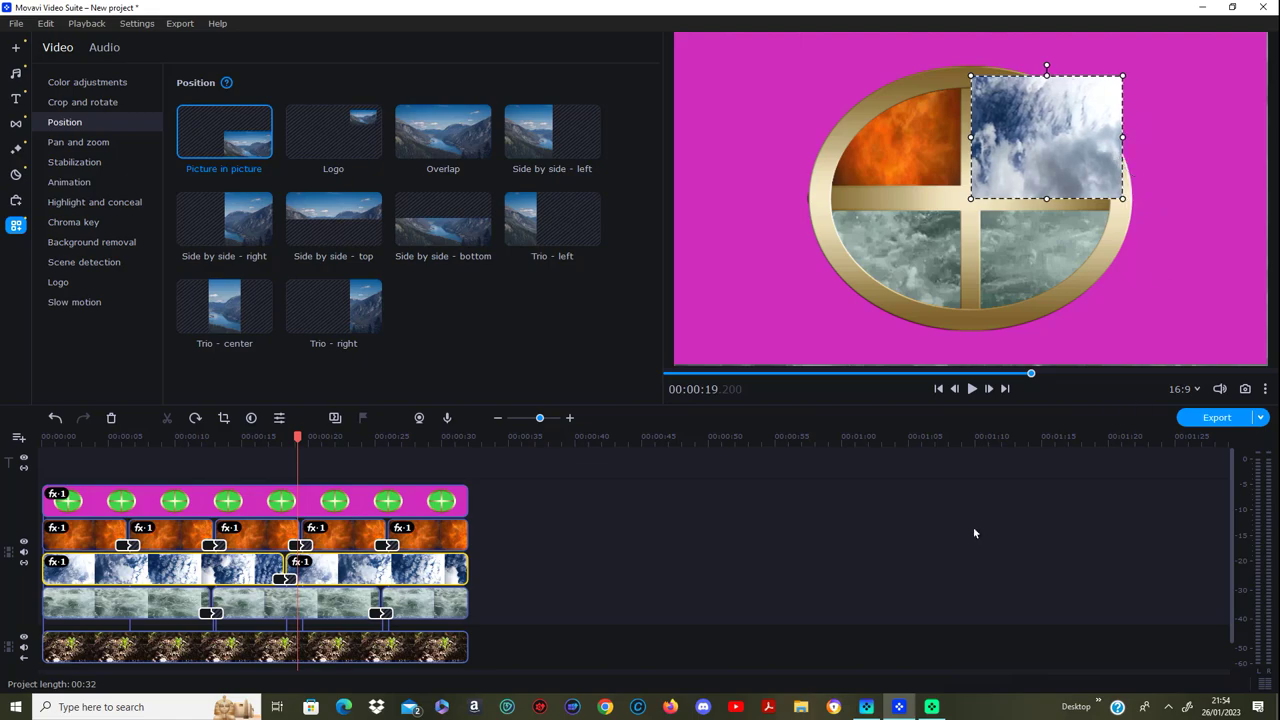
left_click(648, 605)
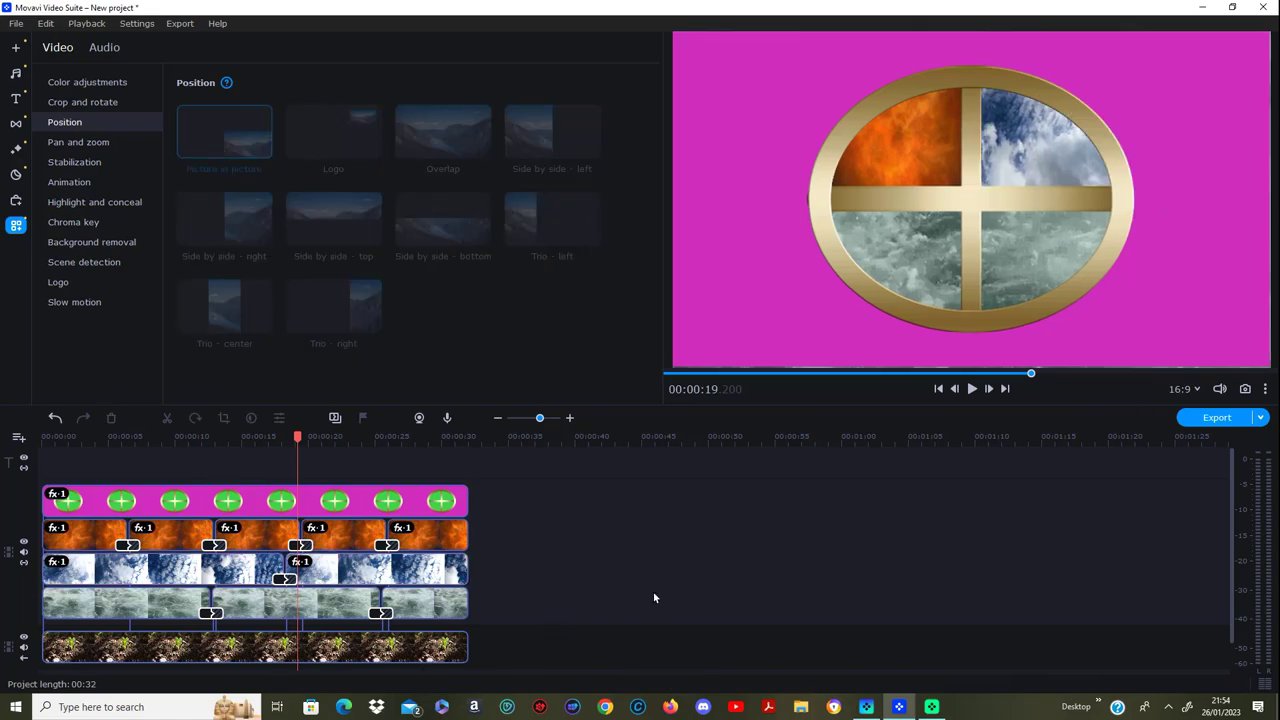
Step: Resize the water footage into the ring's bottom-right quarter, revealing the soil bottom-left
left_click(455, 604)
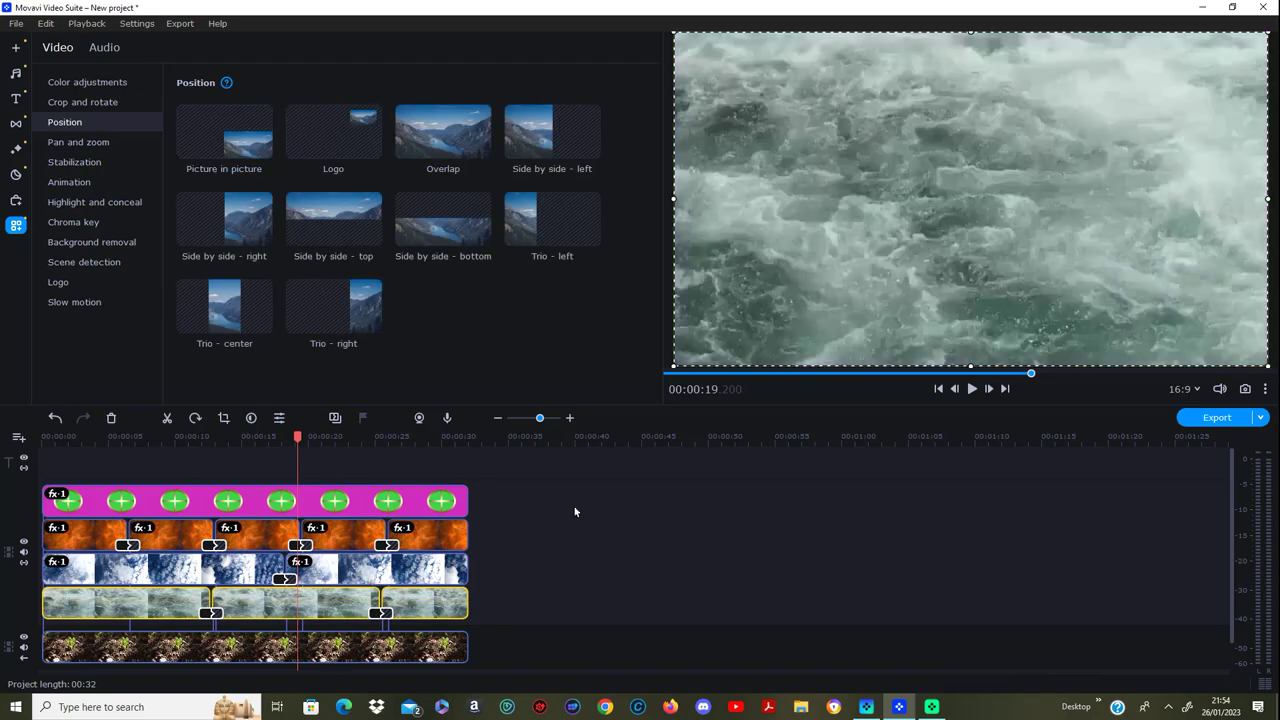
left_click_drag(673, 37, 971, 199)
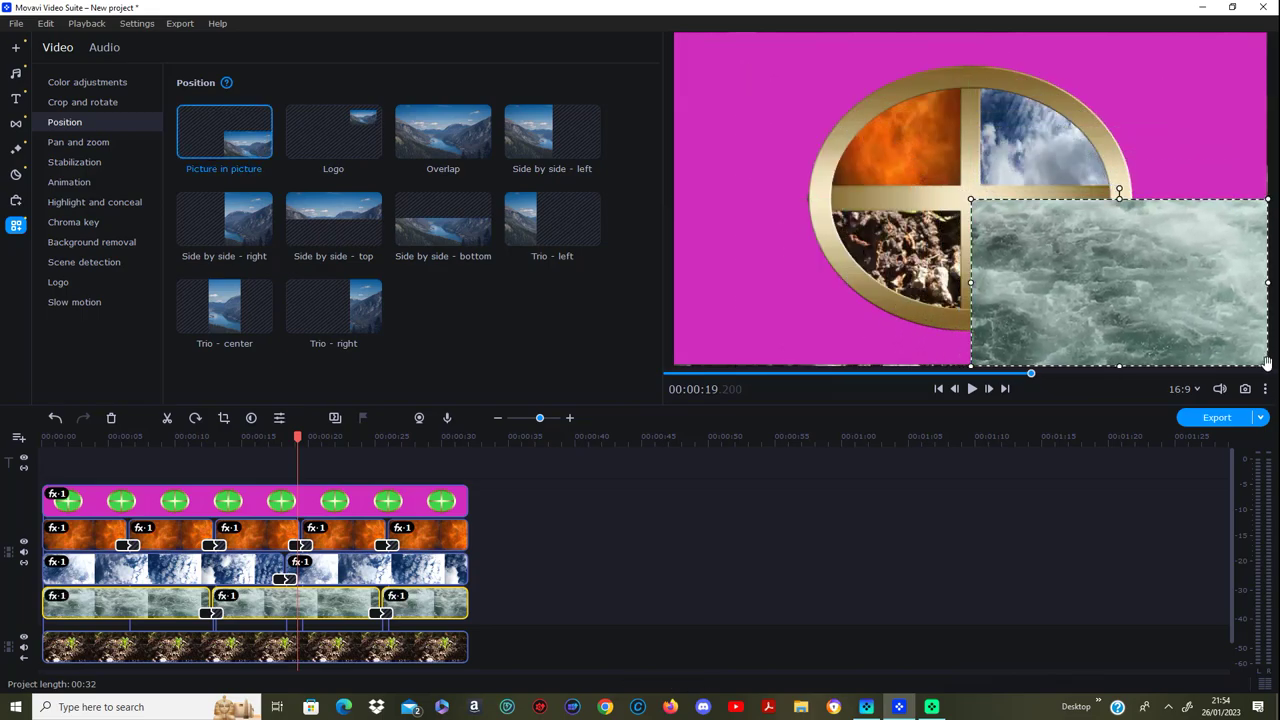
left_click_drag(1266, 362, 1191, 309)
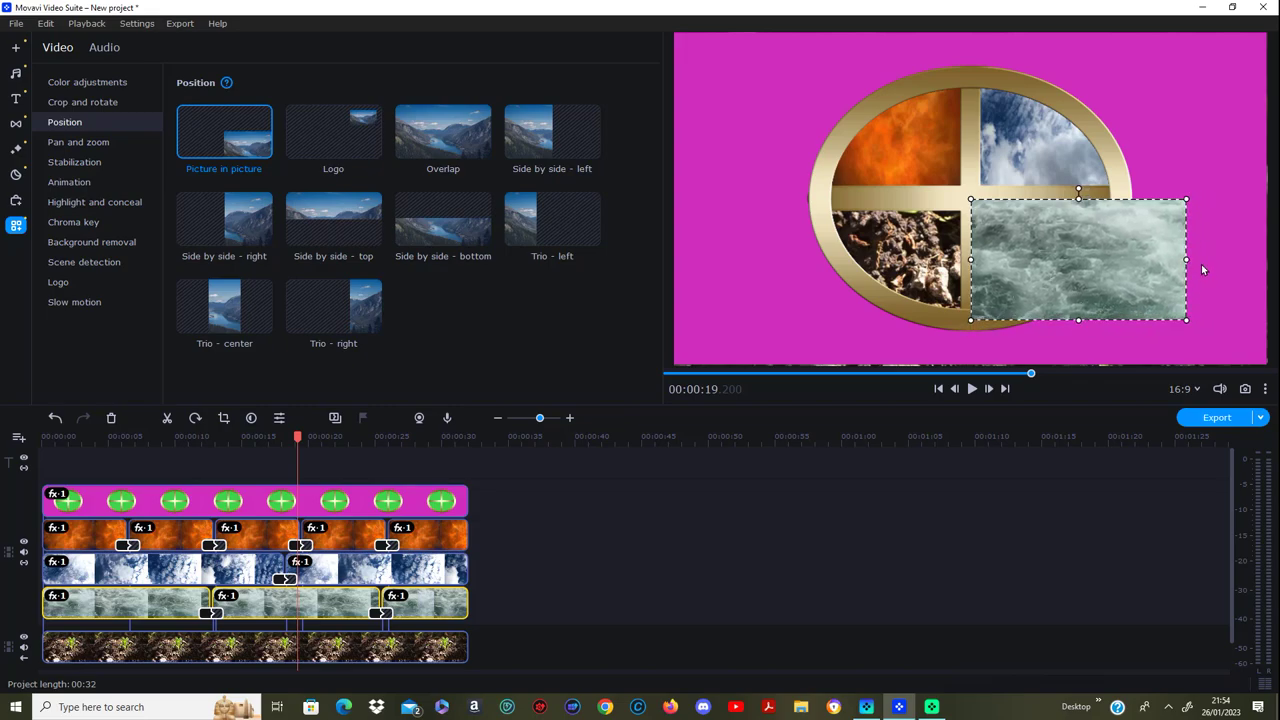
left_click_drag(1185, 256, 1124, 256)
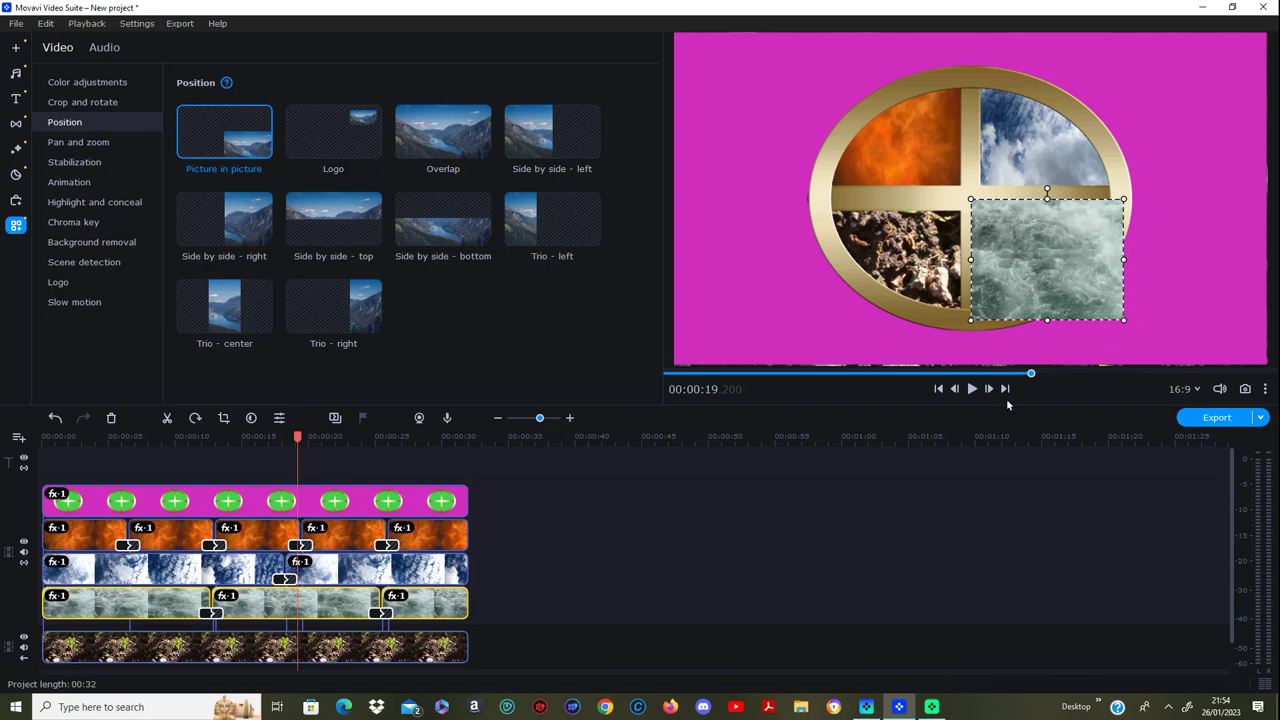
left_click(603, 560)
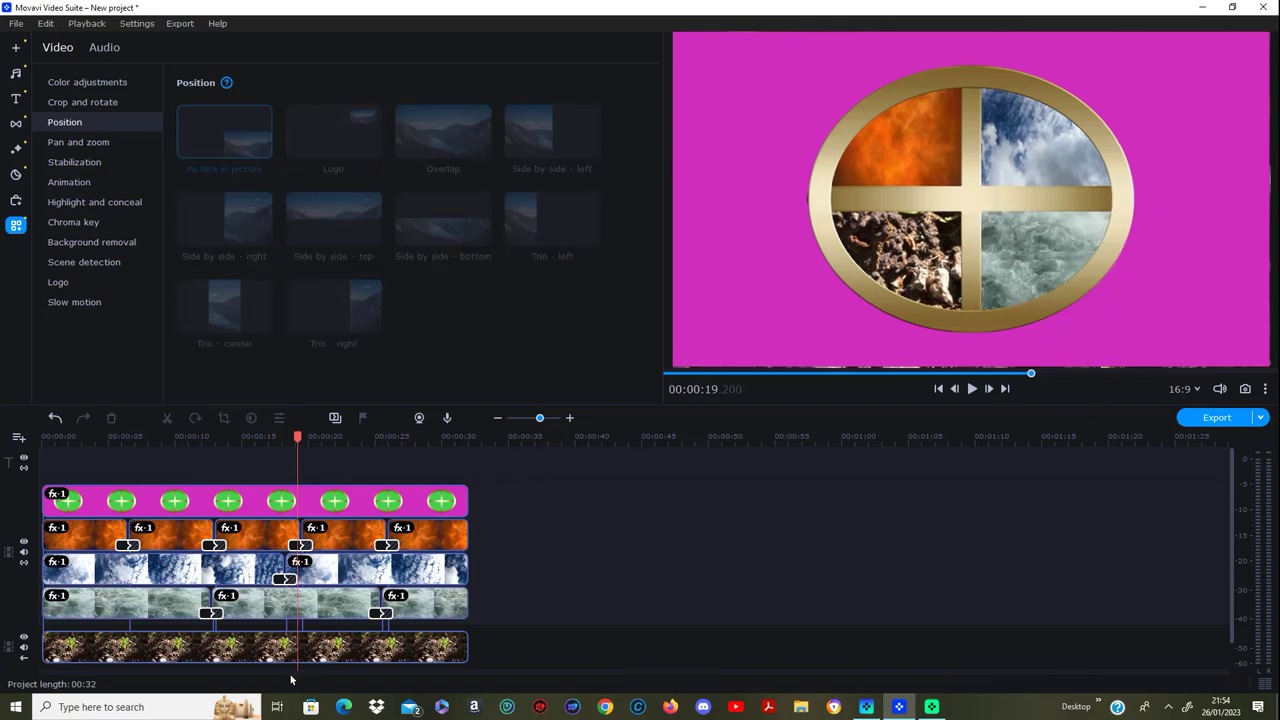
Step: Shrink the soil clip in the preview and fit it into the bottom-left quadrant
left_click(351, 651)
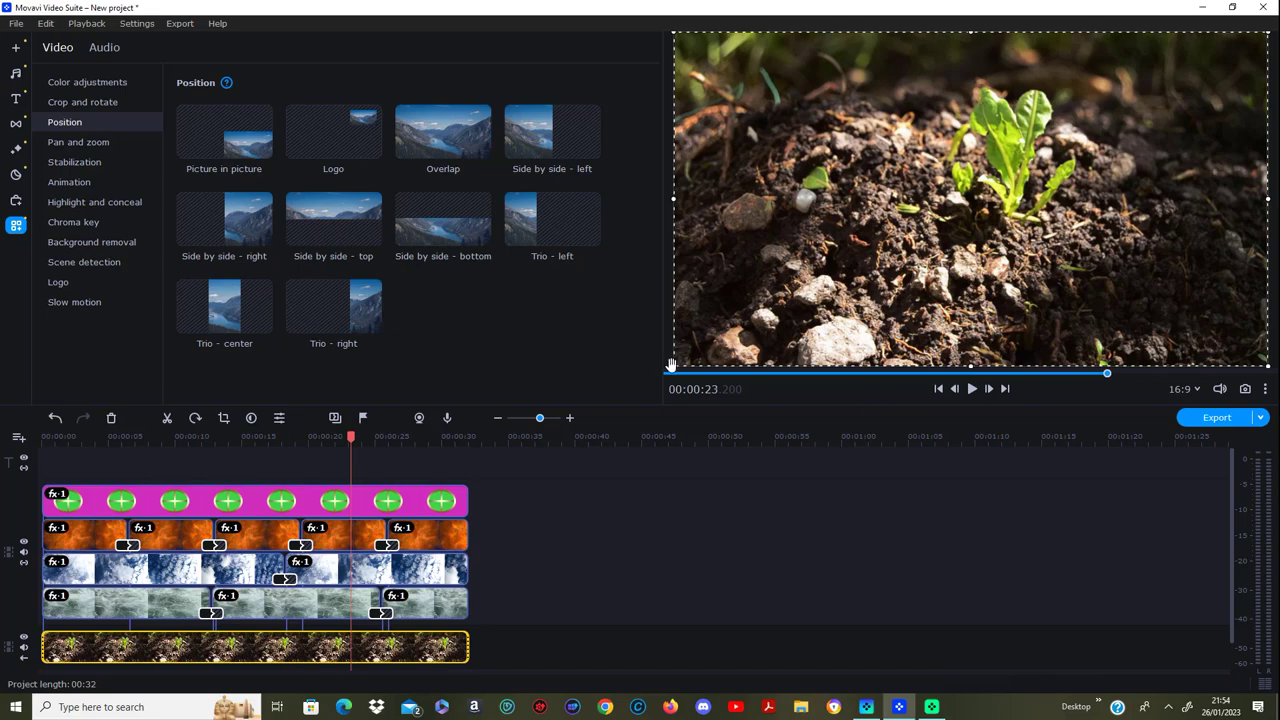
left_click_drag(671, 364, 758, 318)
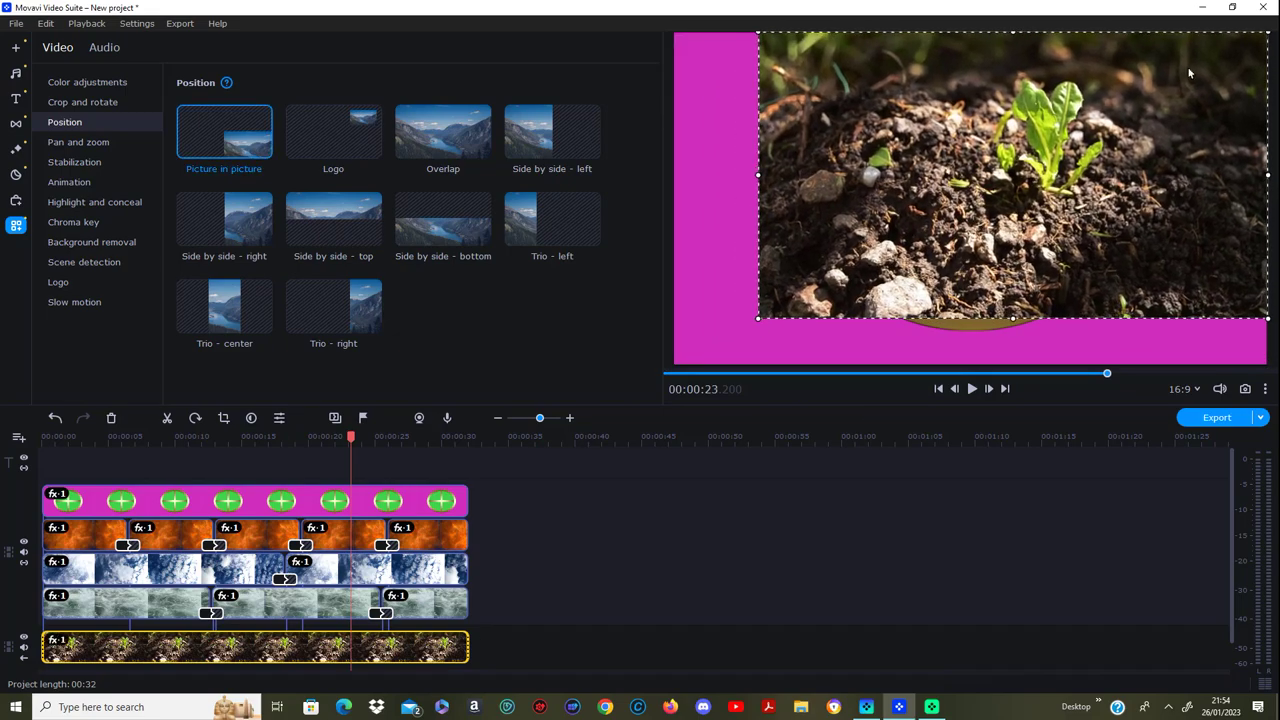
left_click_drag(1241, 54, 960, 194)
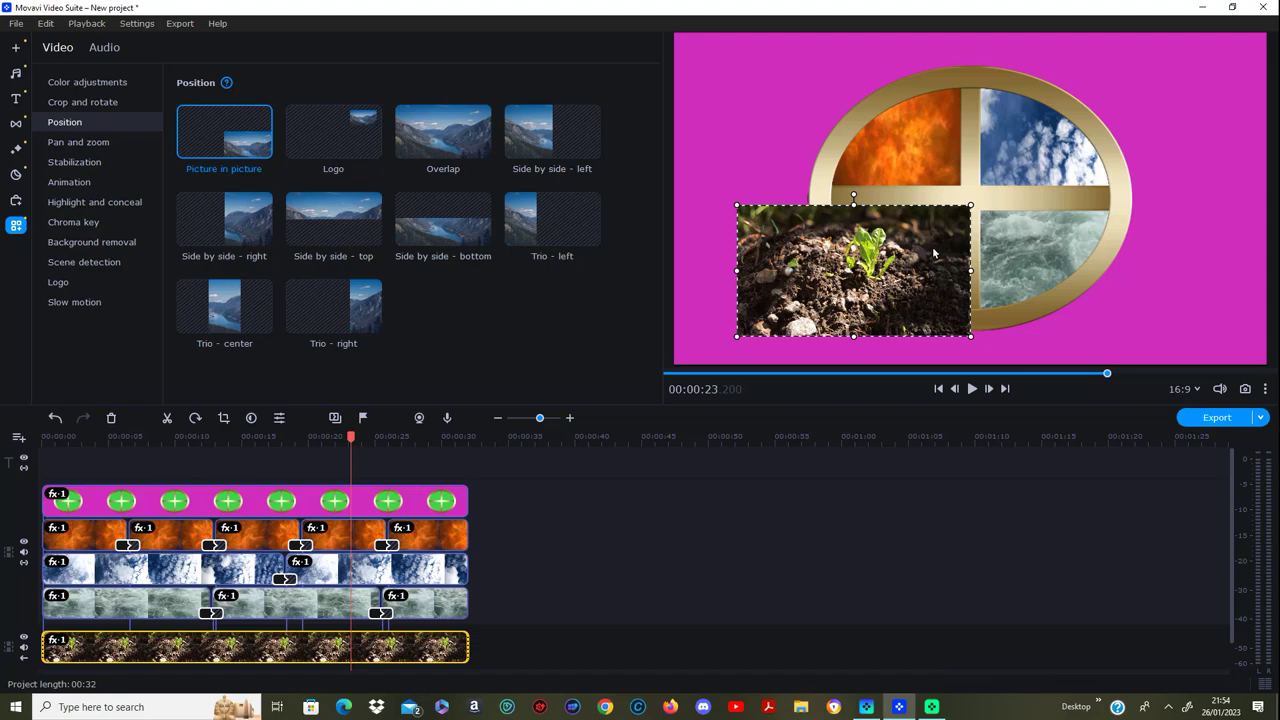
left_click_drag(941, 247, 931, 247)
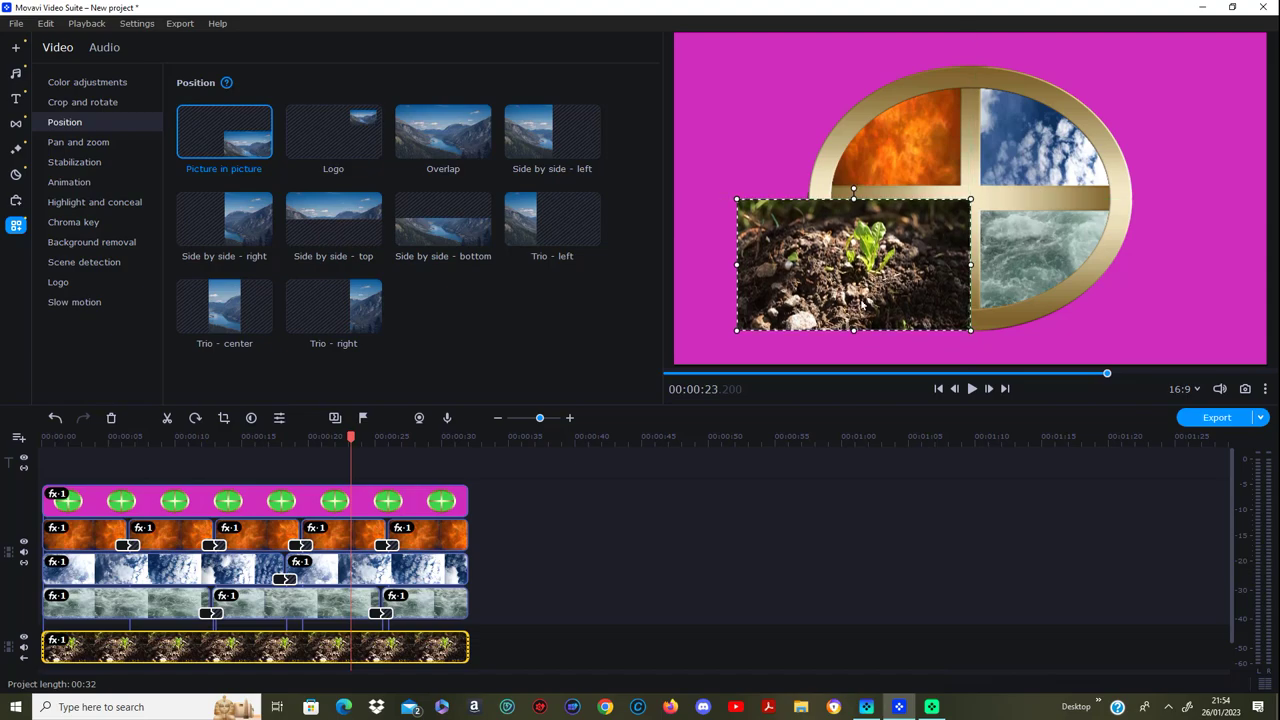
left_click_drag(733, 268, 815, 268)
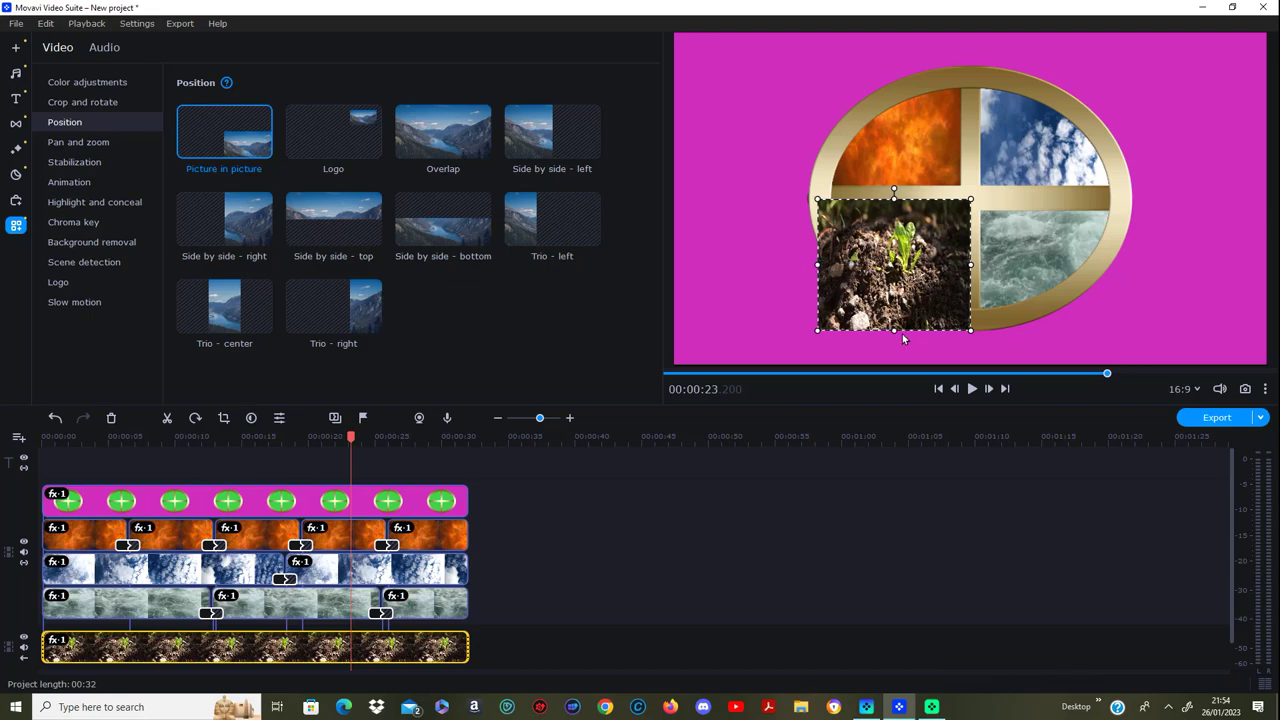
left_click_drag(895, 331, 897, 321)
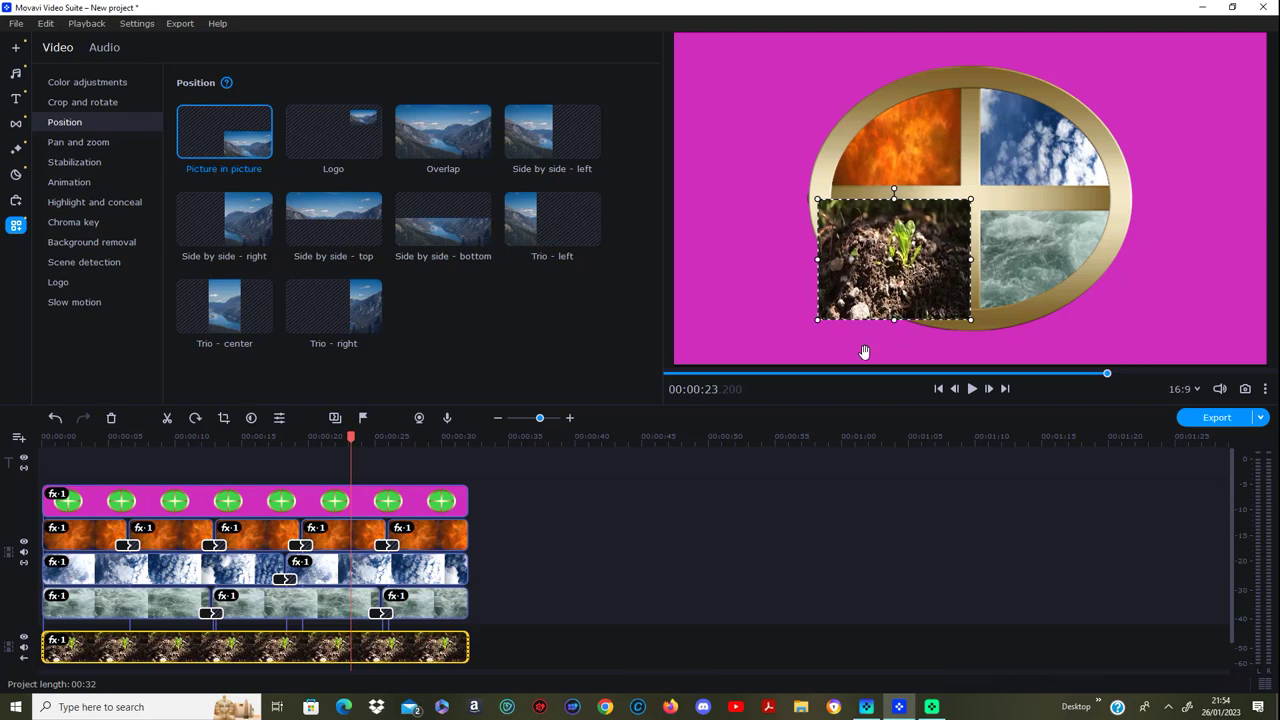
Step: Deselect the soil clip and scrub through the 32-second composite to review it
left_click(703, 545)
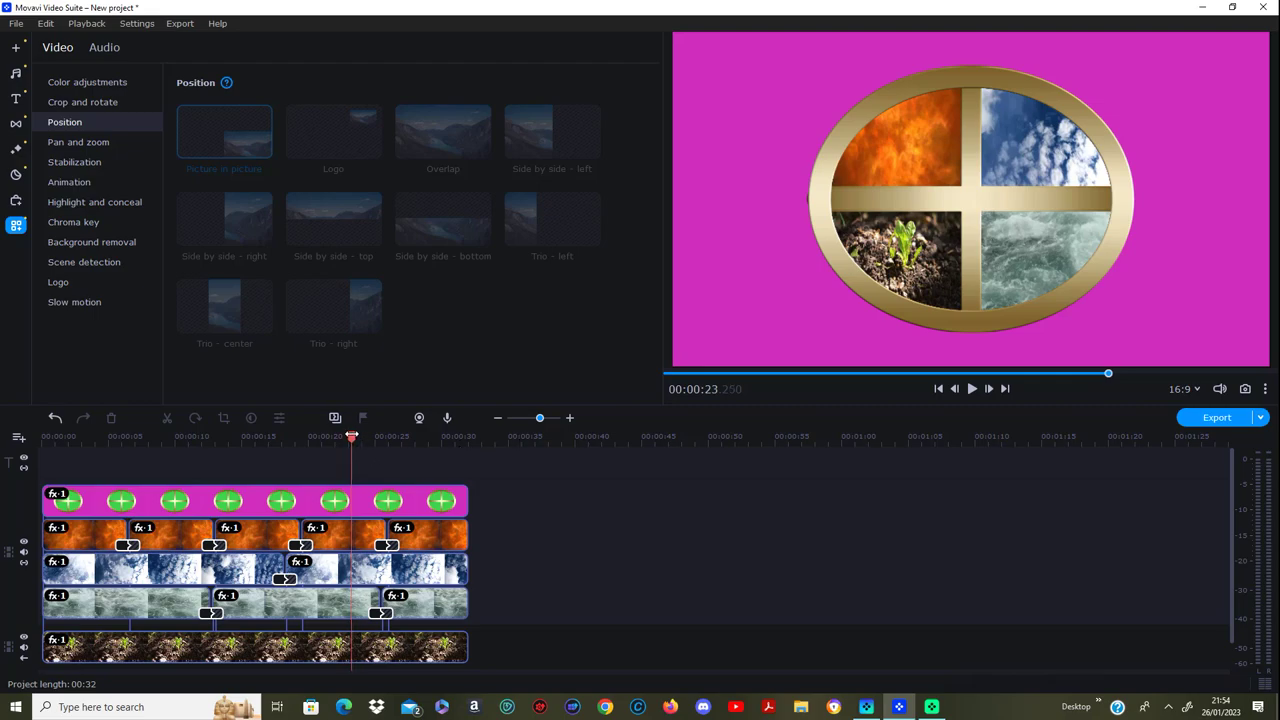
mouse_move(351, 437)
left_mouse_down()
mouse_move(446, 446)
mouse_move(110, 432)
left_mouse_up()
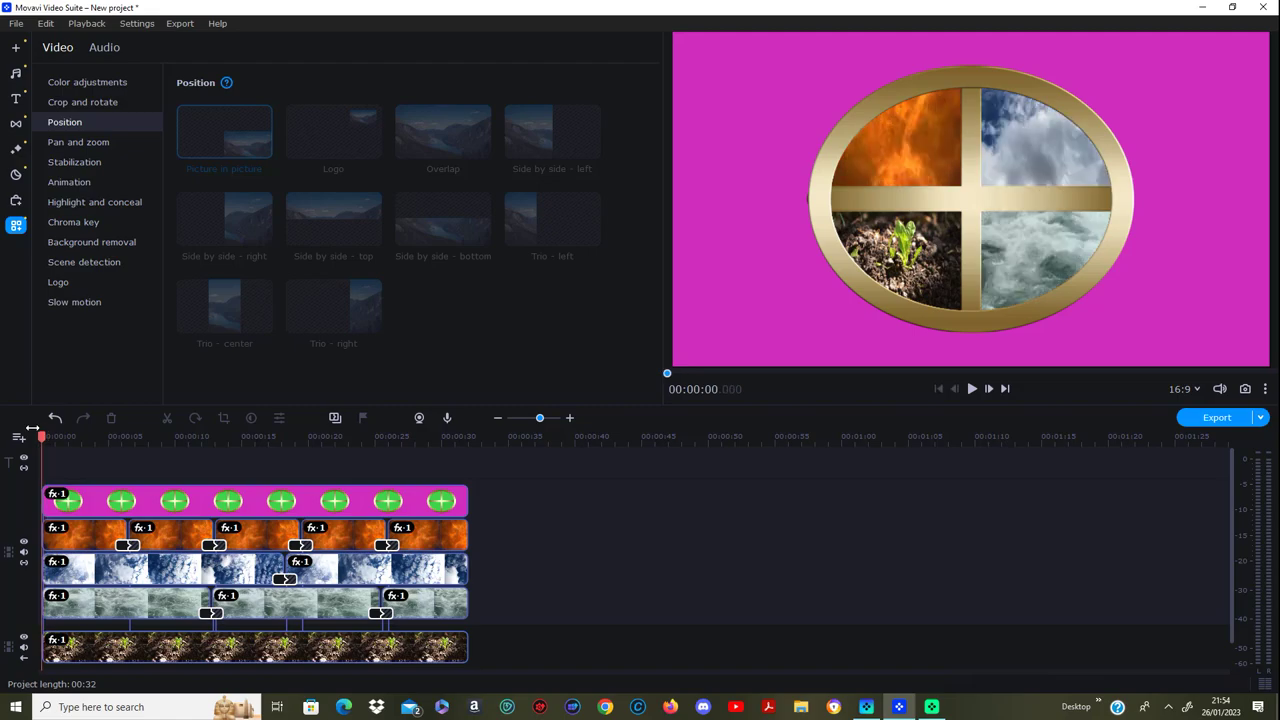
left_click_drag(110, 432, 470, 447)
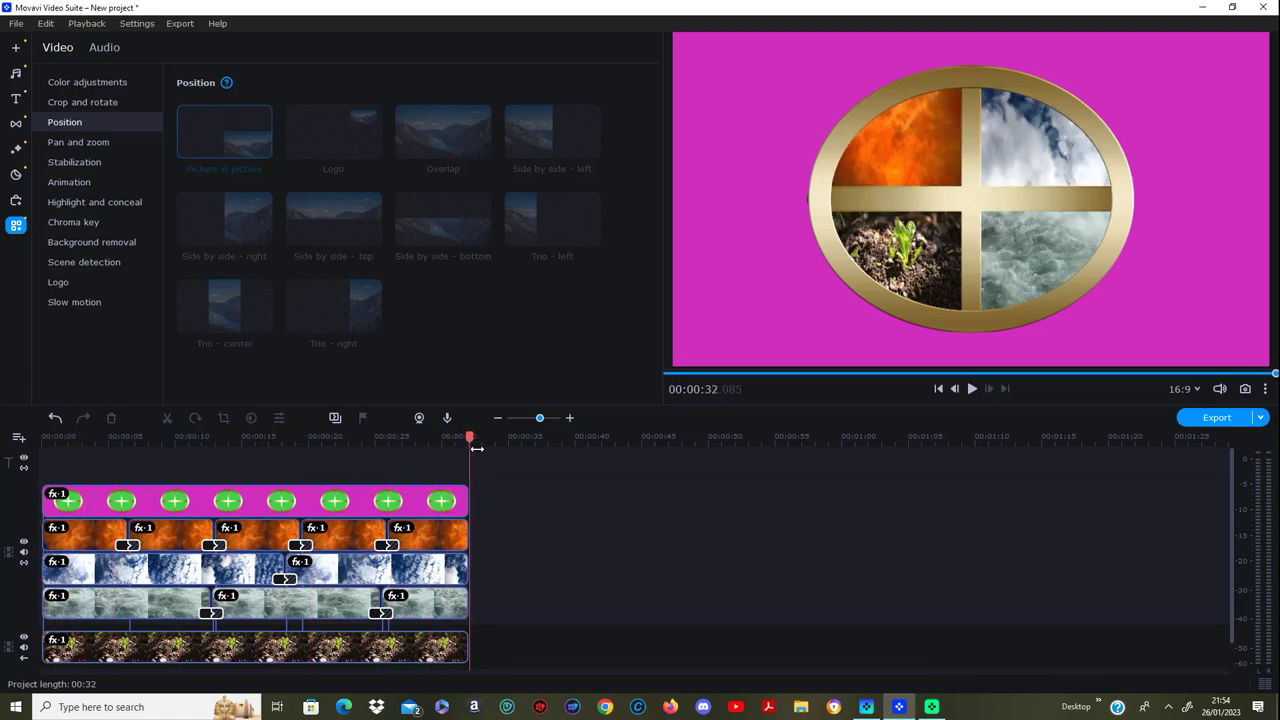
Step: Open the MP4 export settings and title the video 'tutorial part 2'
left_click(1236, 418)
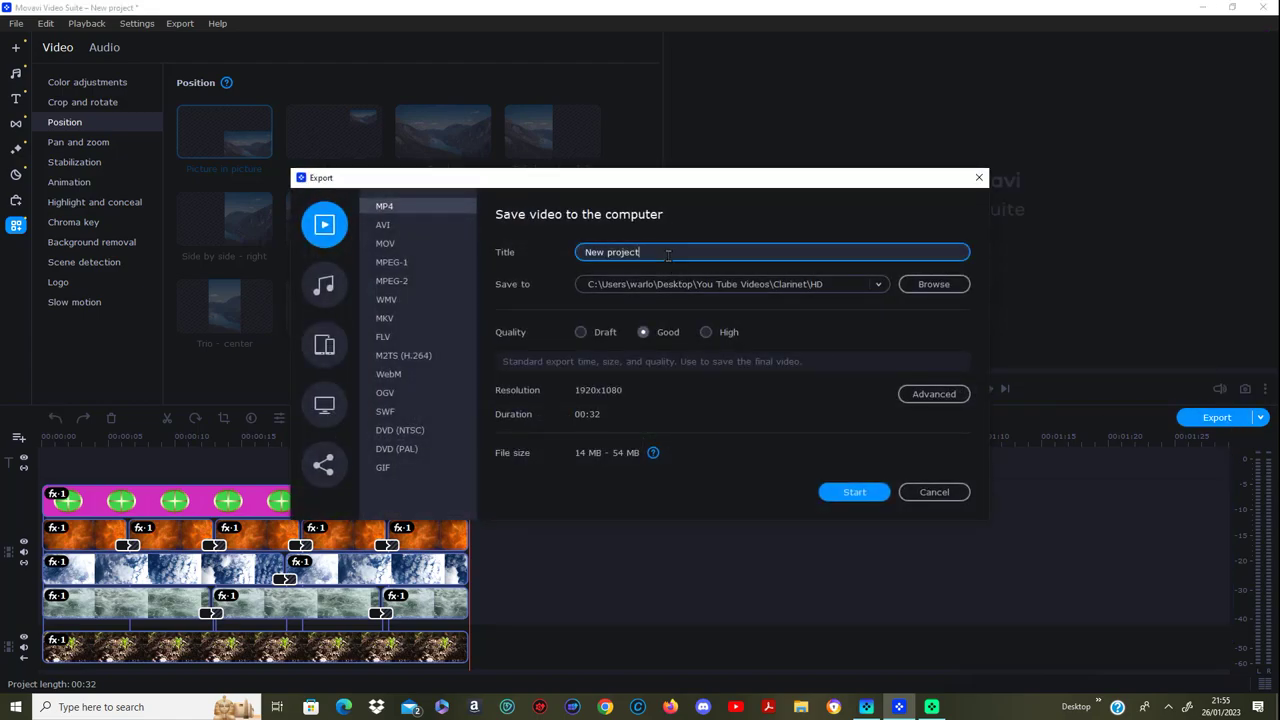
left_click_drag(660, 252, 522, 249)
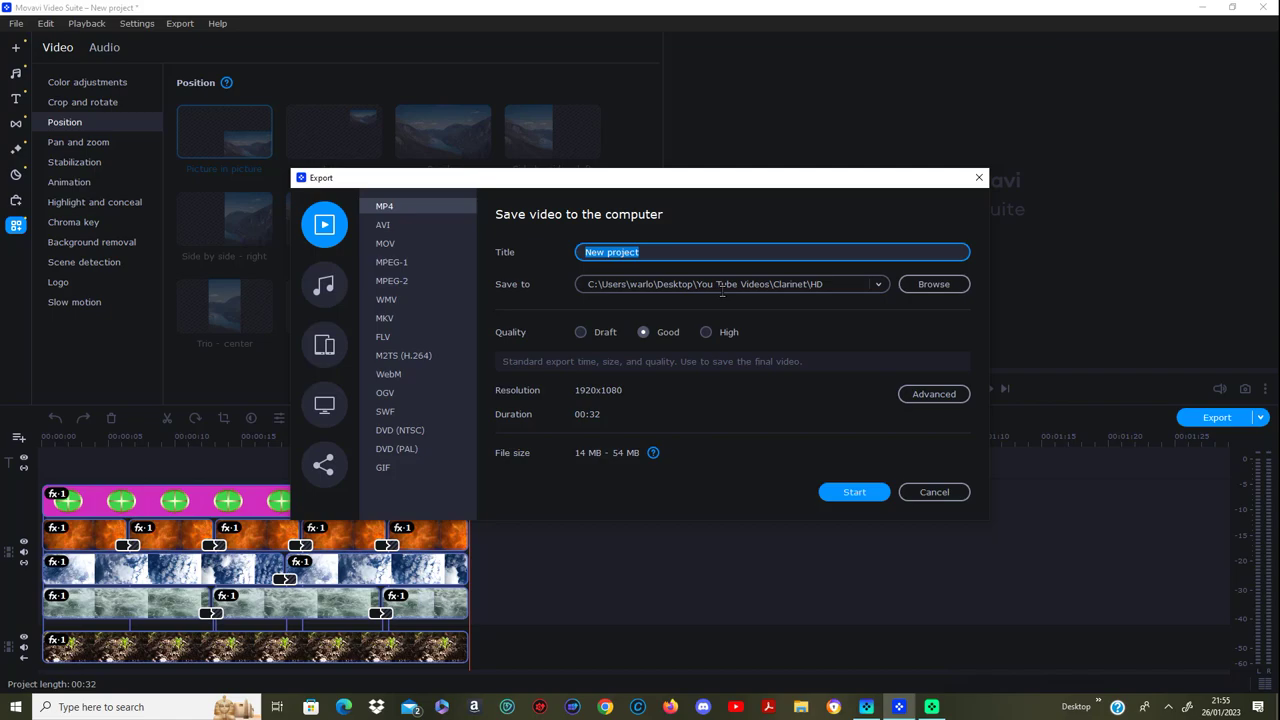
type("tutorial part 2")
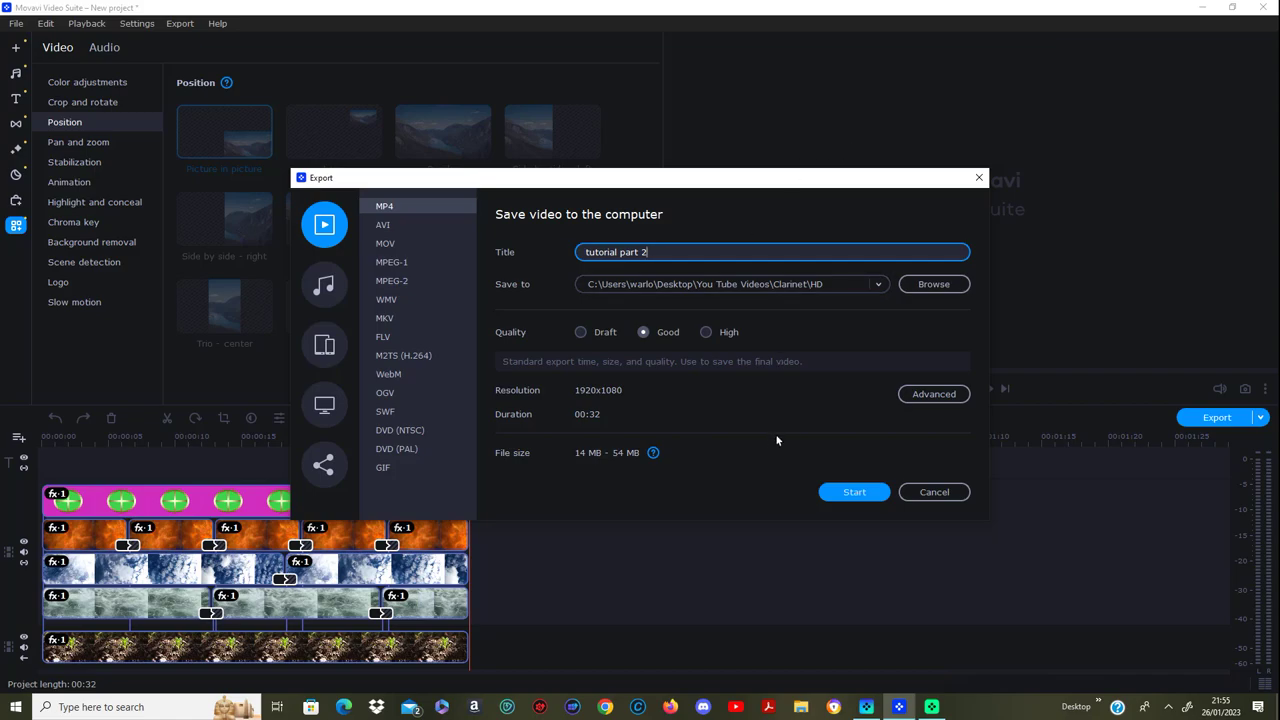
Step: Save the export to the preparation for youtube folder at High quality
left_click(920, 284)
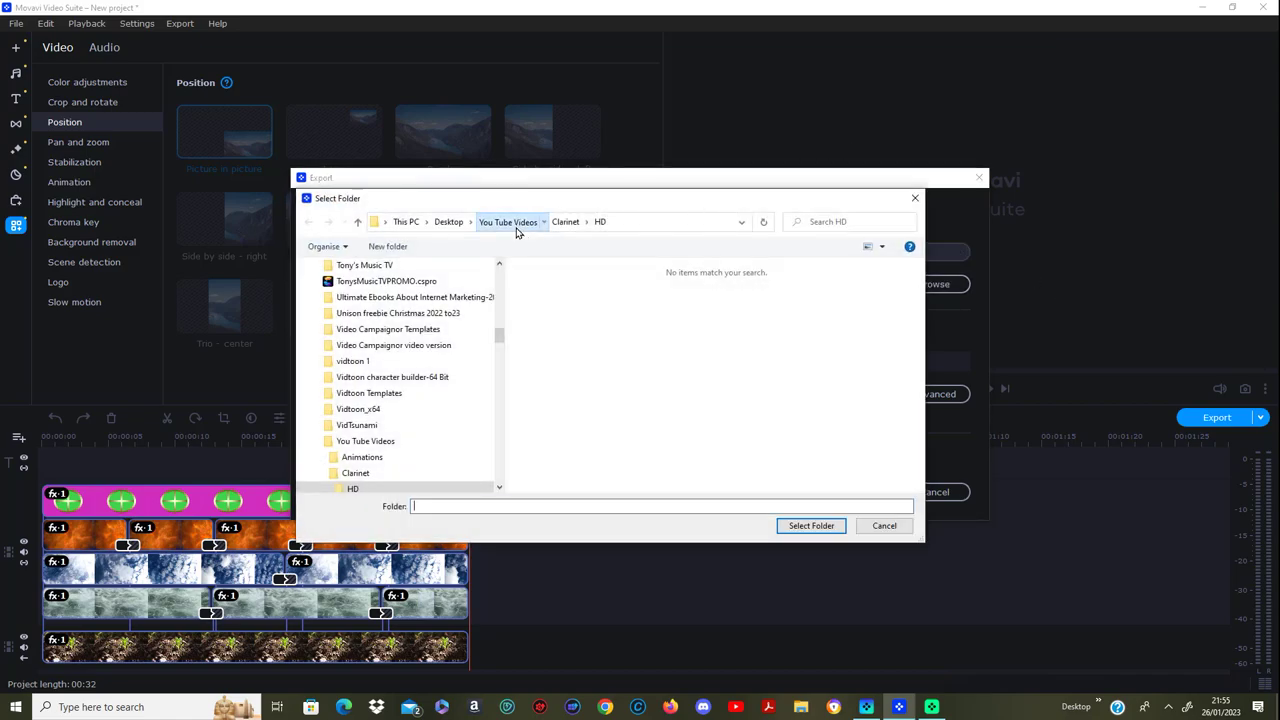
left_click(516, 224)
left_click(845, 312)
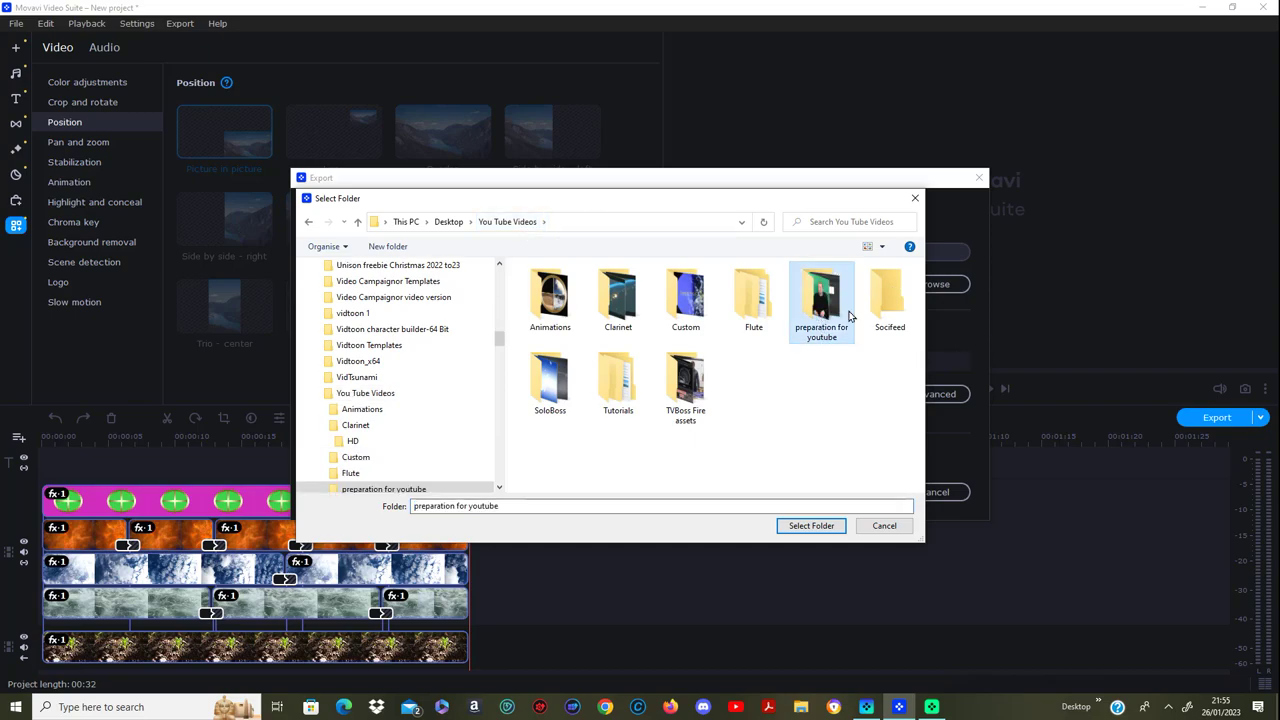
double_click(849, 316)
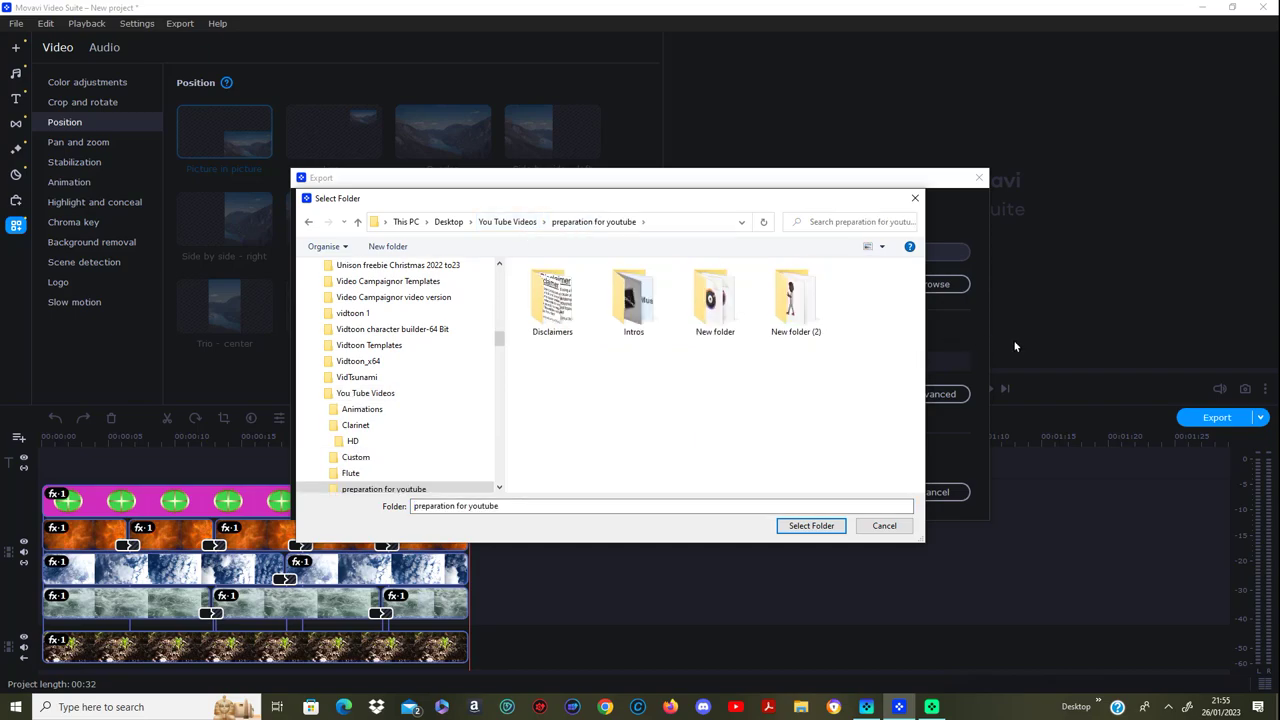
left_click(815, 527)
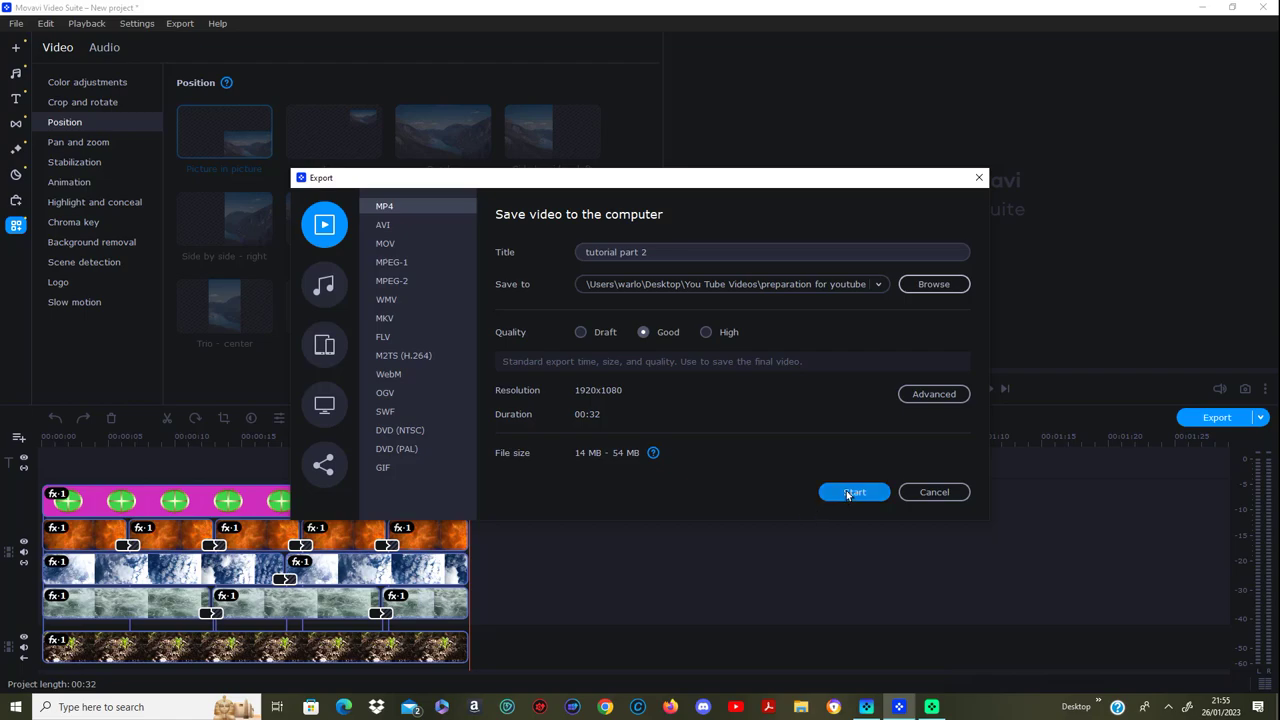
left_click(707, 334)
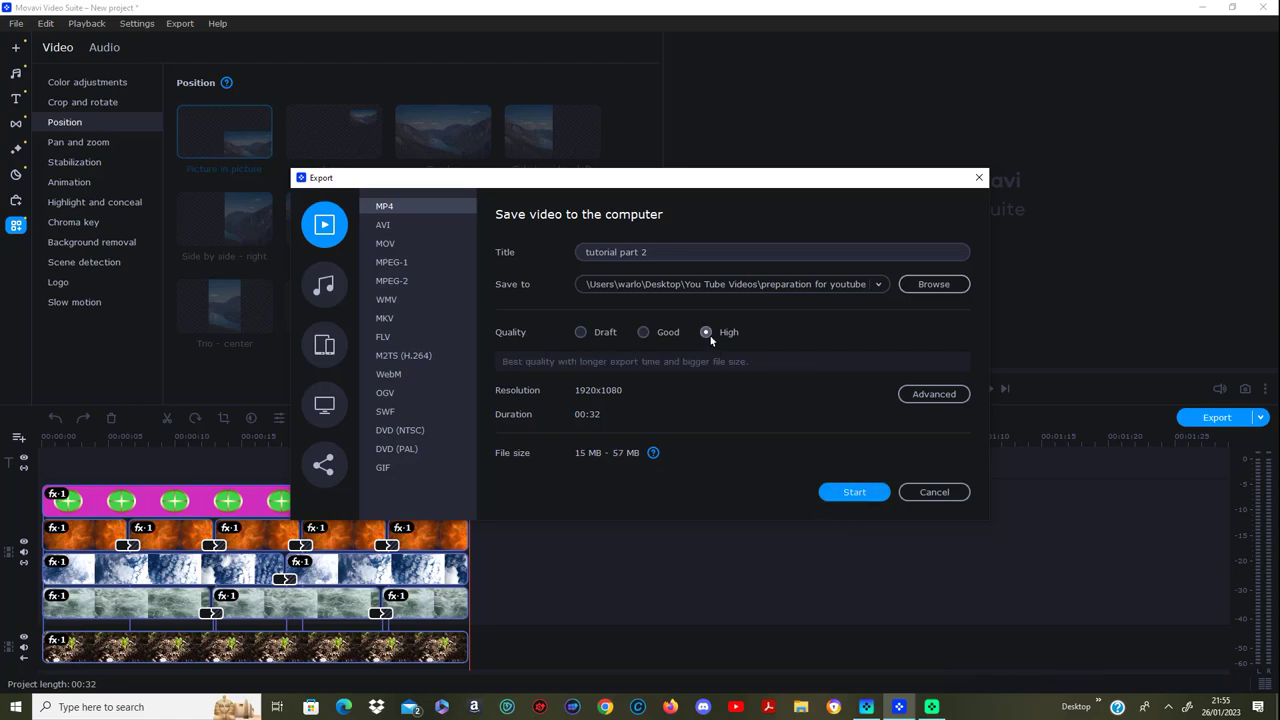
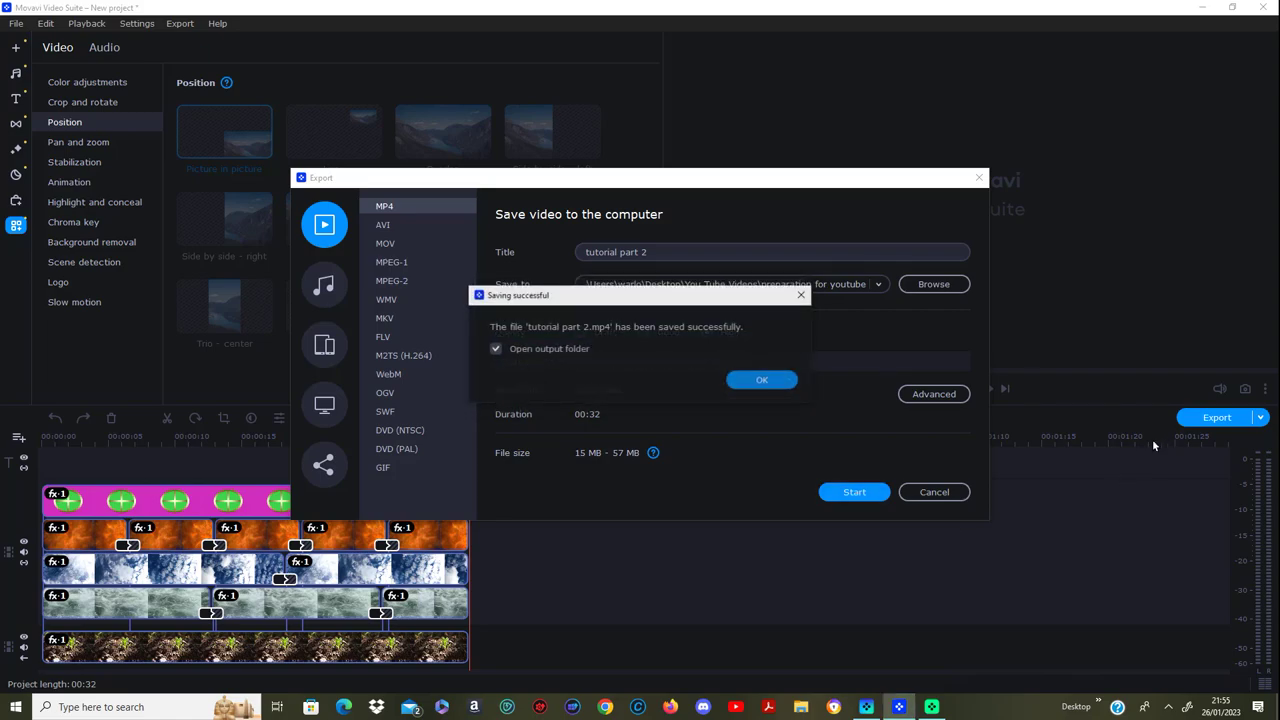
Step: Dismiss the export confirmation and close the folder showing tutorial part 2.mp4
left_click(766, 380)
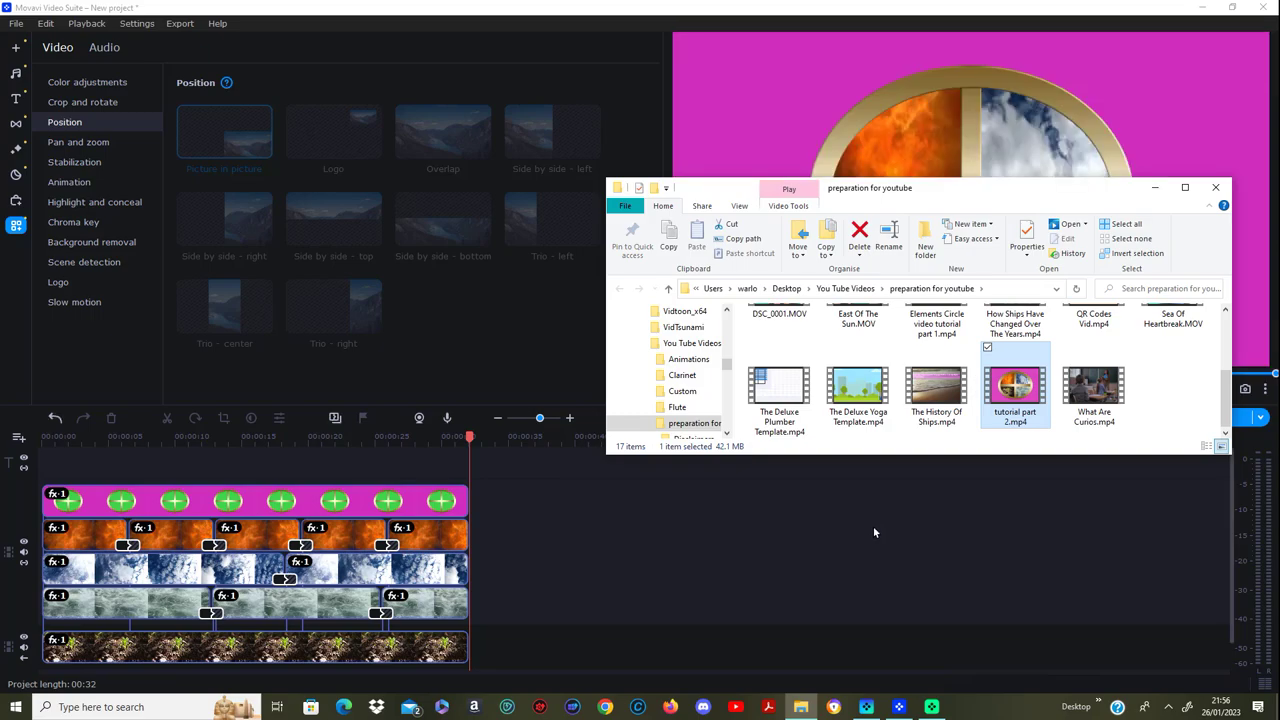
left_click(1215, 189)
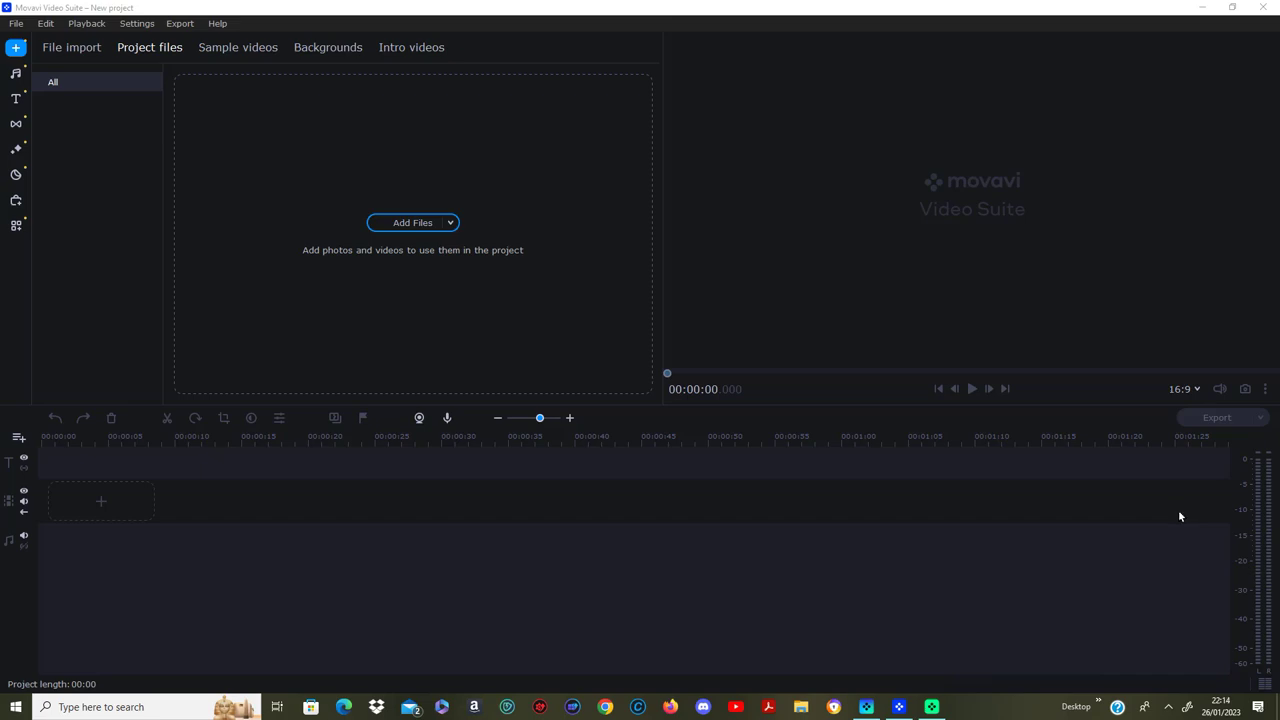
Step: Import tutorial part 2.mp4 from the You Tube Videos\preparation for youtube folder
left_click(420, 223)
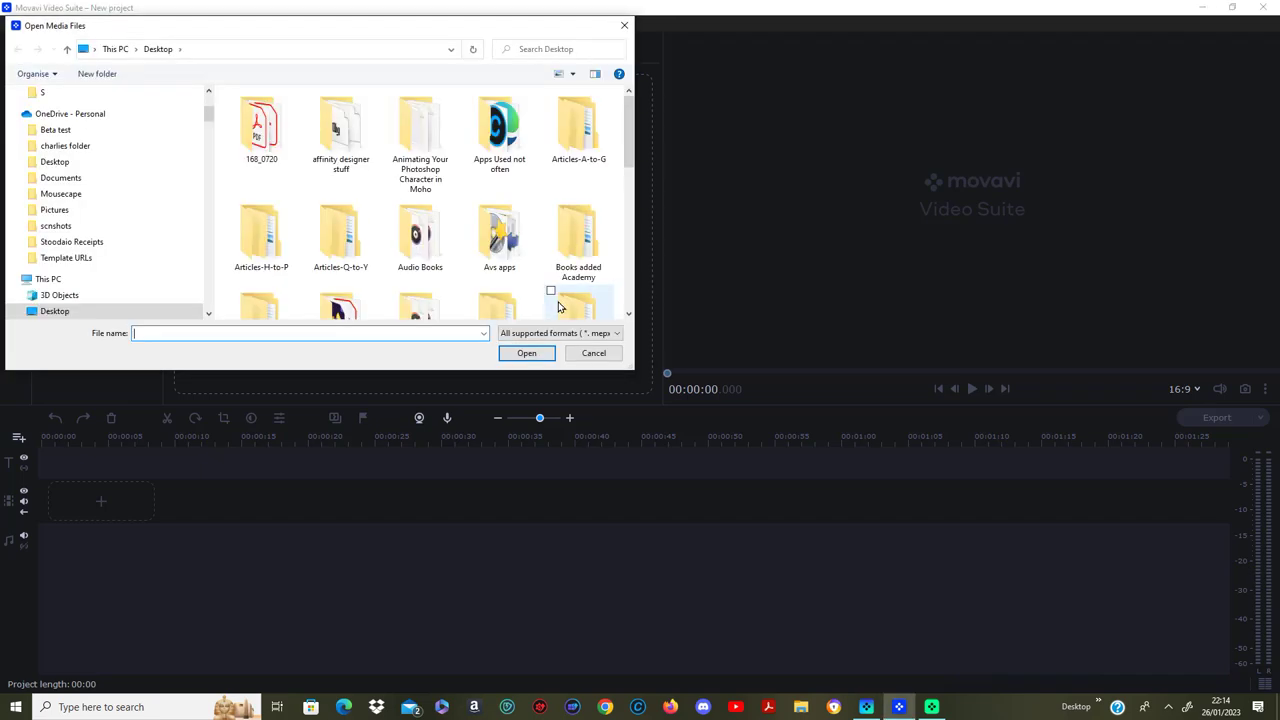
scroll(507, 207, "down", 5)
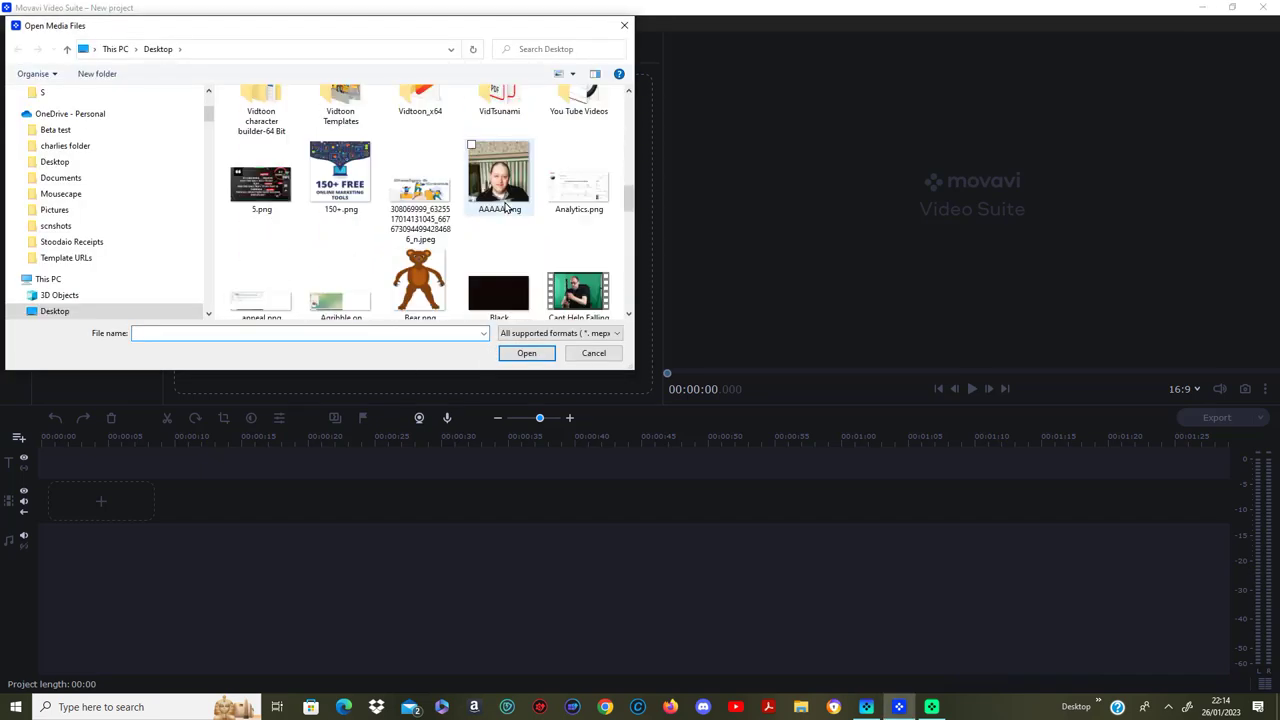
scroll(507, 207, "down", 3)
scroll(574, 253, "up", 4)
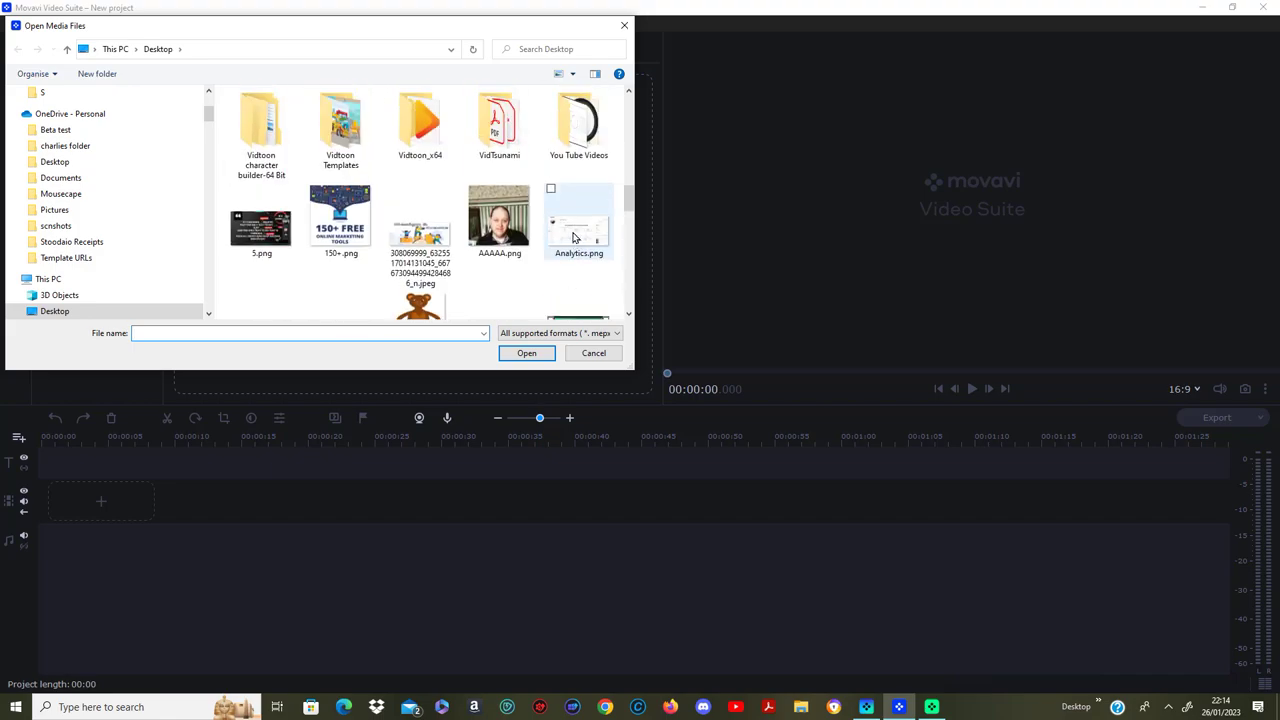
double_click(577, 139)
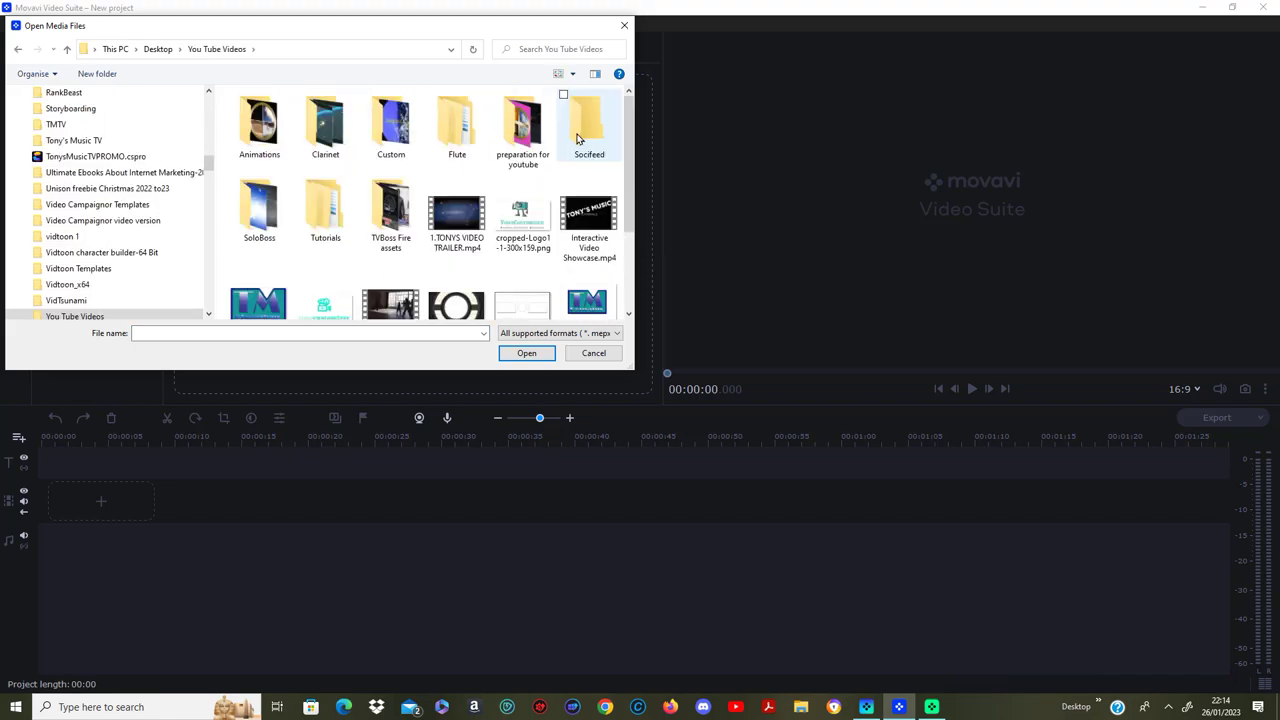
double_click(521, 122)
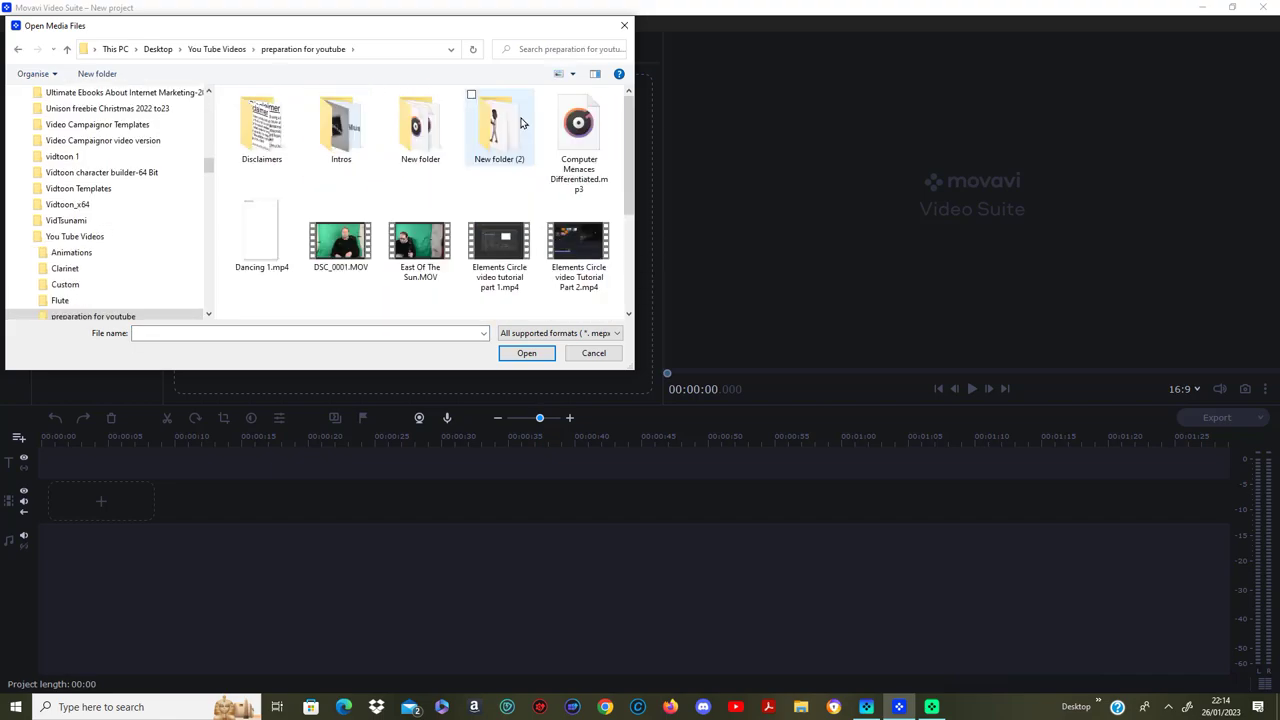
scroll(564, 204, "down", 3)
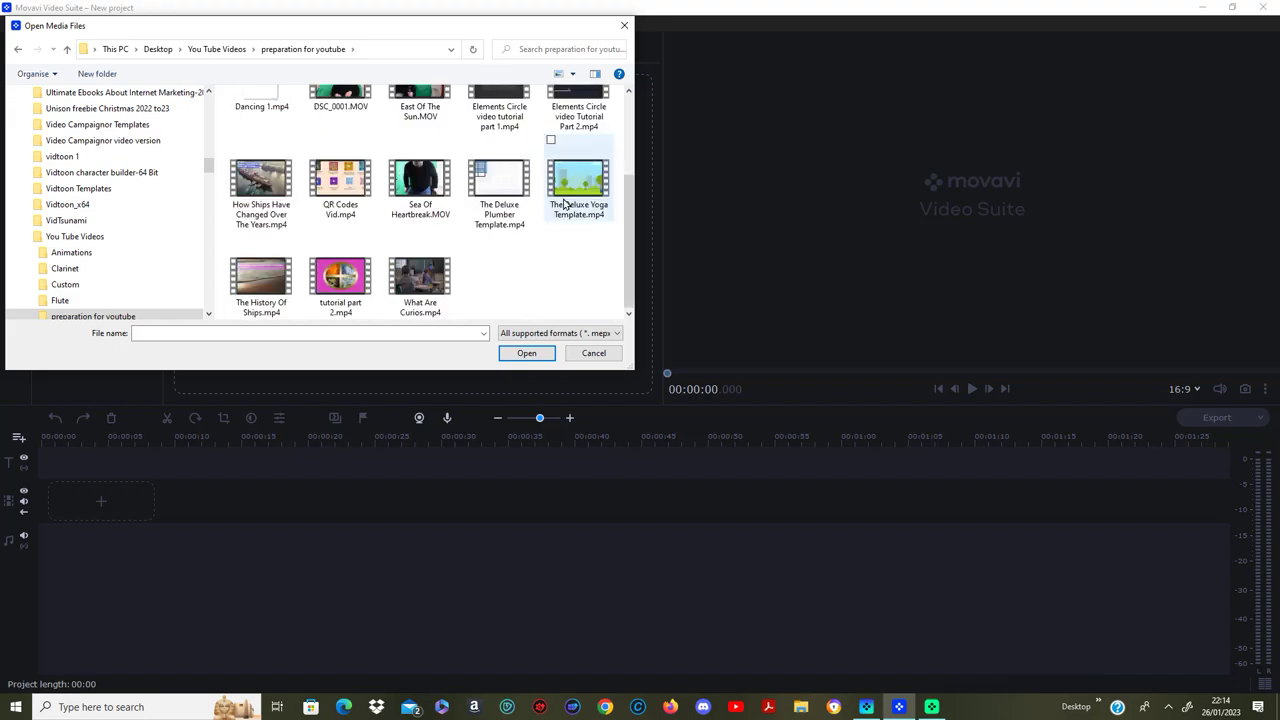
left_click(340, 278)
left_click(527, 356)
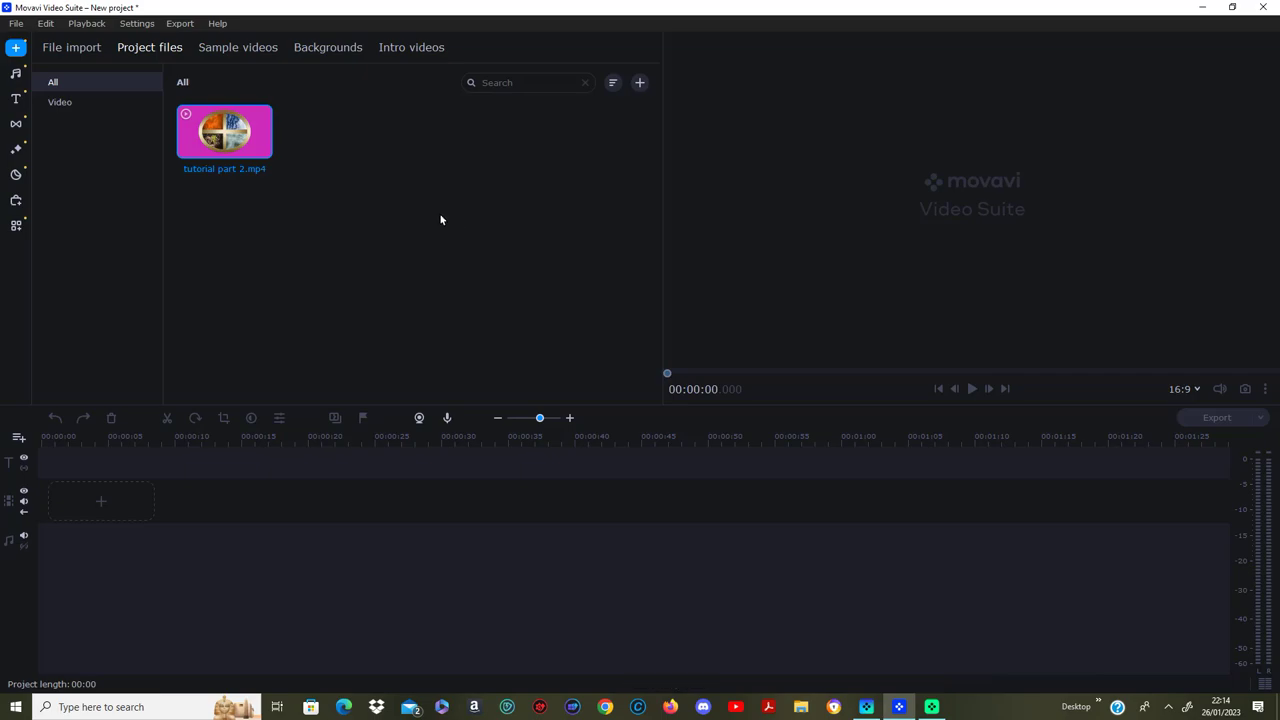
Step: Add Space - 2619.mp4 from I:\Videos Vol 1\S to the project media
right_click(396, 234)
left_click(432, 240)
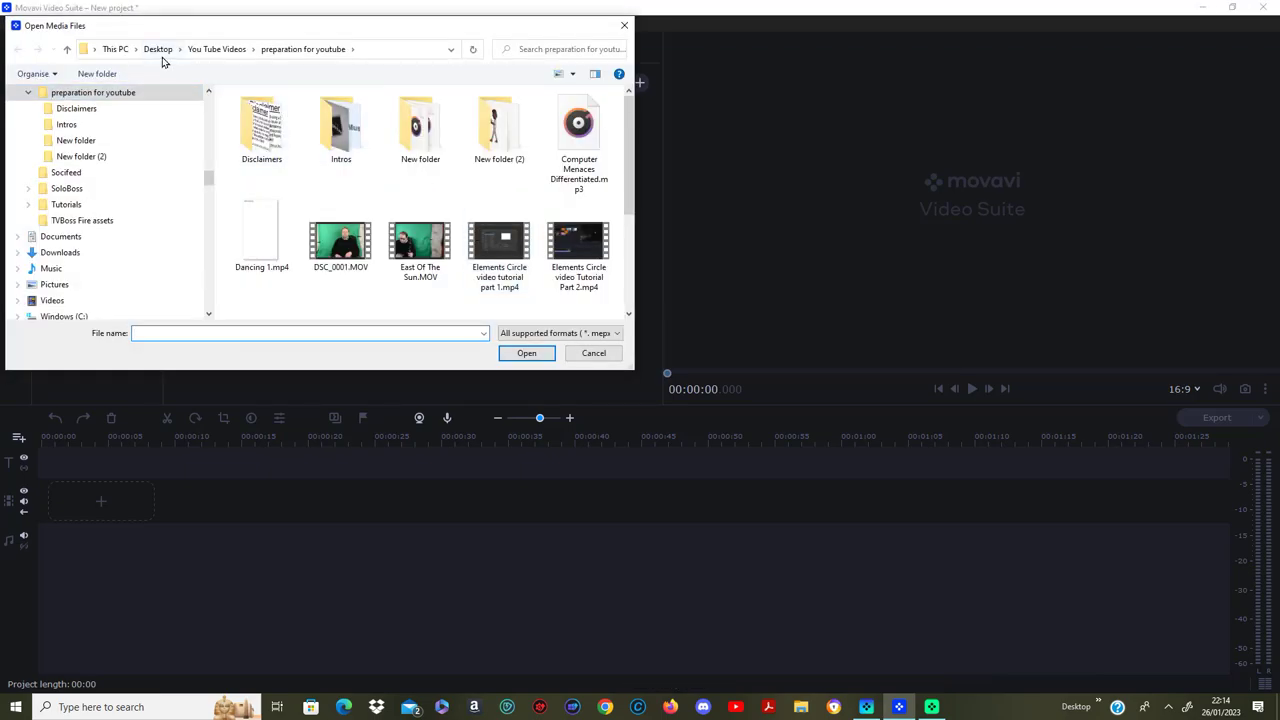
left_click(118, 50)
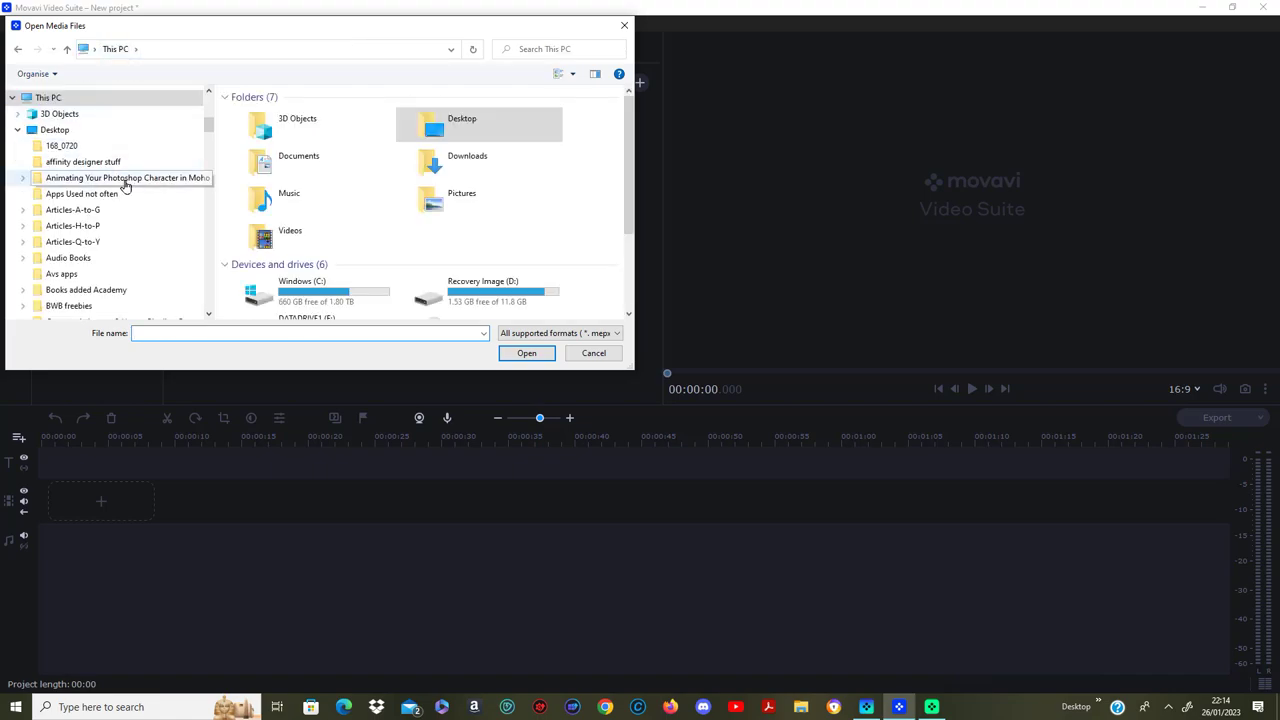
scroll(128, 188, "down", 10)
scroll(163, 227, "down", 3)
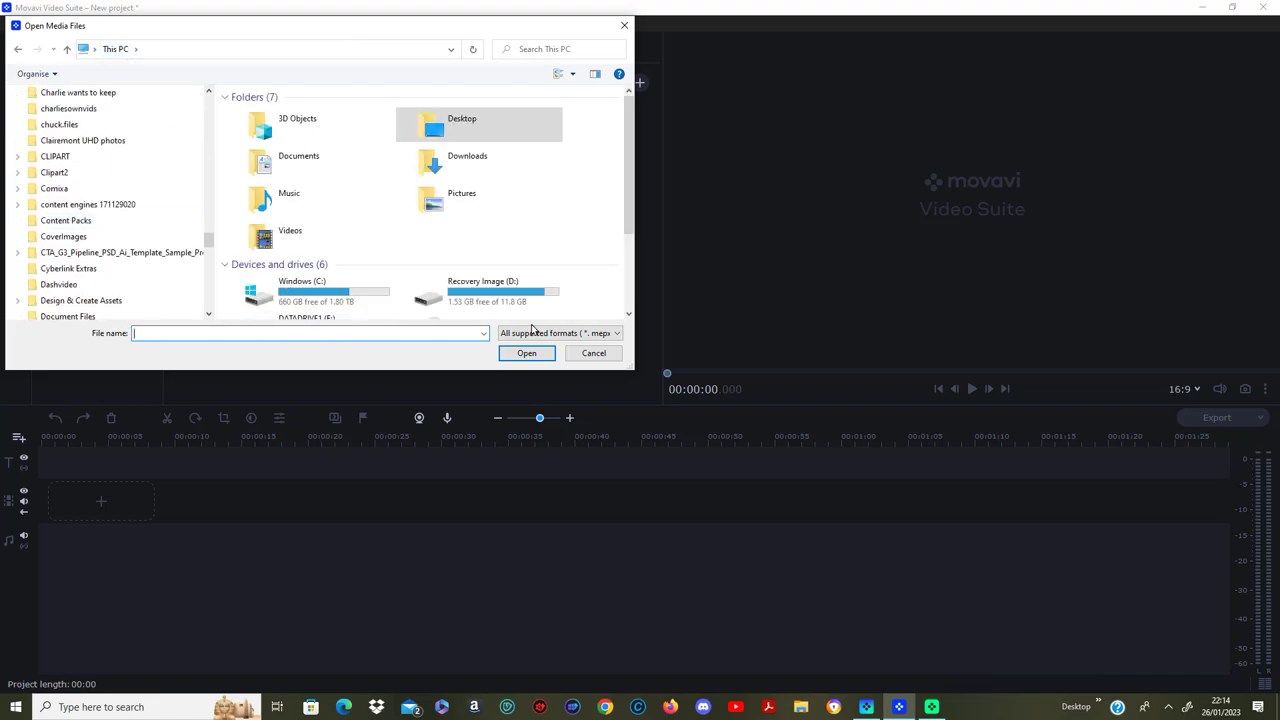
scroll(500, 306, "down", 3)
left_click(502, 252)
double_click(502, 252)
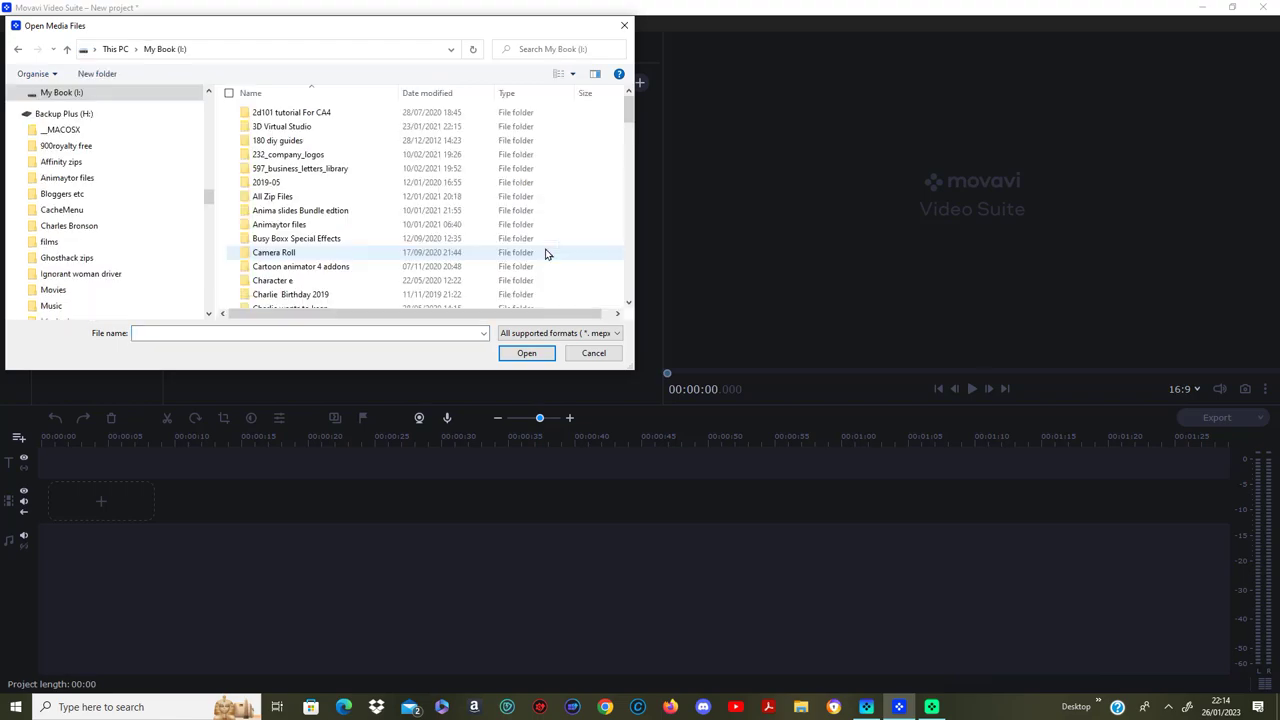
scroll(540, 250, "down", 3)
scroll(508, 246, "down", 3)
scroll(450, 238, "down", 5)
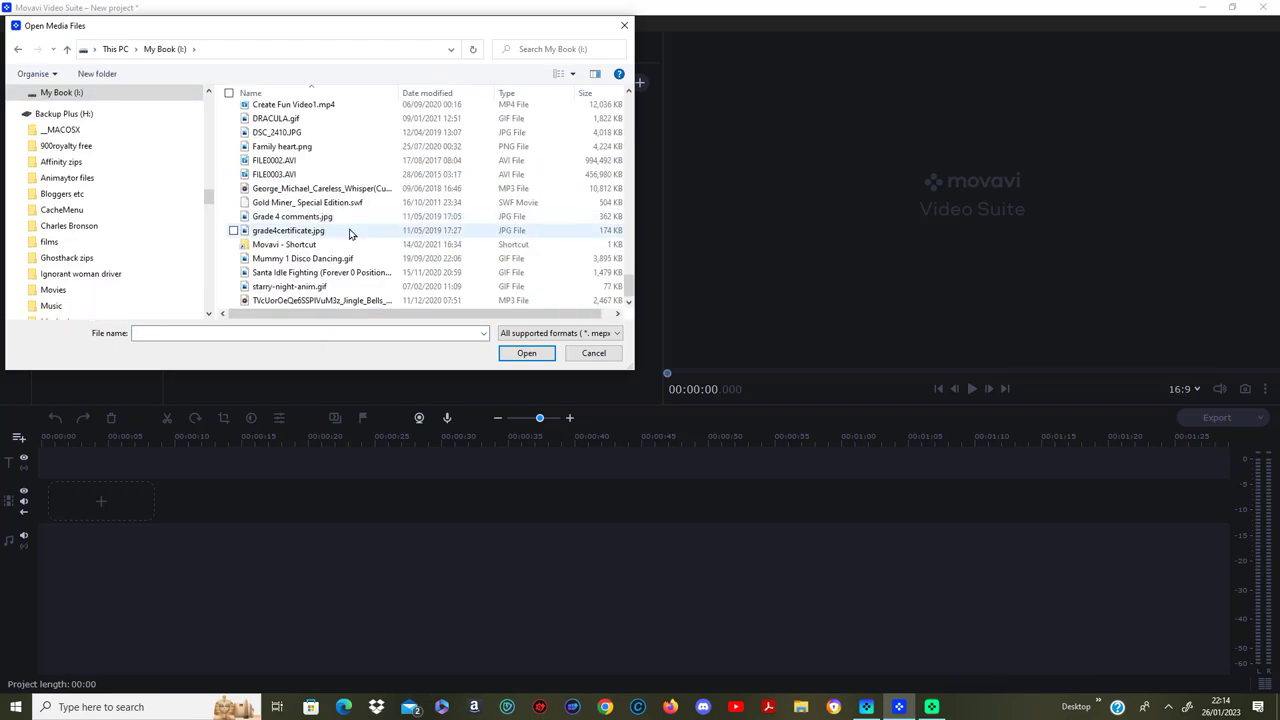
scroll(349, 232, "up", 4)
scroll(356, 240, "up", 5)
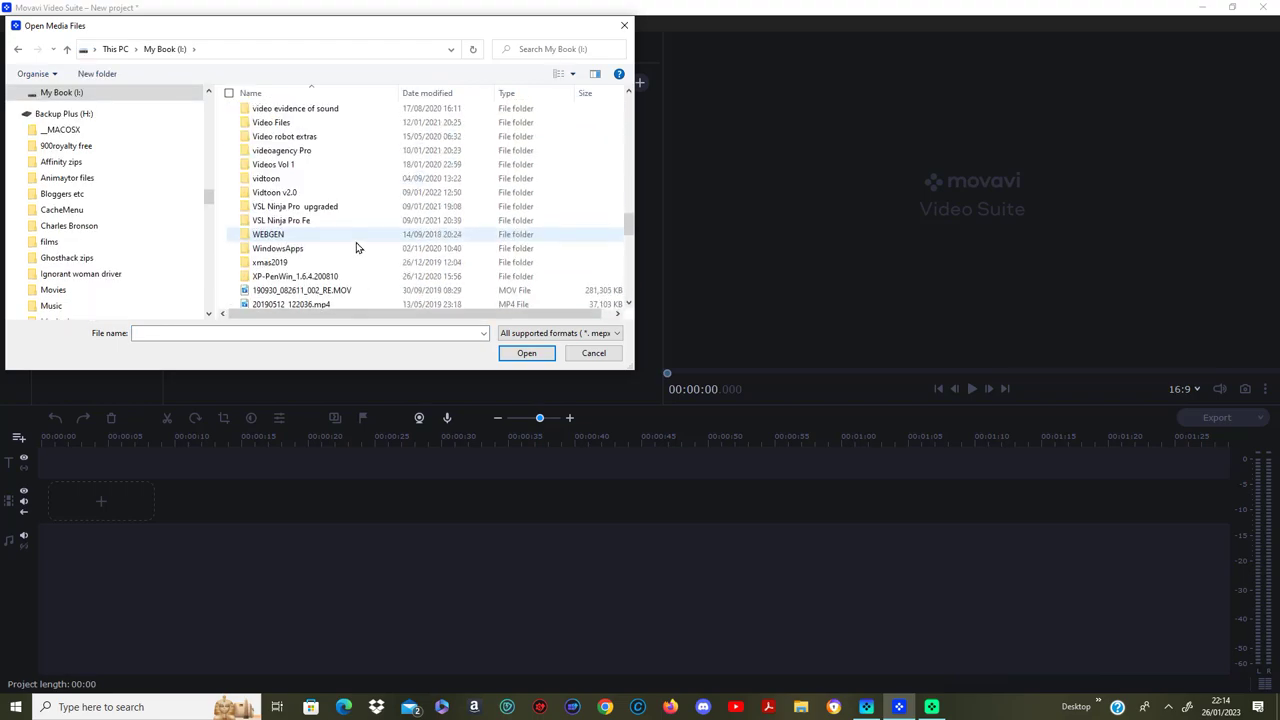
double_click(290, 166)
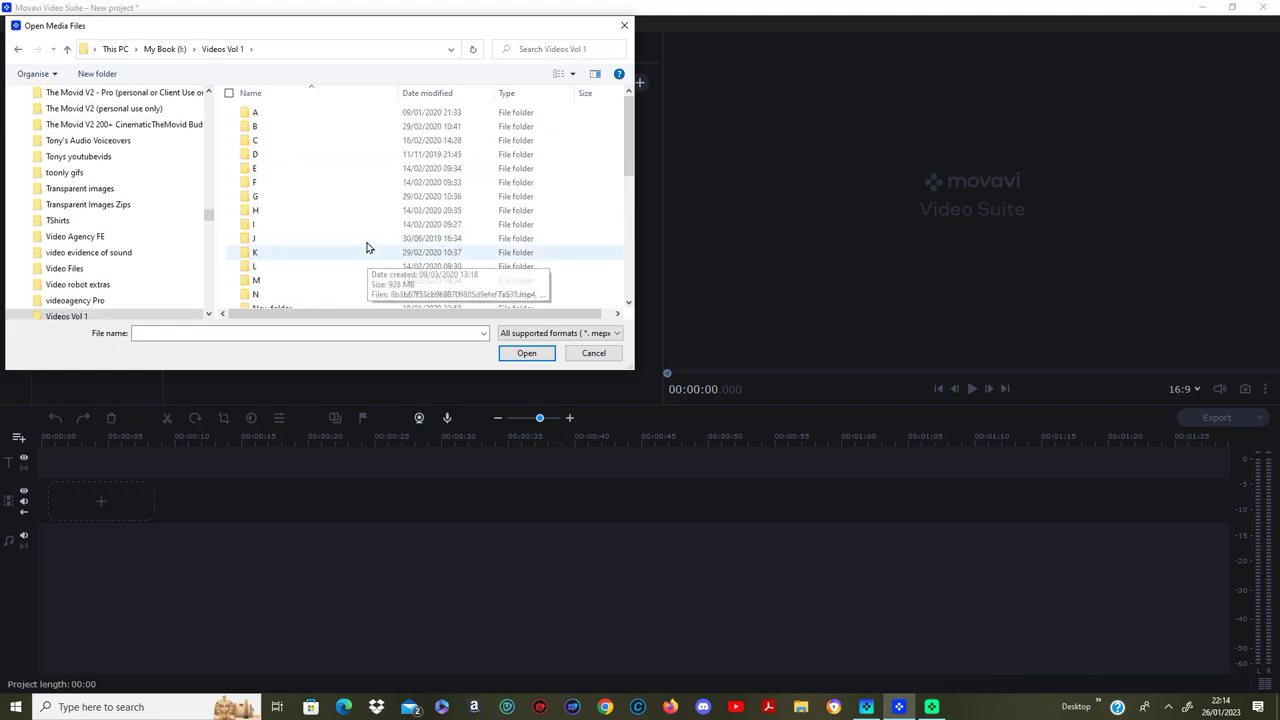
scroll(360, 240, "down", 6)
scroll(340, 210, "up", 3)
scroll(305, 215, "up", 2)
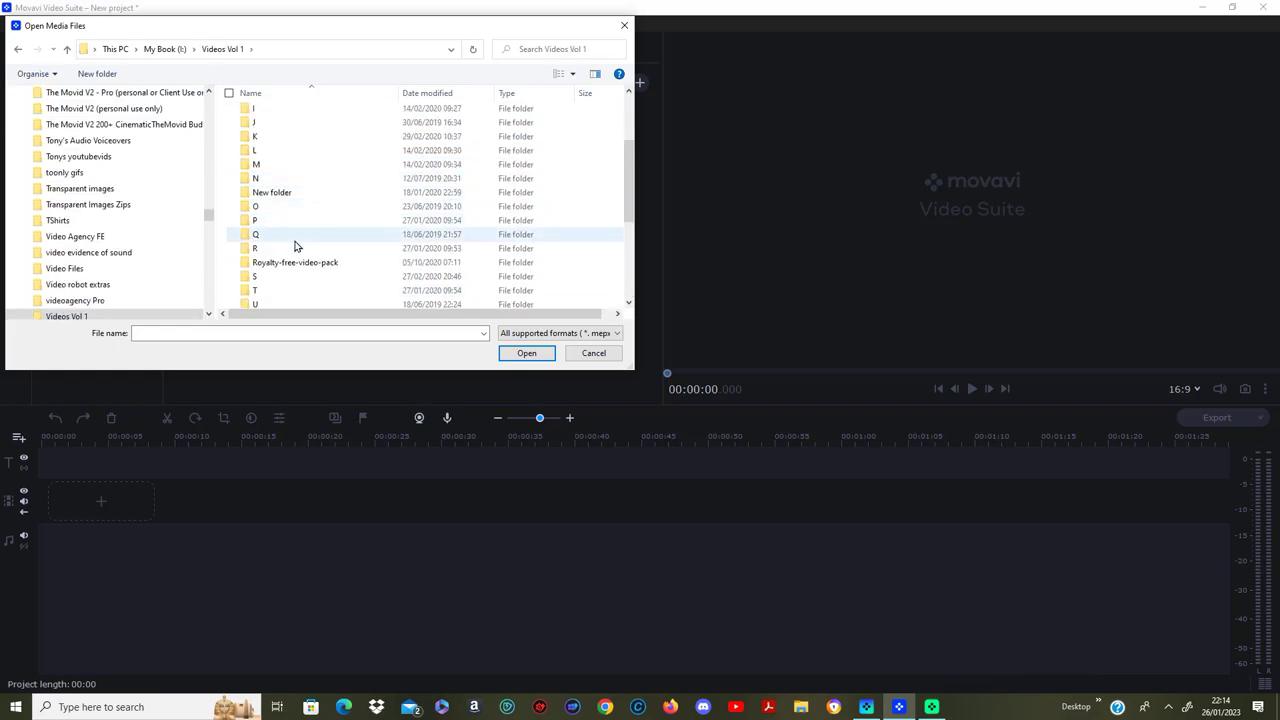
double_click(267, 276)
scroll(449, 234, "down", 3)
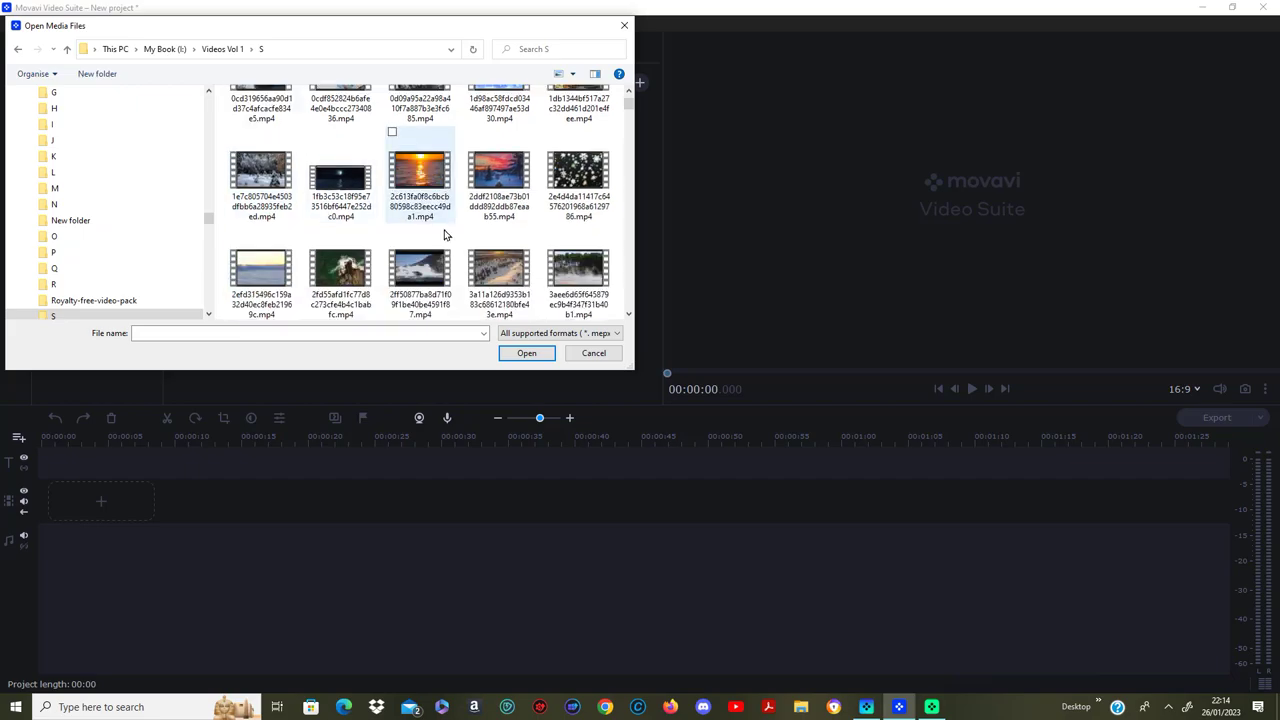
scroll(449, 228, "down", 3)
scroll(449, 222, "down", 3)
scroll(449, 222, "down", 3)
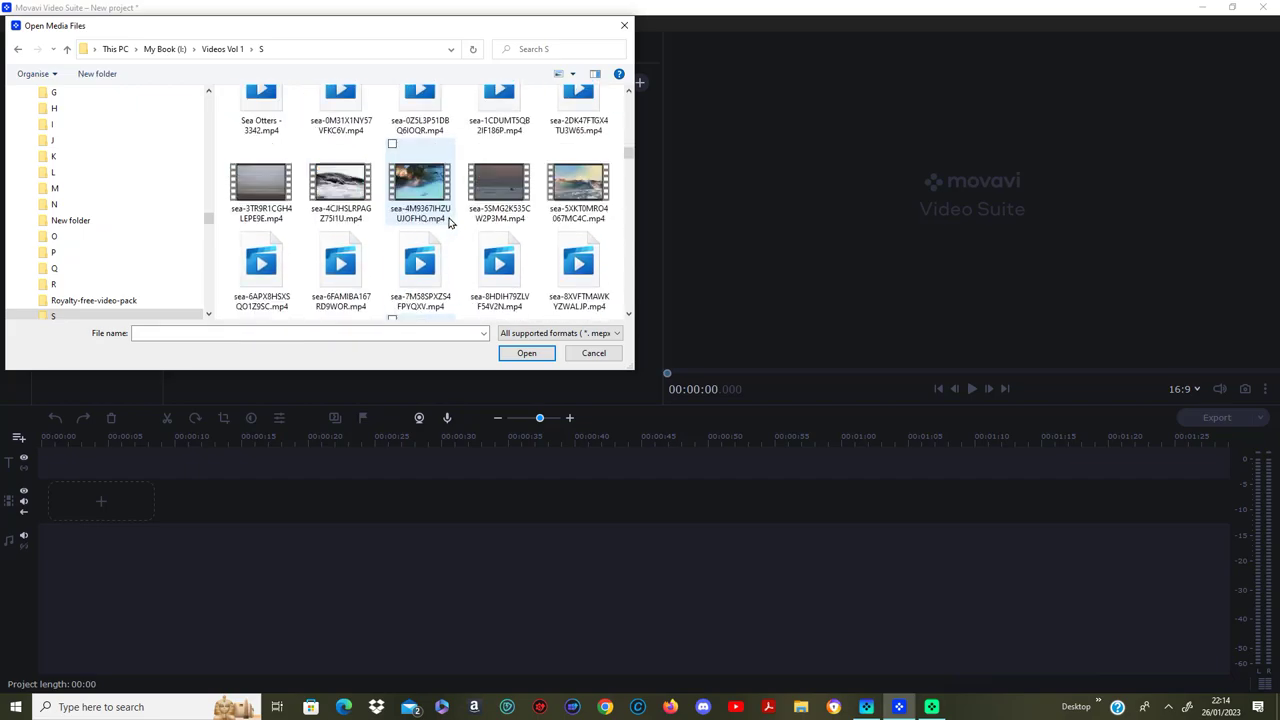
scroll(449, 222, "down", 3)
scroll(449, 222, "down", 2)
scroll(449, 222, "down", 3)
scroll(449, 222, "down", 3)
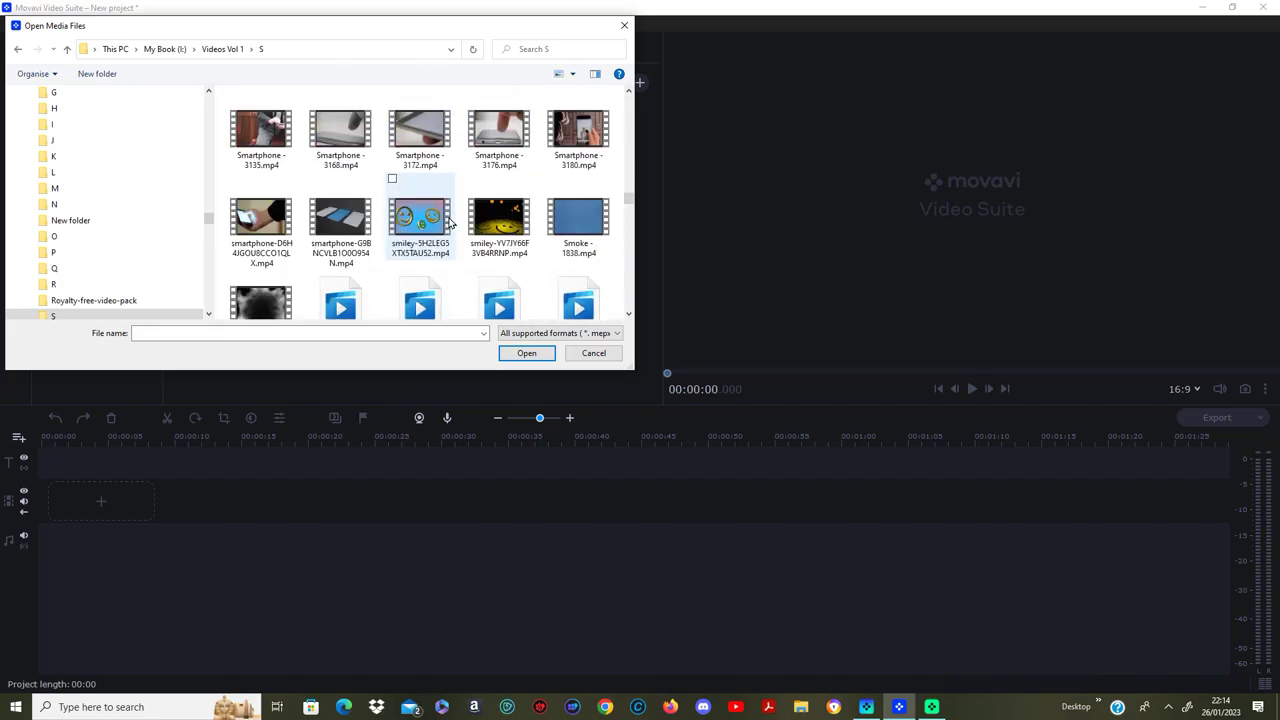
scroll(449, 222, "down", 3)
scroll(449, 222, "down", 3)
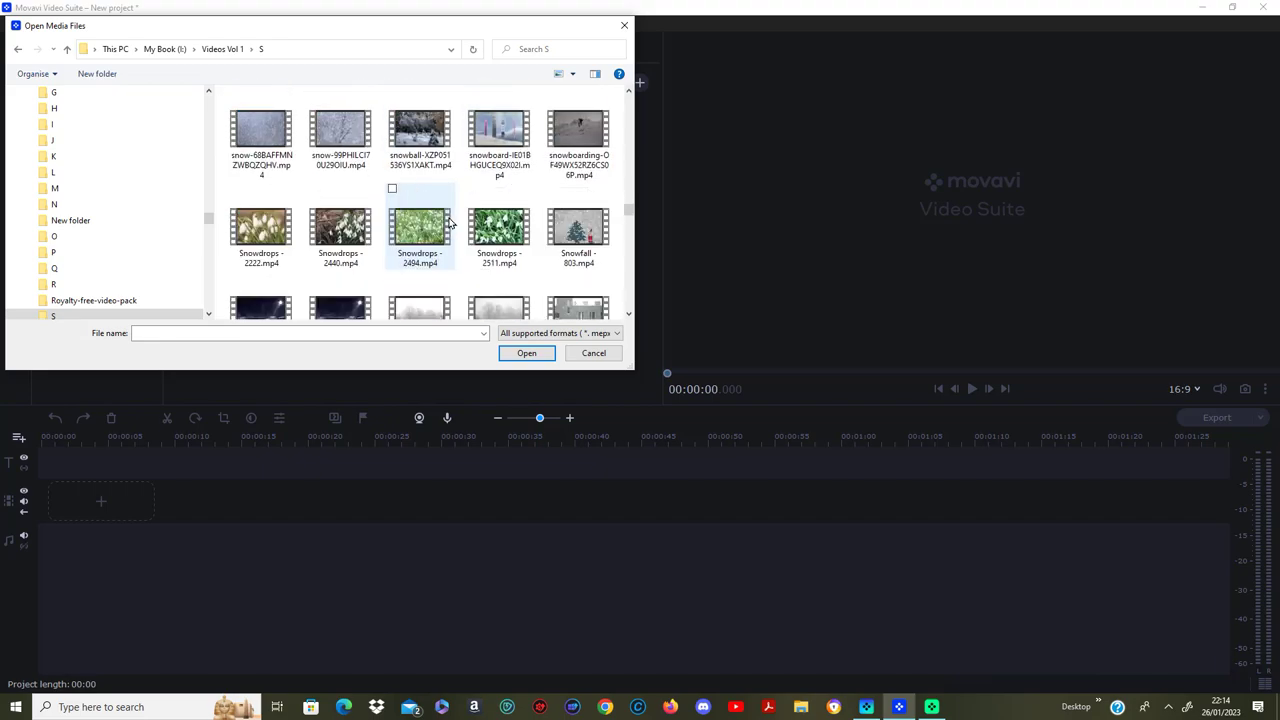
scroll(449, 222, "down", 3)
scroll(449, 222, "down", 3)
scroll(449, 222, "down", 3)
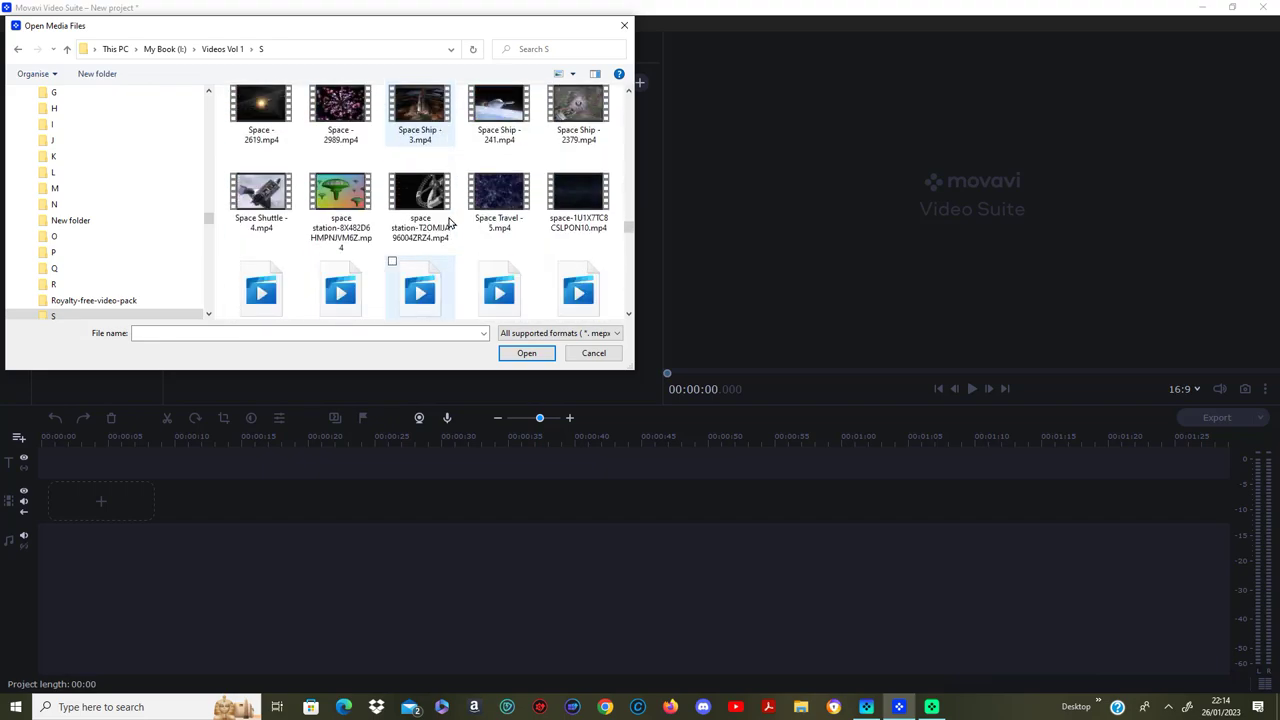
scroll(449, 222, "down", 3)
scroll(449, 222, "down", 3)
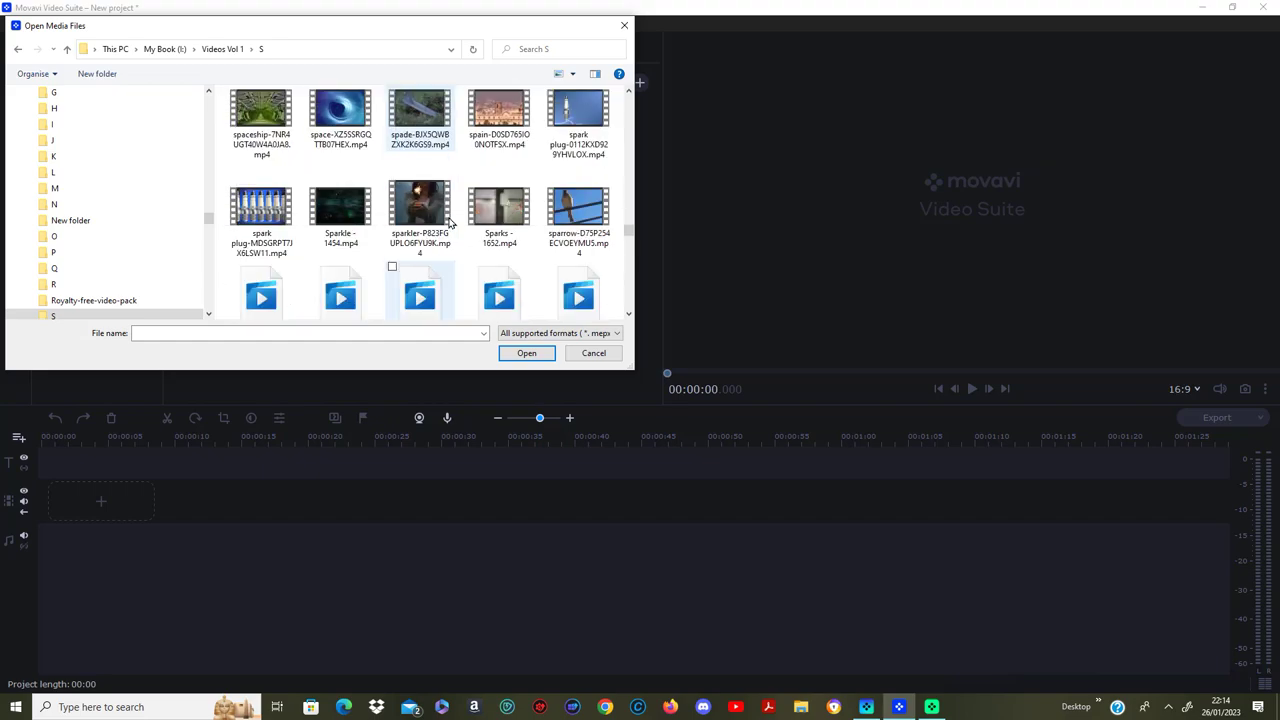
scroll(449, 222, "down", 3)
scroll(449, 222, "down", 3)
scroll(449, 222, "down", 3)
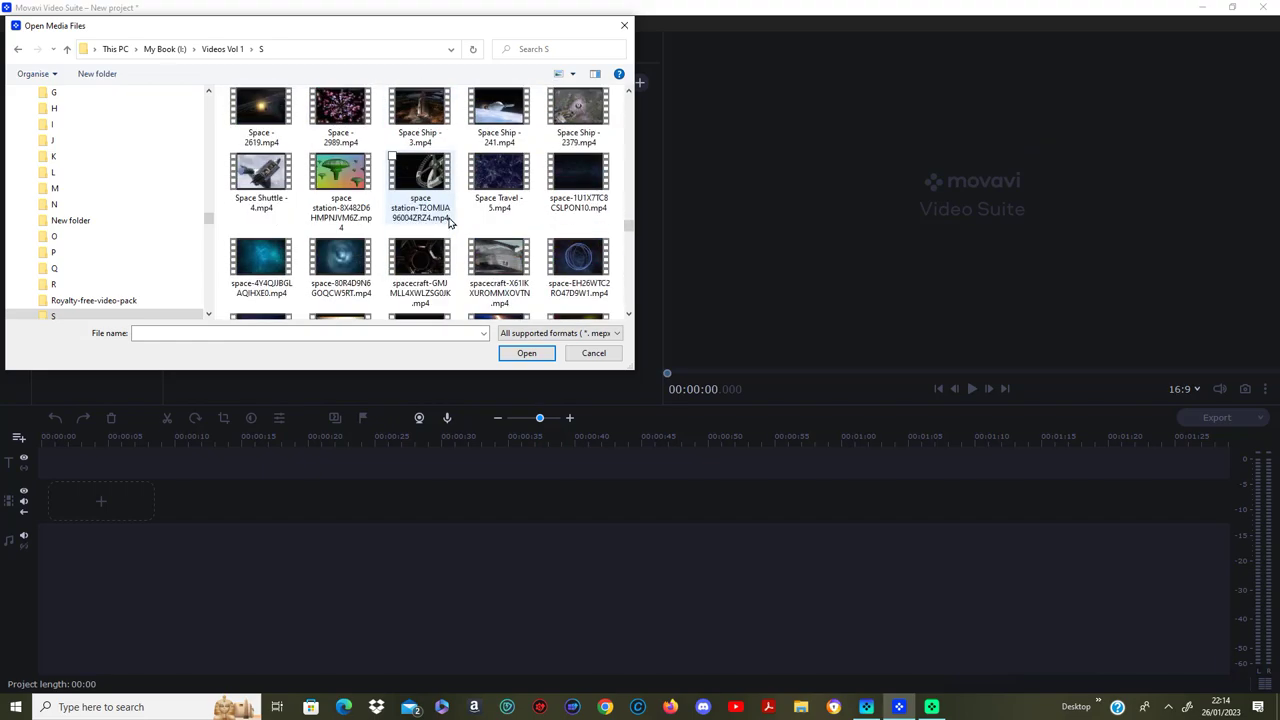
left_click(255, 113)
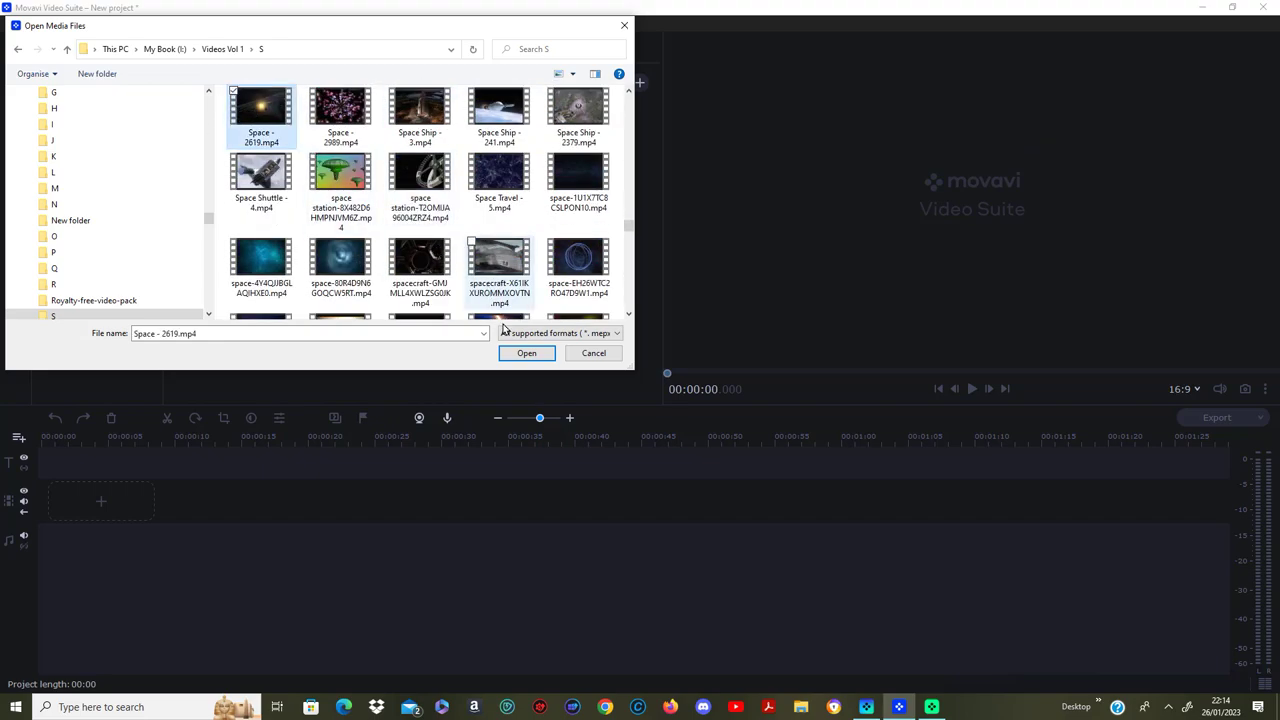
left_click(522, 355)
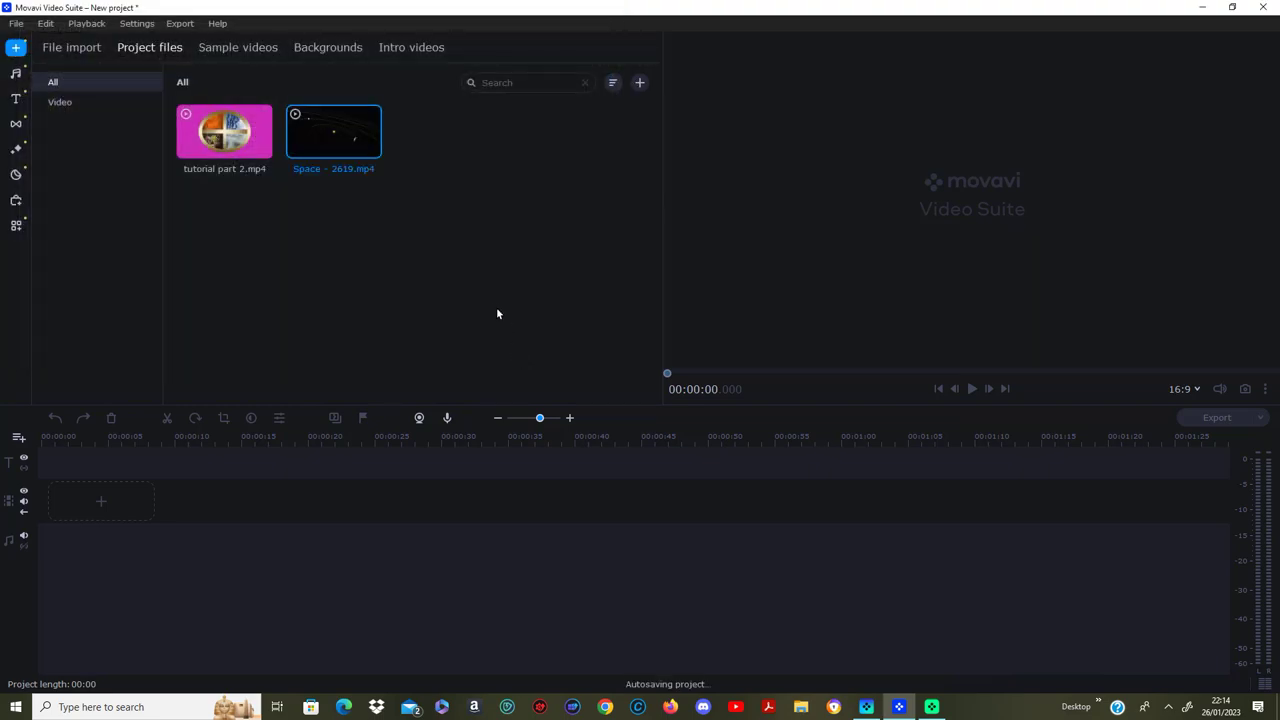
Step: Place the Space - 2619 and tutorial part 2 clips on the timeline
left_click_drag(359, 151, 48, 492)
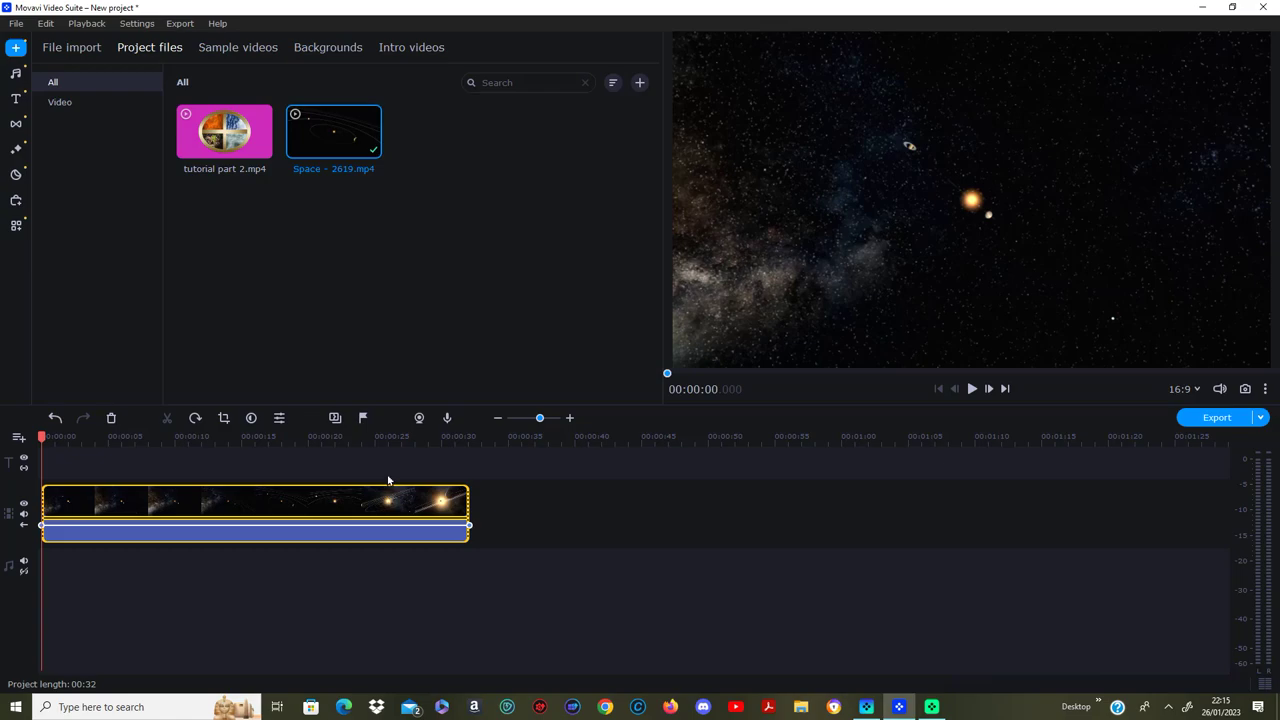
mouse_move(252, 138)
left_mouse_down()
mouse_move(113, 497)
mouse_move(49, 549)
left_mouse_up()
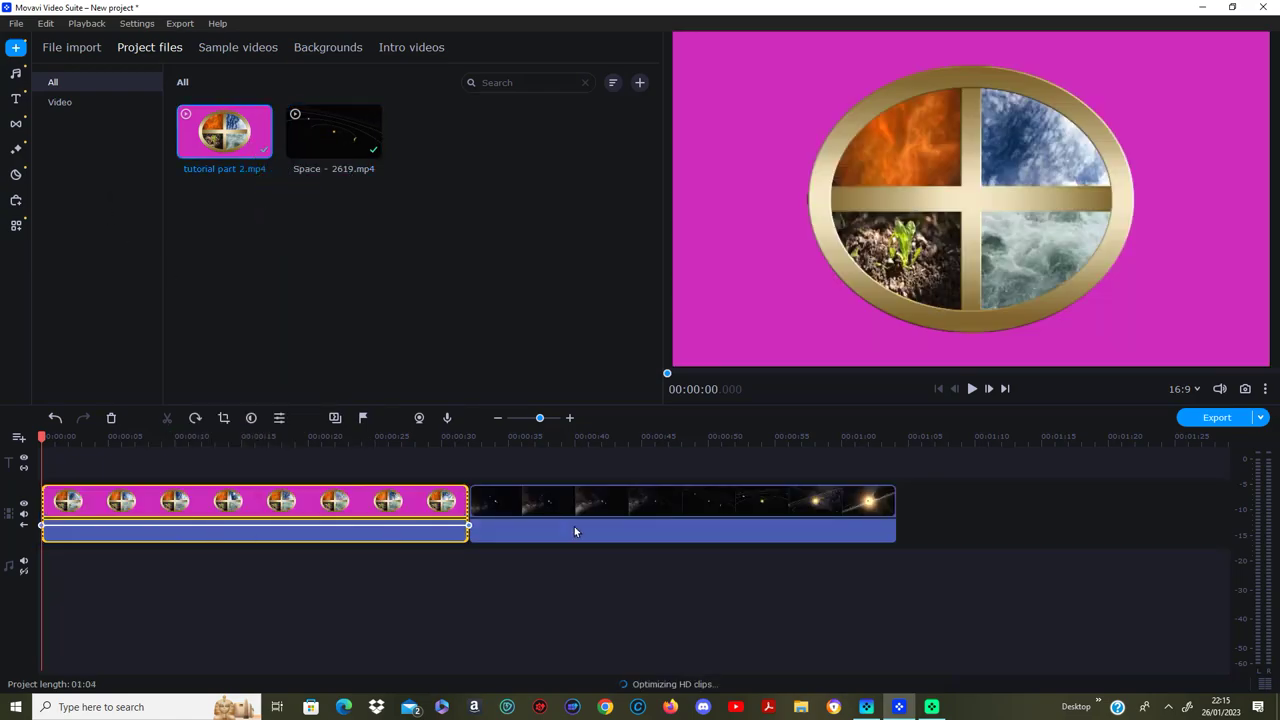
mouse_move(641, 503)
left_mouse_down()
mouse_move(228, 459)
mouse_move(211, 478)
left_mouse_up()
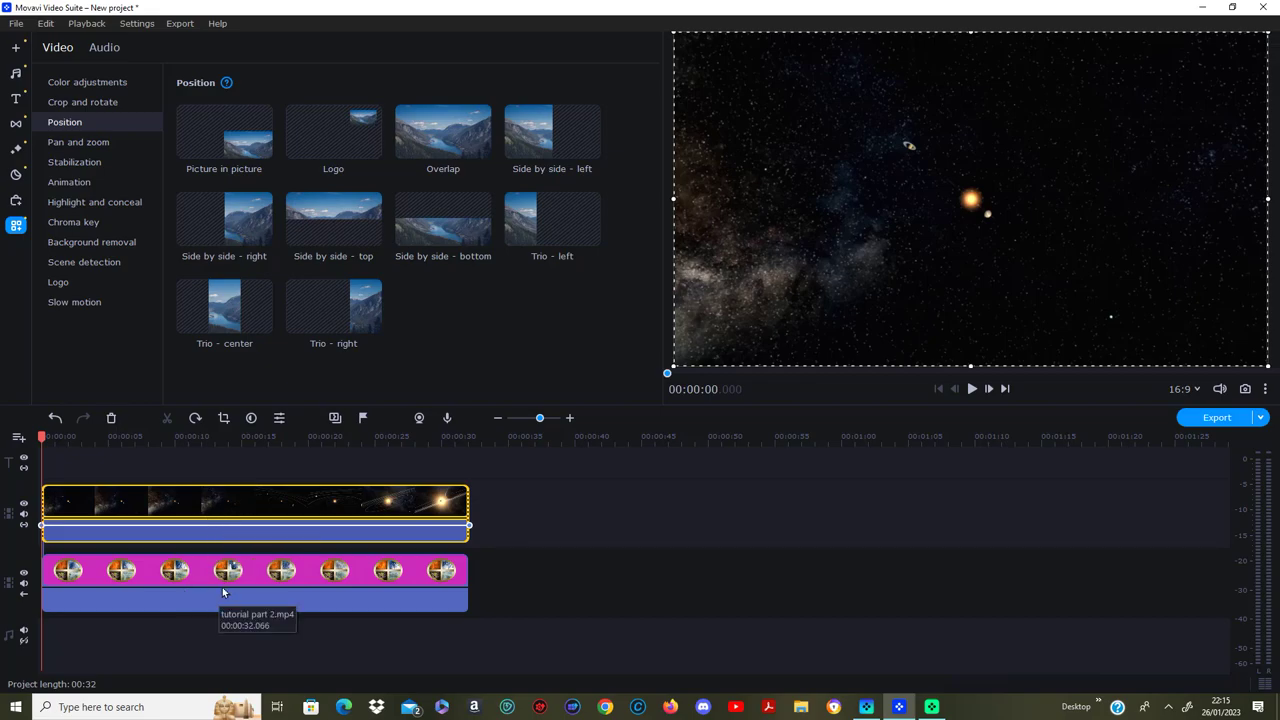
Step: Put Space on the main track and the pink circle clip on the overlay track, both at 0:00
mouse_move(224, 584)
left_mouse_down()
mouse_move(201, 487)
mouse_move(224, 609)
left_mouse_up()
left_click_drag(290, 538, 281, 593)
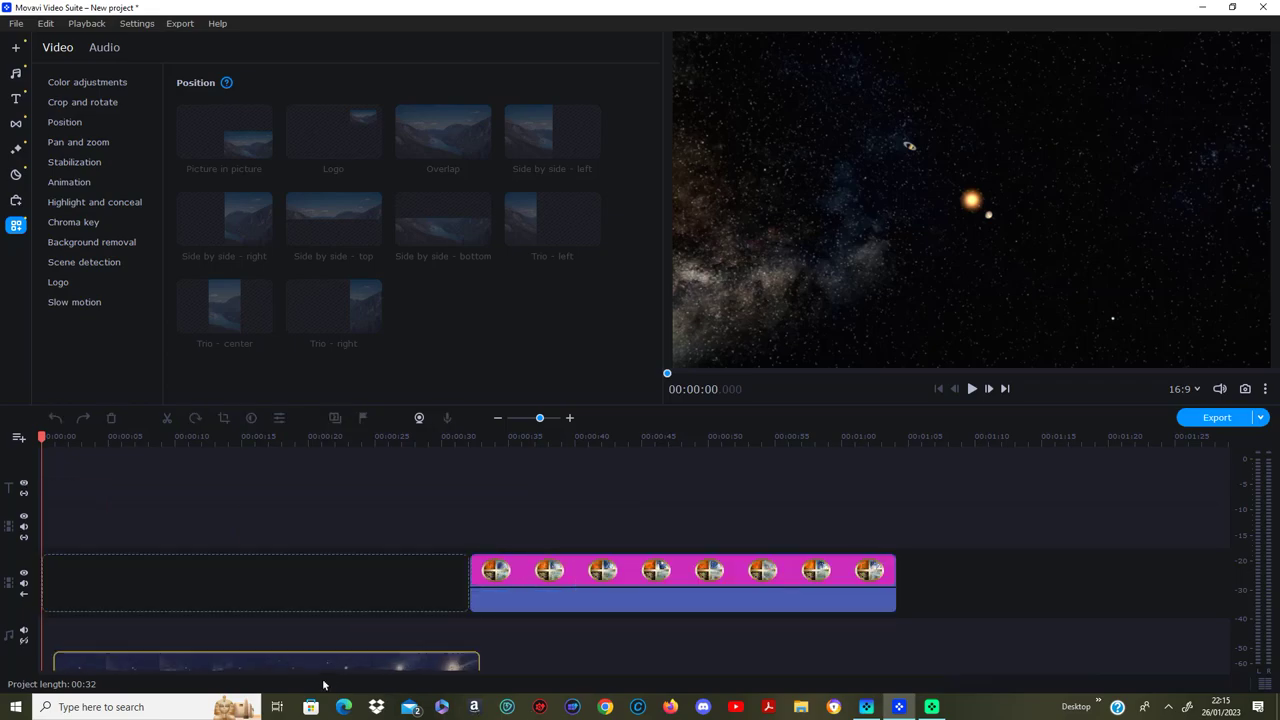
mouse_move(654, 577)
left_mouse_down()
mouse_move(257, 471)
mouse_move(240, 484)
left_mouse_up()
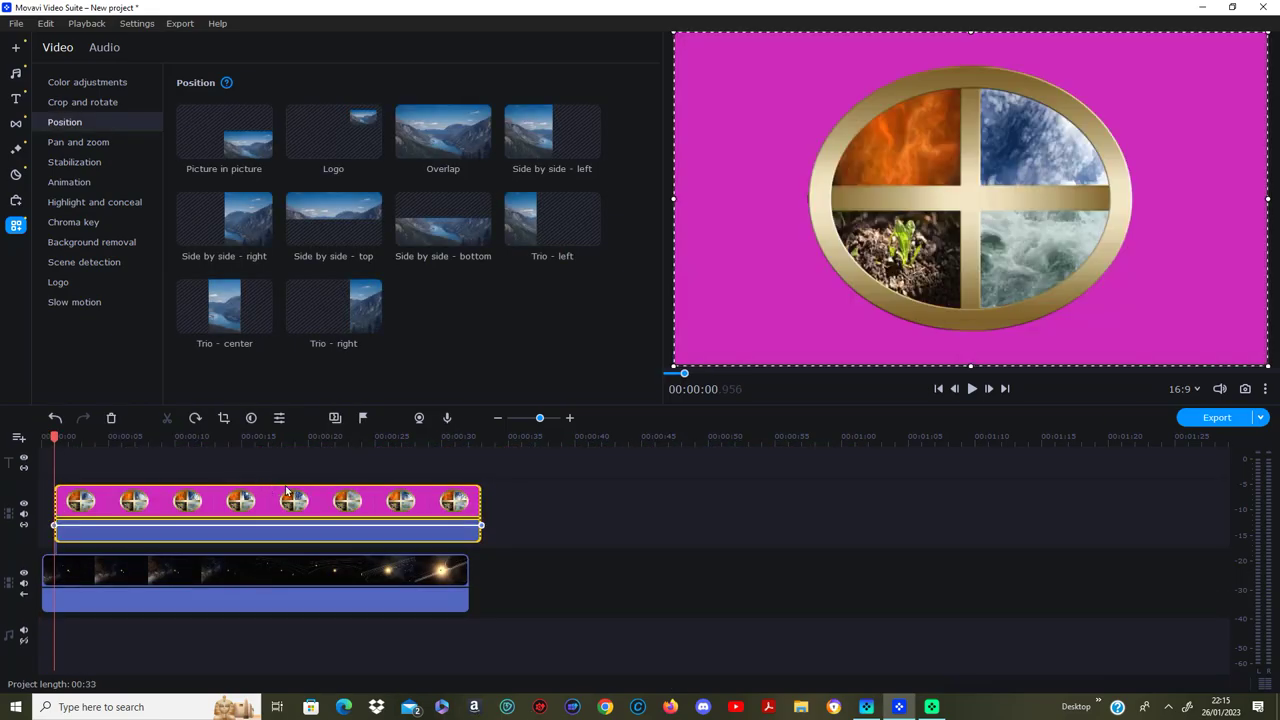
left_click_drag(309, 511, 296, 511)
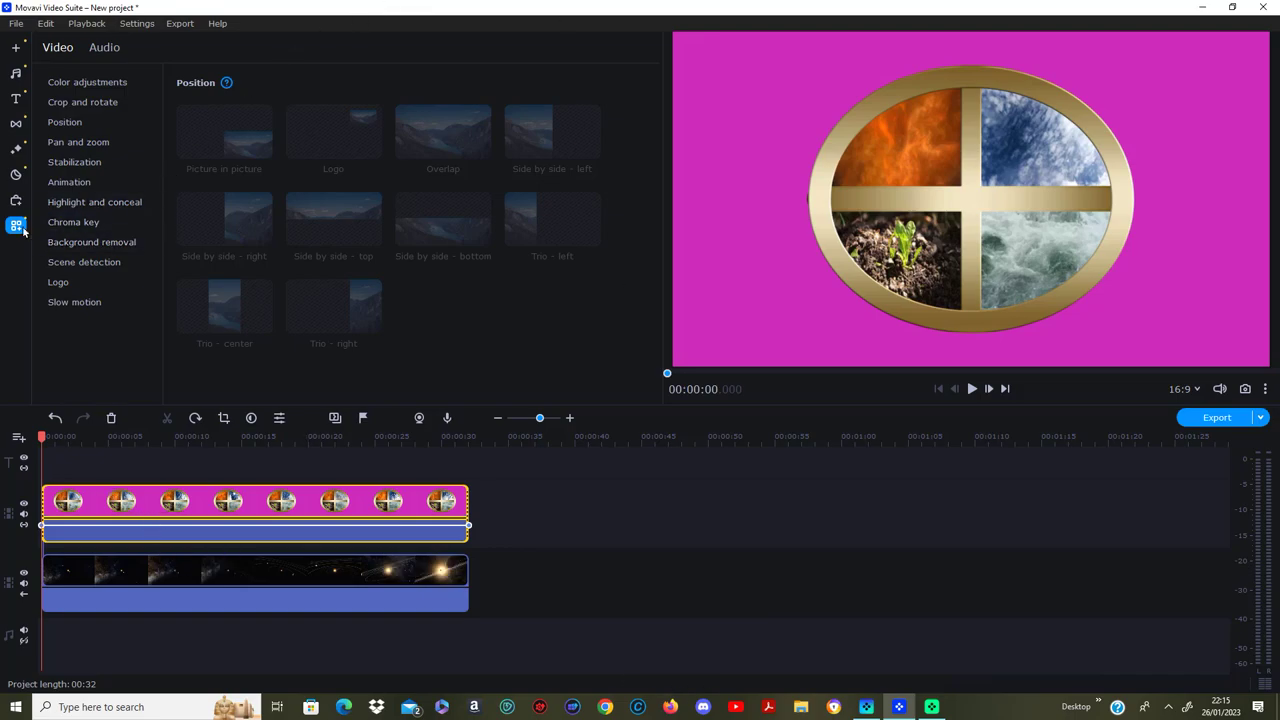
Step: Apply Chroma key to the overlay clip, sampling its magenta background to reveal the space footage
left_click(82, 216)
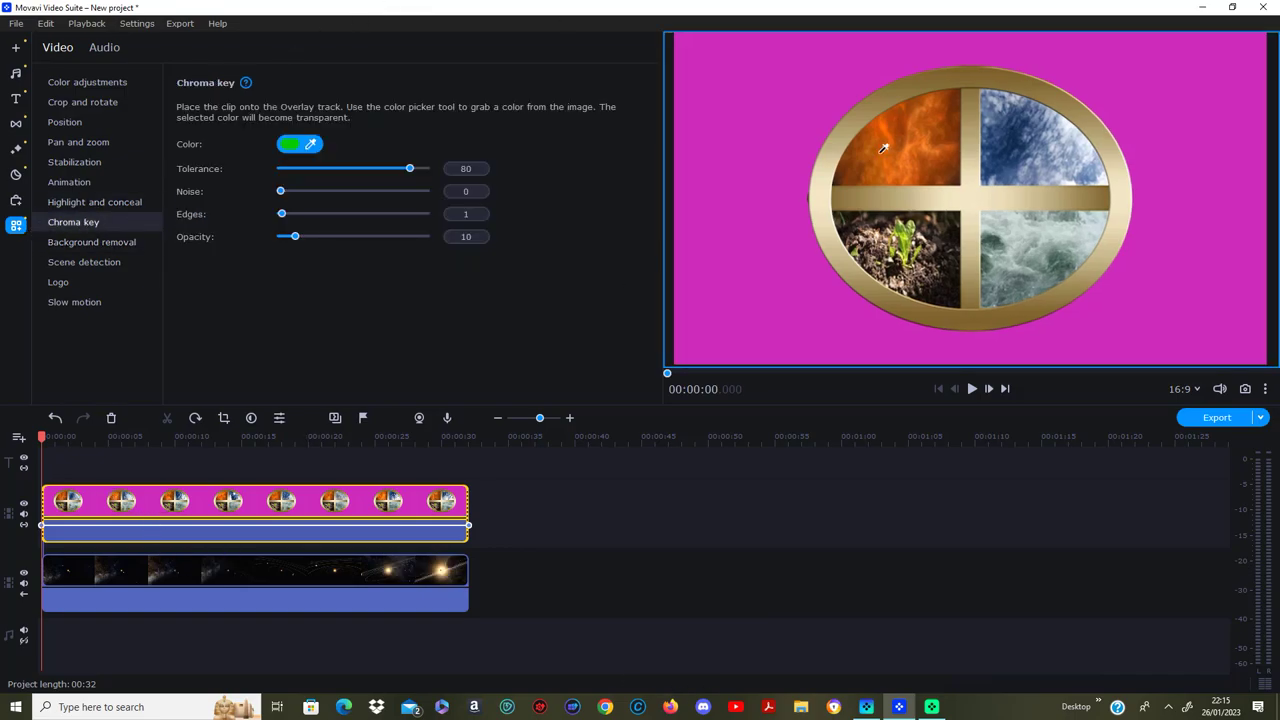
left_click(786, 95)
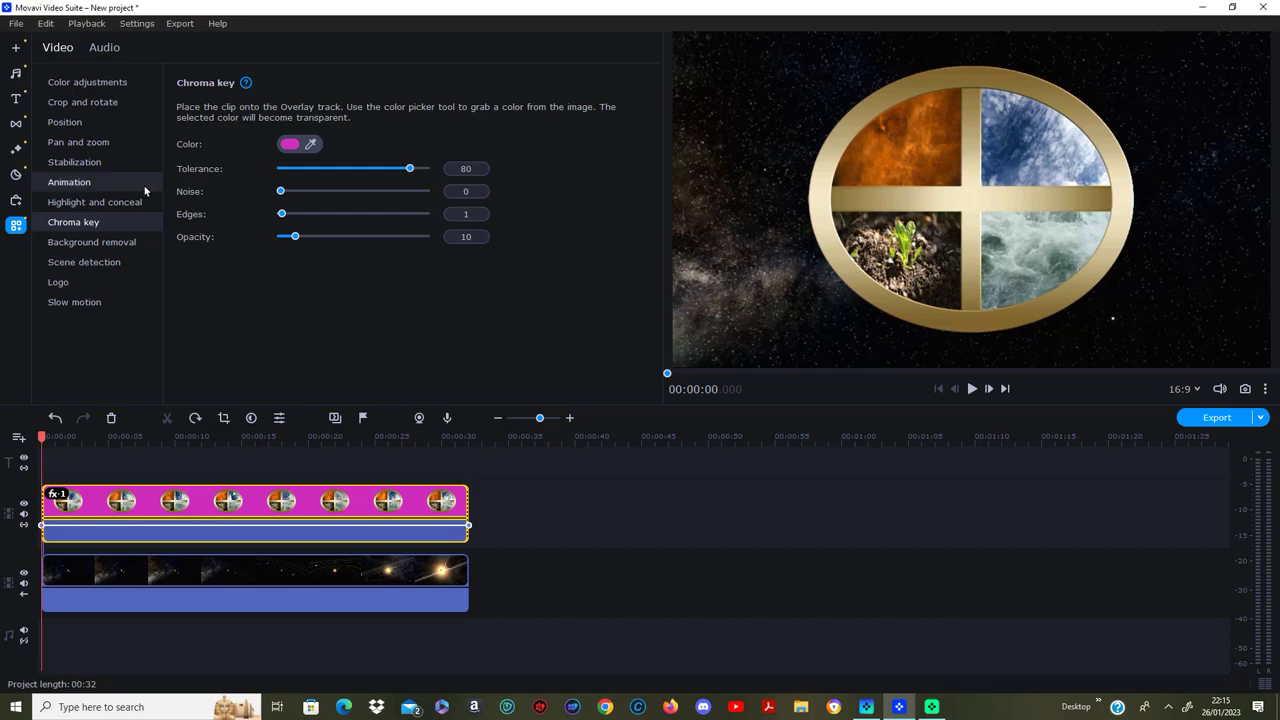
Step: Add advanced keyframe animation to the elements-circle clip and return to its first keyframe
left_click(69, 182)
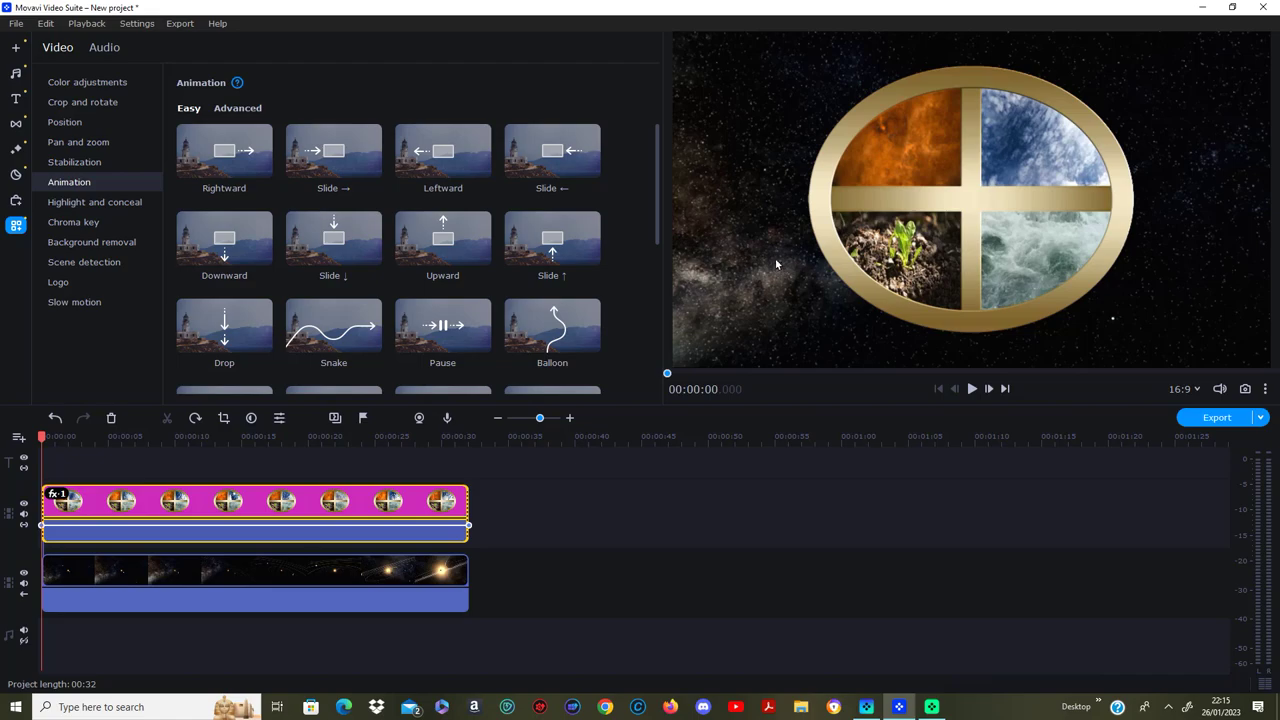
left_click(238, 110)
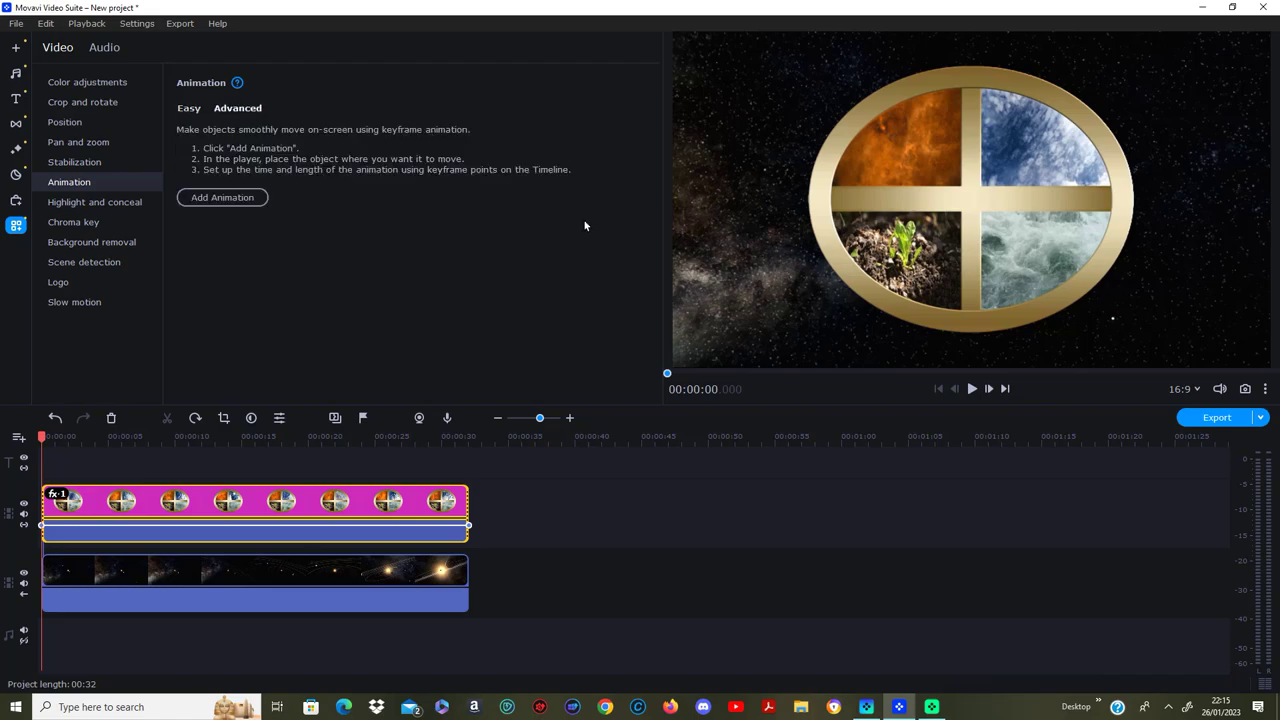
left_click(222, 199)
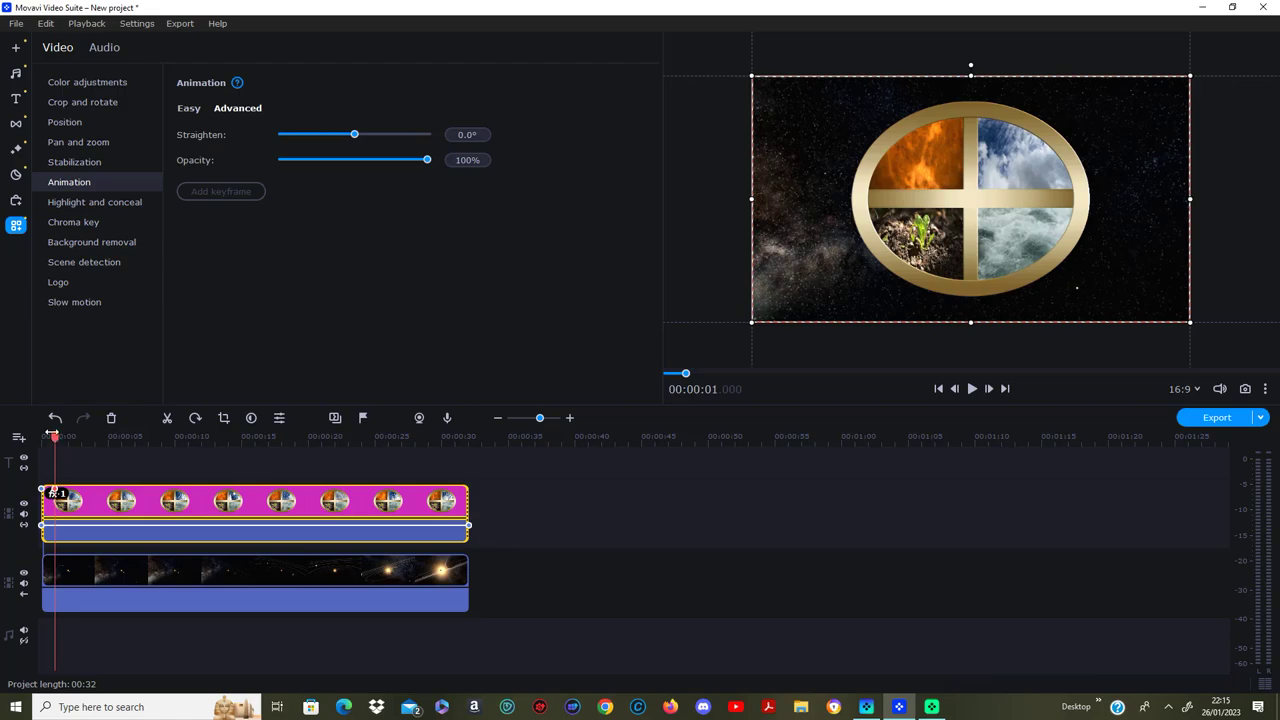
left_click_drag(52, 432, 42, 436)
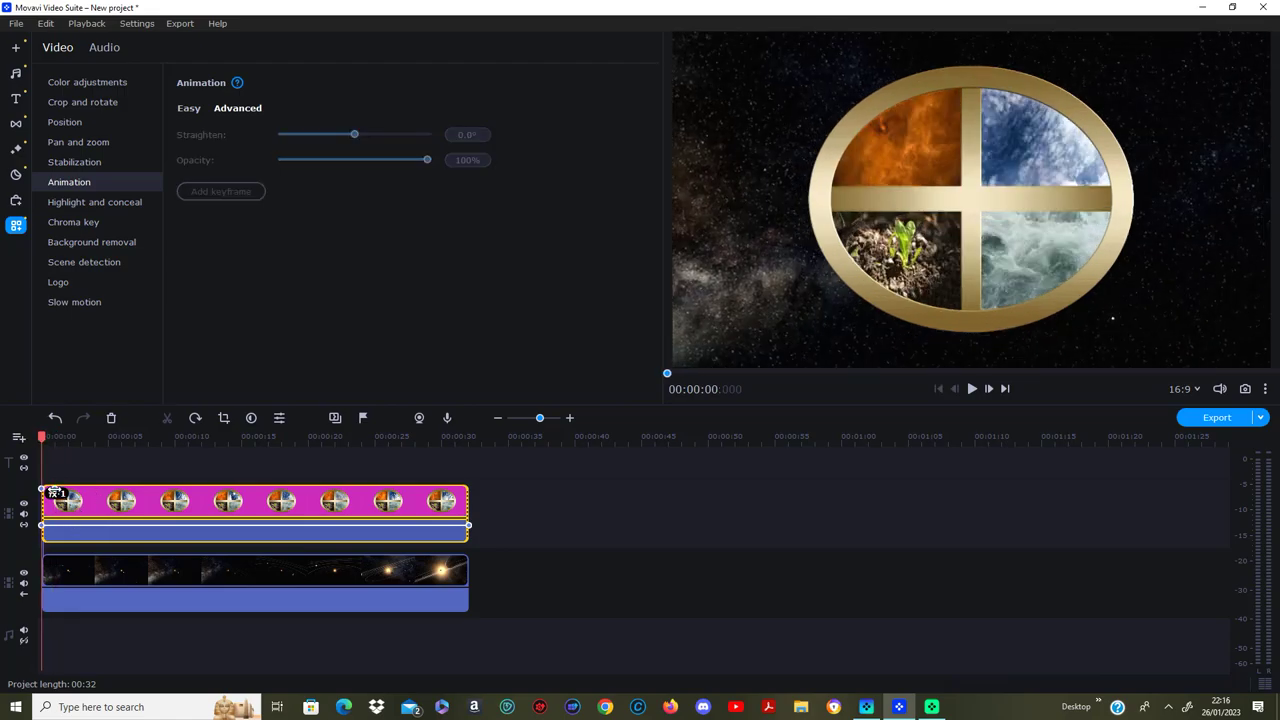
key("space")
key("space")
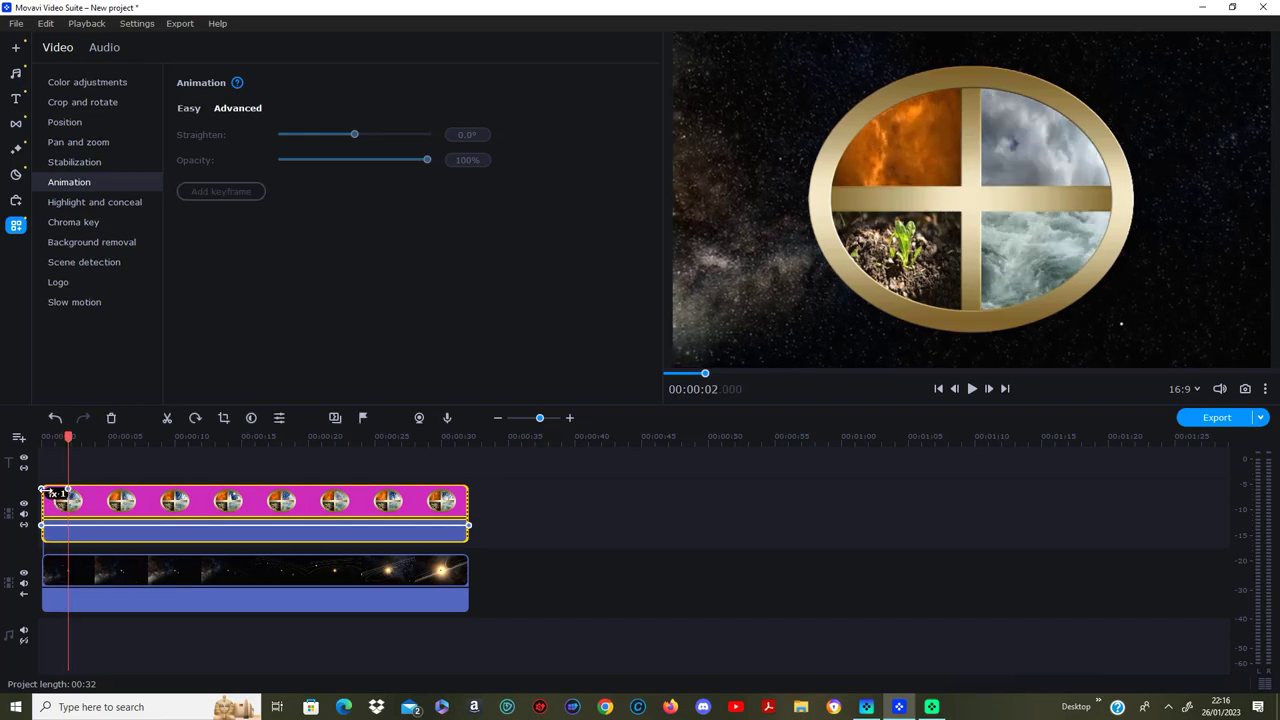
key("Home")
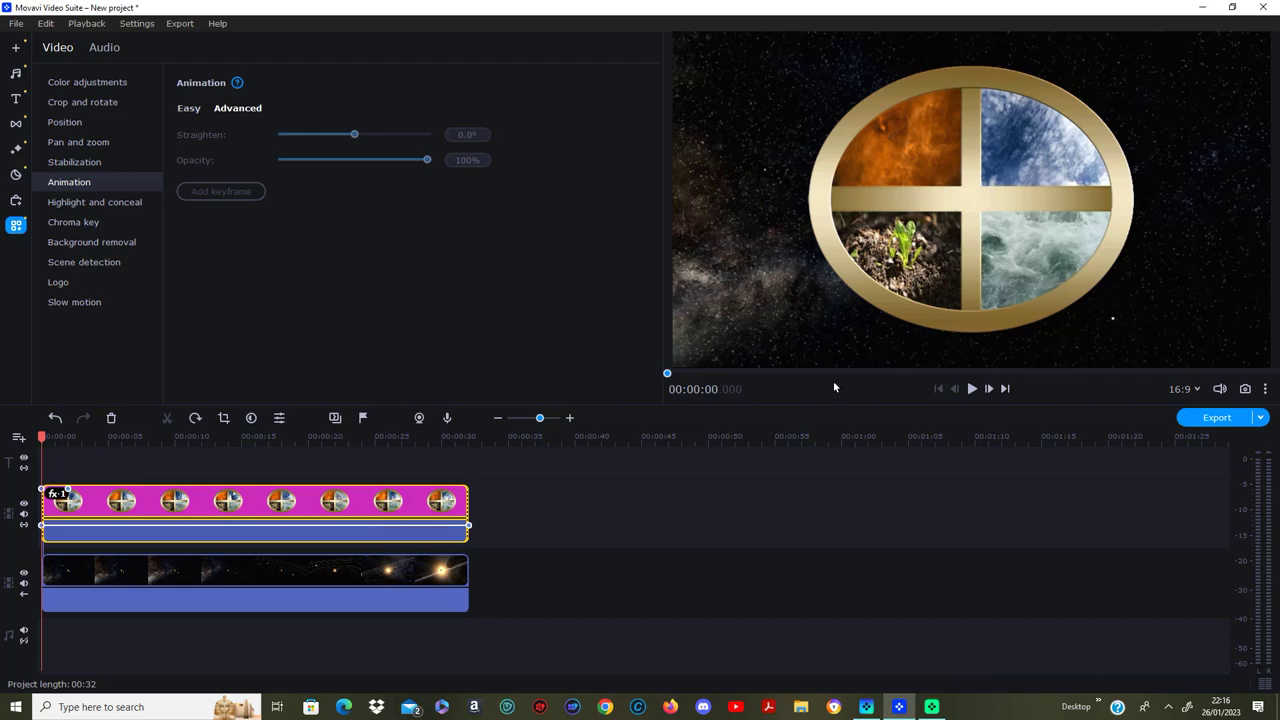
left_click(323, 515)
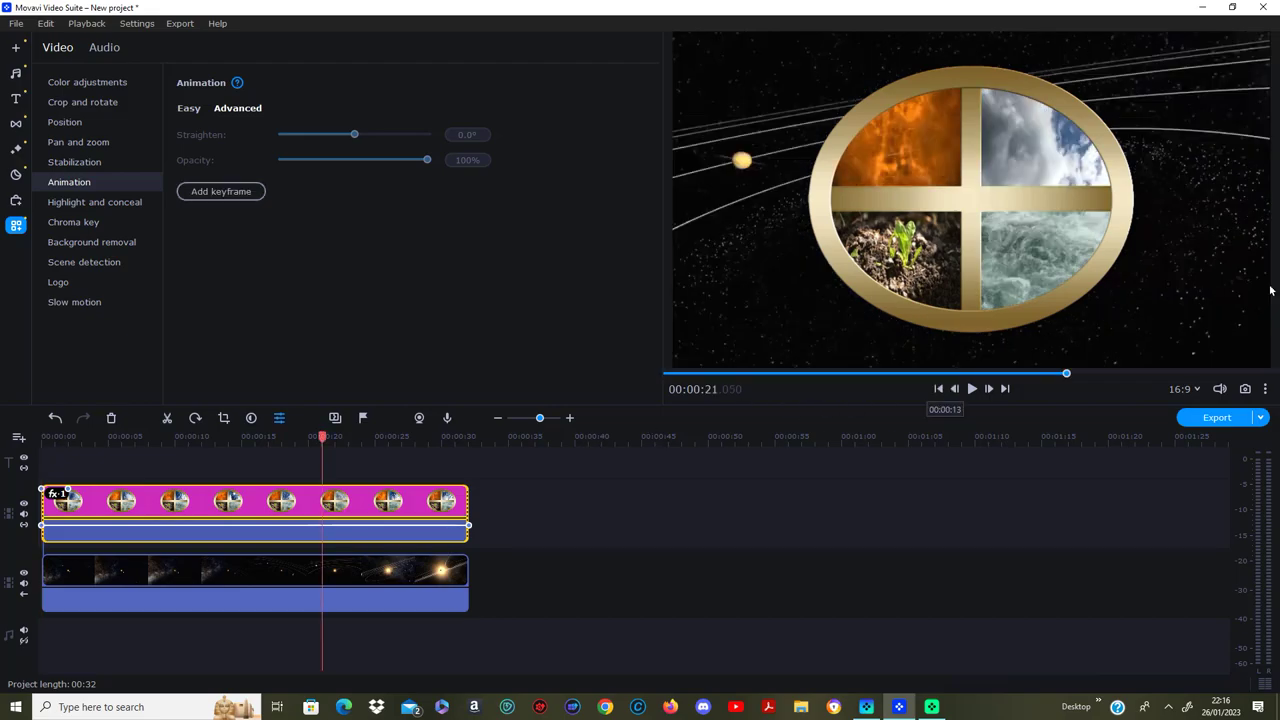
left_click(43, 491)
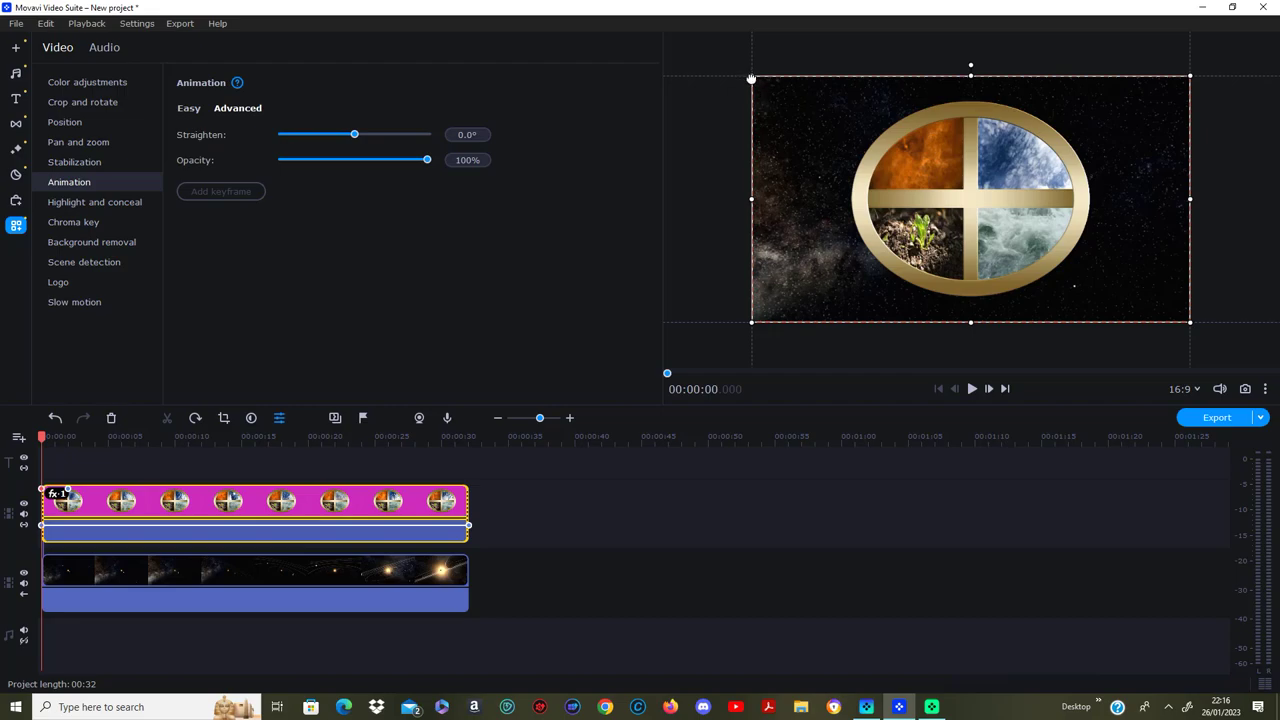
Step: At the first keyframe, shrink the circle to a tiny dot over the sun at frame centre
left_click_drag(751, 78, 1163, 307)
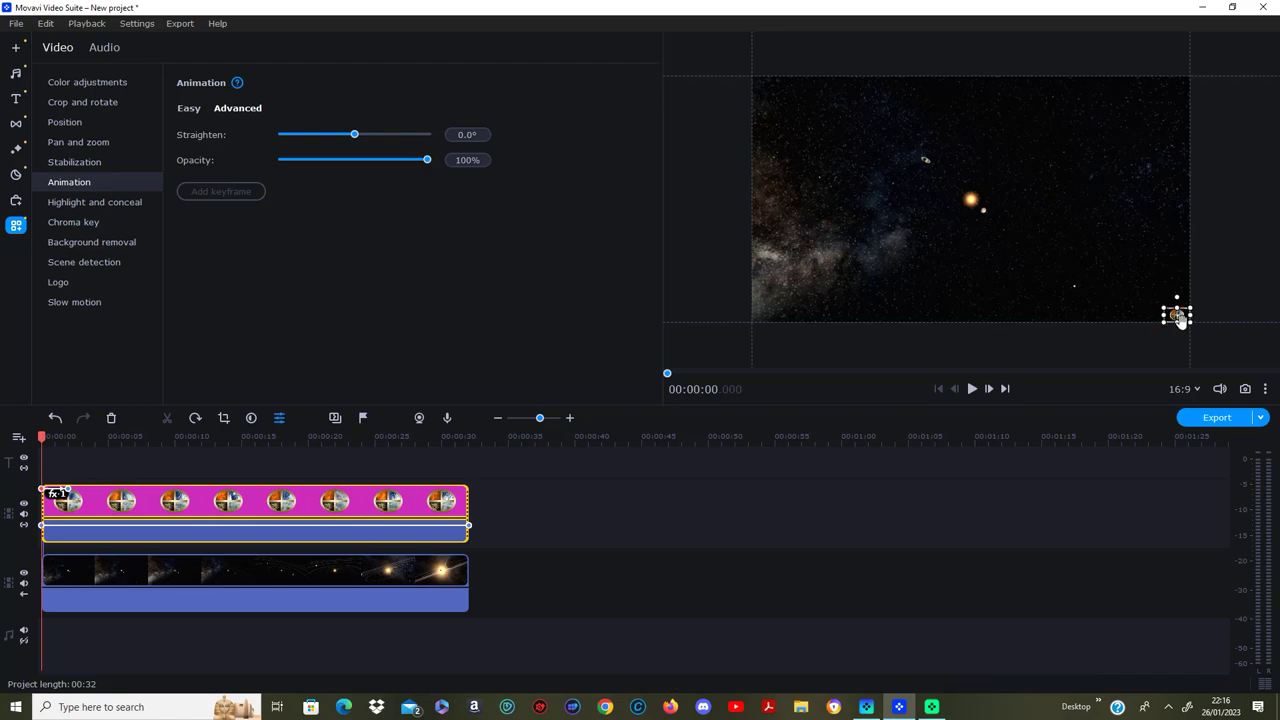
left_click_drag(1180, 318, 1177, 236)
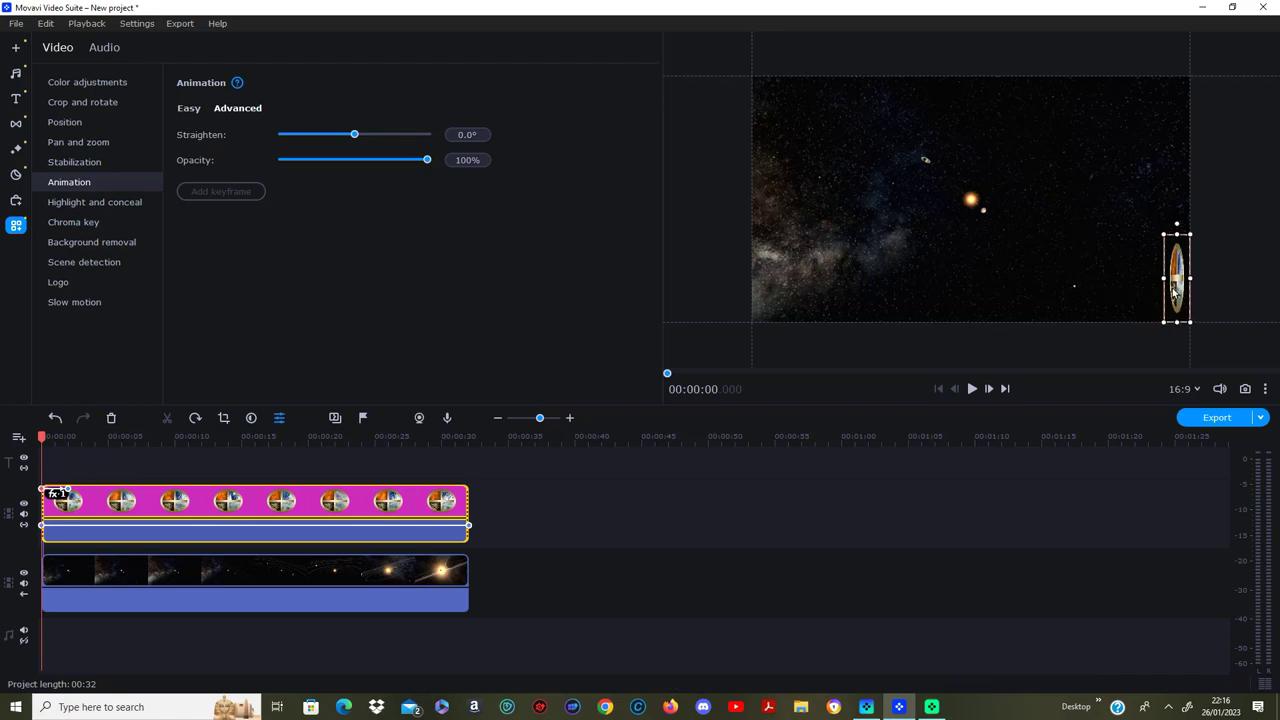
left_click_drag(1174, 290, 955, 210)
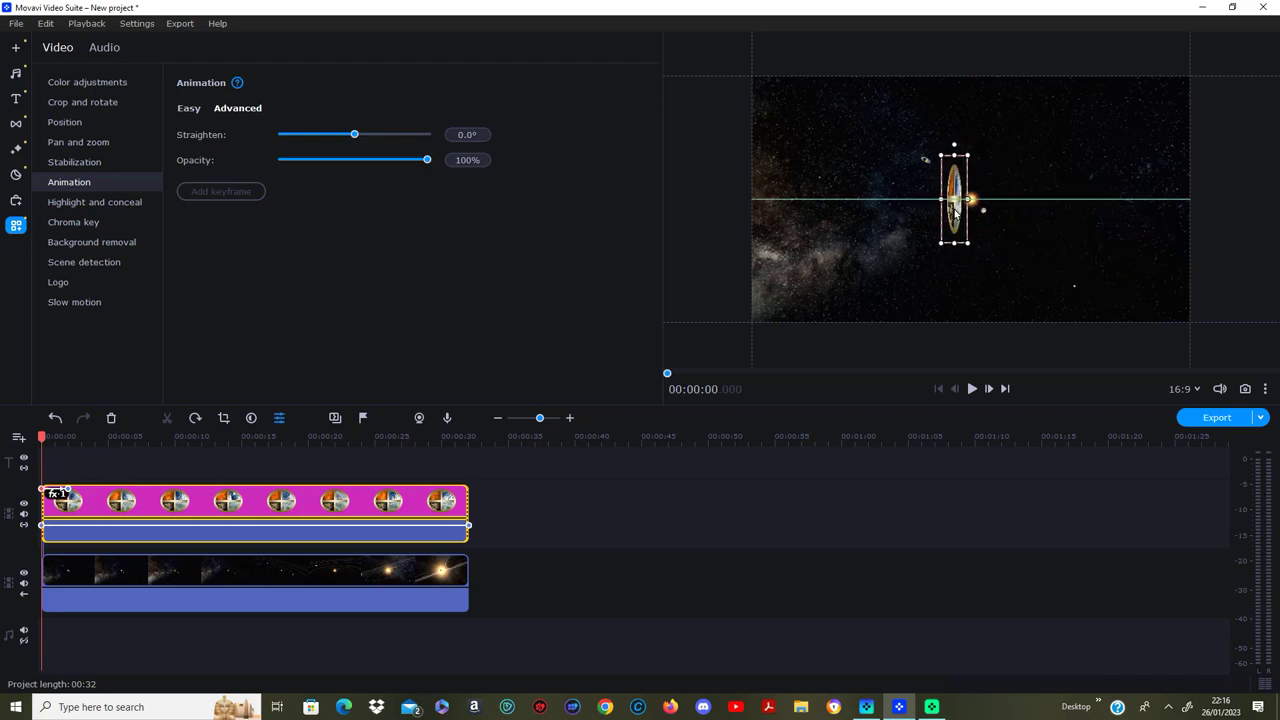
mouse_move(941, 156)
left_mouse_down()
mouse_move(966, 234)
mouse_move(973, 214)
mouse_move(966, 225)
left_mouse_up()
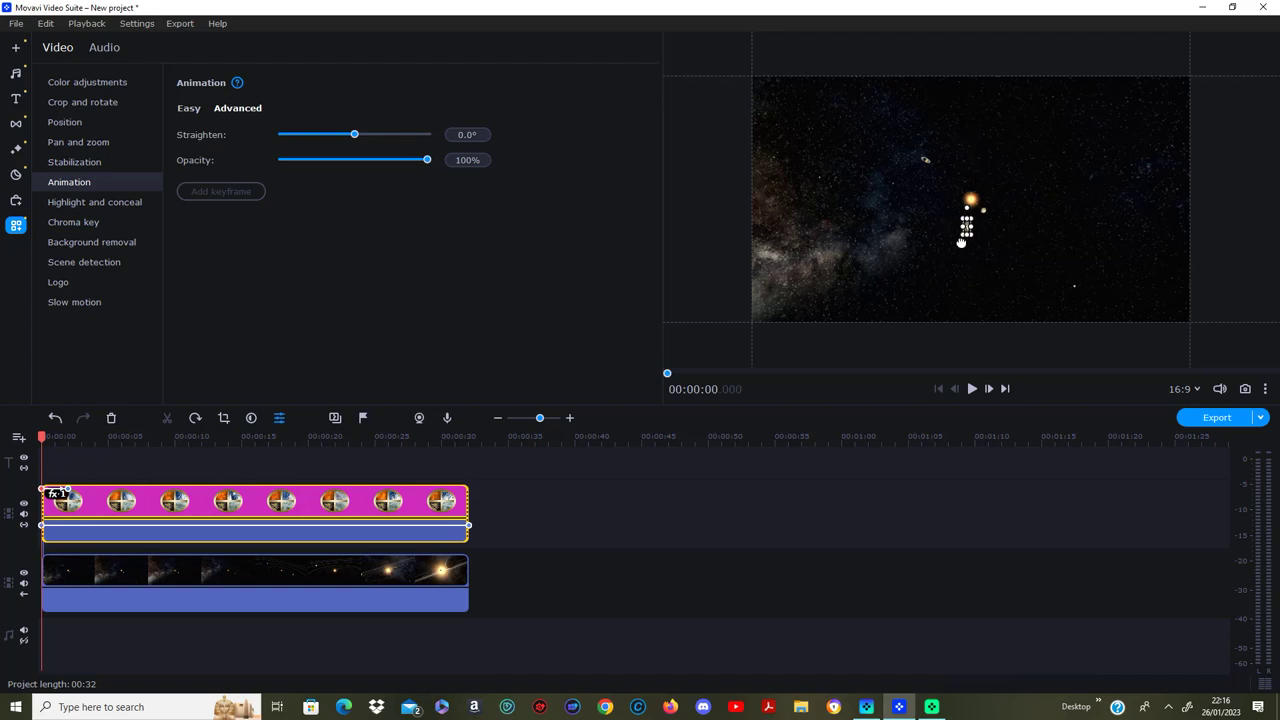
left_click_drag(966, 225, 974, 182)
mouse_move(972, 240)
left_mouse_down()
mouse_move(972, 193)
mouse_move(975, 206)
left_mouse_up()
Step: Add a keyframe at about 4.7 s rotating the circle −90° sideways
left_click(972, 390)
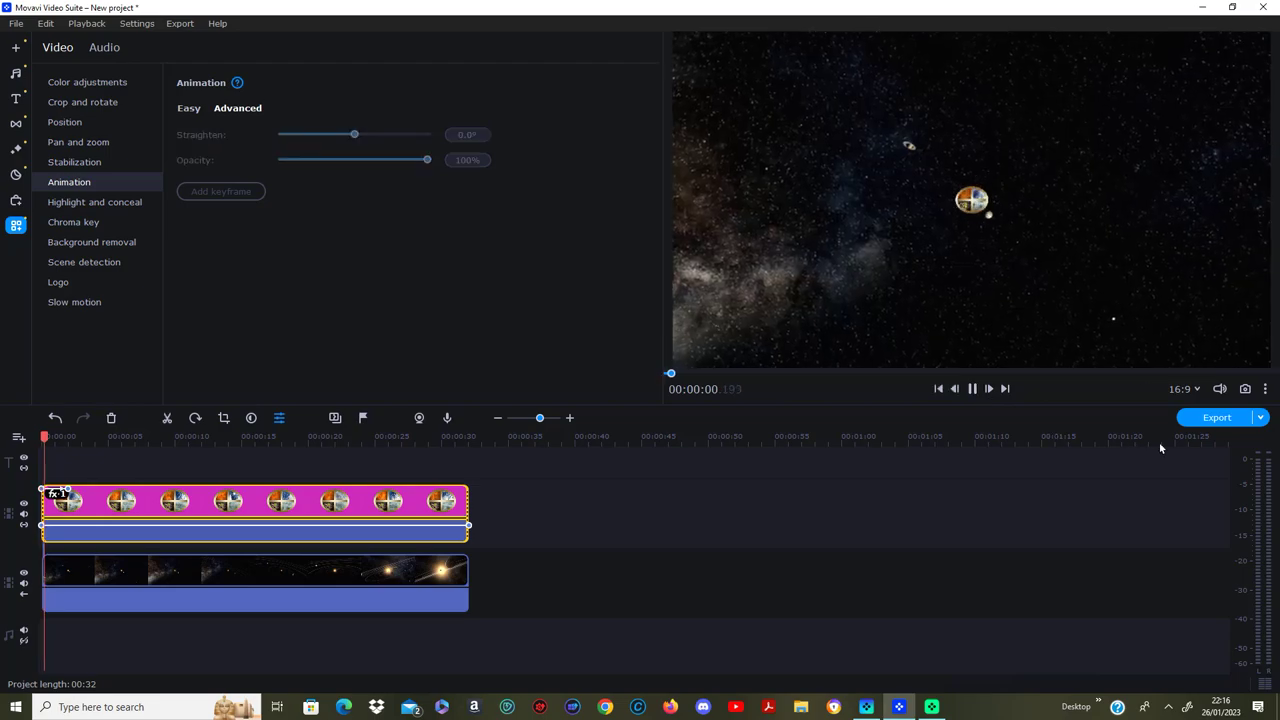
left_click(971, 390)
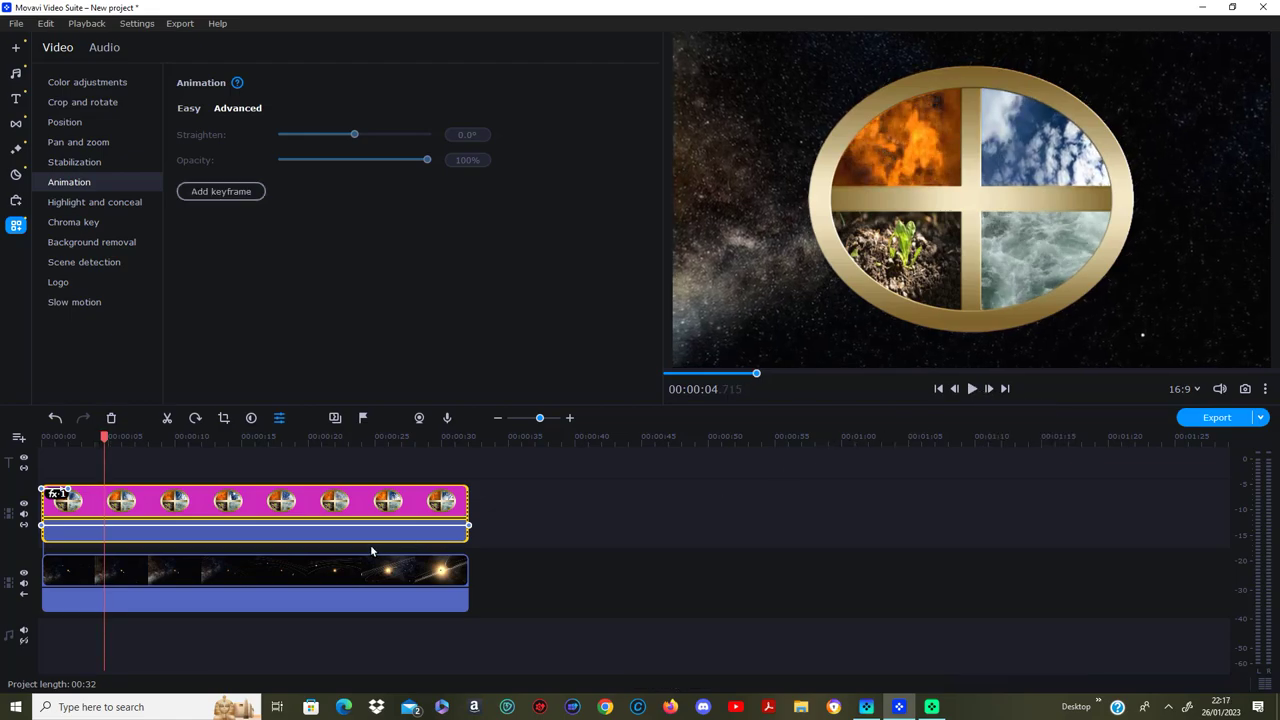
left_click(229, 193)
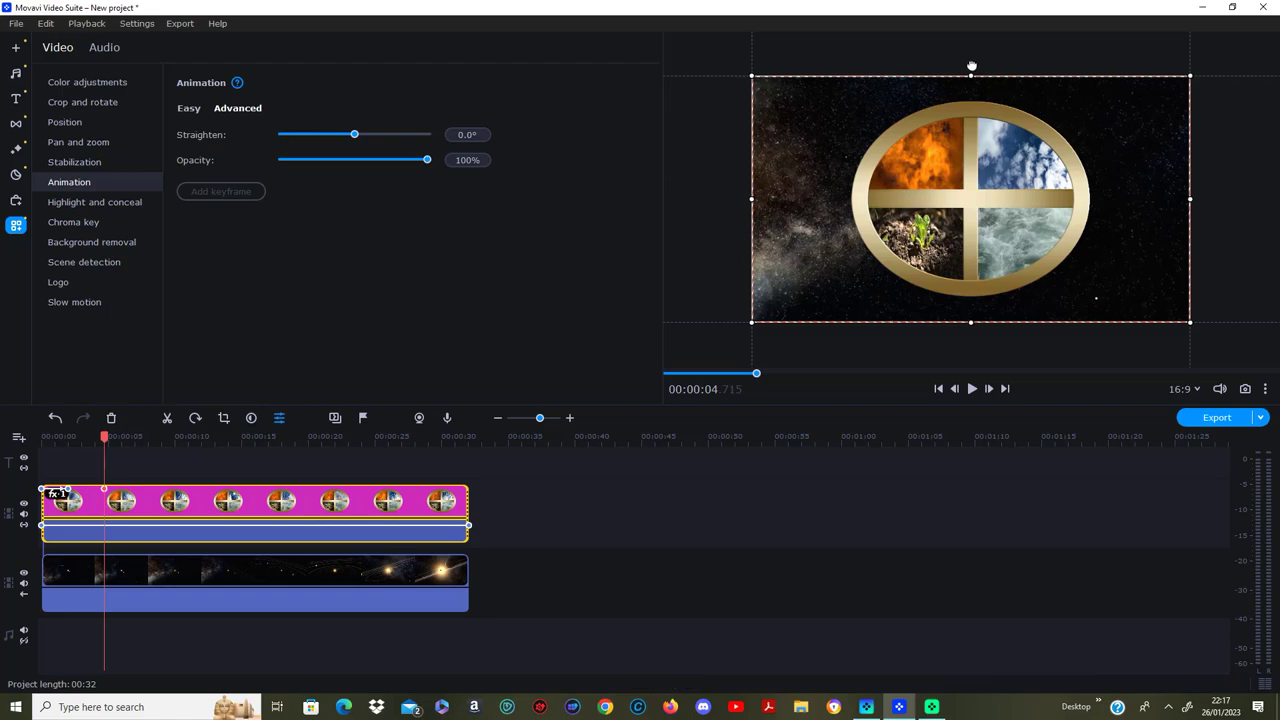
mouse_move(971, 66)
left_mouse_down()
mouse_move(893, 75)
mouse_move(834, 195)
left_mouse_up()
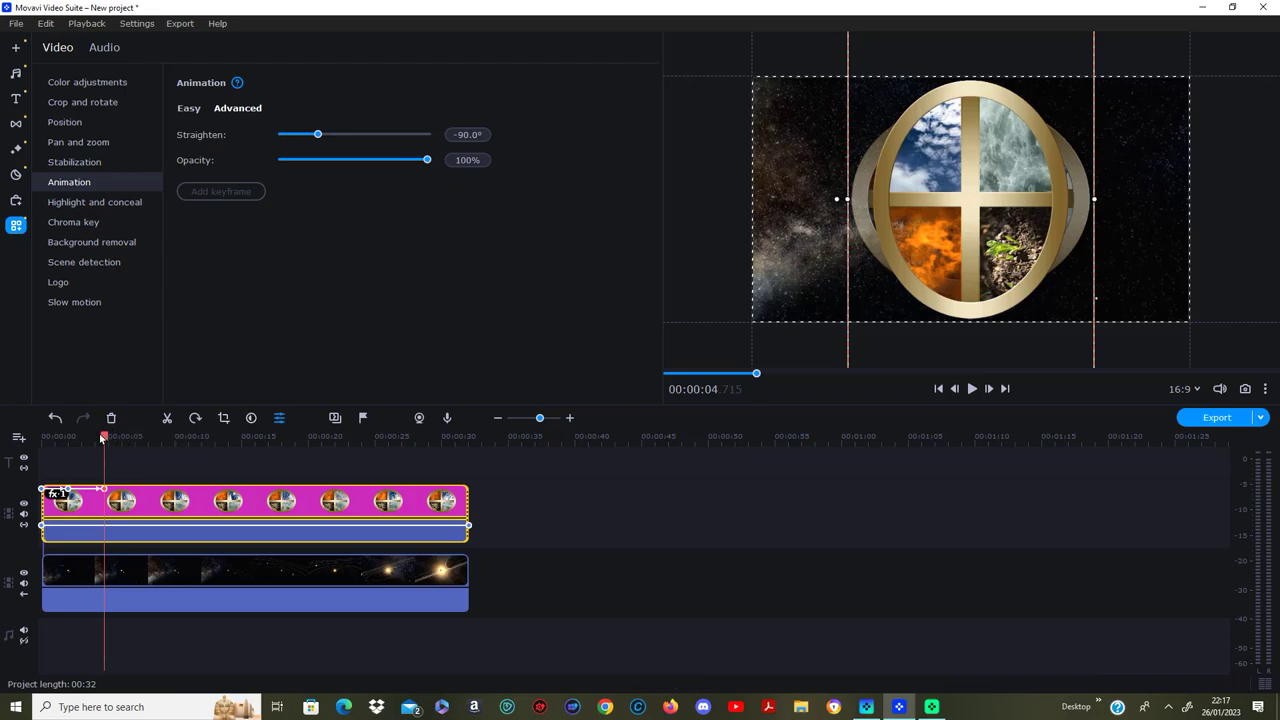
Step: Add a keyframe at about 8.5 s turning the circle upside down to 180°
left_click_drag(106, 437, 155, 437)
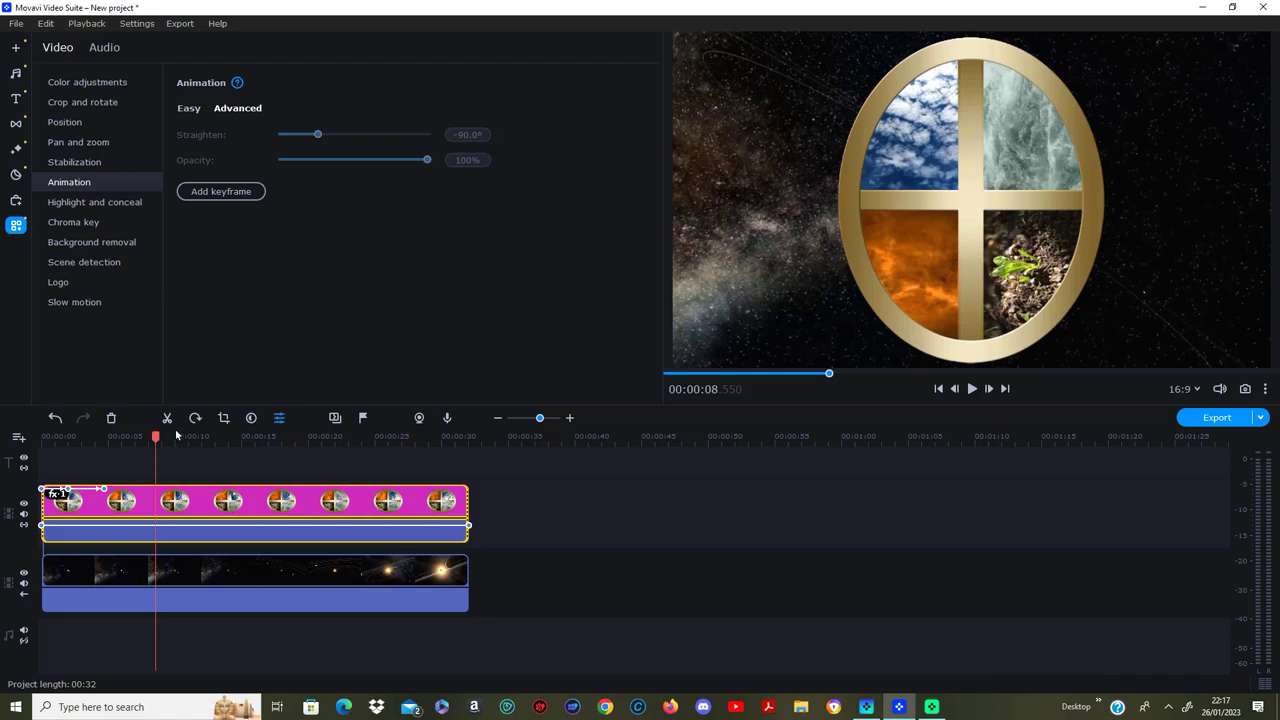
left_click(220, 191)
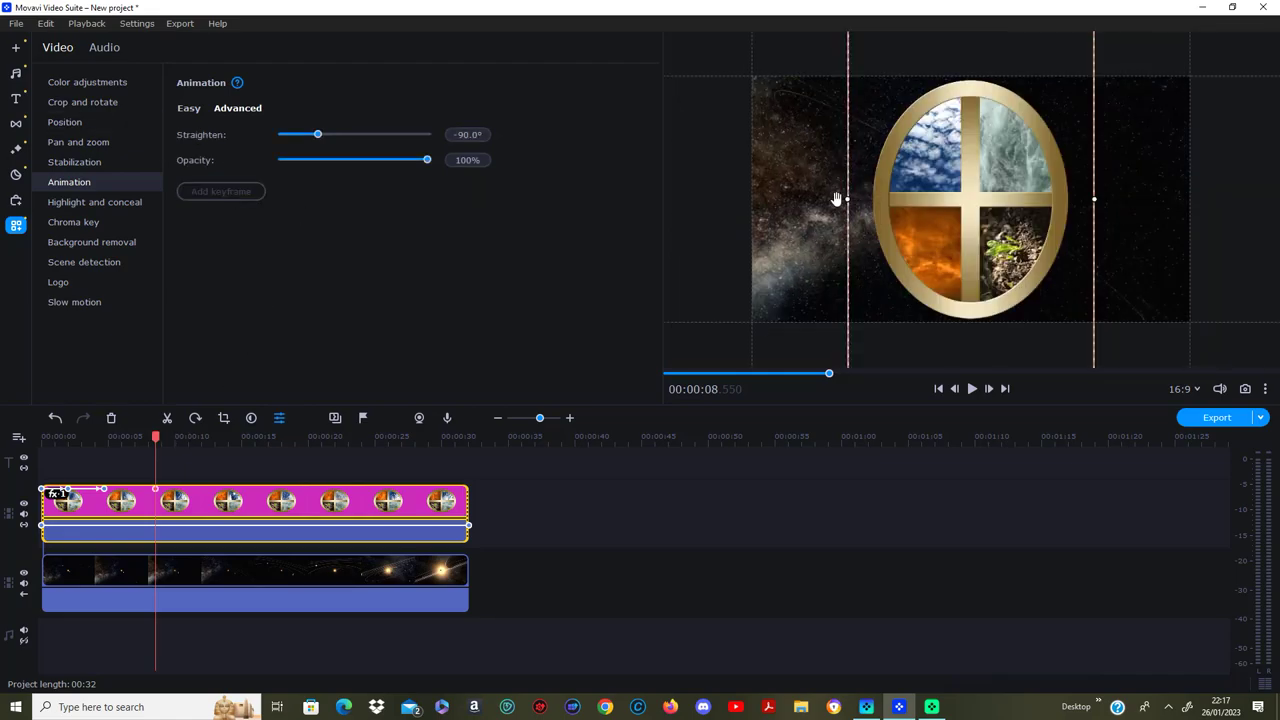
mouse_move(836, 199)
left_mouse_down()
mouse_move(845, 231)
mouse_move(971, 300)
left_mouse_up()
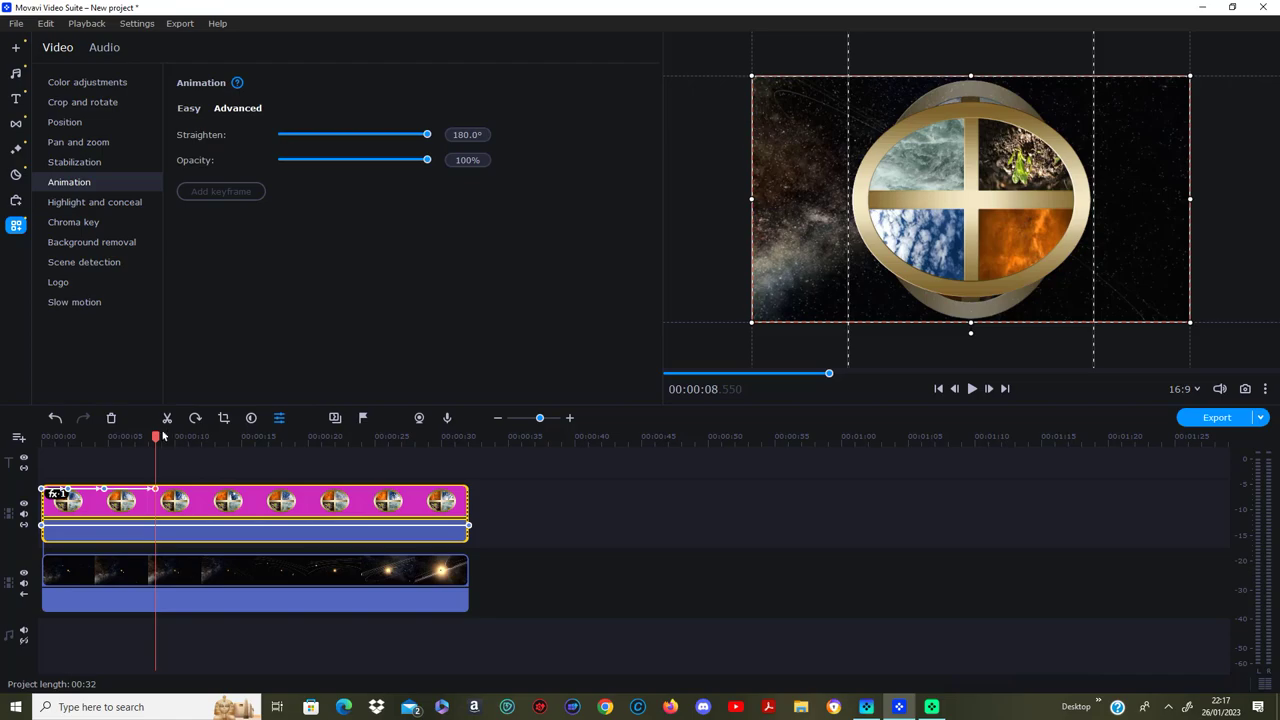
Step: Add a keyframe at about 12.6 s rotating the circle to 90°, then preview around 17 s
left_click_drag(156, 436, 209, 436)
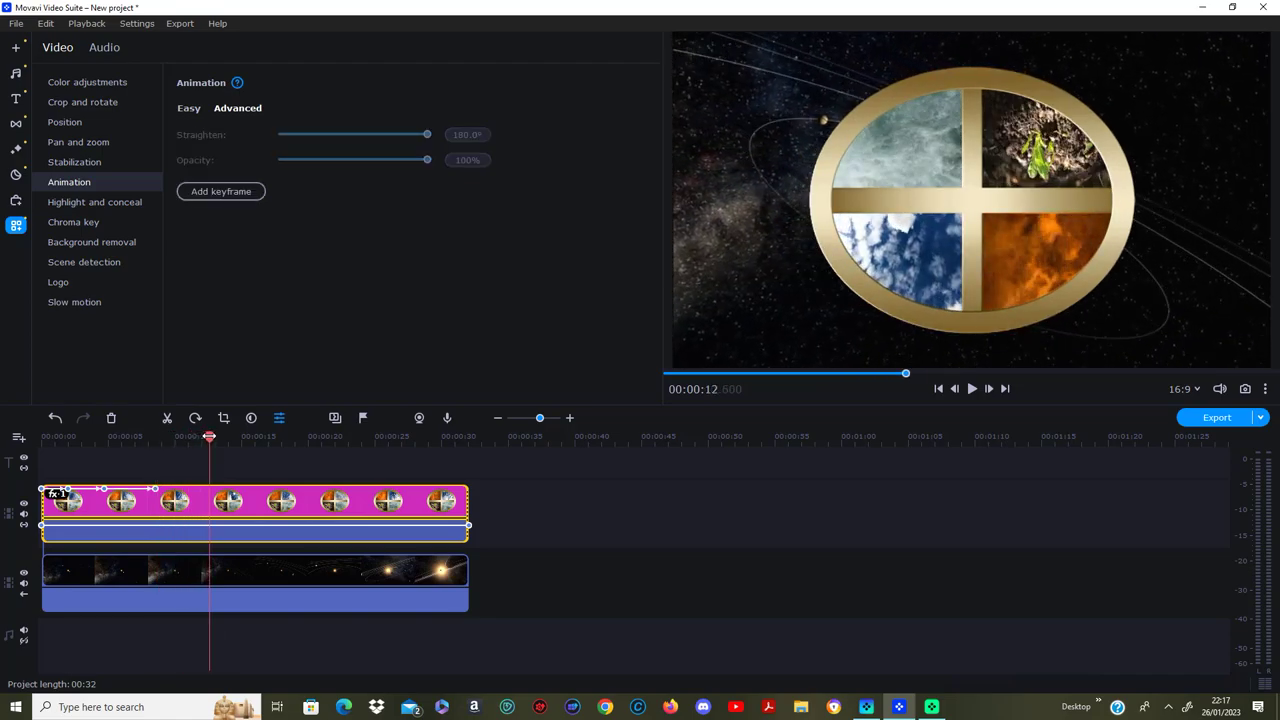
left_click(245, 196)
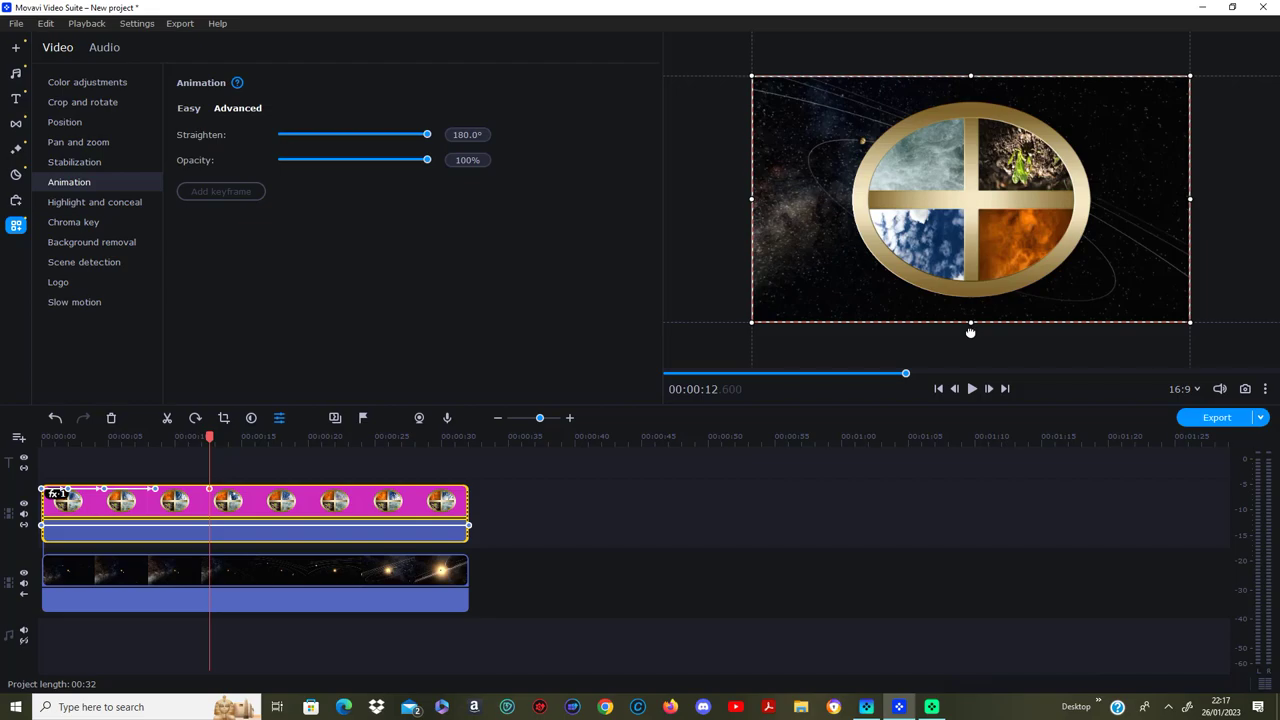
mouse_move(970, 332)
left_mouse_down()
mouse_move(1126, 289)
mouse_move(1158, 208)
left_mouse_up()
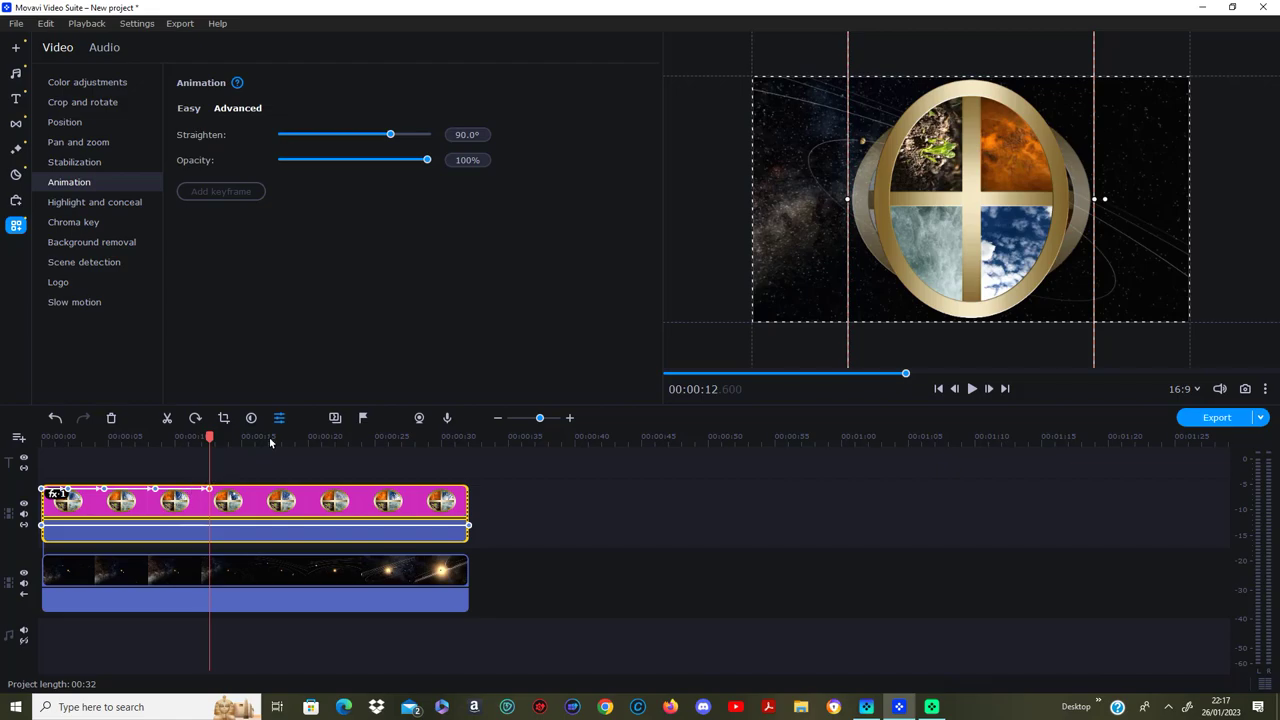
left_click_drag(212, 437, 268, 437)
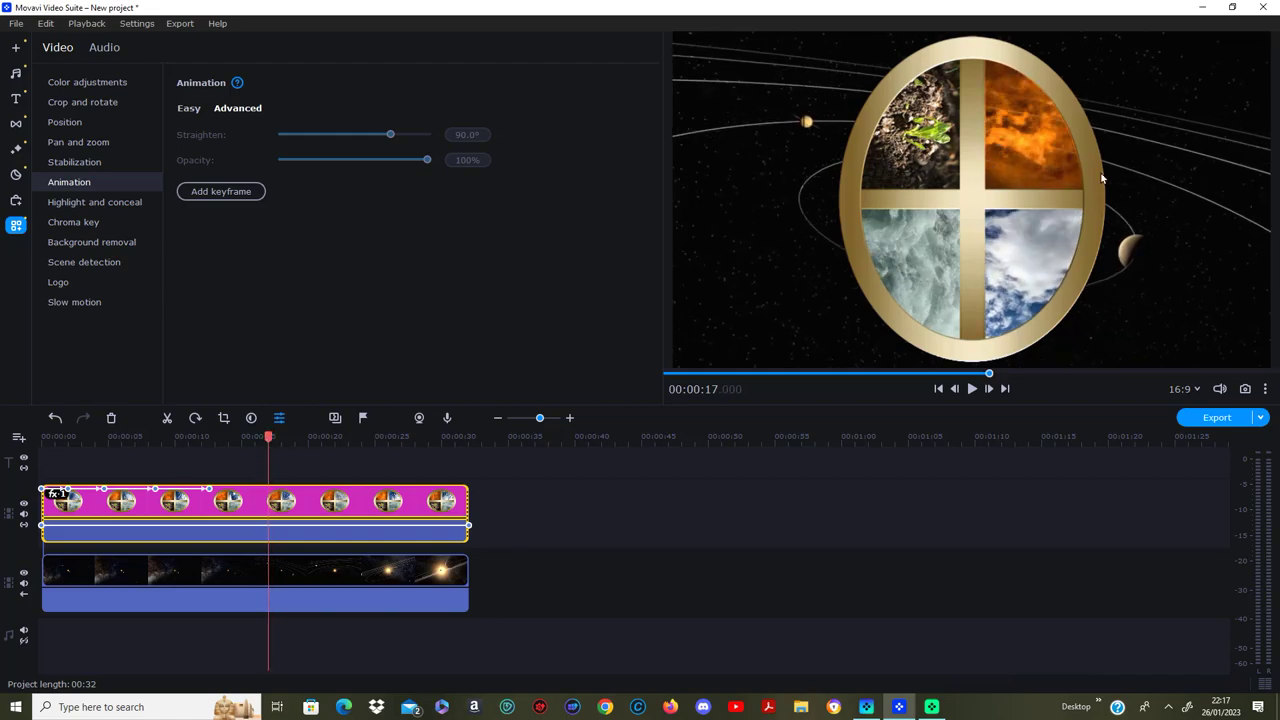
Step: Add a keyframe at about 16.65 s rotating the circle back upright to 0.0°
left_click(266, 512)
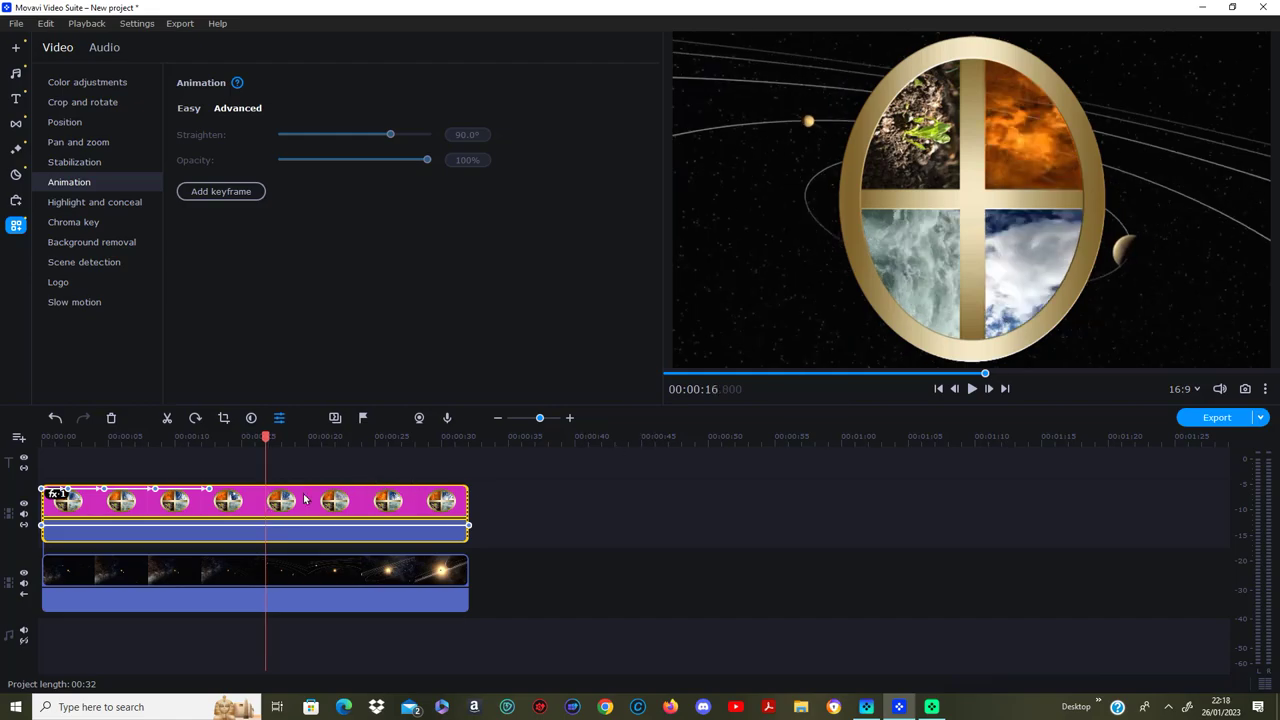
double_click(265, 513)
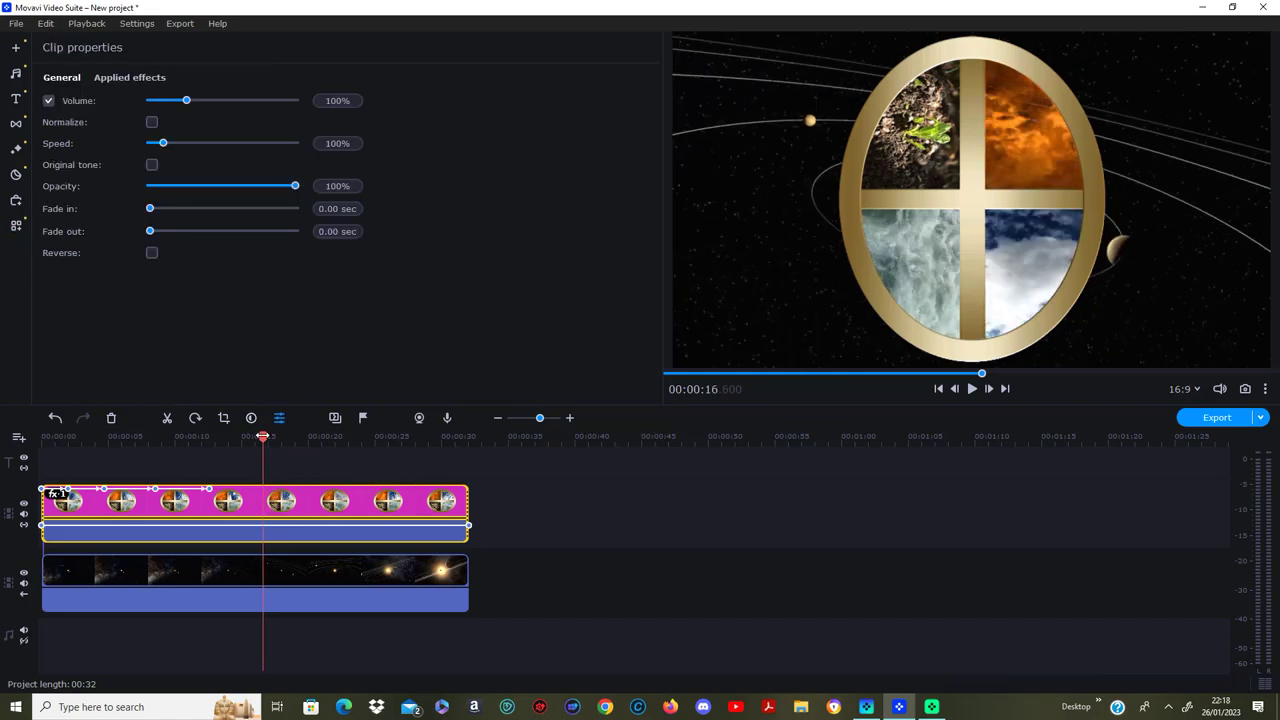
left_click_drag(263, 437, 267, 437)
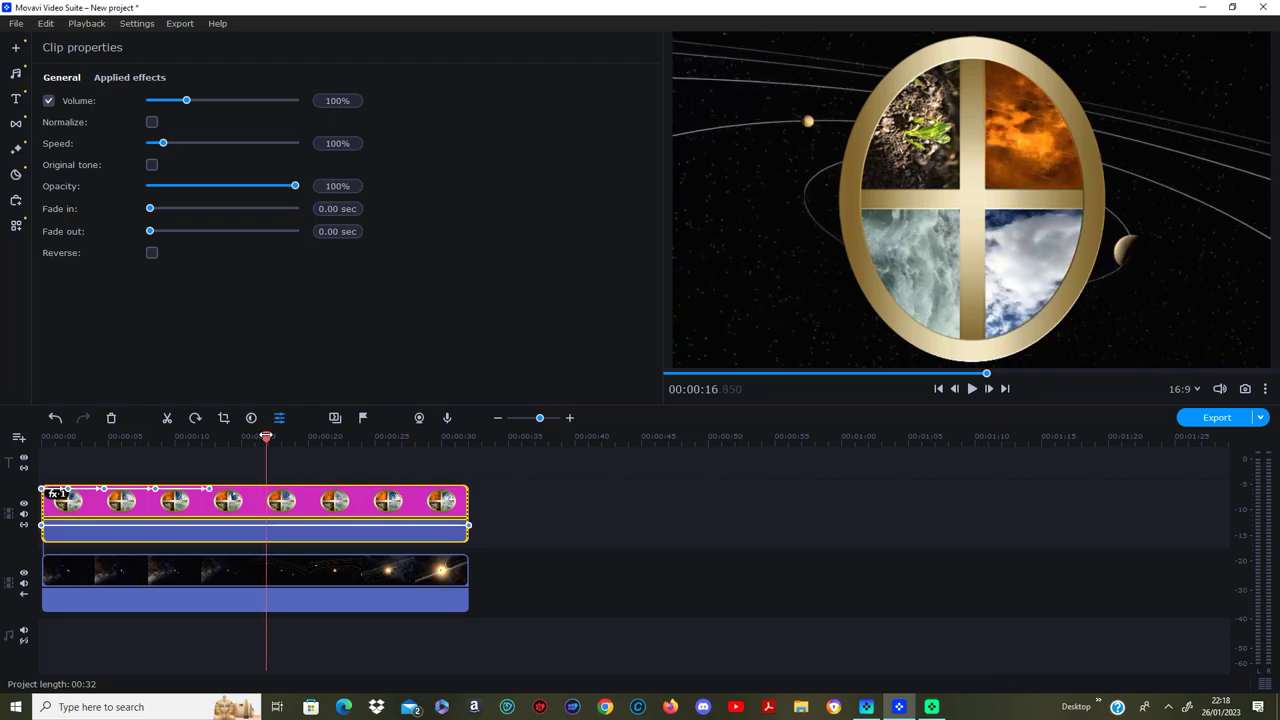
left_click_drag(267, 437, 263, 437)
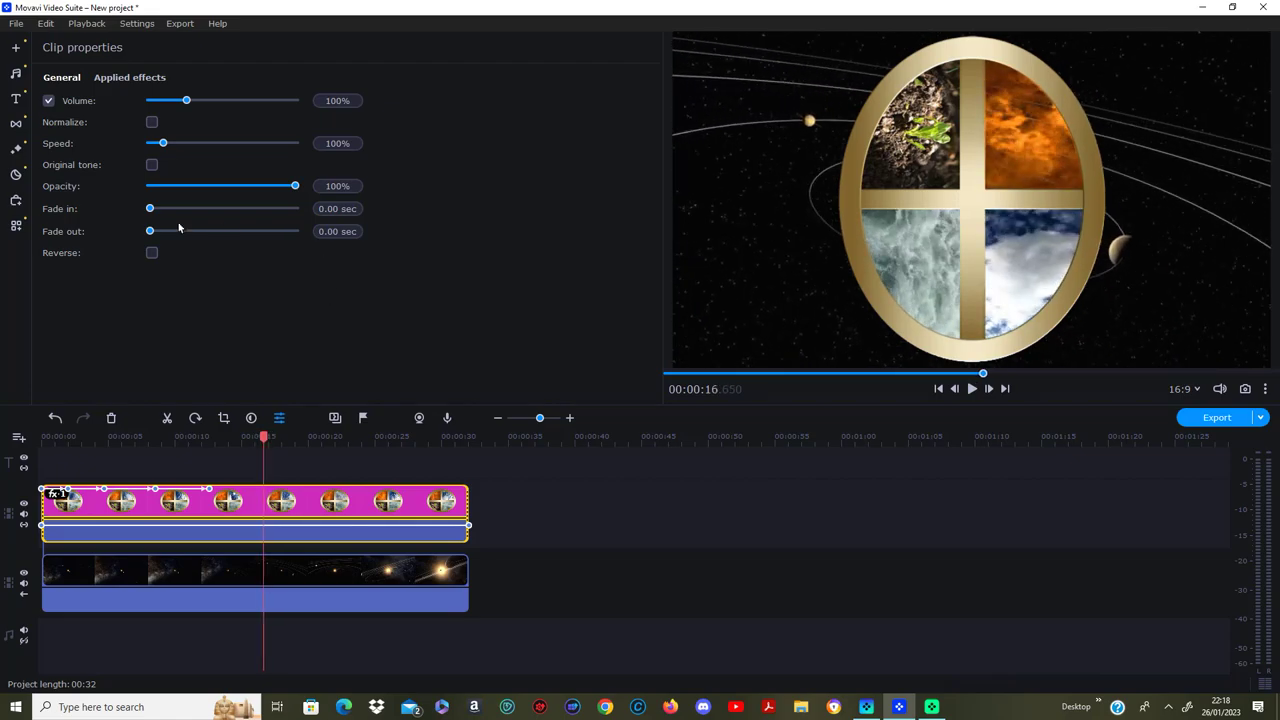
left_click(16, 225)
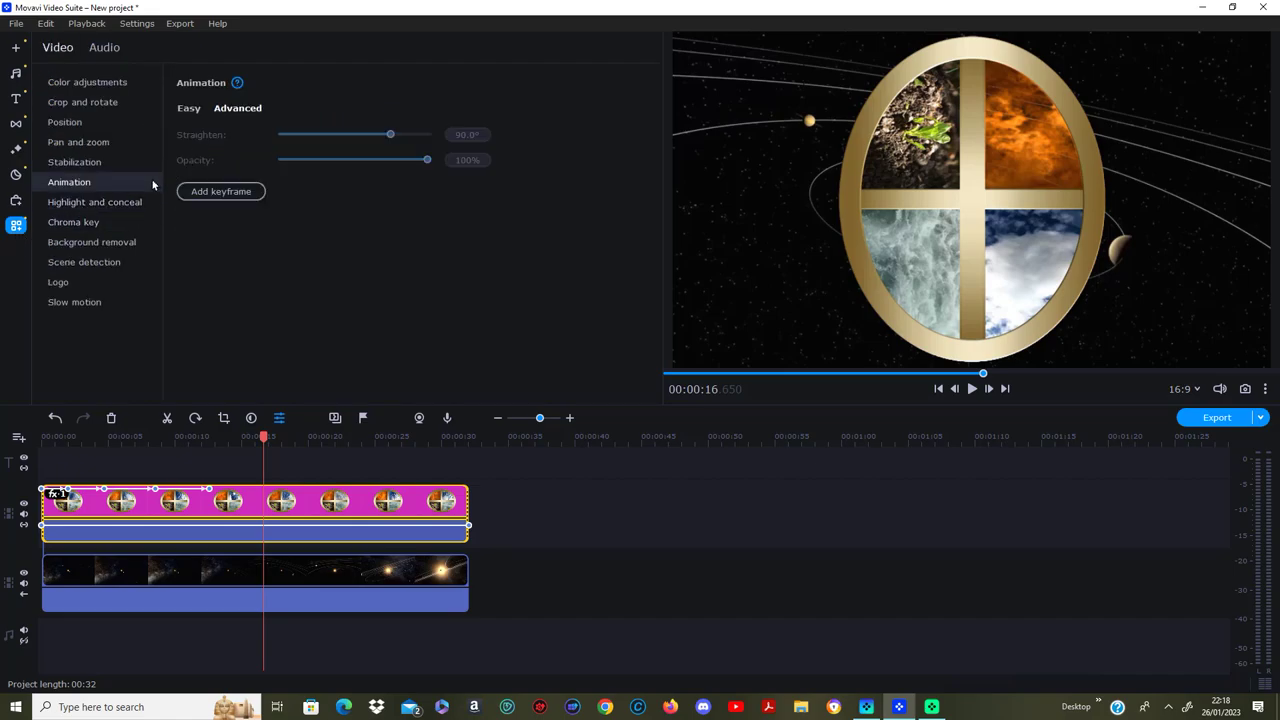
left_click(221, 191)
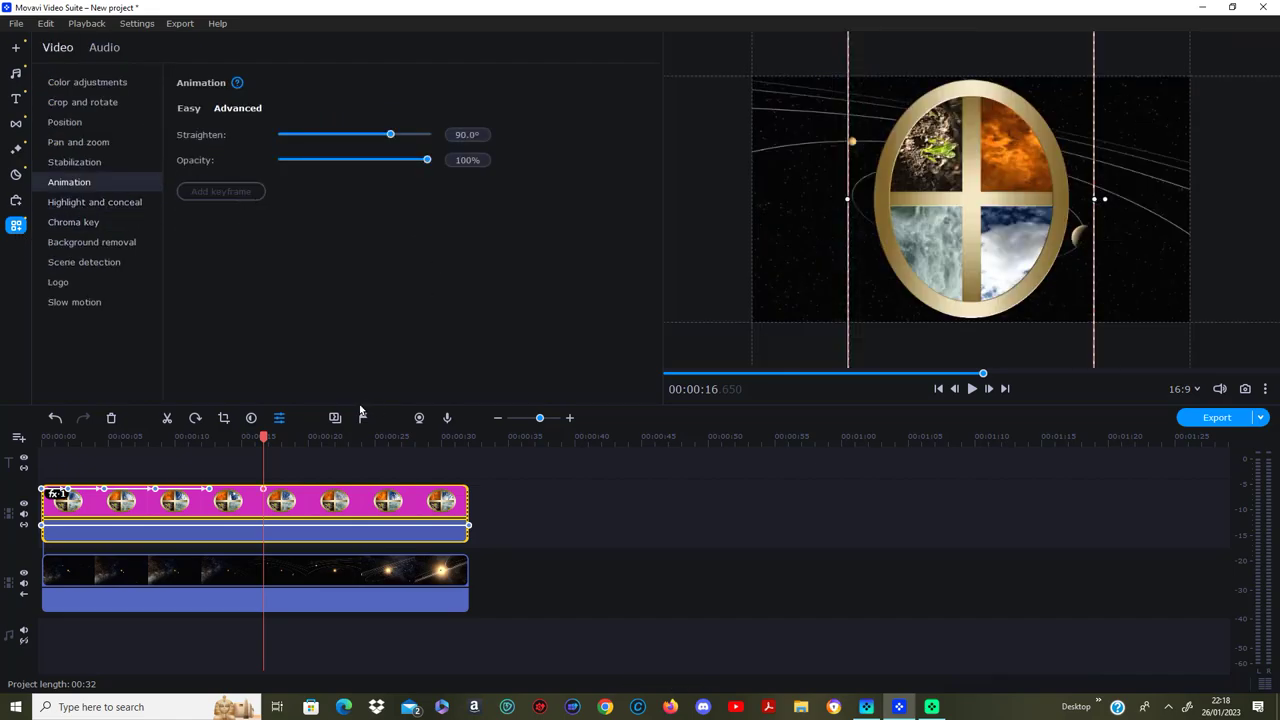
mouse_move(1104, 200)
left_mouse_down()
mouse_move(1007, 97)
mouse_move(975, 93)
left_mouse_up()
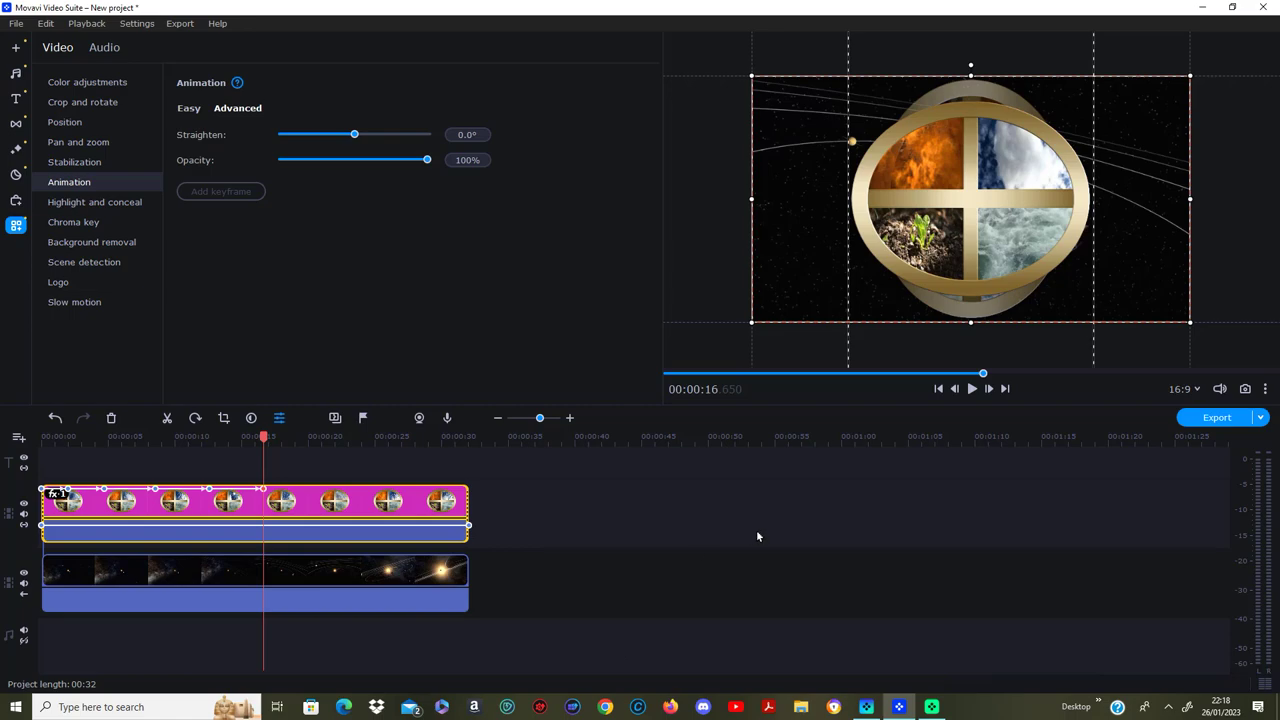
left_click(105, 488)
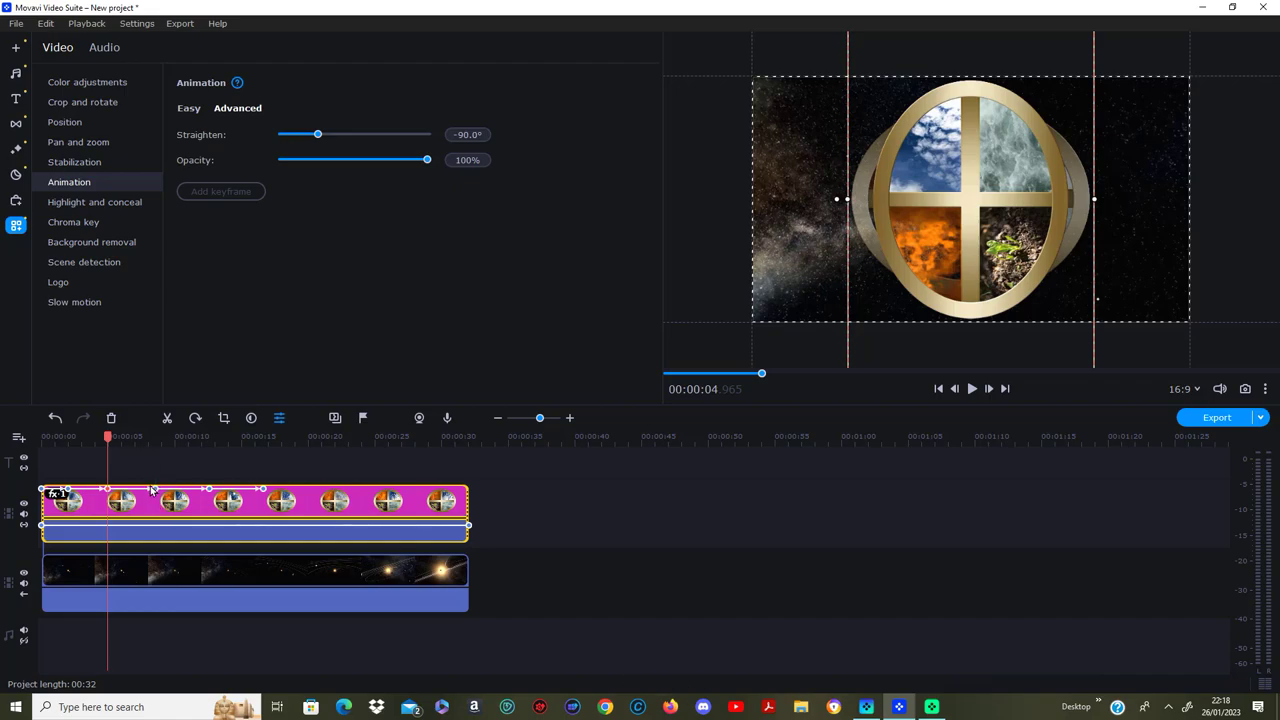
key("space")
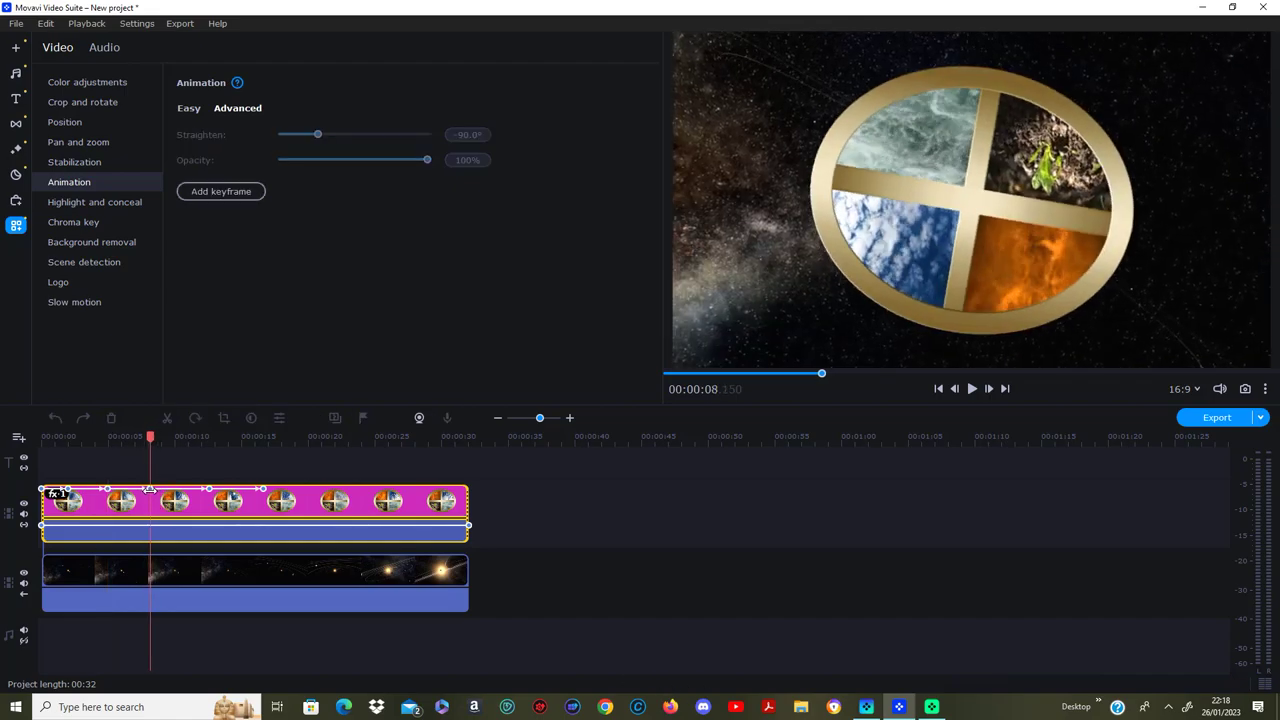
key("space")
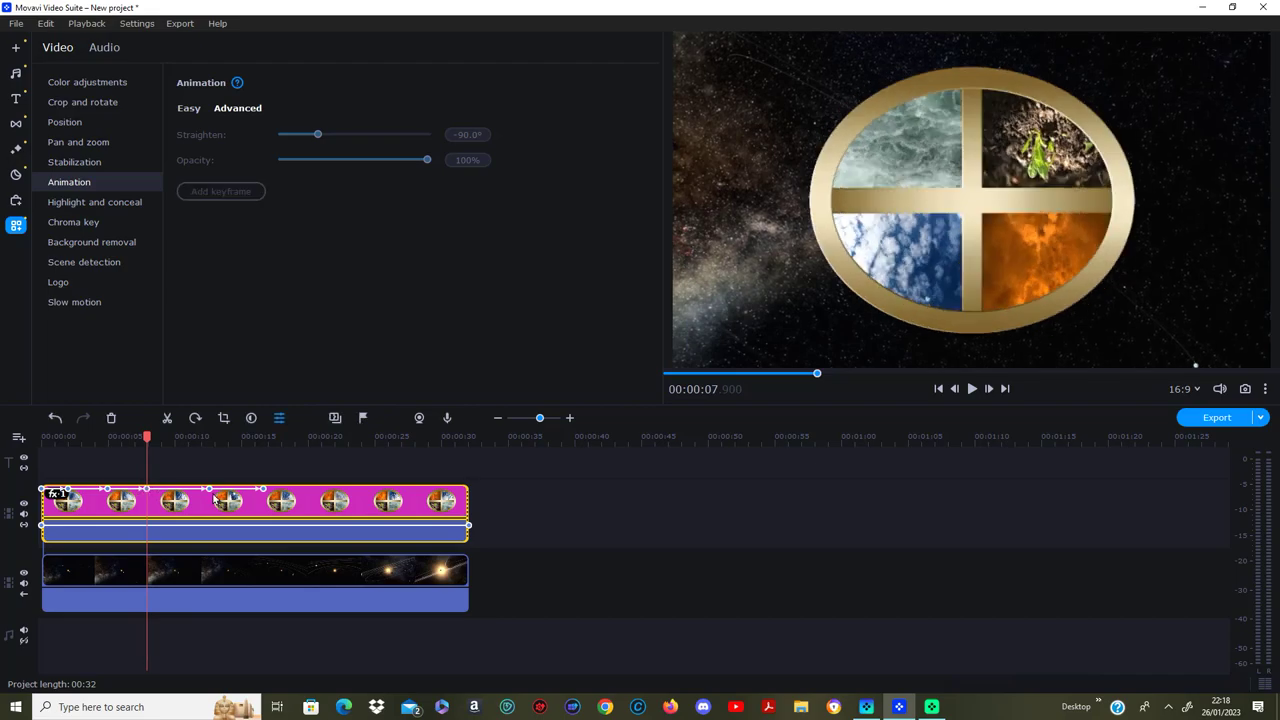
key("space")
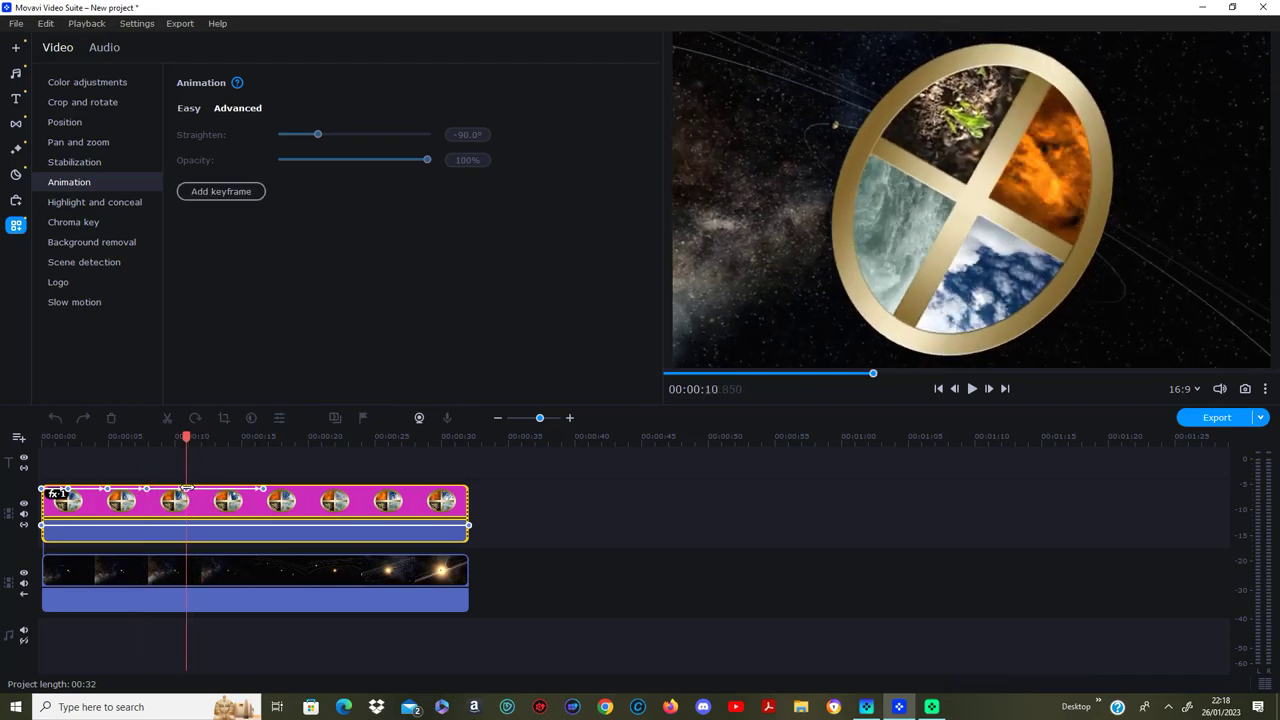
key("space")
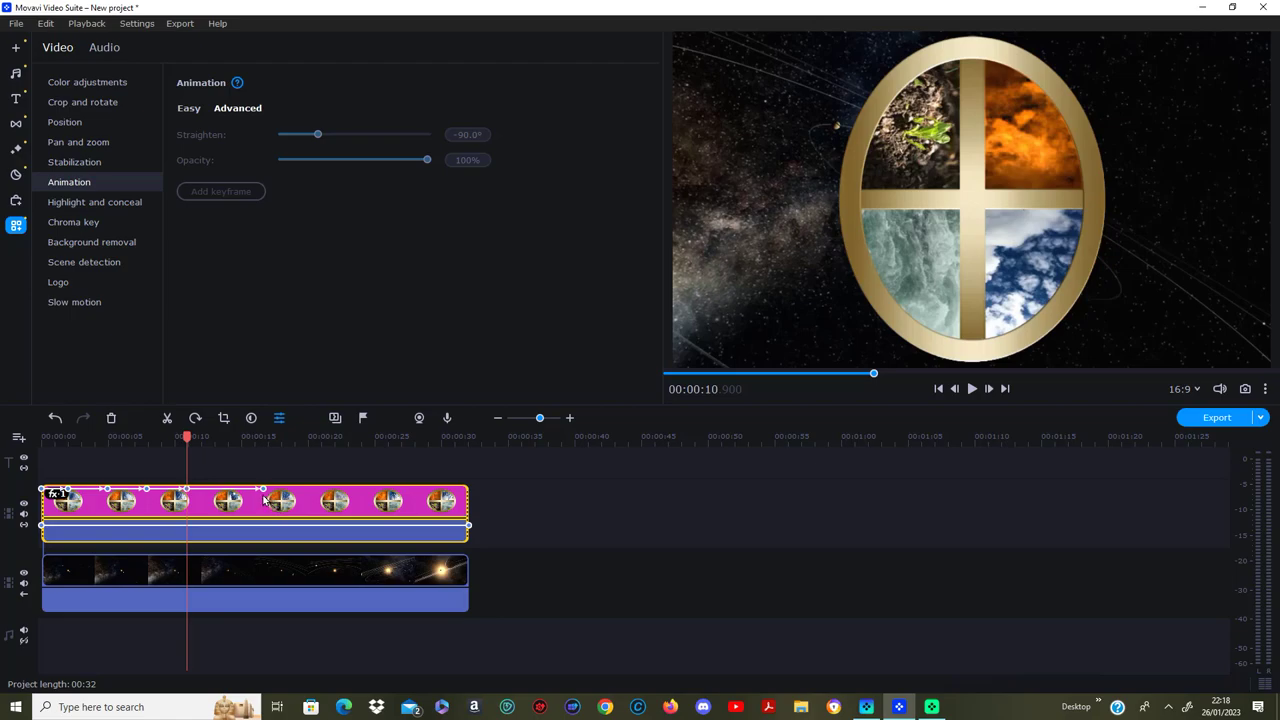
left_click(255, 488)
left_click_drag(255, 488, 216, 488)
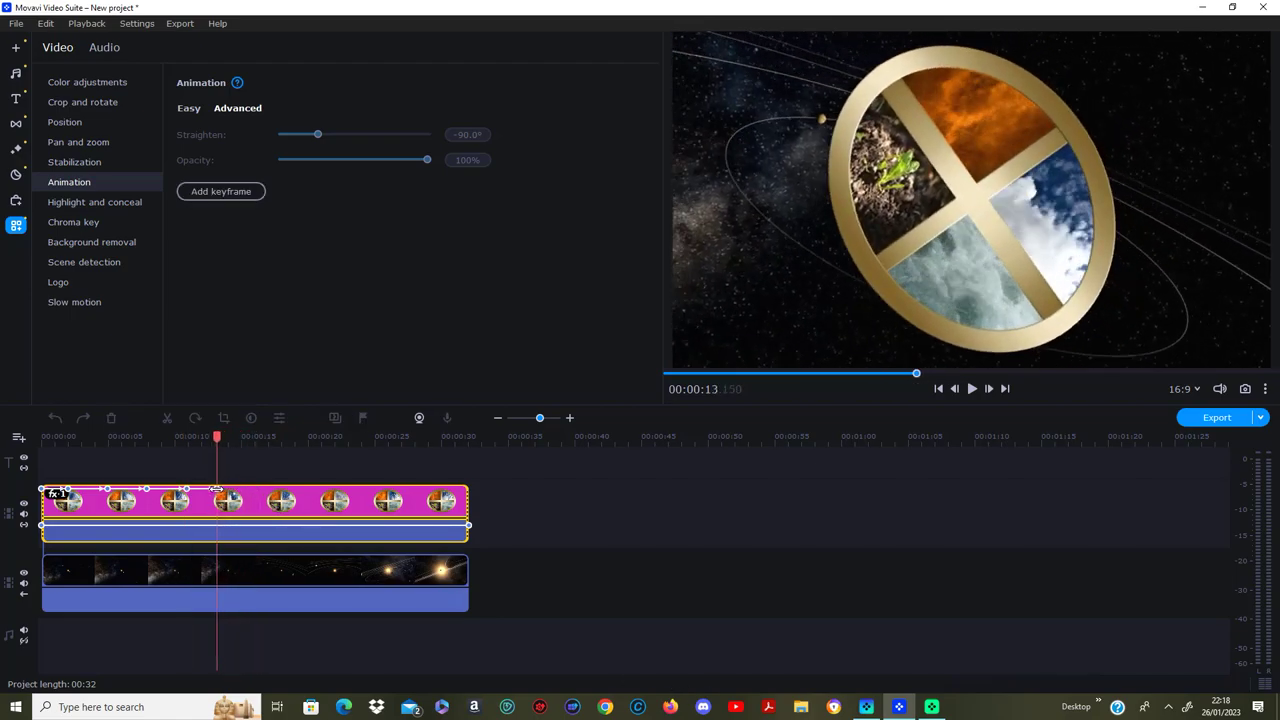
left_click_drag(216, 488, 226, 488)
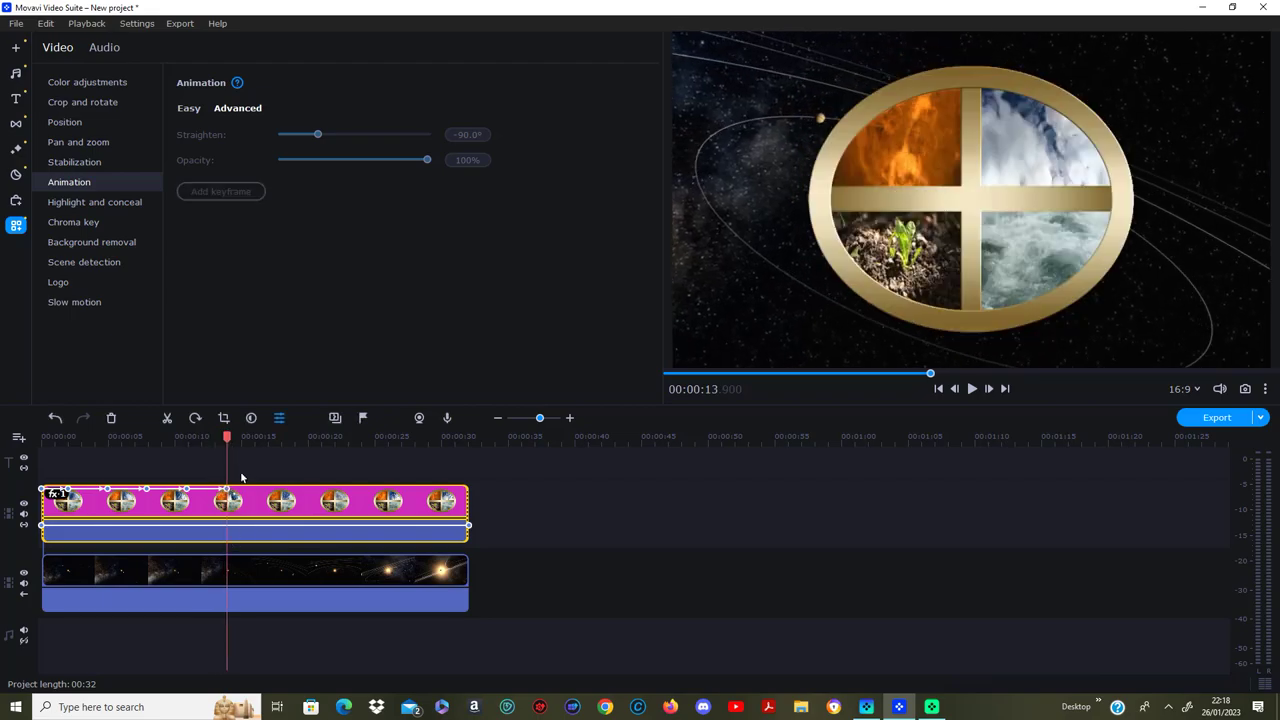
left_click_drag(226, 437, 228, 437)
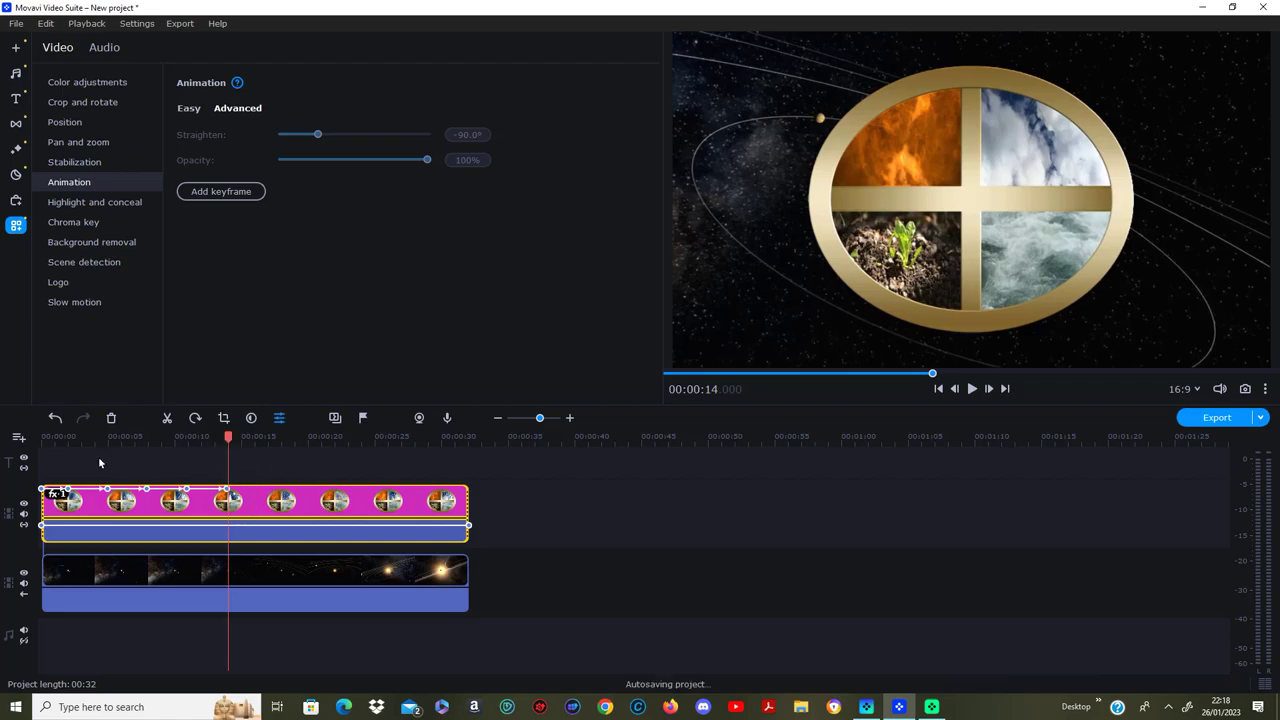
mouse_move(100, 457)
left_mouse_down()
mouse_move(190, 514)
mouse_move(245, 505)
left_mouse_up()
left_click(127, 489)
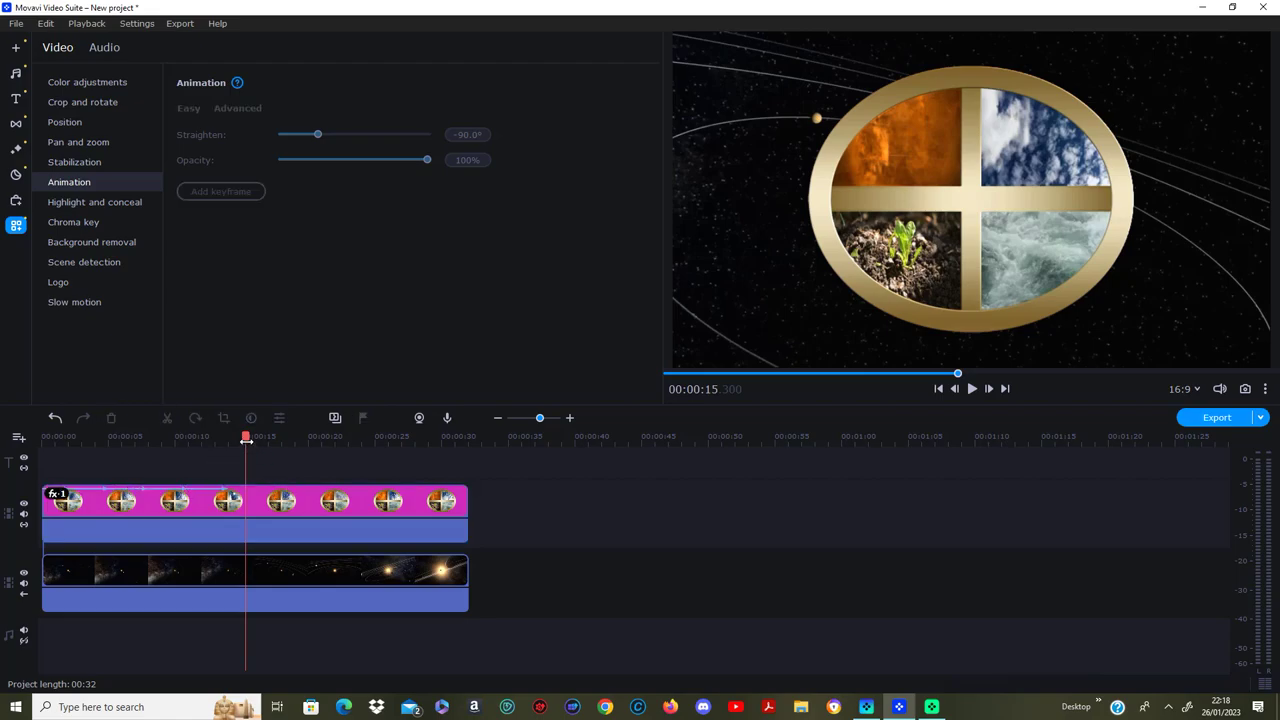
left_click_drag(244, 440, 274, 440)
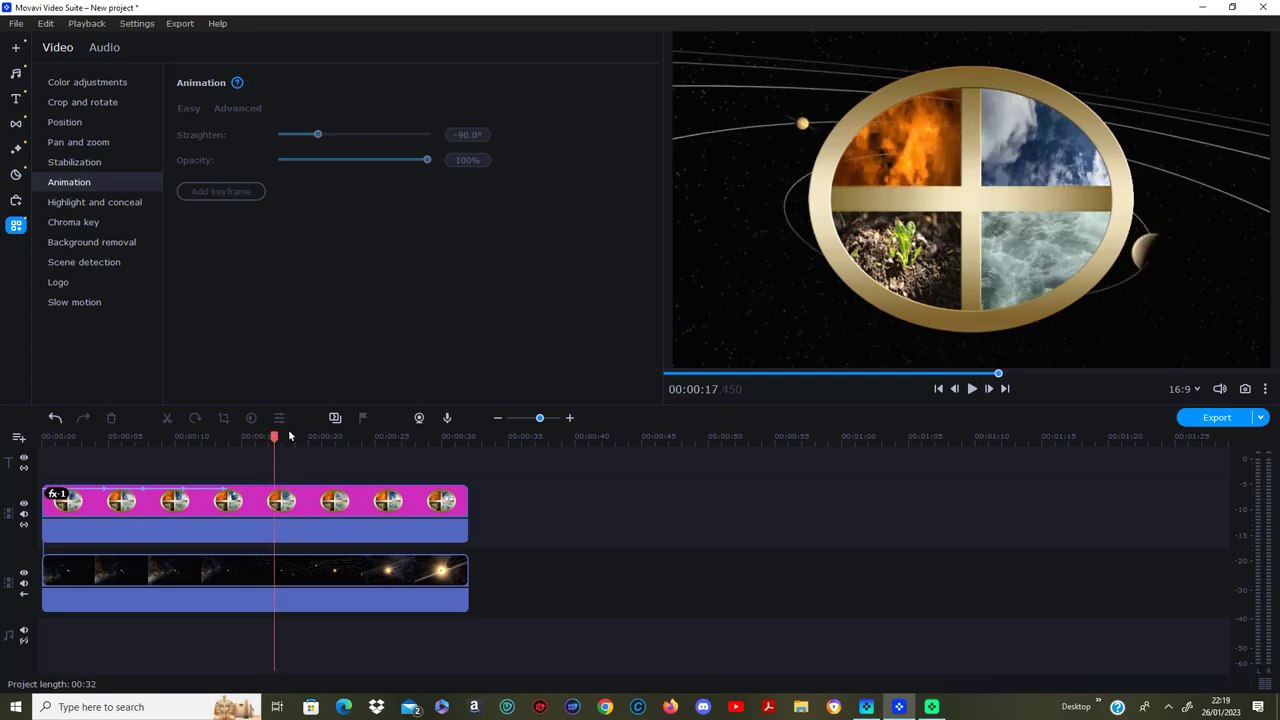
left_click_drag(275, 437, 268, 430)
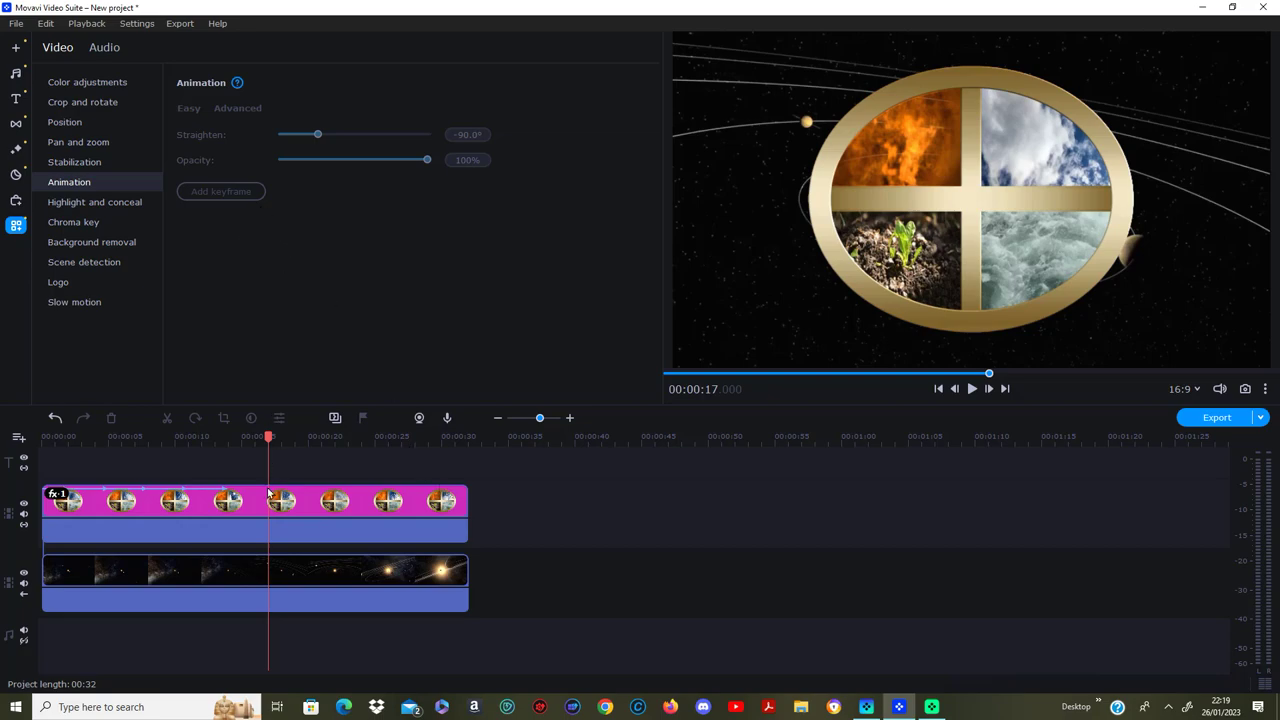
left_click_drag(268, 436, 267, 437)
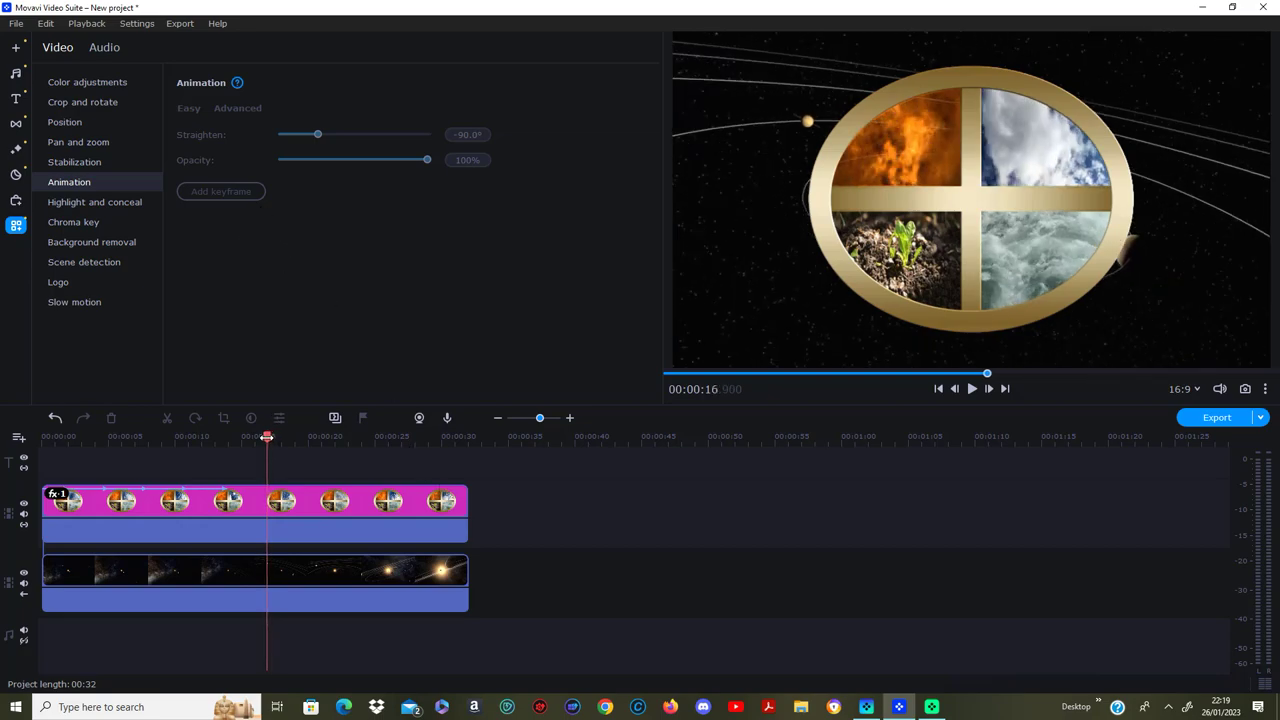
Step: Add a keyframe on the elements-circle clip and tilt the circle counter-clockwise
left_click(267, 517)
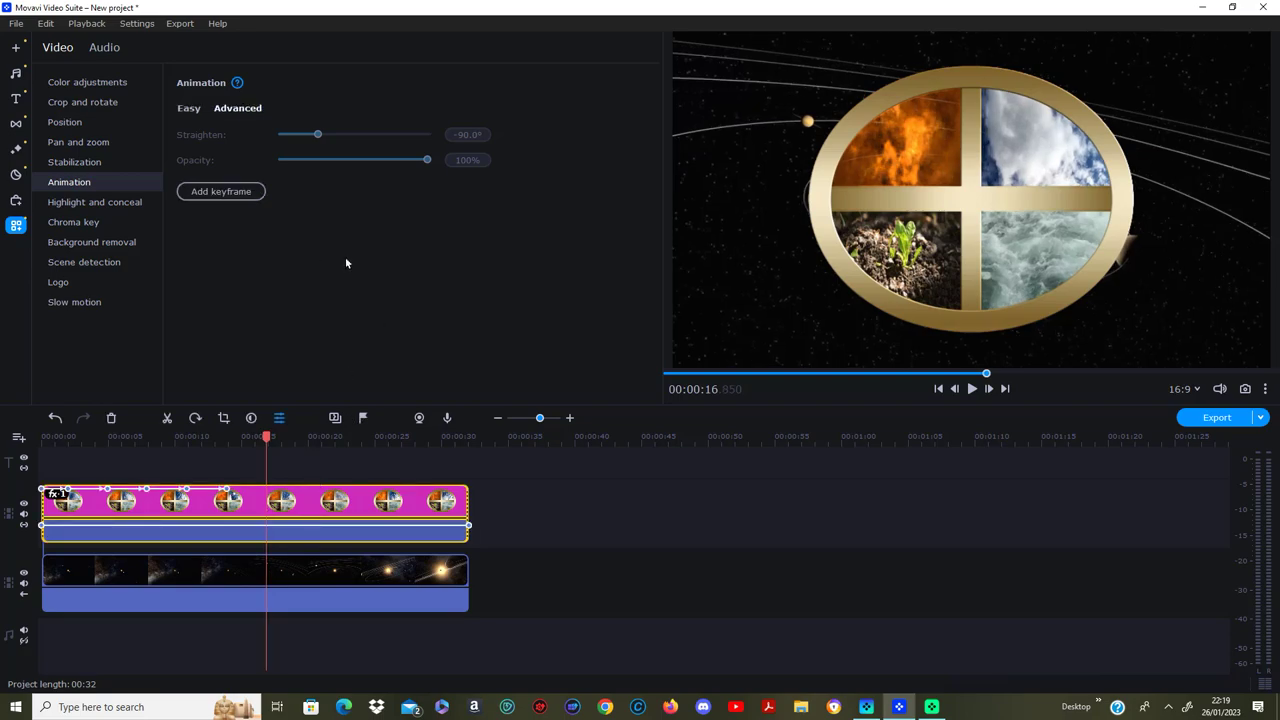
left_click(246, 197)
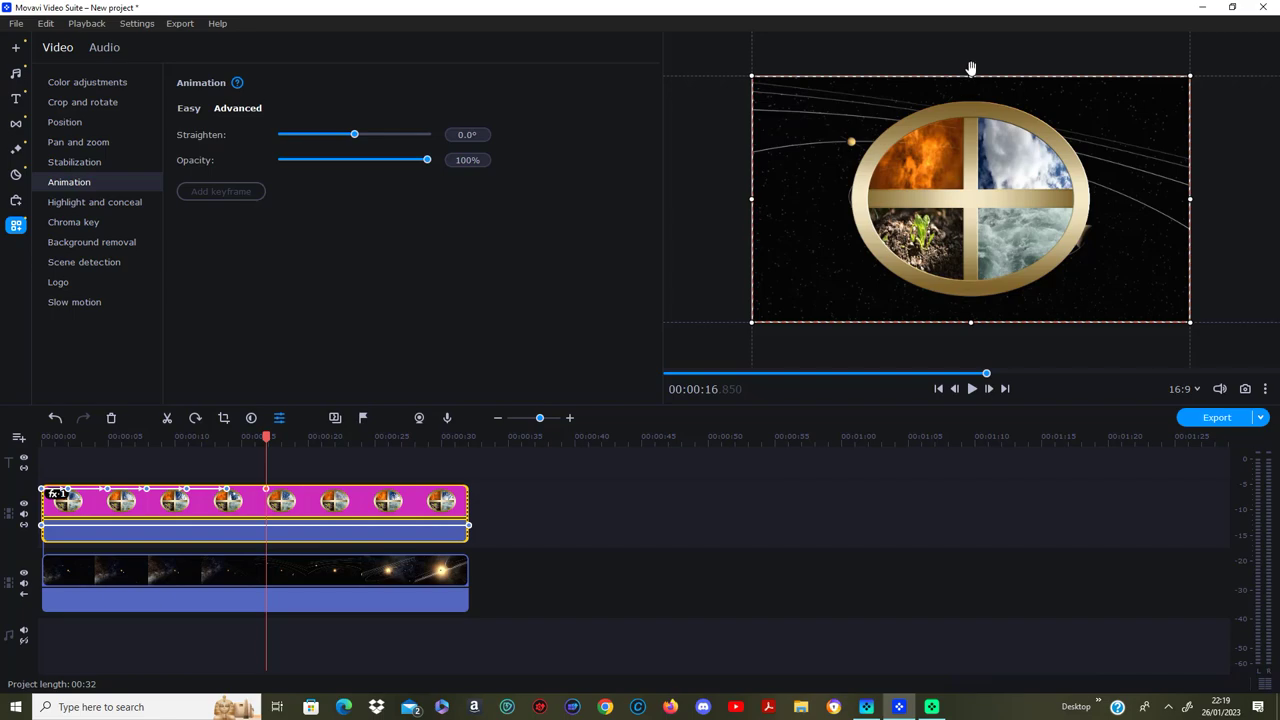
mouse_move(972, 68)
left_mouse_down()
mouse_move(943, 73)
mouse_move(813, 191)
left_mouse_up()
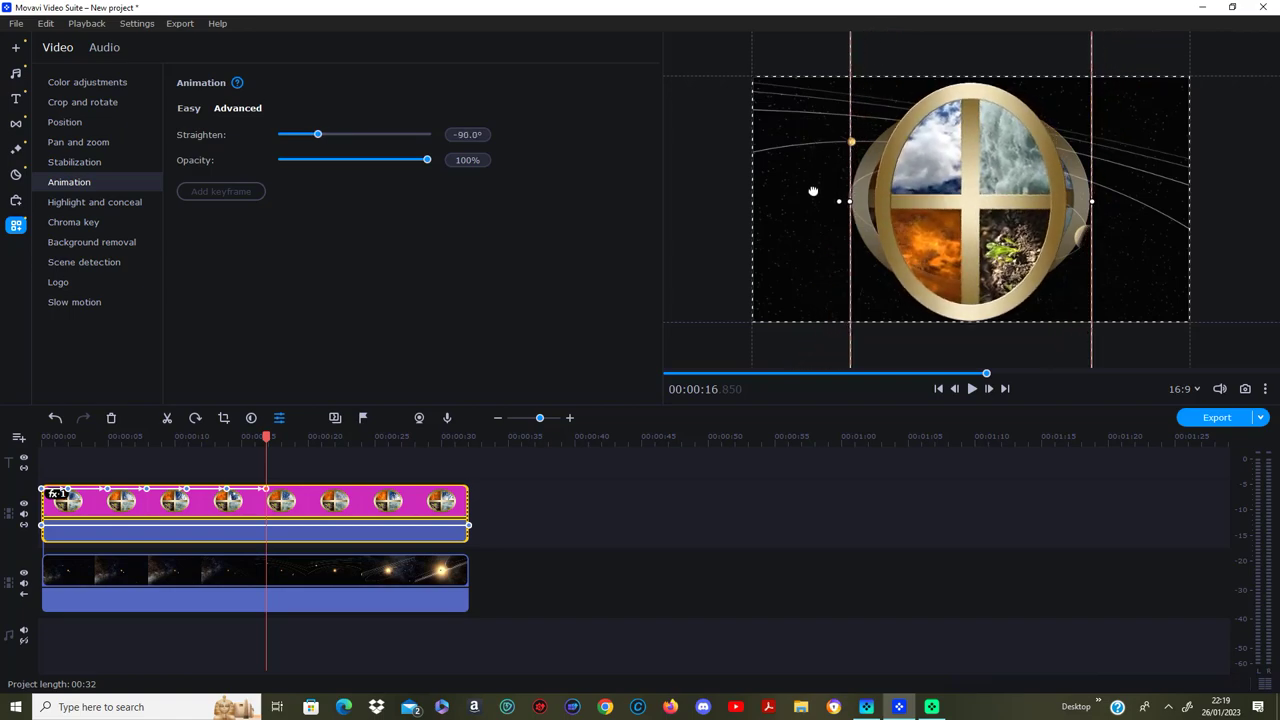
Step: Remove the stray keyframe just after 17 s and move back to about 16 s
left_click(272, 492)
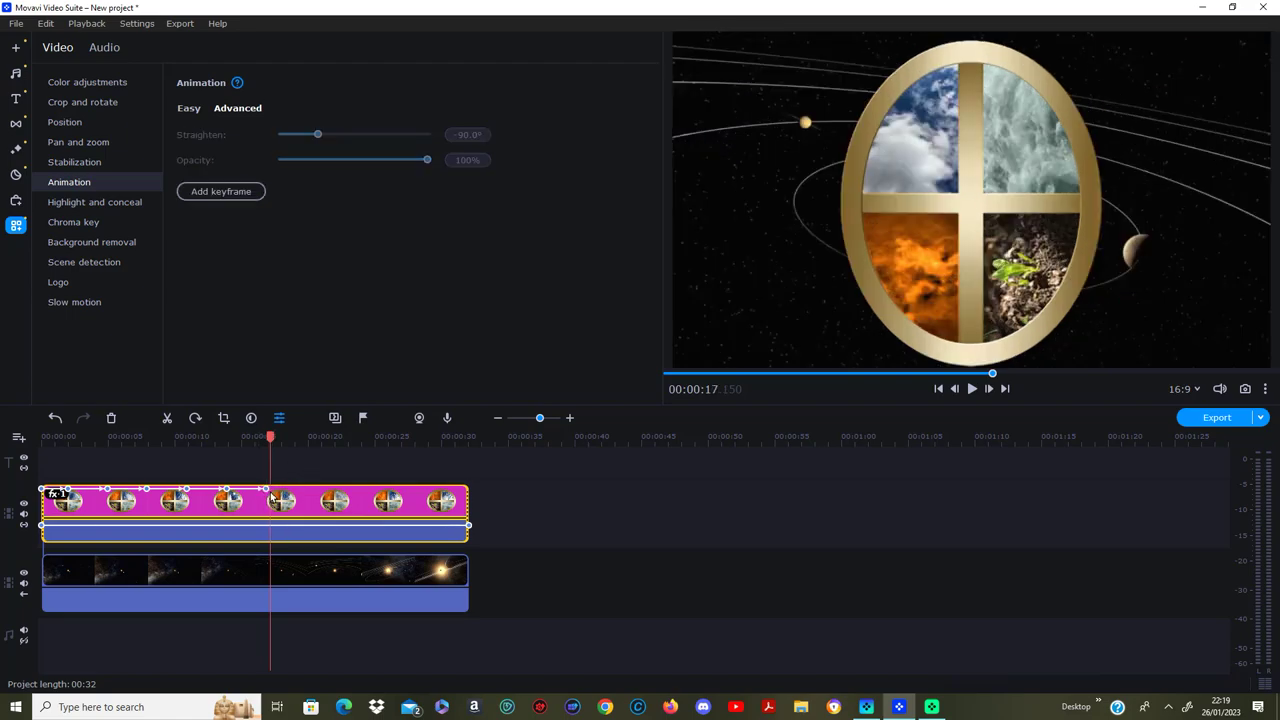
right_click(267, 492)
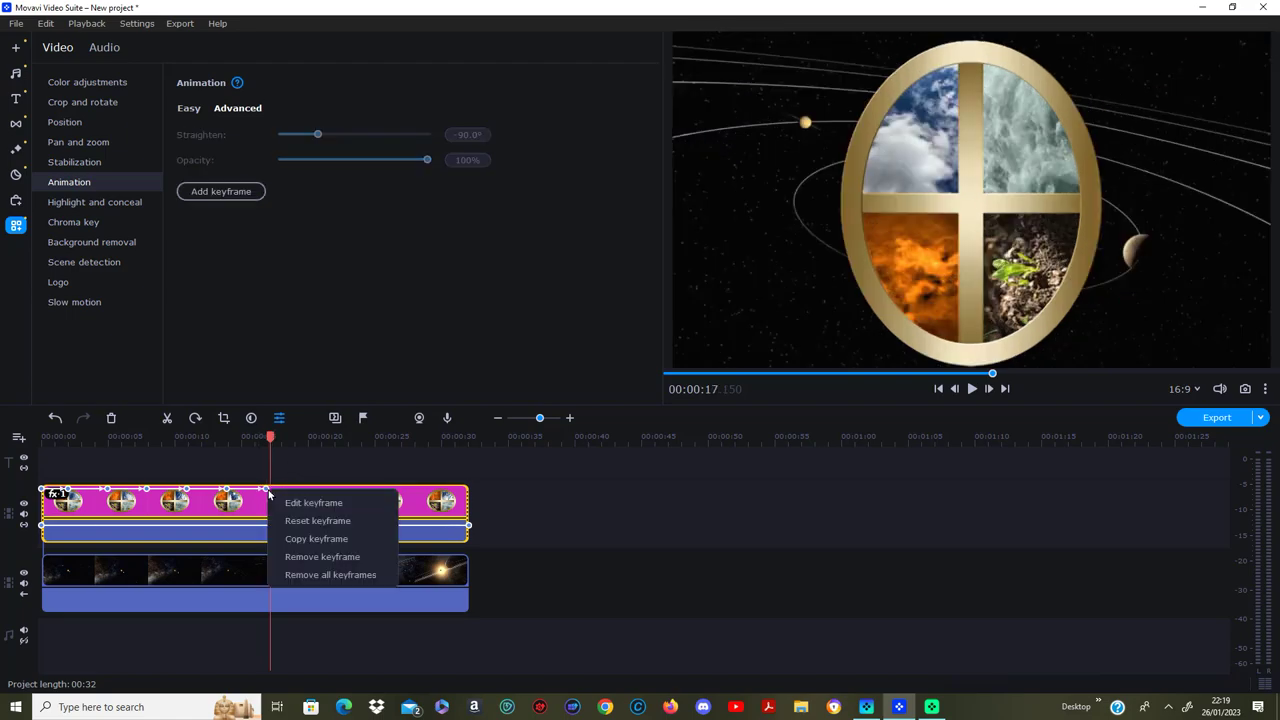
left_click(330, 557)
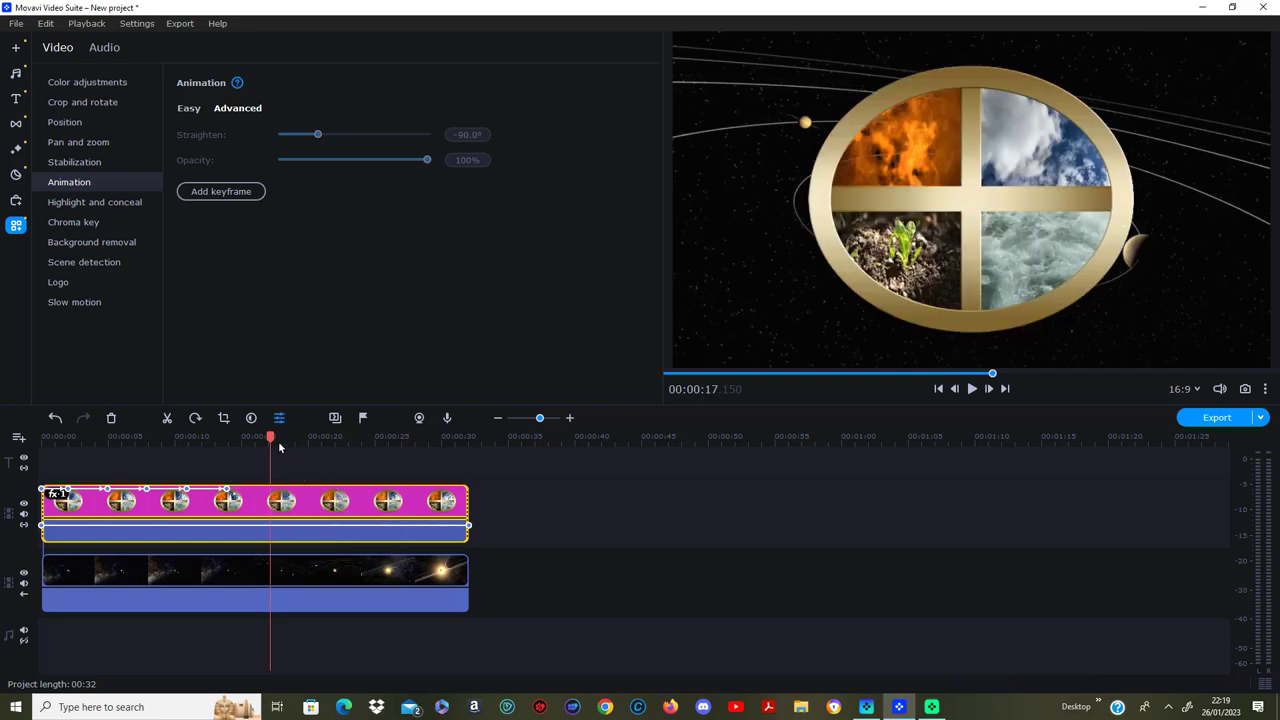
left_click_drag(271, 437, 255, 436)
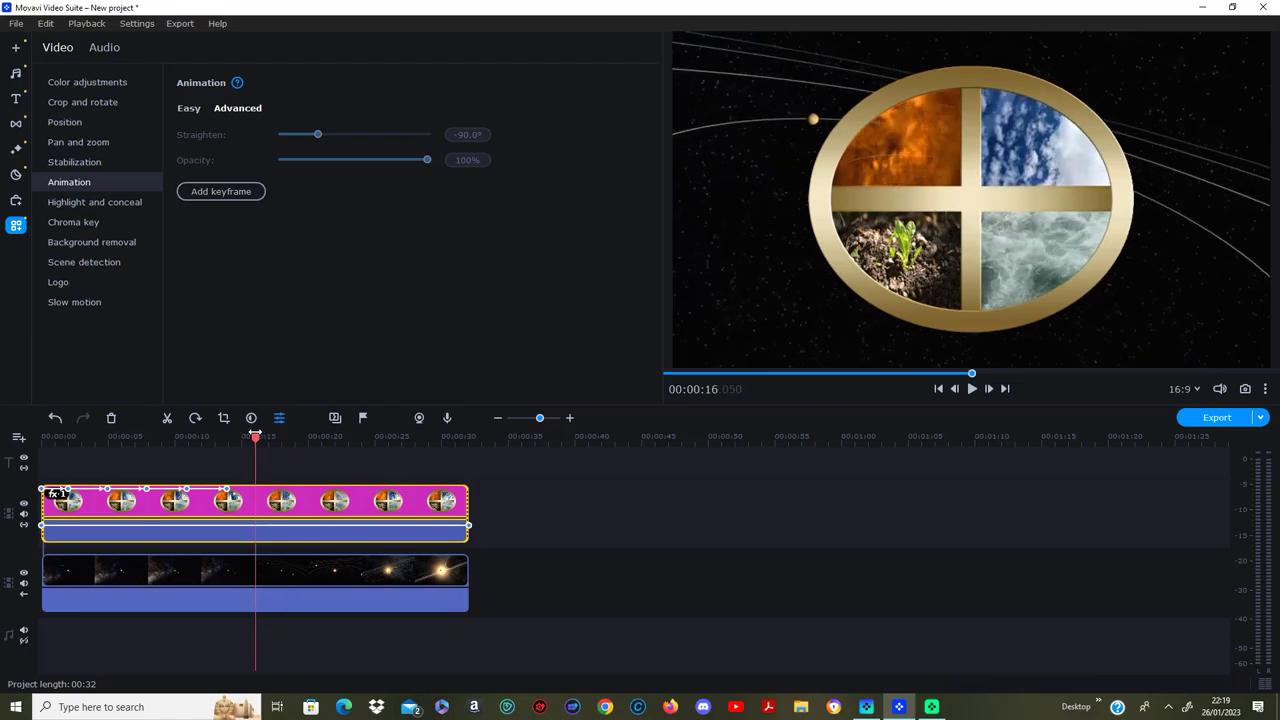
Step: Add keyframes at 16.05 s, 17 s and 20 s, rotating the circle progressively counter-clockwise
left_click(216, 192)
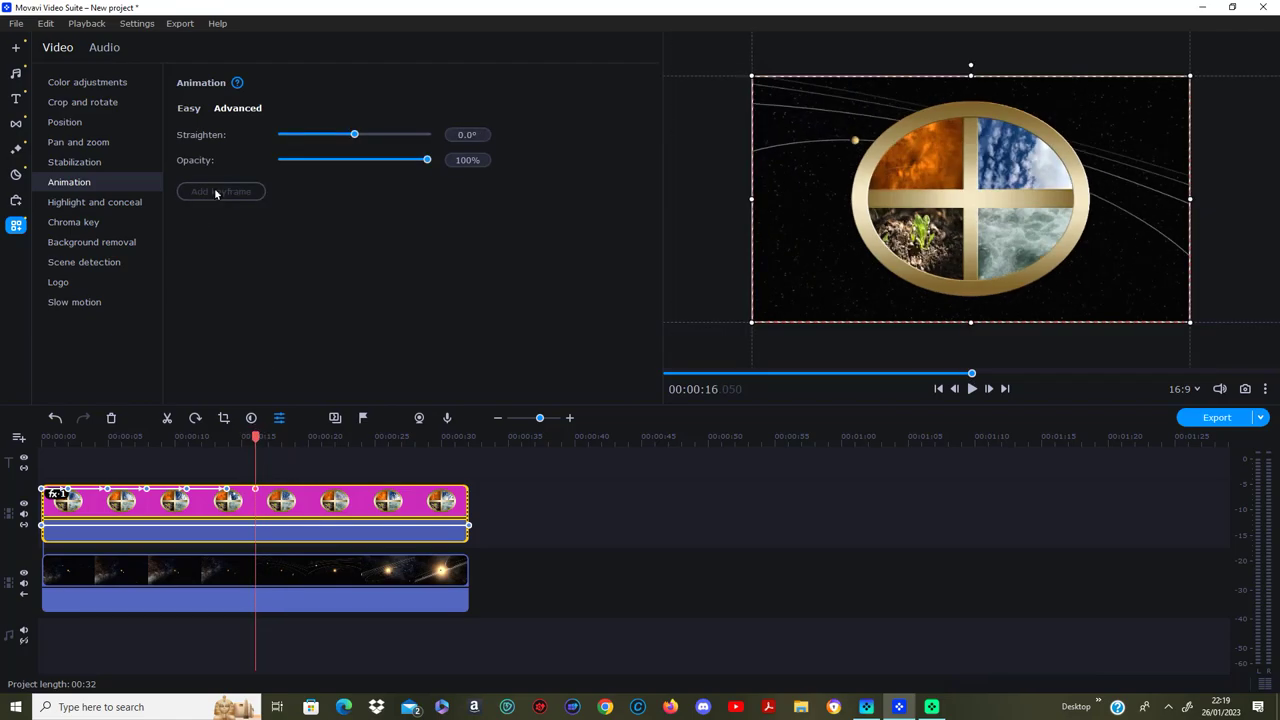
left_click_drag(255, 437, 268, 437)
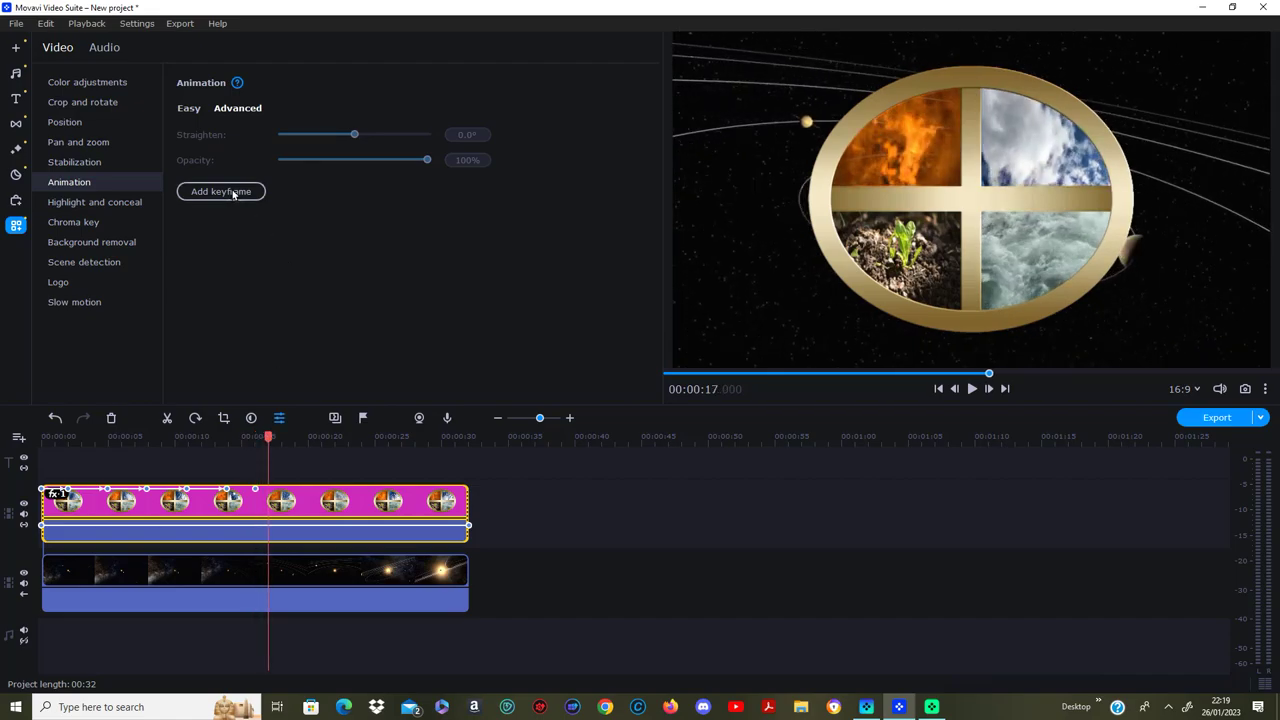
left_click(232, 193)
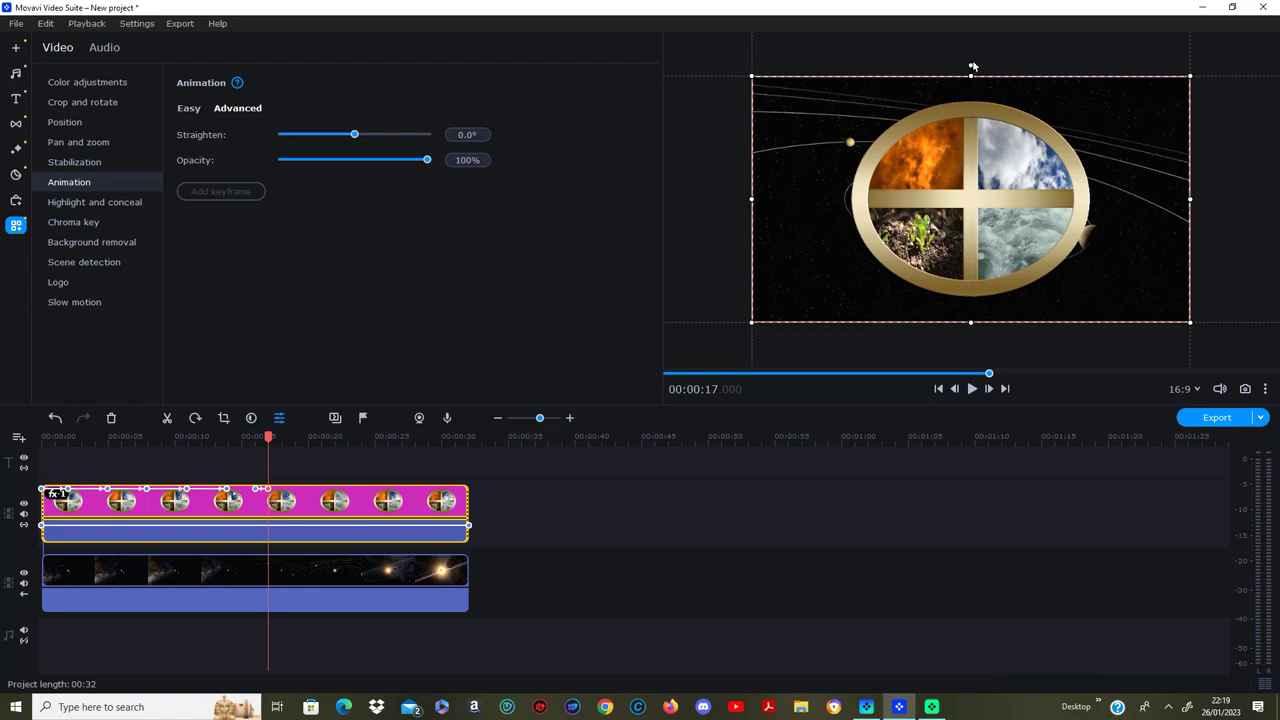
mouse_move(972, 67)
left_mouse_down()
mouse_move(857, 95)
mouse_move(834, 202)
left_mouse_up()
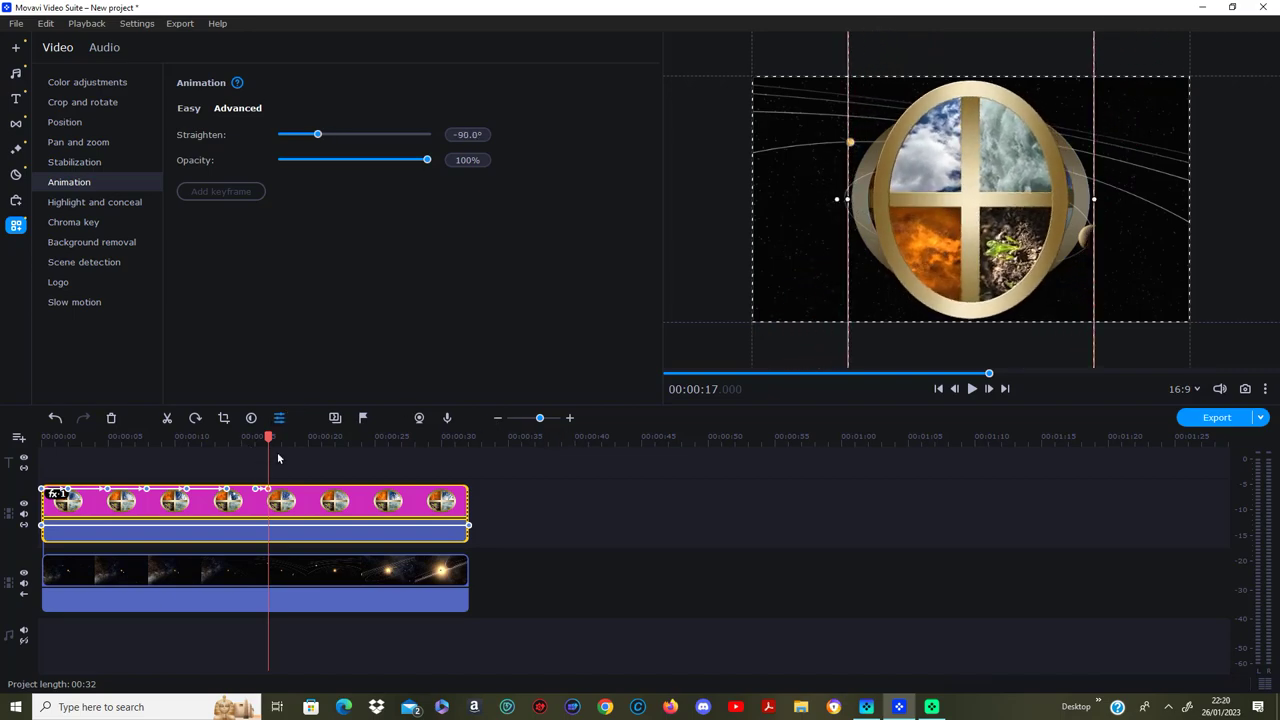
left_click_drag(270, 437, 308, 437)
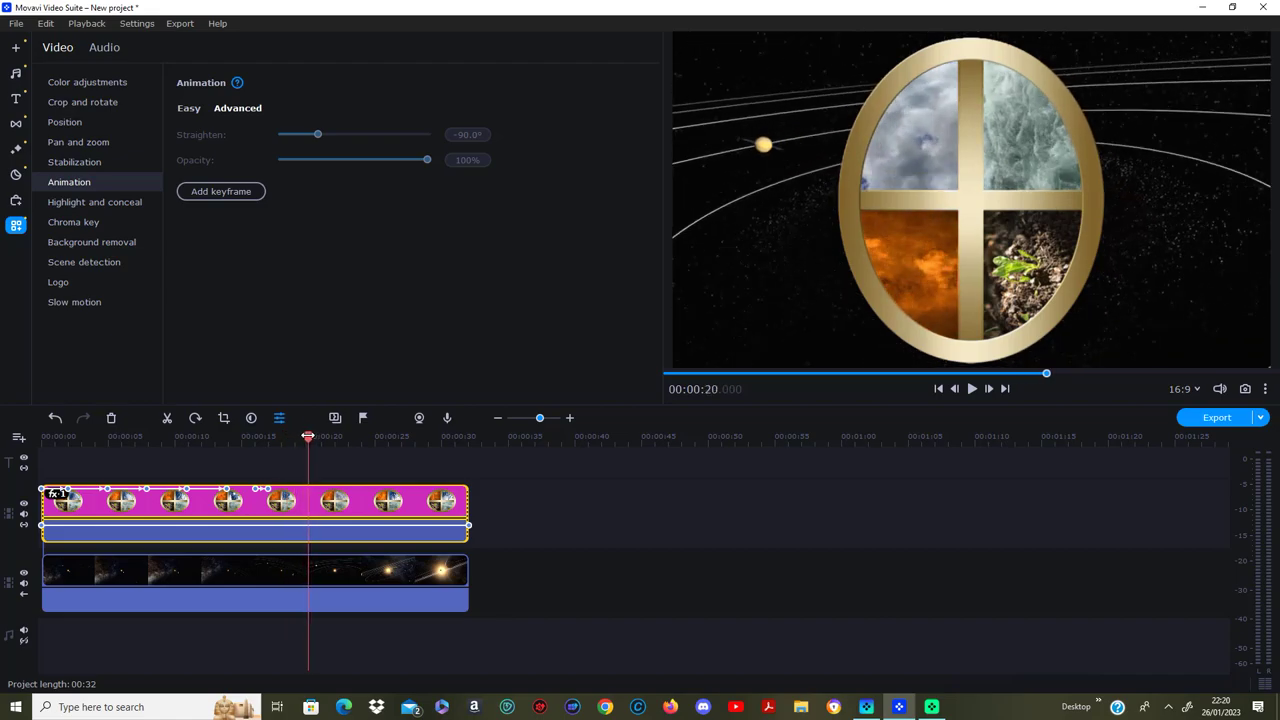
left_click(234, 195)
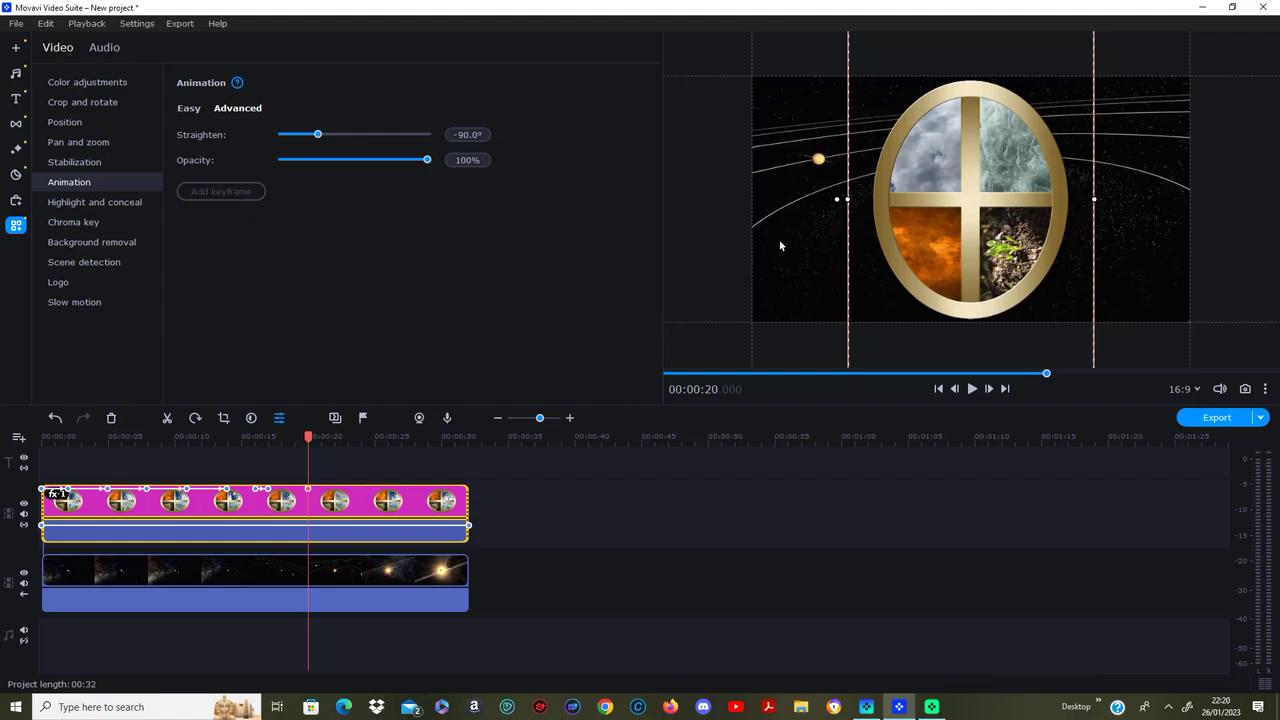
mouse_move(836, 199)
left_mouse_down()
mouse_move(900, 300)
mouse_move(970, 322)
left_mouse_up()
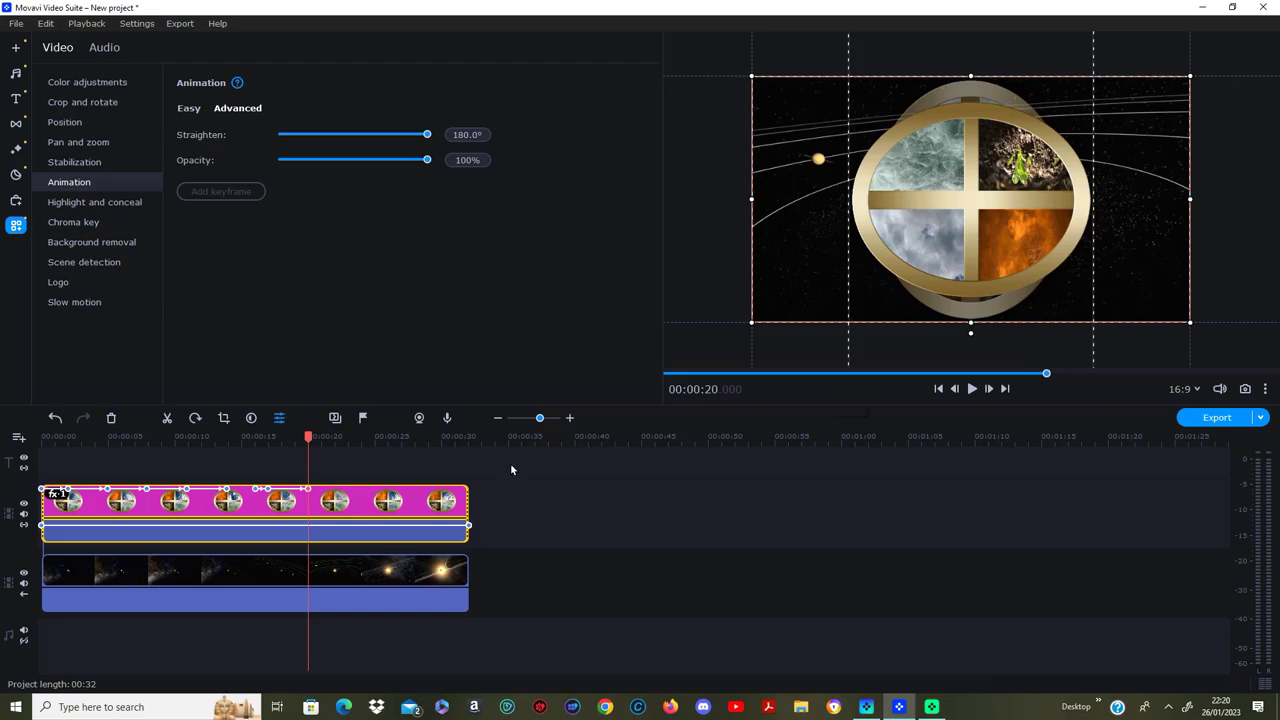
Step: Add keyframes at 23 s (90°), about 26 s (0°) and 27 s
key("space")
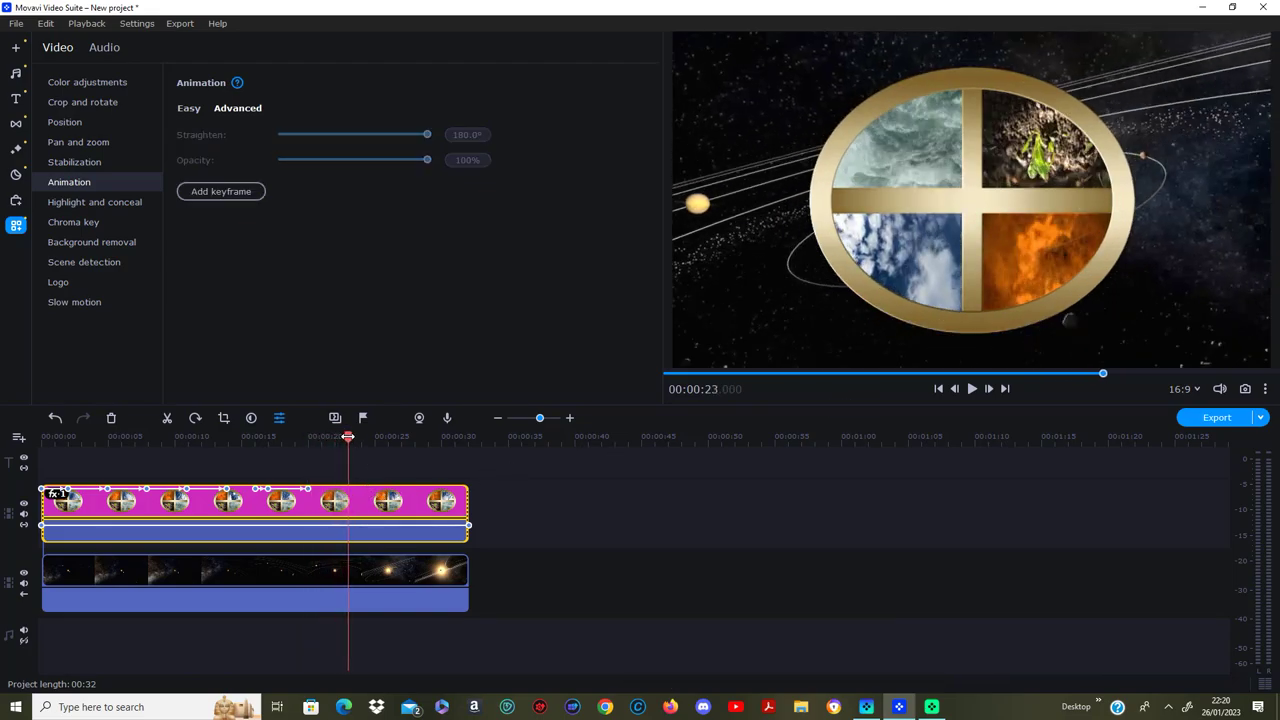
left_click(226, 195)
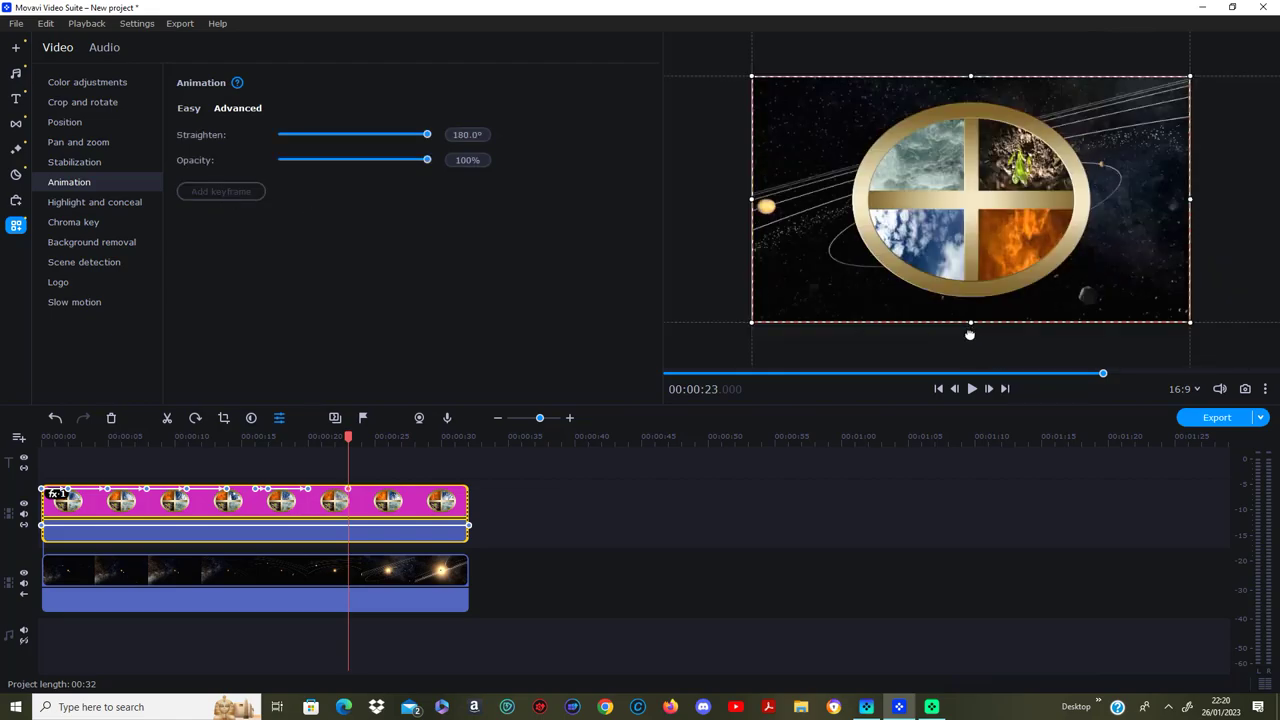
mouse_move(969, 334)
left_mouse_down()
mouse_move(1152, 242)
mouse_move(1157, 211)
left_mouse_up()
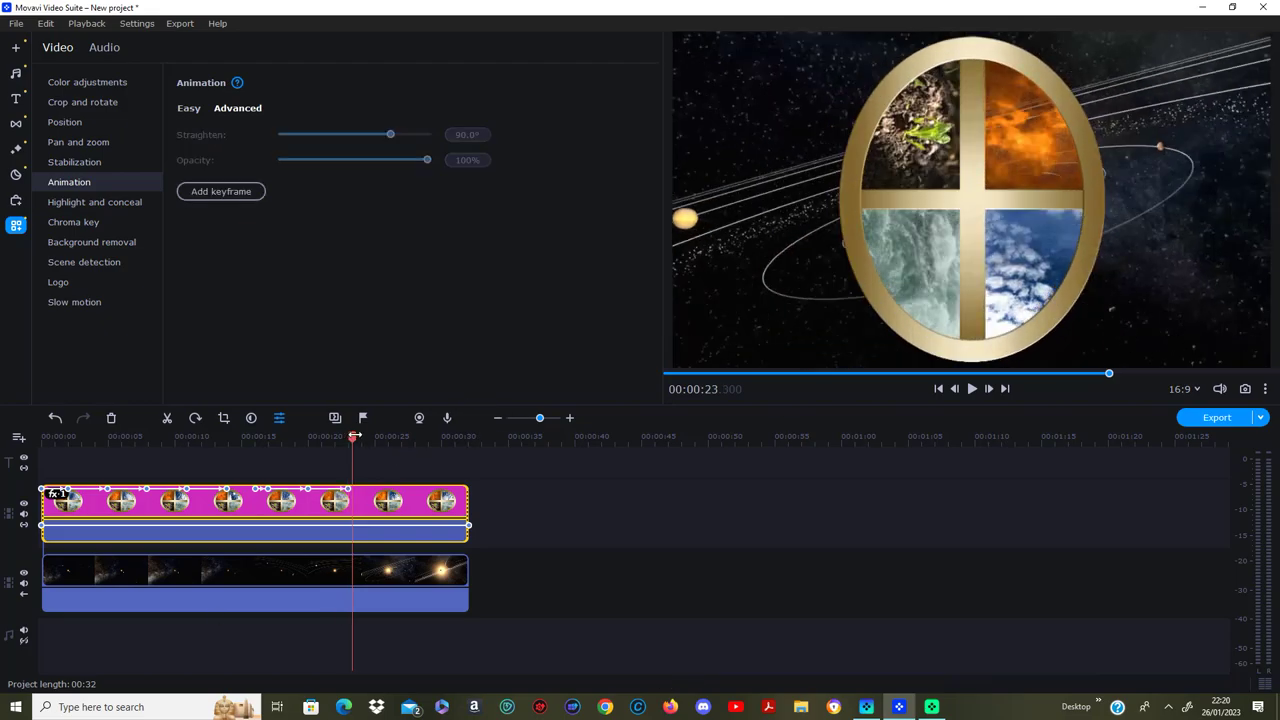
left_click_drag(351, 437, 387, 437)
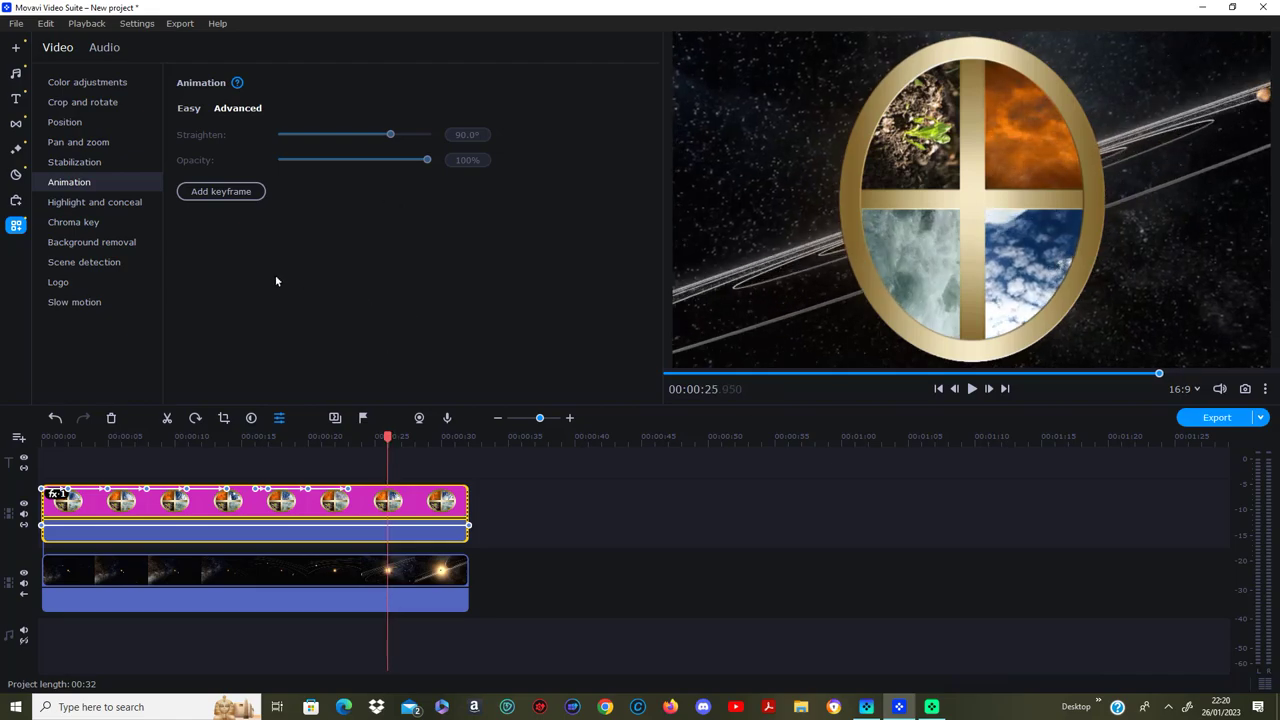
left_click(239, 190)
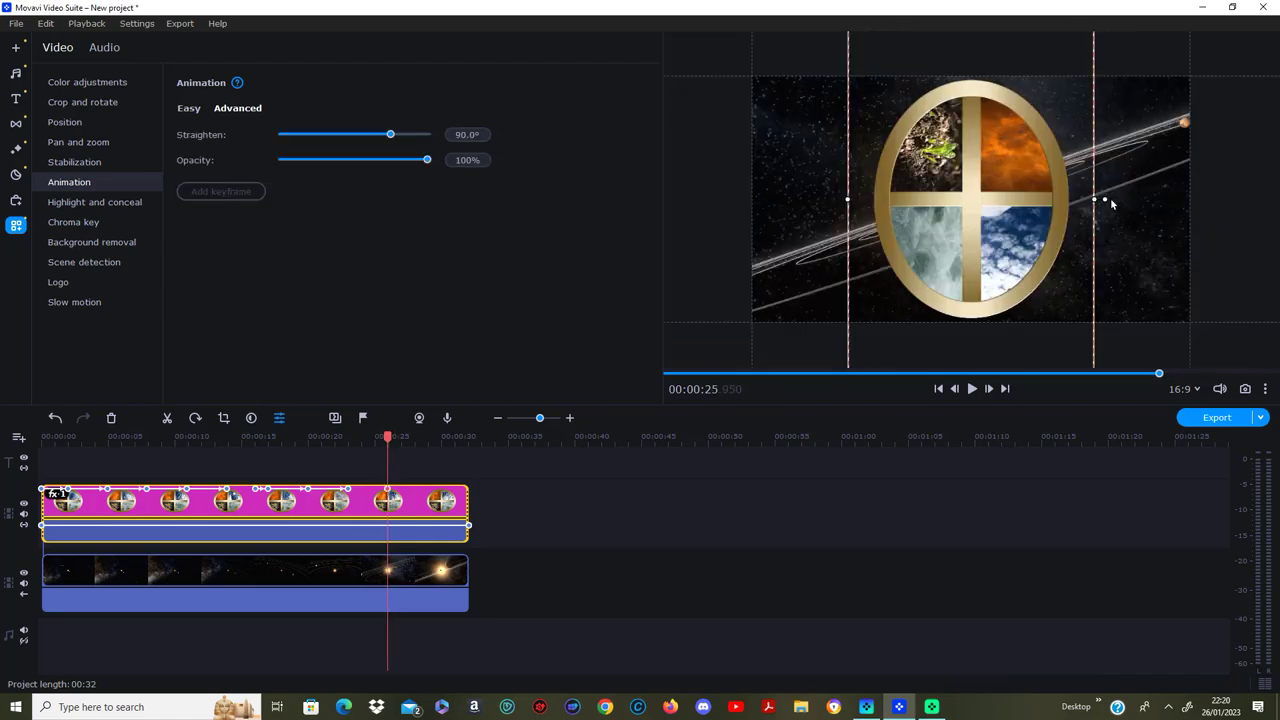
left_click_drag(1102, 199, 972, 84)
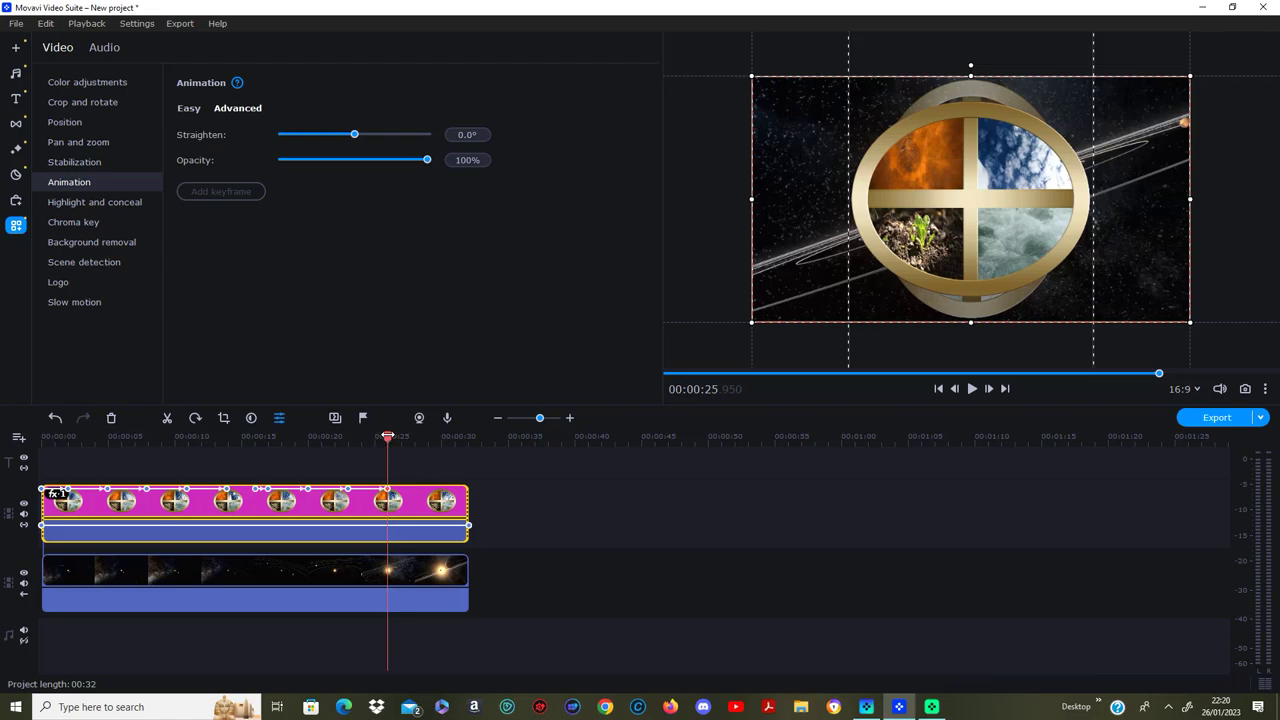
left_click_drag(388, 437, 403, 437)
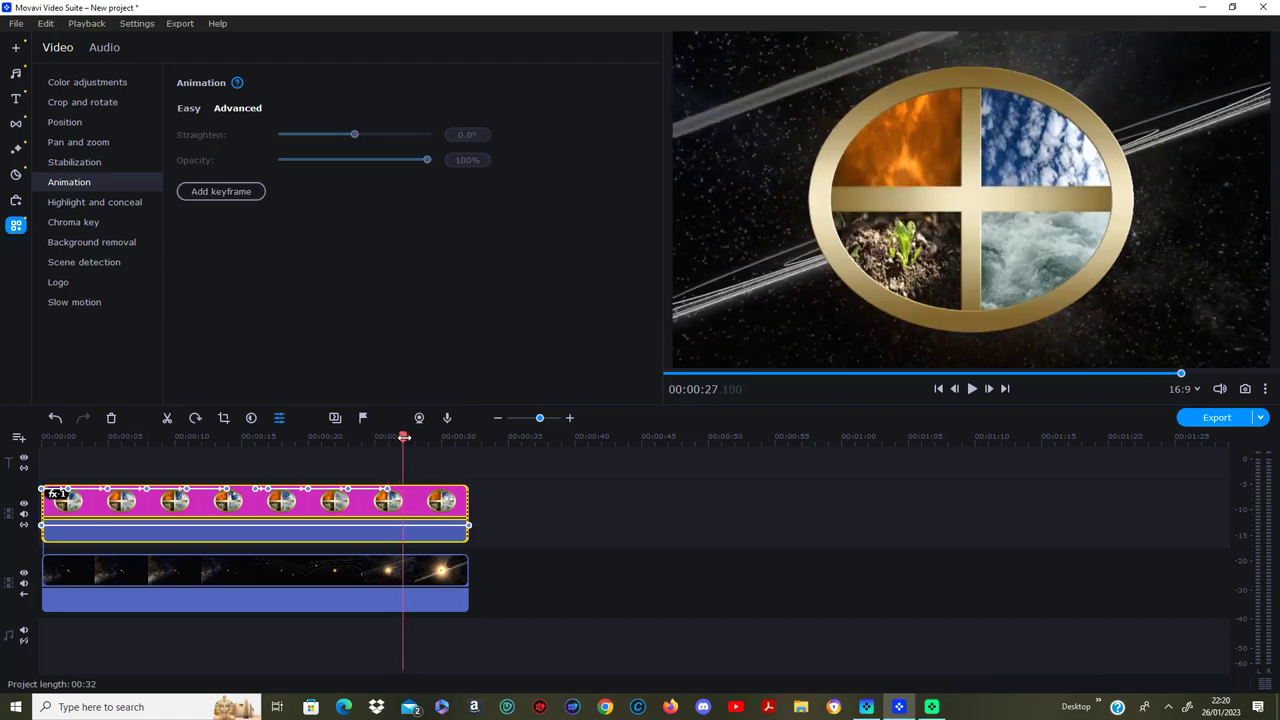
left_click(236, 194)
left_click(645, 505)
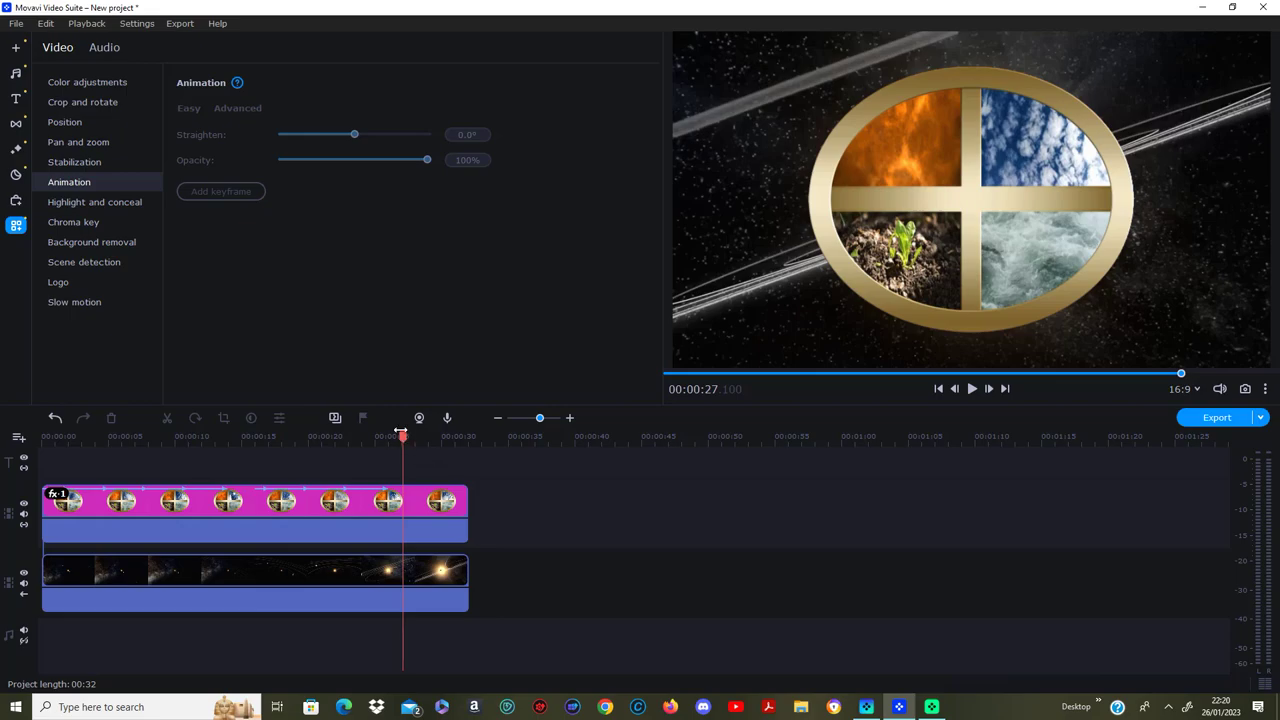
left_click_drag(402, 438, 22, 435)
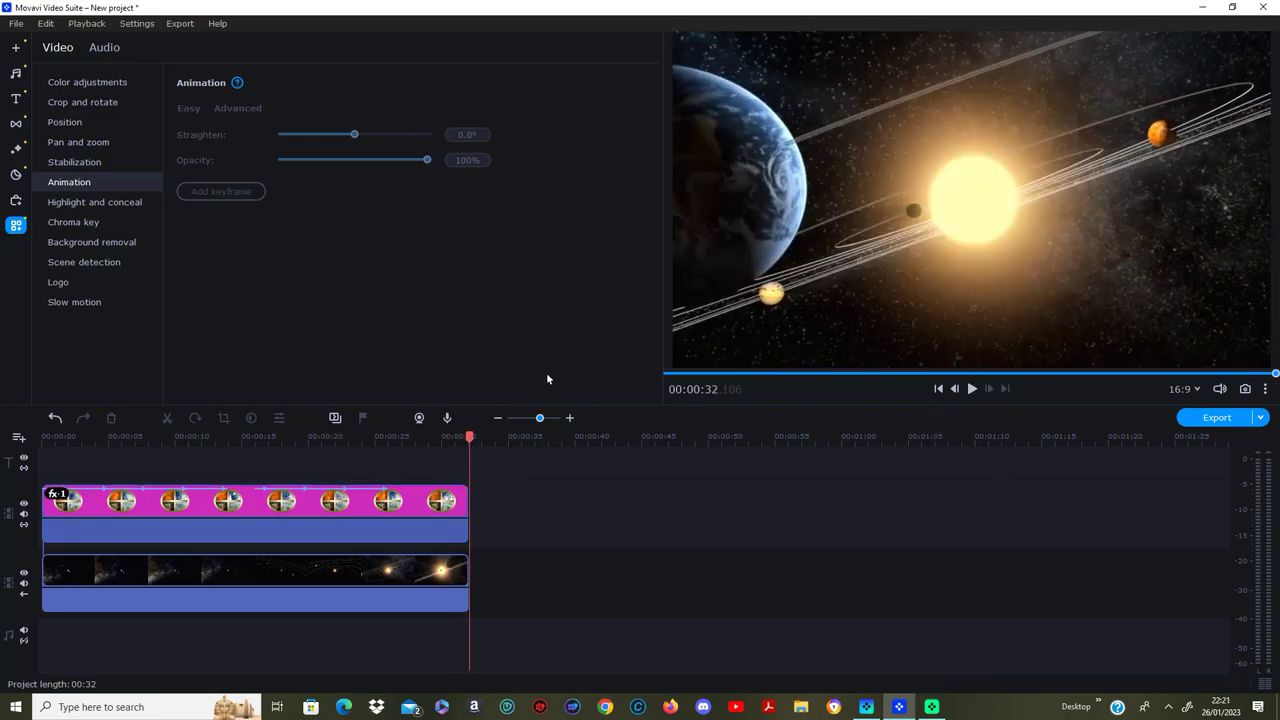
left_click_drag(468, 435, 439, 435)
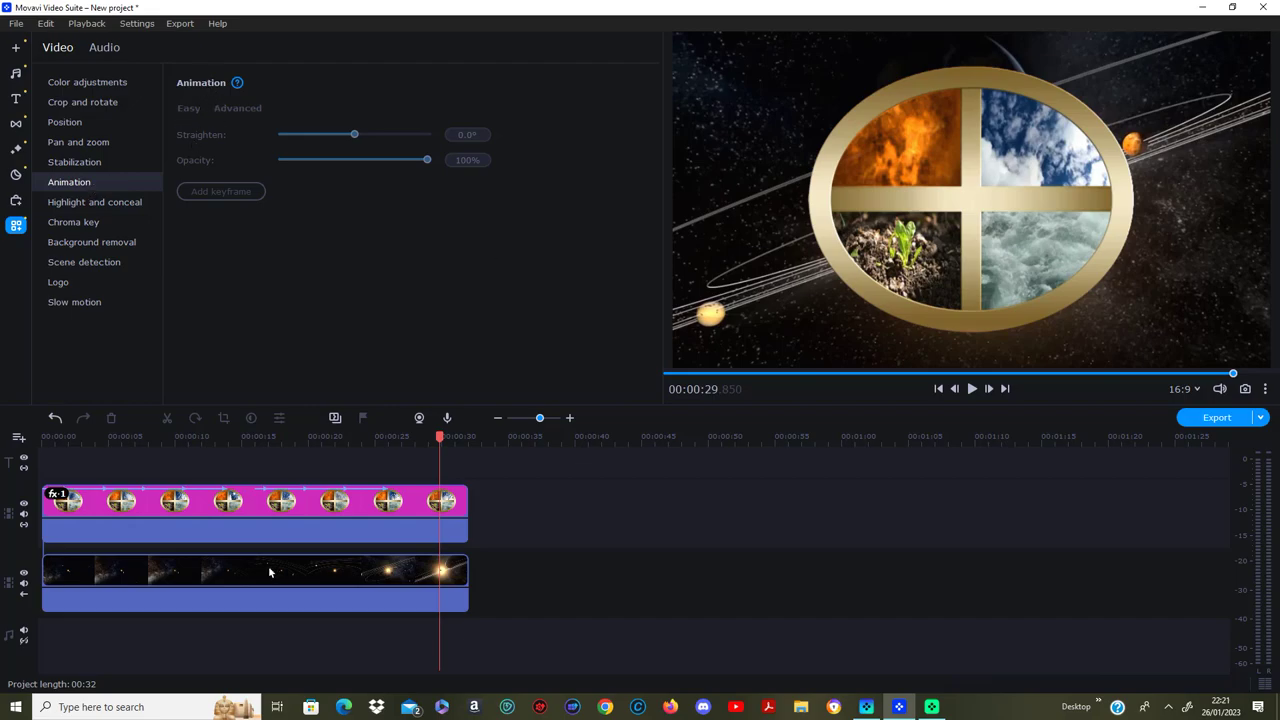
Step: Apply the Zoom out animation preset to the ring clip on the top track
left_click(311, 509)
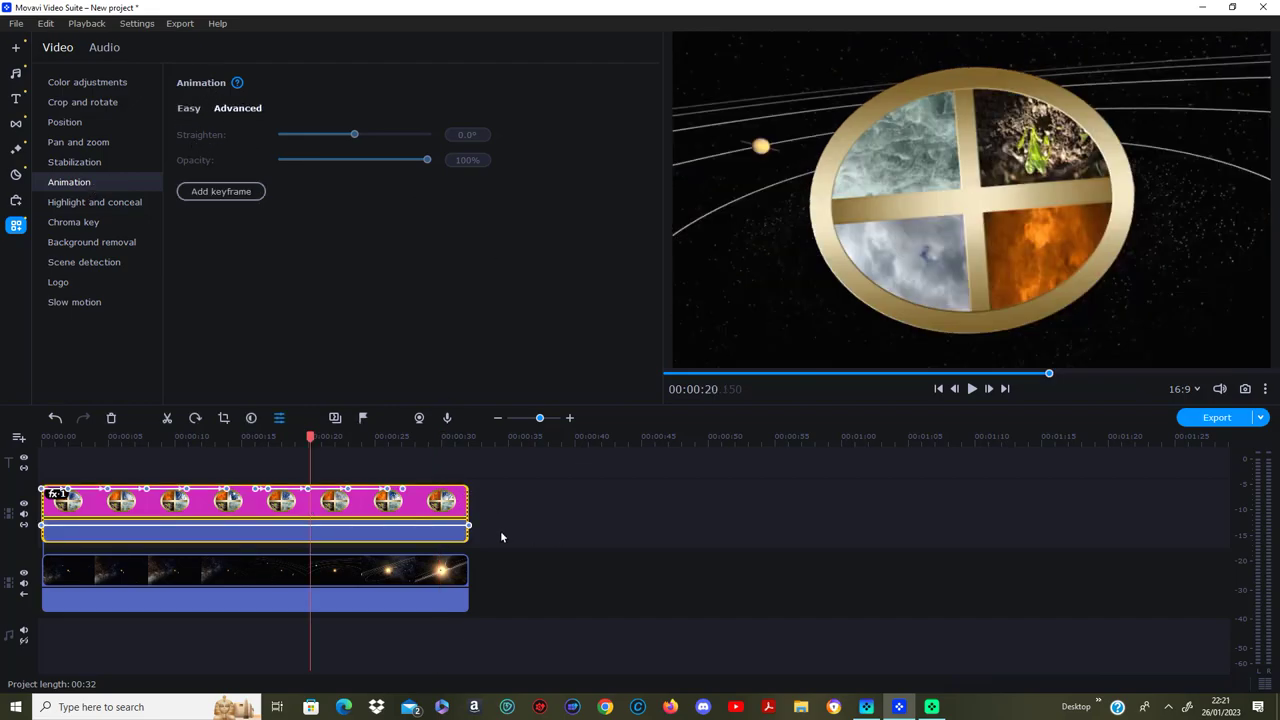
left_click(438, 443)
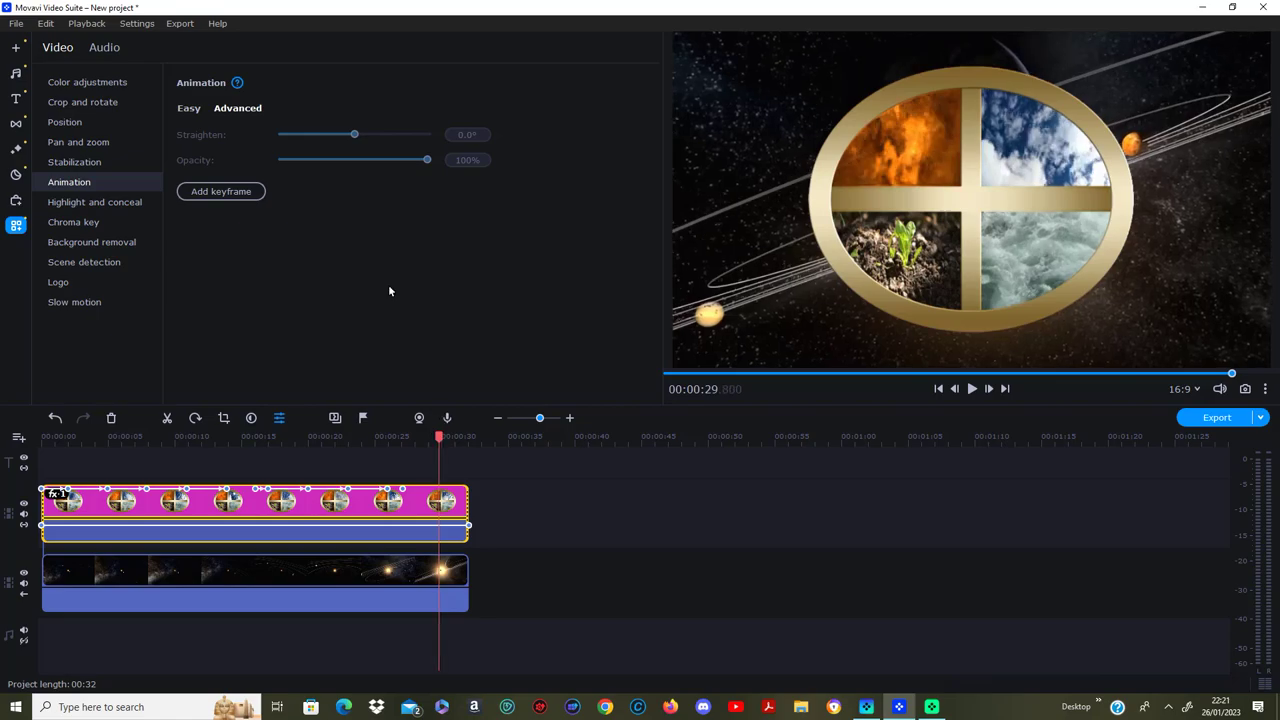
left_click(187, 108)
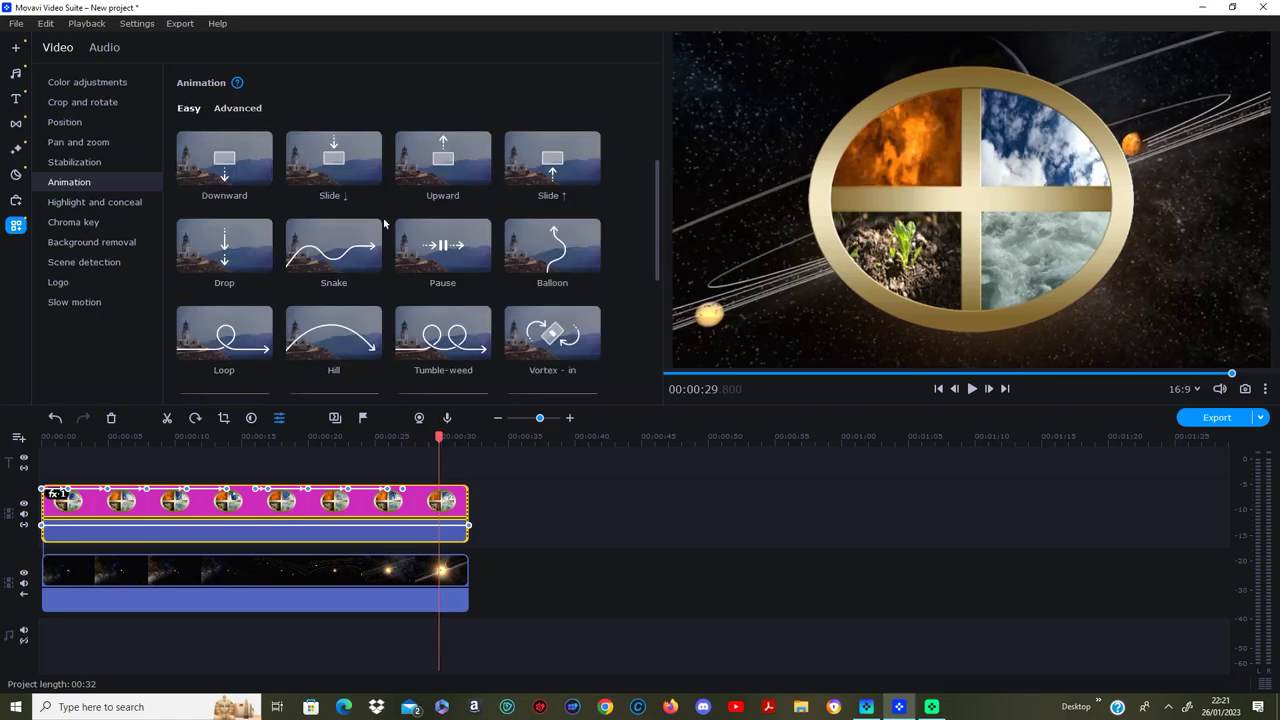
scroll(472, 237, "down", 1)
scroll(472, 237, "down", 1)
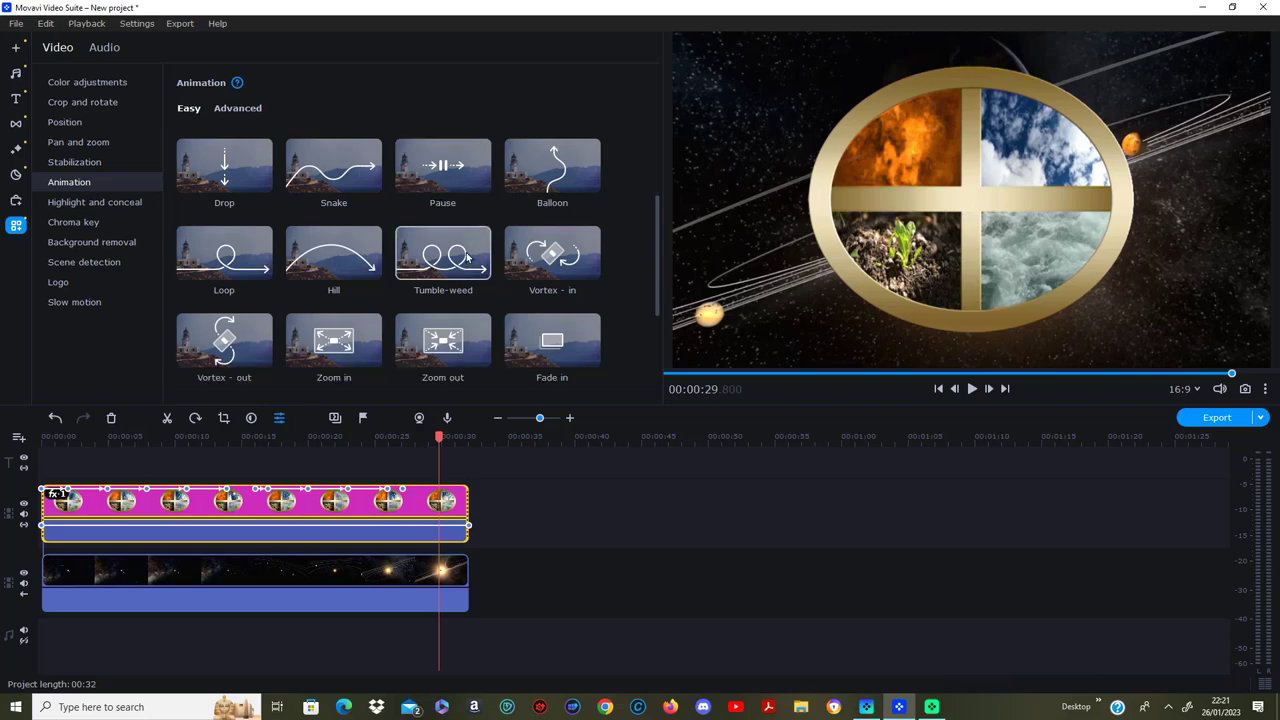
left_click(436, 345)
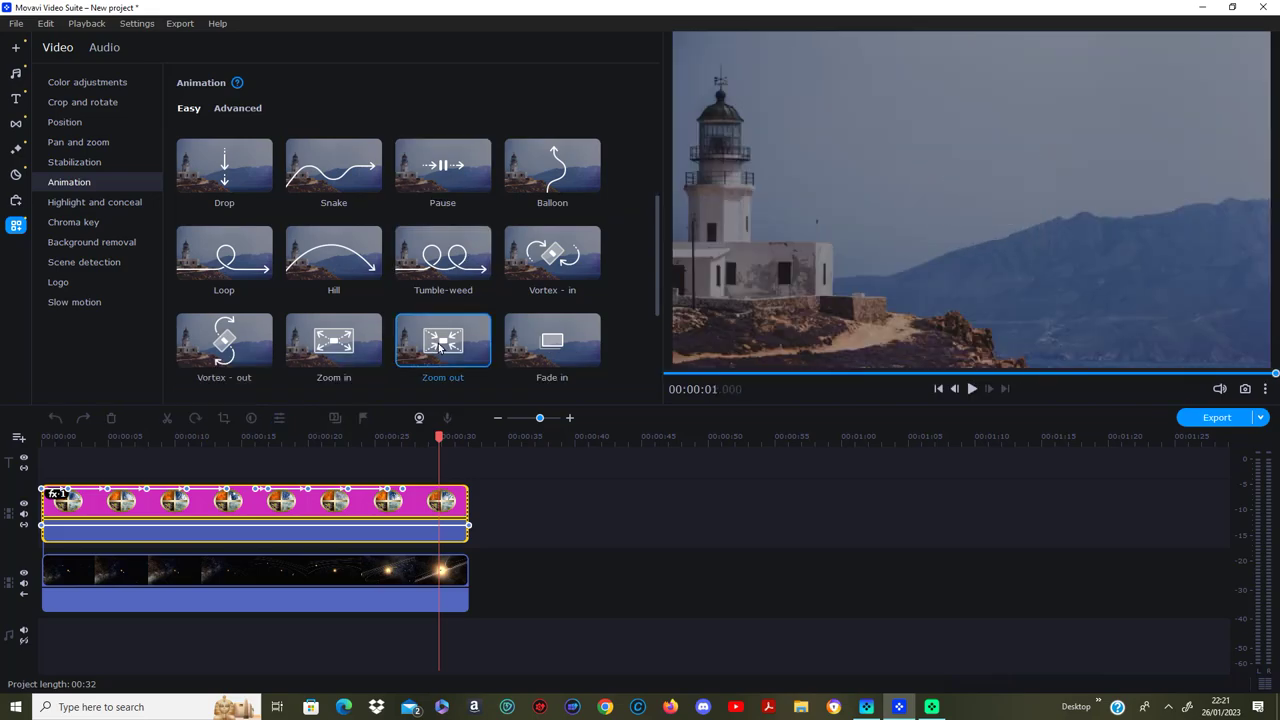
mouse_move(436, 345)
left_mouse_down()
mouse_move(440, 530)
mouse_move(452, 495)
left_mouse_up()
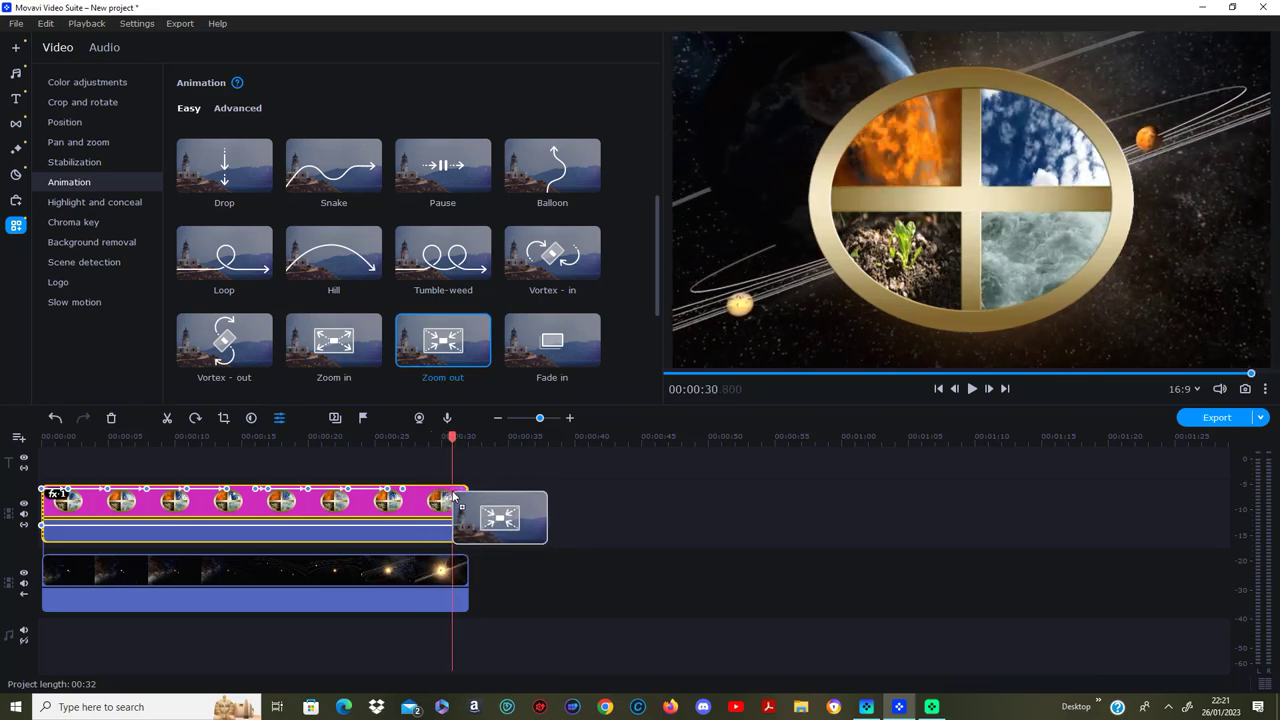
left_click_drag(452, 495, 452, 495)
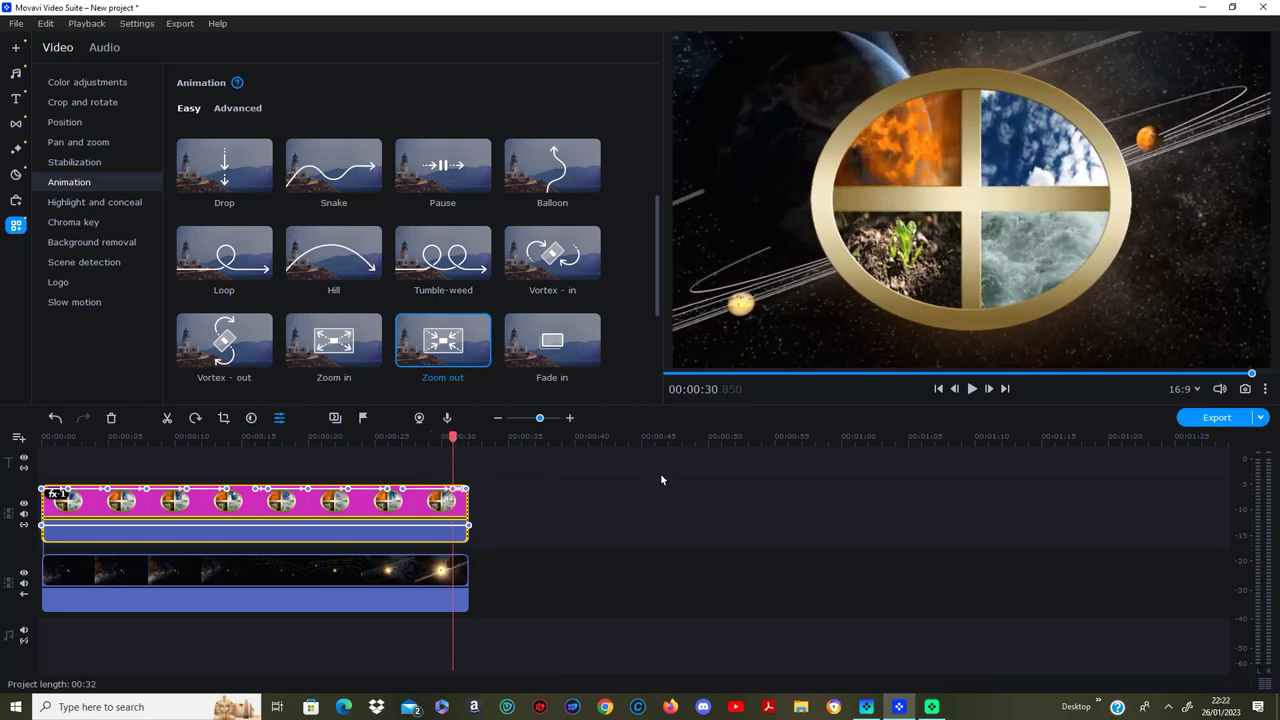
Step: Play the ending from about 26.8 s to check the ring shrinking into the sun
left_click(408, 438)
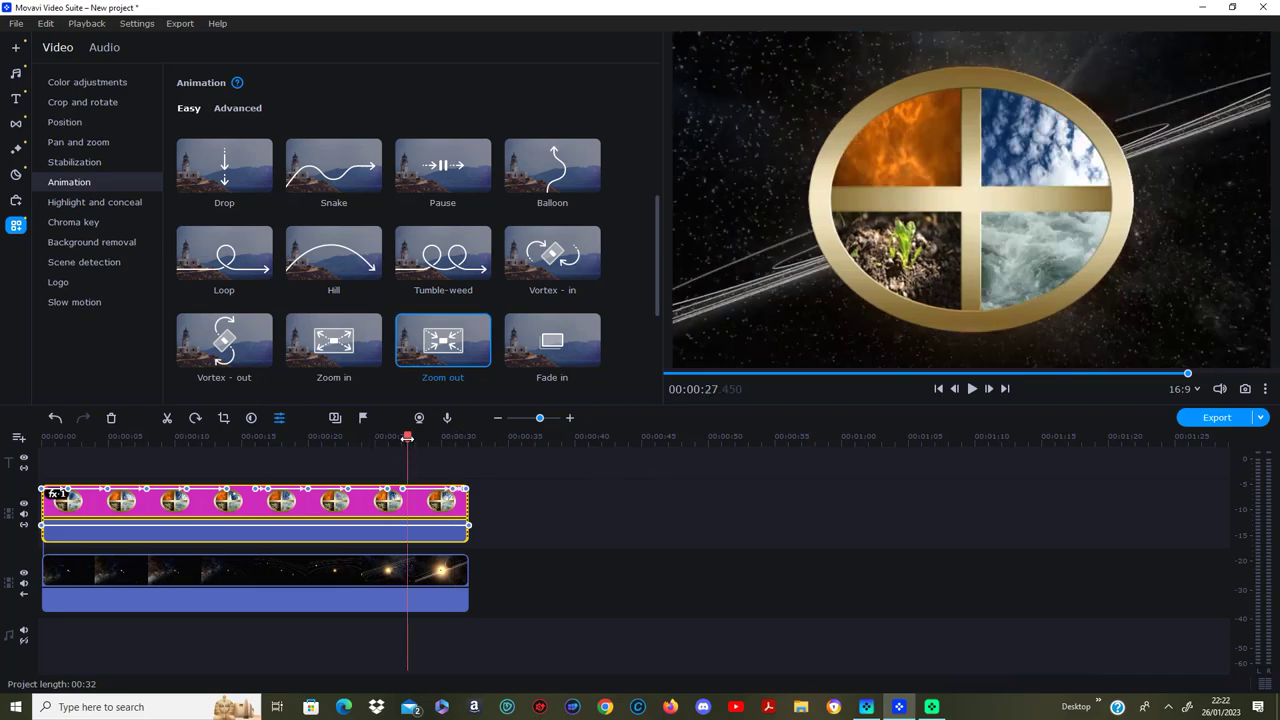
left_click_drag(408, 438, 403, 440)
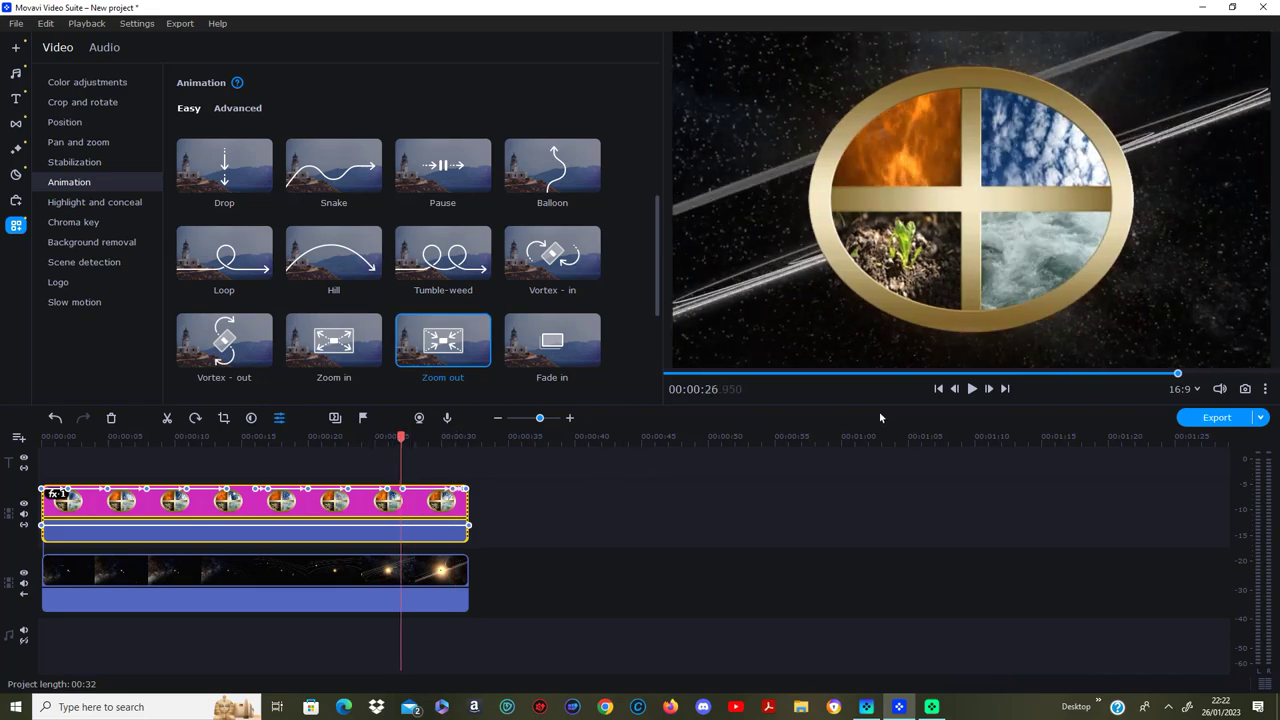
left_click(979, 390)
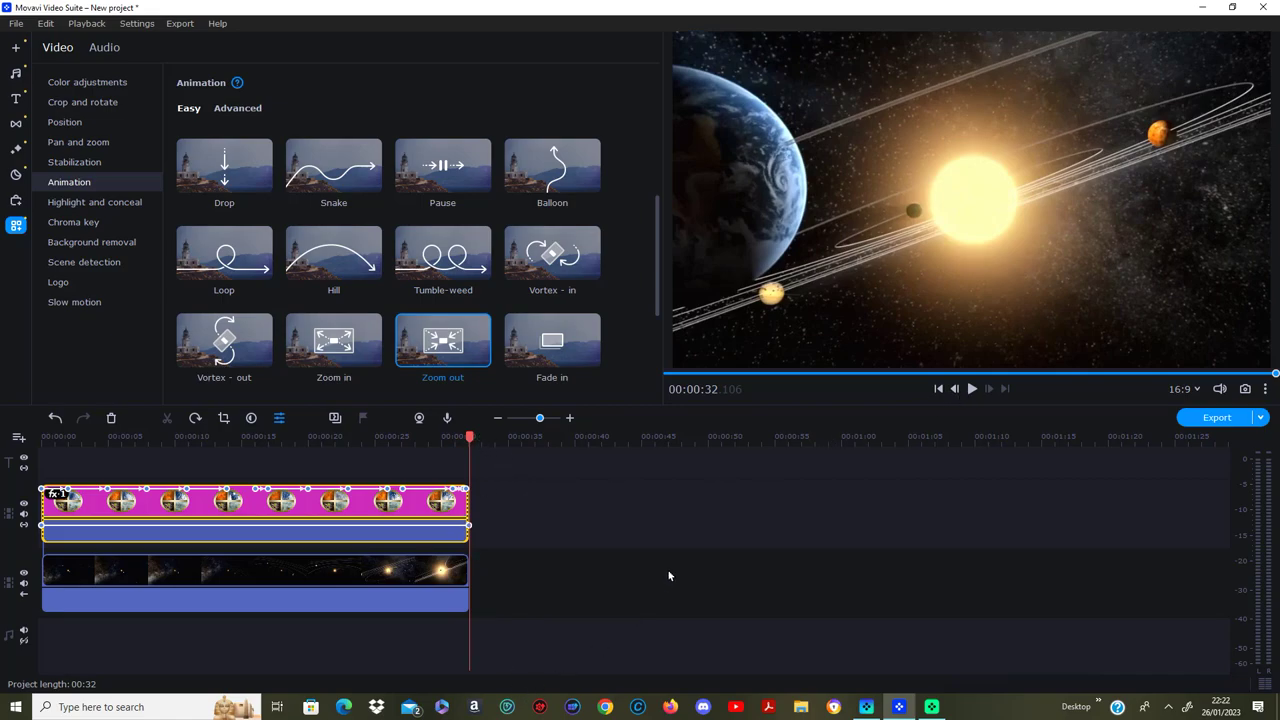
Step: Start adding files and browse My Book (I:) to the COMIXA - CATEGORY 6 (BLASTS) preview library
left_click(16, 49)
right_click(276, 263)
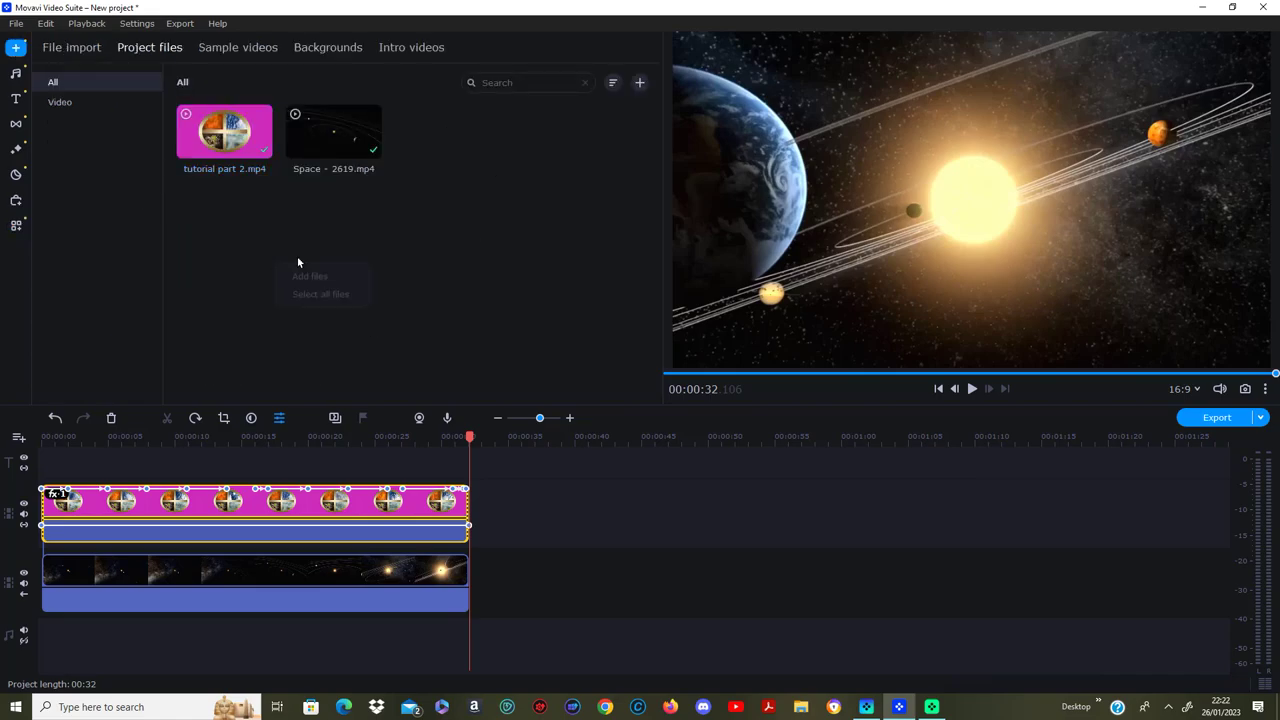
left_click(352, 273)
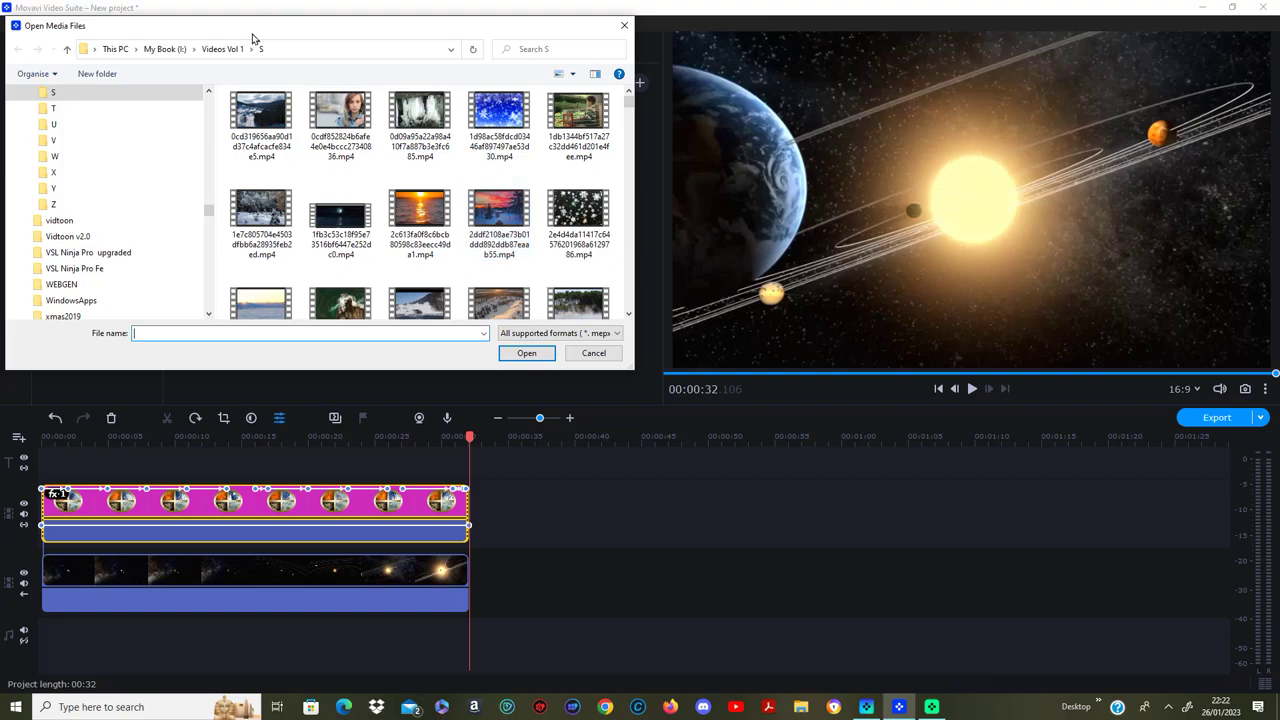
left_click(112, 49)
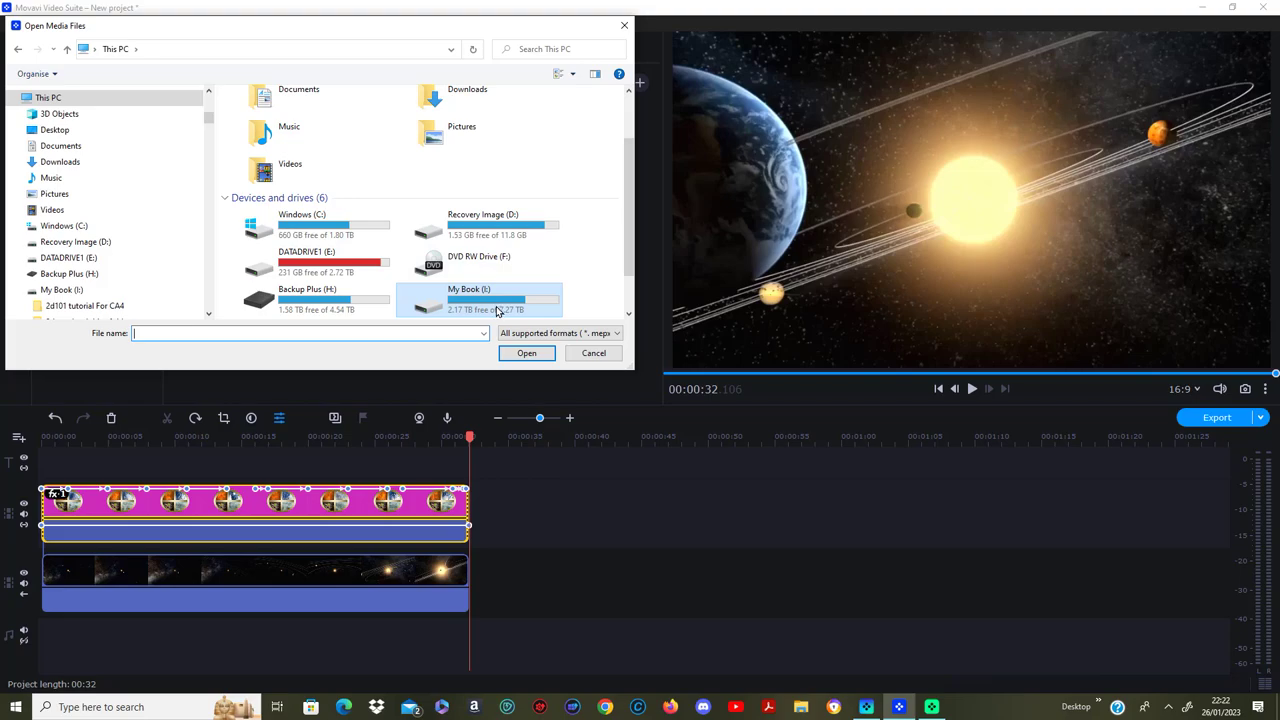
double_click(566, 290)
scroll(355, 170, "down", 1)
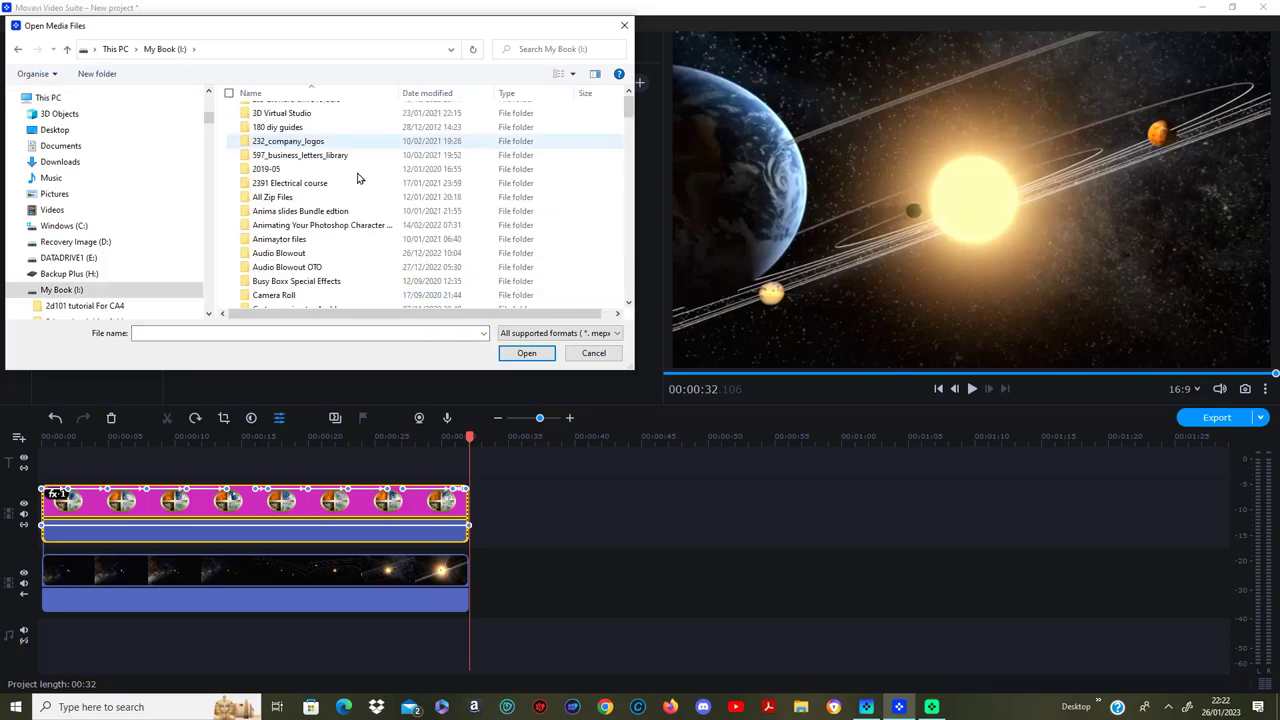
scroll(357, 177, "up", 1)
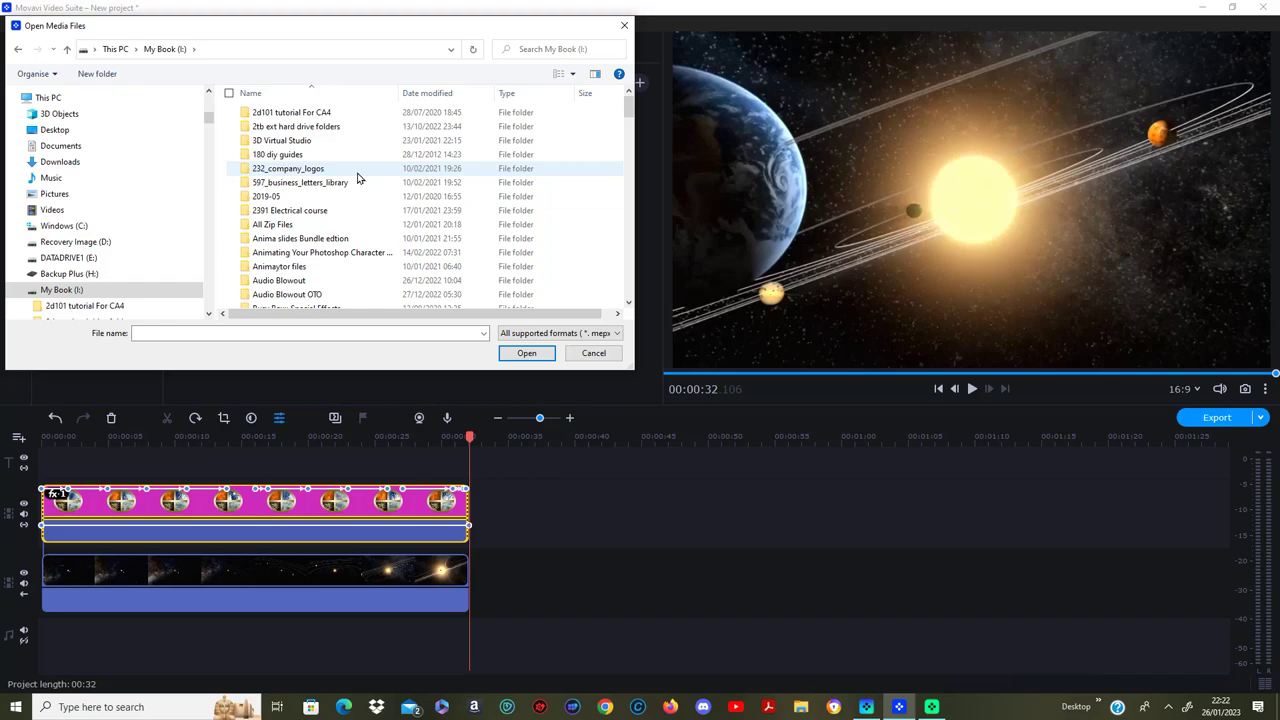
scroll(356, 200, "down", 10)
scroll(360, 206, "up", 4)
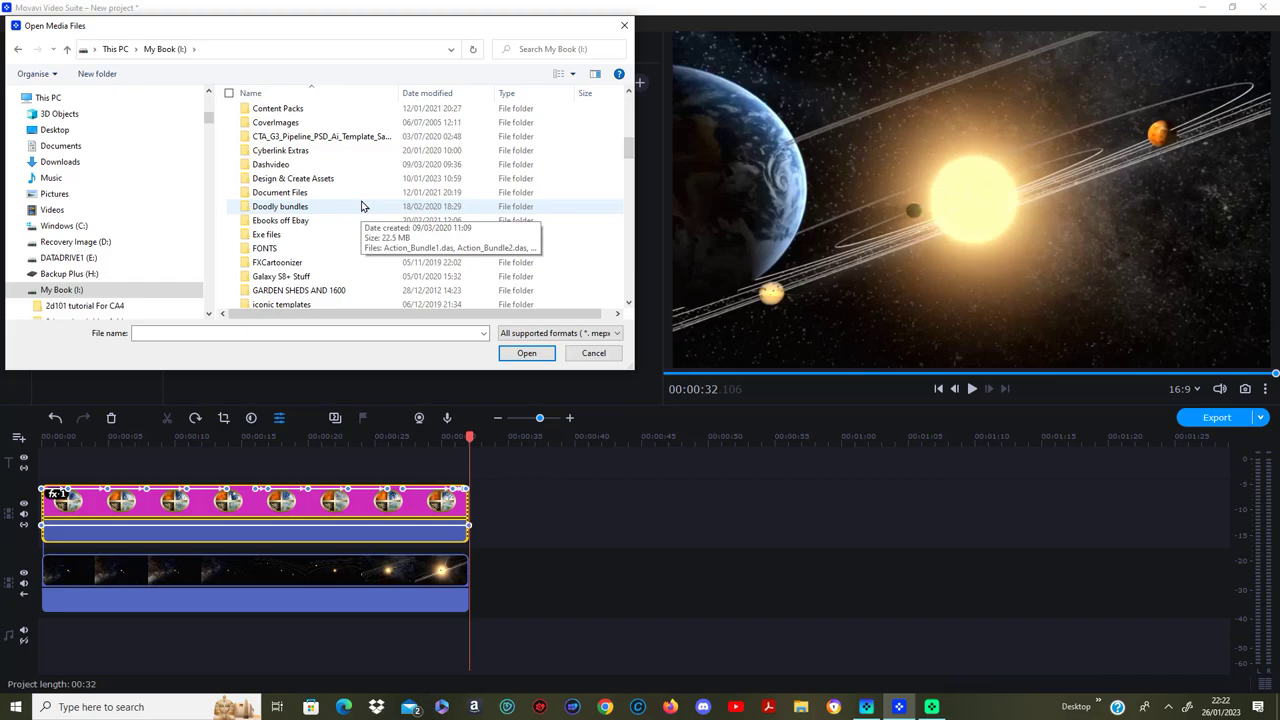
scroll(362, 204, "up", 5)
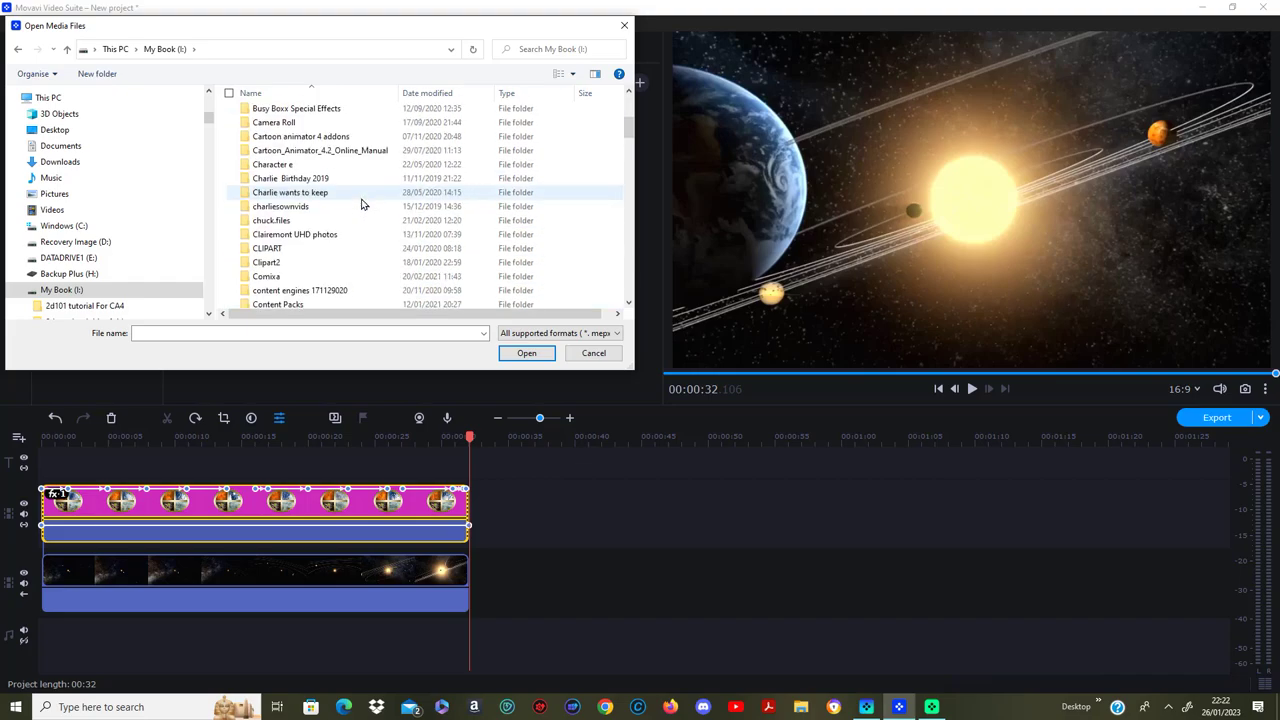
double_click(332, 277)
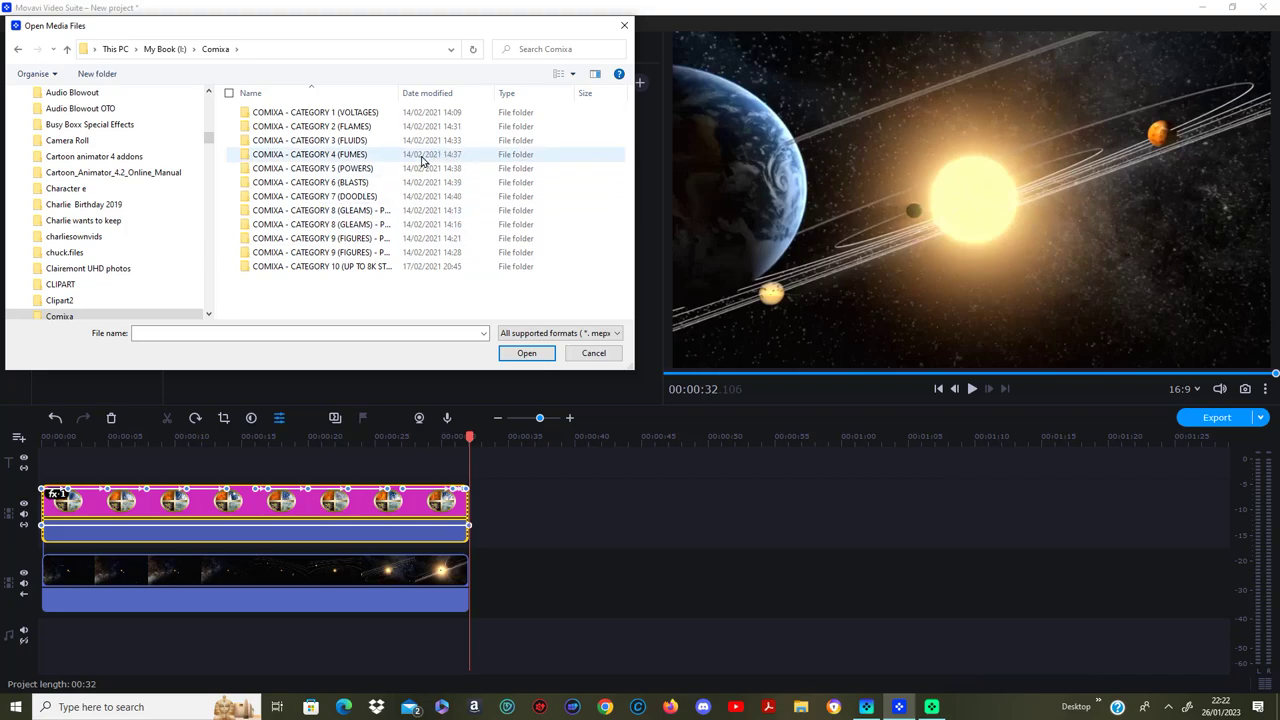
double_click(378, 182)
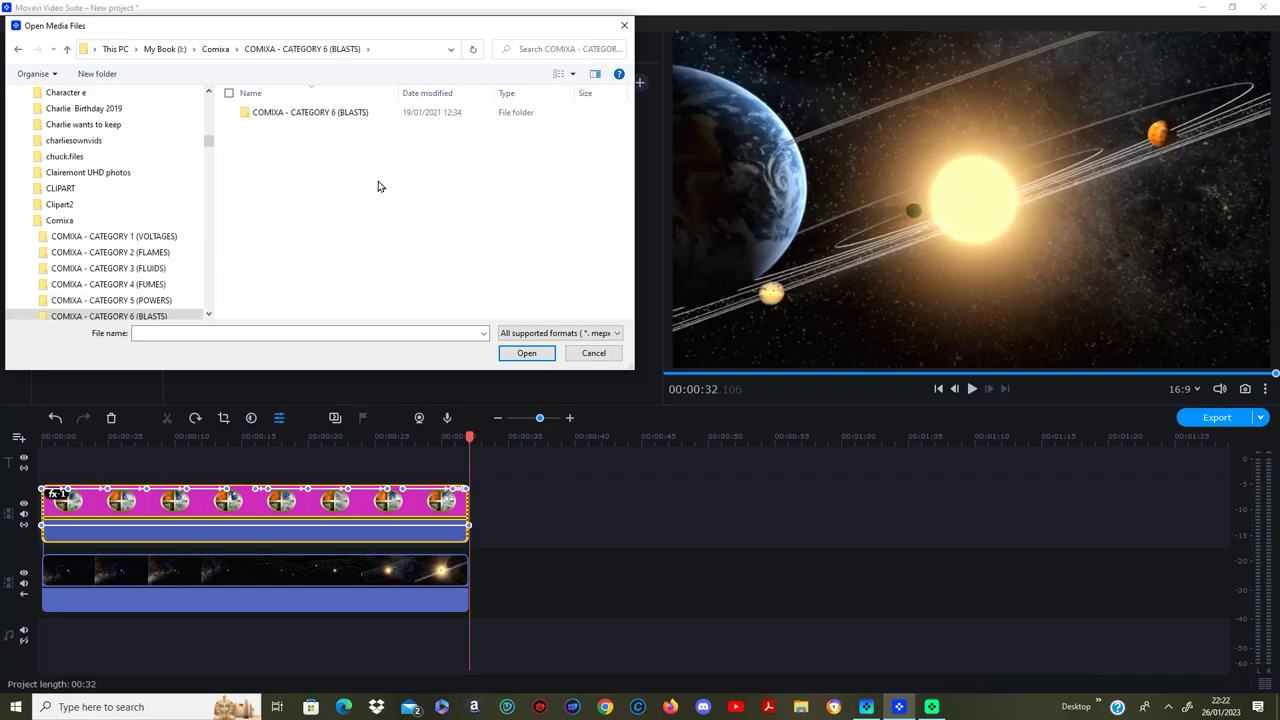
double_click(336, 112)
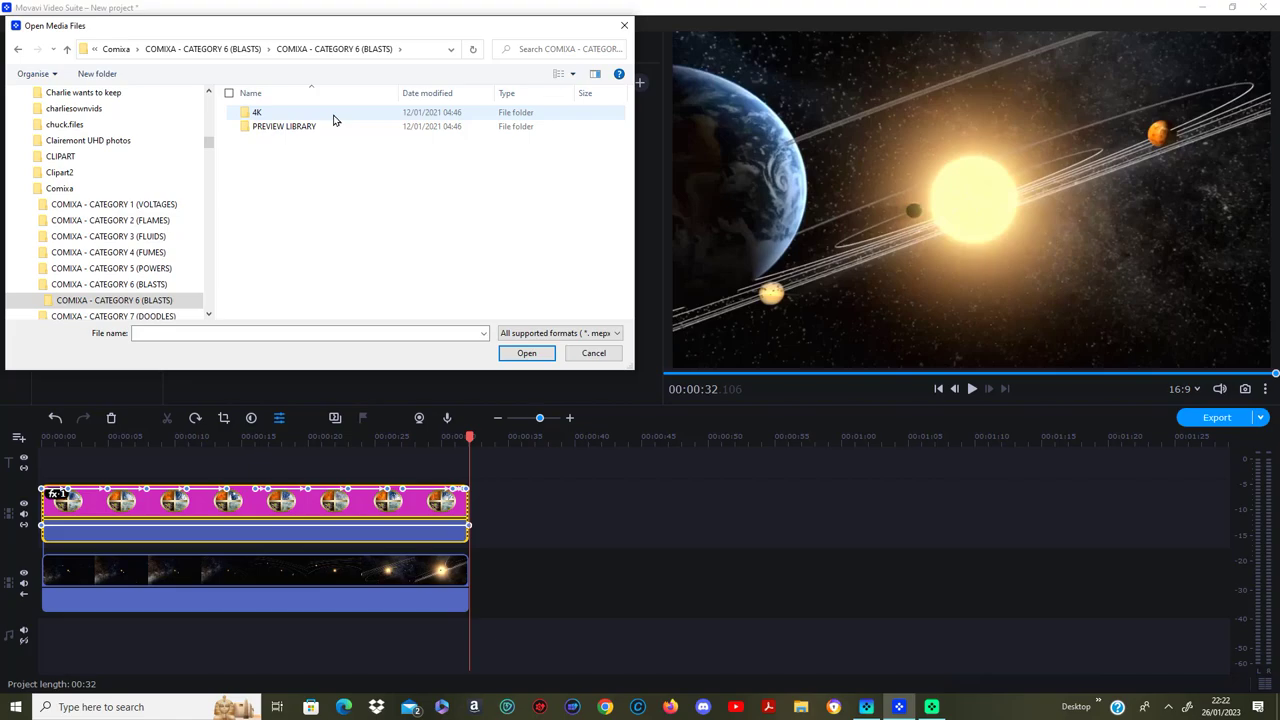
double_click(322, 131)
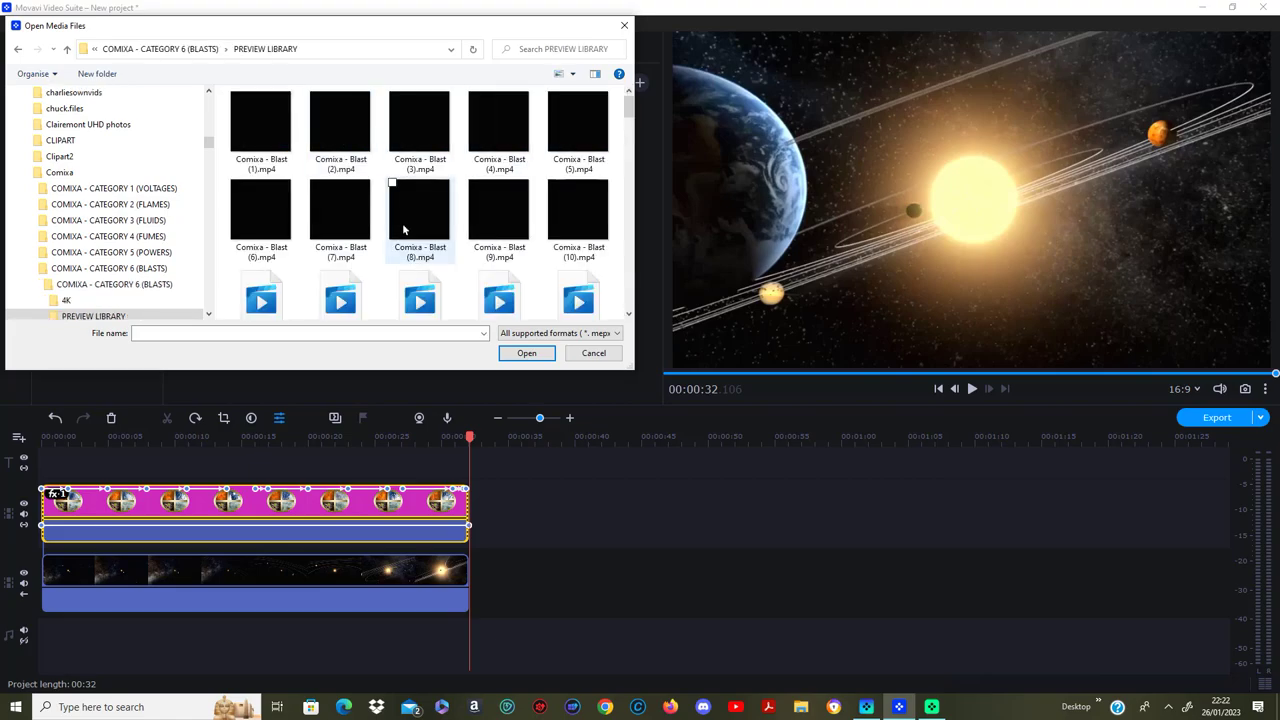
Step: Find the Blast (84) clip in the preview library and play it
scroll(404, 230, "down", 5)
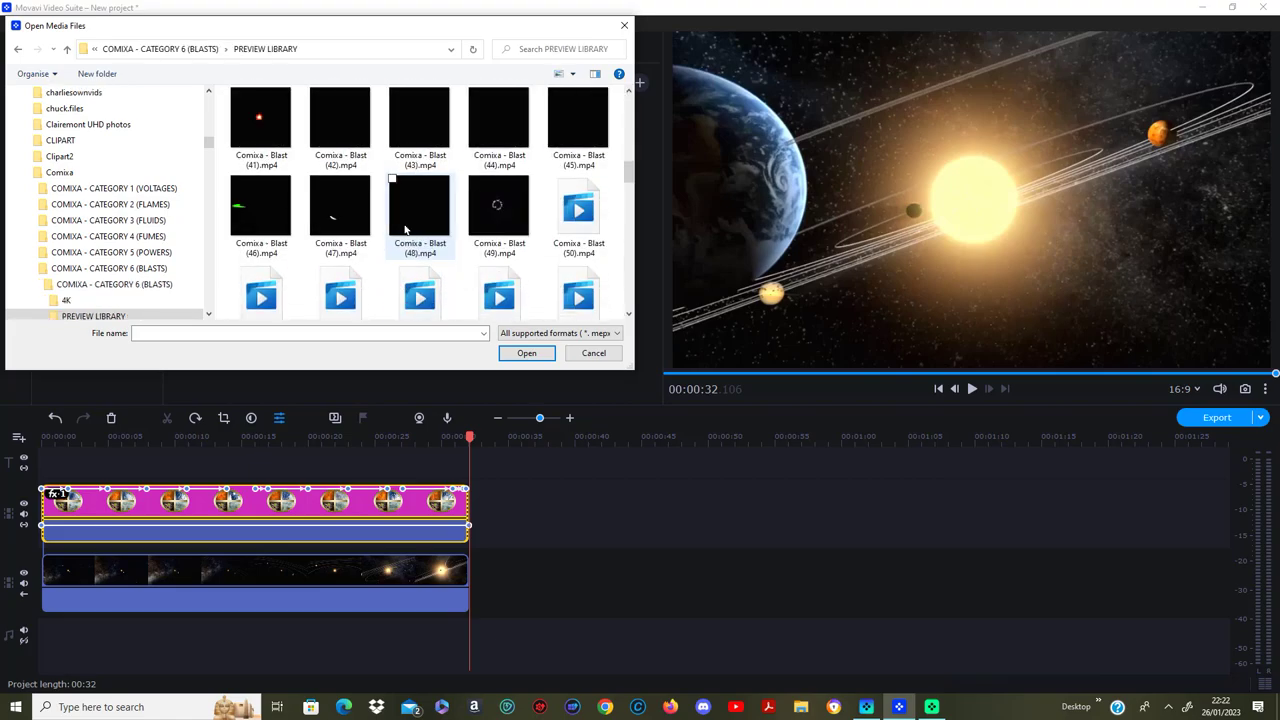
scroll(404, 230, "down", 1)
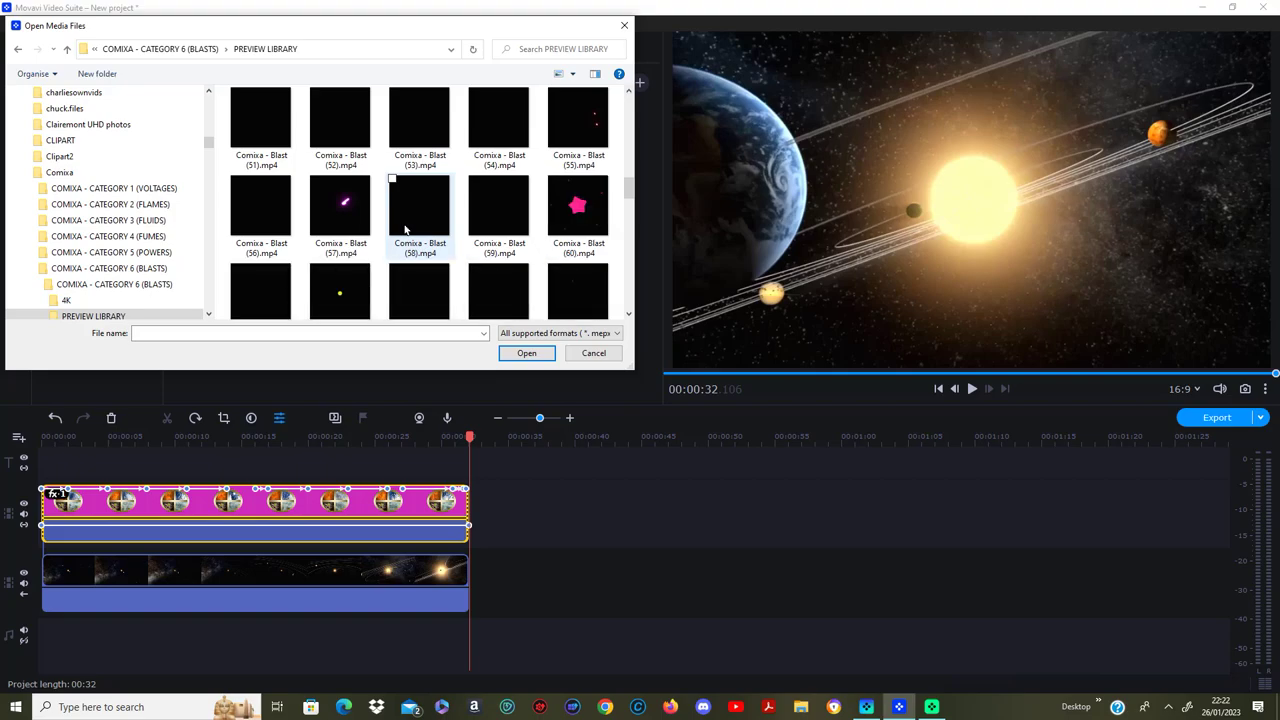
scroll(404, 230, "down", 1)
scroll(404, 230, "down", 1)
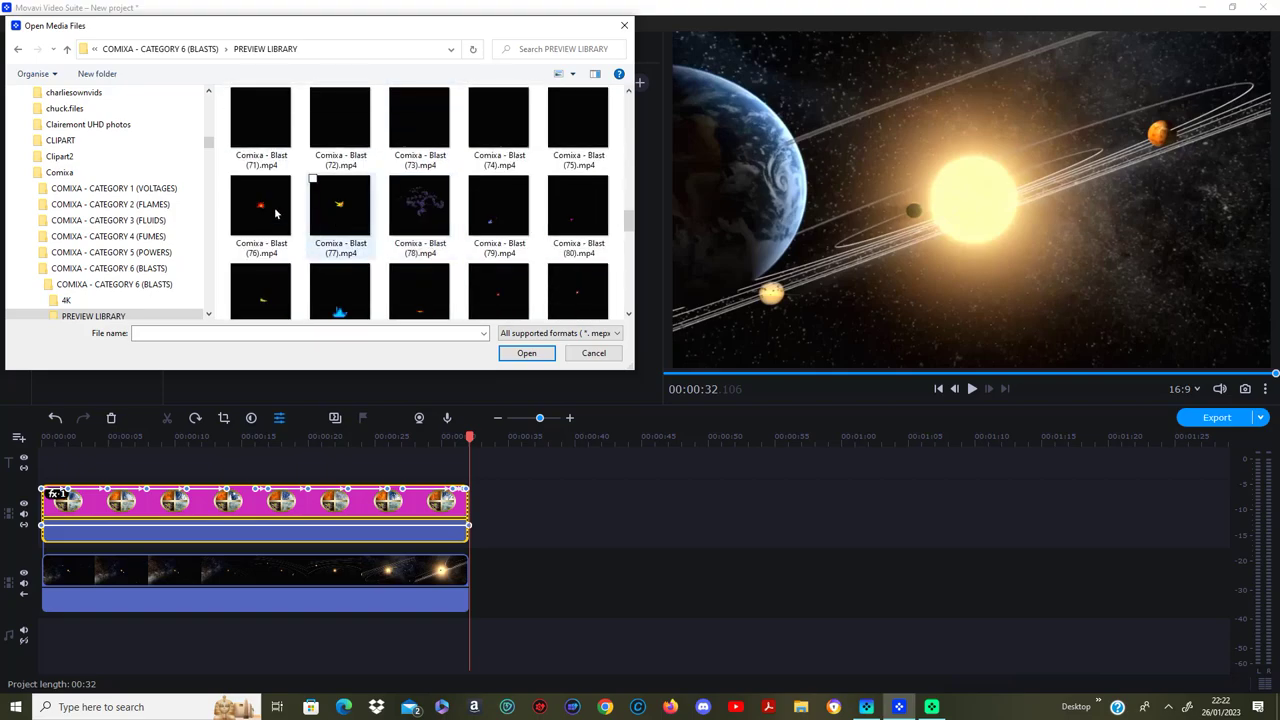
scroll(547, 221, "down", 1)
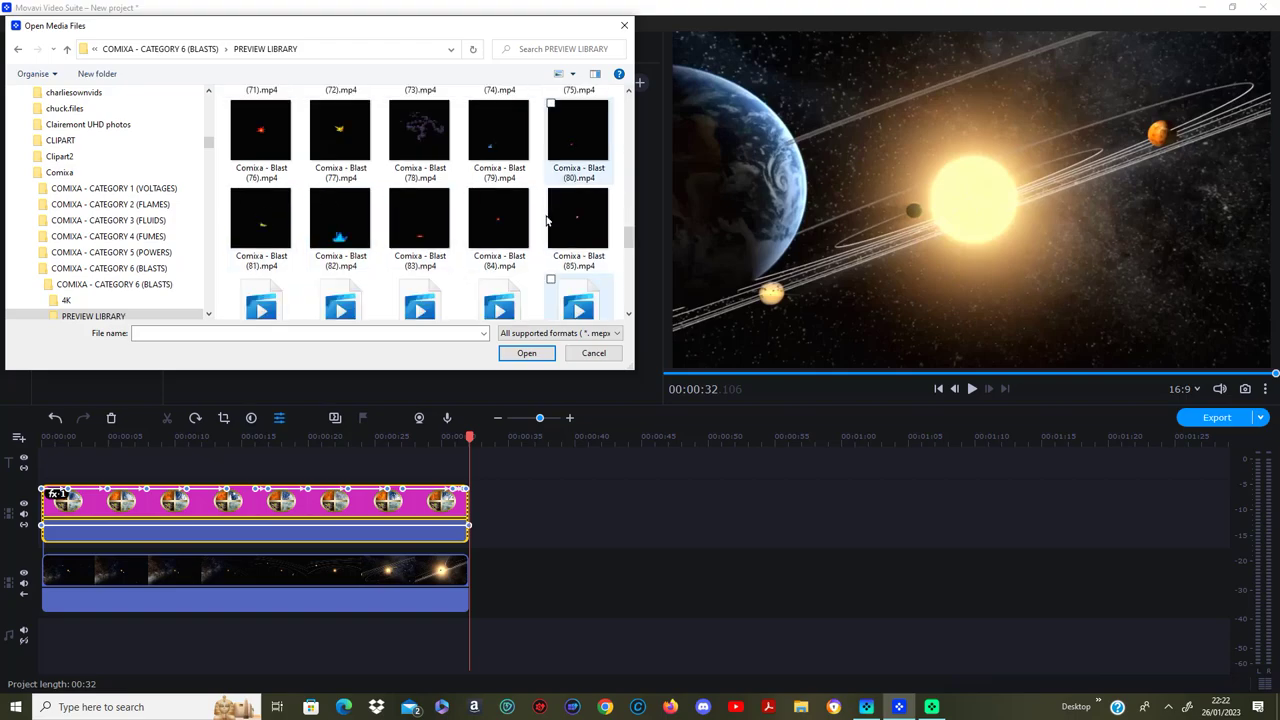
scroll(547, 221, "down", 1)
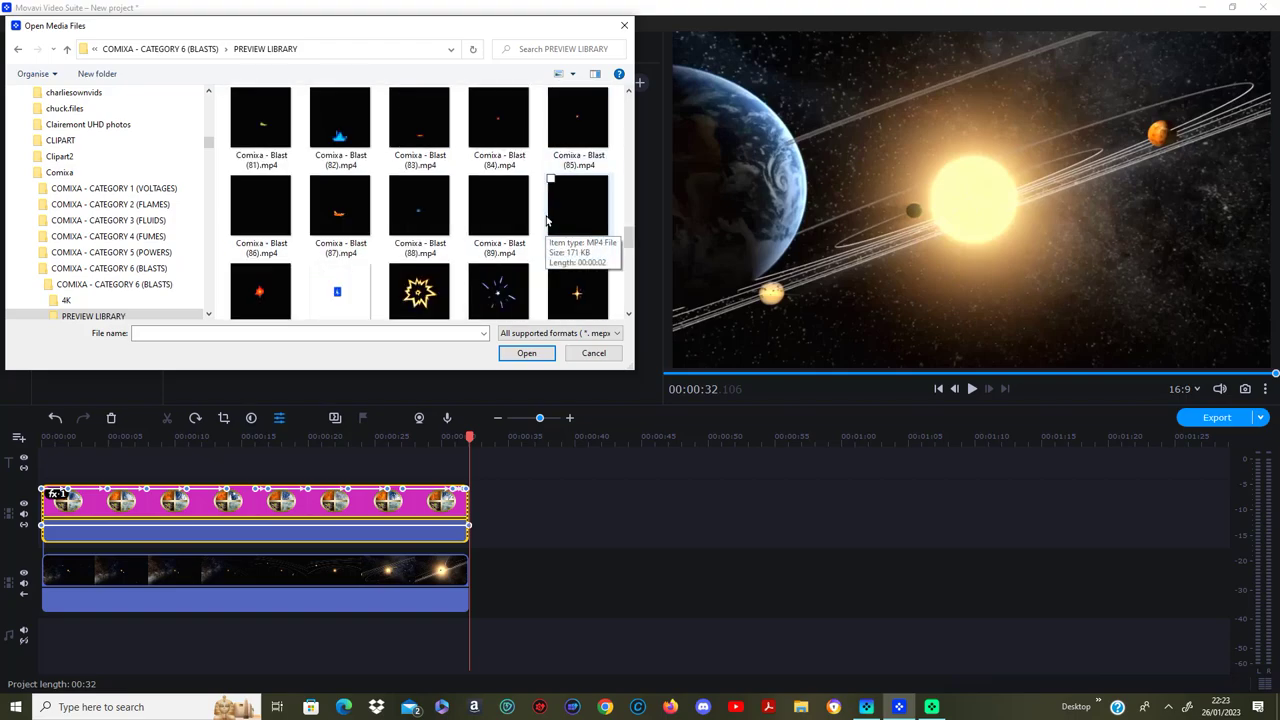
left_click(528, 130)
right_click(530, 131)
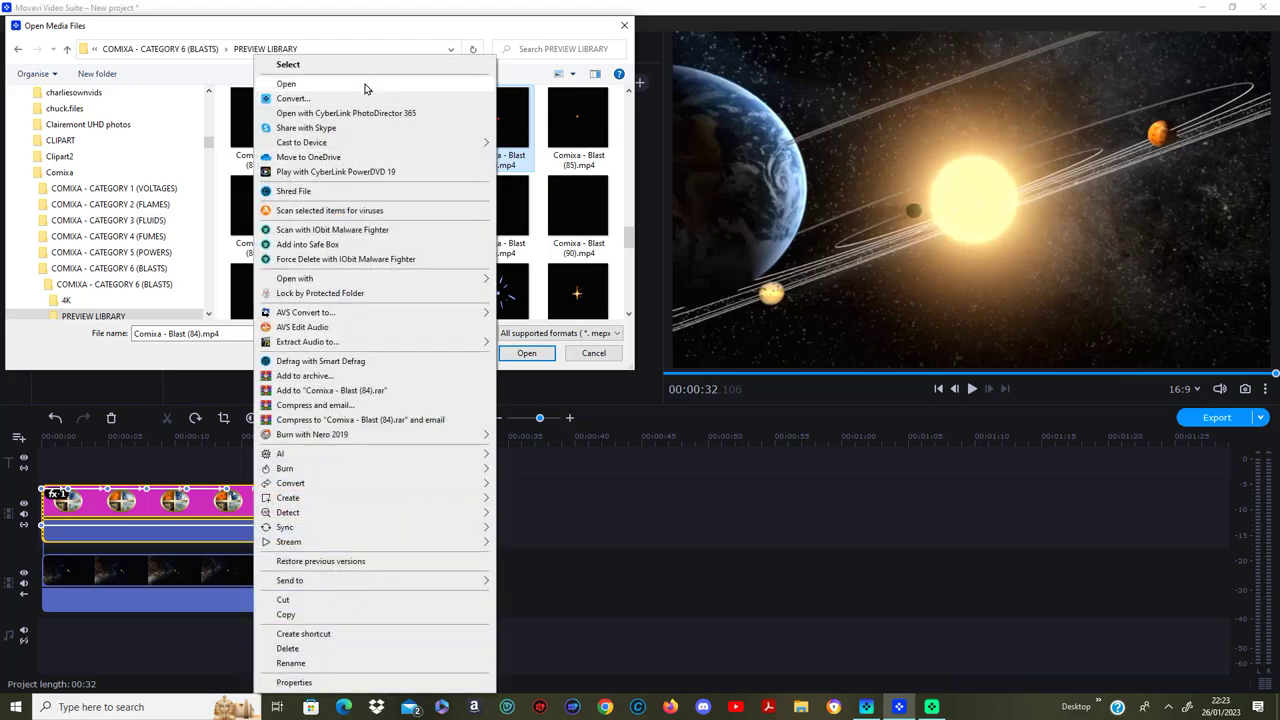
left_click(327, 85)
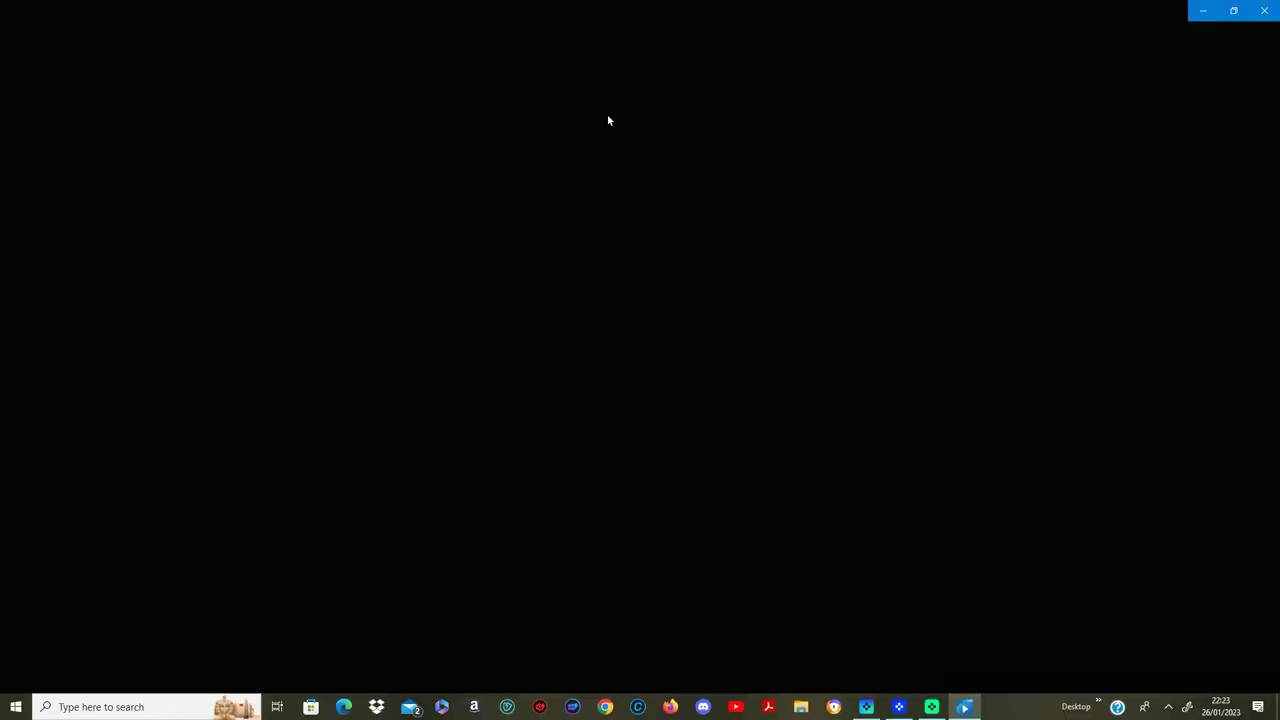
left_click(1264, 10)
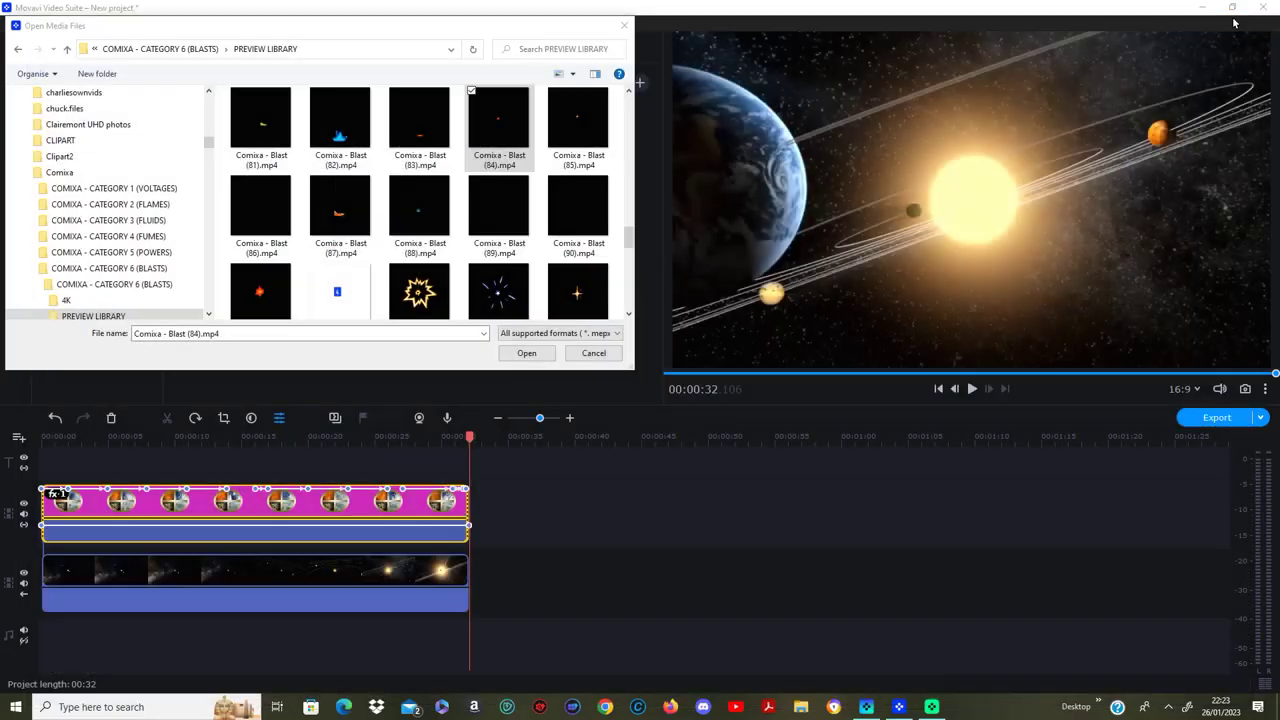
Step: Import Comixa - Blast (84).mov from the 4K folder into the project
left_click(203, 52)
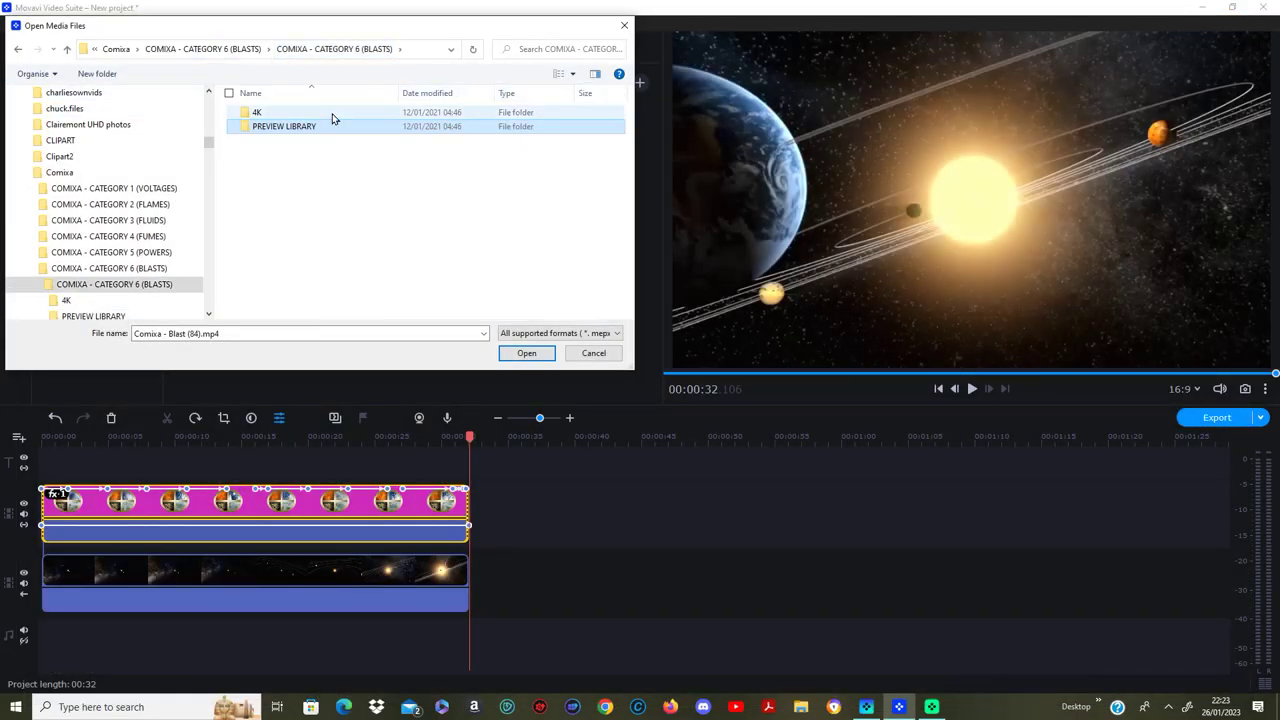
double_click(335, 117)
scroll(472, 200, "down", 2)
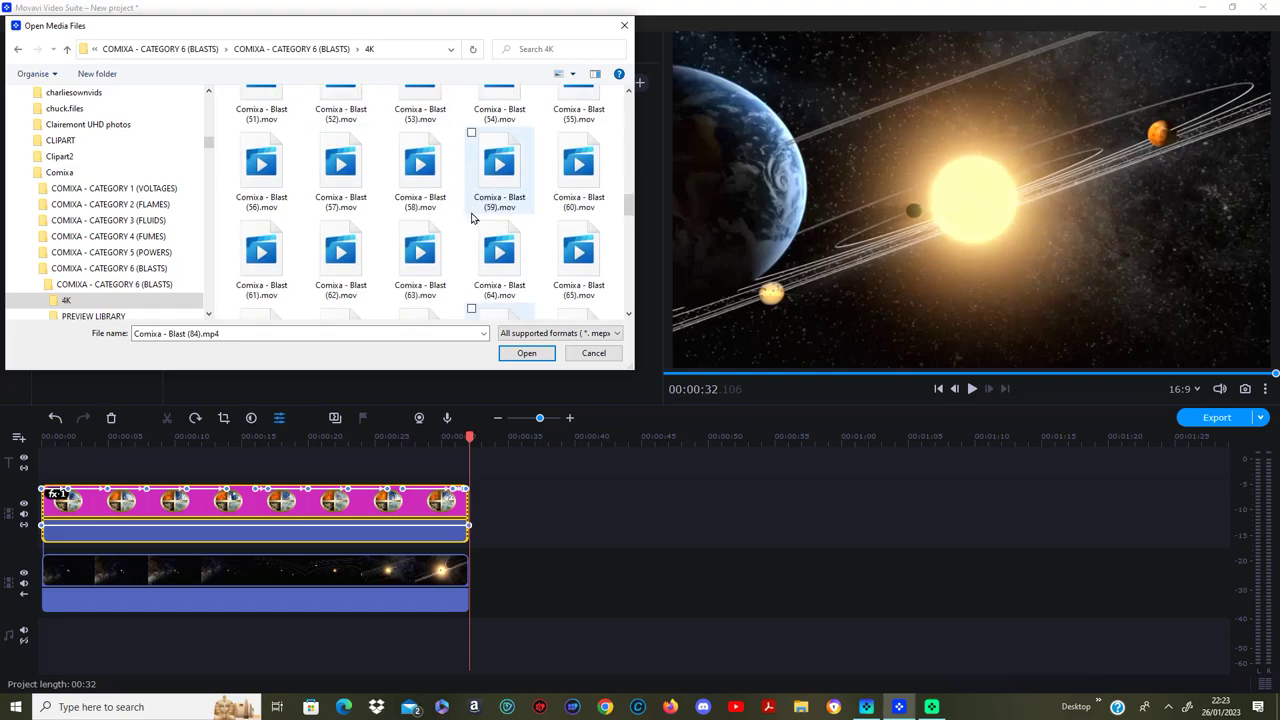
scroll(472, 217, "down", 4)
scroll(472, 217, "down", 4)
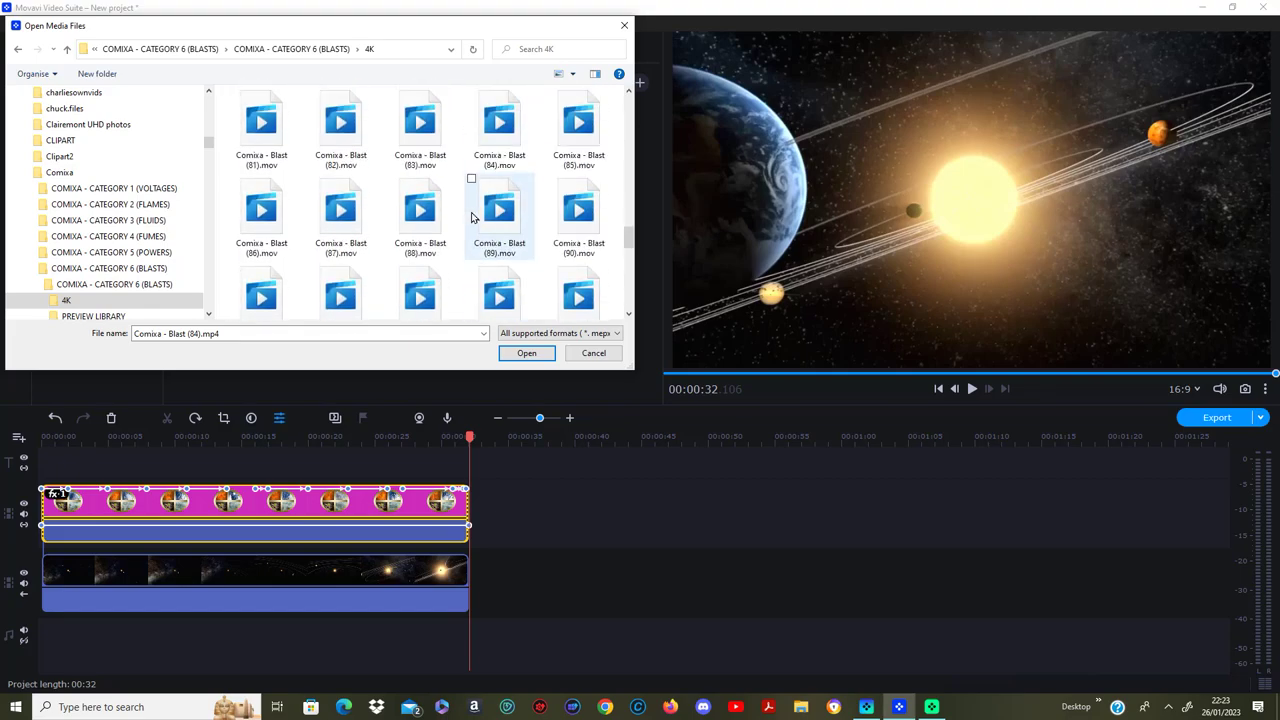
left_click(496, 132)
left_click(527, 353)
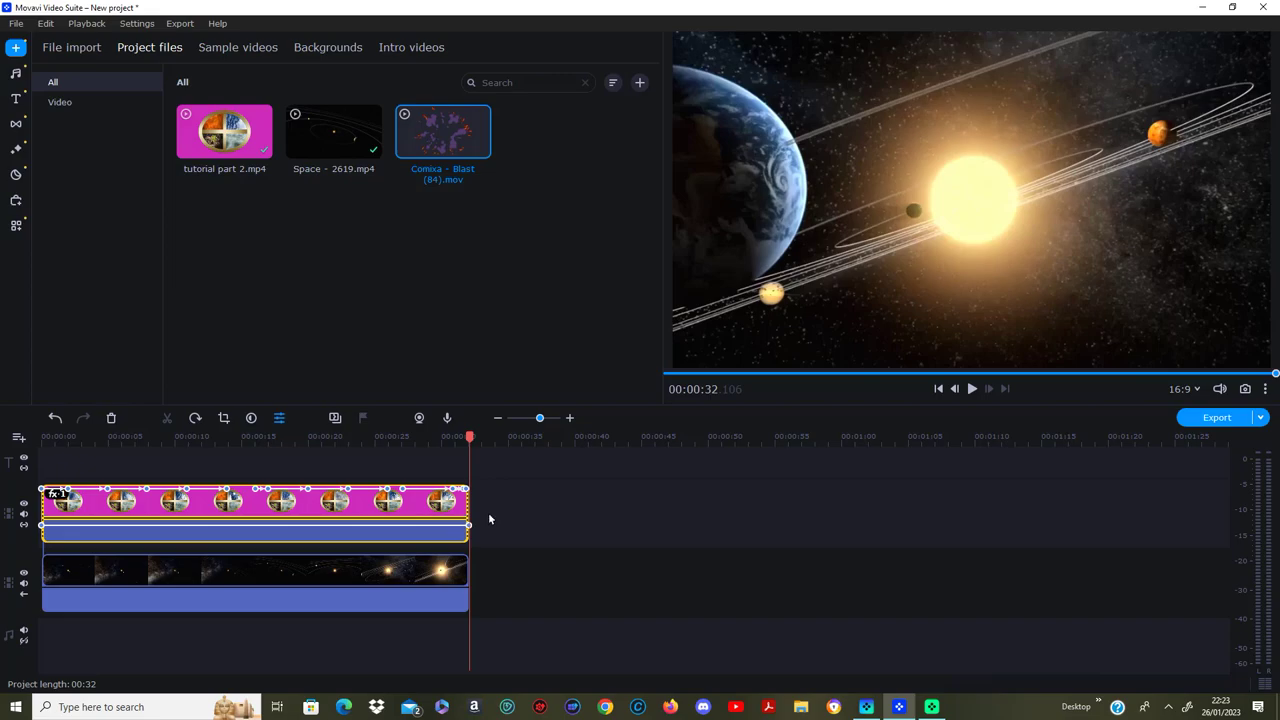
Step: Place the Blast (84) clip on its own track between the circle and space clips
mouse_move(450, 178)
left_mouse_down()
mouse_move(484, 620)
mouse_move(557, 596)
left_mouse_up()
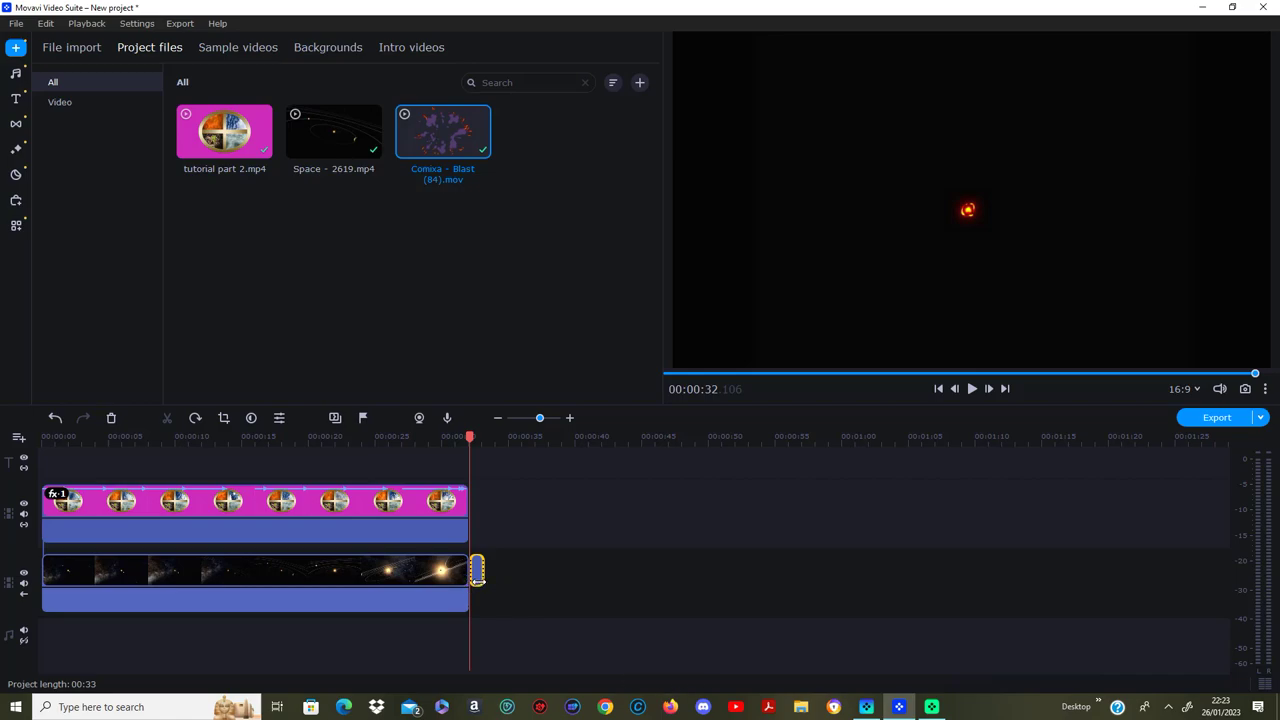
left_click(525, 580)
left_click_drag(478, 583, 466, 546)
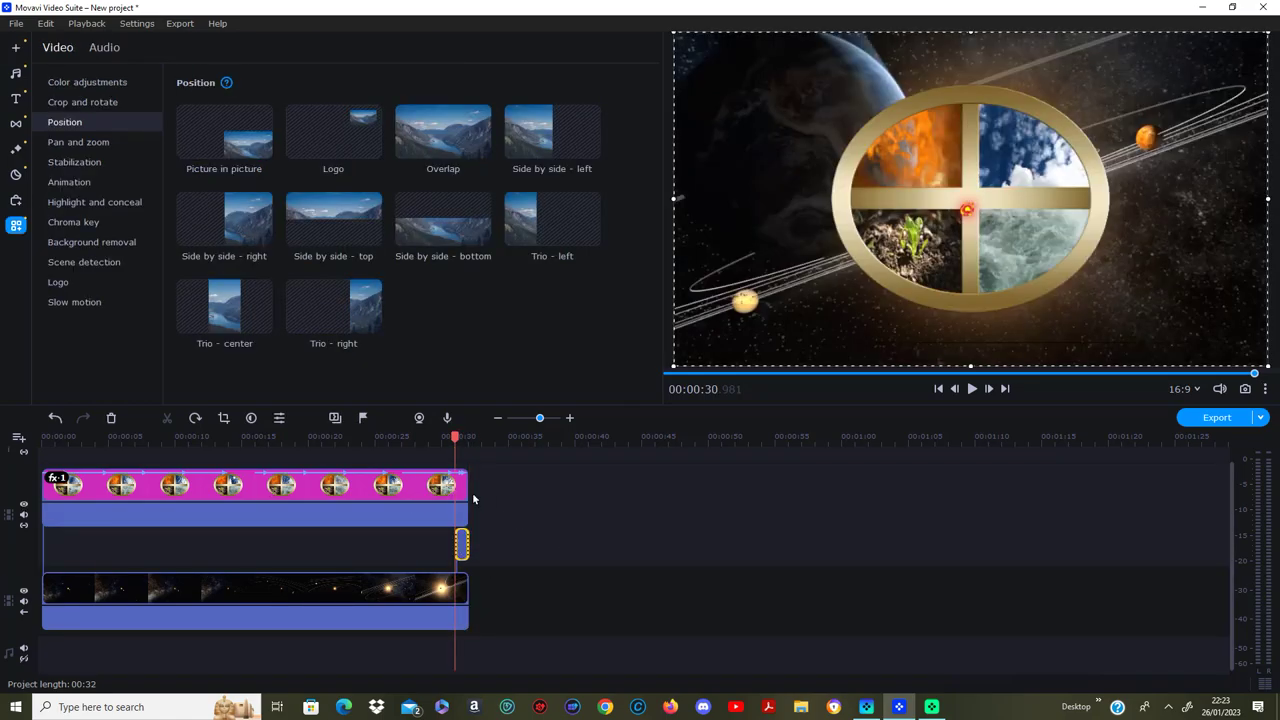
left_click(458, 437)
left_click(547, 489)
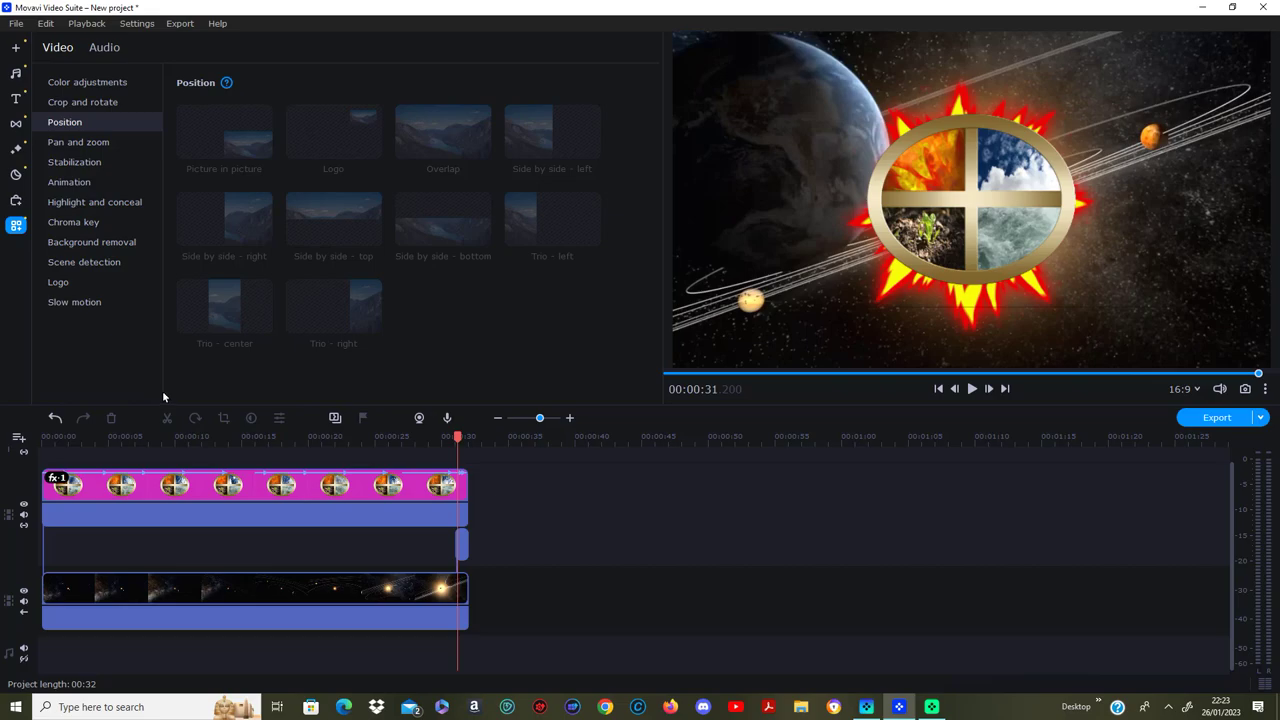
Step: Trim the circle clip's end slightly and slide the blast clip left to meet it
left_click(466, 481)
left_click(463, 478)
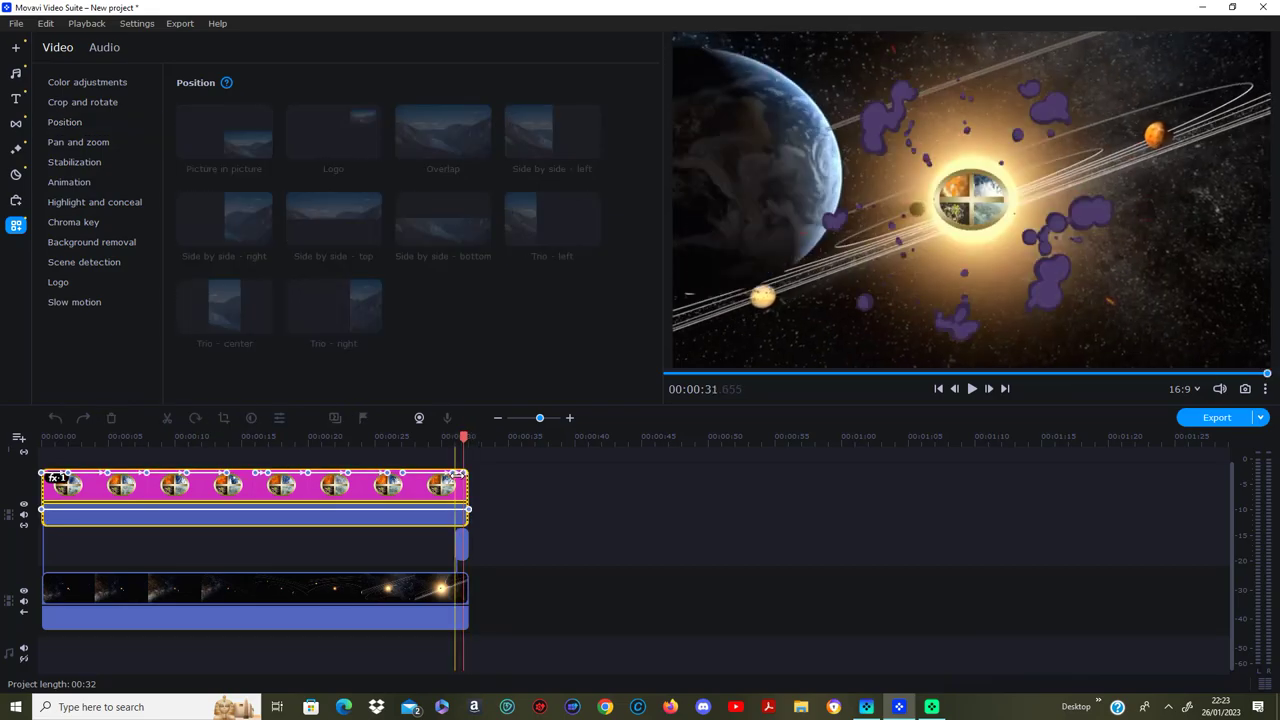
left_click(464, 568)
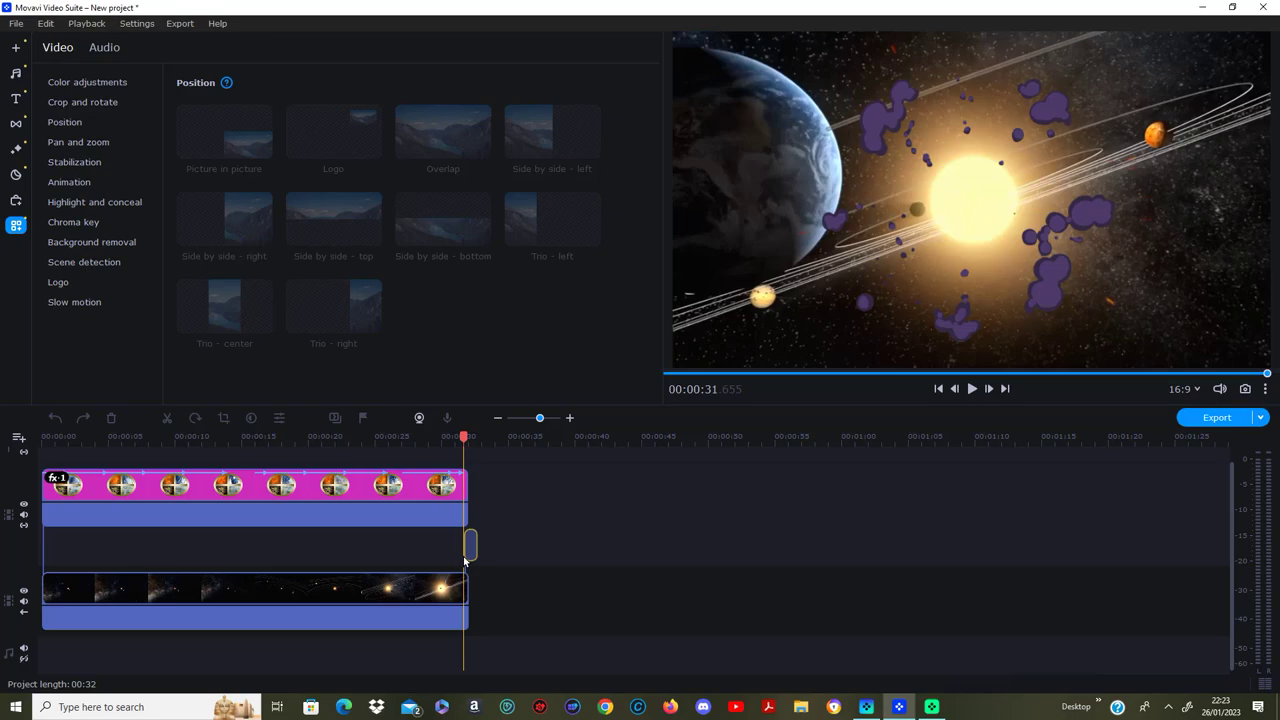
left_click(469, 550)
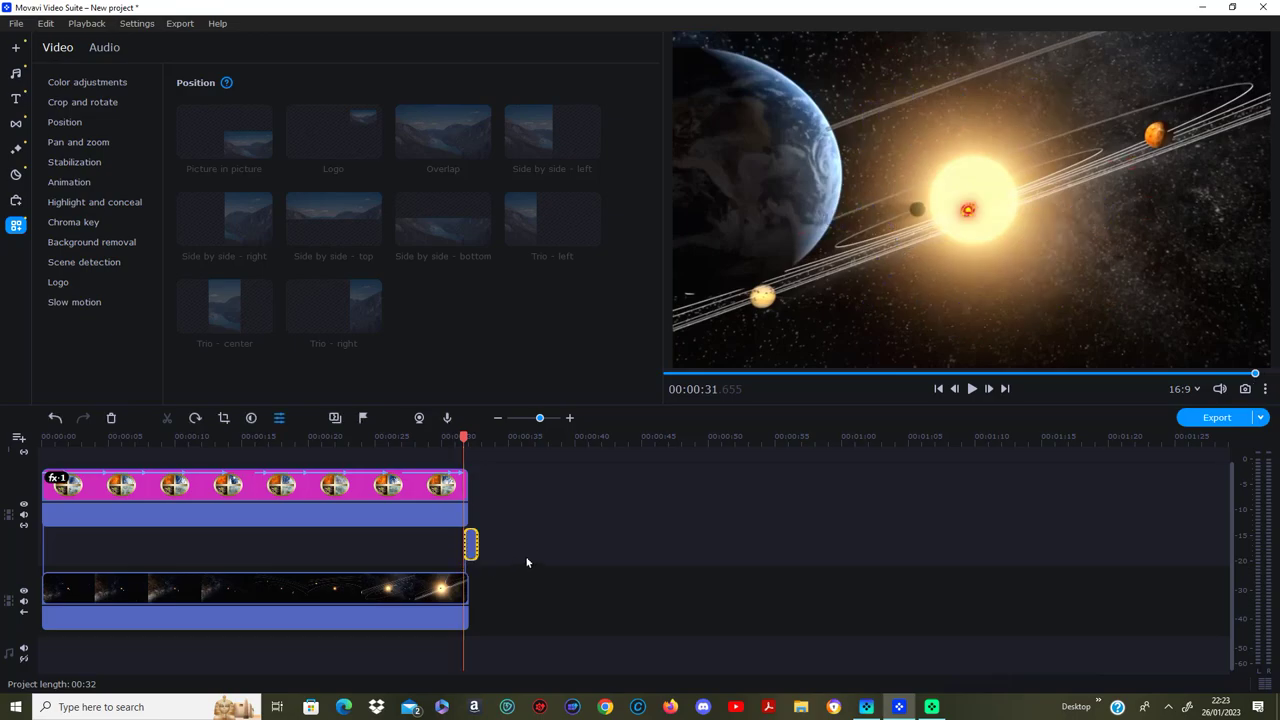
left_click(45, 438)
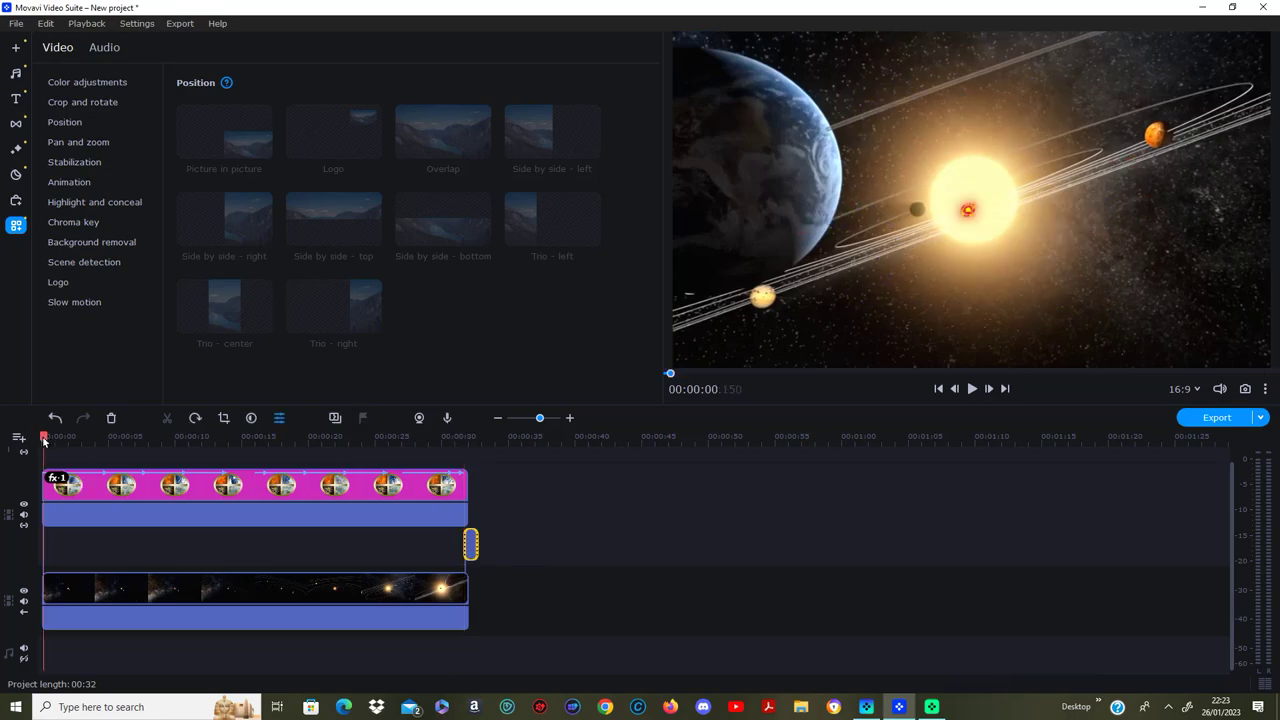
left_click(440, 490)
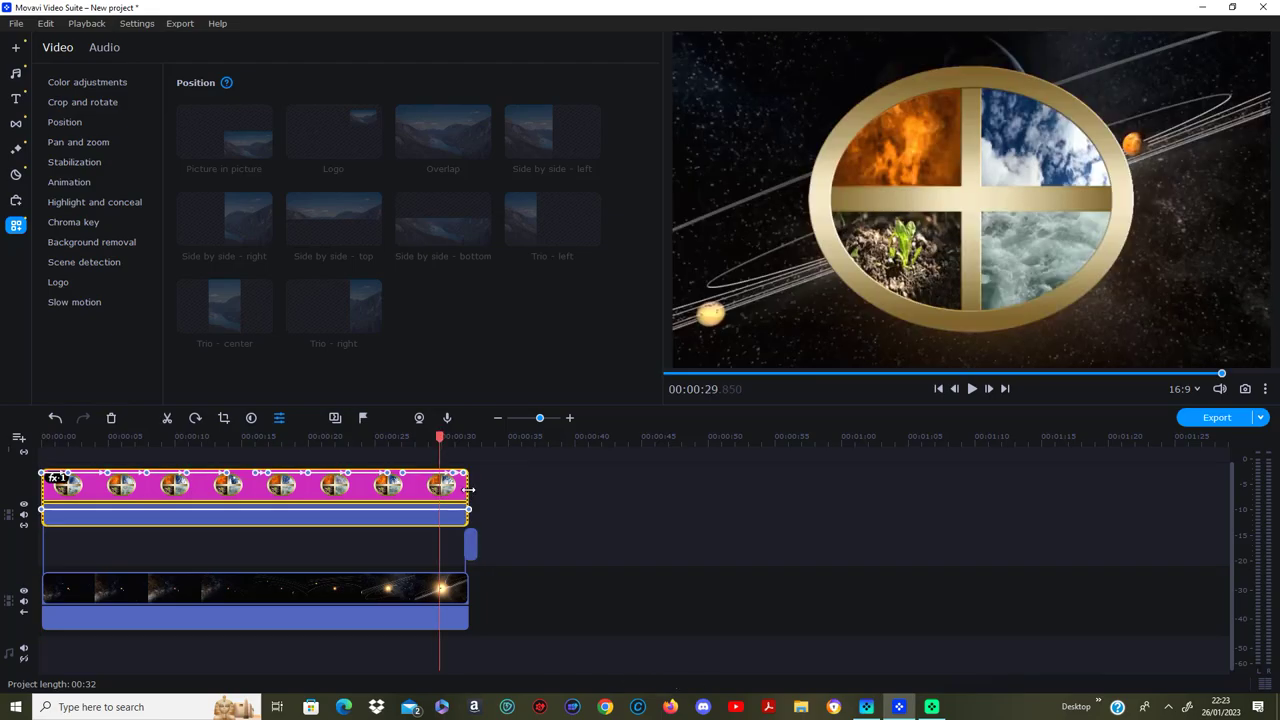
left_click_drag(462, 490, 453, 495)
left_click_drag(475, 560, 462, 557)
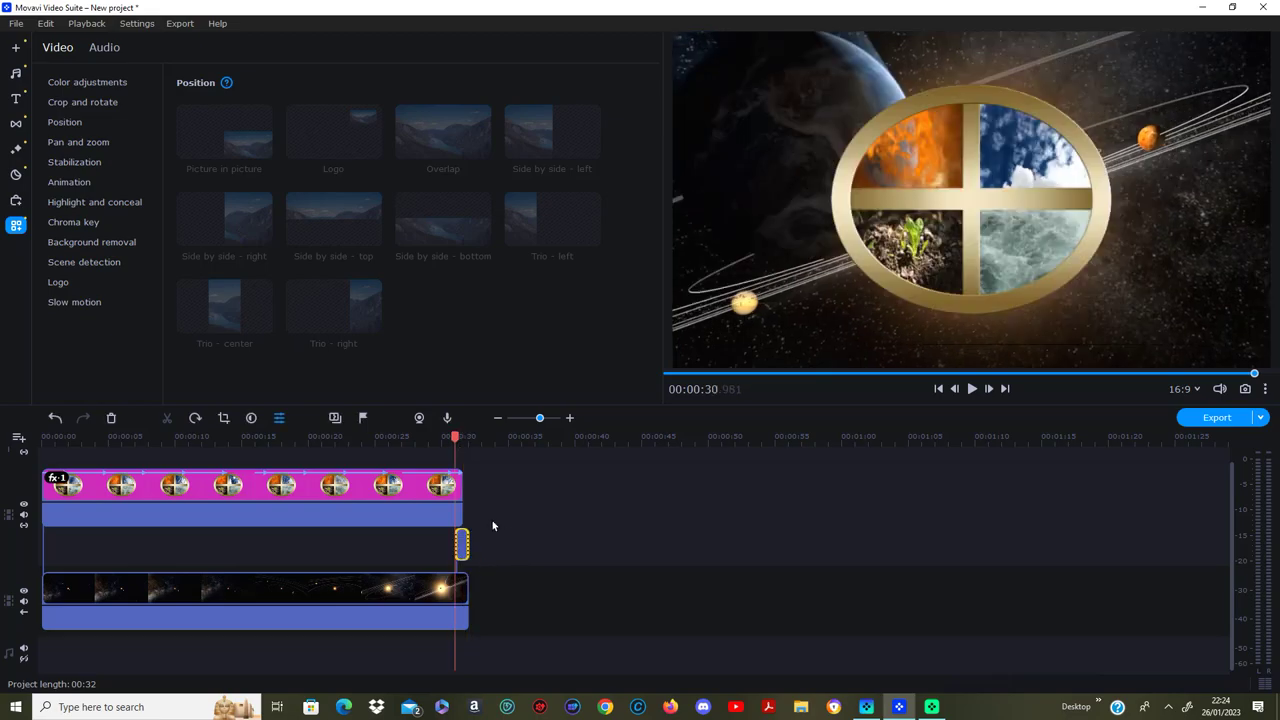
left_click(18, 437)
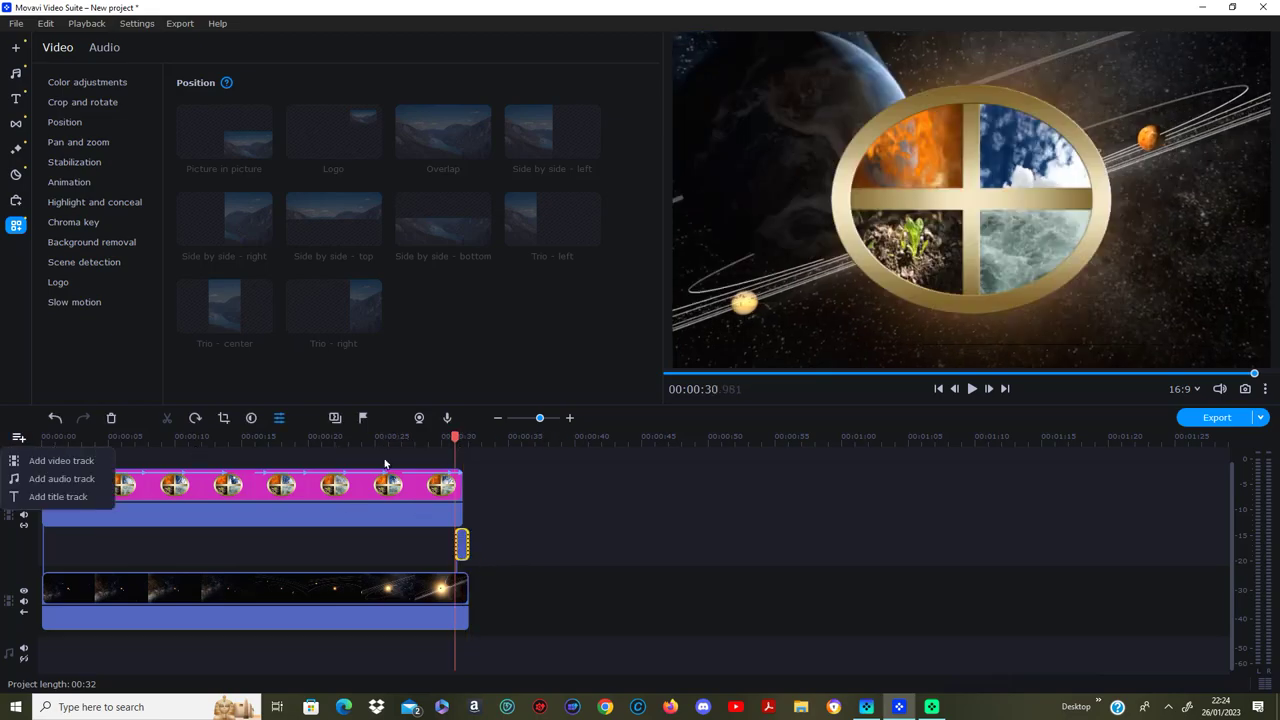
Step: Play back the video from about 26 seconds to review the ending
left_click(399, 440)
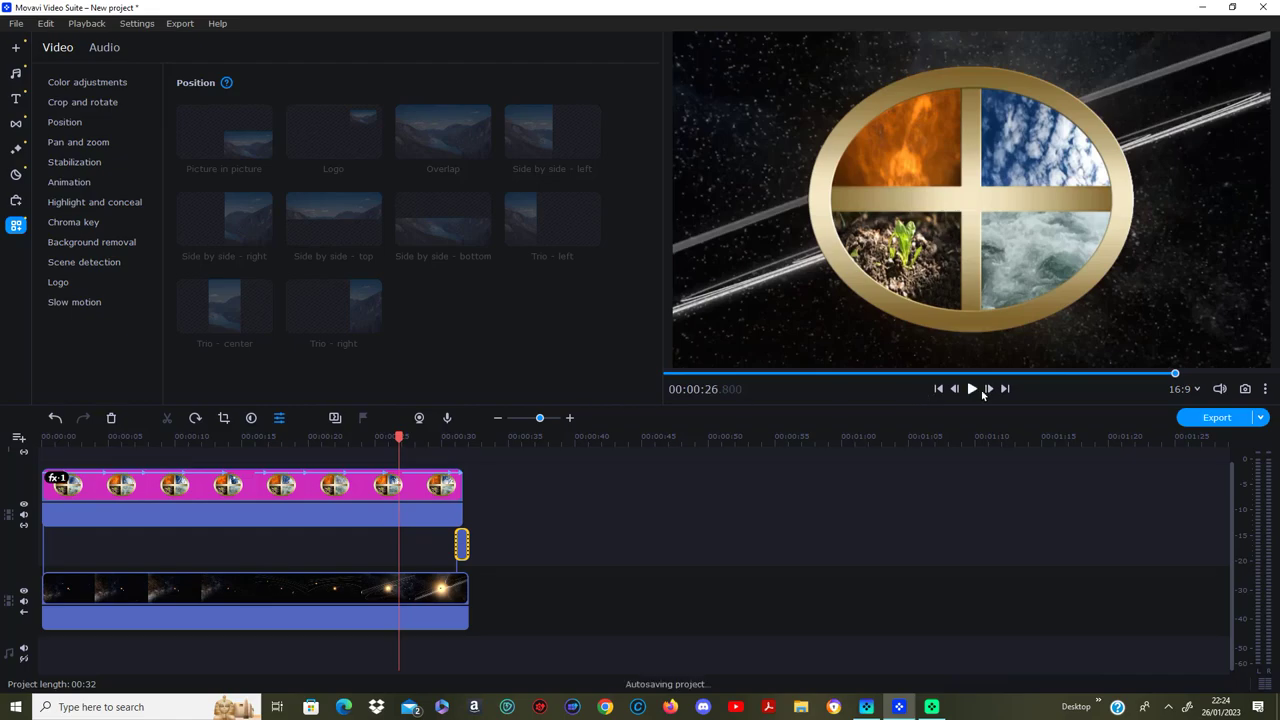
left_click(975, 389)
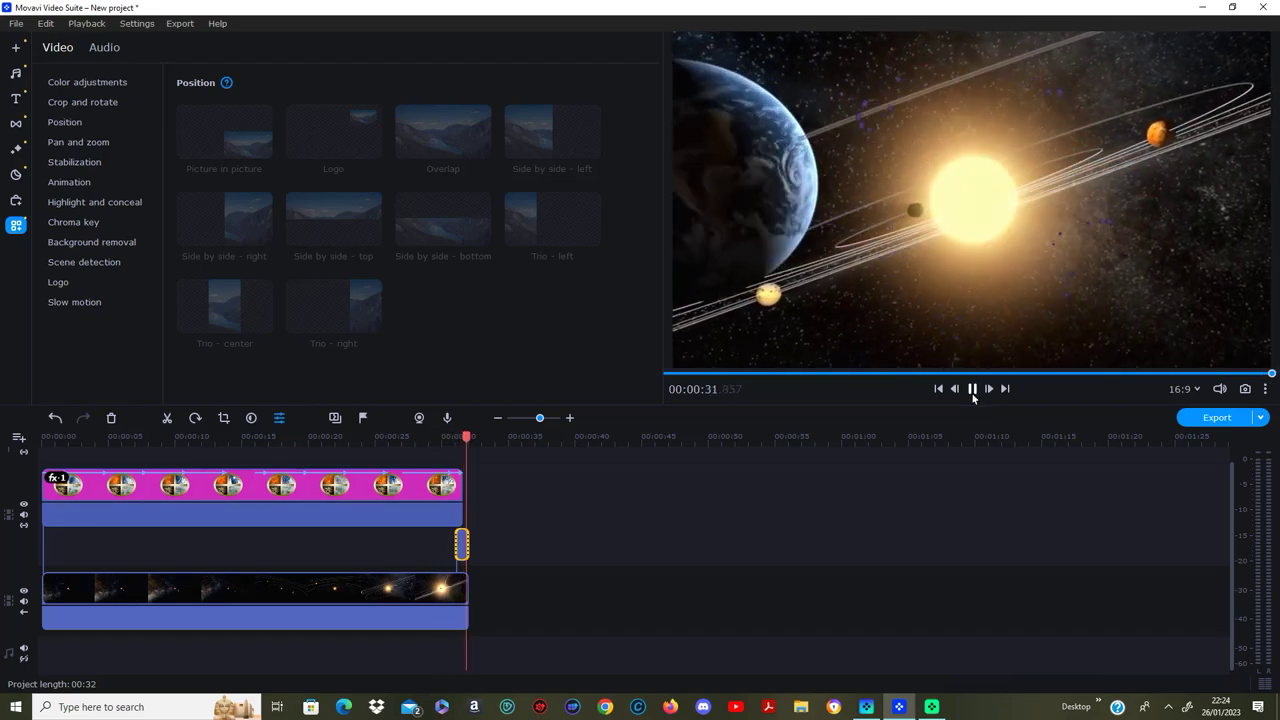
left_click(971, 389)
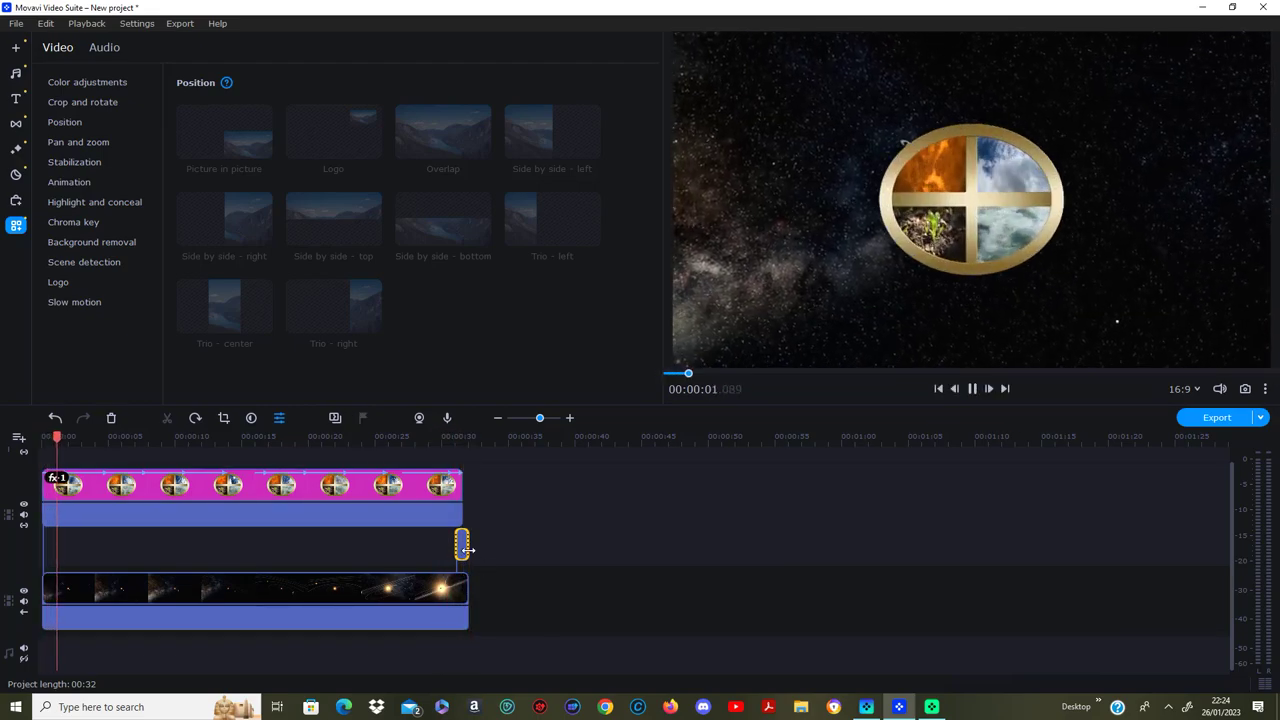
Step: Trim the circle clip's end a little shorter near the 30-second mark
left_click(456, 492)
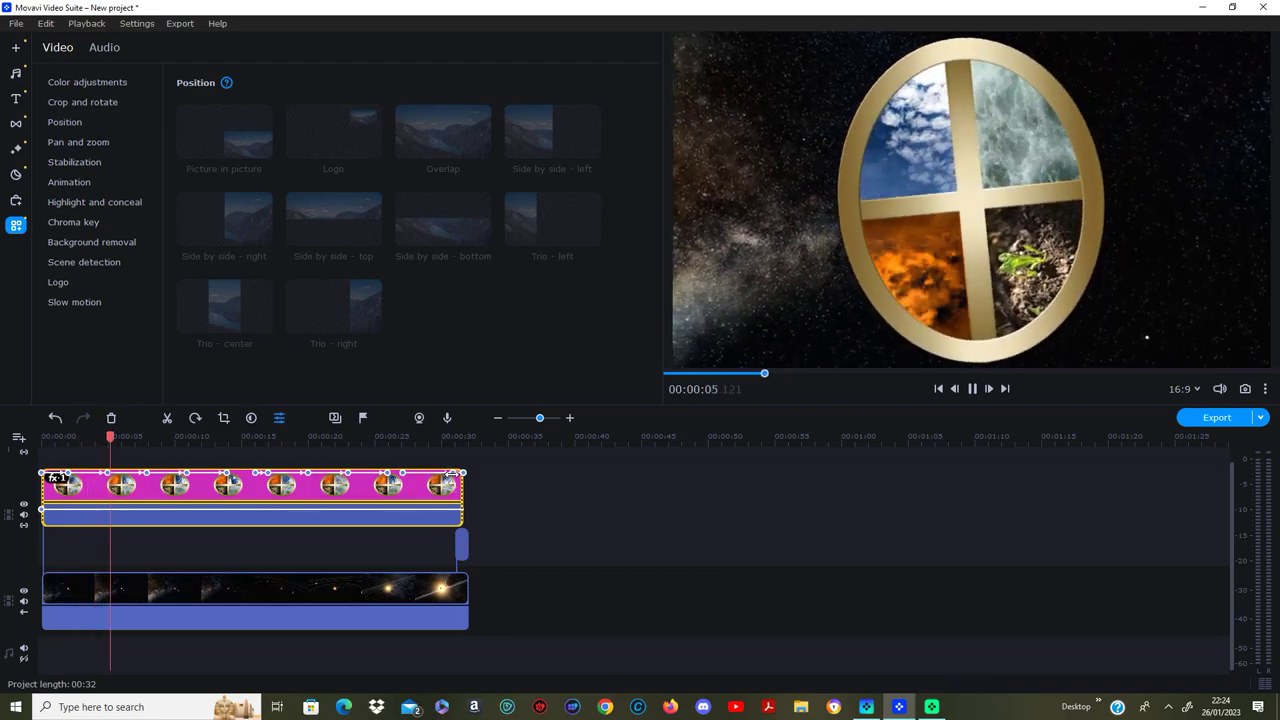
left_click(445, 476)
mouse_move(465, 483)
left_mouse_down()
mouse_move(455, 466)
mouse_move(462, 474)
left_mouse_up()
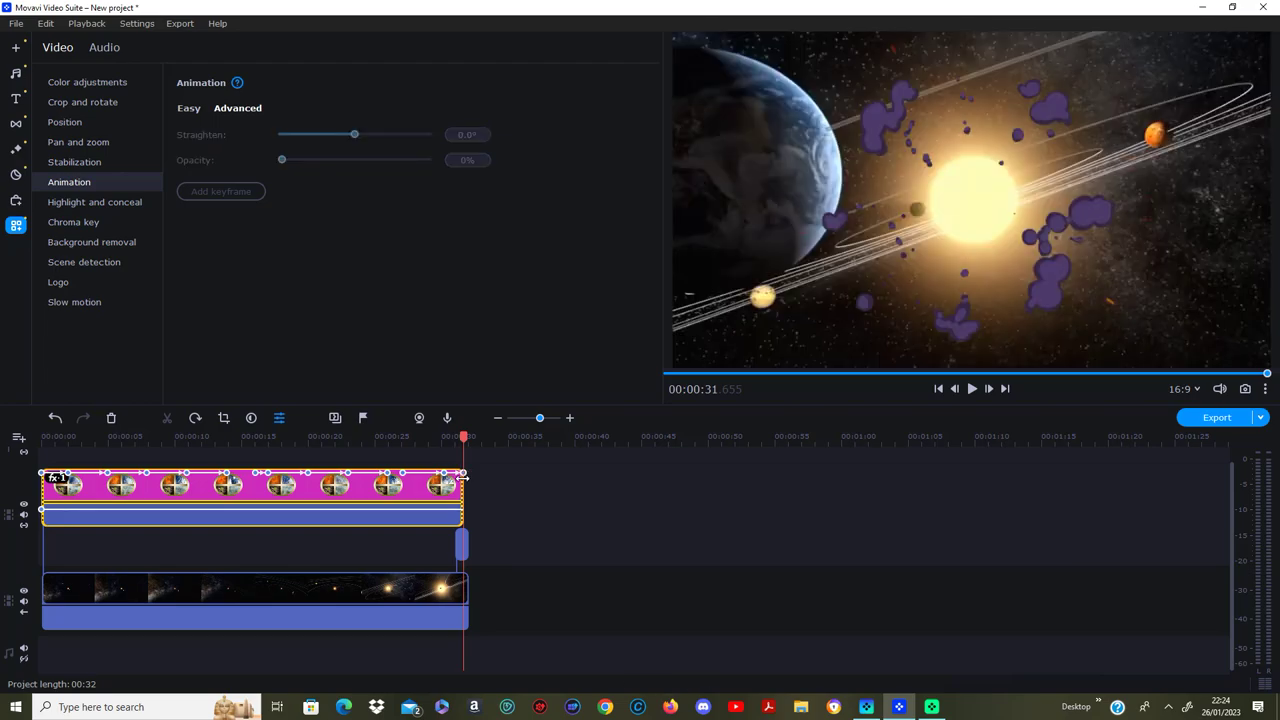
Step: Remove the circle clip's final zero-opacity keyframe
left_click(501, 481)
left_click(461, 482)
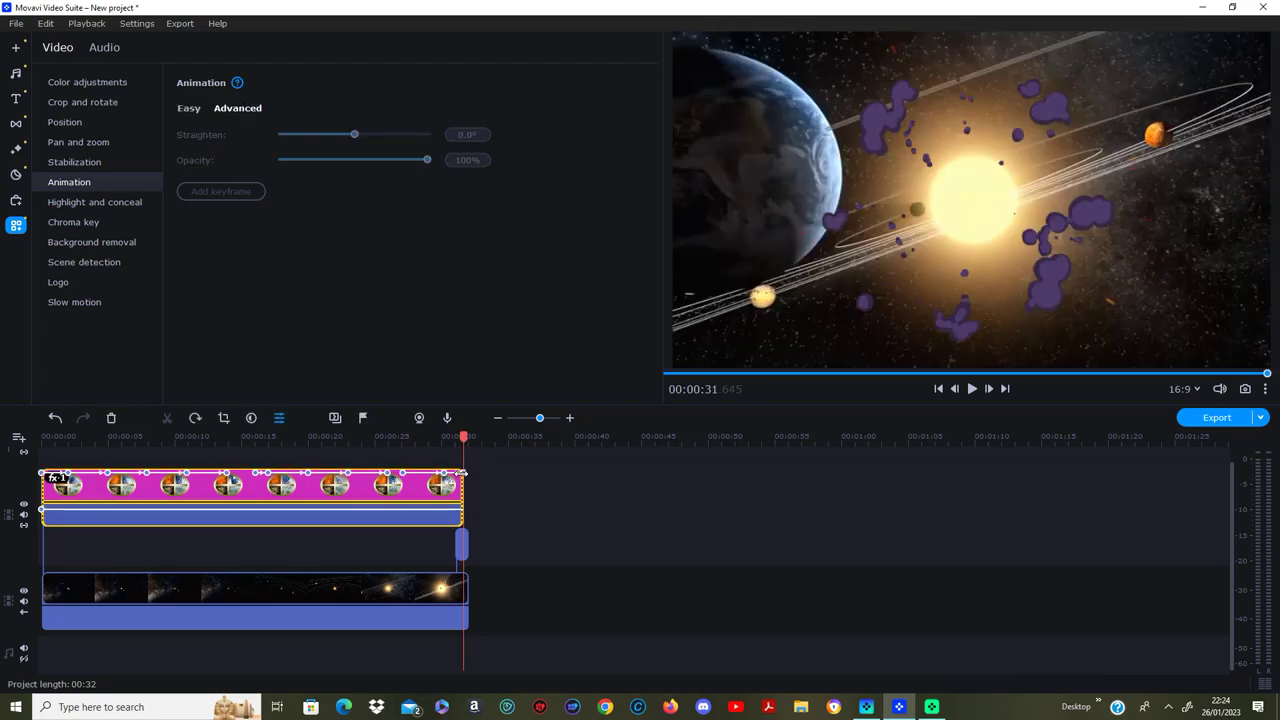
left_click(466, 482)
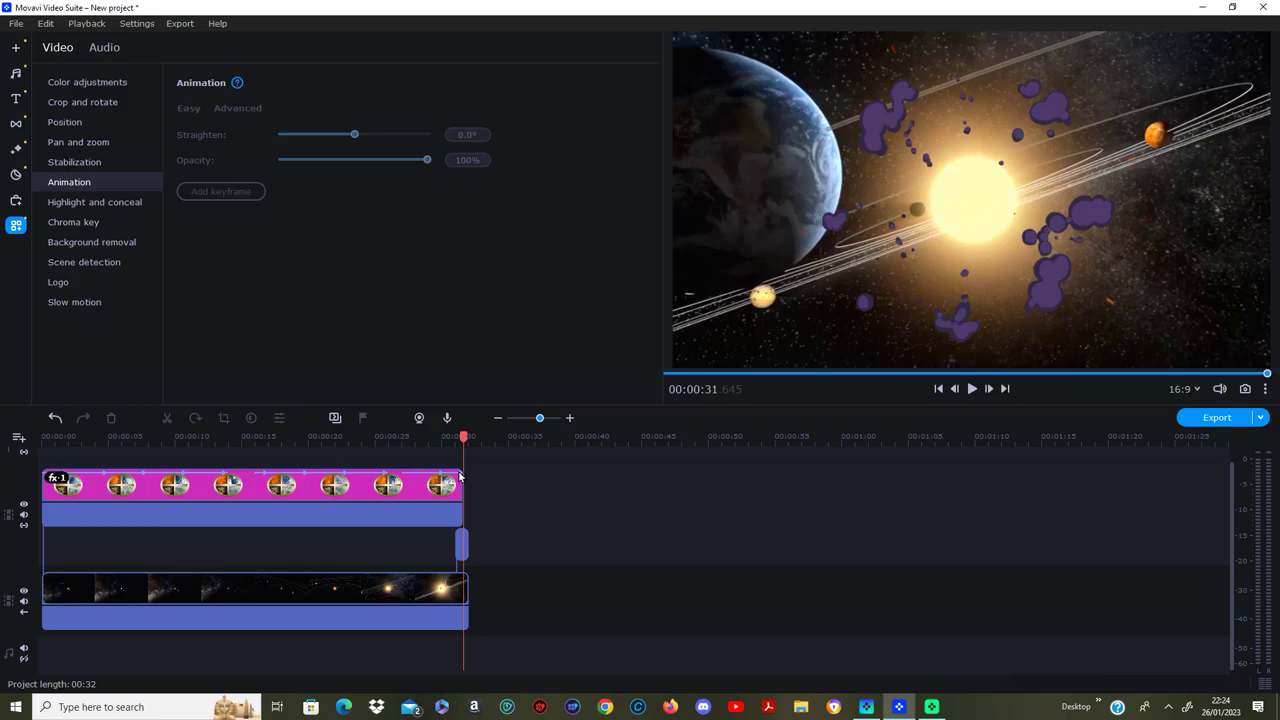
left_click(458, 470)
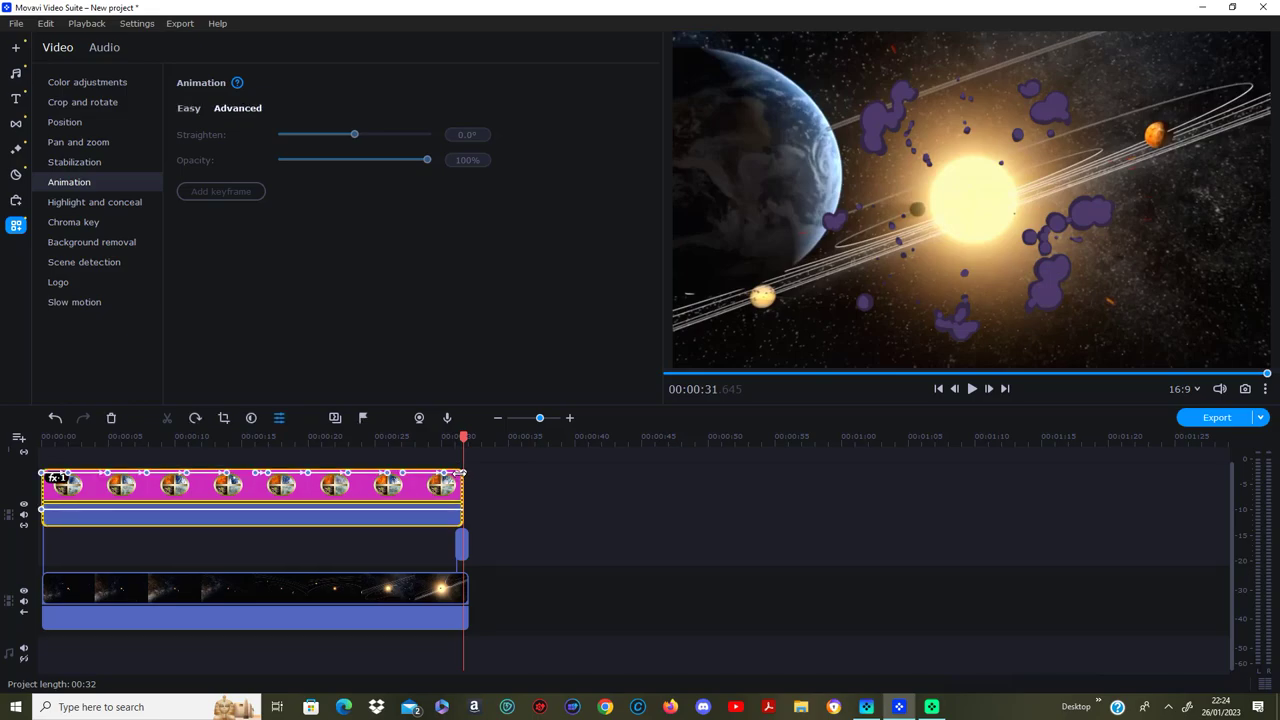
left_click(458, 473)
right_click(460, 479)
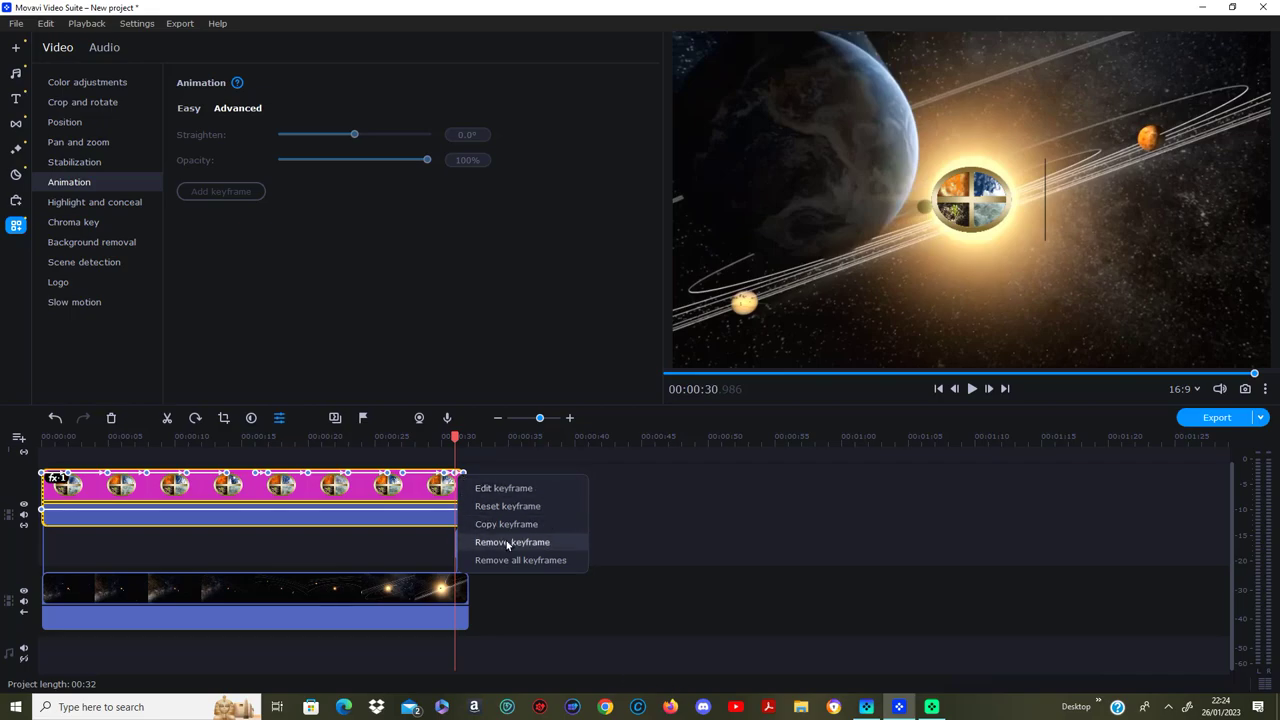
left_click(463, 475)
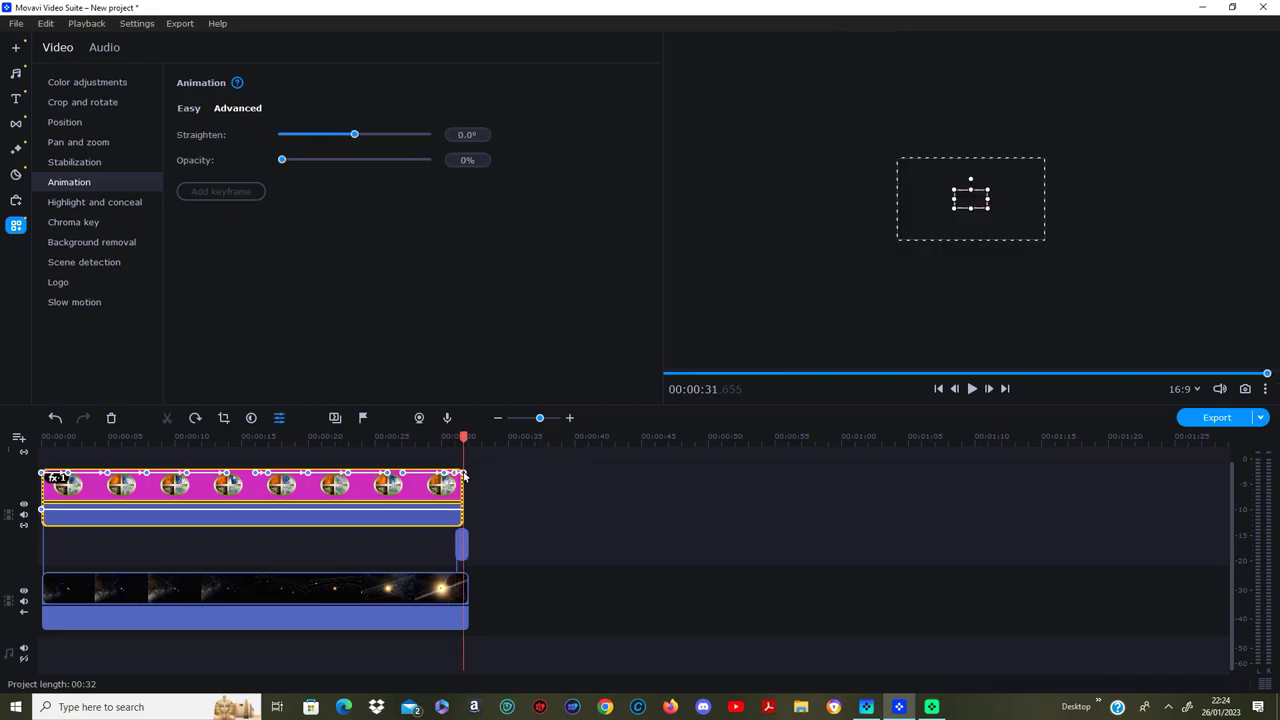
right_click(463, 475)
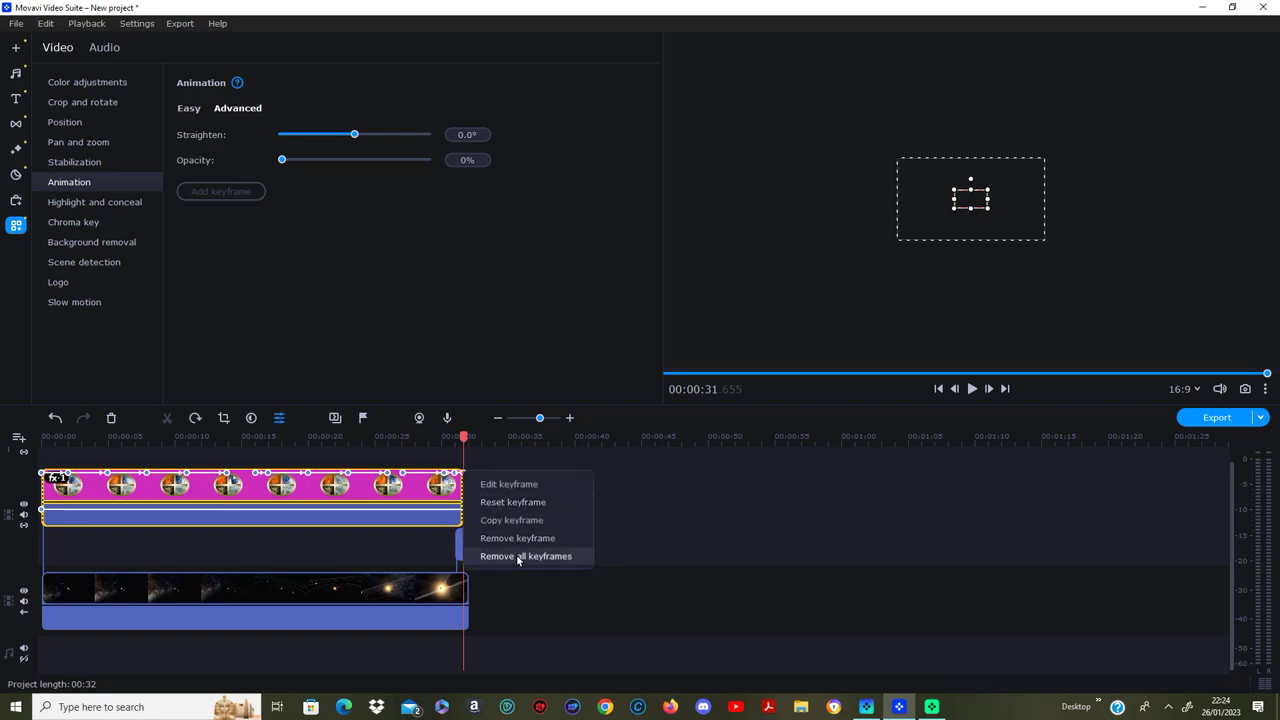
left_click(526, 539)
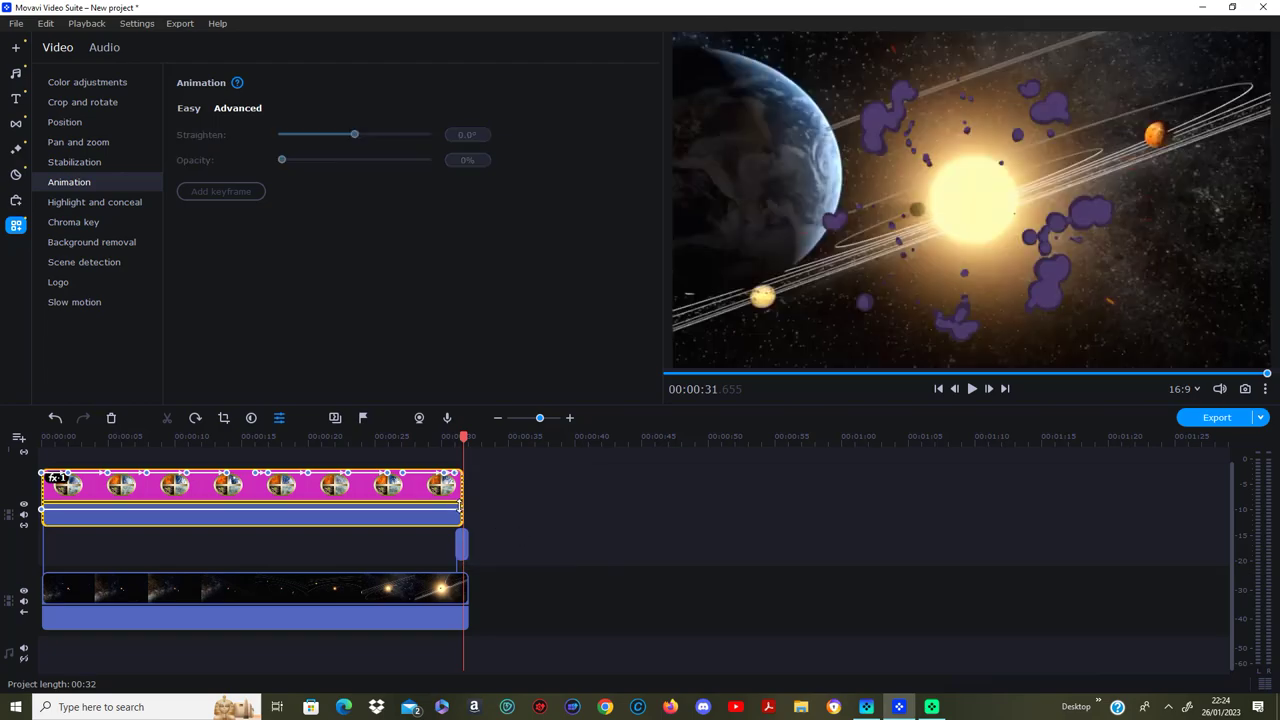
Step: Trim the circle clip's end slightly shorter and show the project files list
left_click_drag(463, 499, 454, 494)
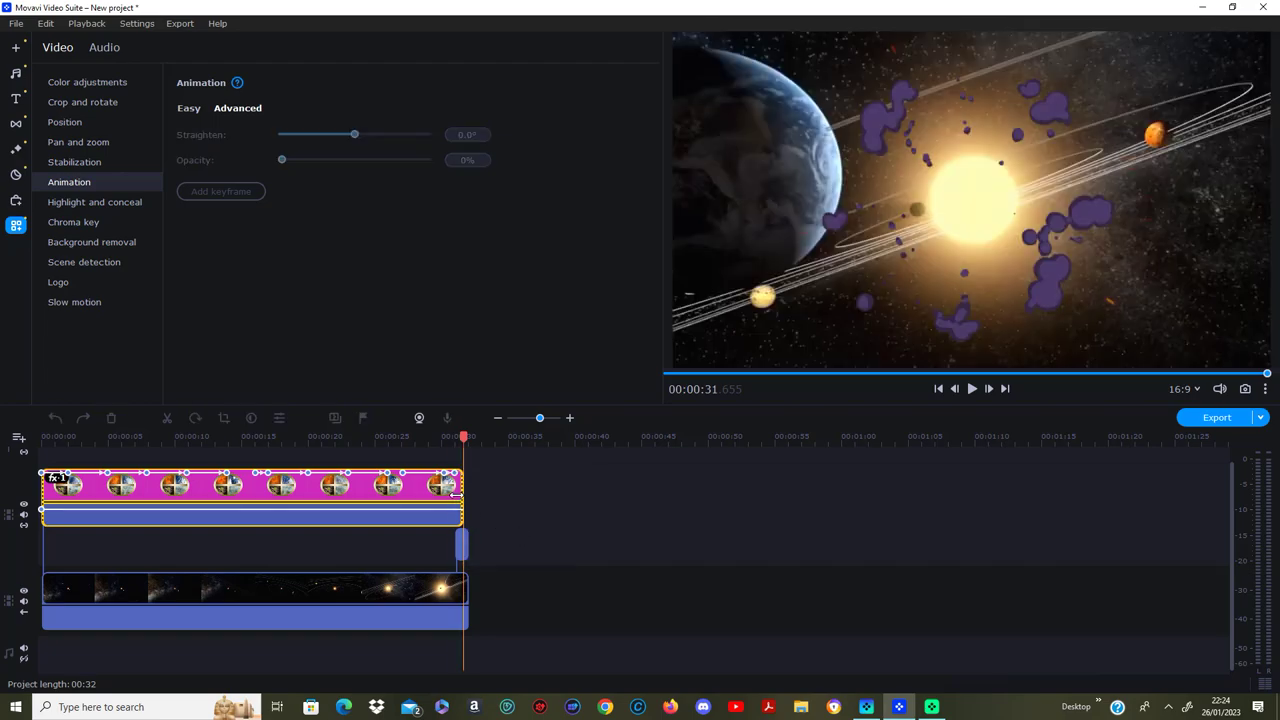
left_click(458, 552)
left_click(458, 550)
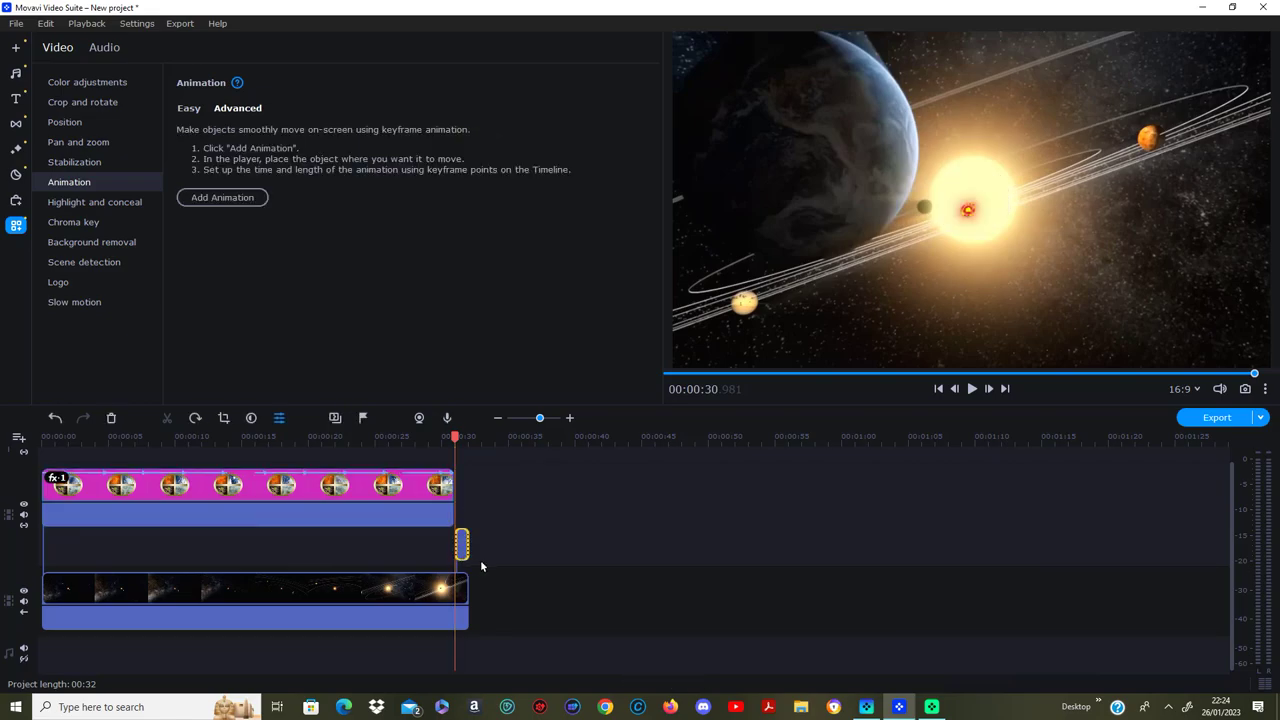
left_click(398, 442)
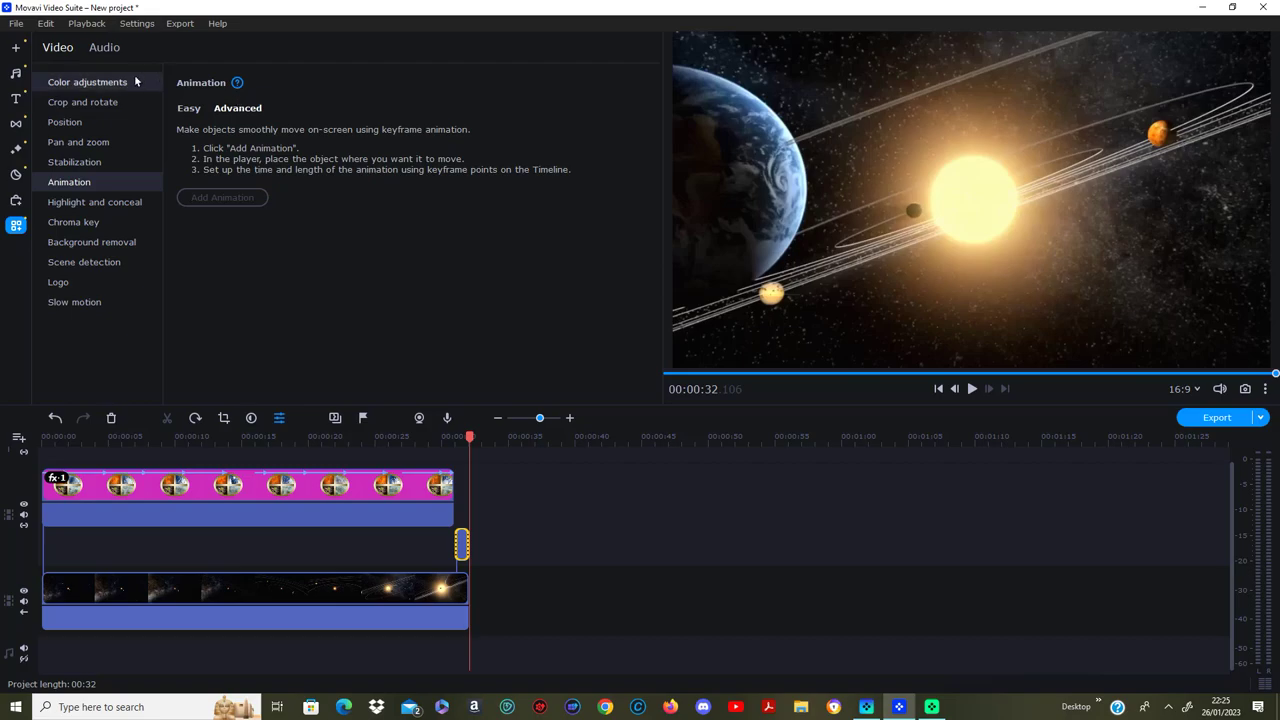
left_click(16, 47)
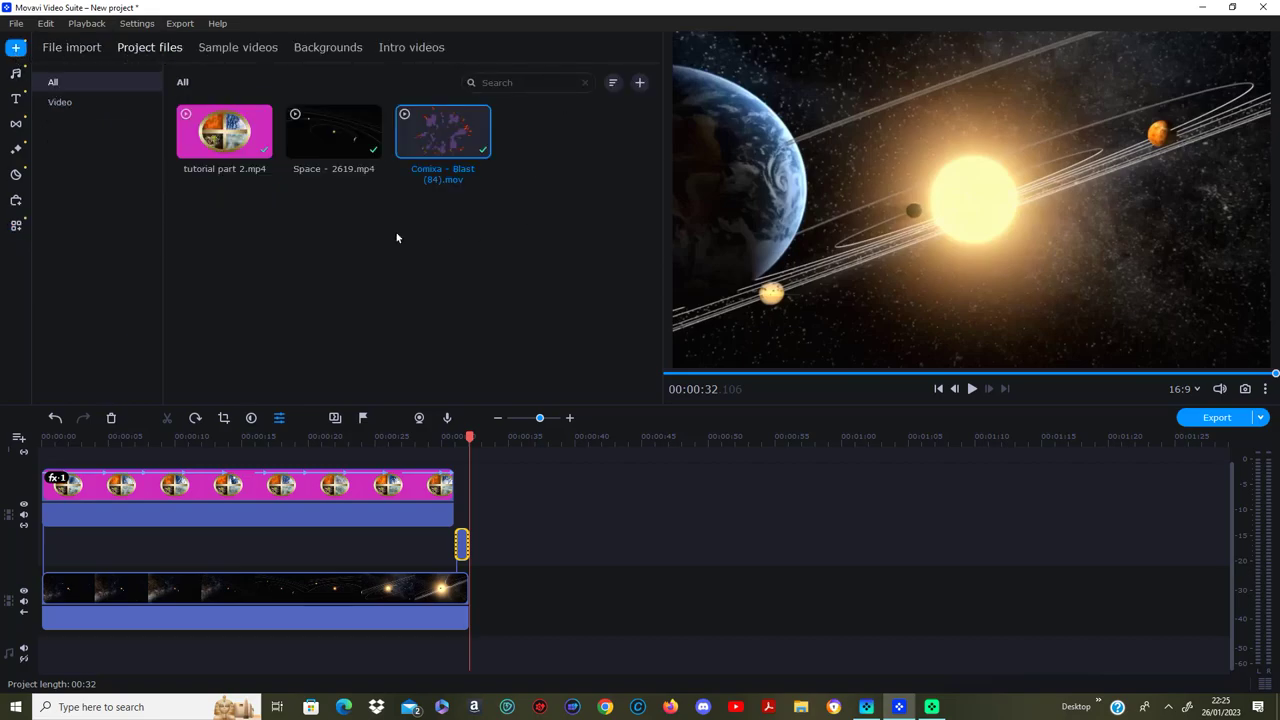
Step: Start adding files and open the DATADRIVE1 (E:) drive
right_click(396, 236)
left_click(470, 245)
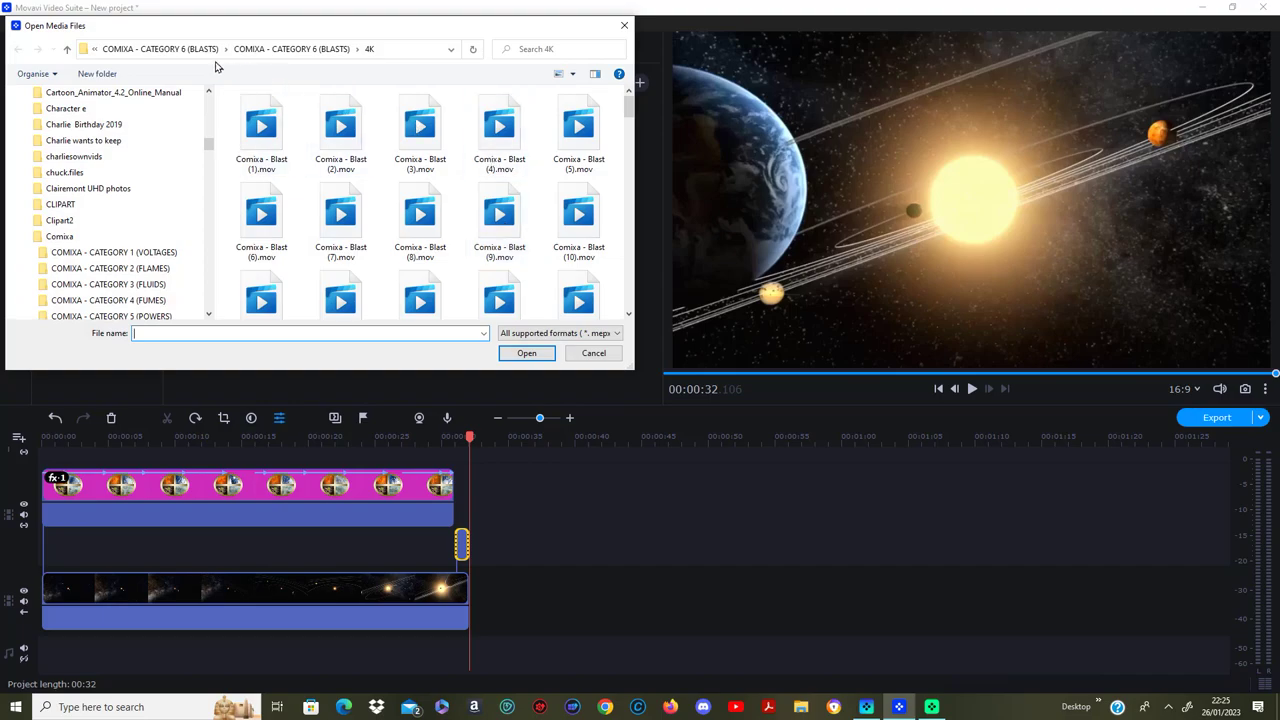
left_click(67, 49)
left_click(67, 49)
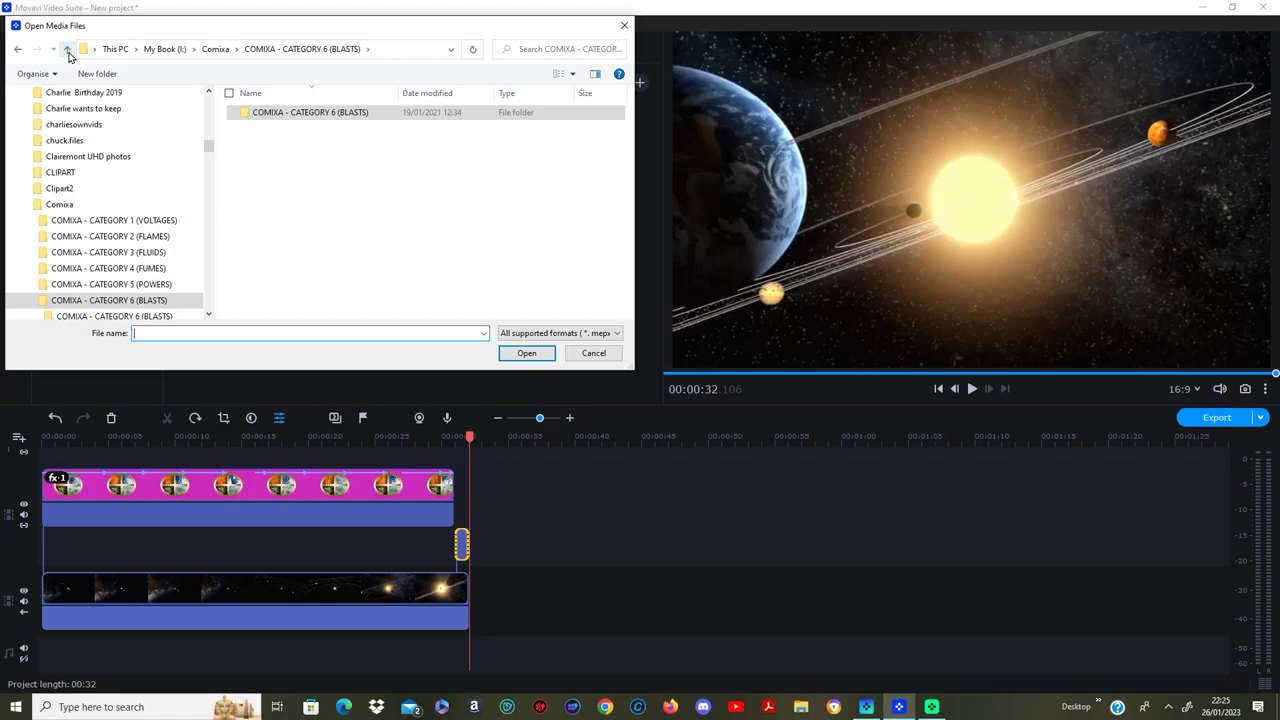
left_click(67, 49)
left_click(115, 49)
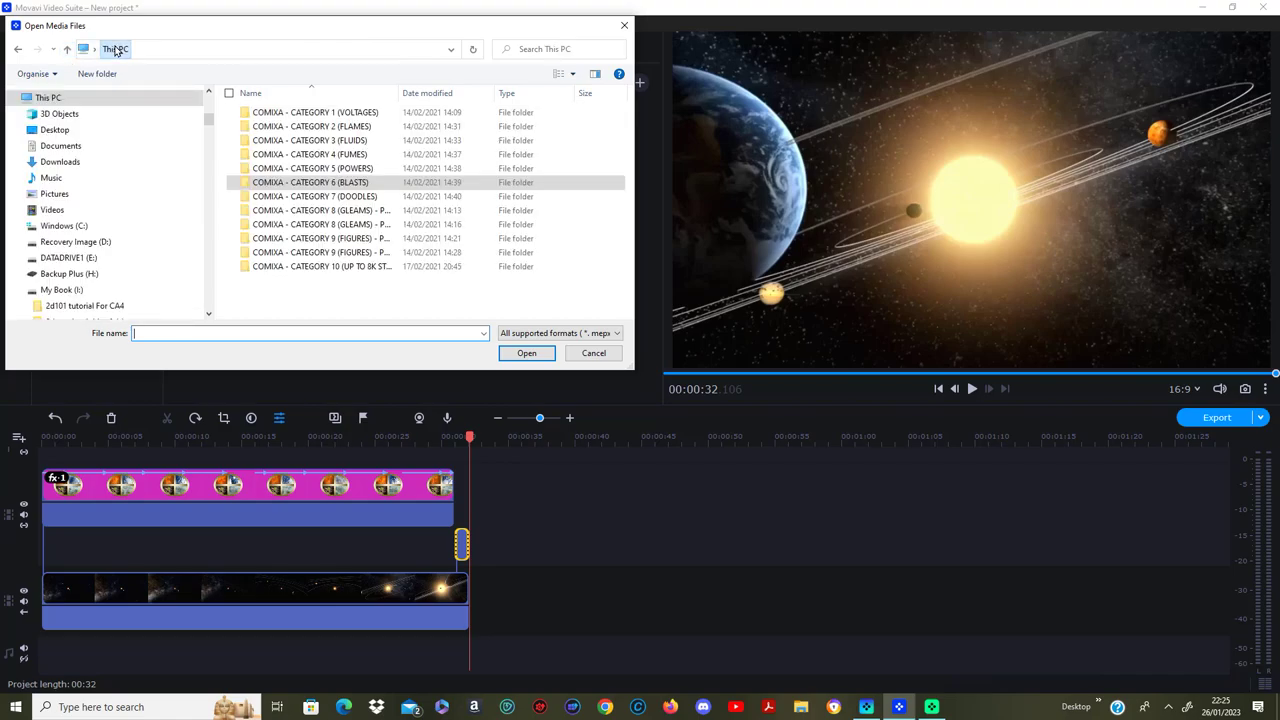
left_click(341, 267)
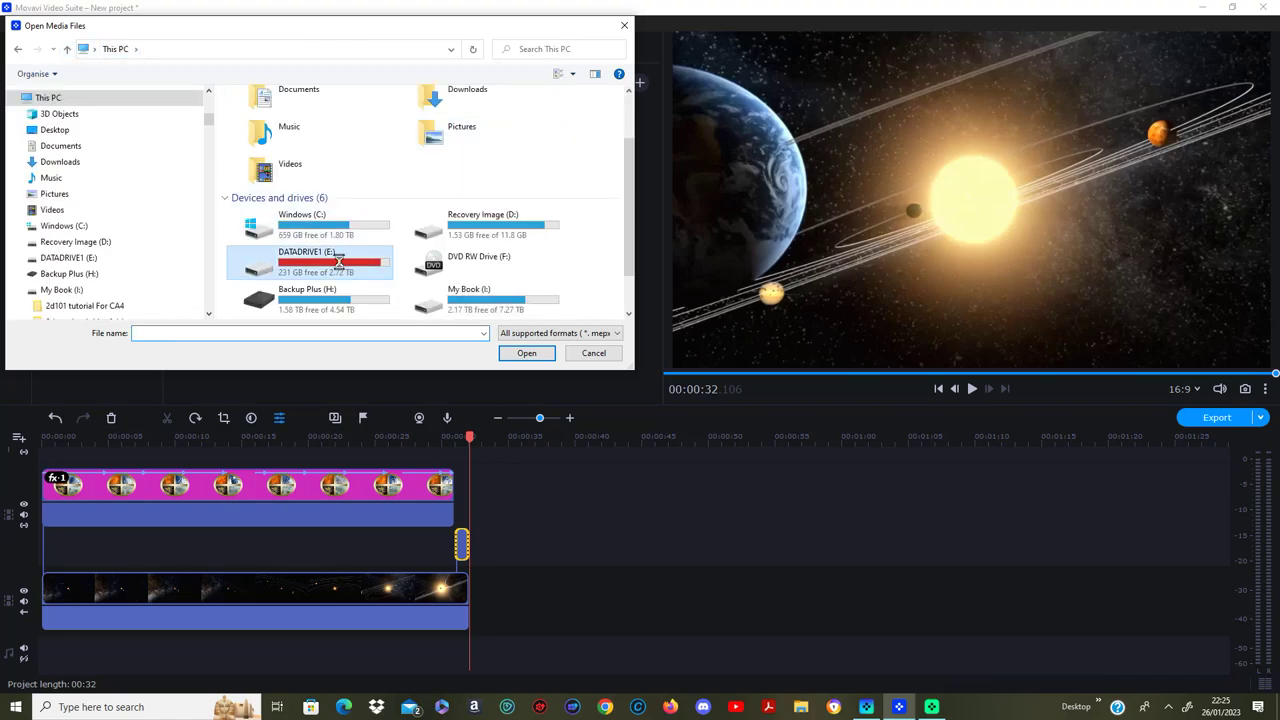
double_click(340, 263)
Step: Browse Savage Bundle > Over 10000 Sound Effects > Sound Effects_2 to the EXPLOSIONS folder
scroll(363, 223, "down", 5)
scroll(362, 220, "down", 5)
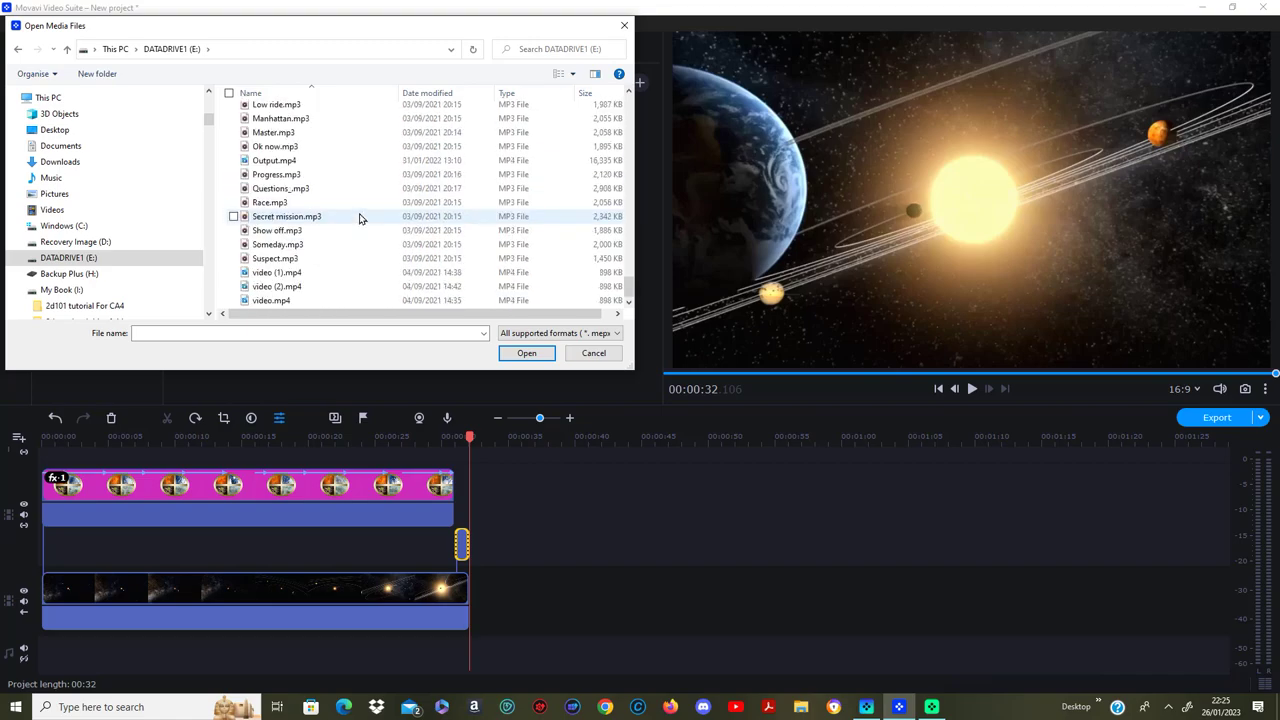
scroll(362, 219, "up", 4)
scroll(359, 219, "up", 5)
scroll(359, 220, "up", 4)
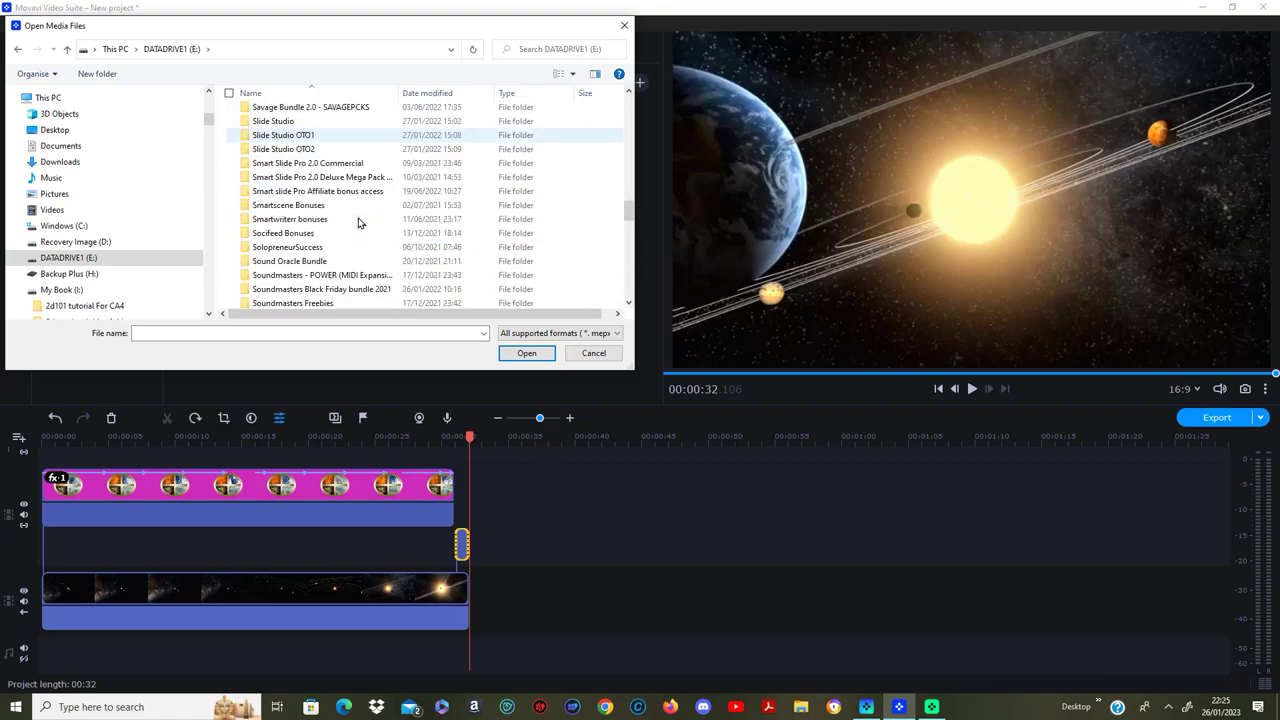
scroll(359, 222, "up", 2)
scroll(359, 222, "down", 5)
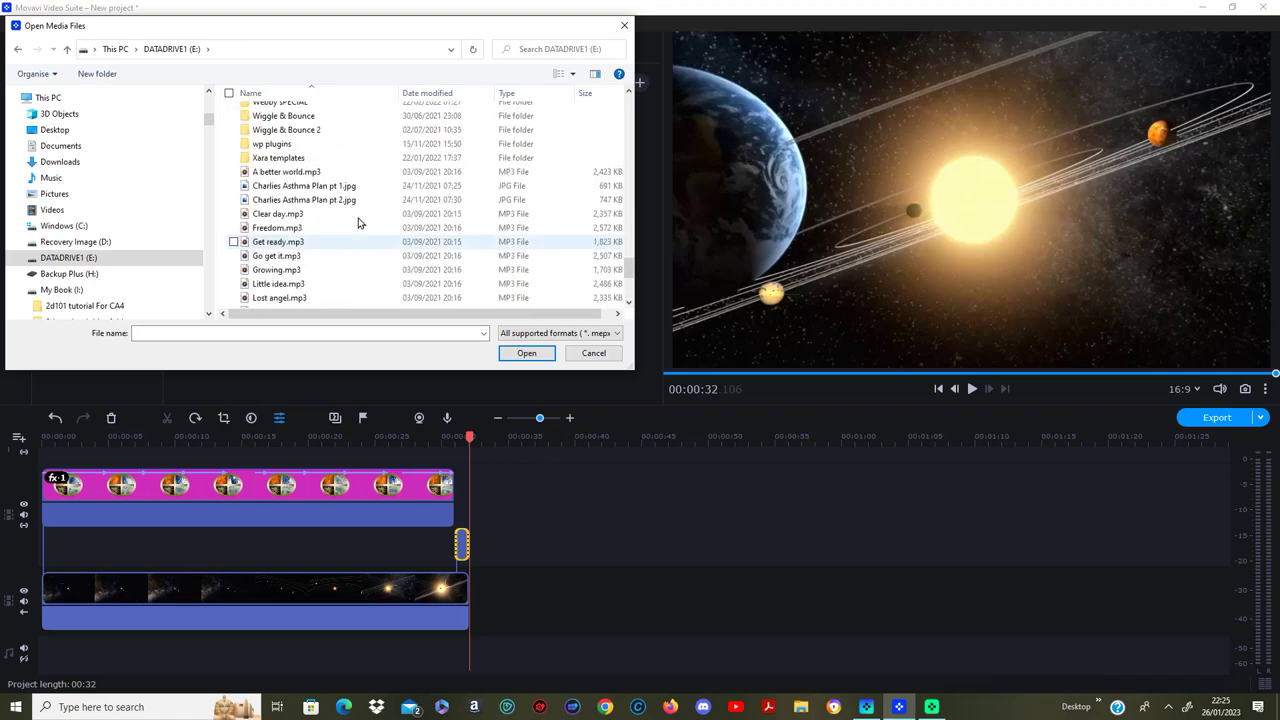
scroll(359, 222, "up", 3)
scroll(359, 222, "up", 3)
scroll(359, 222, "up", 4)
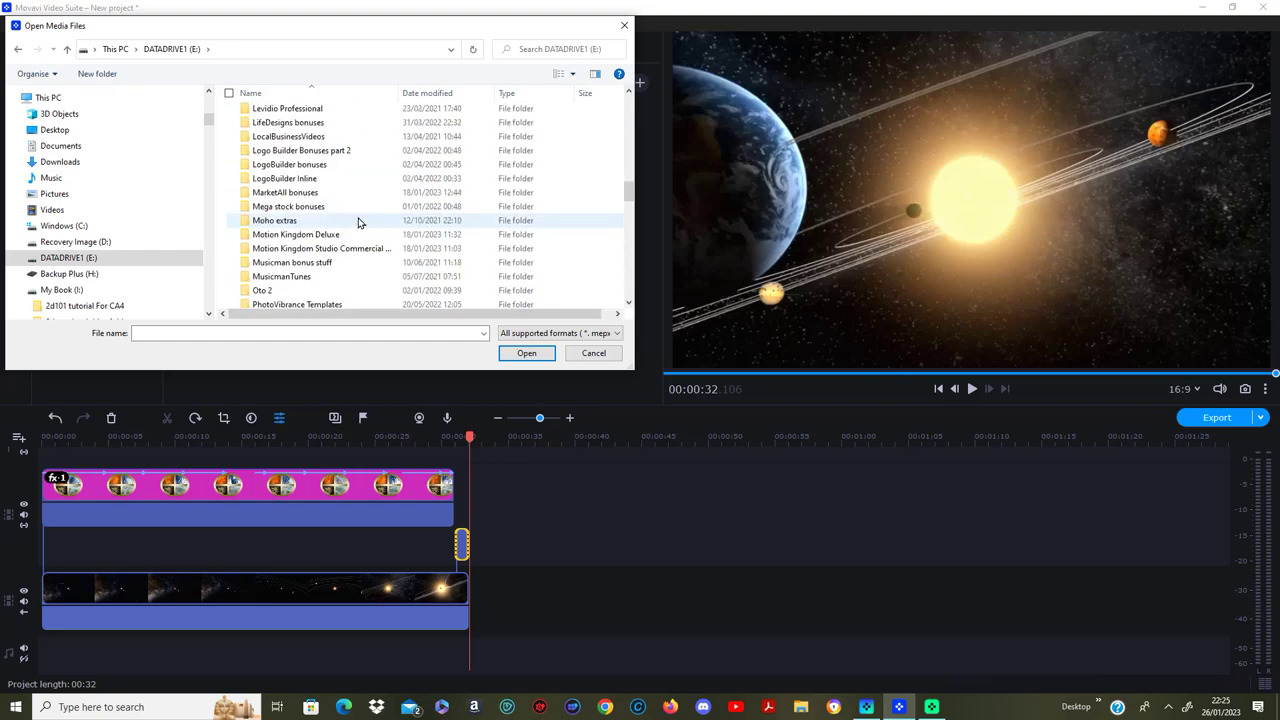
scroll(358, 221, "down", 5)
double_click(366, 194)
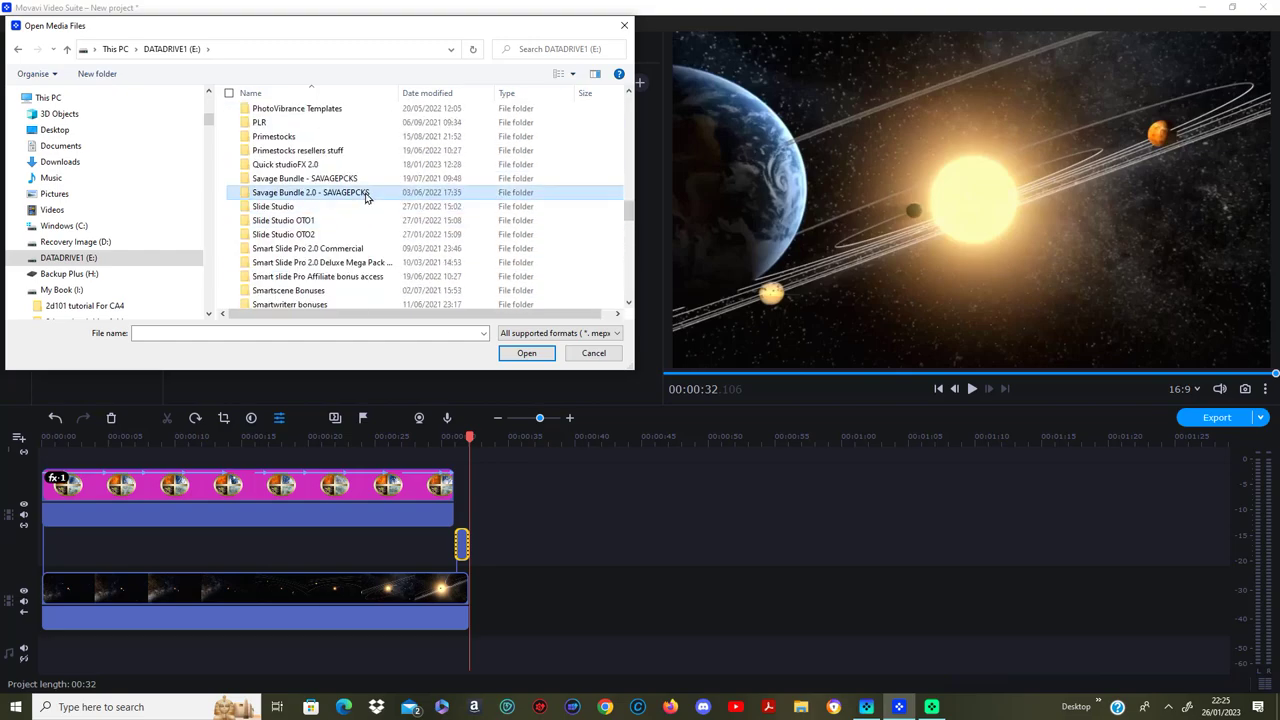
double_click(336, 127)
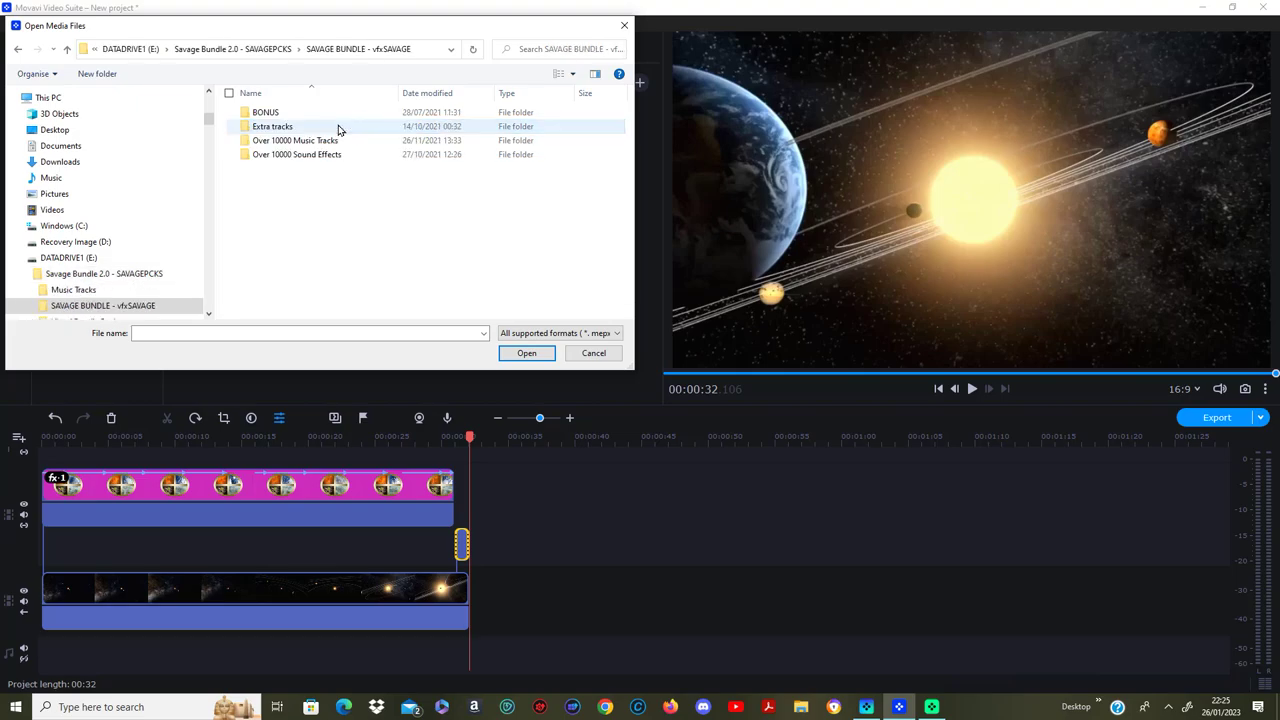
double_click(331, 157)
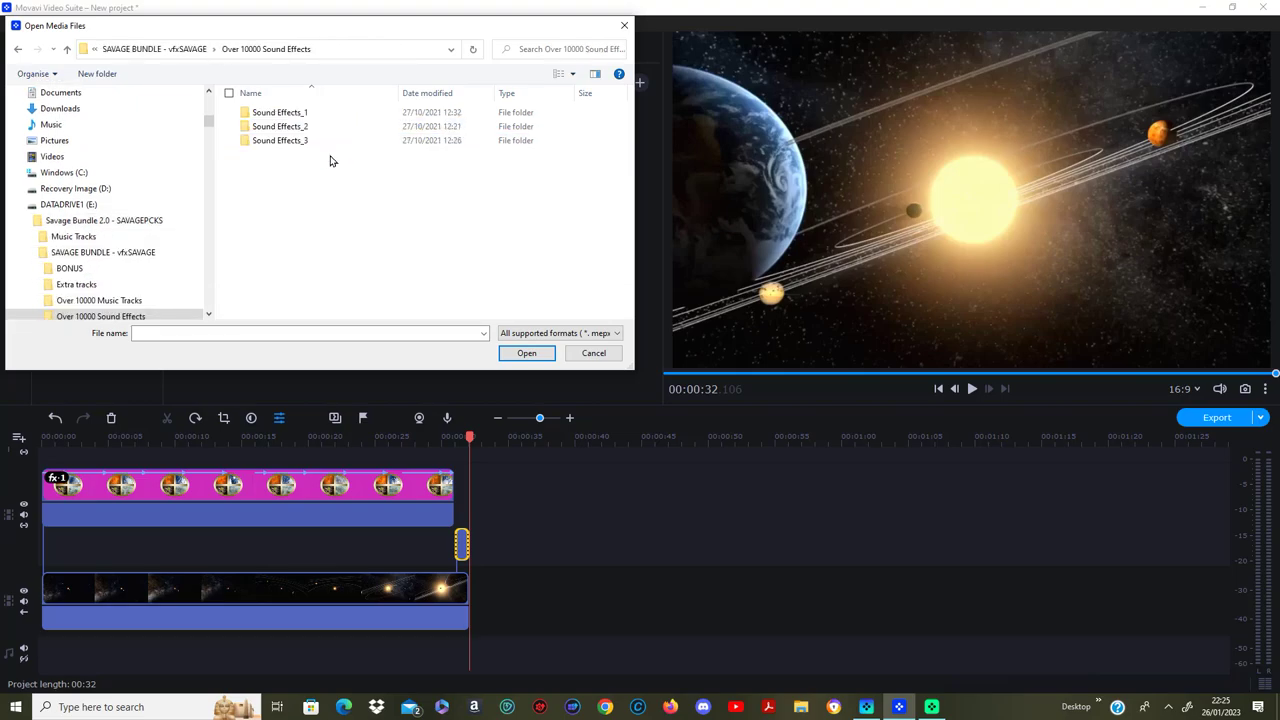
double_click(333, 128)
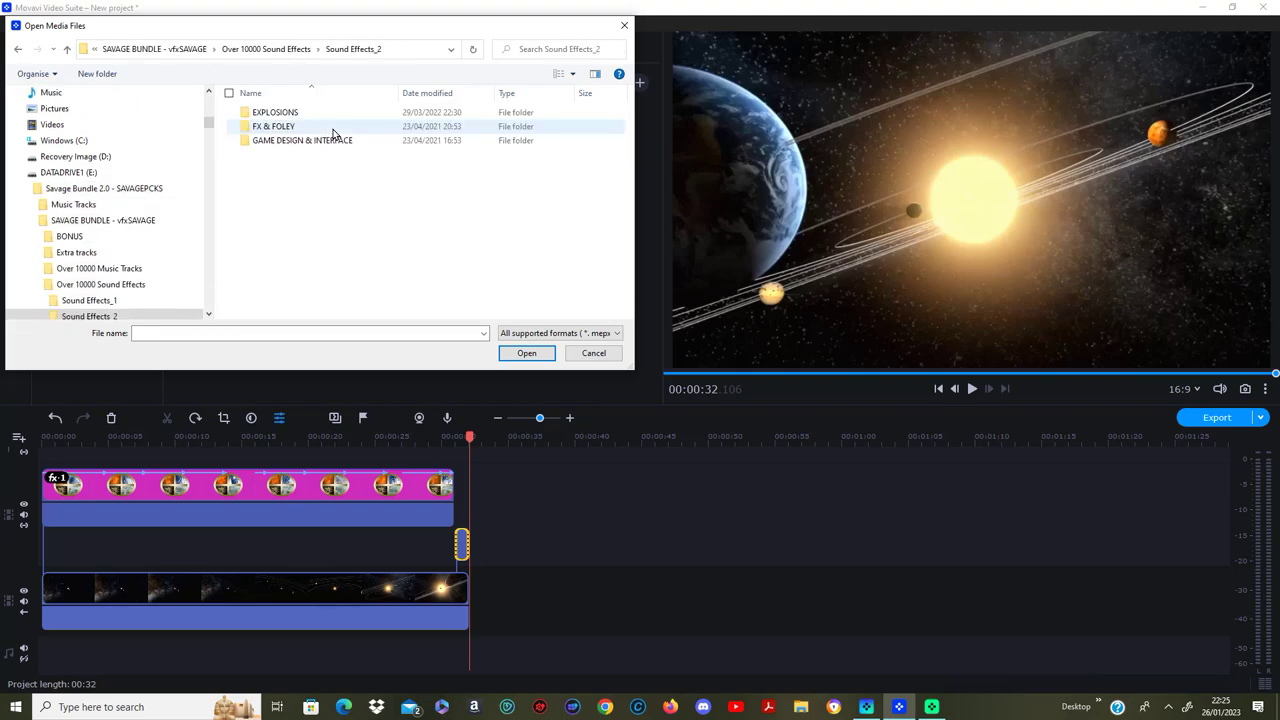
double_click(334, 116)
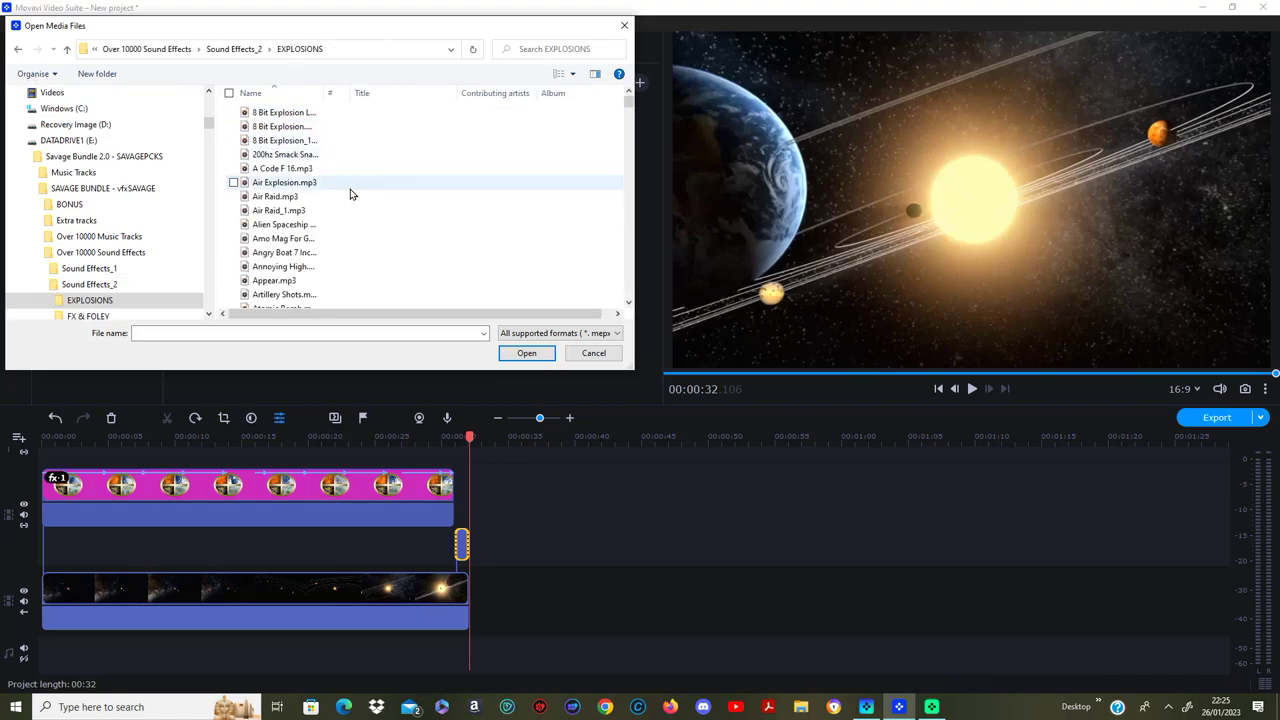
Step: Preview Boom 1.mp3 and Boom.mp3, then import Boom.mp3
scroll(345, 220, "down", 6)
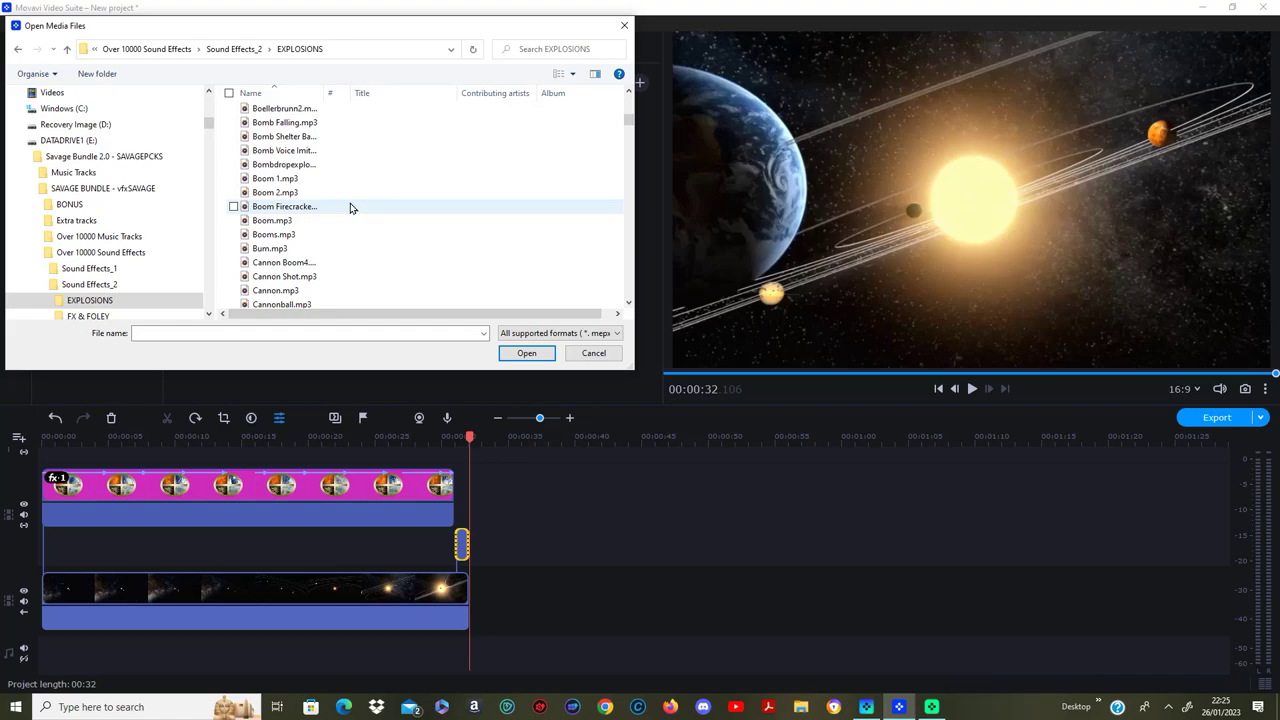
left_click(293, 180)
right_click(293, 180)
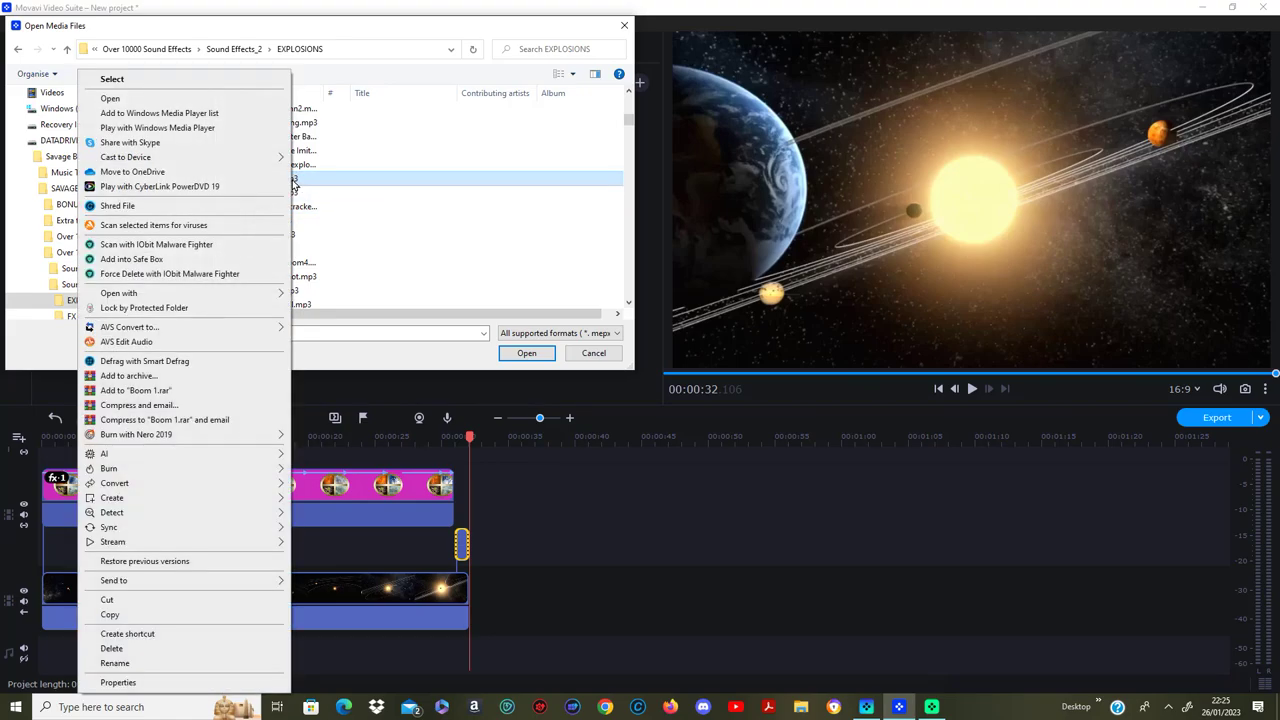
left_click(240, 100)
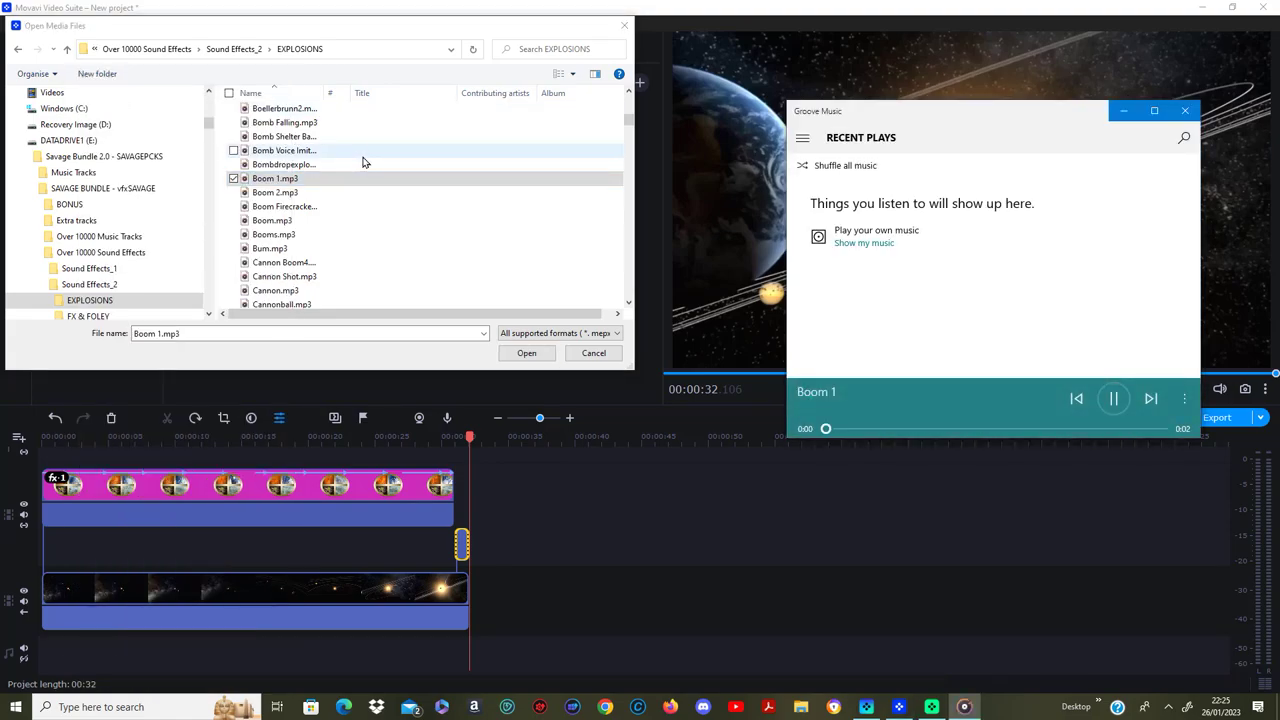
left_click(1183, 113)
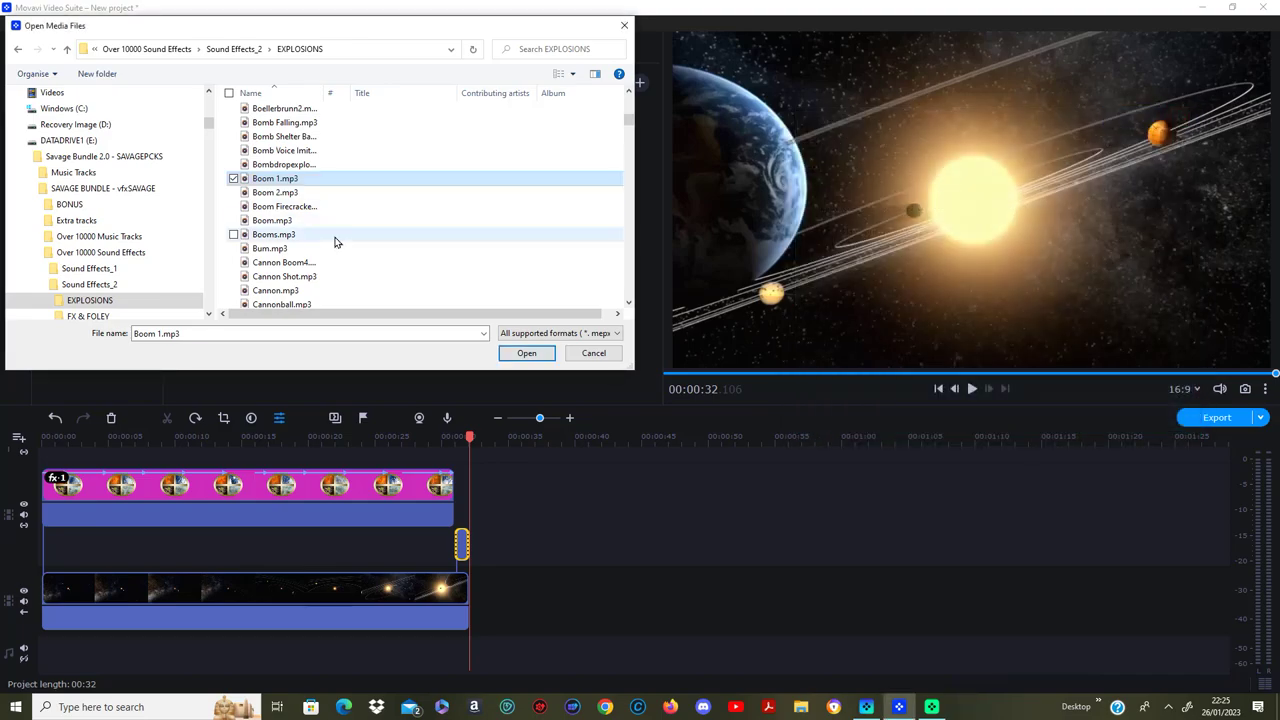
right_click(288, 220)
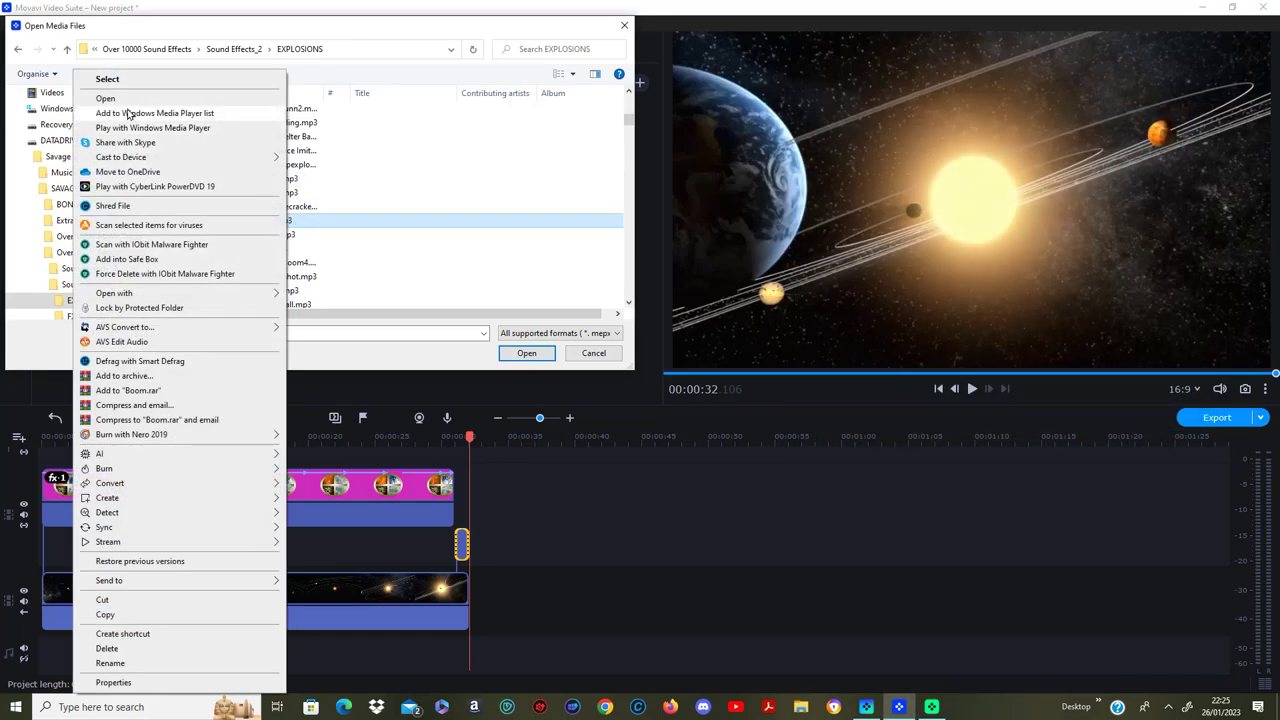
left_click(105, 98)
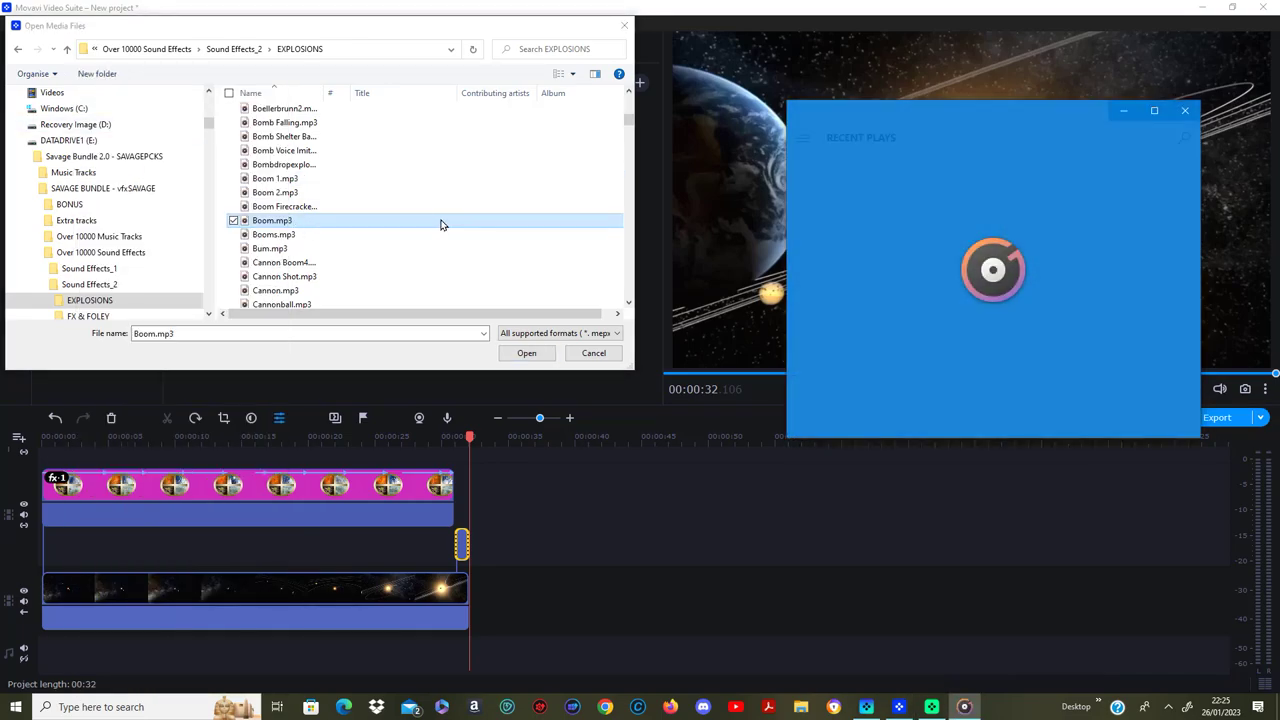
left_click(1184, 110)
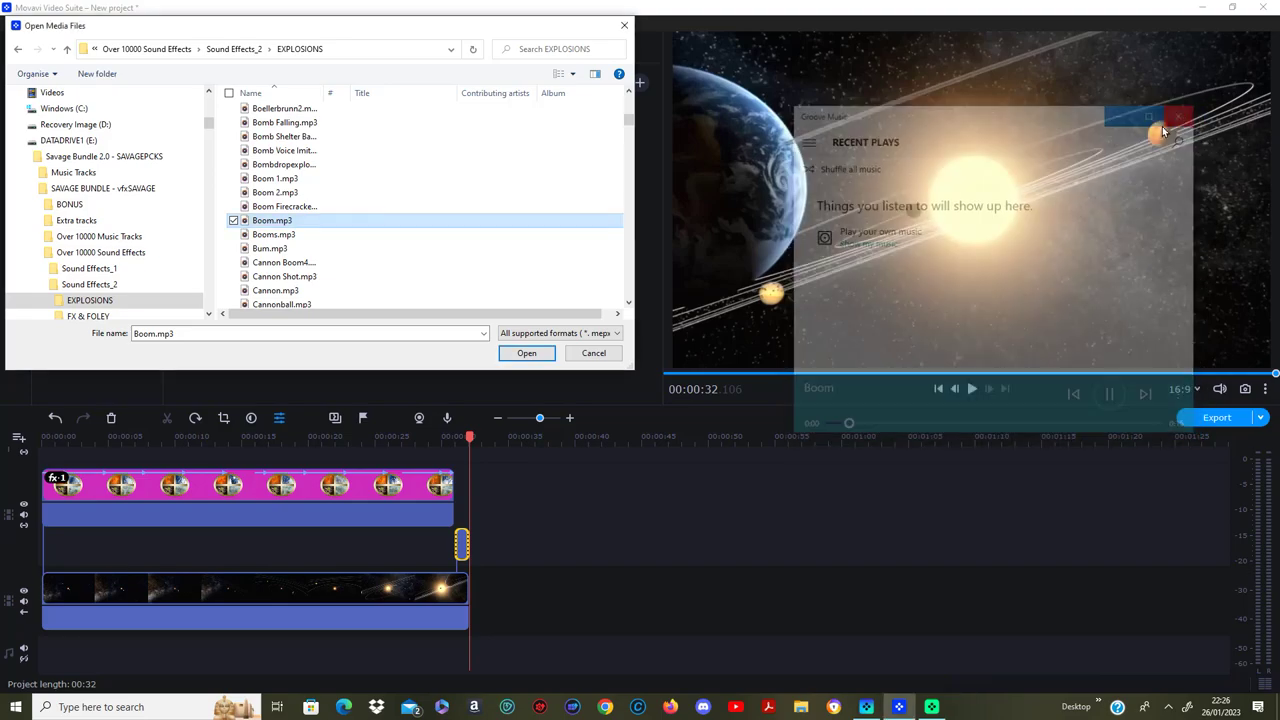
left_click(547, 356)
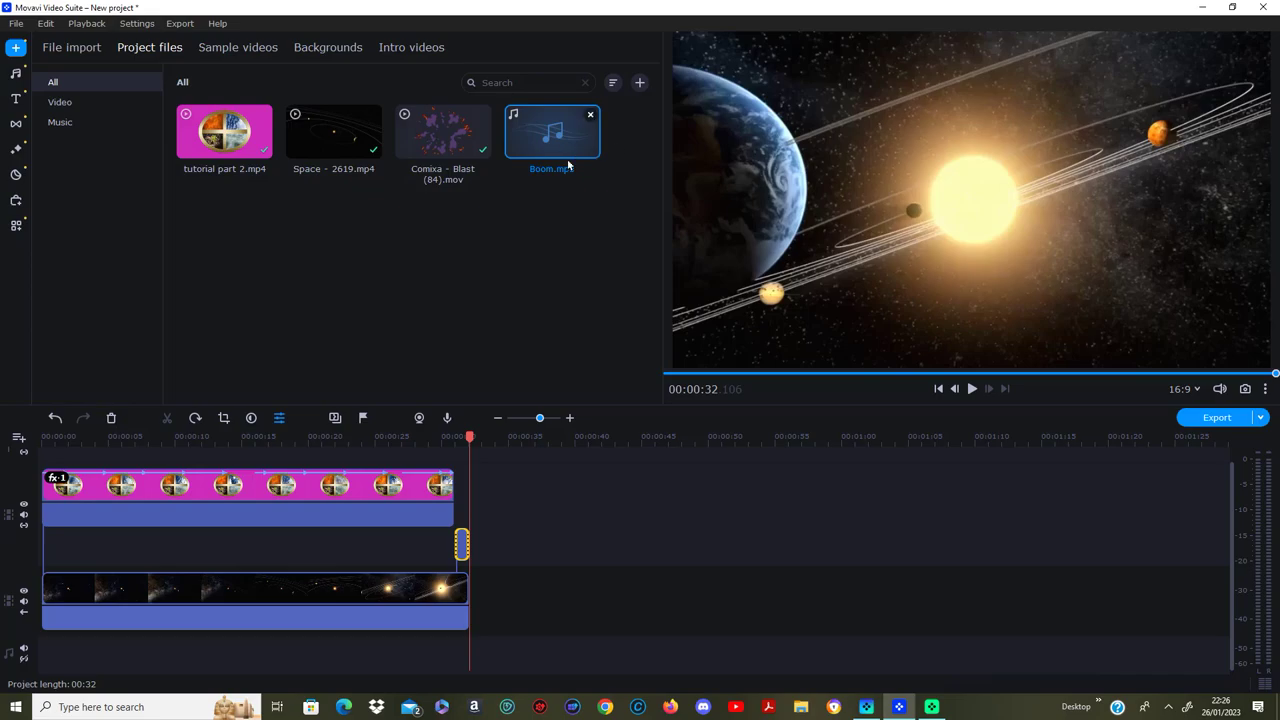
Step: Place Boom.mp3 on the audio track near 0:30, trim it short, and play the ending
left_click_drag(568, 165, 461, 662)
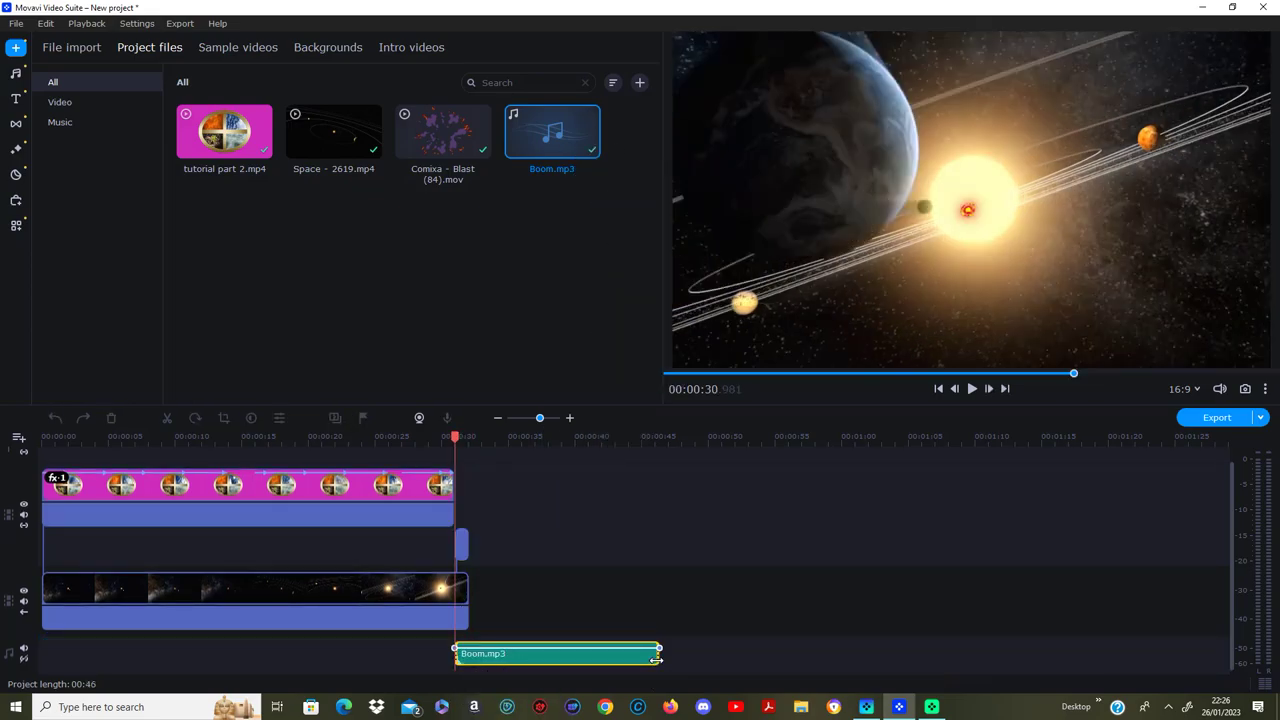
left_click_drag(656, 660, 468, 672)
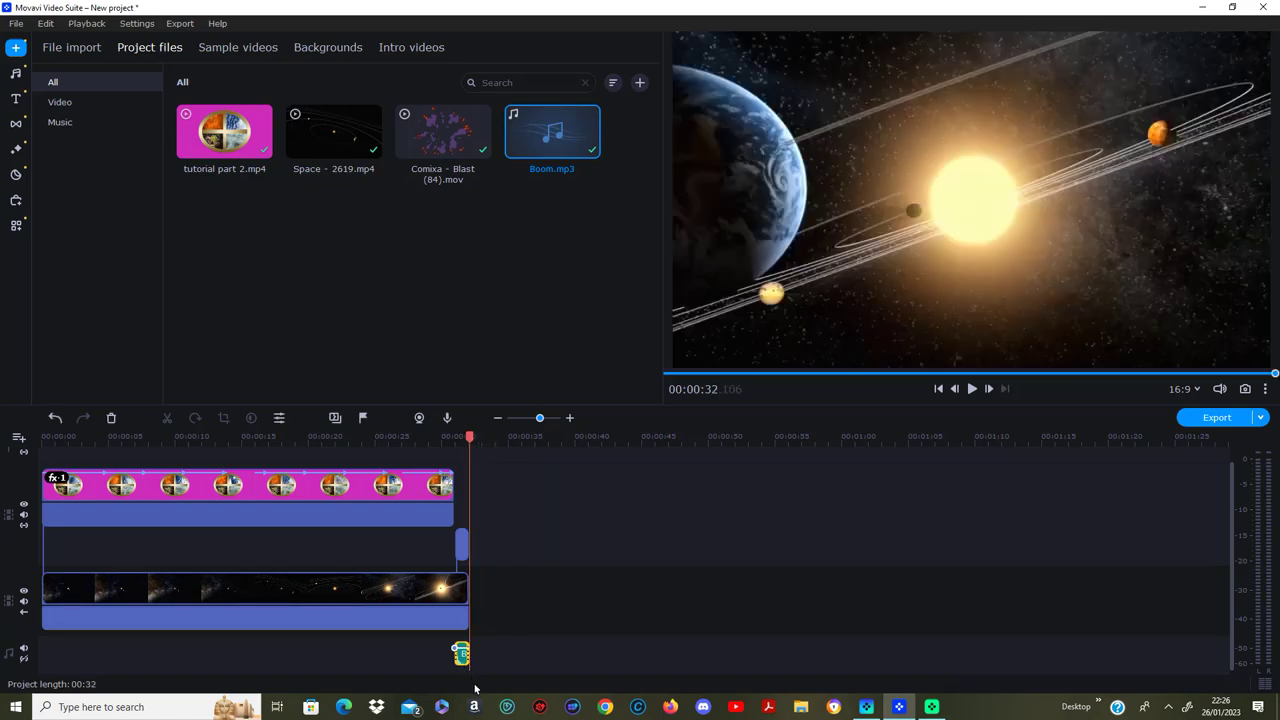
left_click(427, 447)
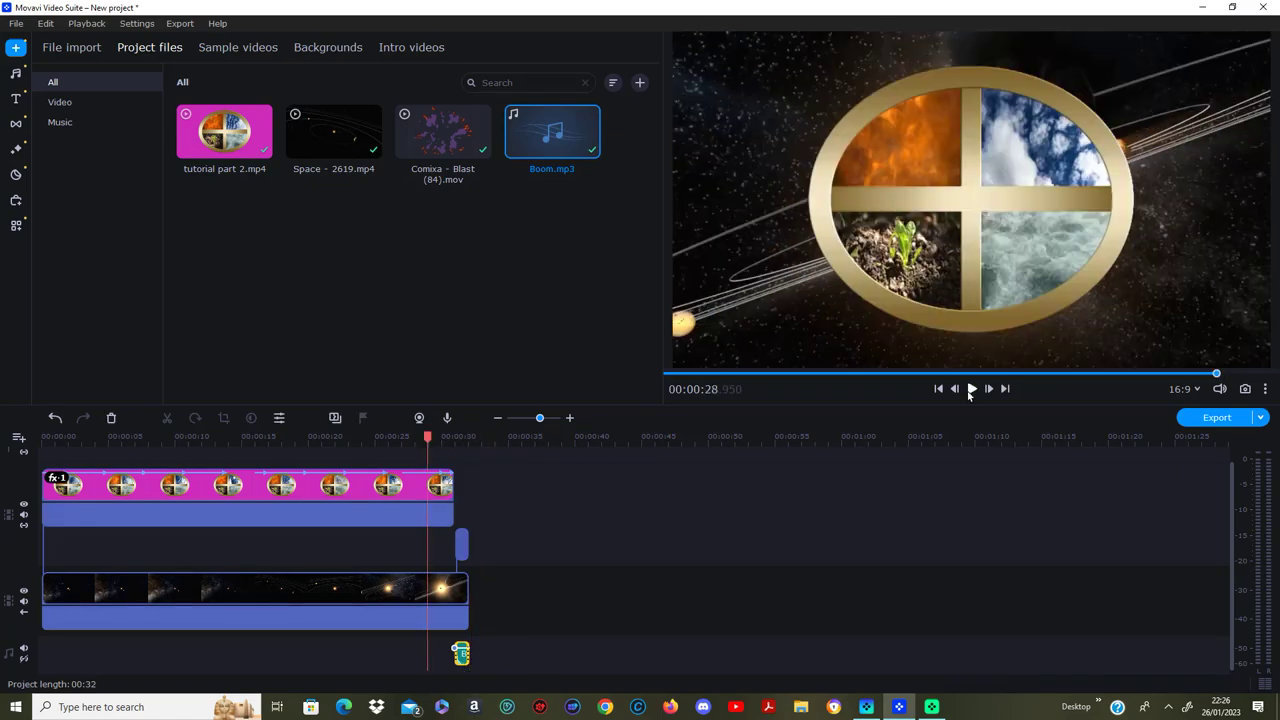
left_click(970, 391)
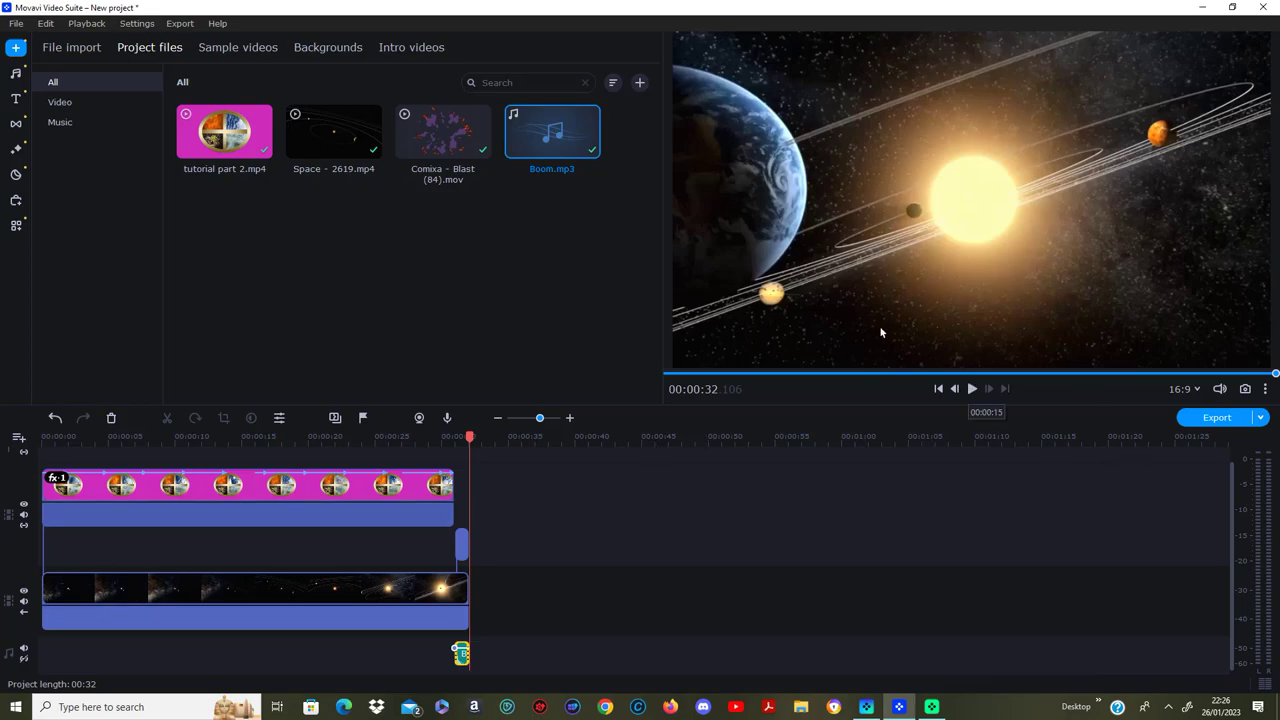
Step: Preview the Chillout track in the music library and add it to the audio track's start
left_click(17, 73)
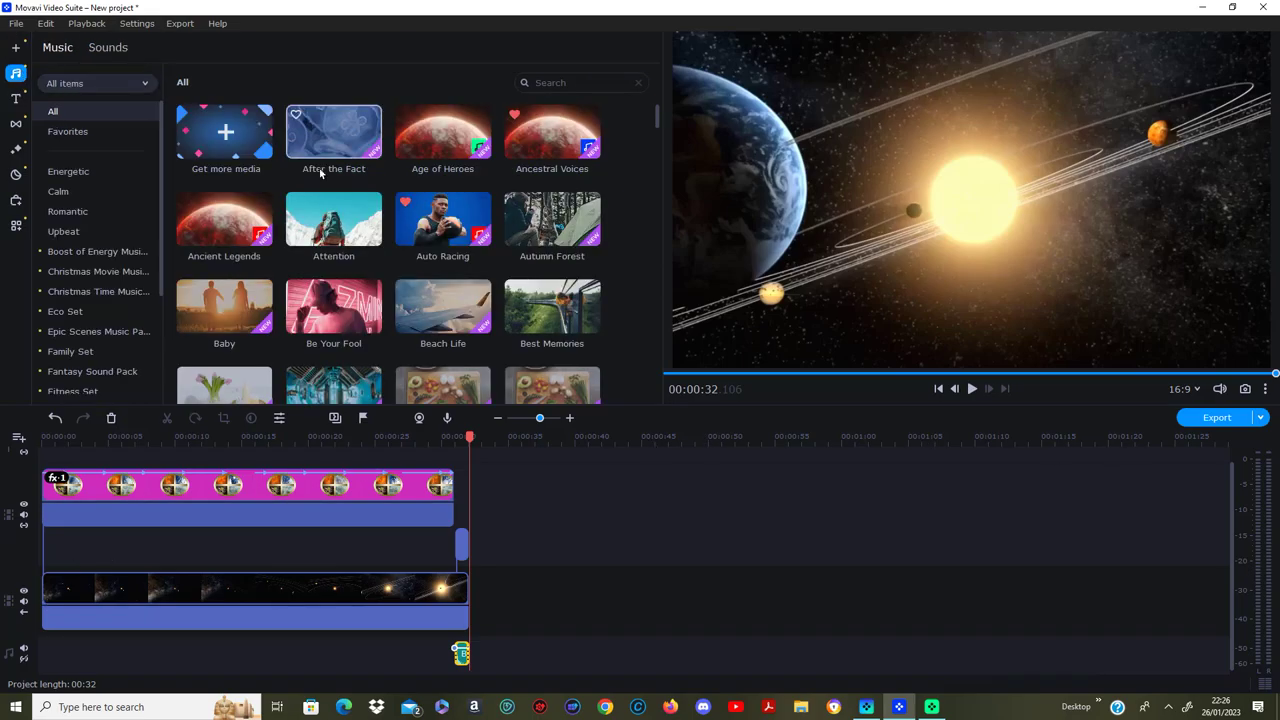
scroll(340, 220, "down", 3)
scroll(375, 245, "down", 2)
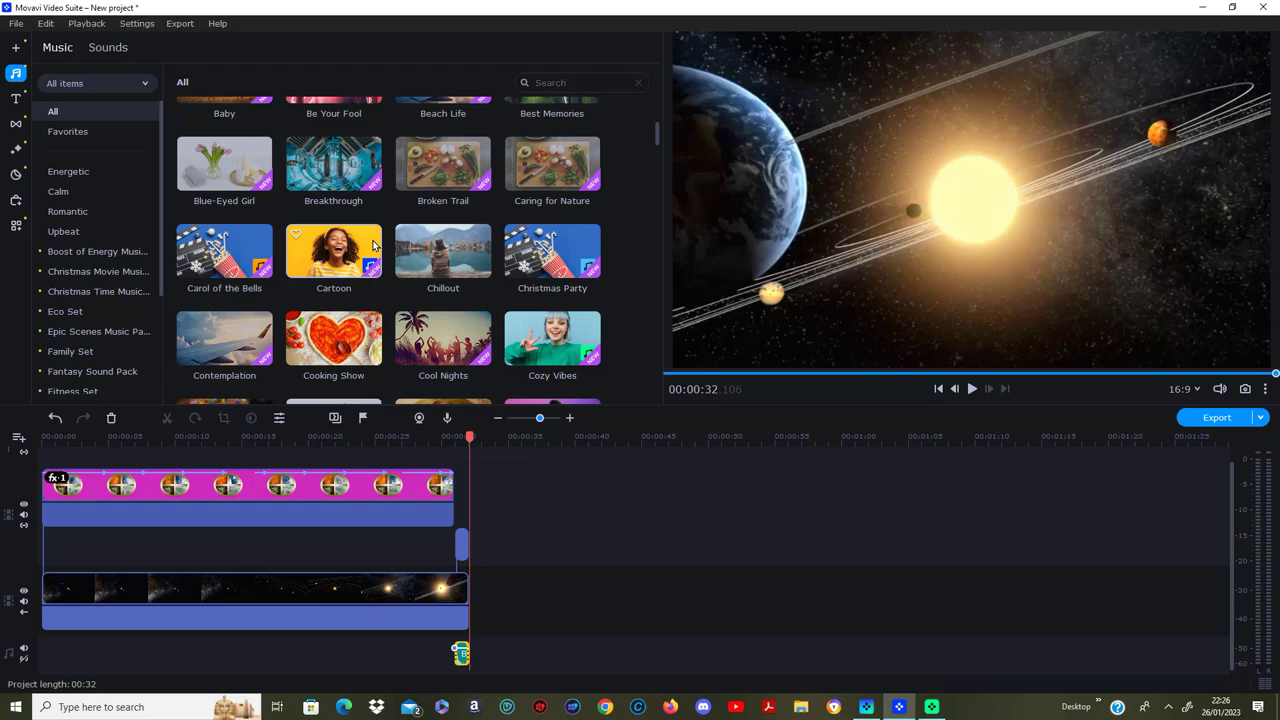
scroll(375, 245, "down", 4)
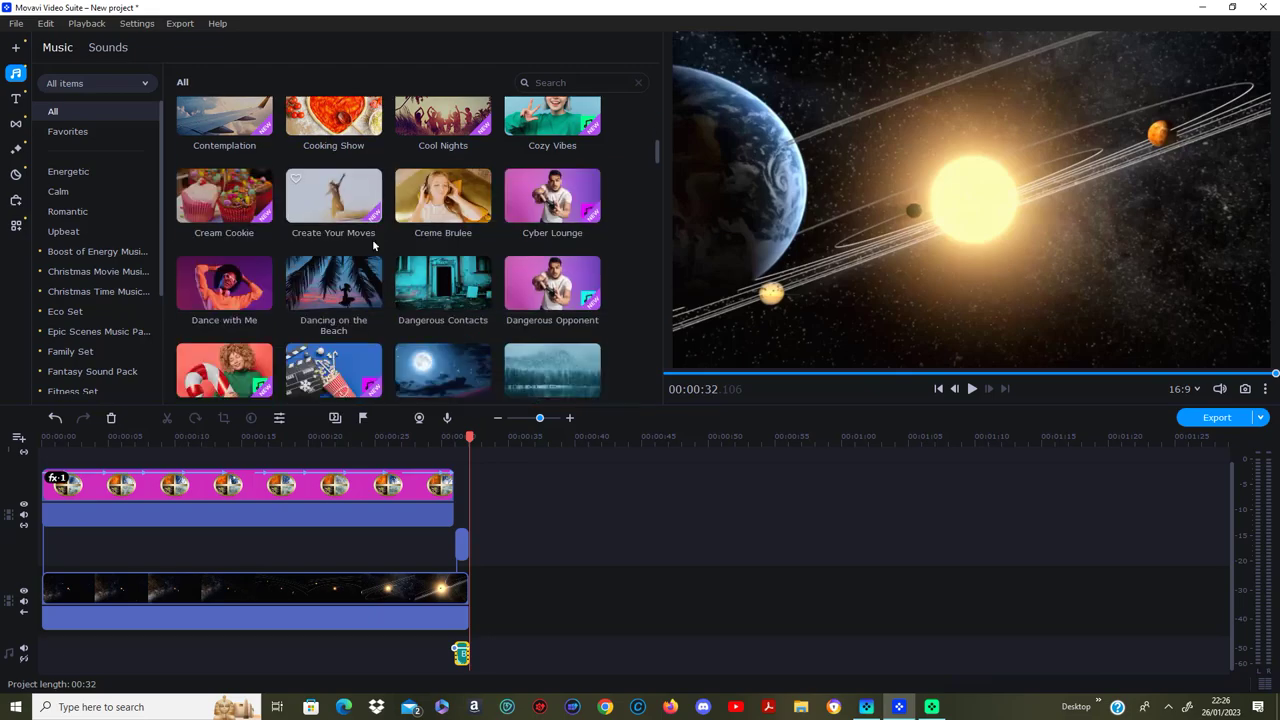
scroll(375, 245, "up", 1)
scroll(570, 240, "up", 1)
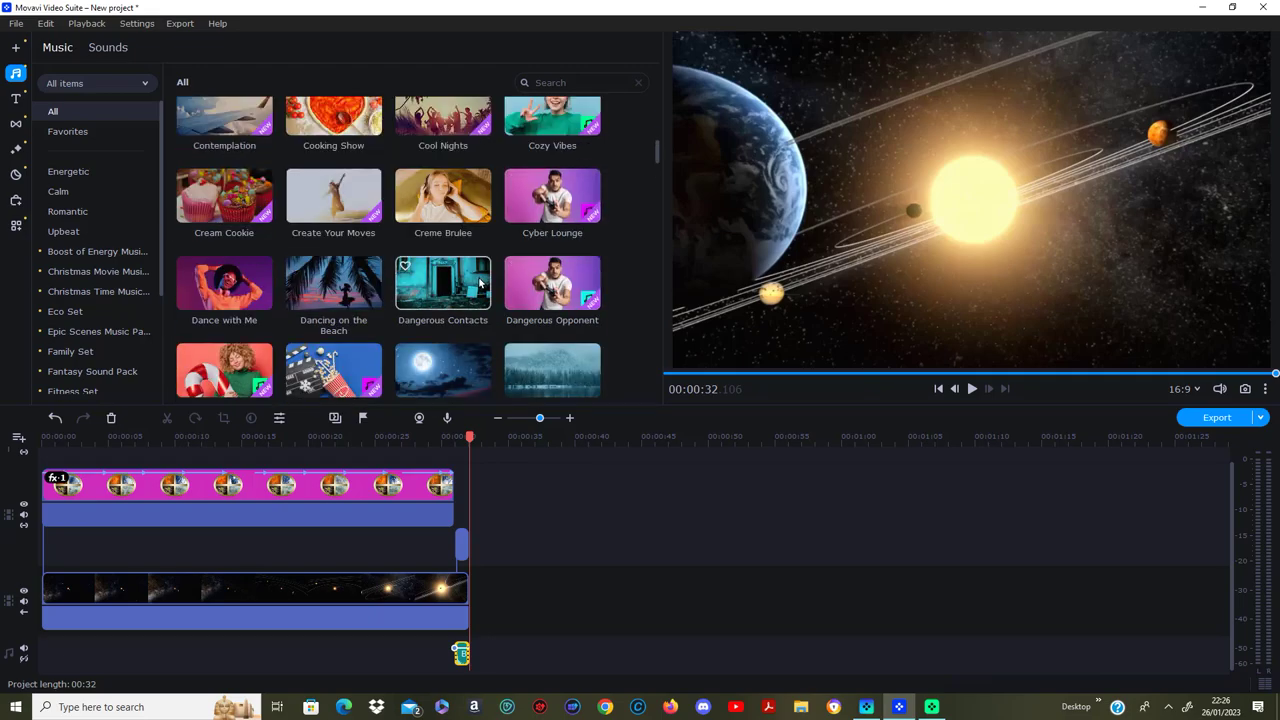
scroll(440, 280, "up", 1)
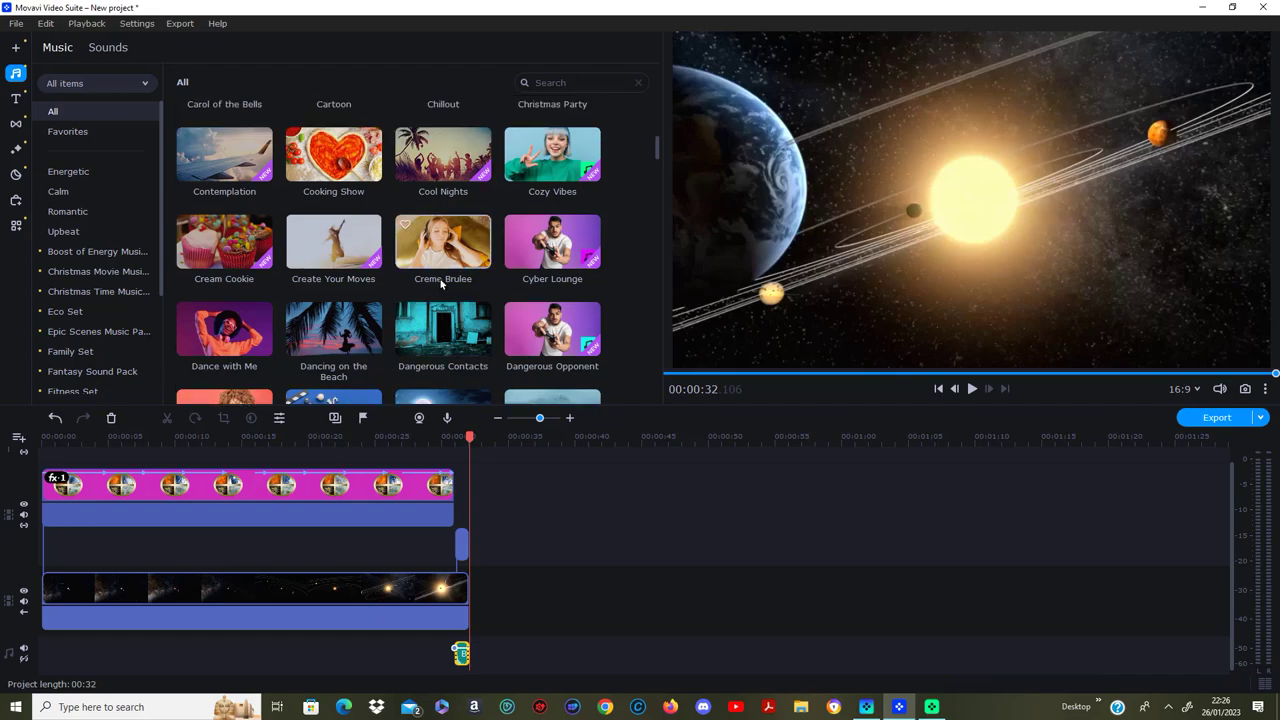
scroll(444, 286, "up", 1)
scroll(445, 200, "up", 1)
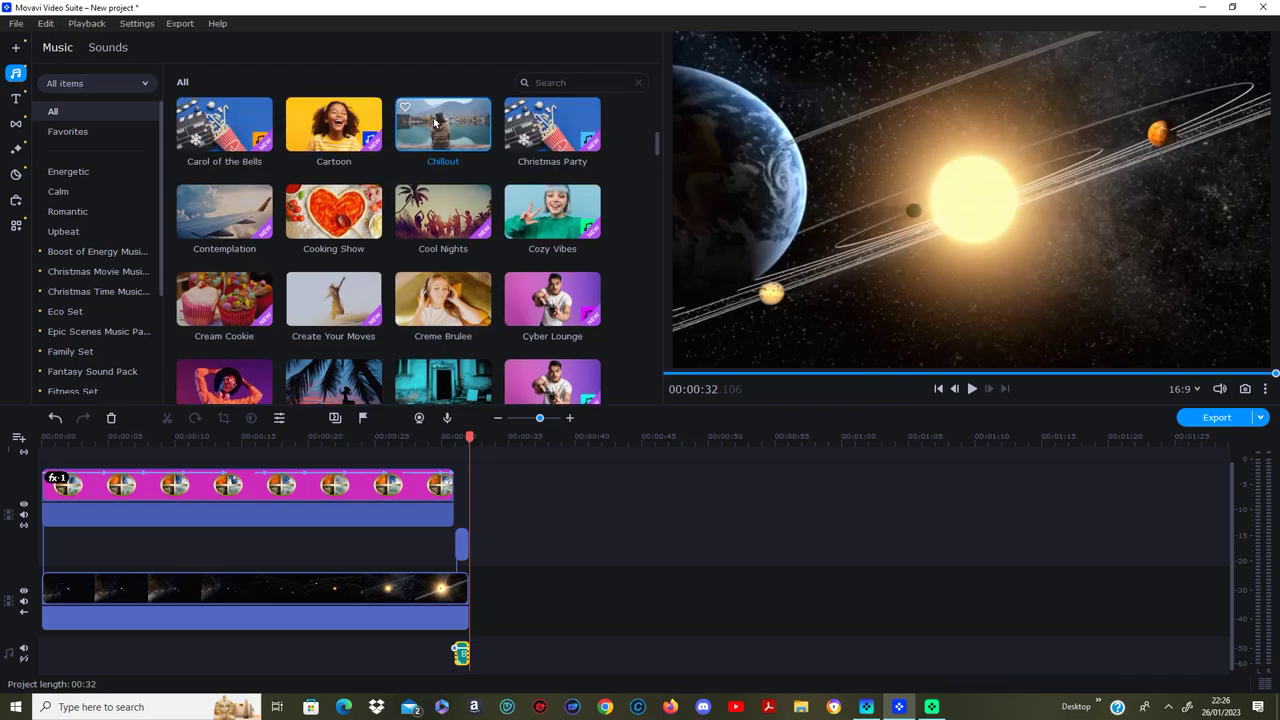
left_click(446, 125)
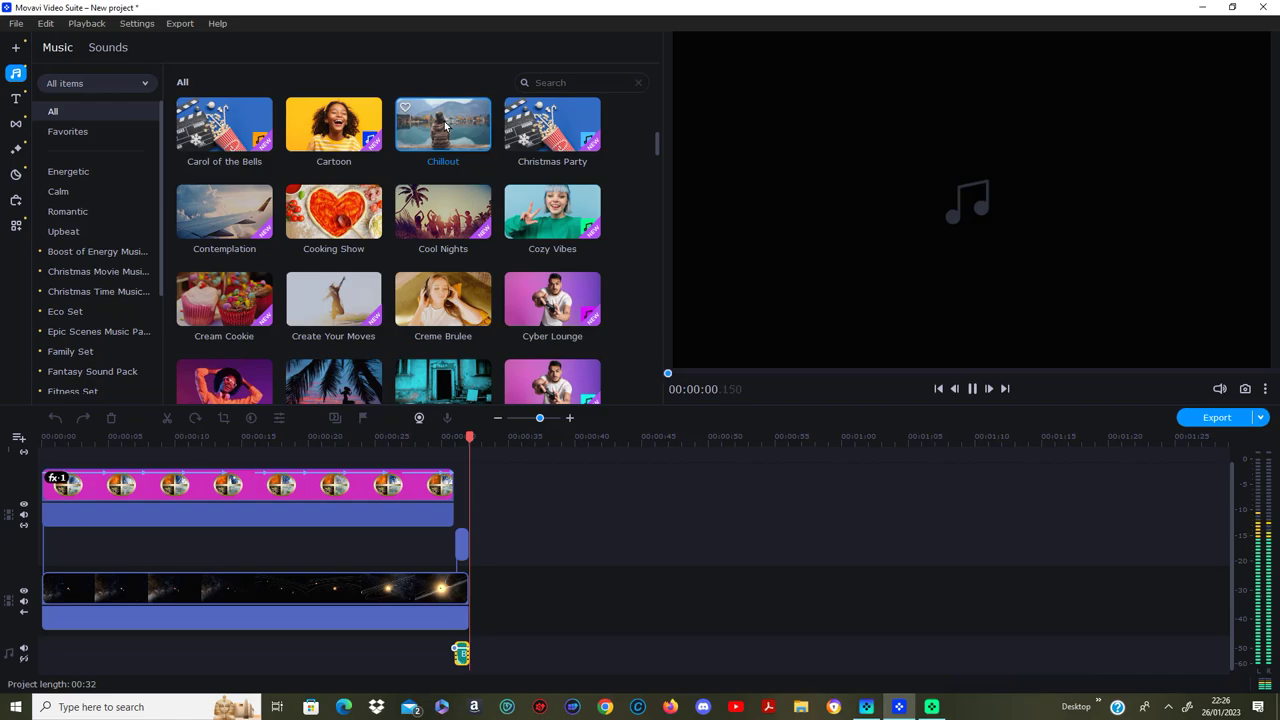
left_click_drag(443, 125, 40, 658)
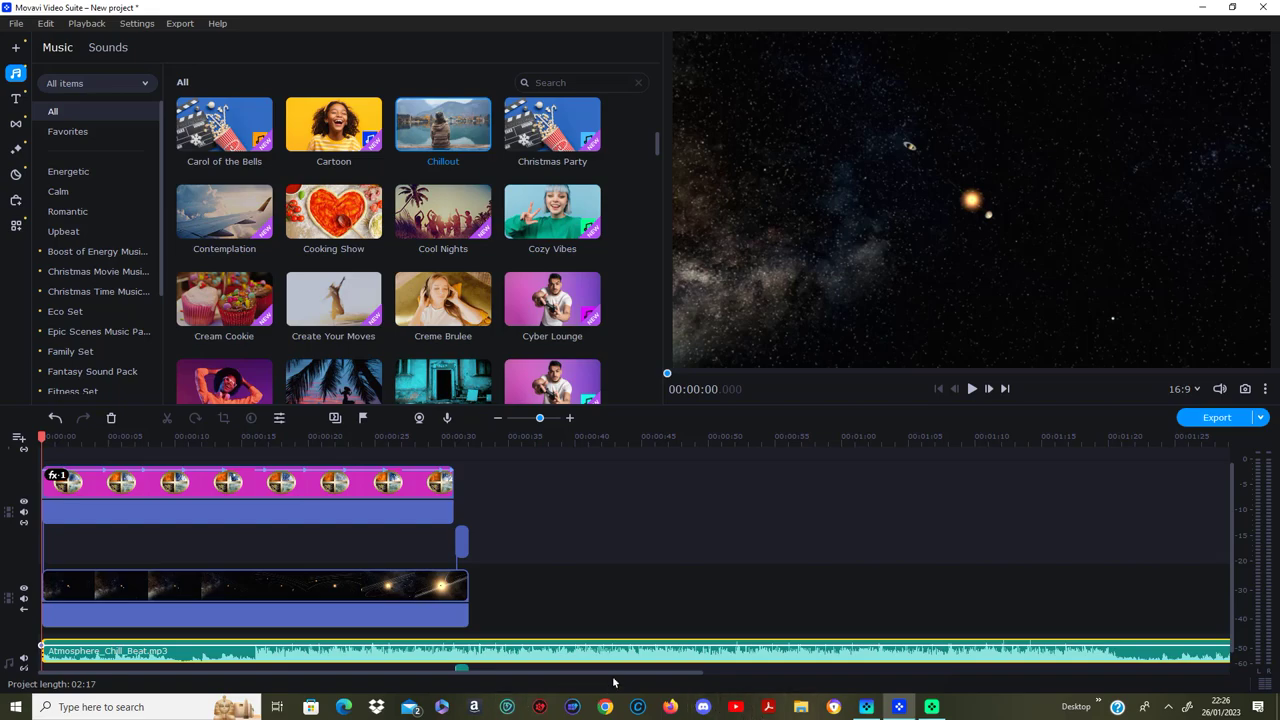
Step: Trim the Atmosphere_Chill_Beat.mp3 music so it ends at 00:00:32
left_click_drag(614, 673, 1079, 712)
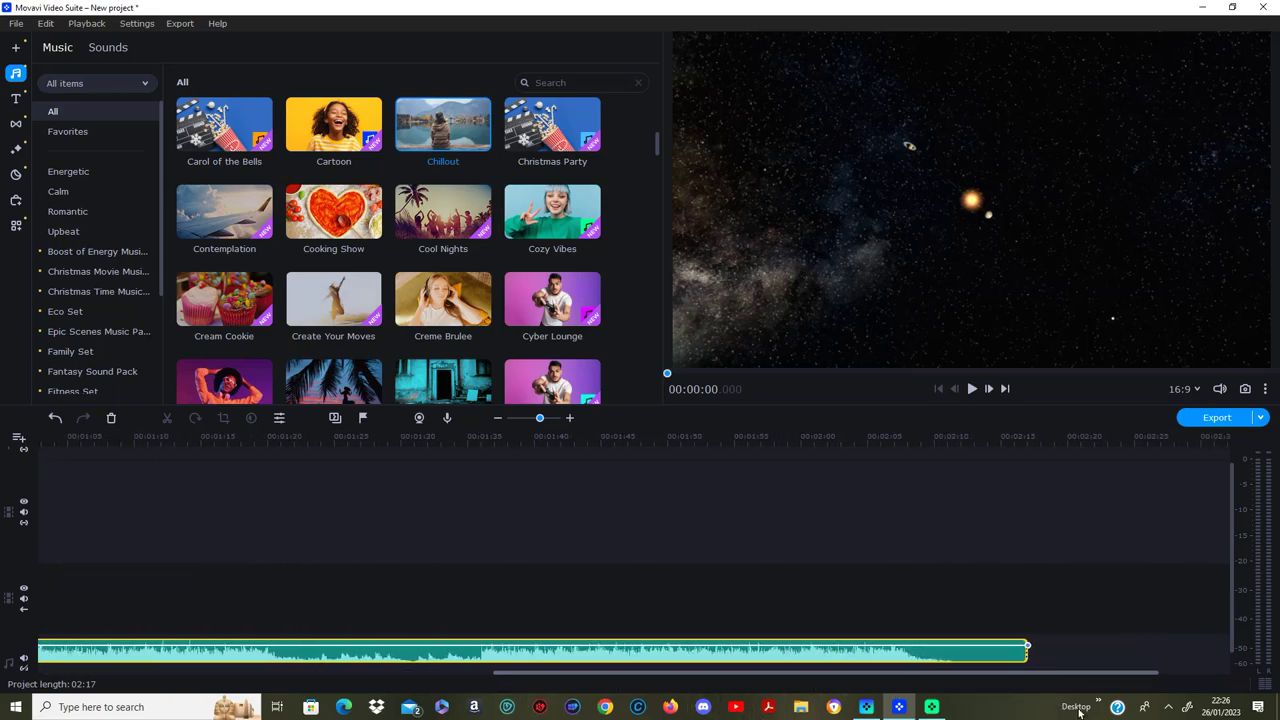
left_click_drag(1030, 655, 6, 625)
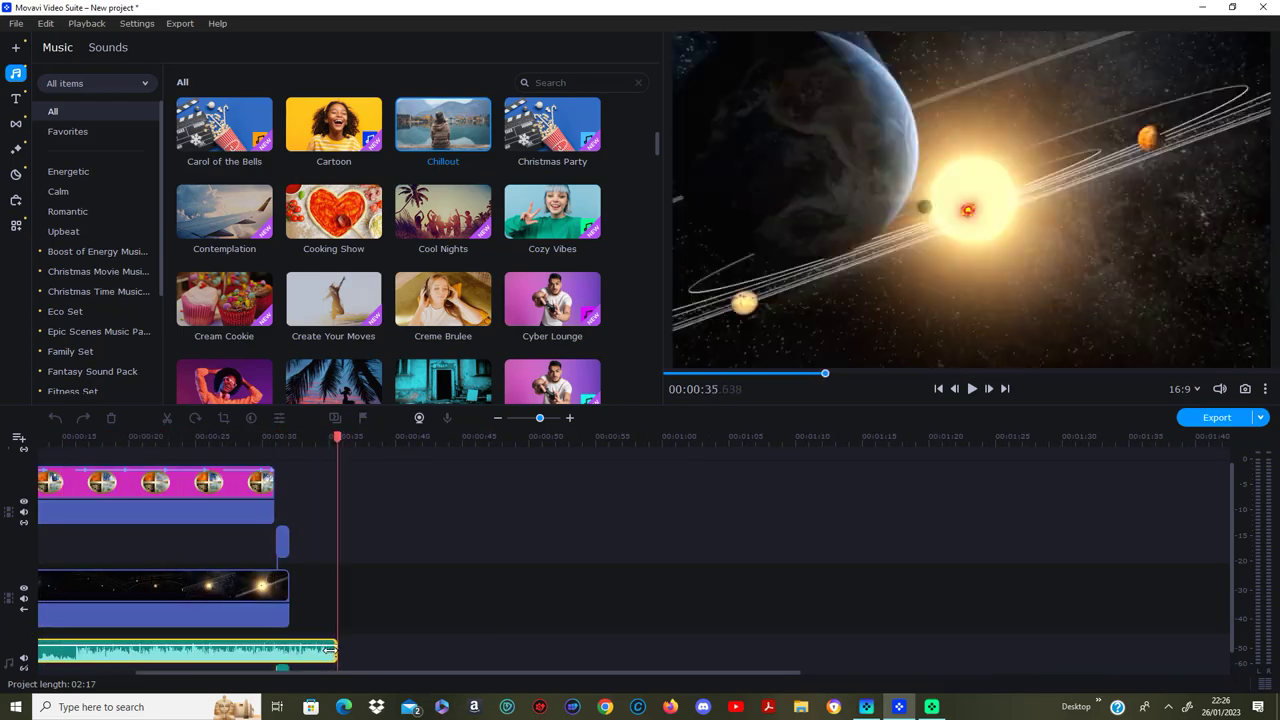
left_click_drag(6, 625, 289, 651)
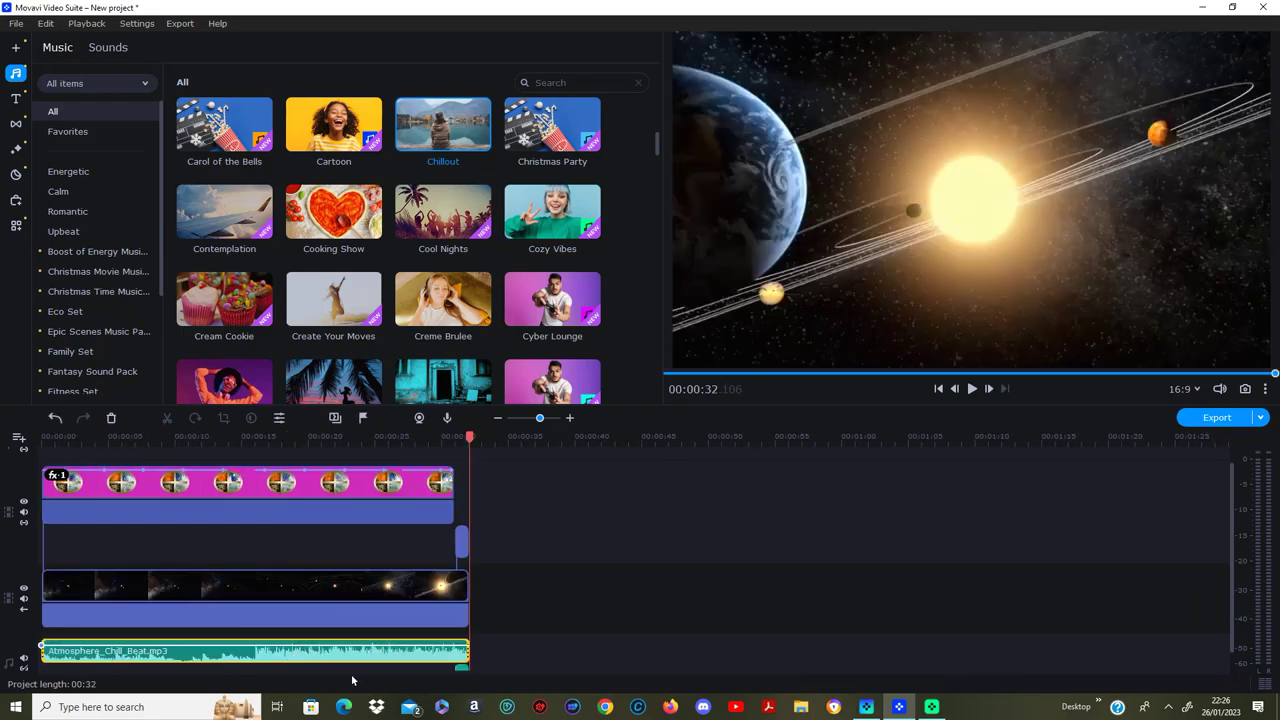
Step: Apply the My preset 5 equalizer to the background music
left_click(15, 225)
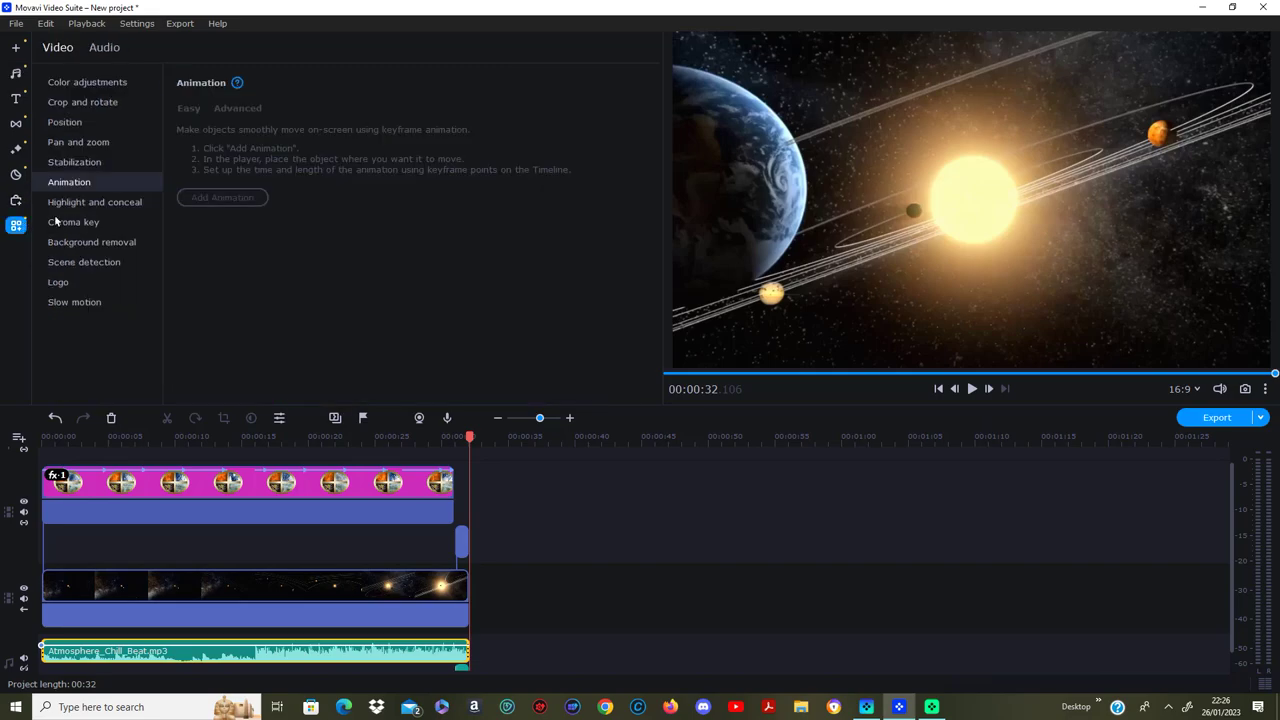
left_click(106, 49)
left_click(102, 121)
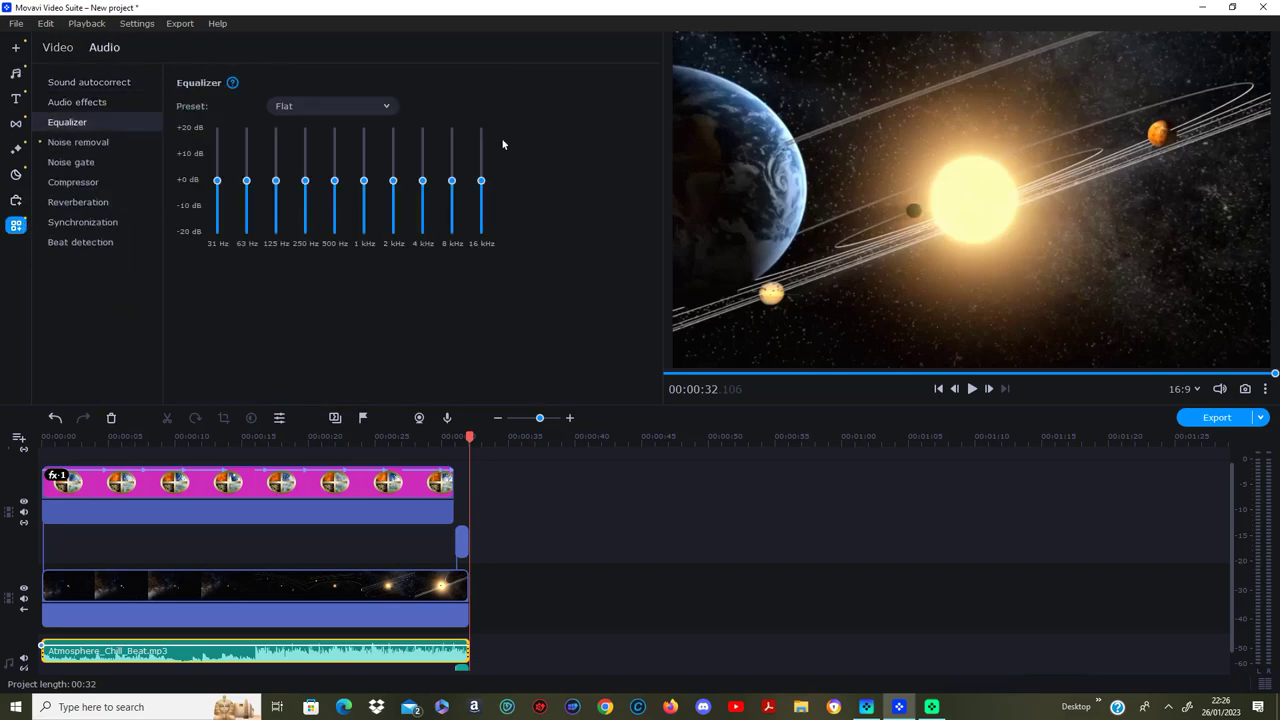
left_click(386, 106)
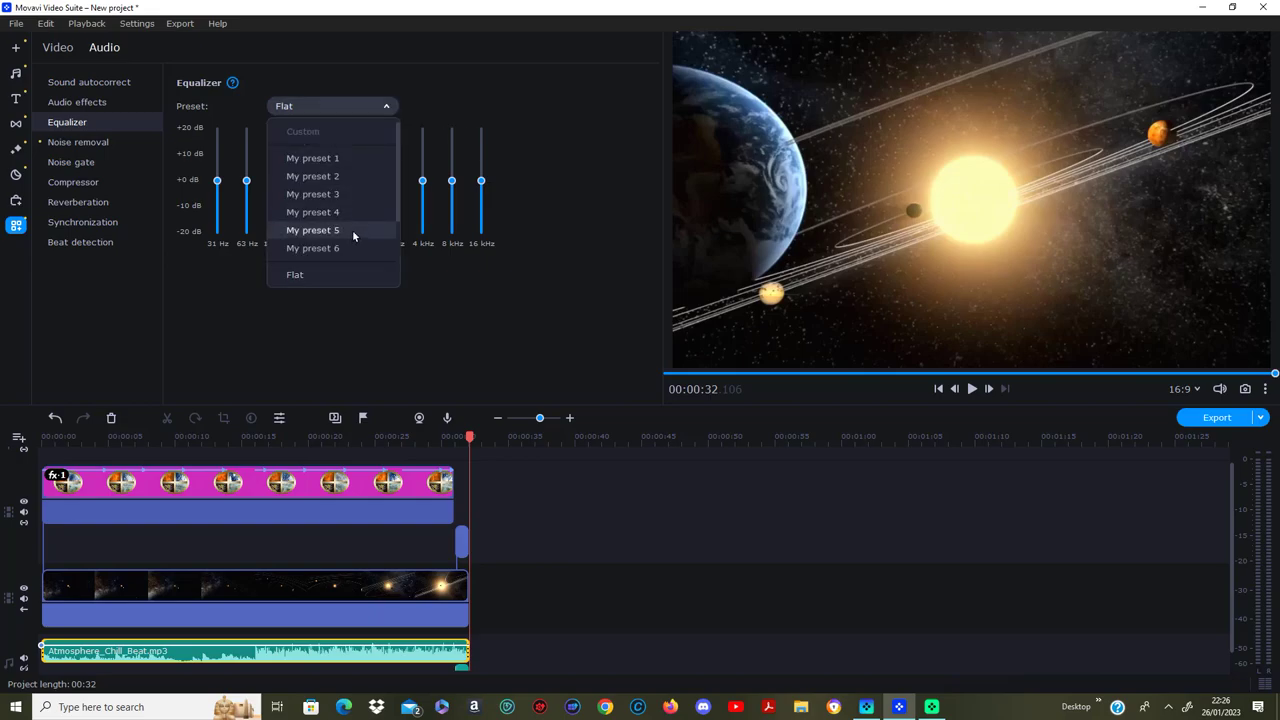
left_click(352, 230)
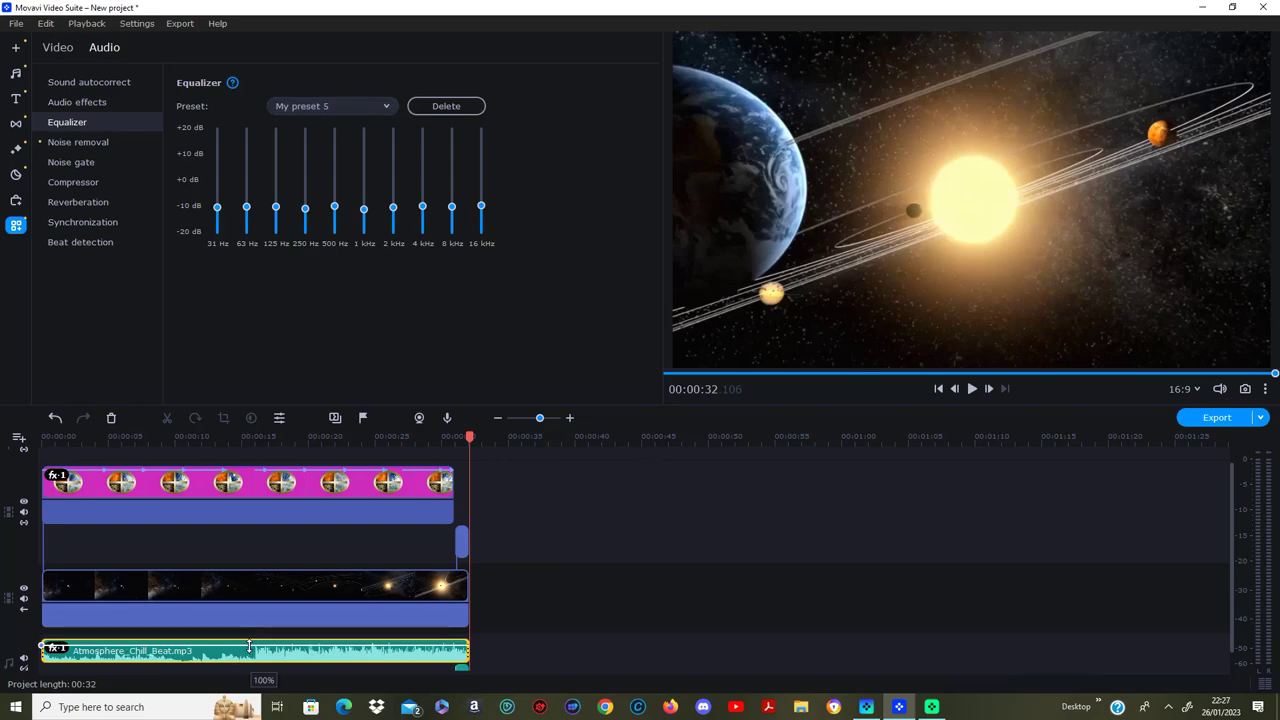
Step: Set the background music's volume to 56%
left_click_drag(249, 647, 247, 651)
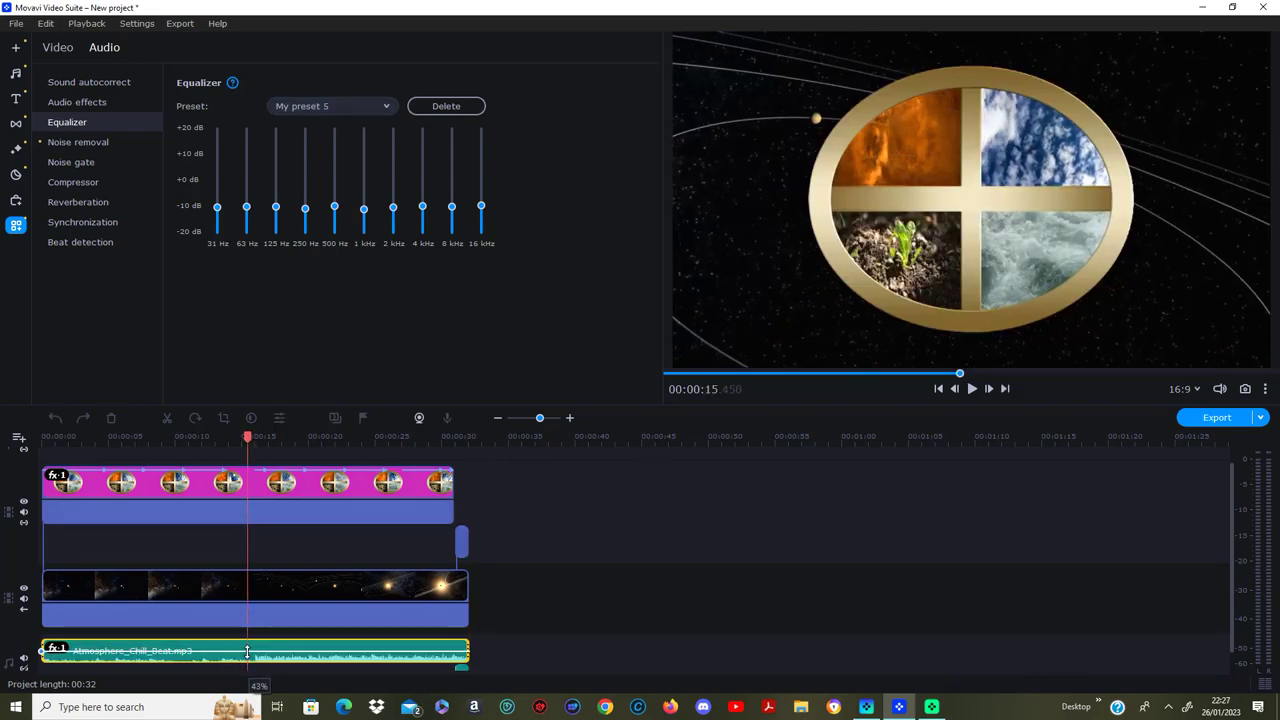
left_click_drag(247, 651, 246, 649)
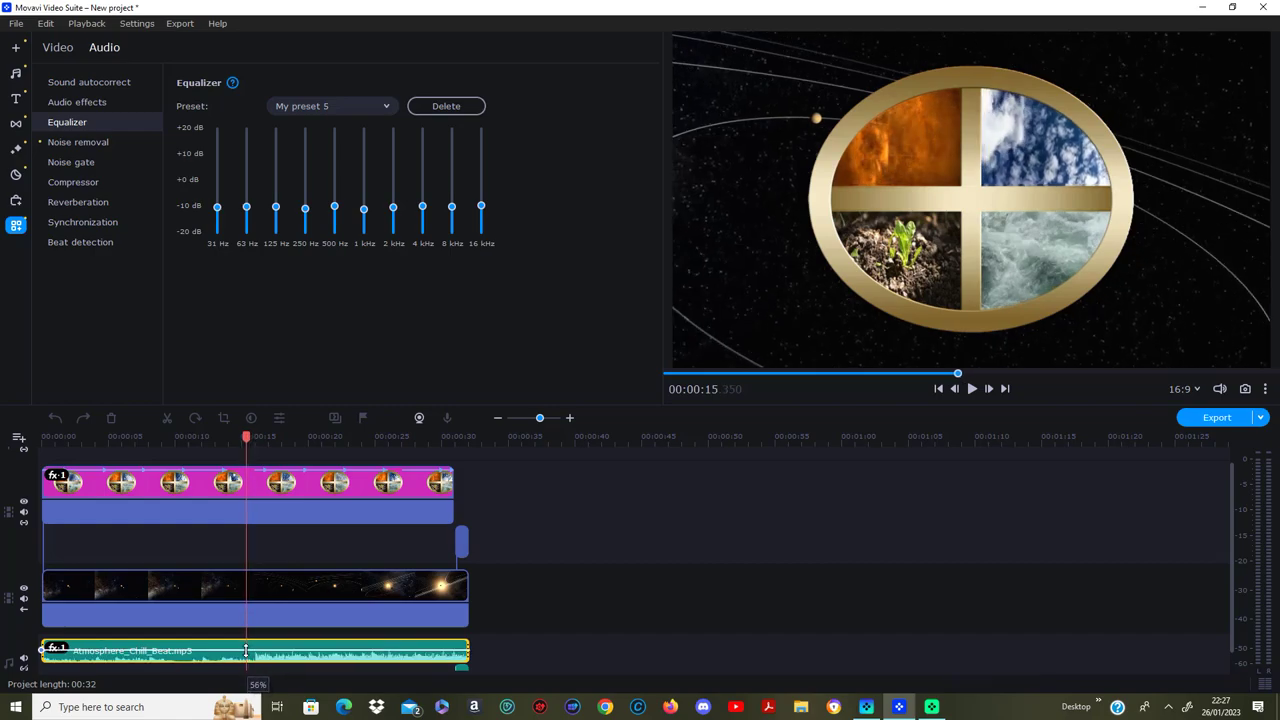
left_click(609, 602)
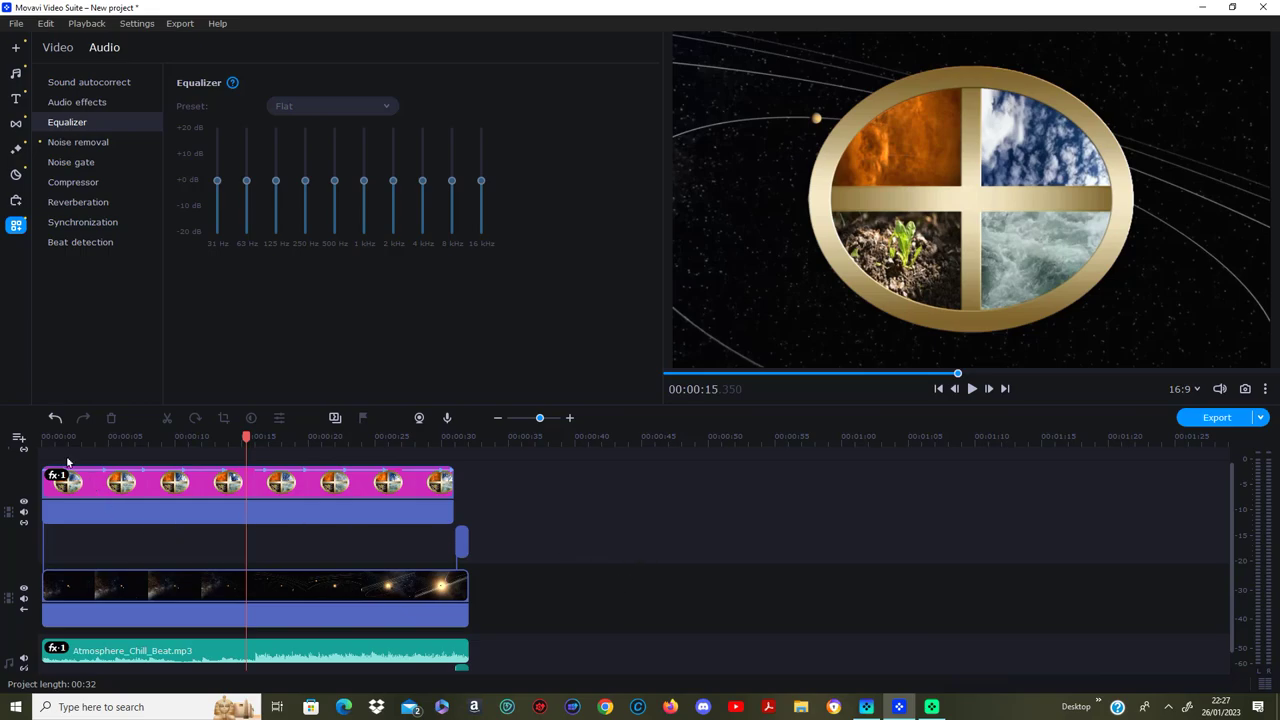
left_click(41, 440)
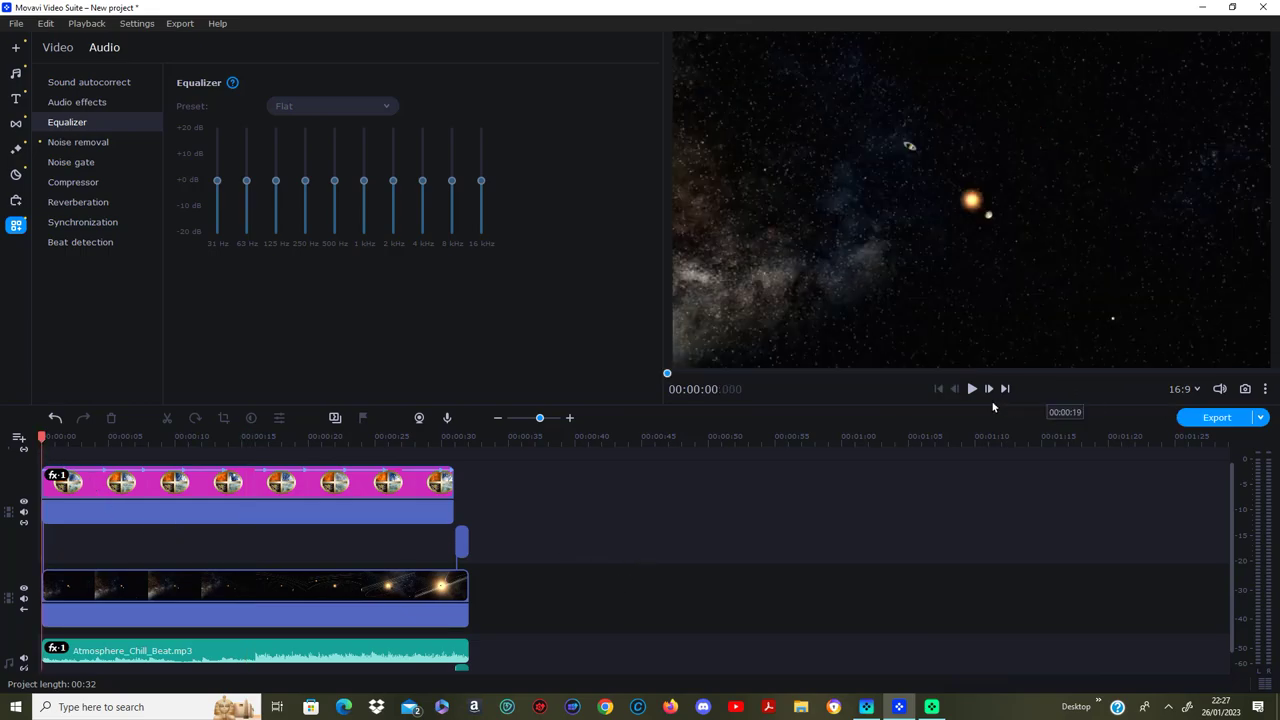
left_click(972, 390)
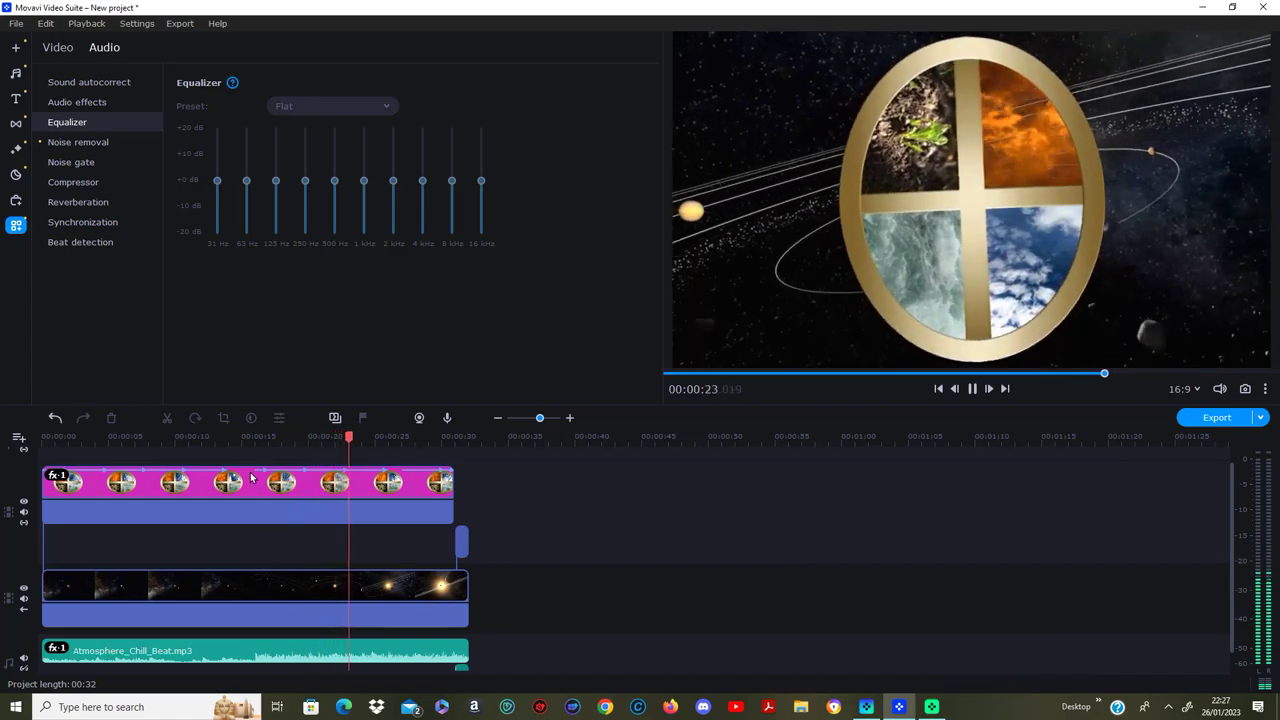
left_click(277, 487)
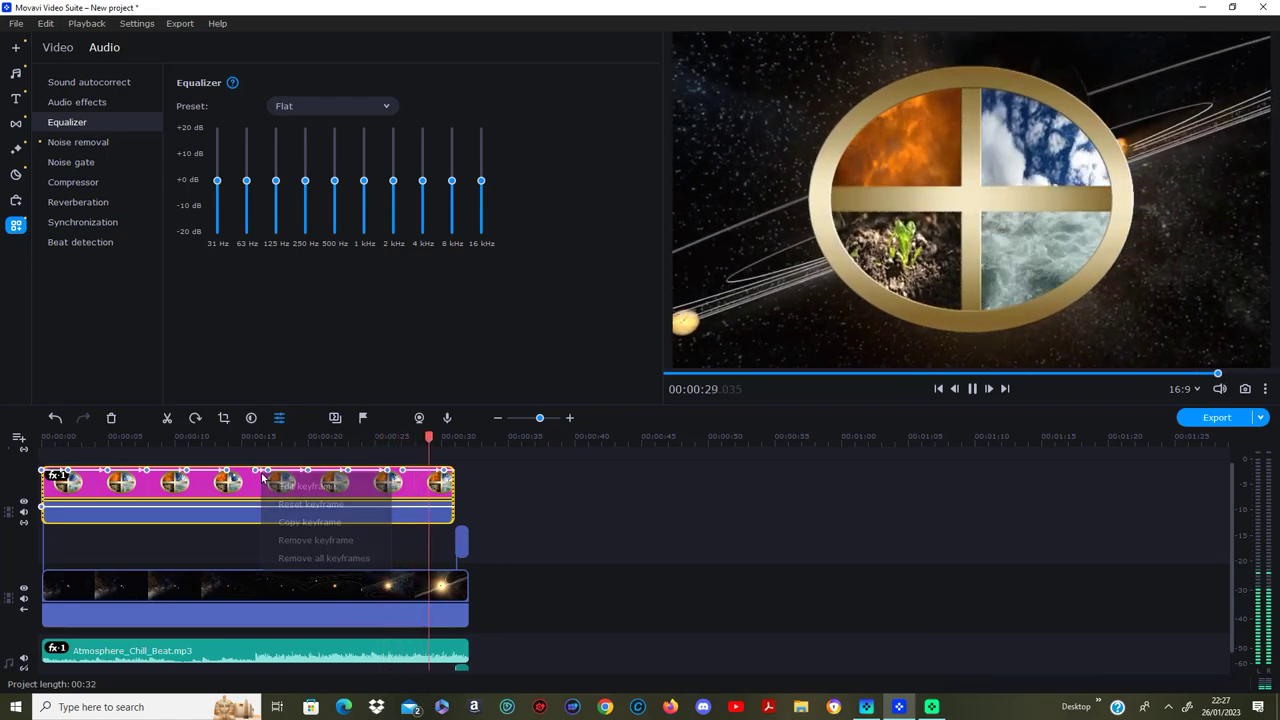
right_click(262, 479)
left_click(655, 528)
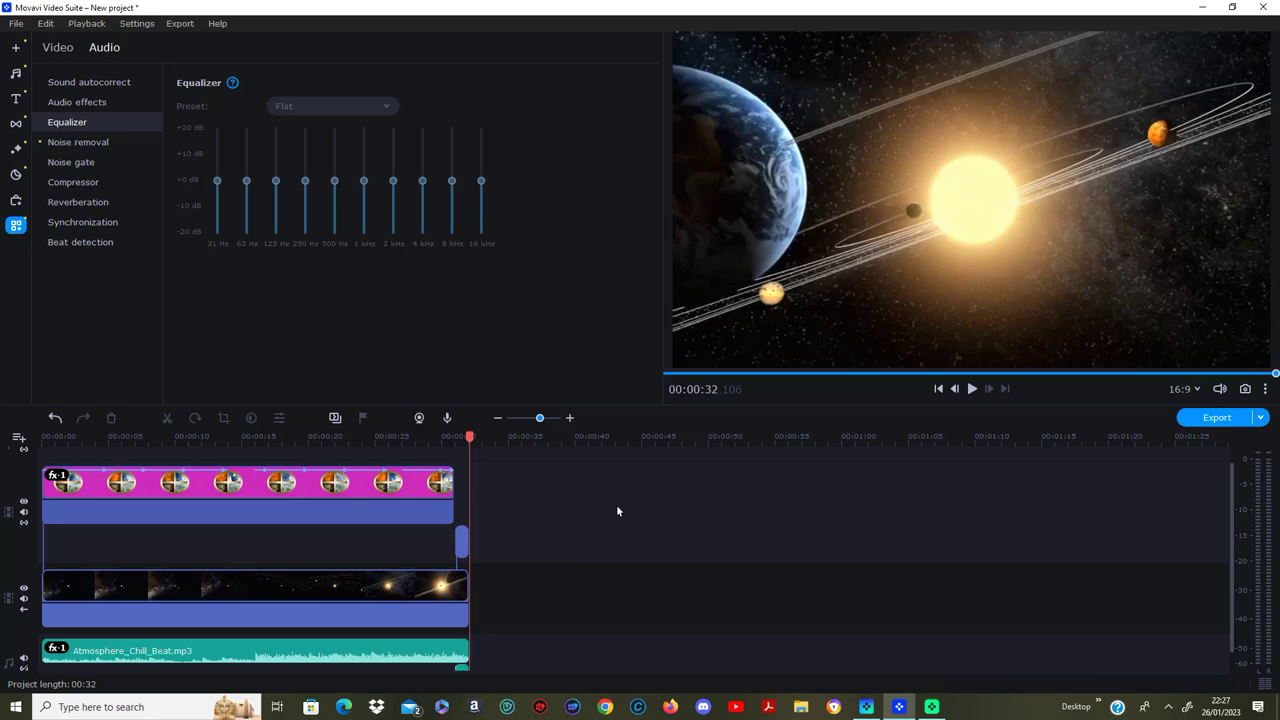
left_click(310, 480)
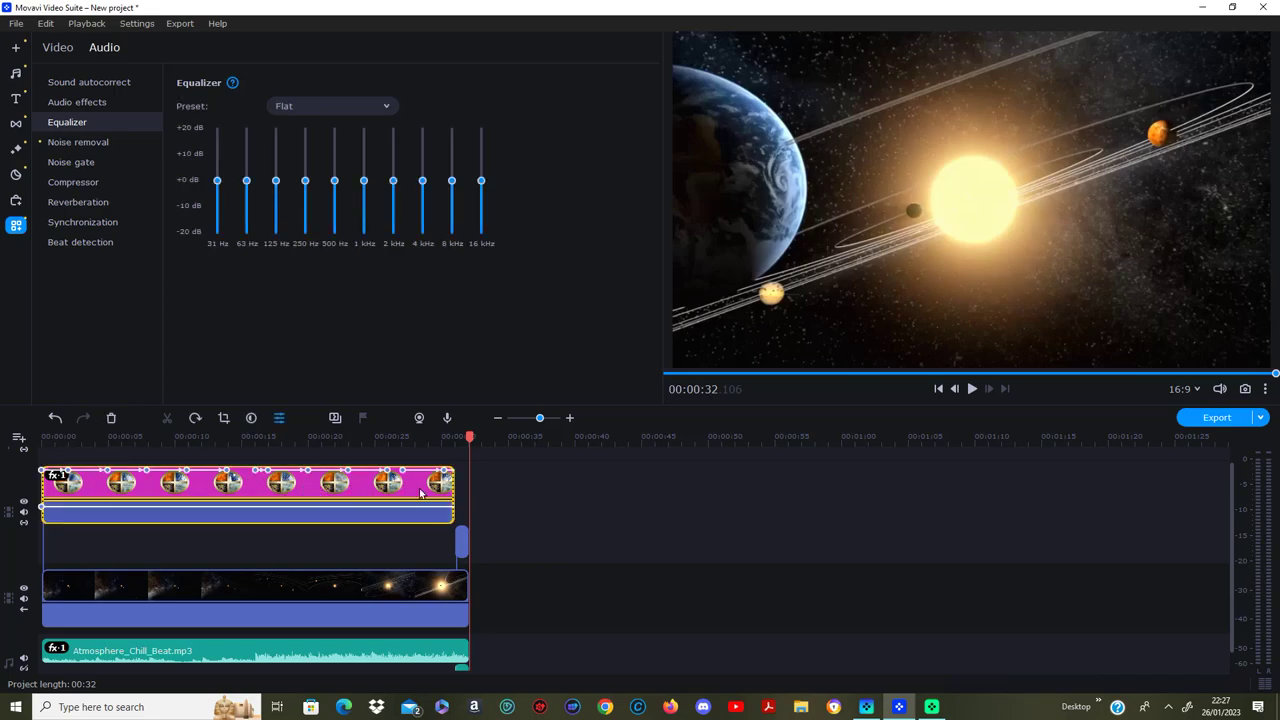